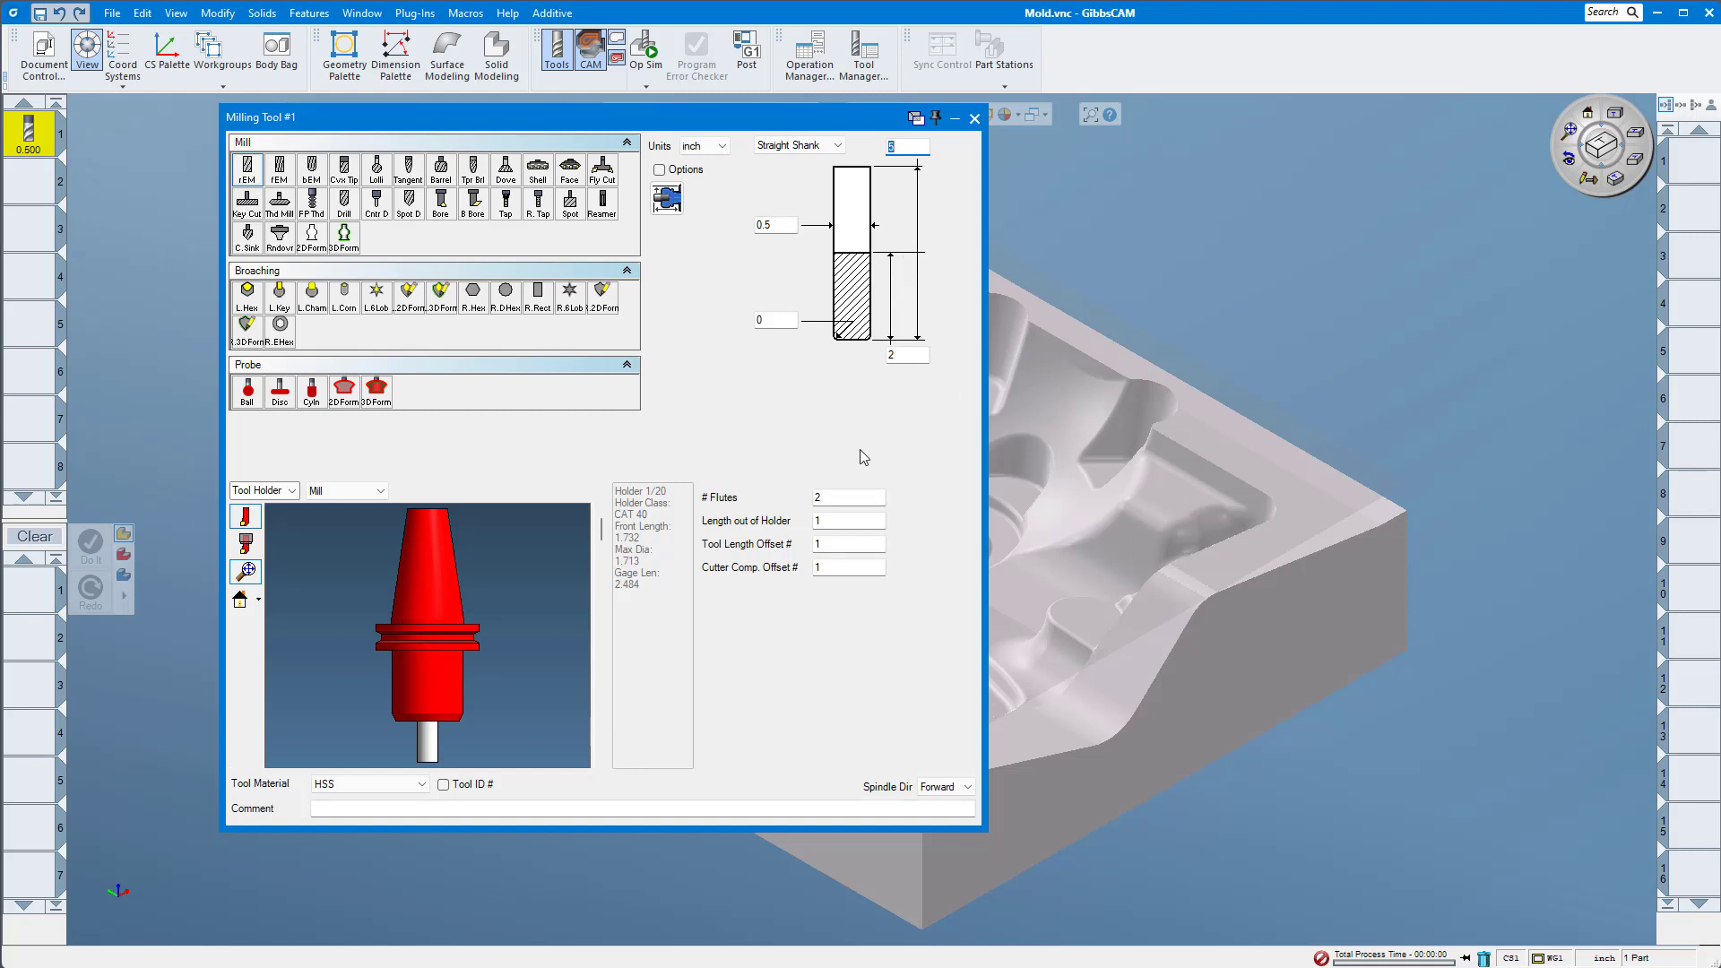
Set the length out of holder of tool 1 to 2.5 inches and close its definition.
left_click(840, 523)
type("2.5")
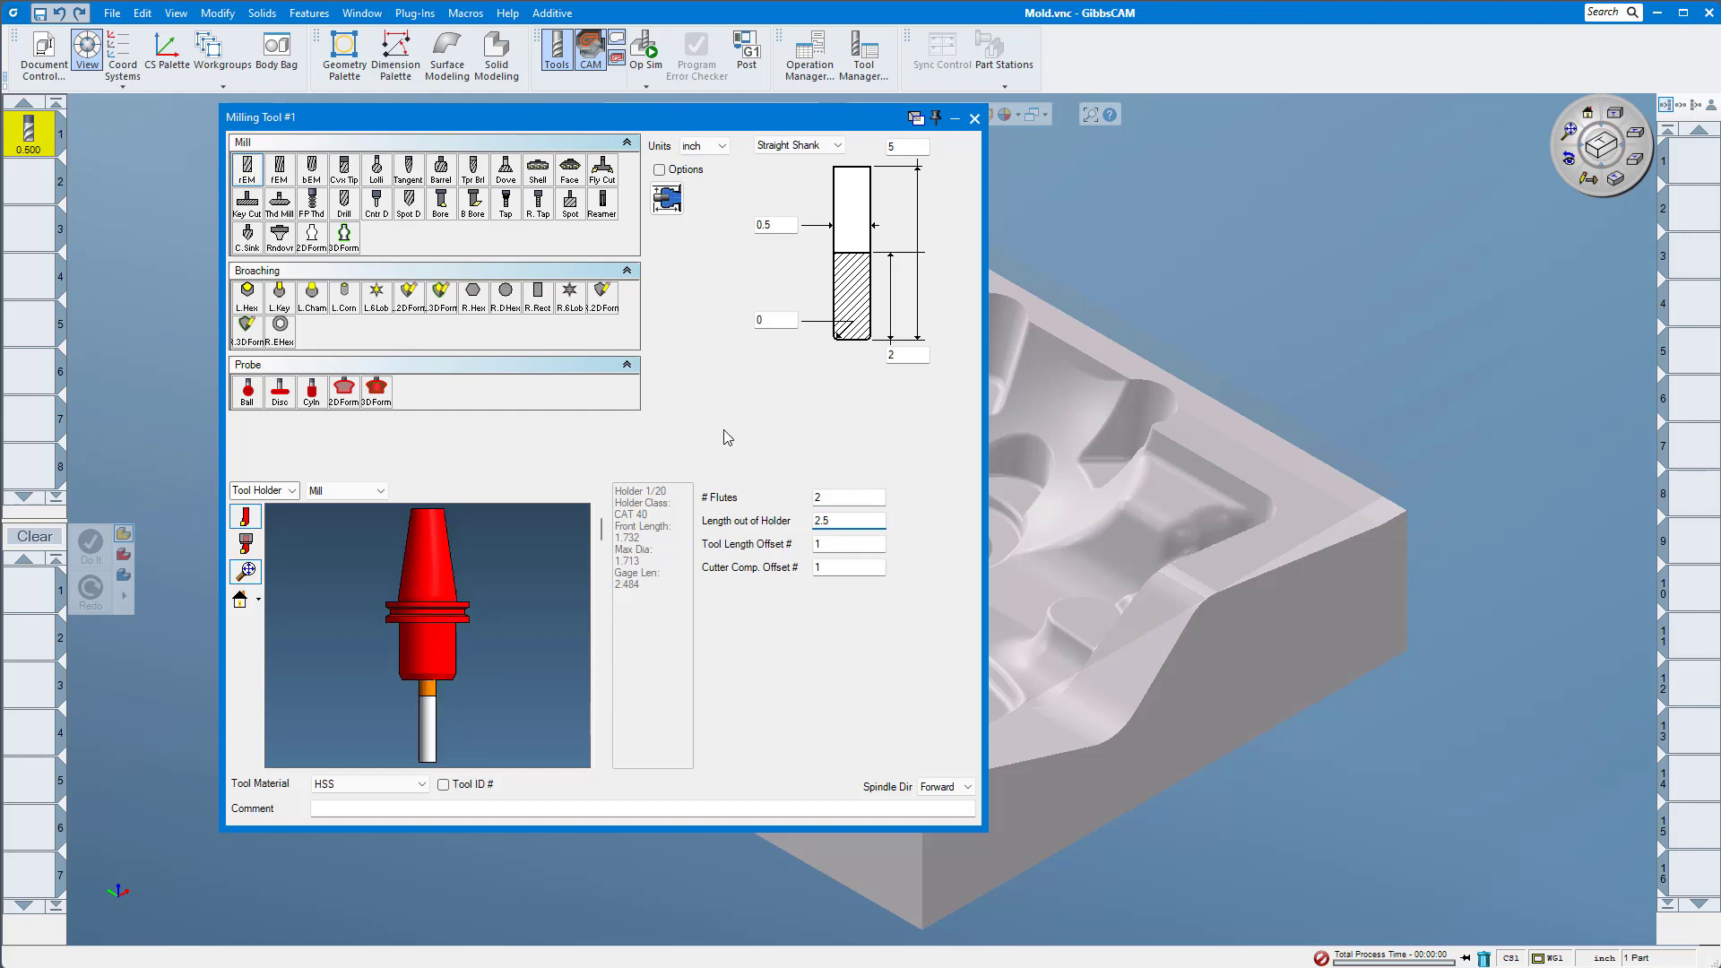
left_click(975, 119)
left_click(972, 114)
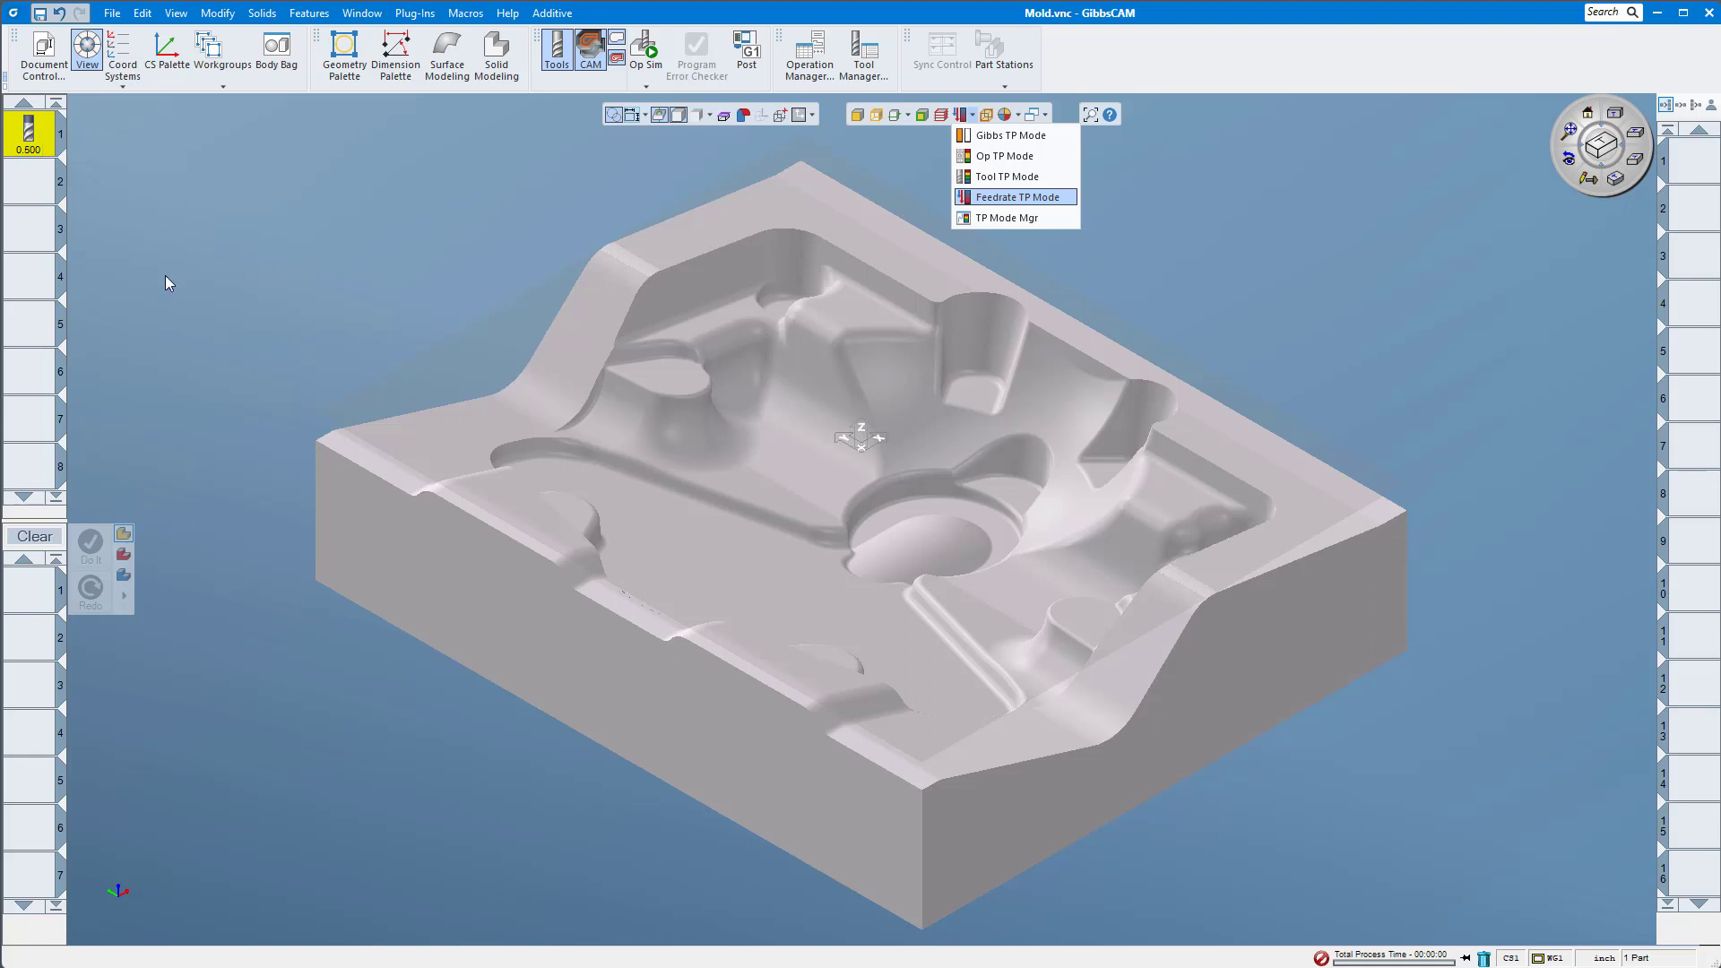
Create milling tool 2 as a ball endmill with a diameter of 0.25 inch.
double_click(27, 187)
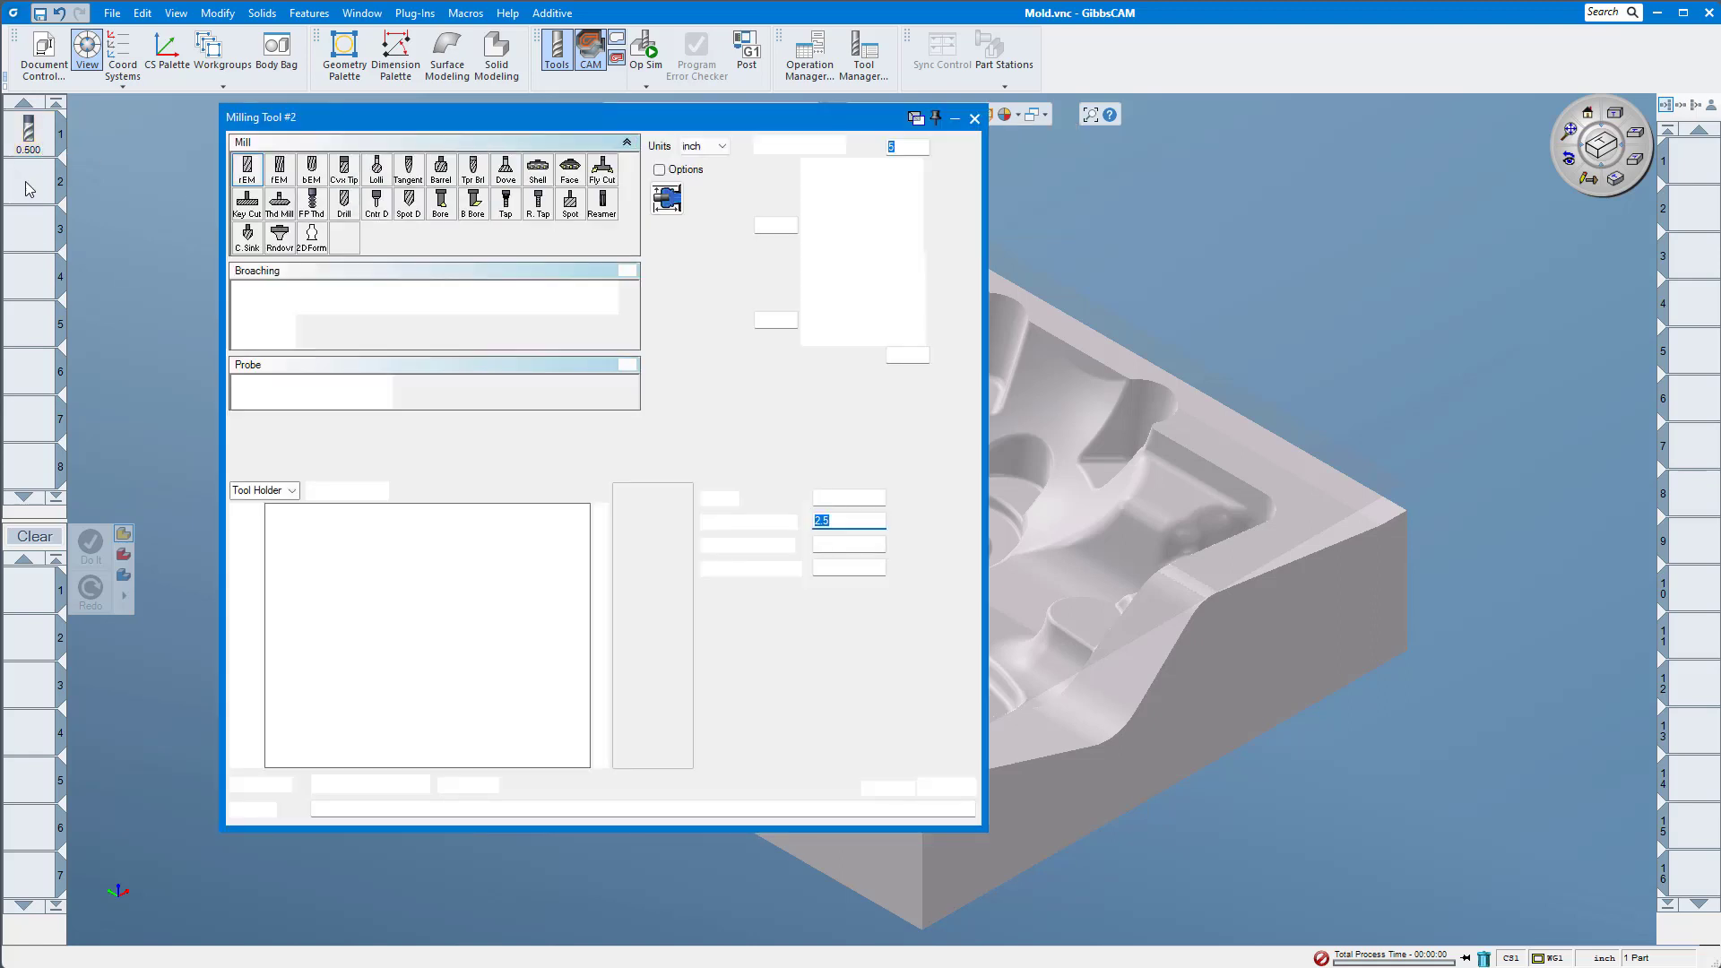
left_click(312, 170)
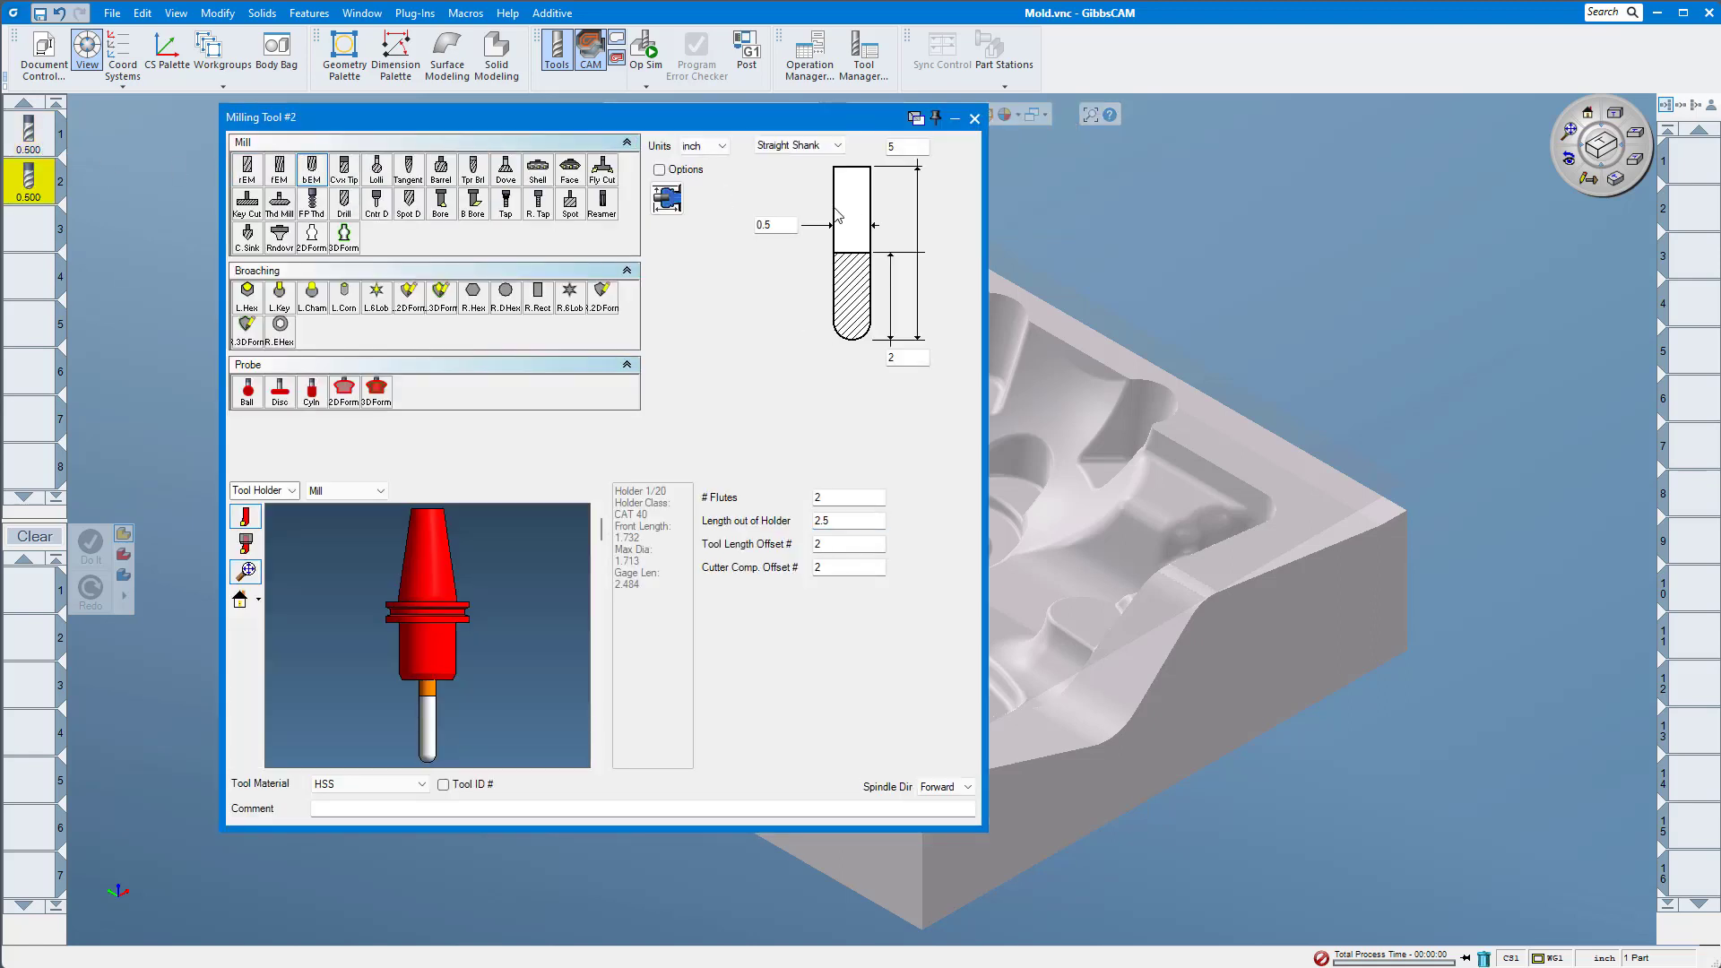
left_click(767, 226)
type("2")
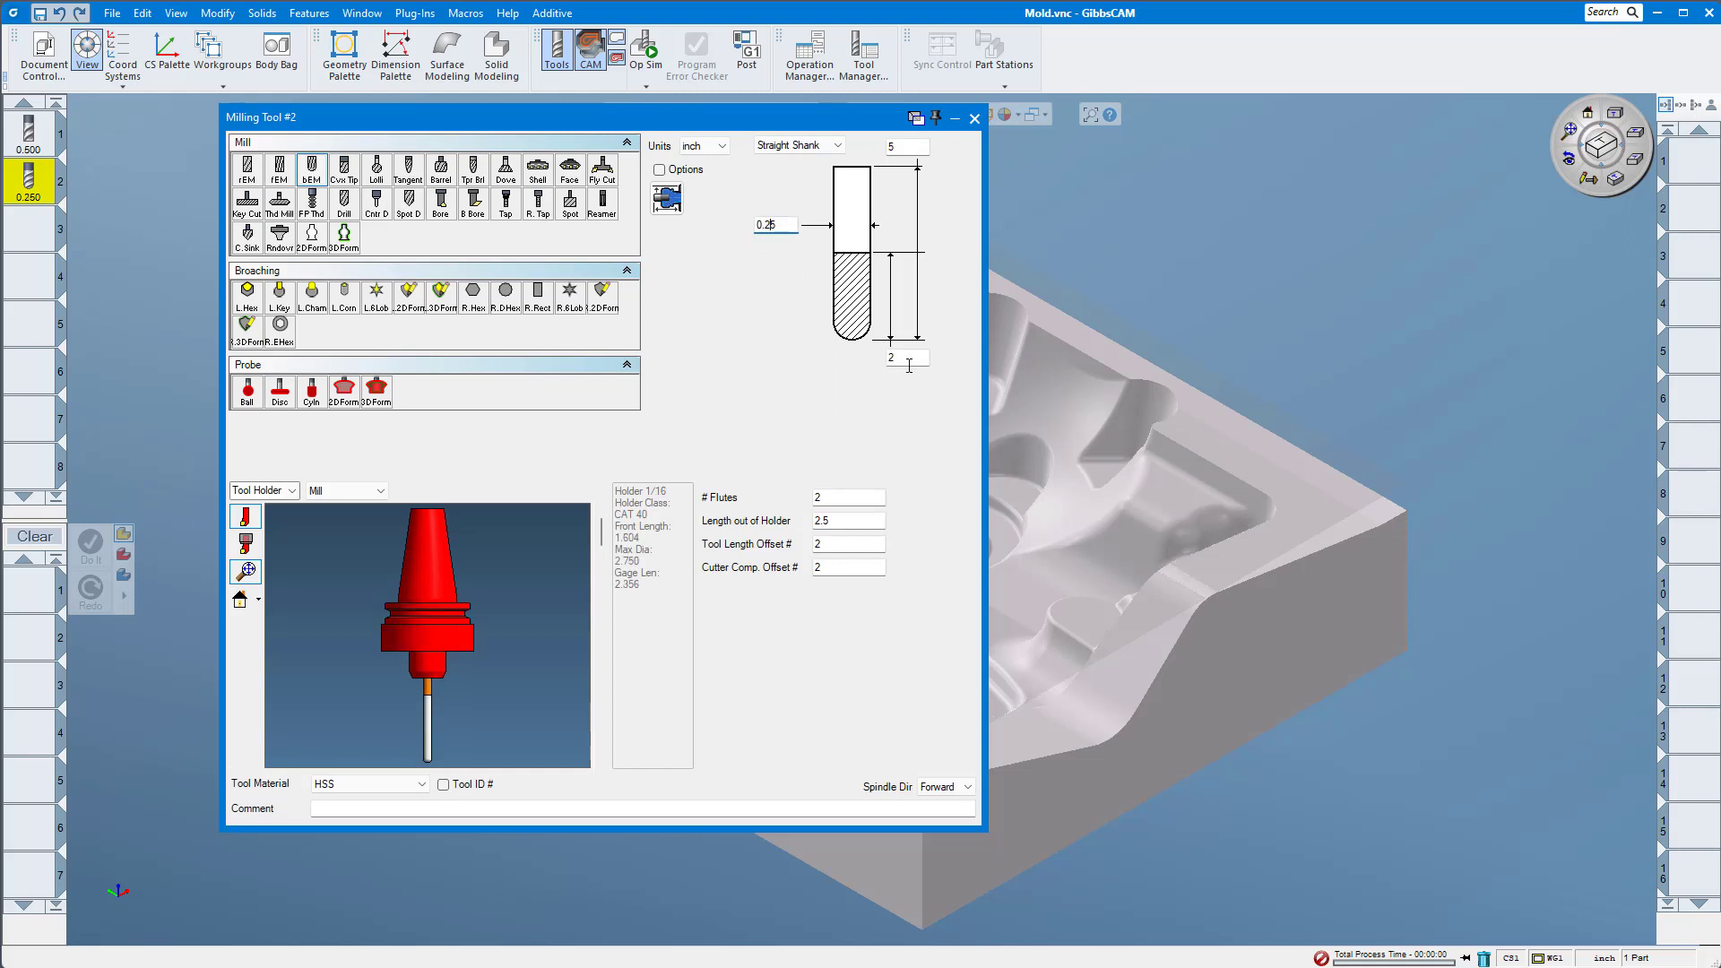
Give the ball endmill a flute length of 0.5, a length out of holder of 1 and an overall length of 2 inches.
double_click(908, 358)
type(".5")
double_click(846, 520)
type("1")
double_click(907, 146)
type("2")
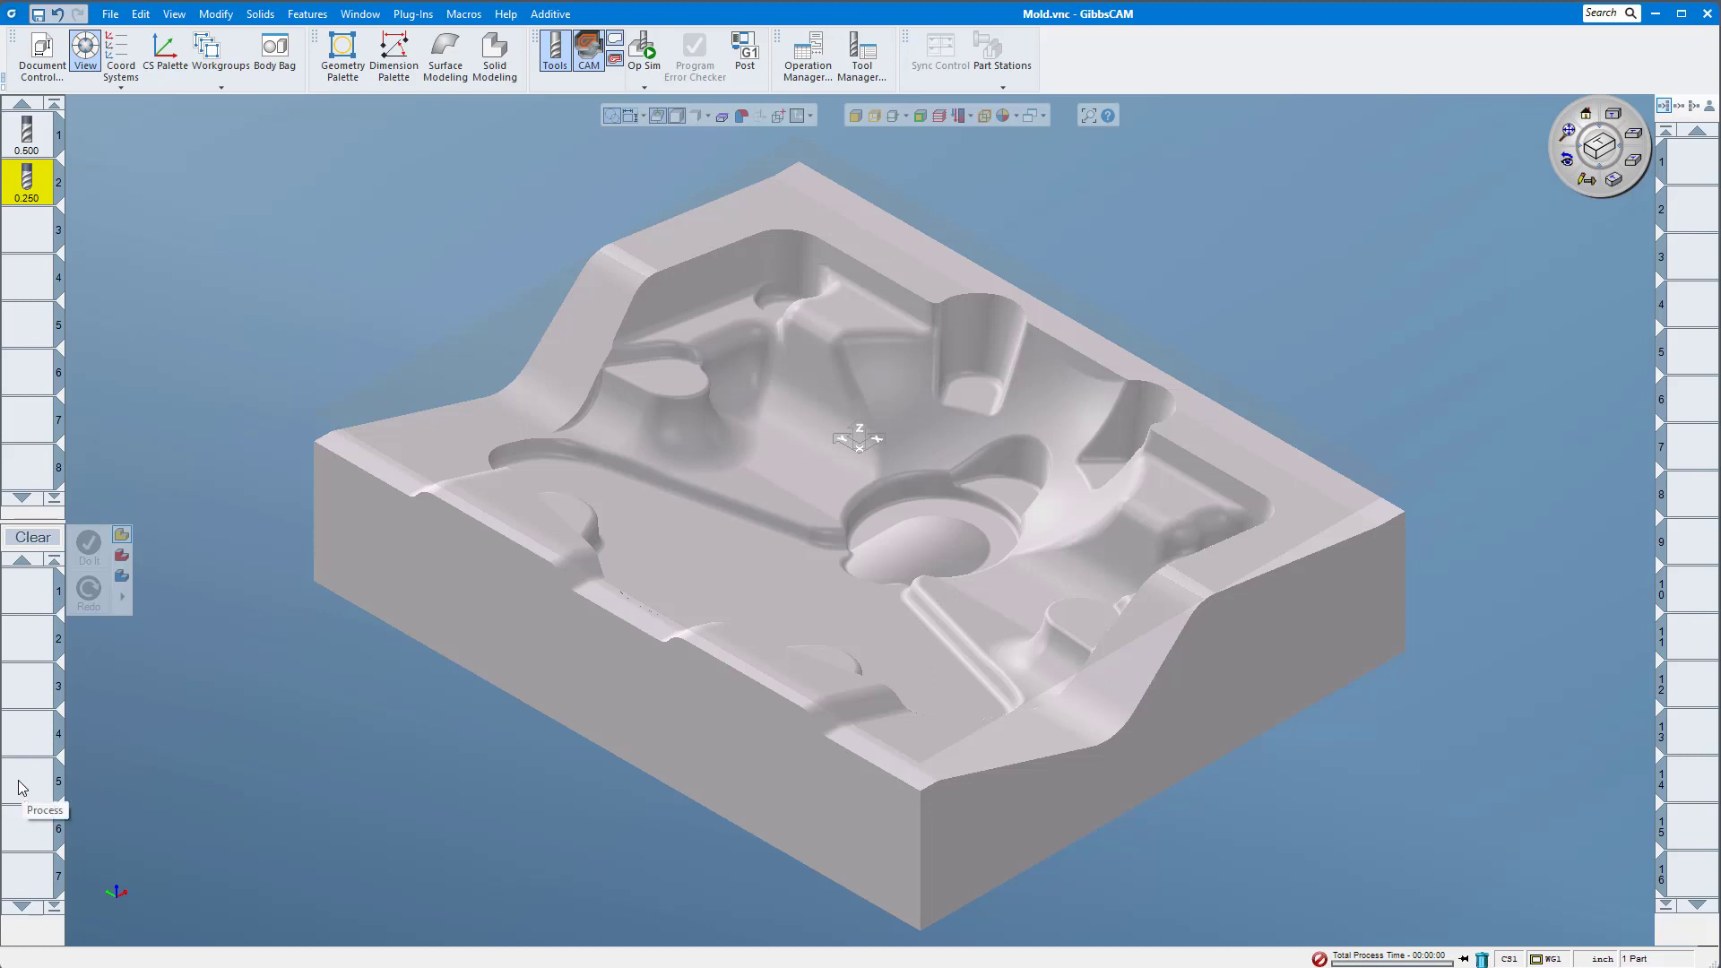
left_click(27, 143)
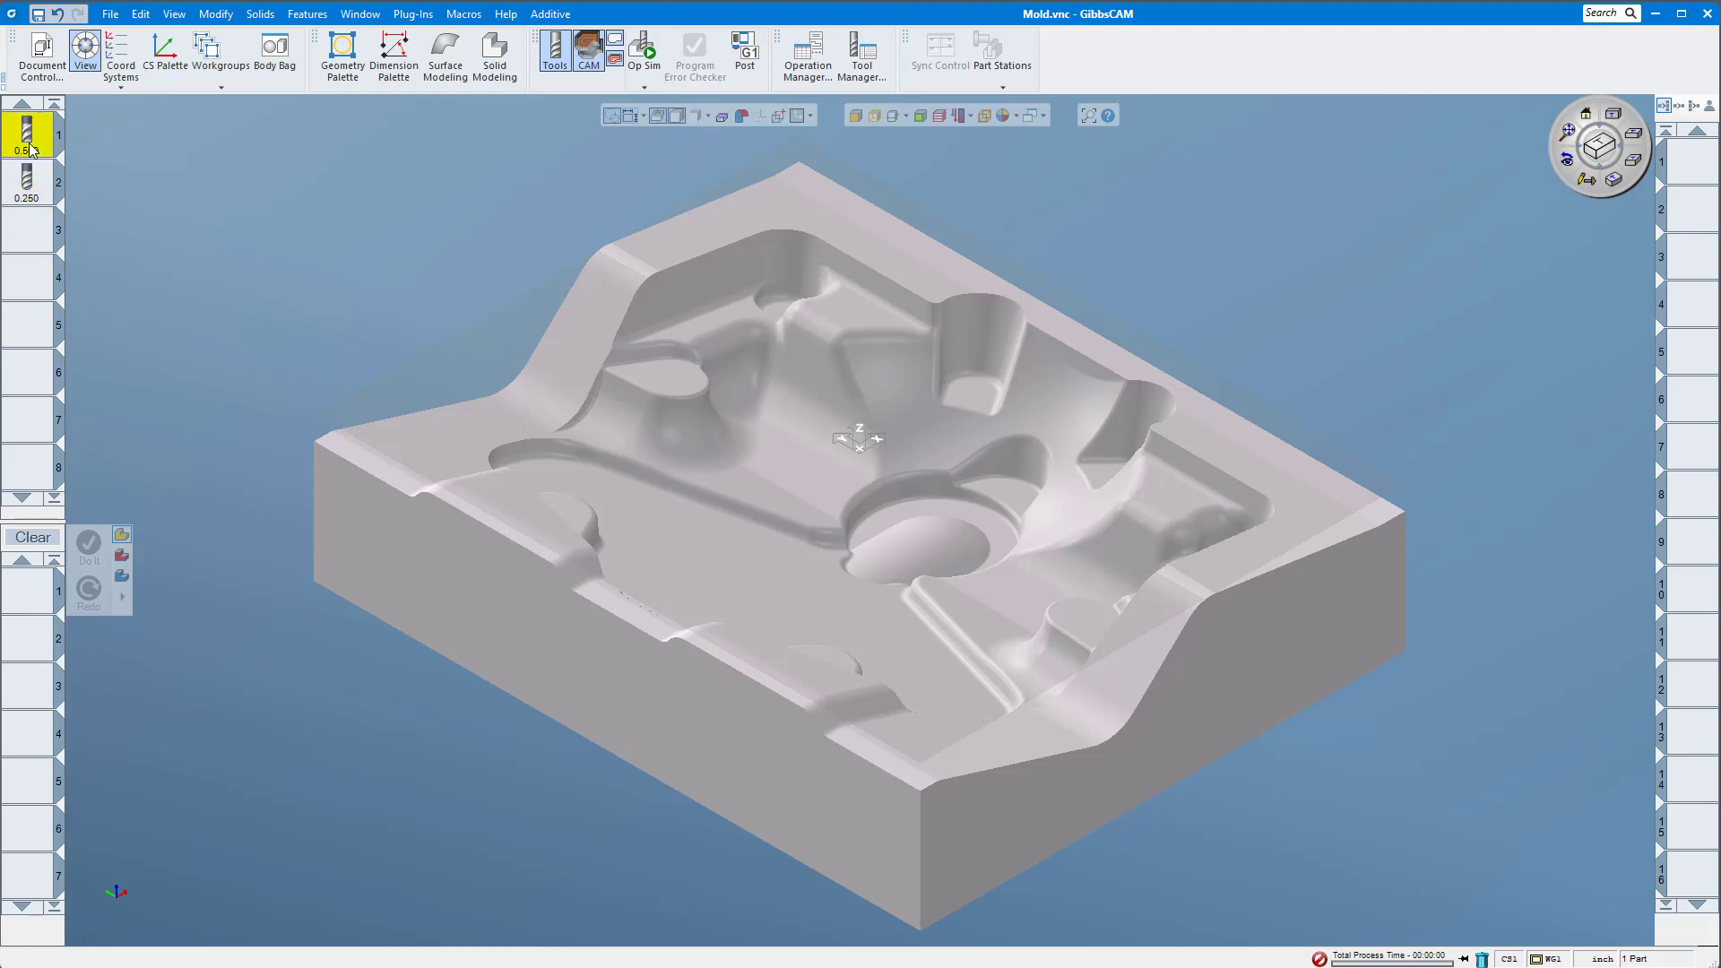
left_click_drag(28, 144, 30, 608)
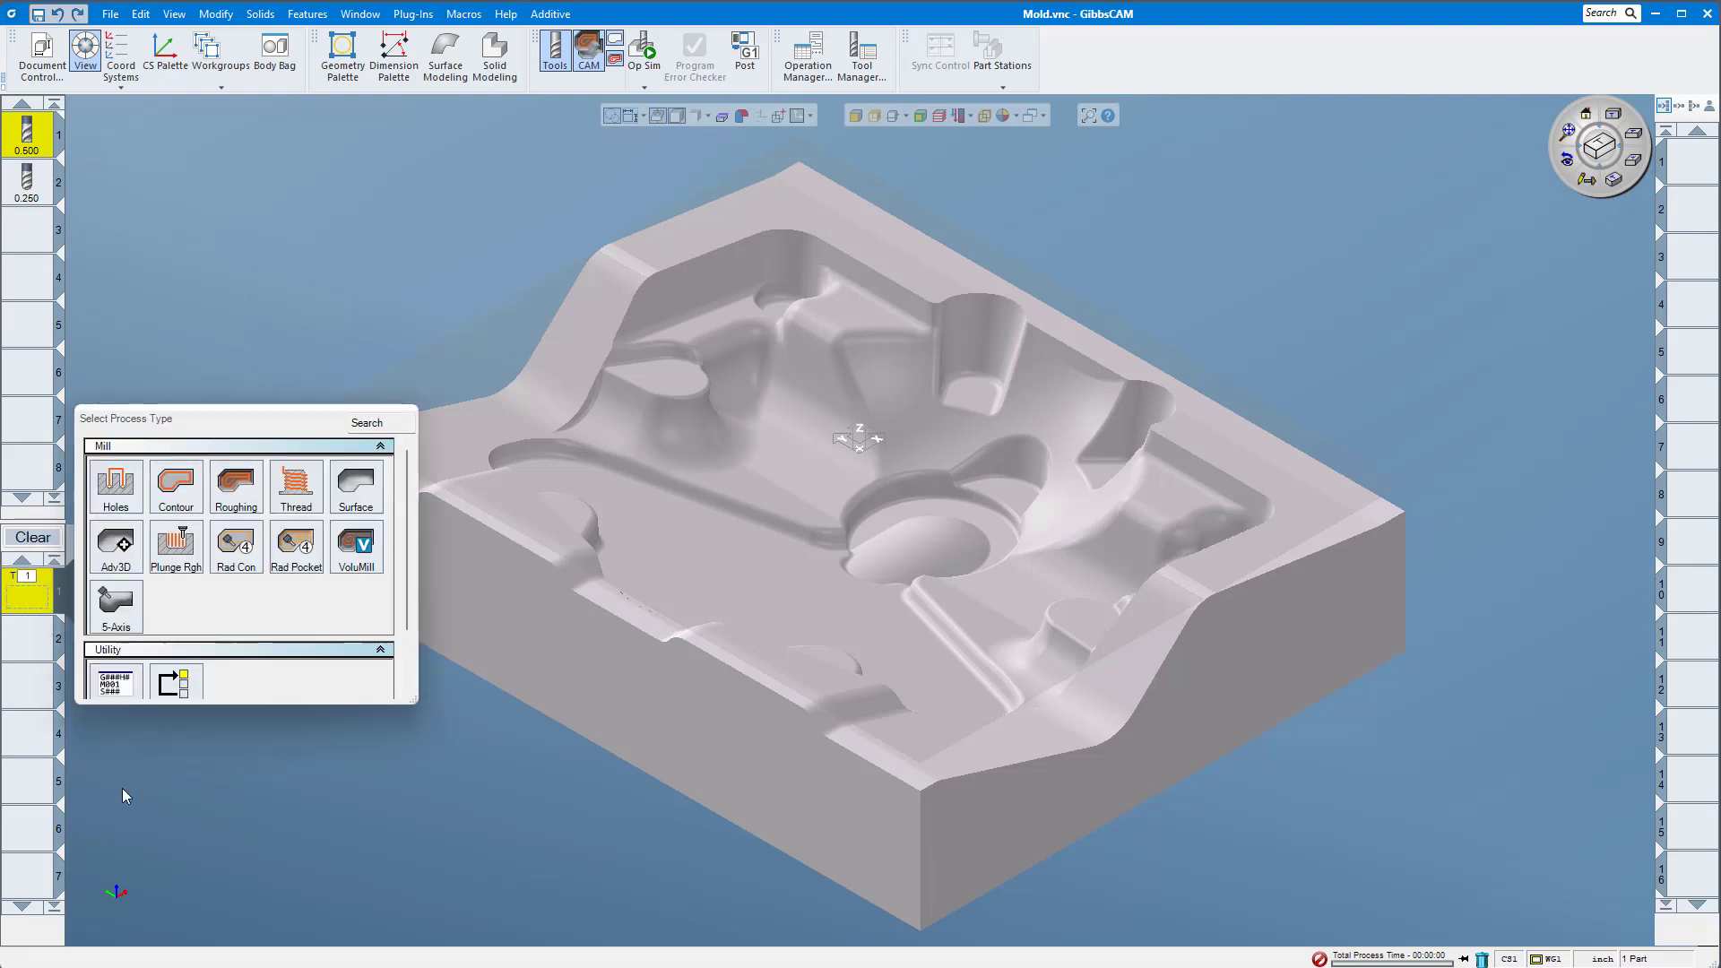
left_click(33, 537)
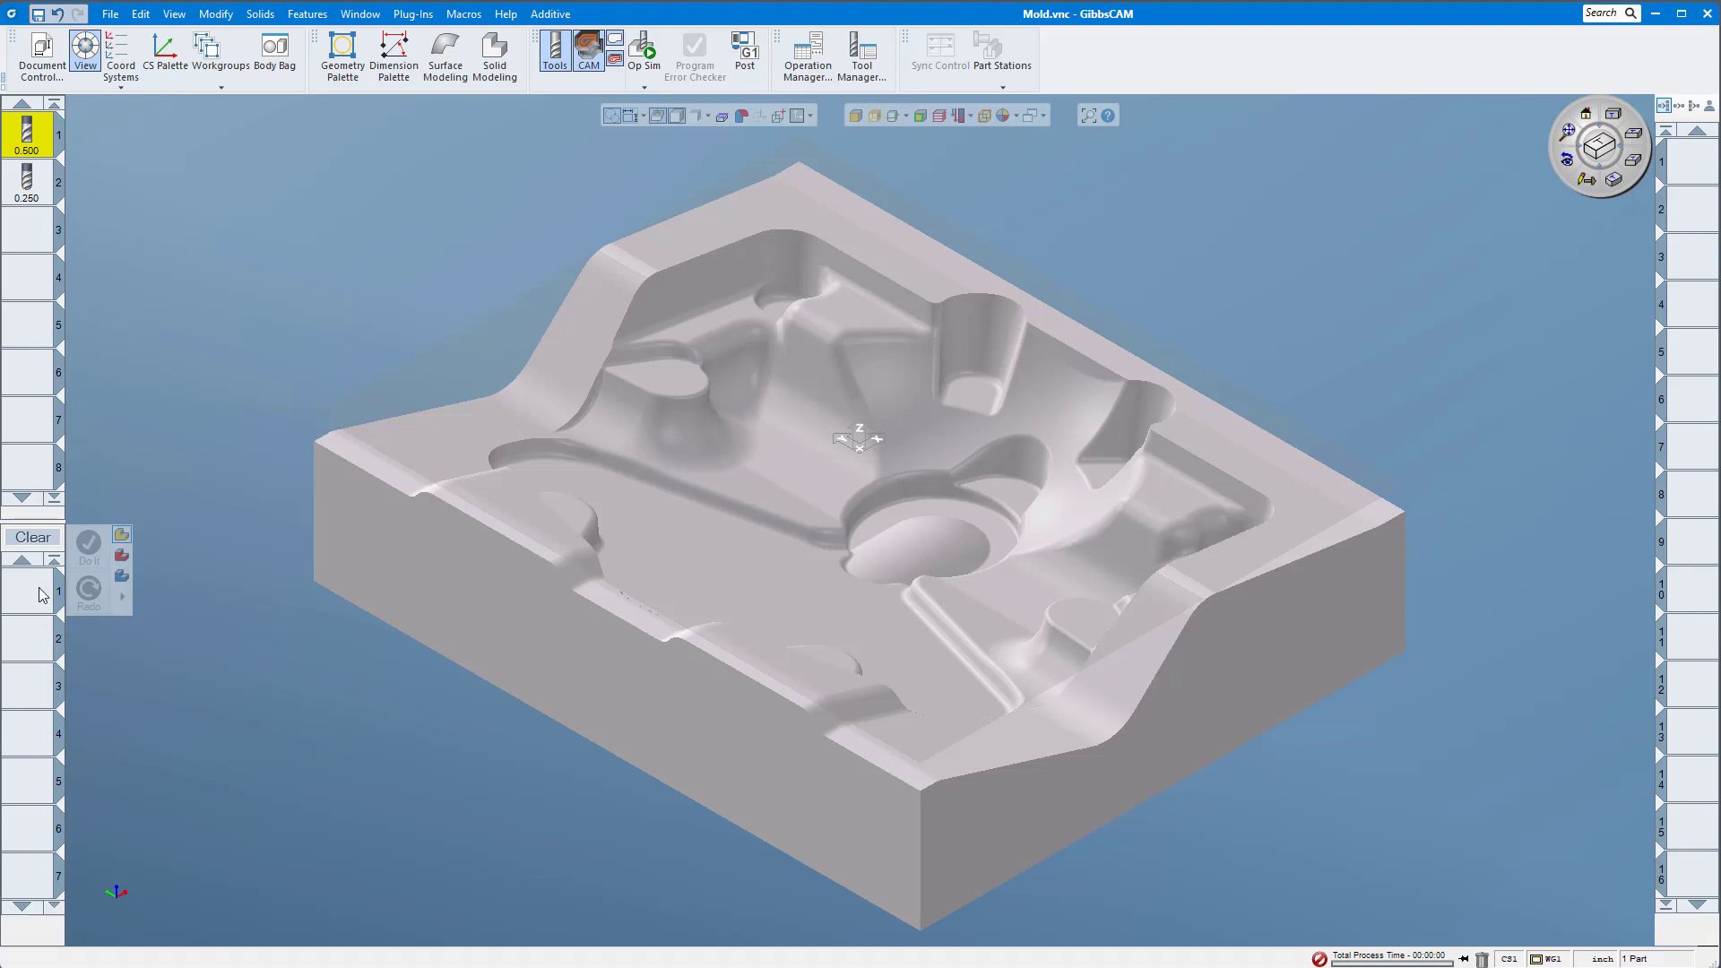
Create an Advanced 3D (Adv3D) process in the first process slot using the 0.5 inch rough endmill.
left_click(40, 590)
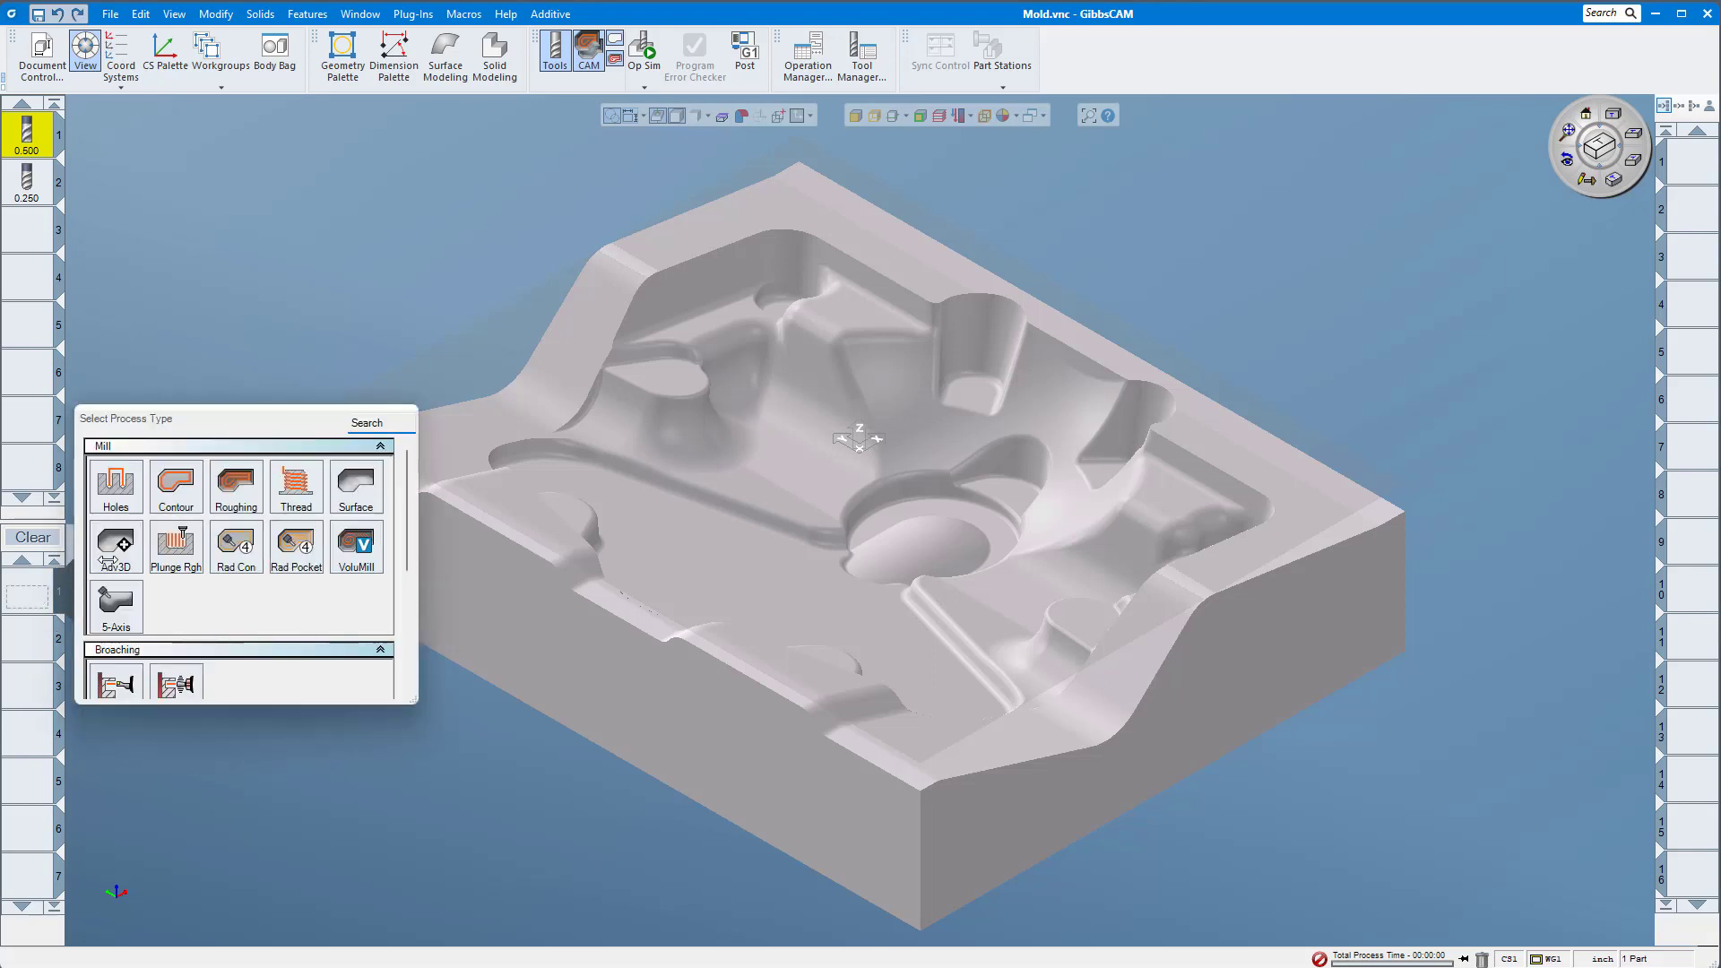
left_click(114, 563)
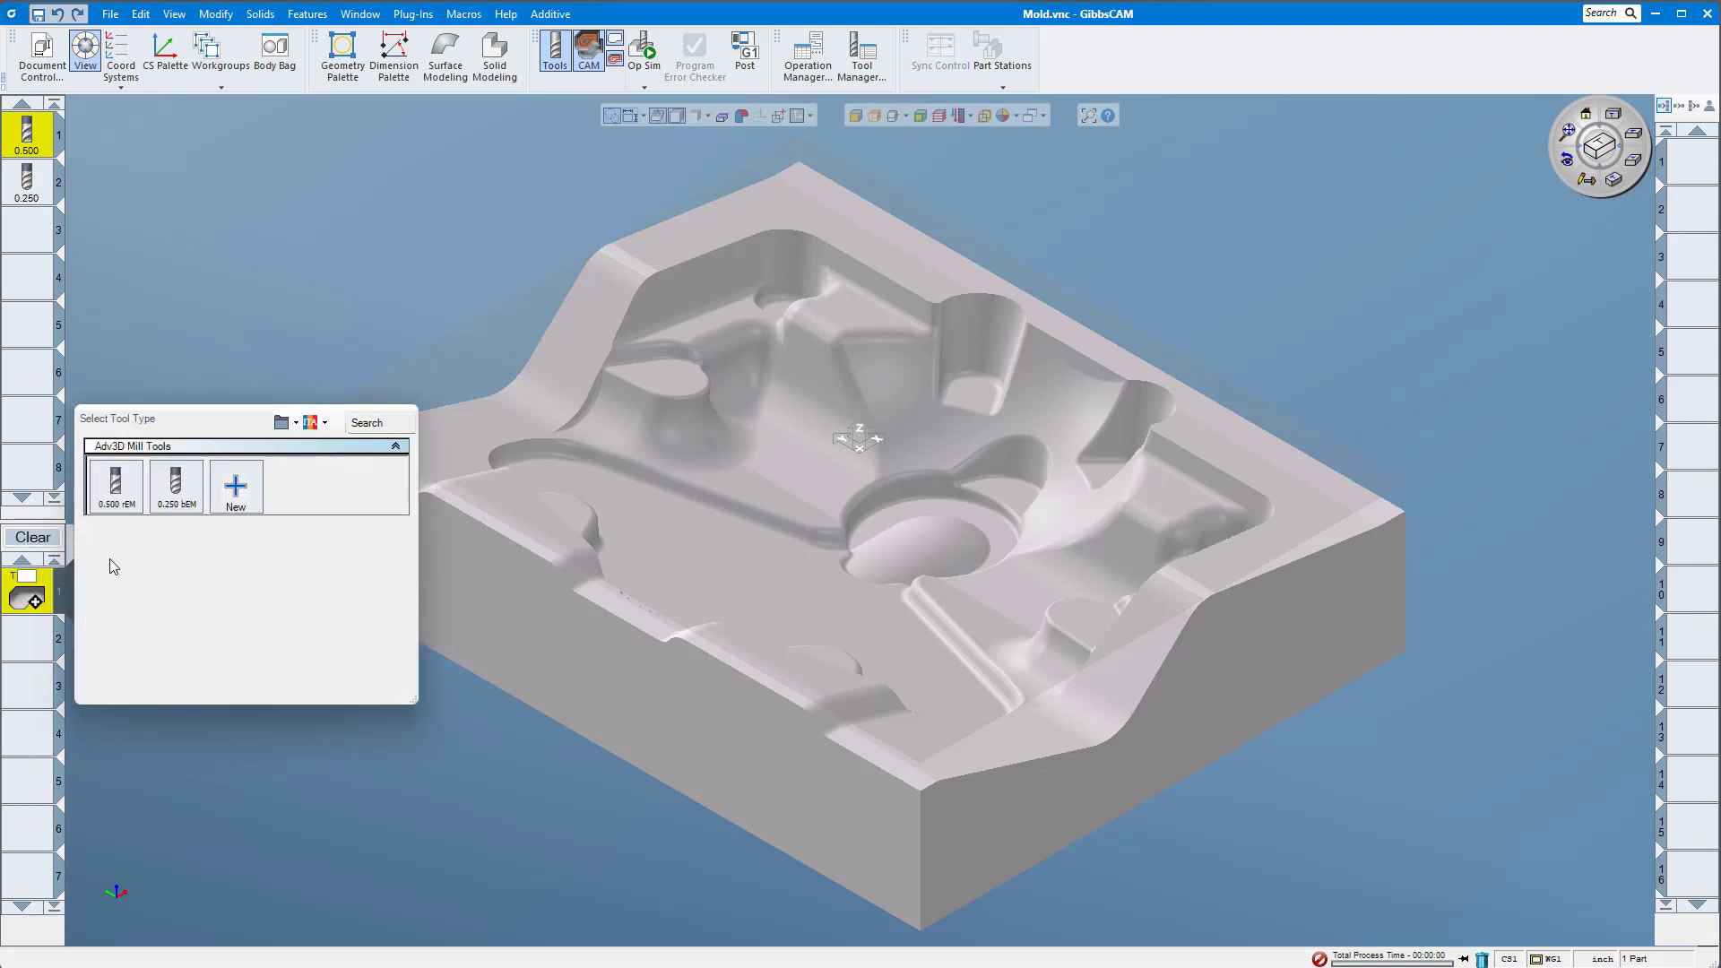
mouse_move(105, 508)
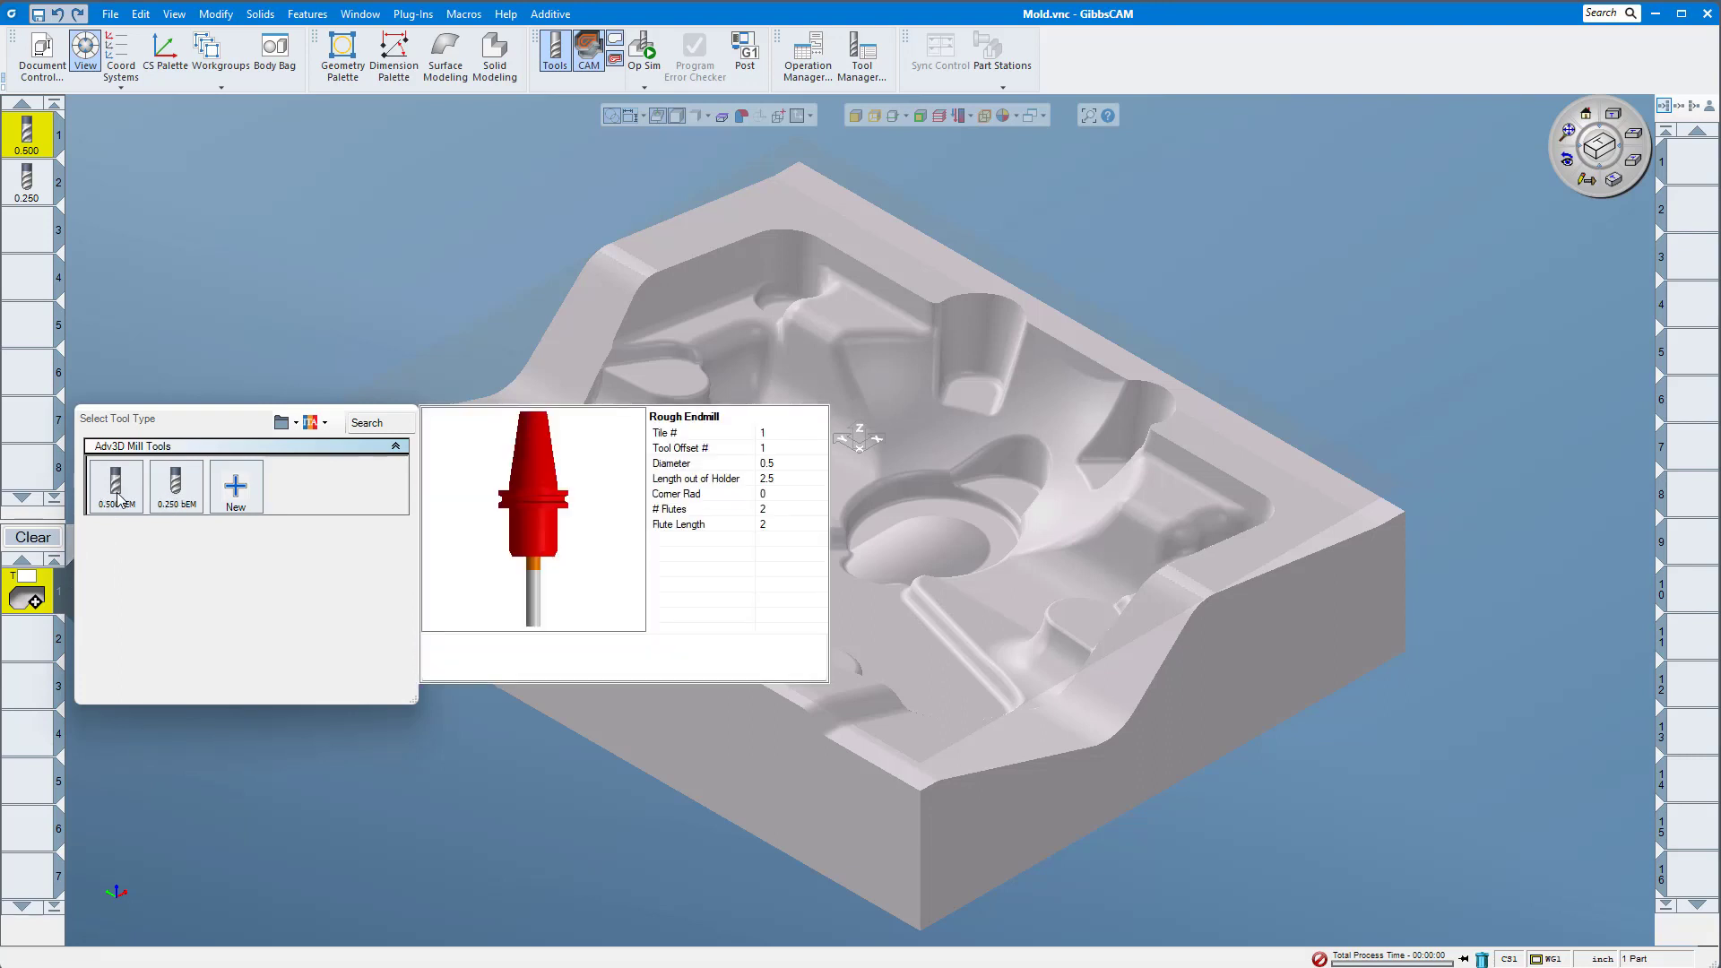
mouse_move(167, 497)
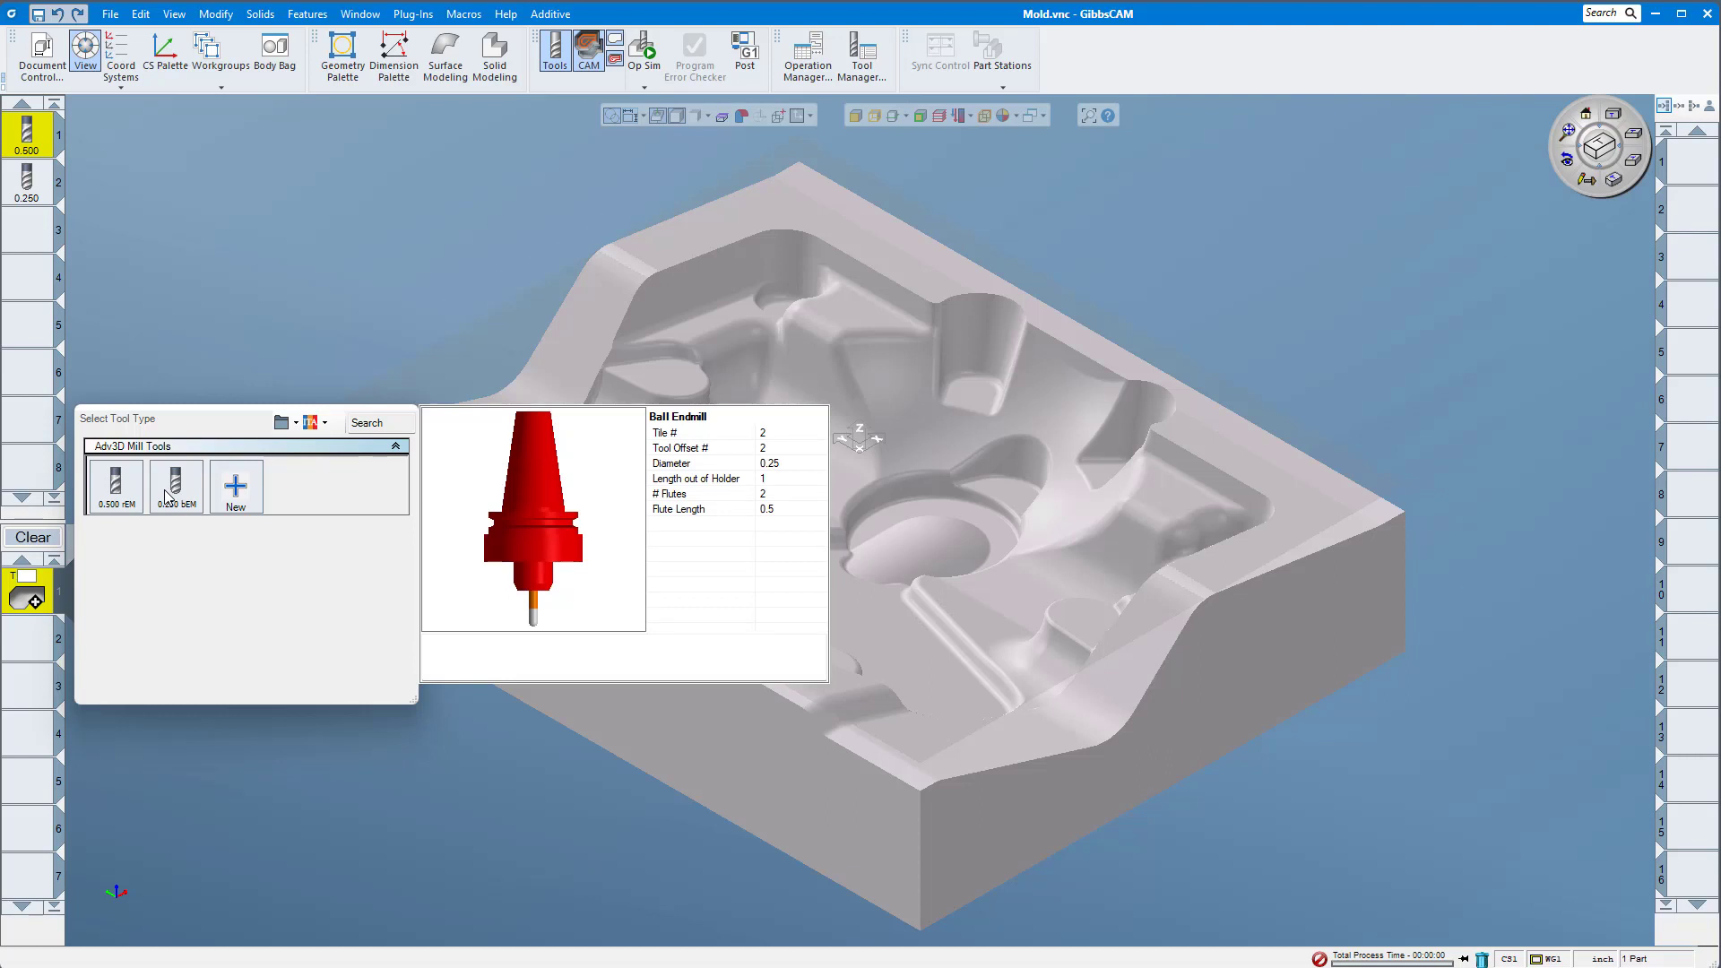
left_click(106, 507)
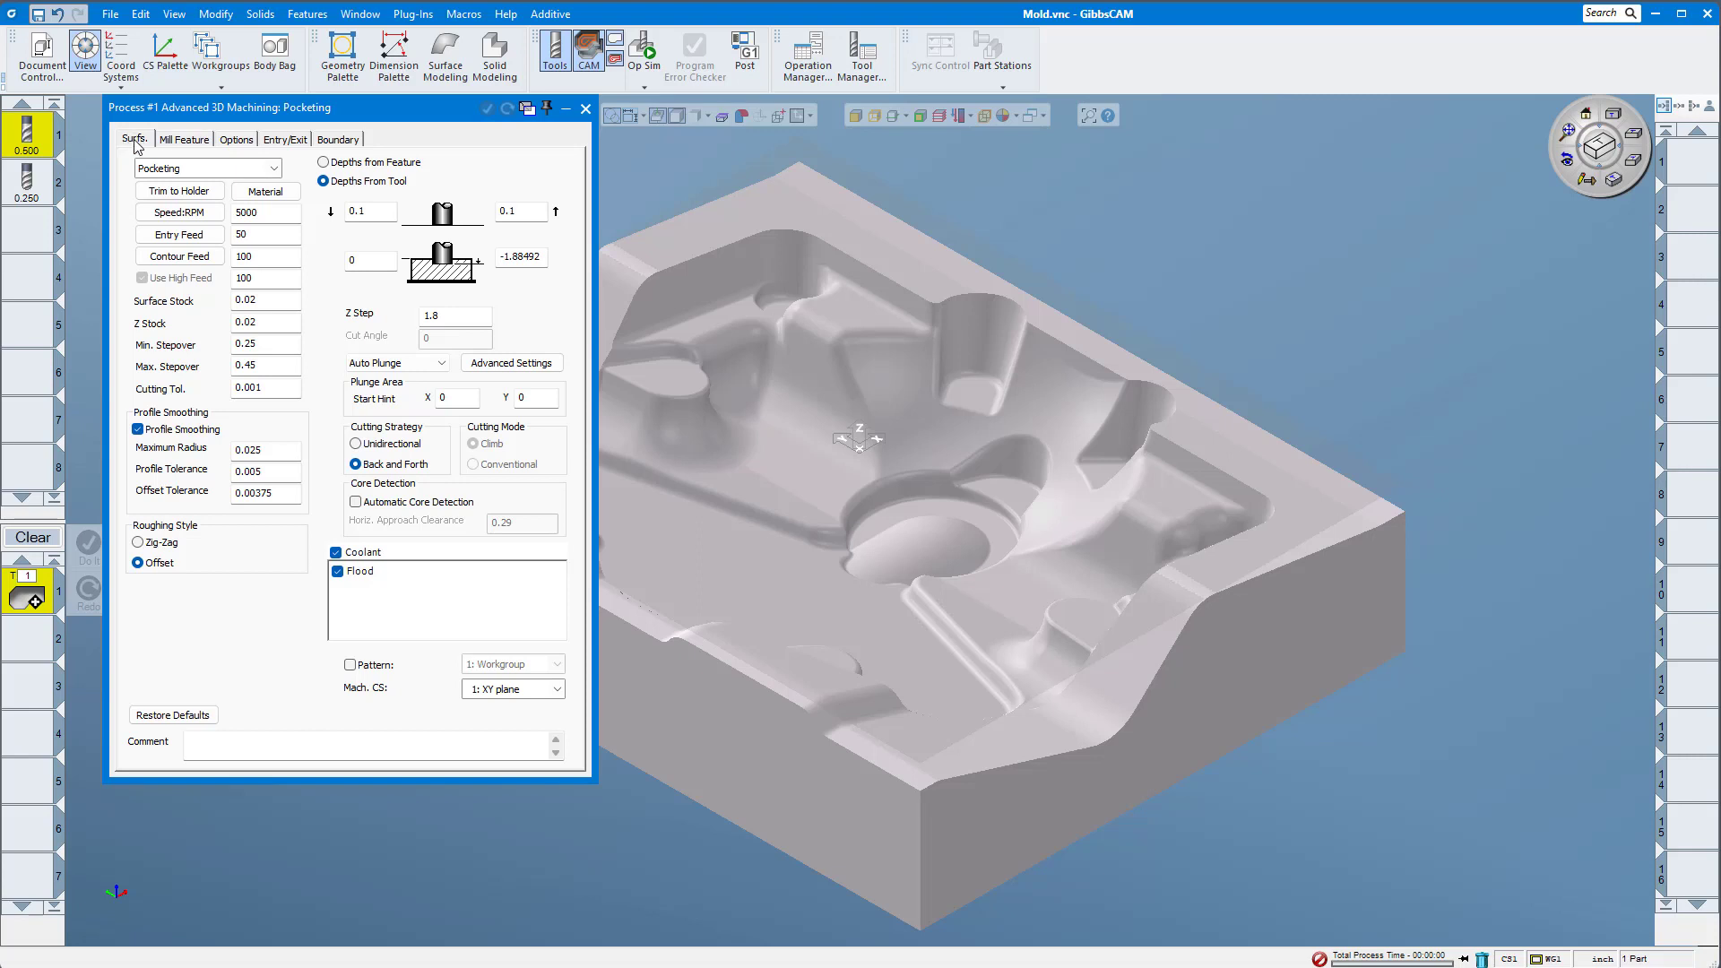
Review the pocketing process's mill feature, options, entry/exit, boundary and surface settings.
left_click(183, 142)
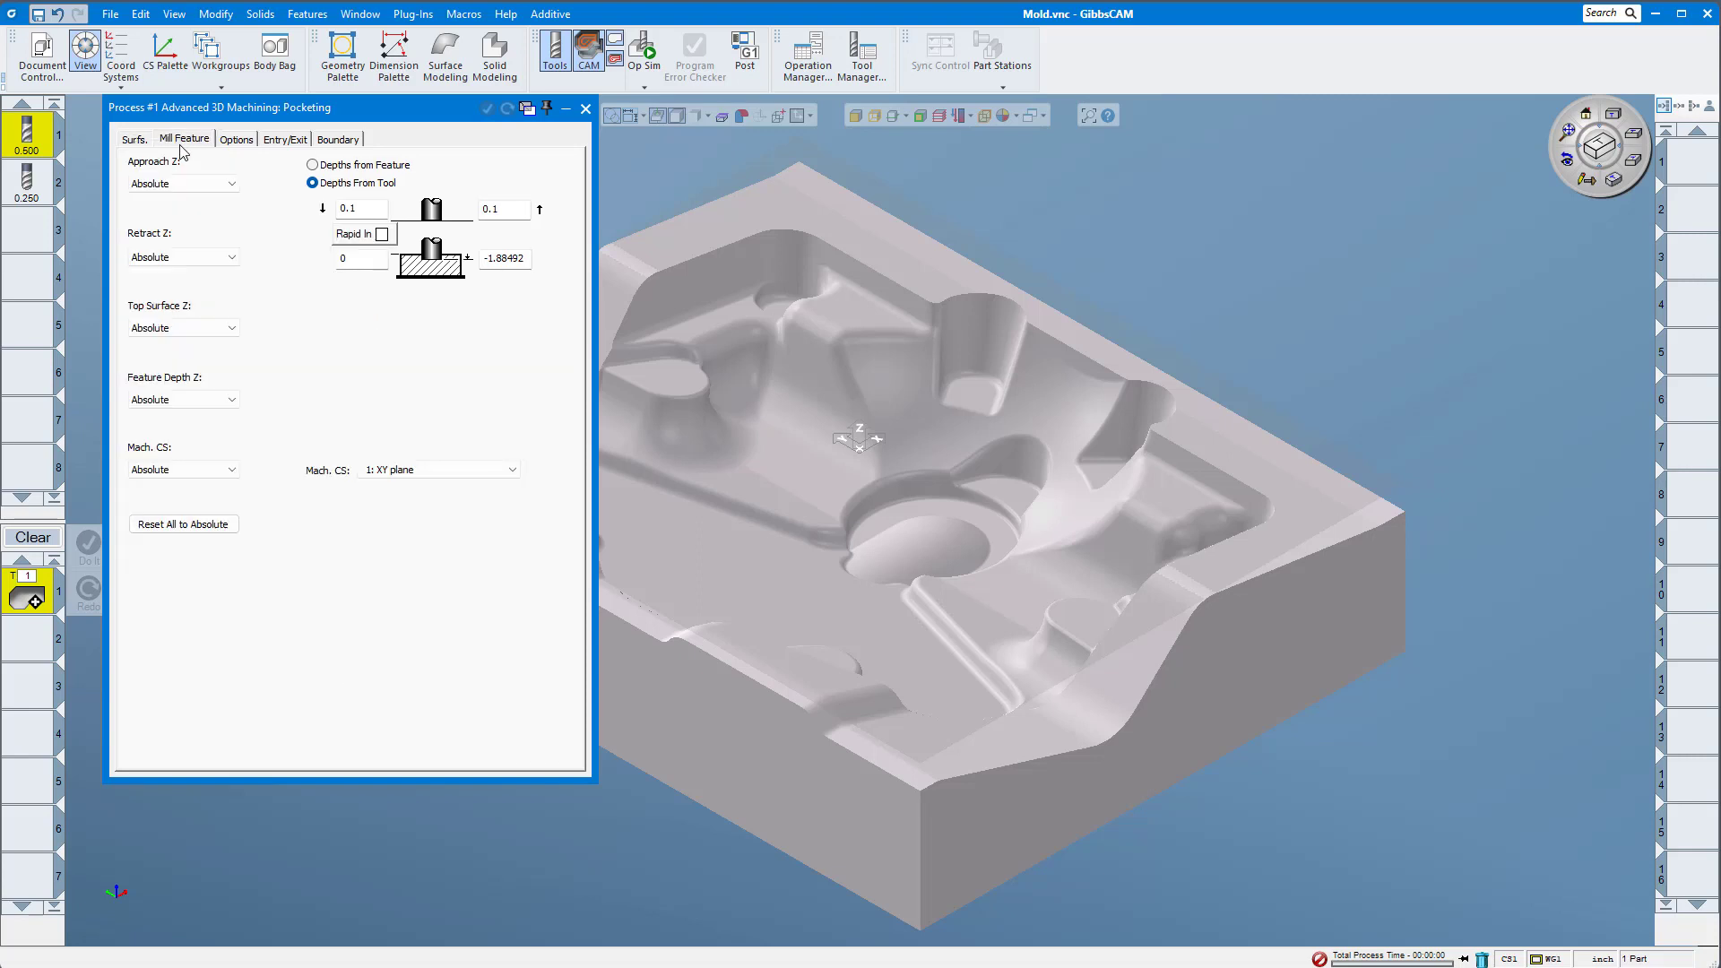
left_click(238, 142)
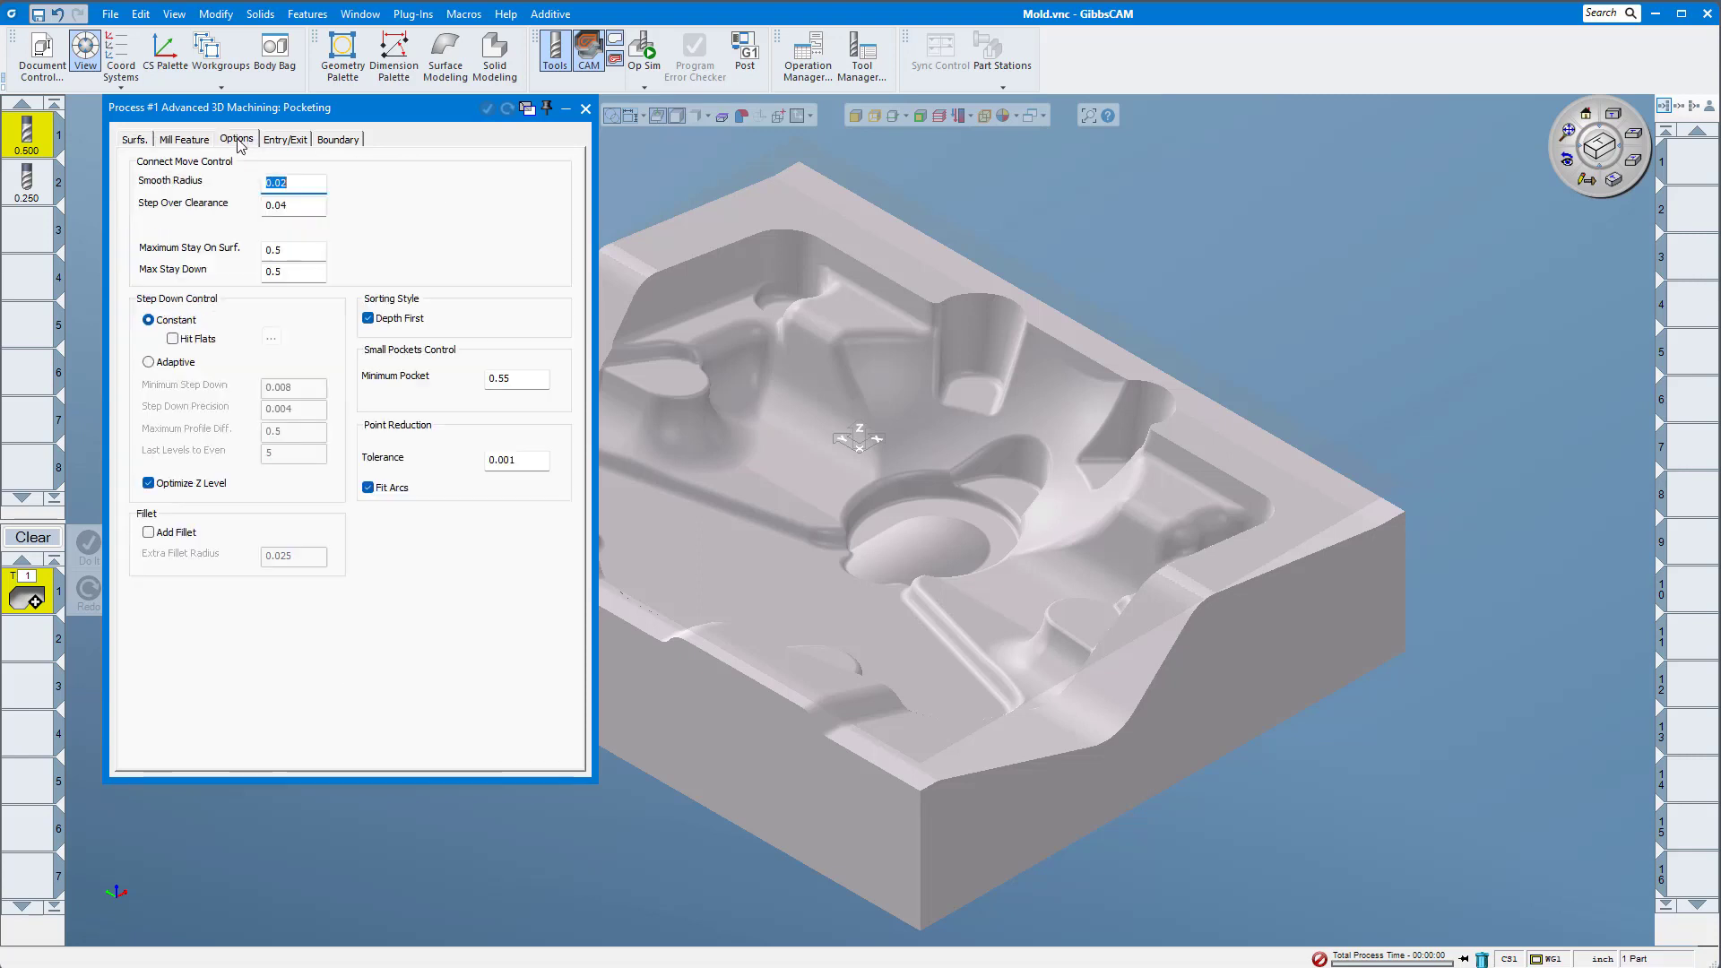
left_click(299, 144)
left_click(337, 140)
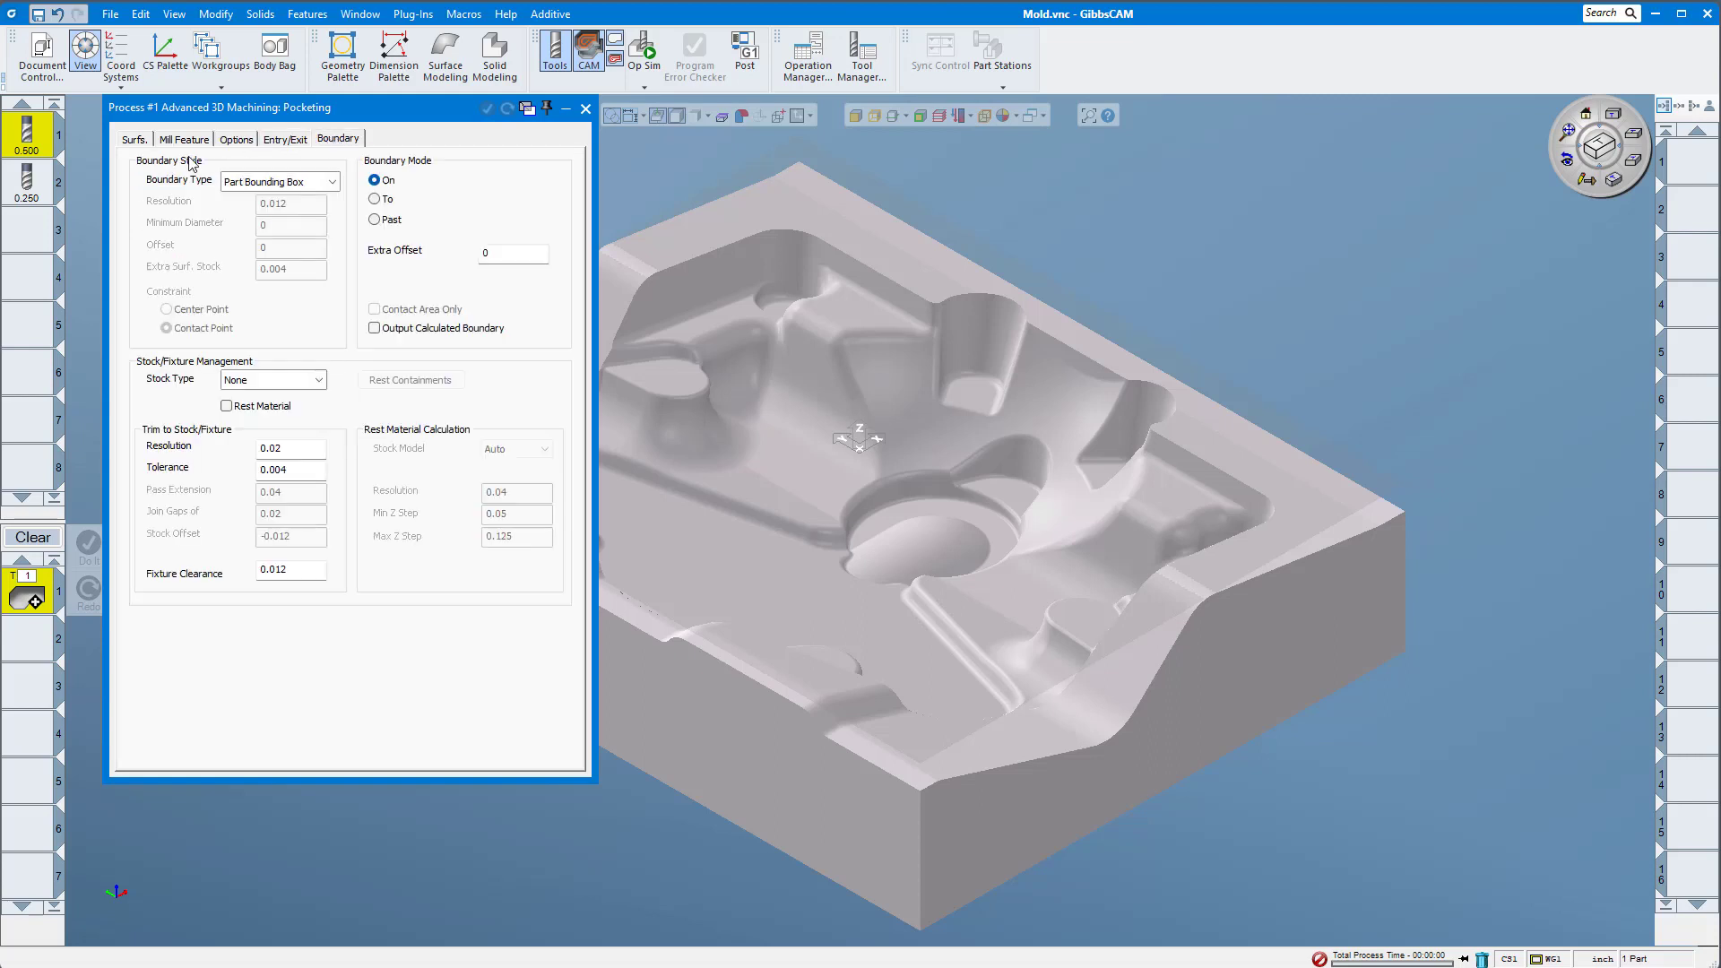
left_click(133, 143)
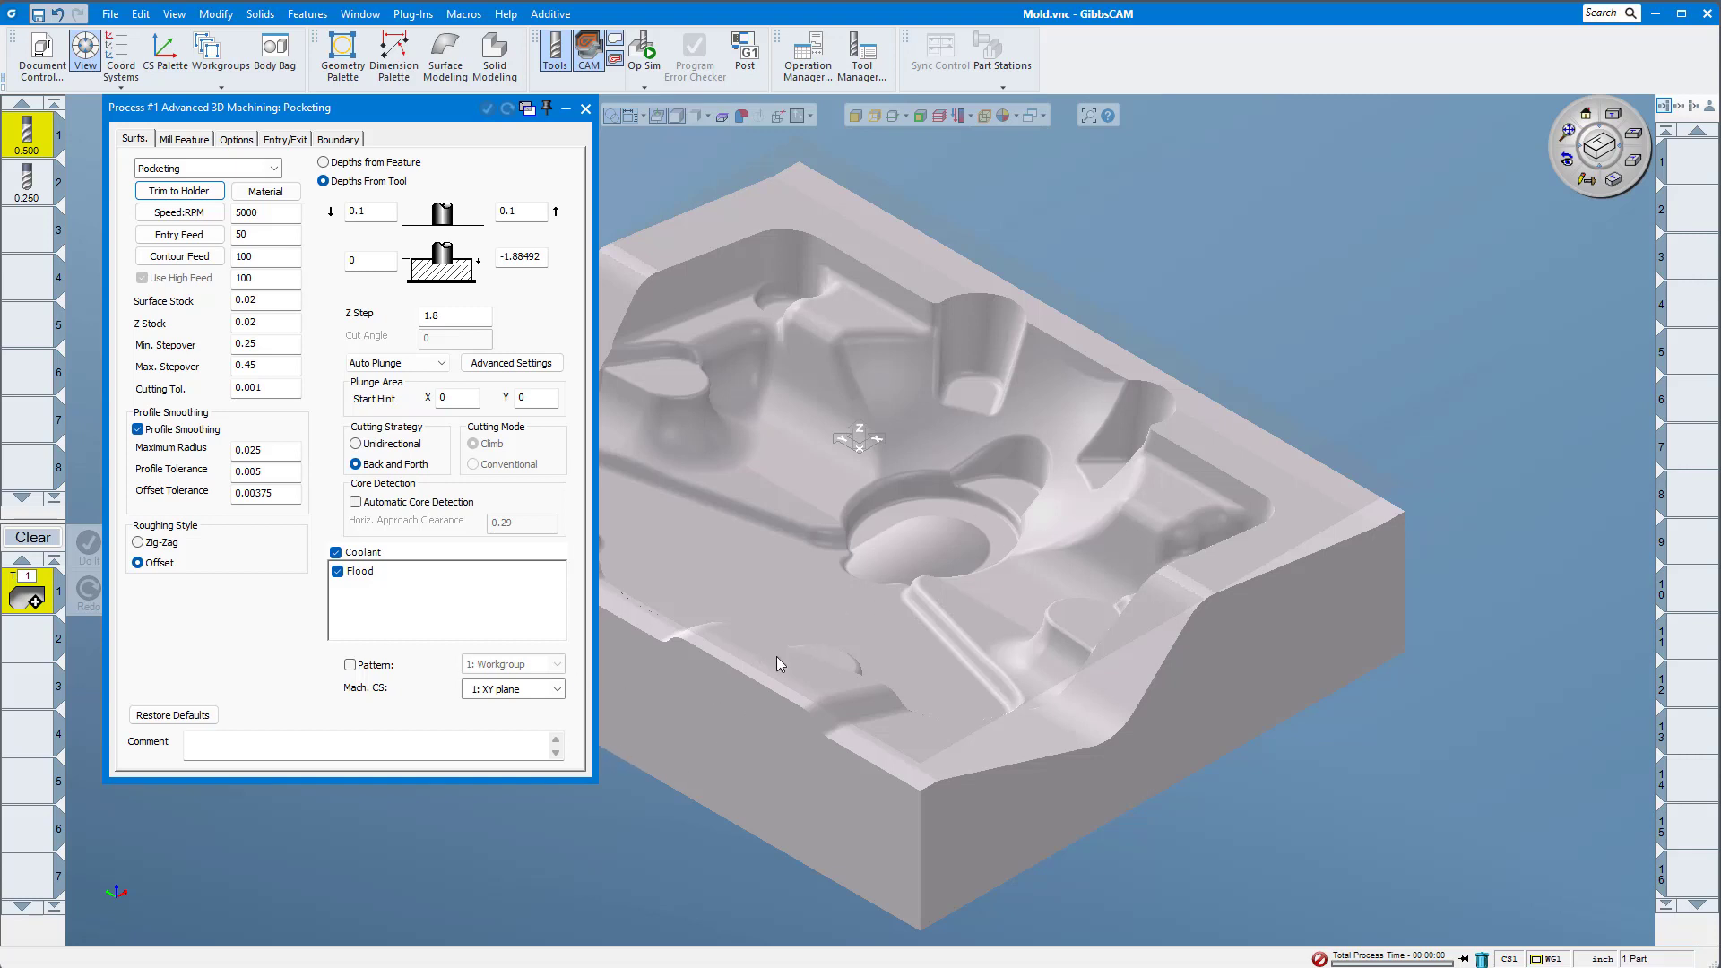
Examine the mold's upper surface from the side relative to the Z origin and return to the isometric view.
left_click(841, 475)
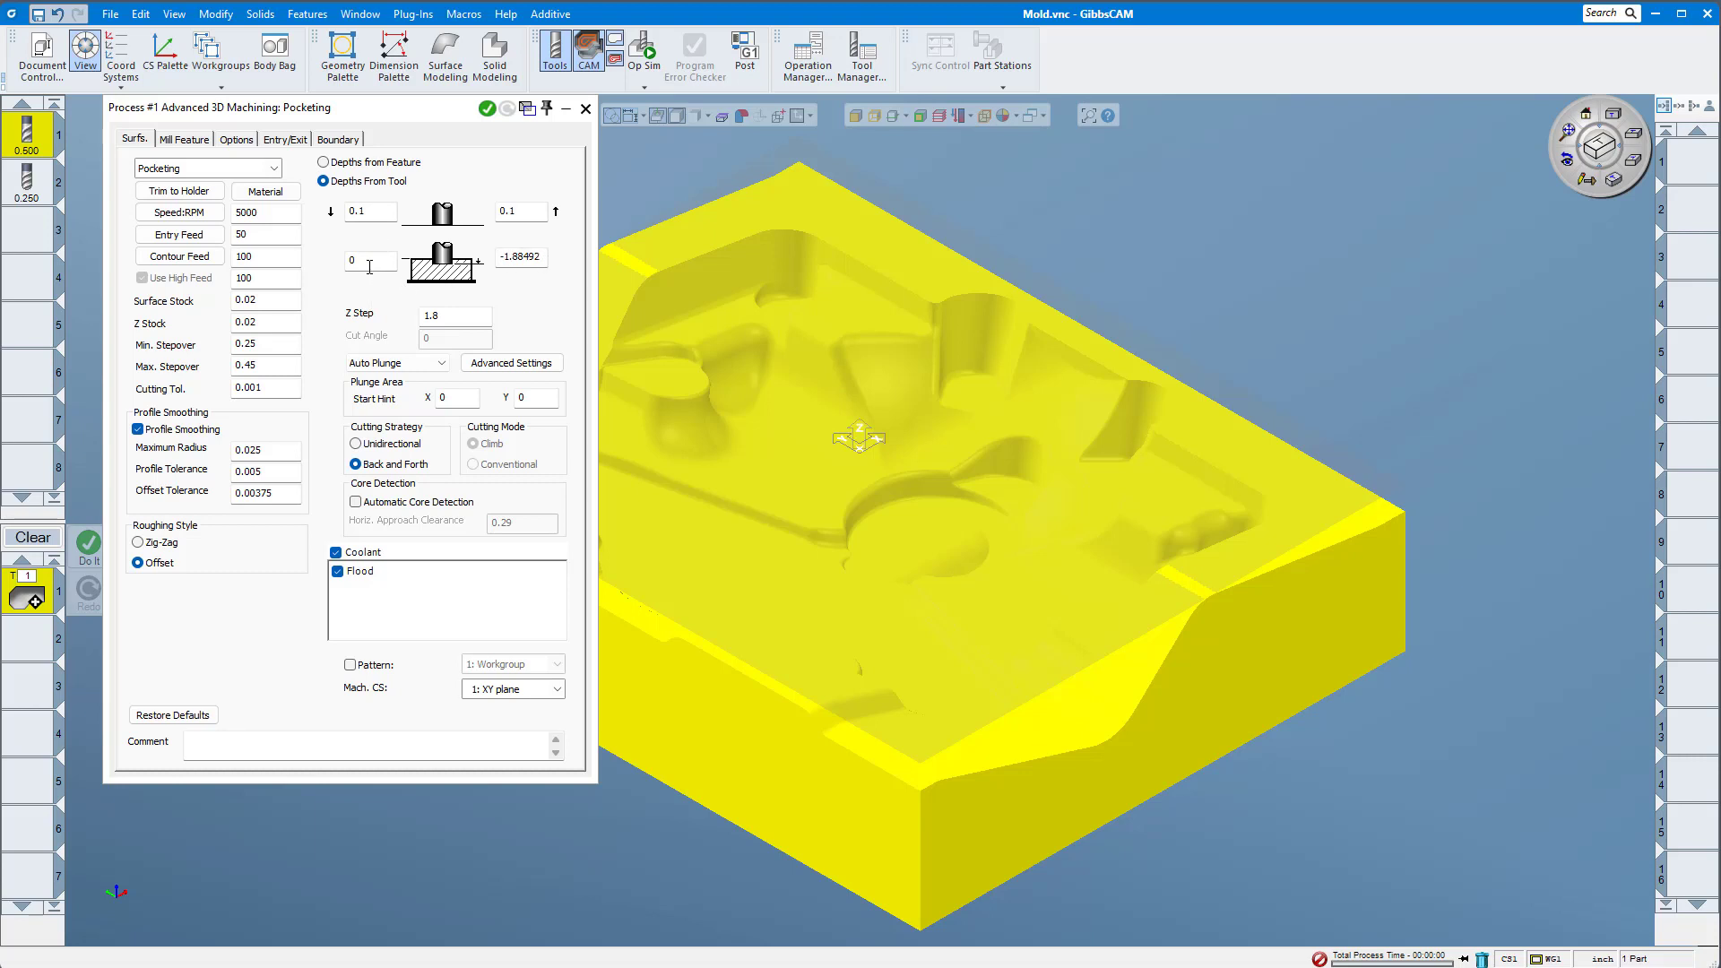
left_click(384, 209)
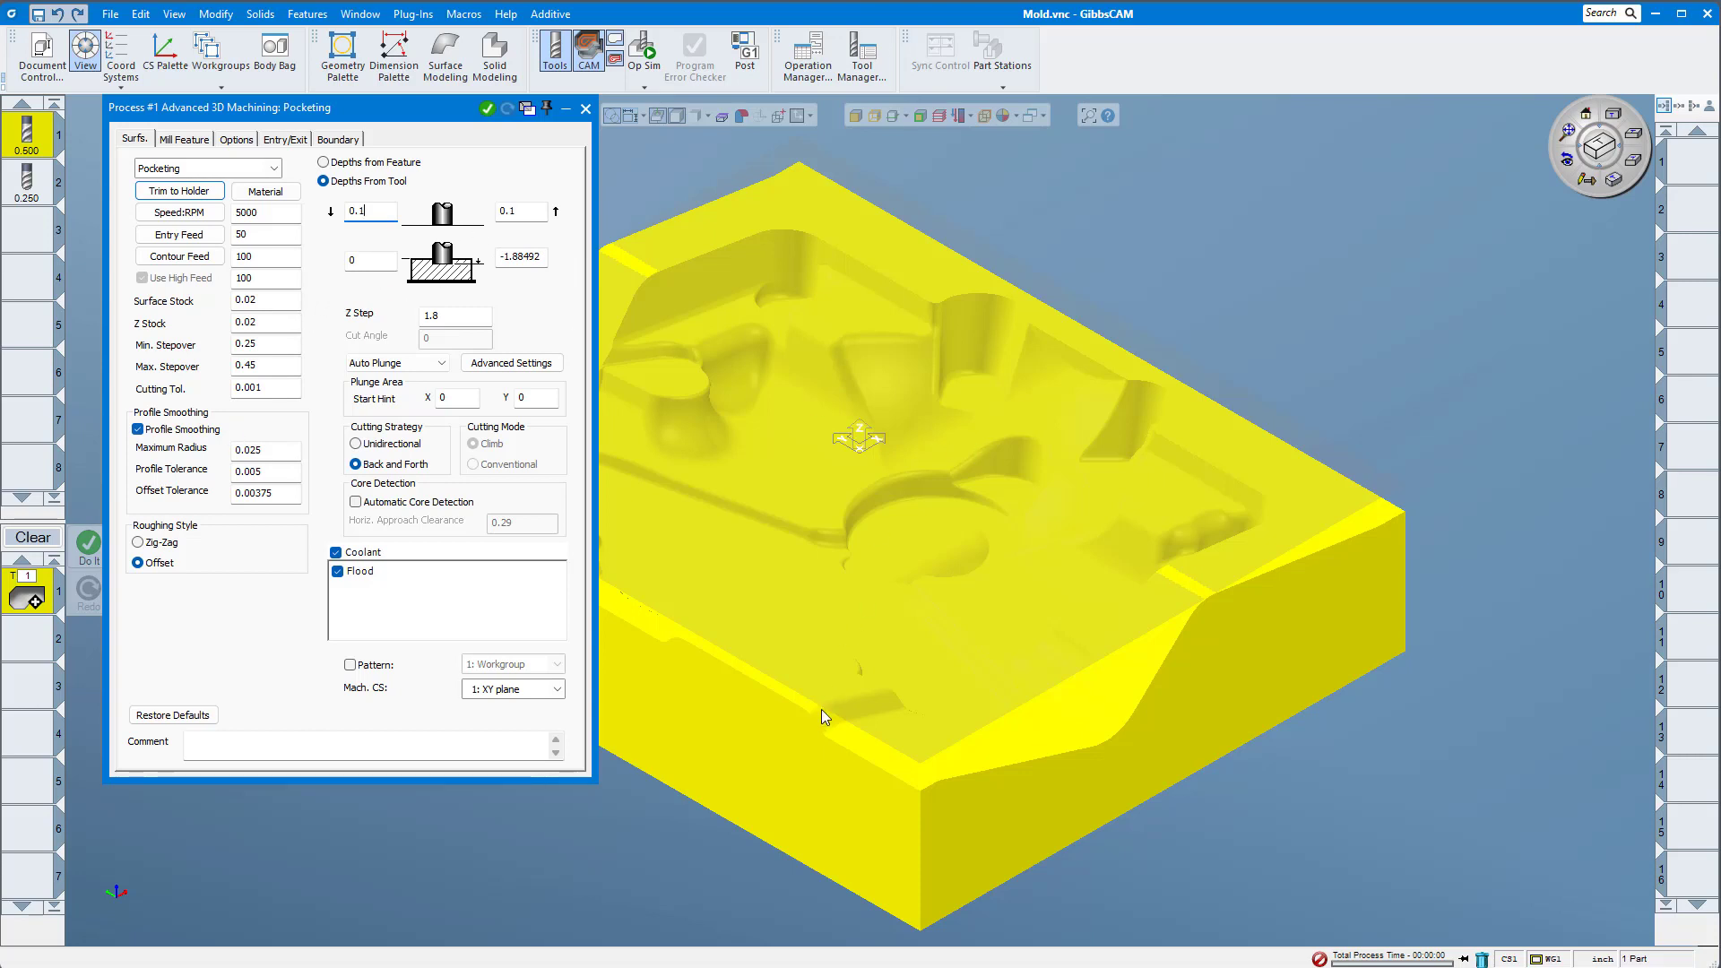
left_click(1381, 333)
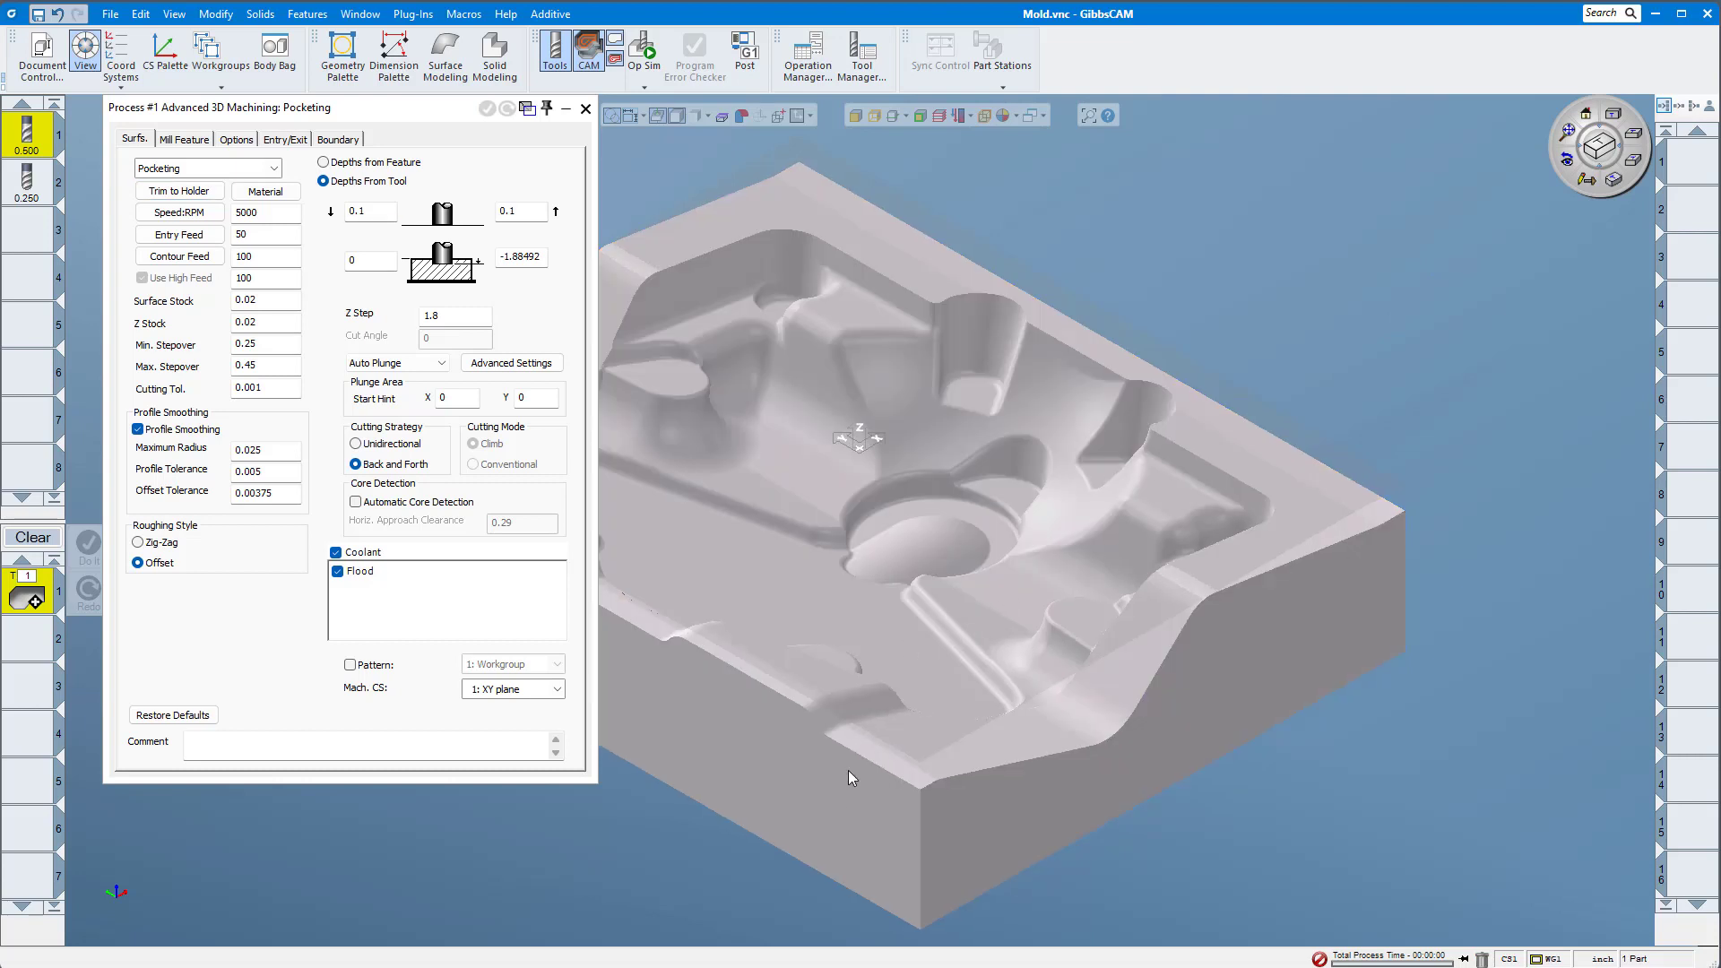
middle_click_drag(848, 771, 1290, 269)
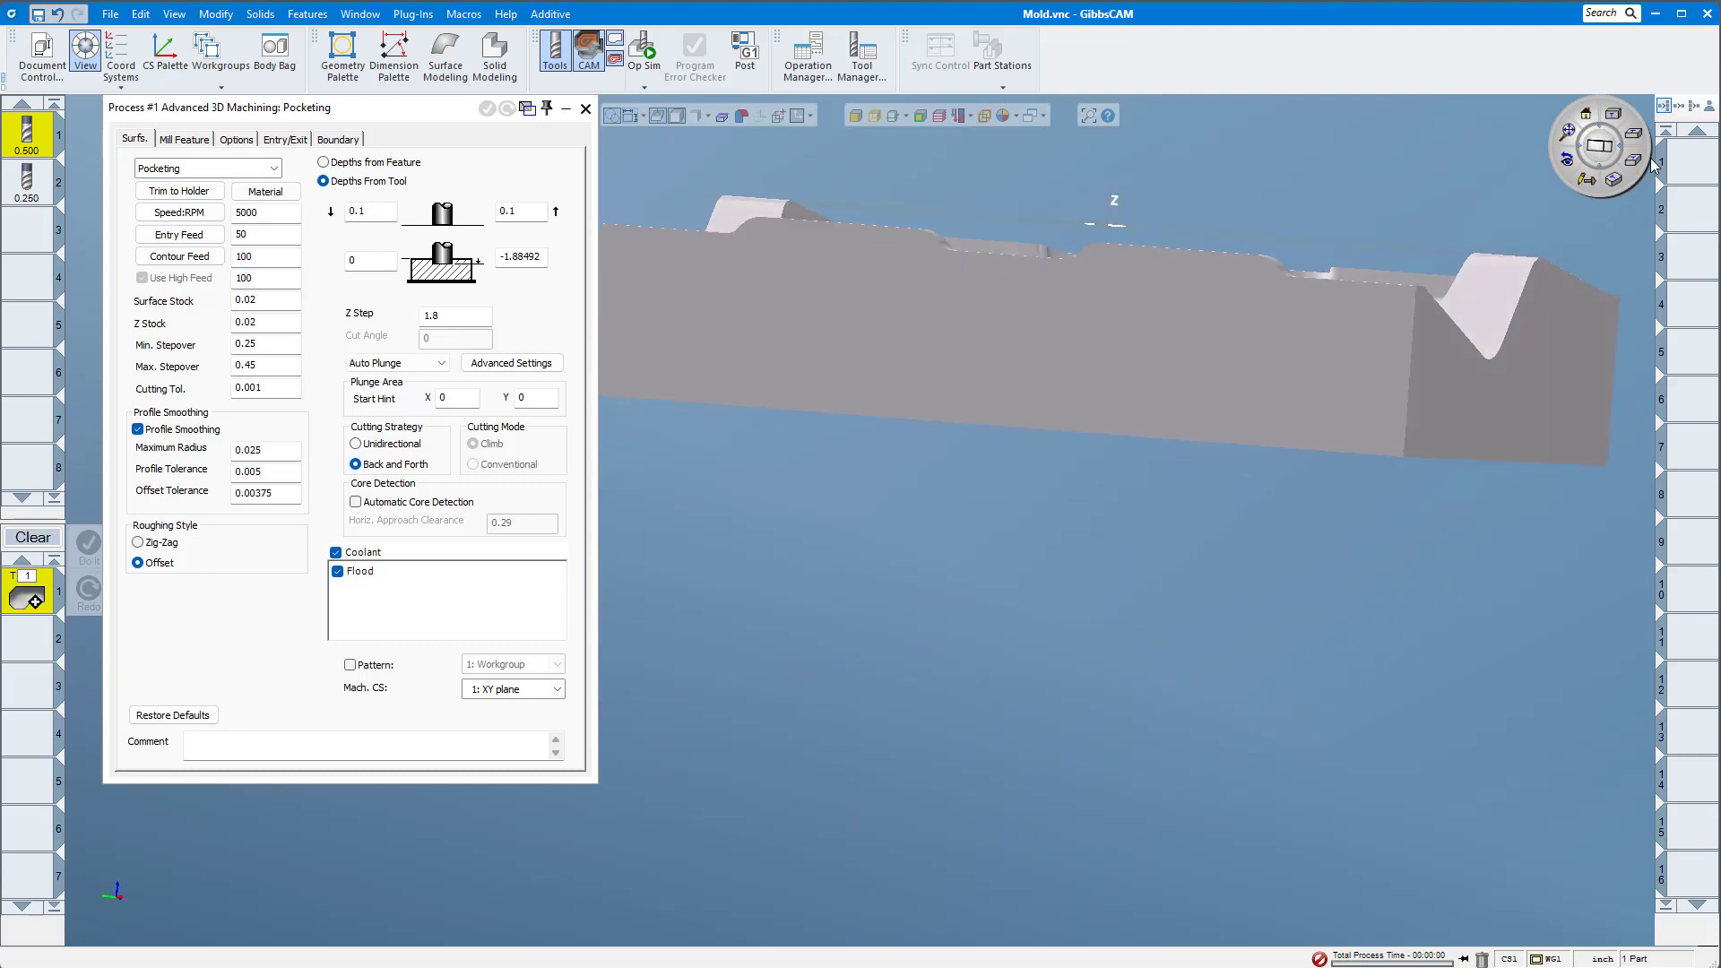
left_click(1633, 159)
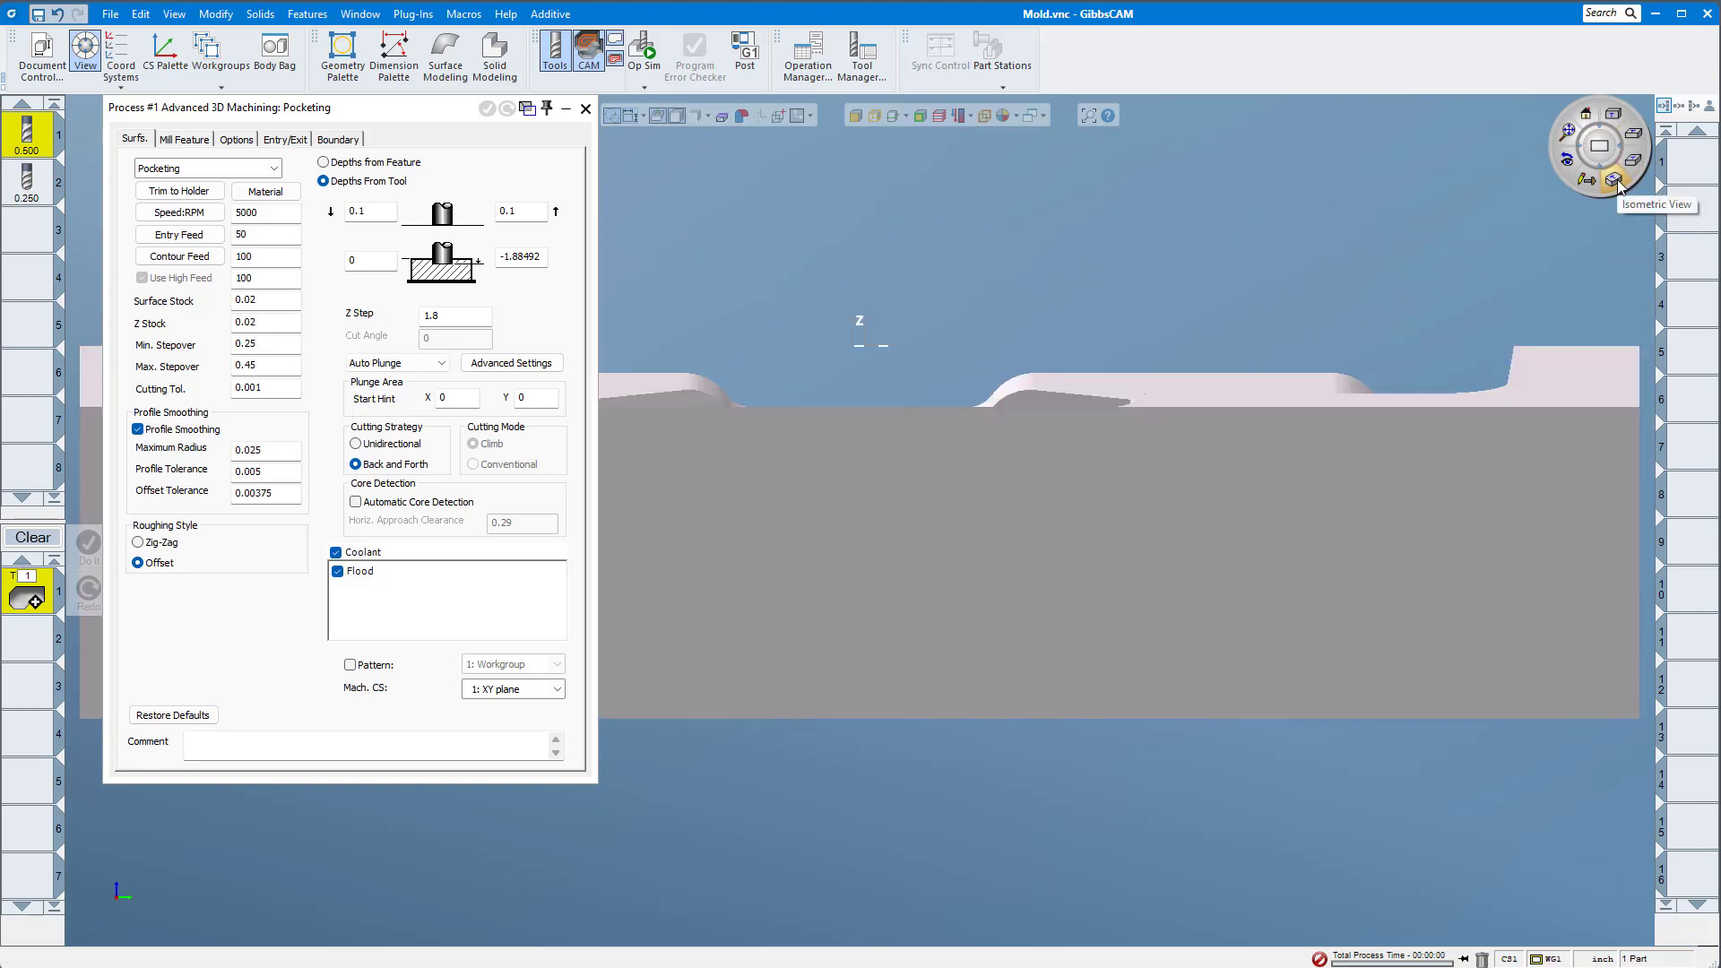
left_click(1615, 180)
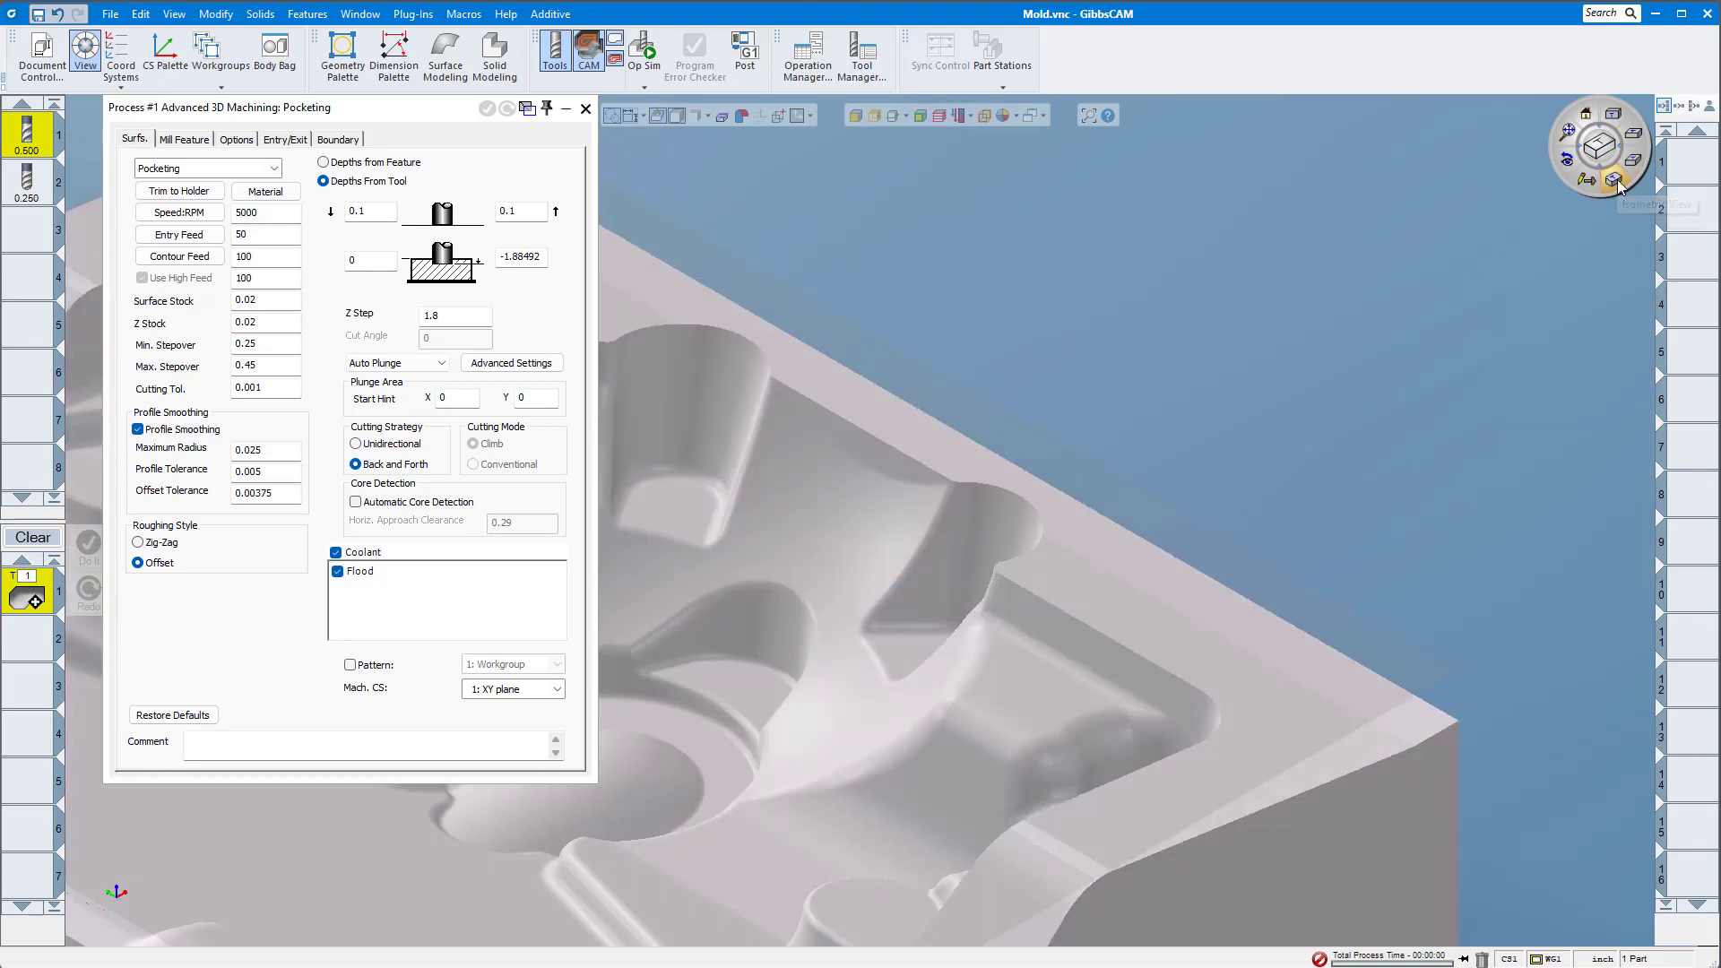
left_click(1570, 139)
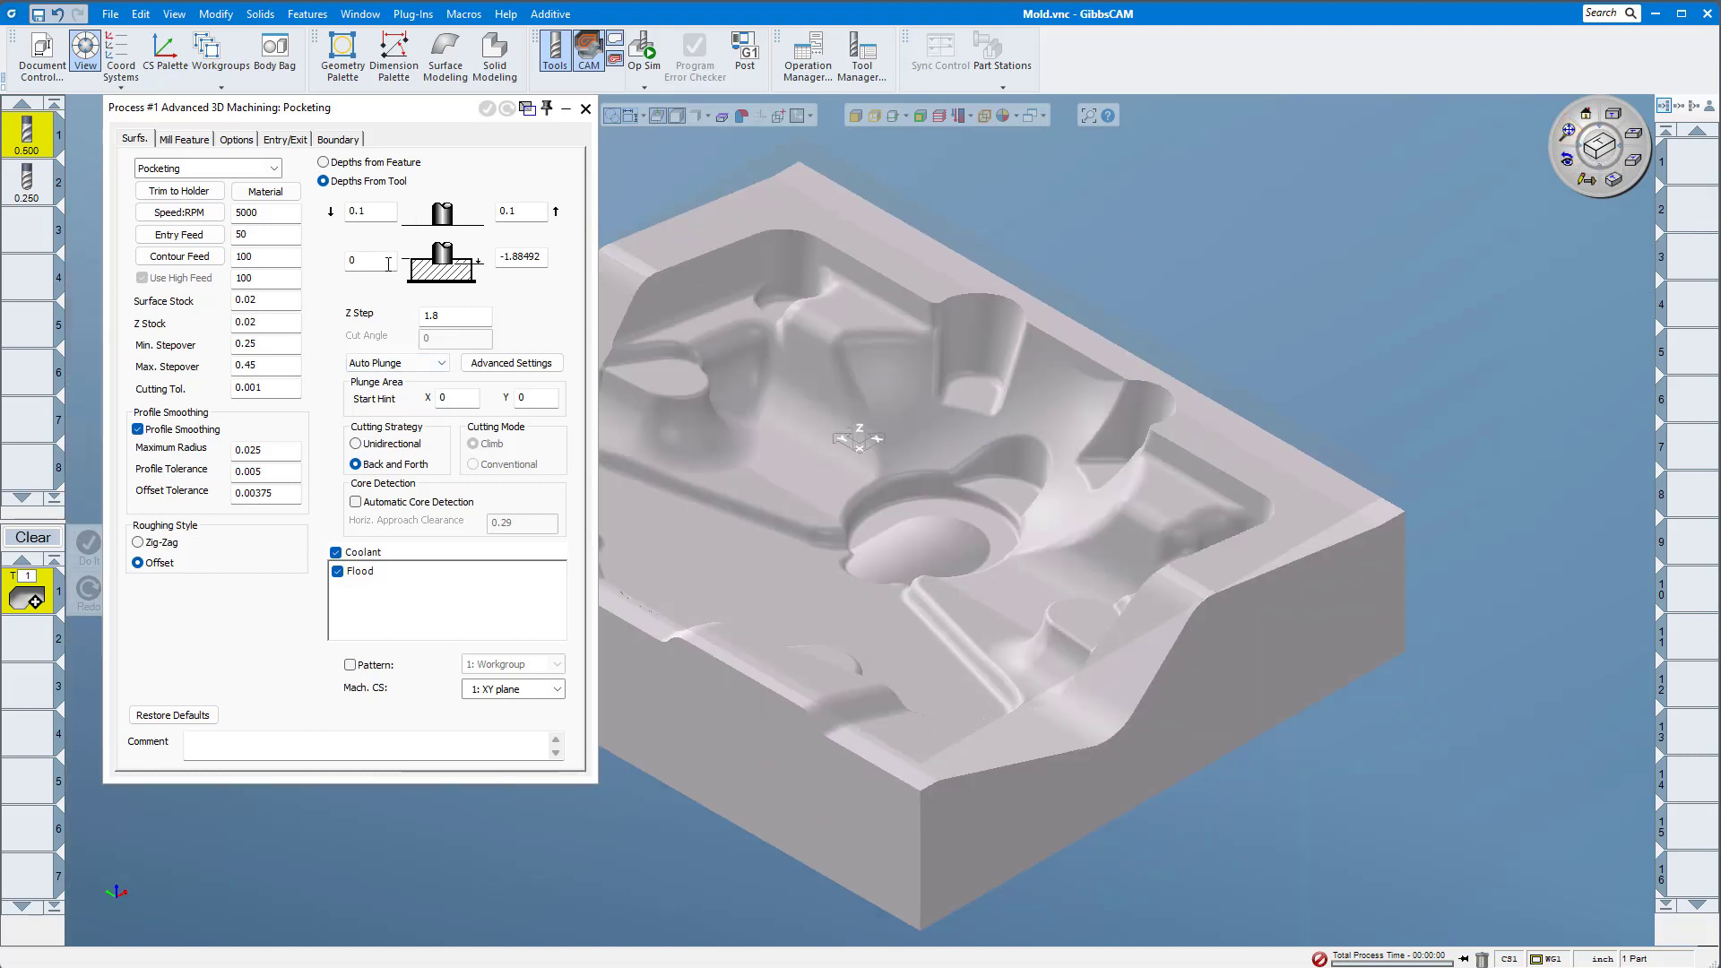
Set the pocketing process's top surface Z to 0.01 and select the mold body for machining.
left_click(366, 260)
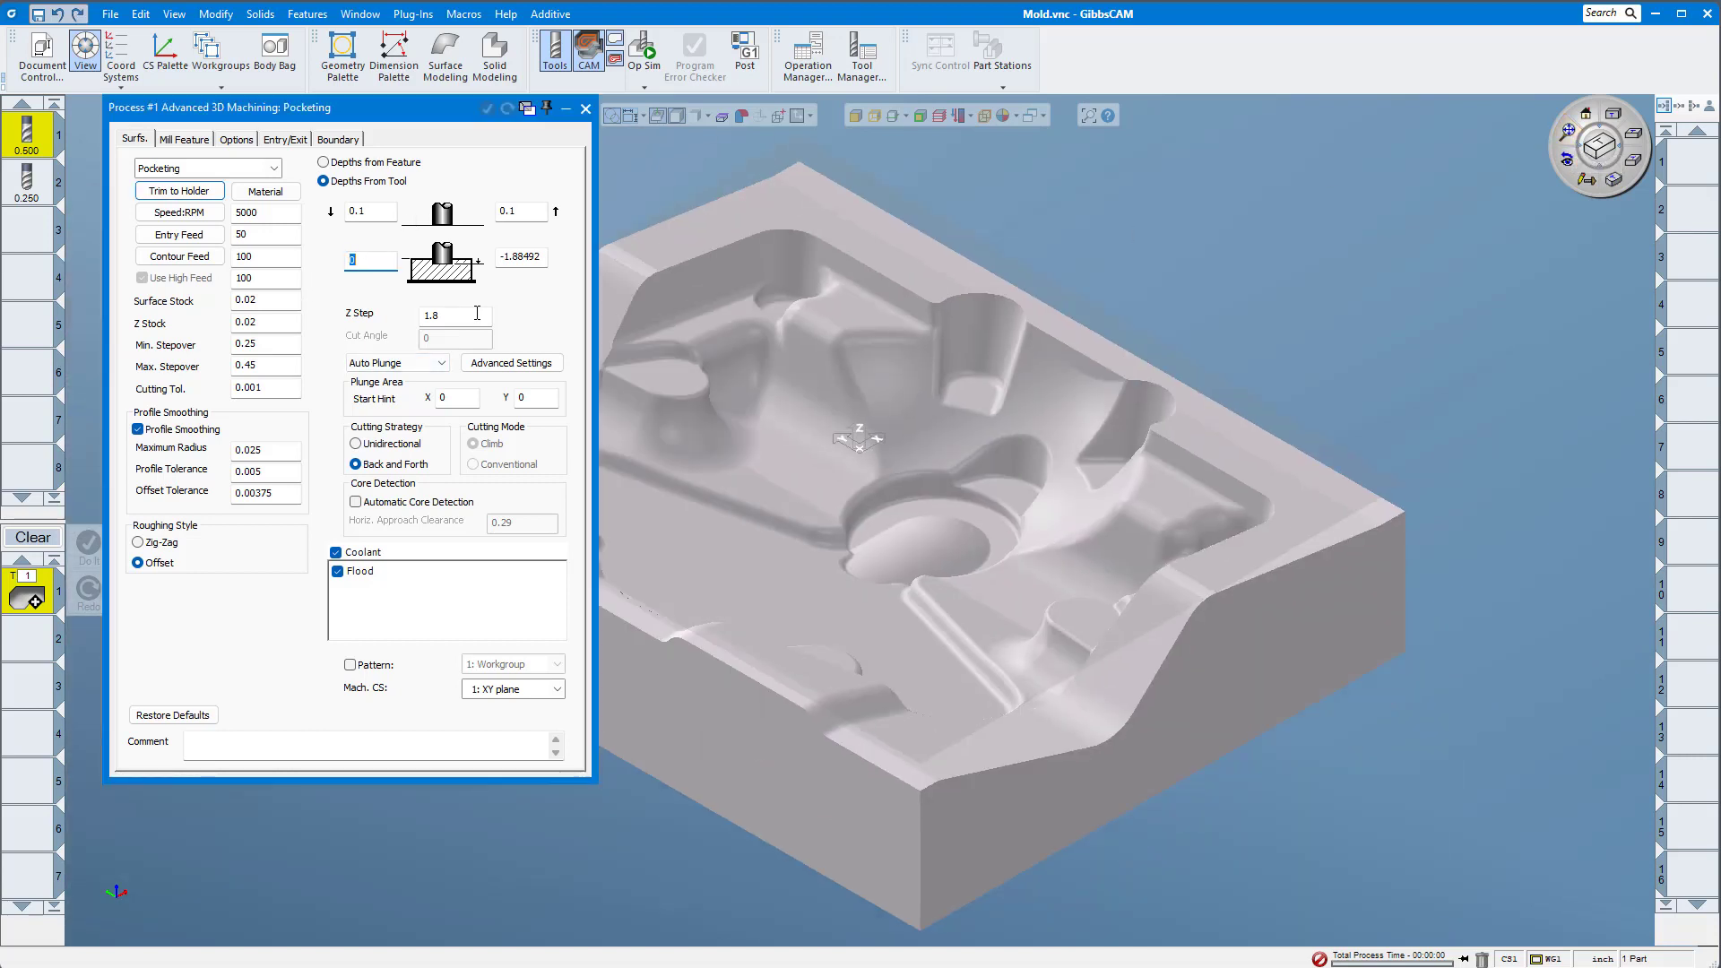
type(".01")
left_click(519, 256)
left_click(498, 259)
double_click(883, 375)
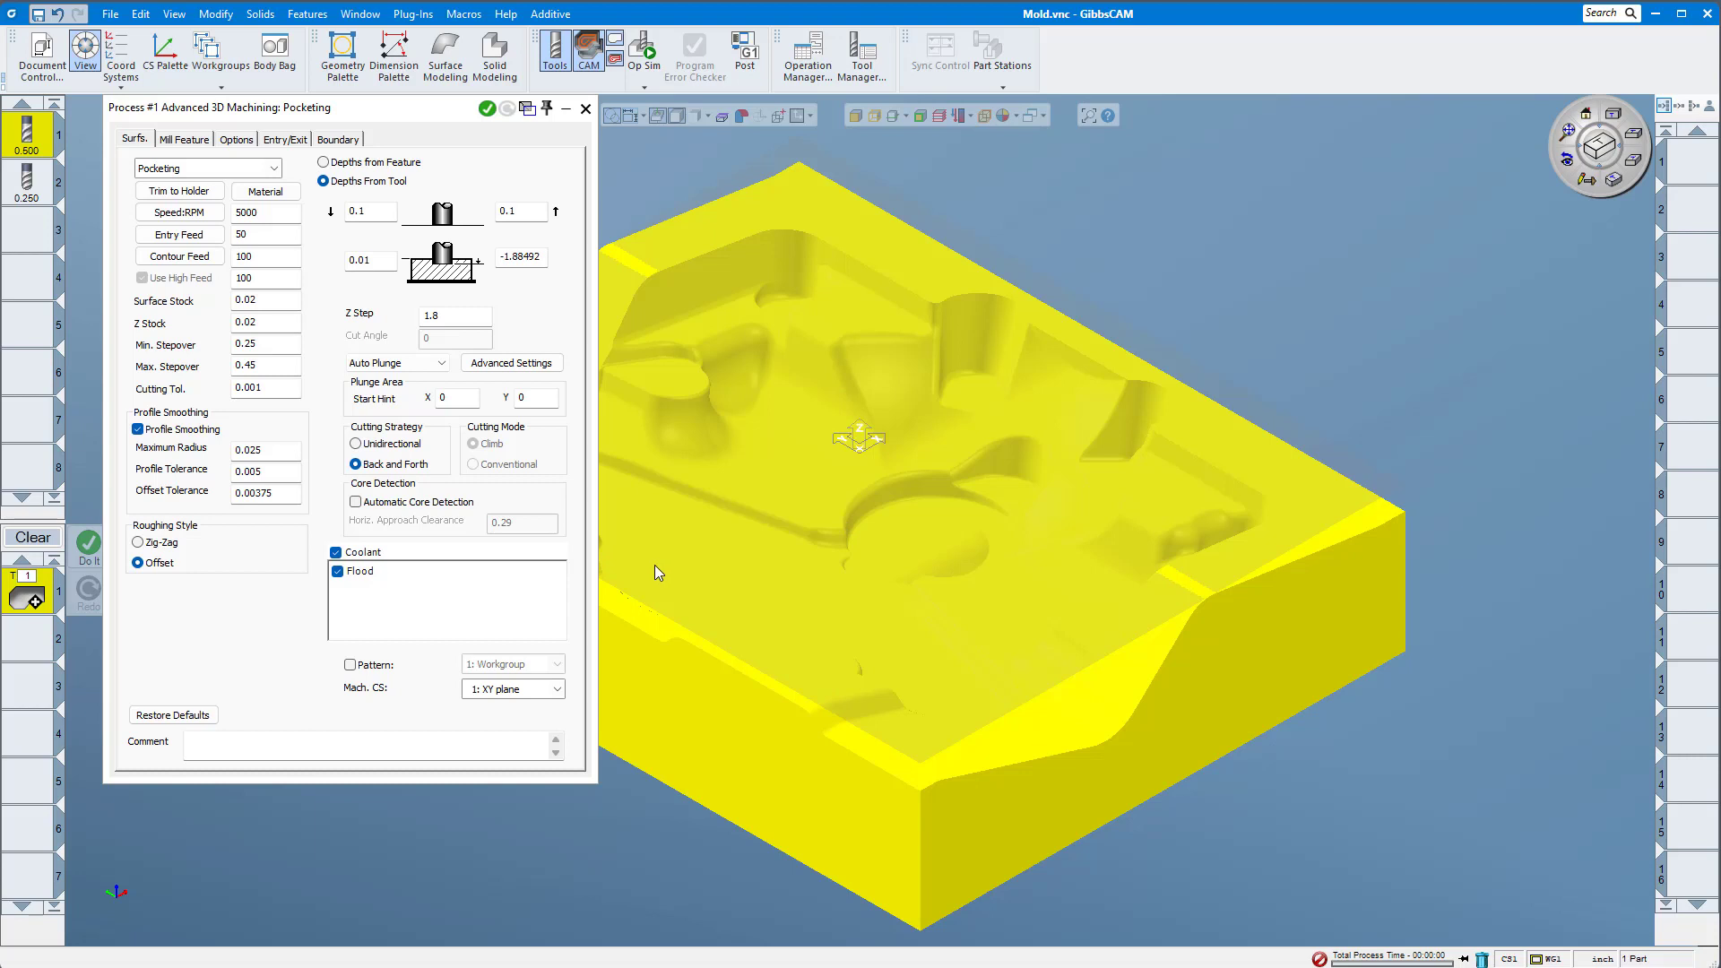
Set the pocketing Z step to 0.25, generate the roughing toolpath and minimize the process dialog.
double_click(443, 313)
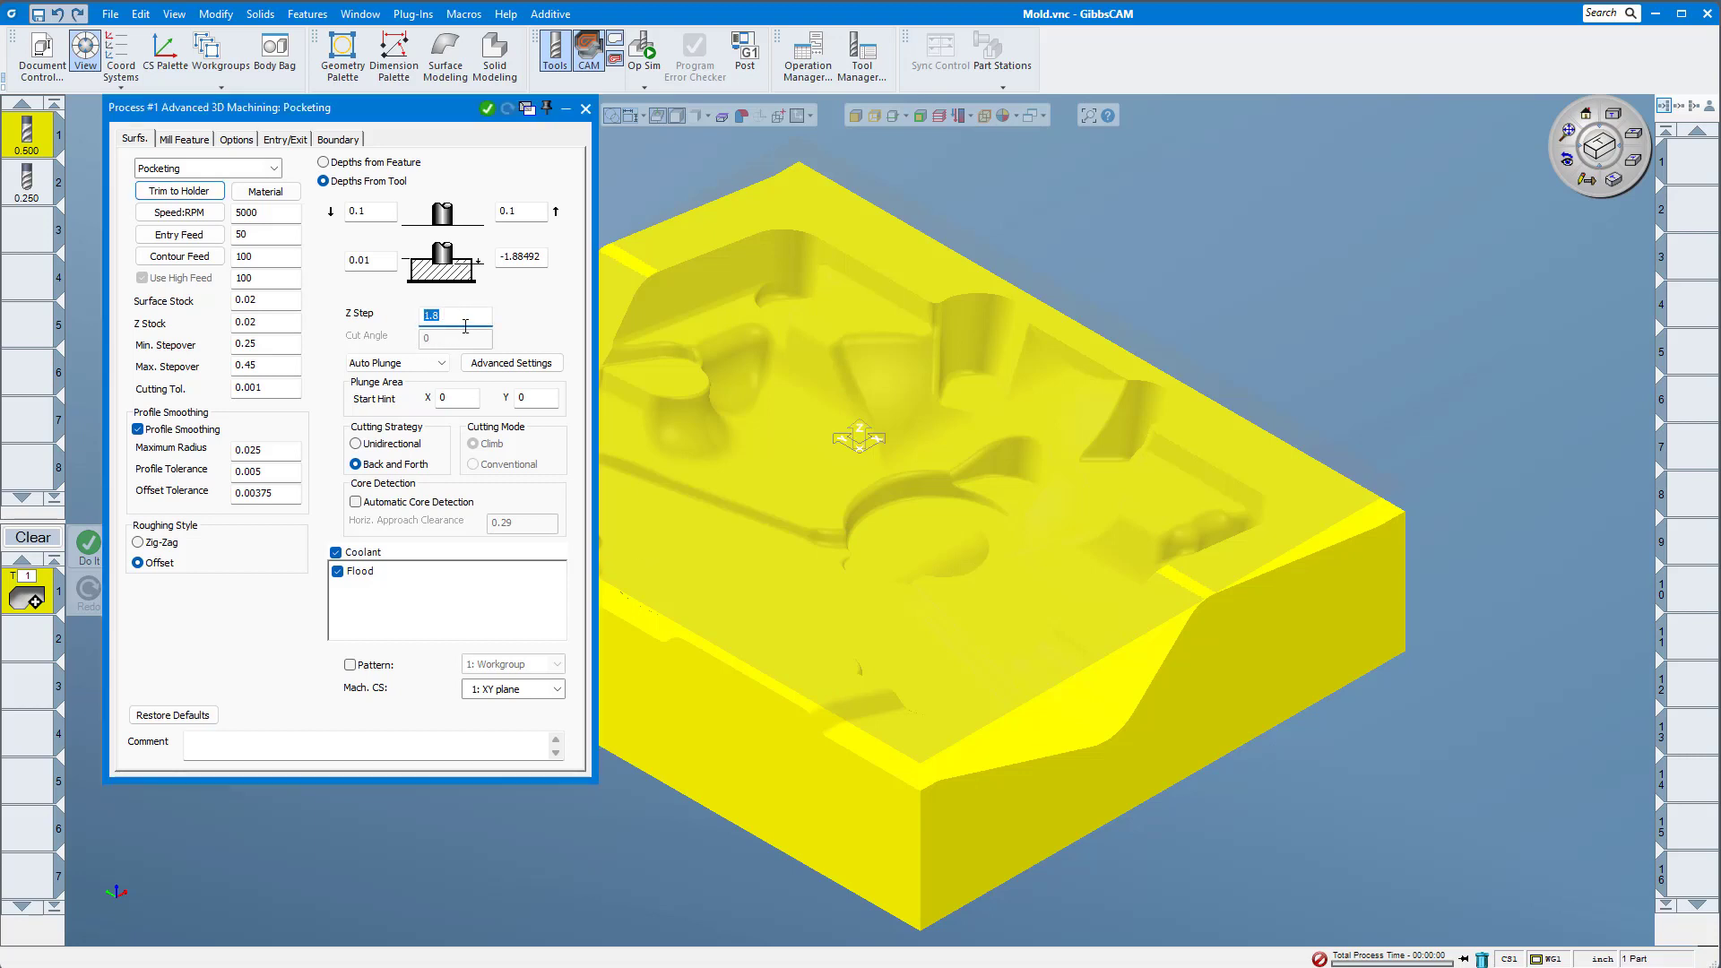
type(".25")
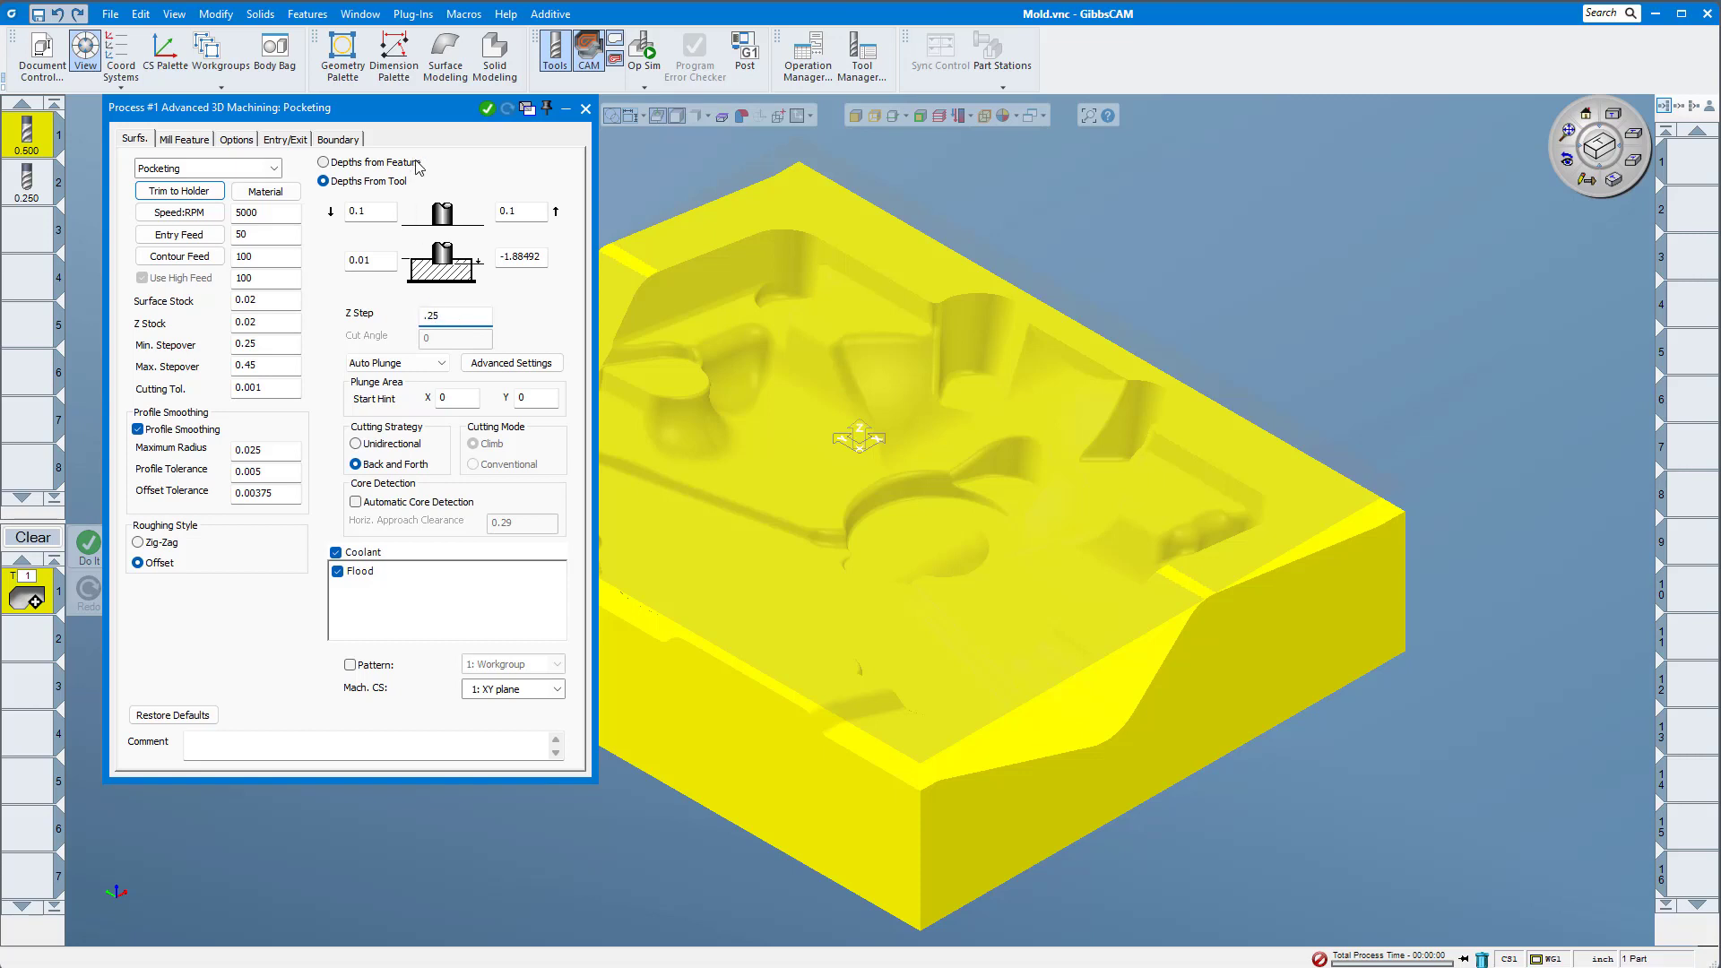
left_click(488, 110)
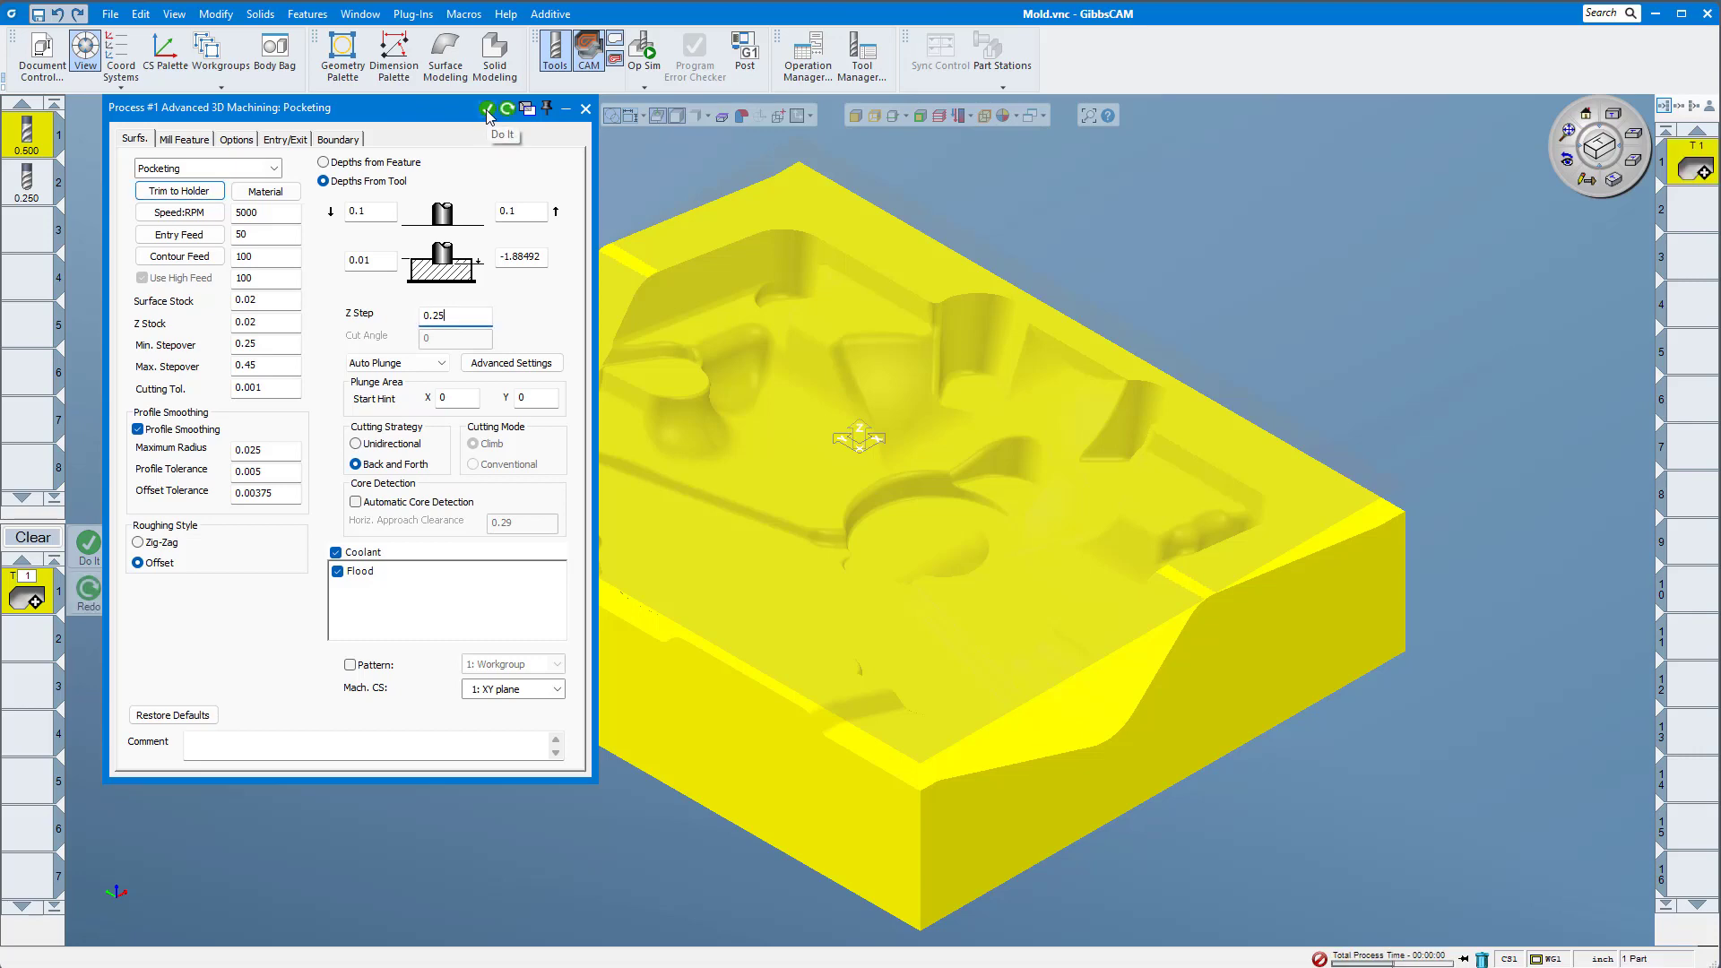
left_click(566, 108)
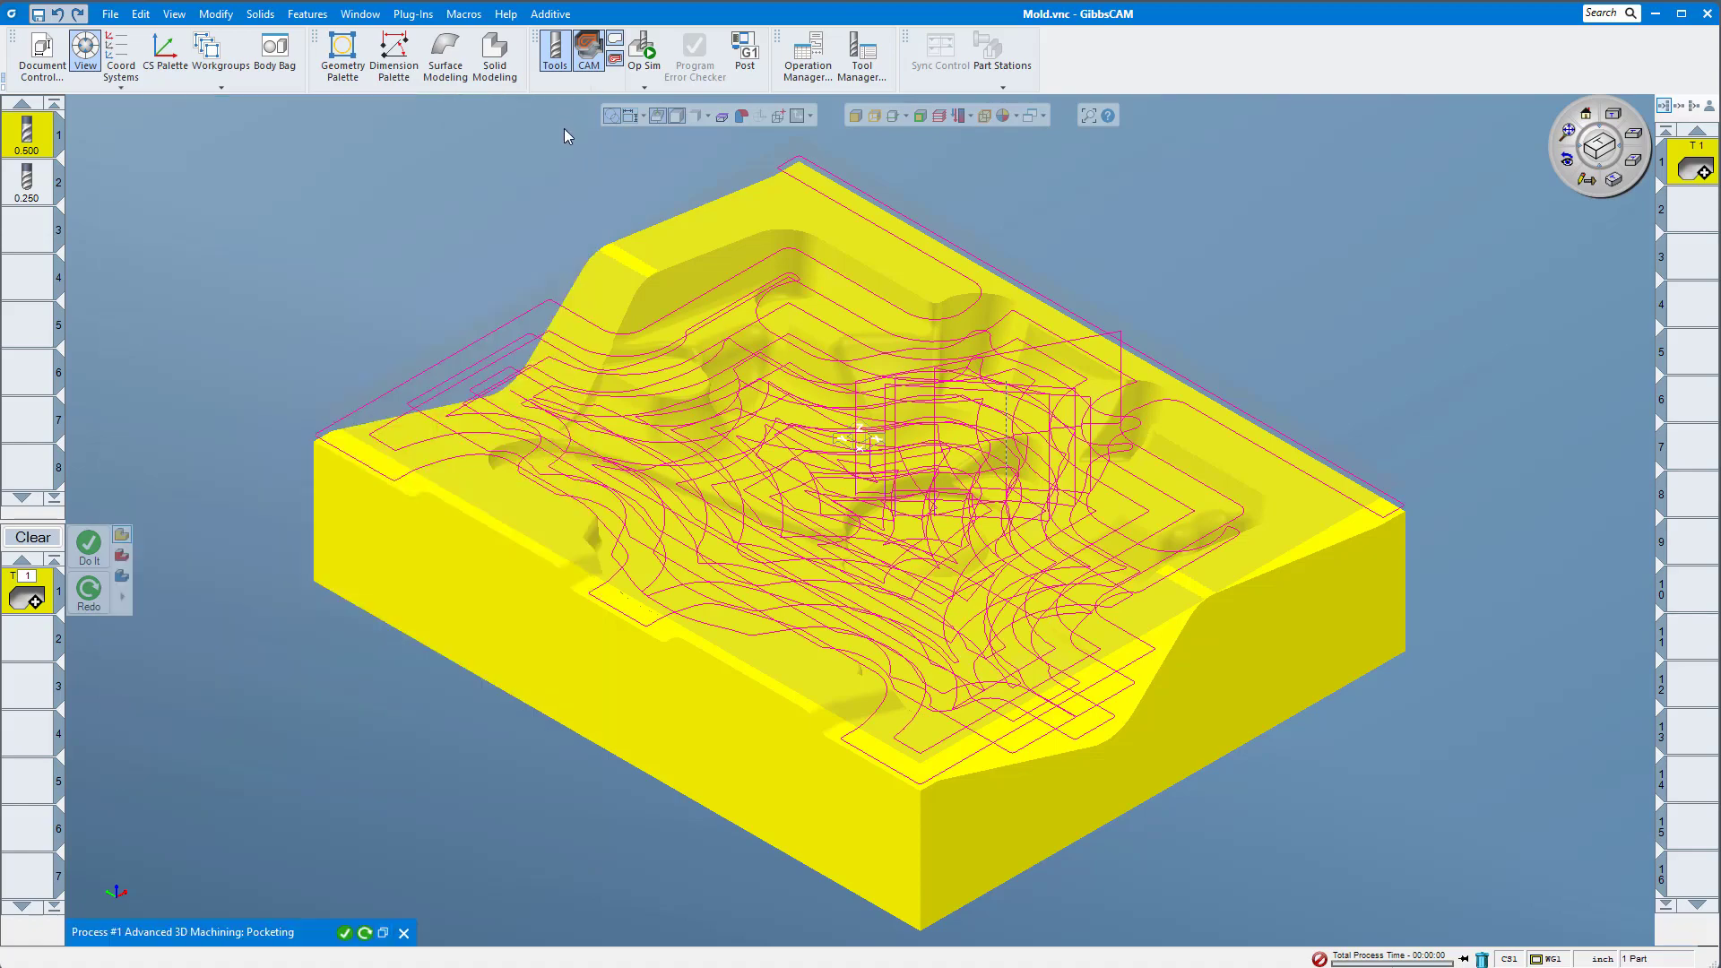
Deselect the mold body and start Op Sim for the pocketing operation.
middle_click_drag(828, 477, 713, 572)
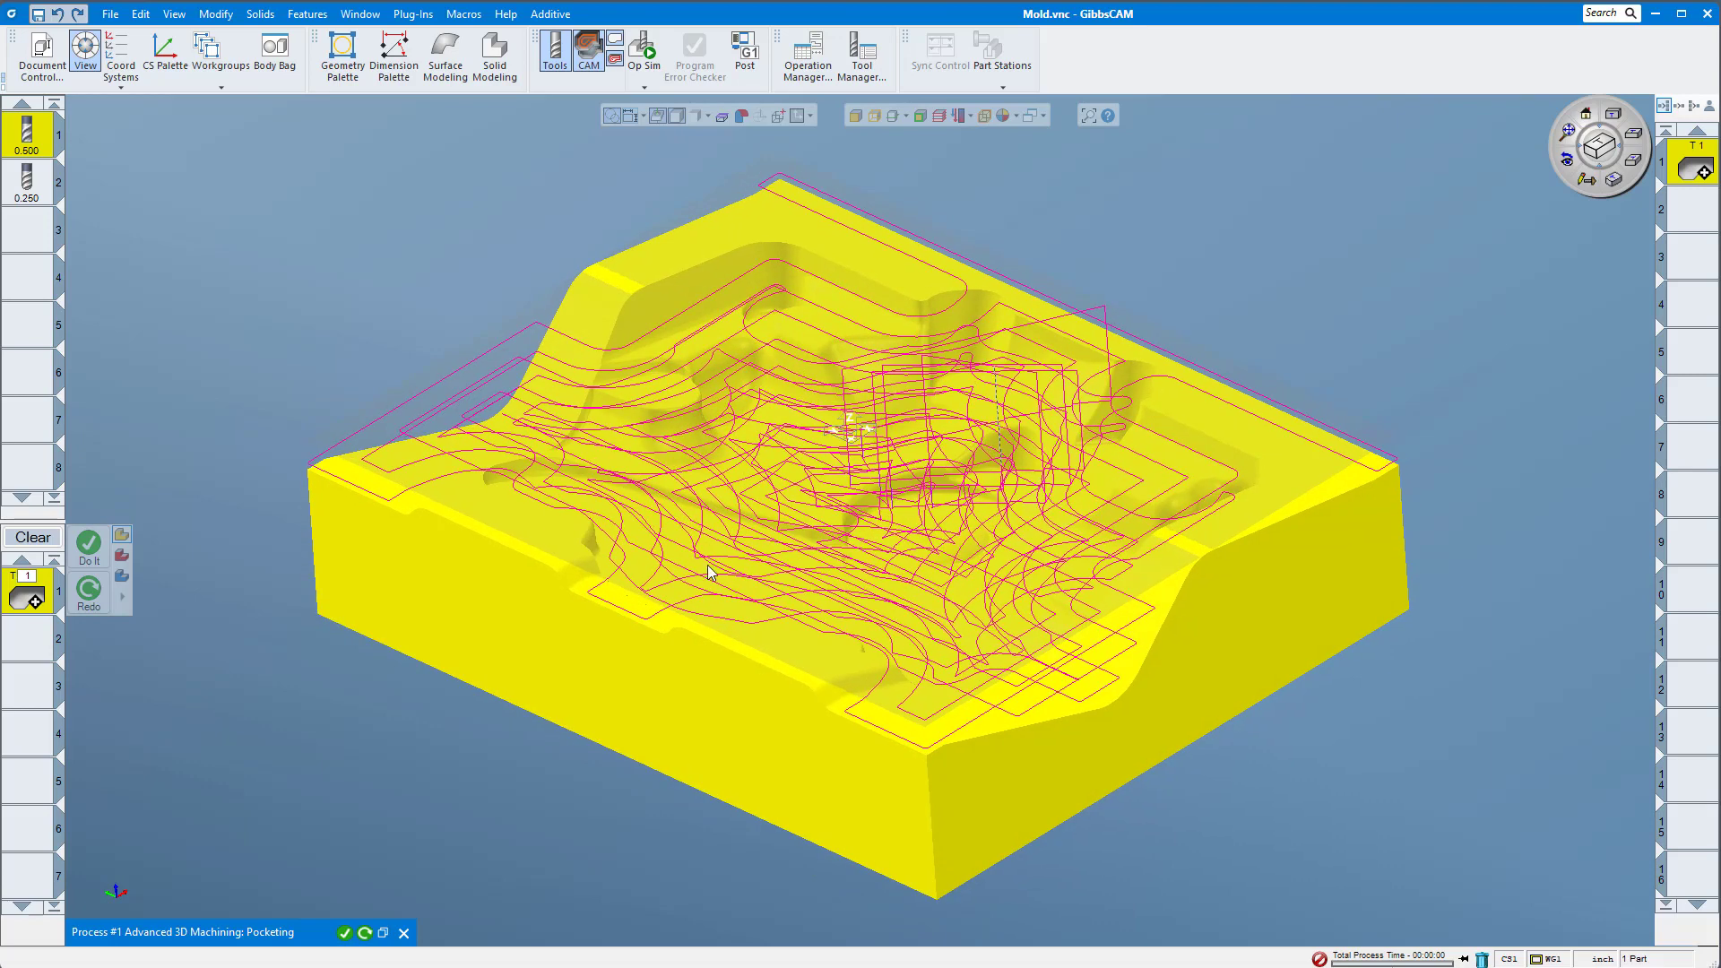
left_click(1489, 348)
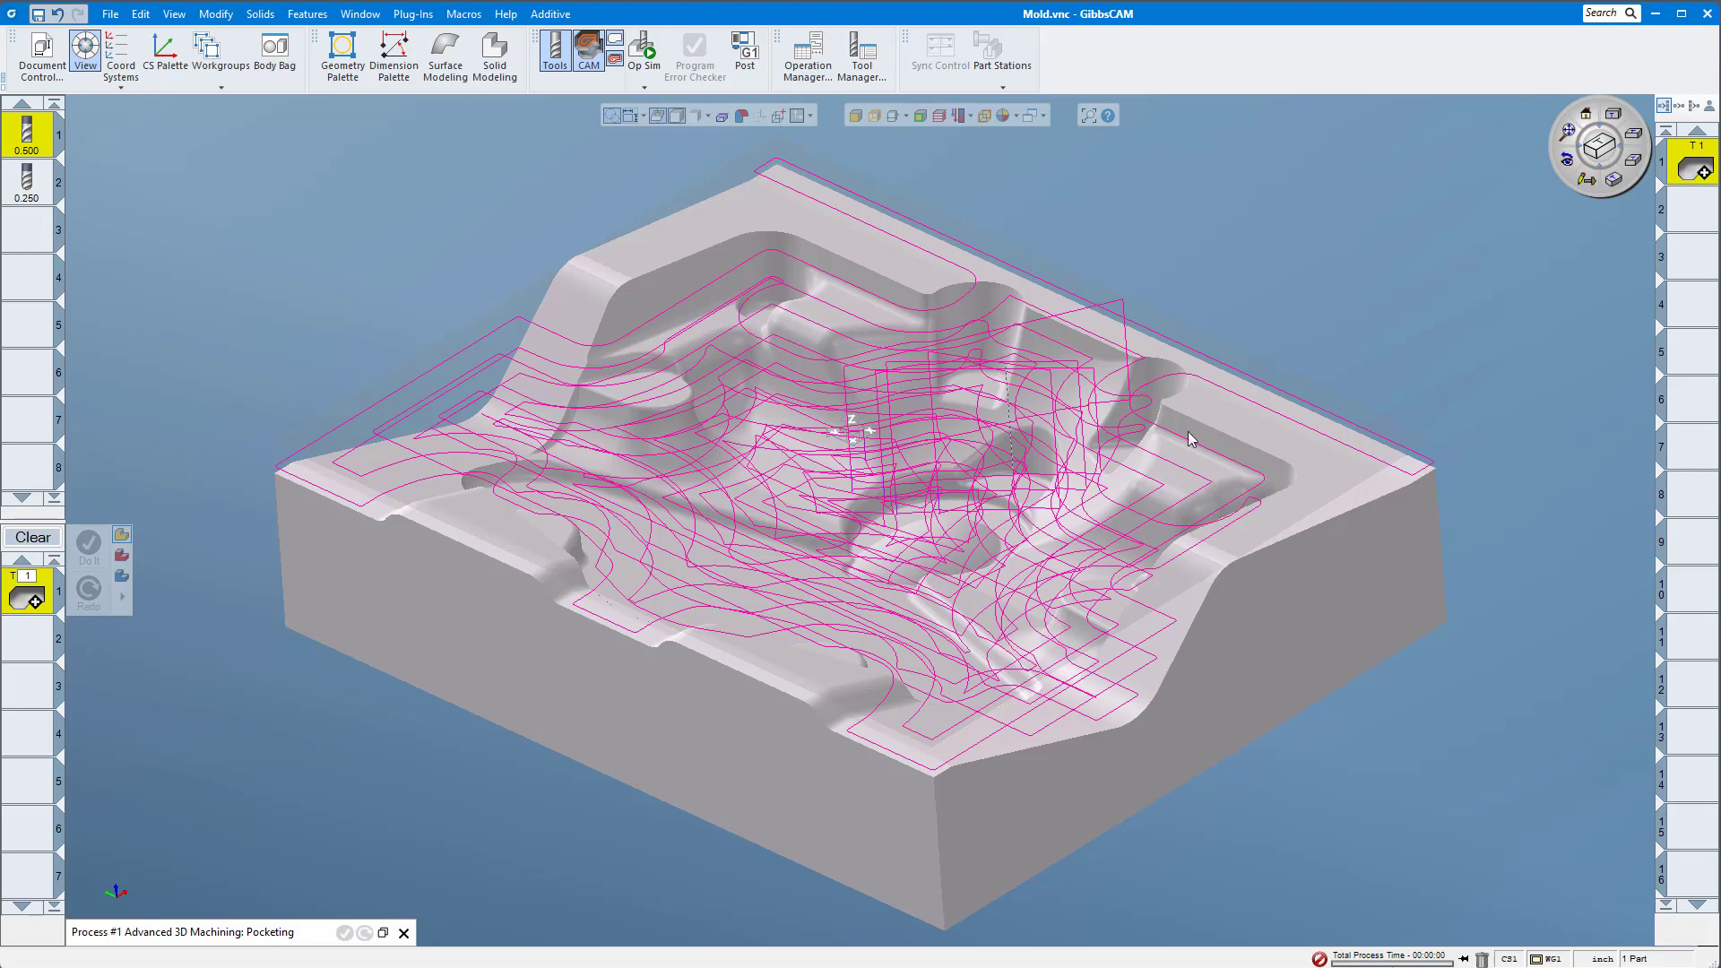
left_click(645, 87)
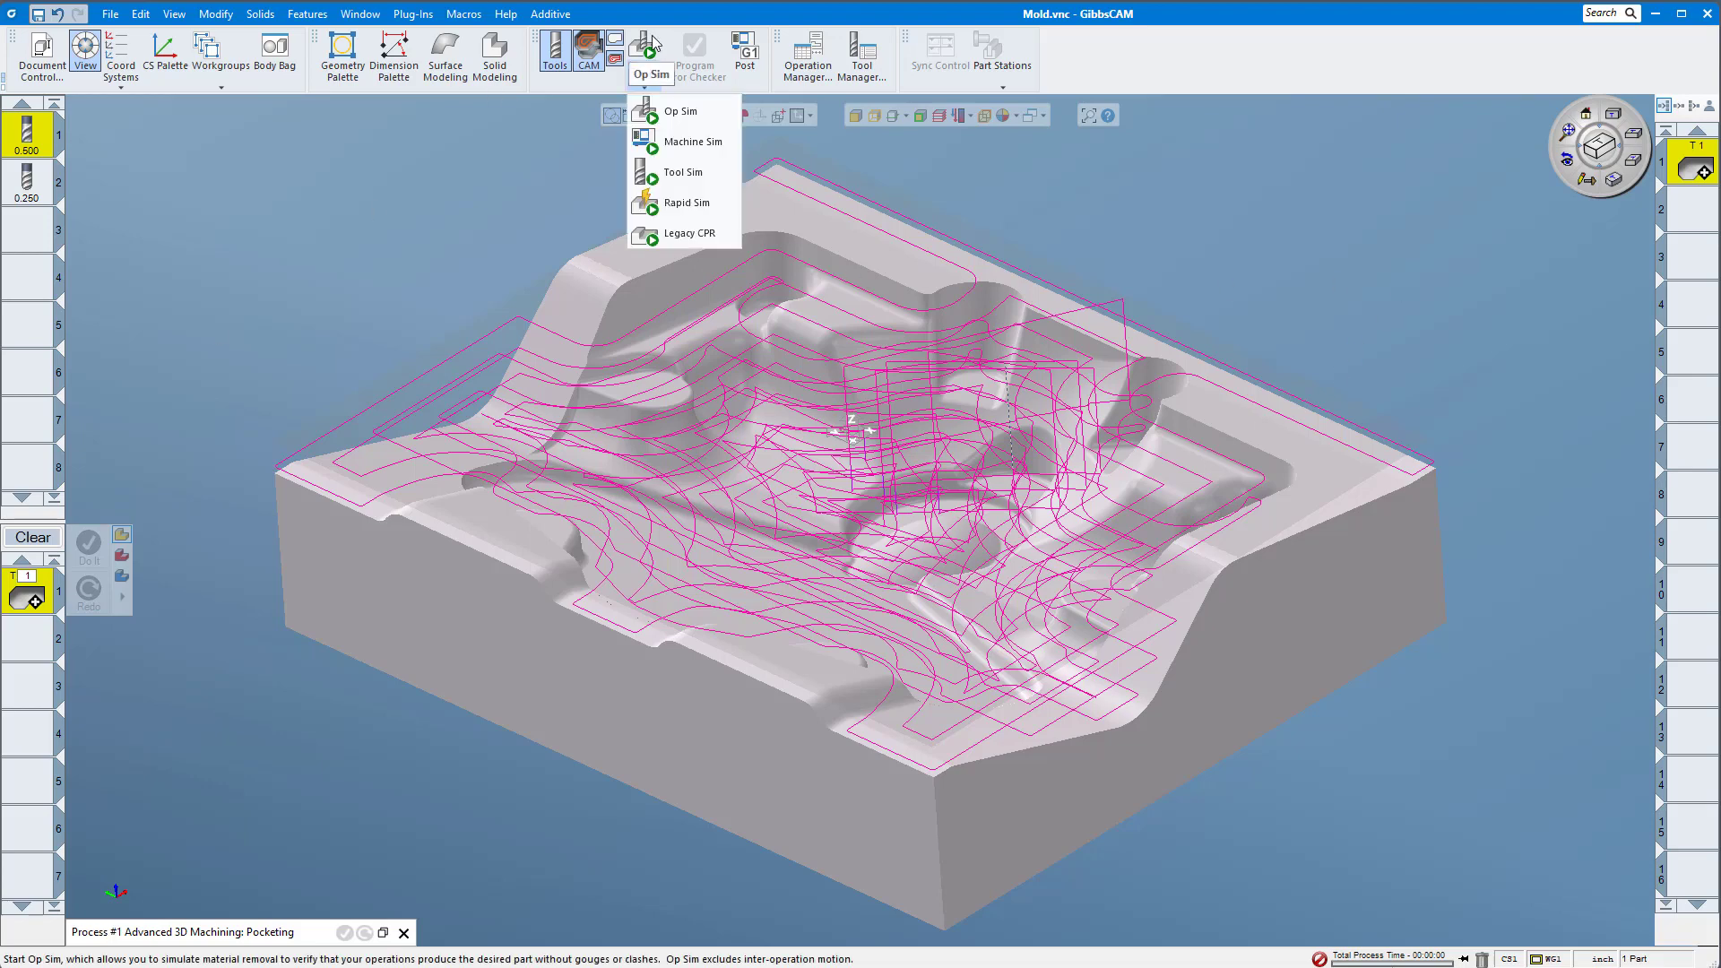
left_click(645, 47)
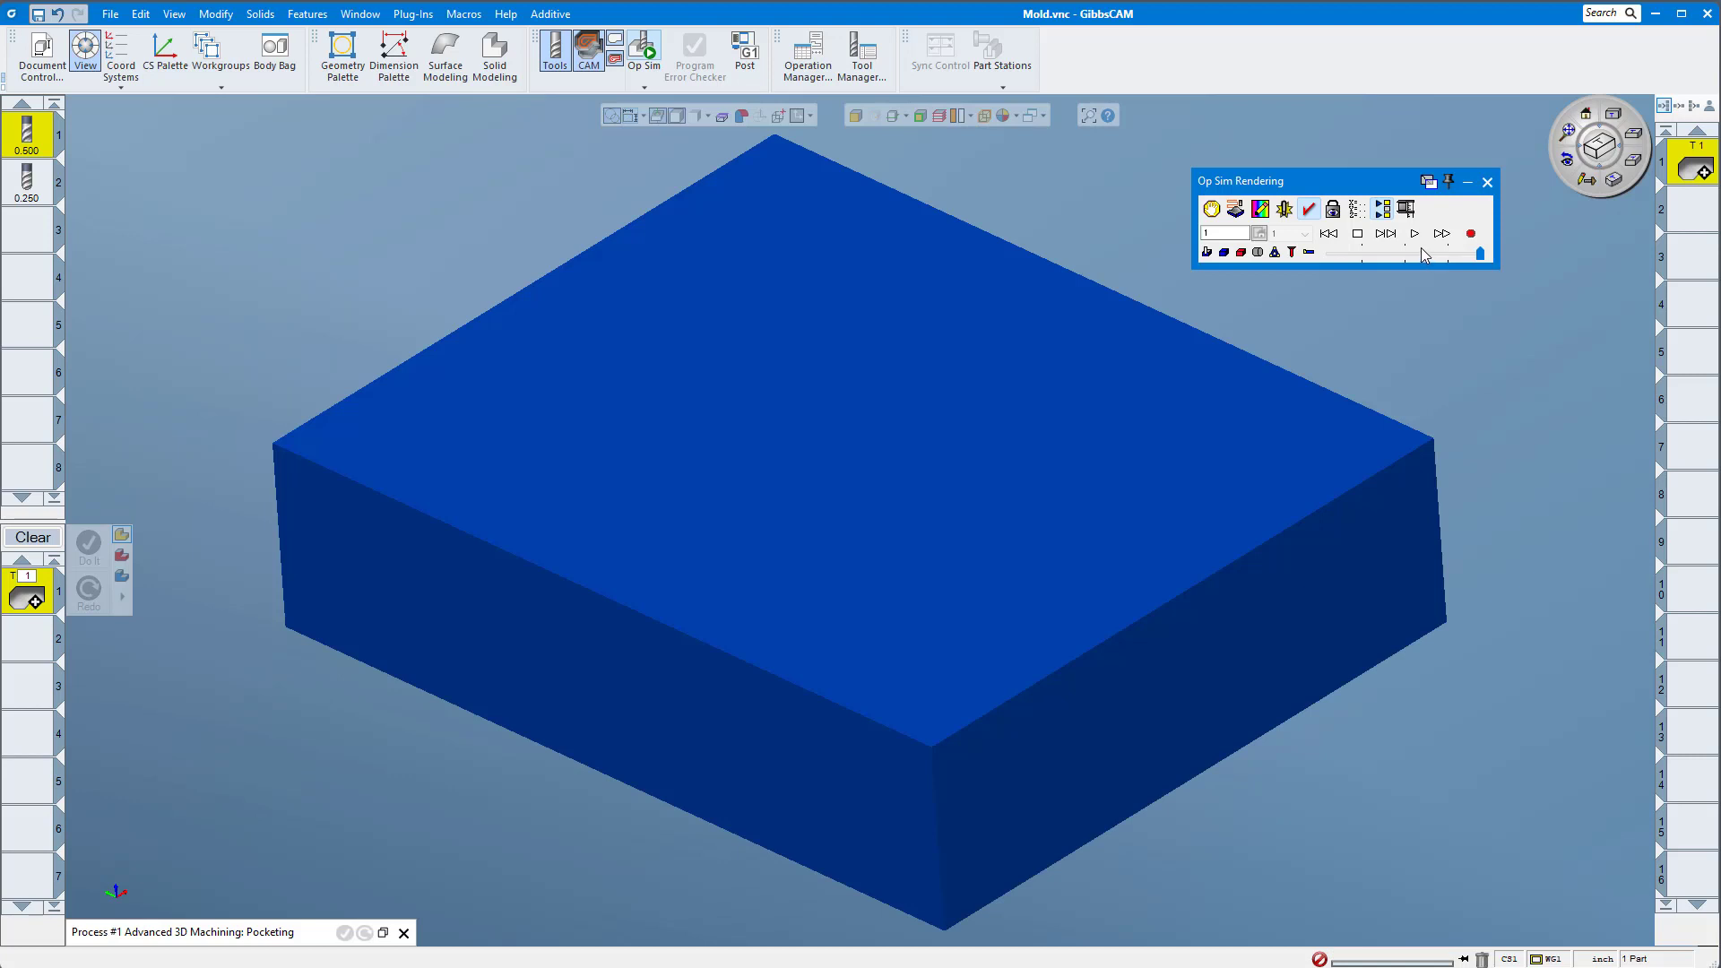
Play the pocketing simulation to the end and examine the machined steps on the stock from several angles.
left_click(1414, 234)
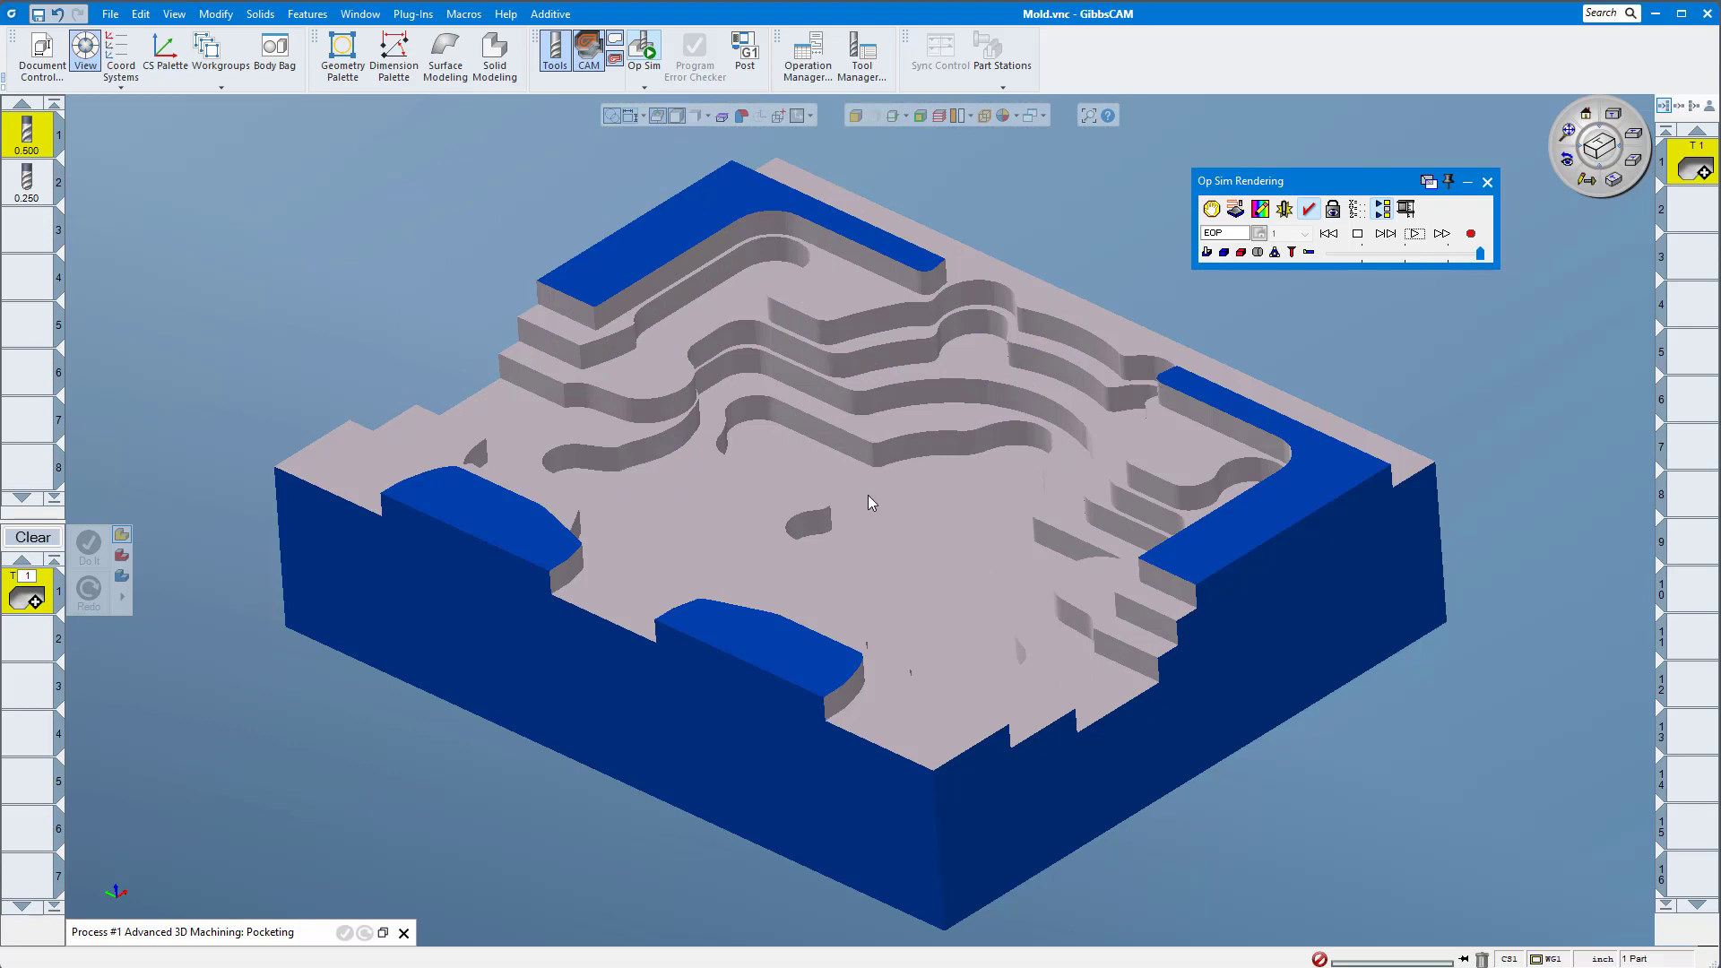
middle_click_drag(868, 495, 707, 534)
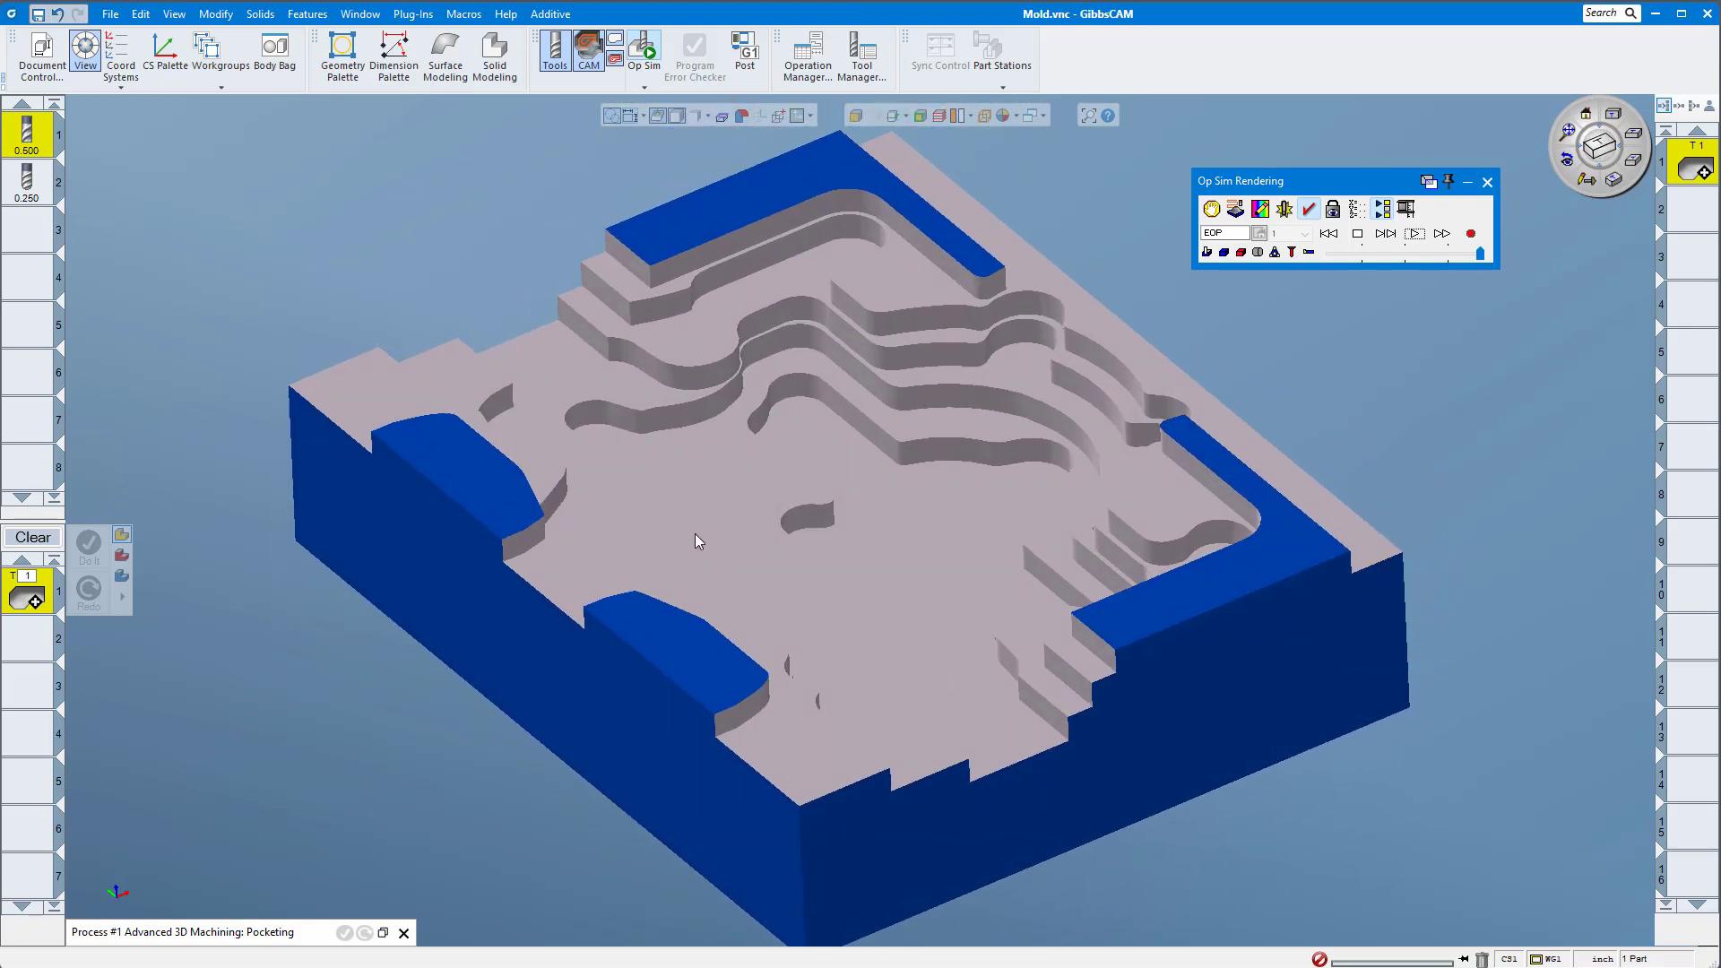
middle_click_drag(992, 458, 929, 503)
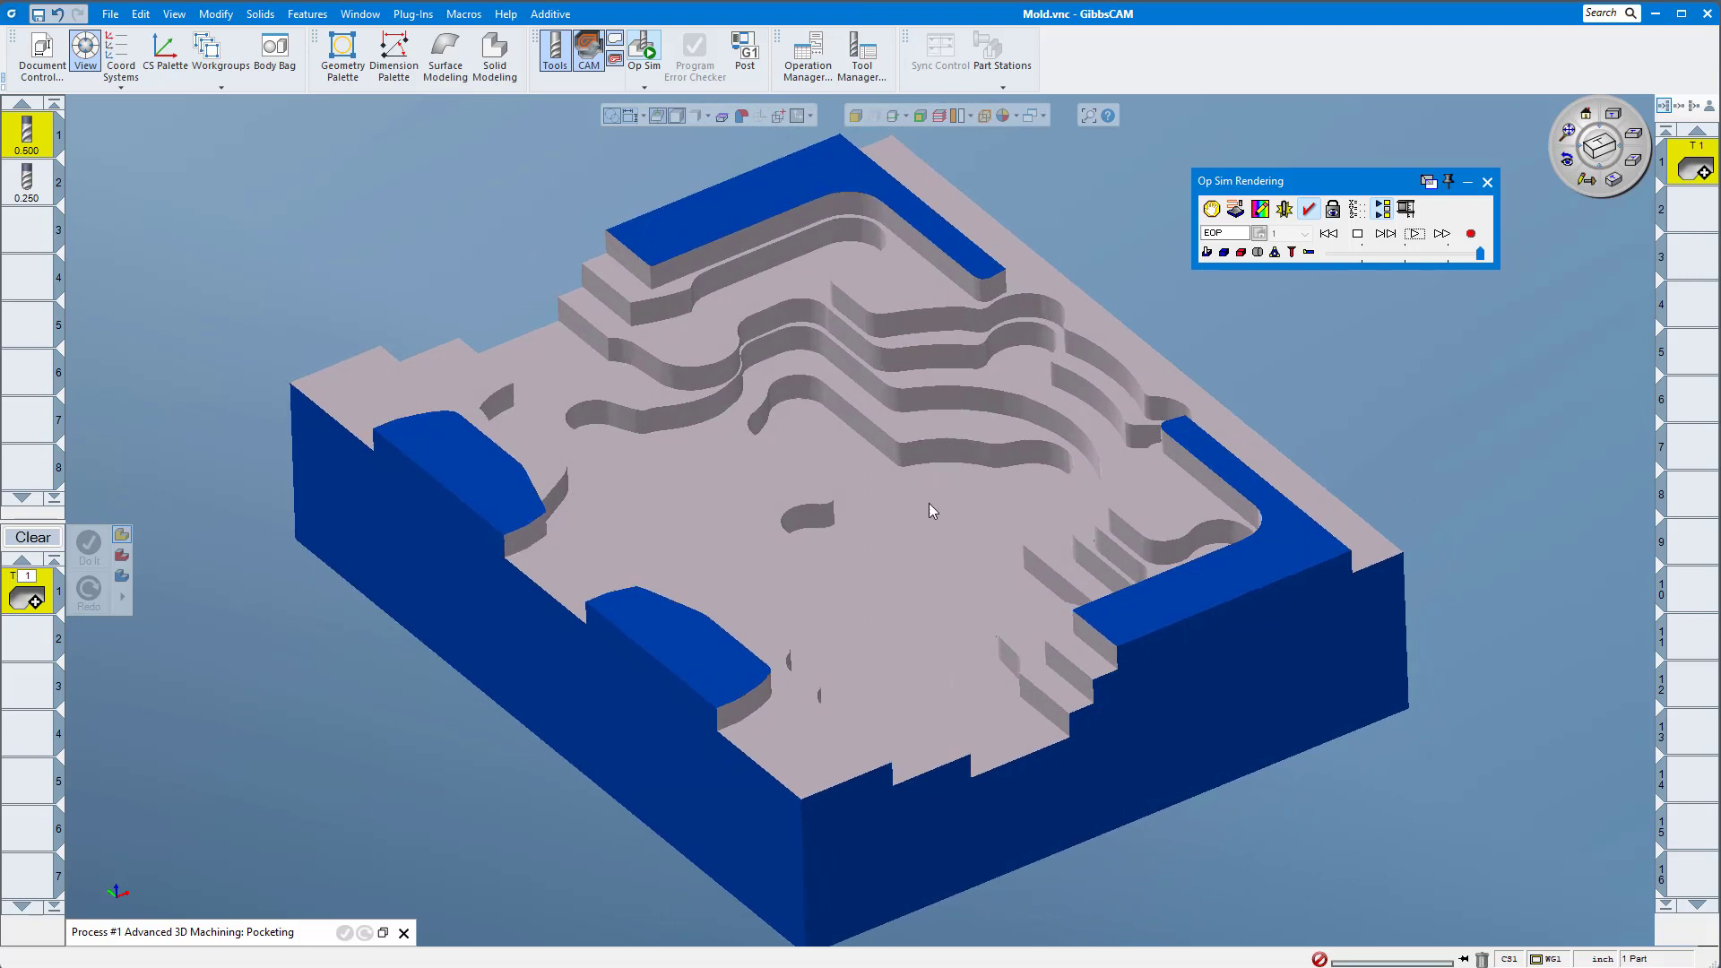
Examine the roughed stock with the 0.250 tool in mind and review the 0.500 end mill's definition.
left_click(27, 183)
middle_click_drag(936, 559, 852, 529)
middle_click_drag(638, 491, 896, 446)
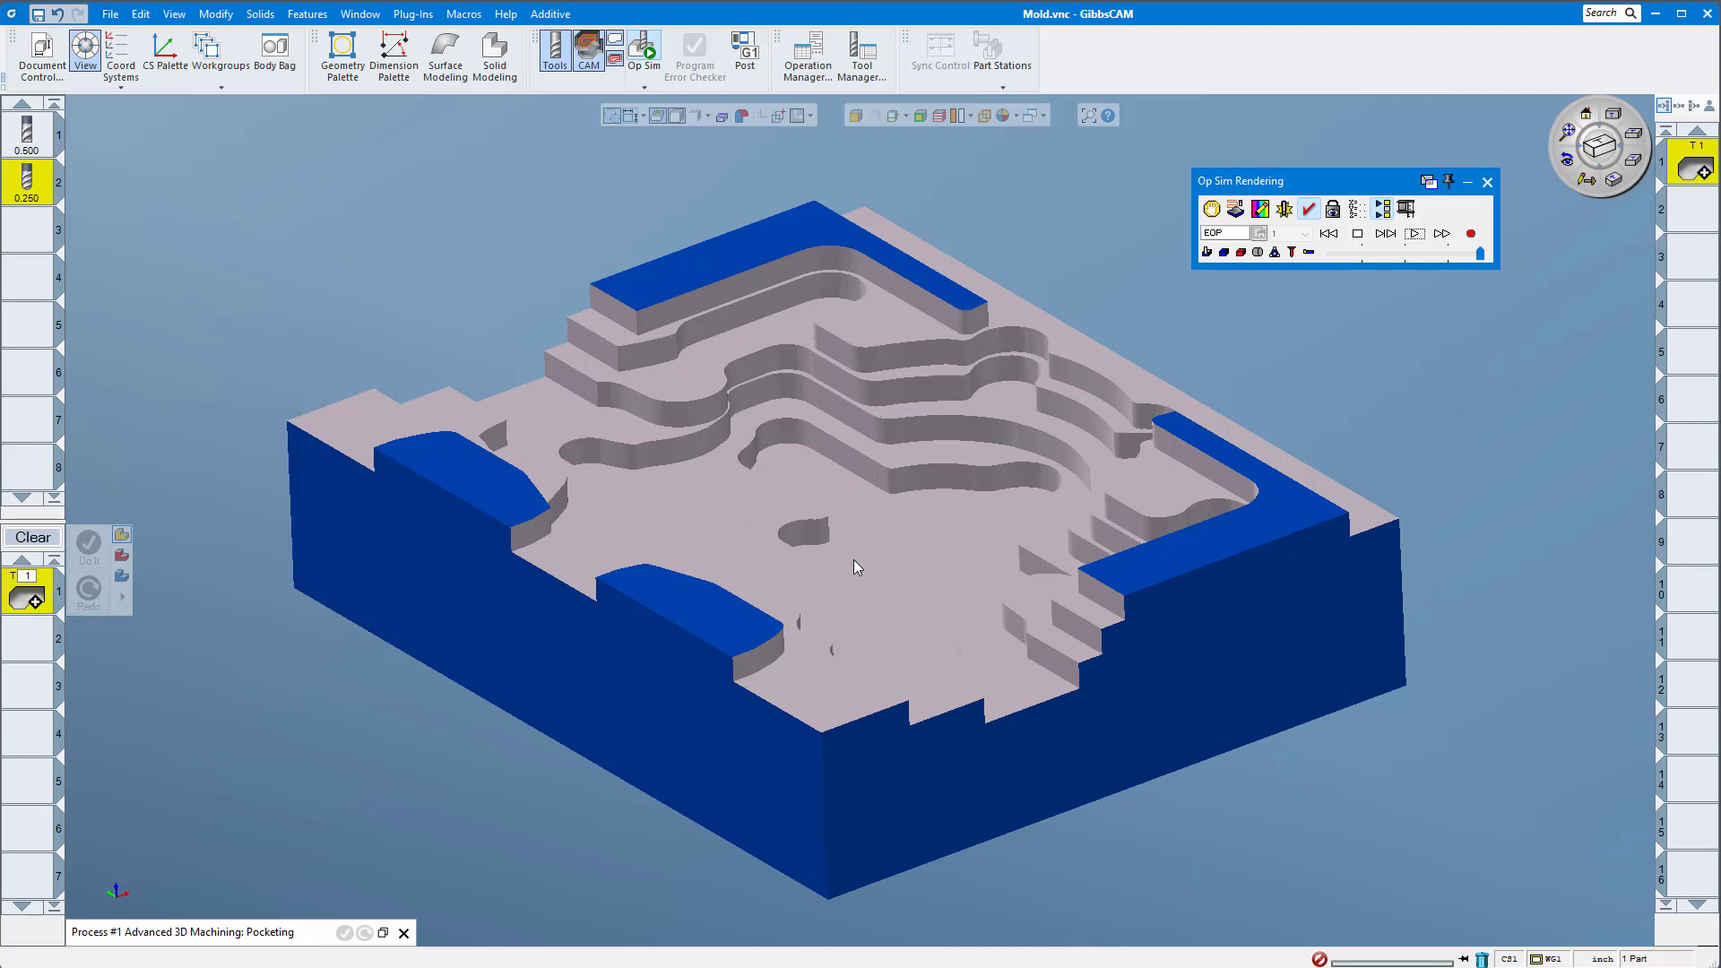
double_click(18, 135)
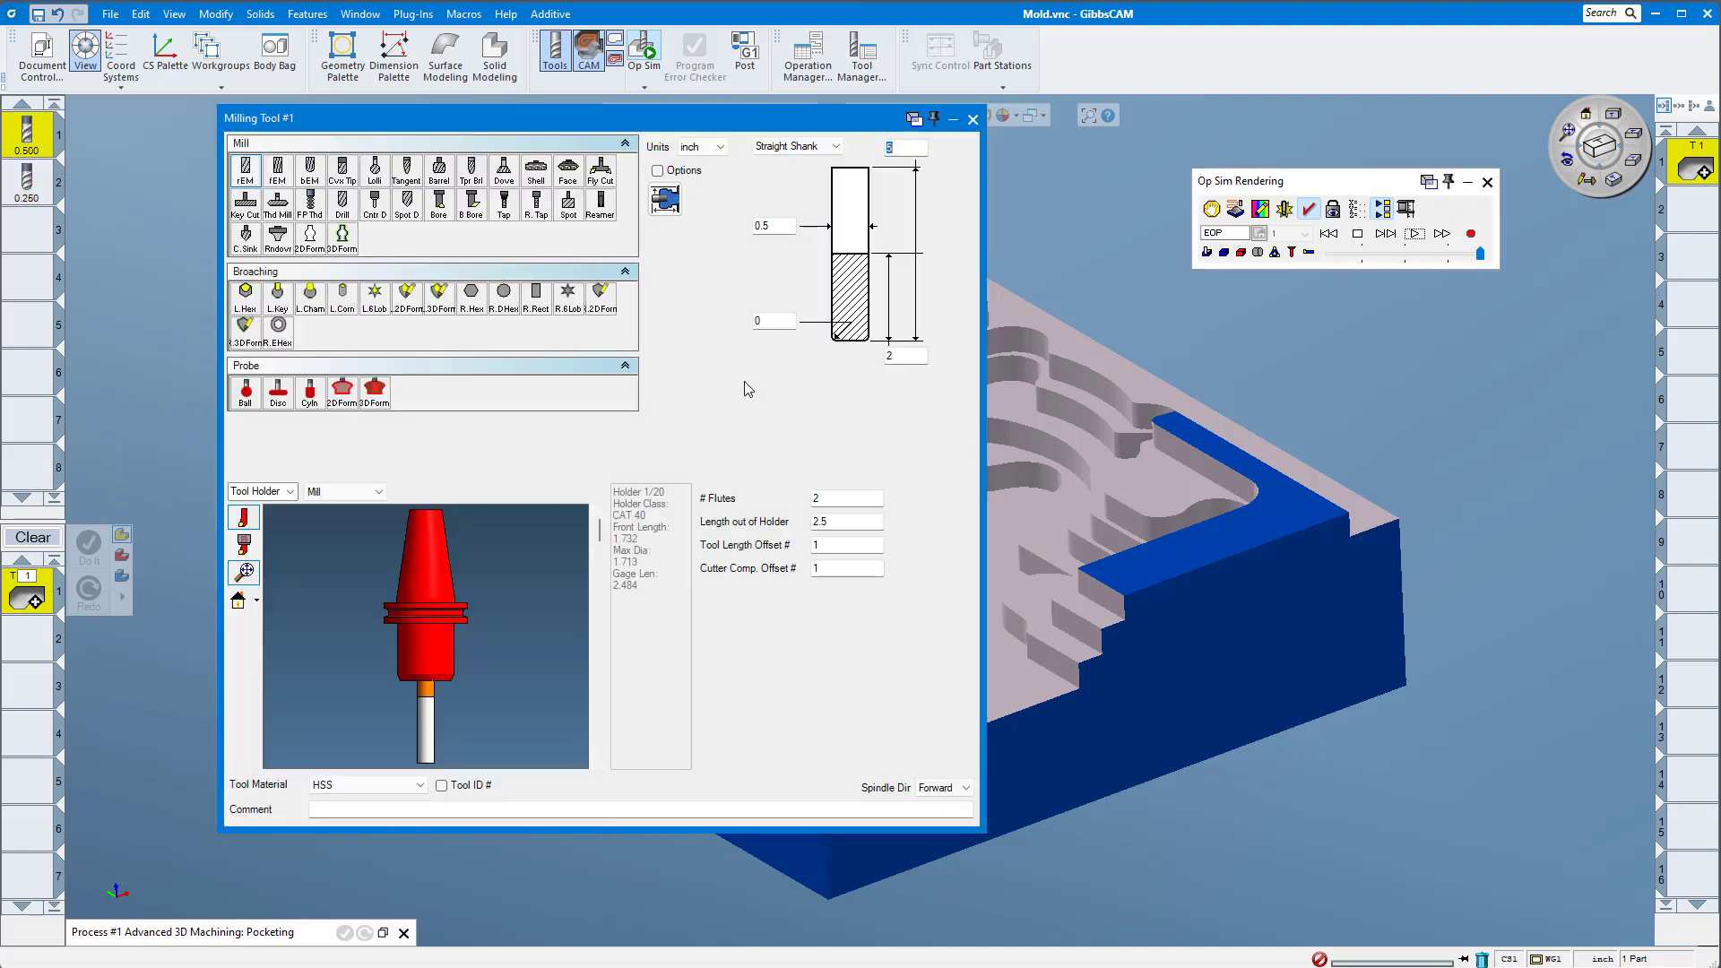
left_click(973, 119)
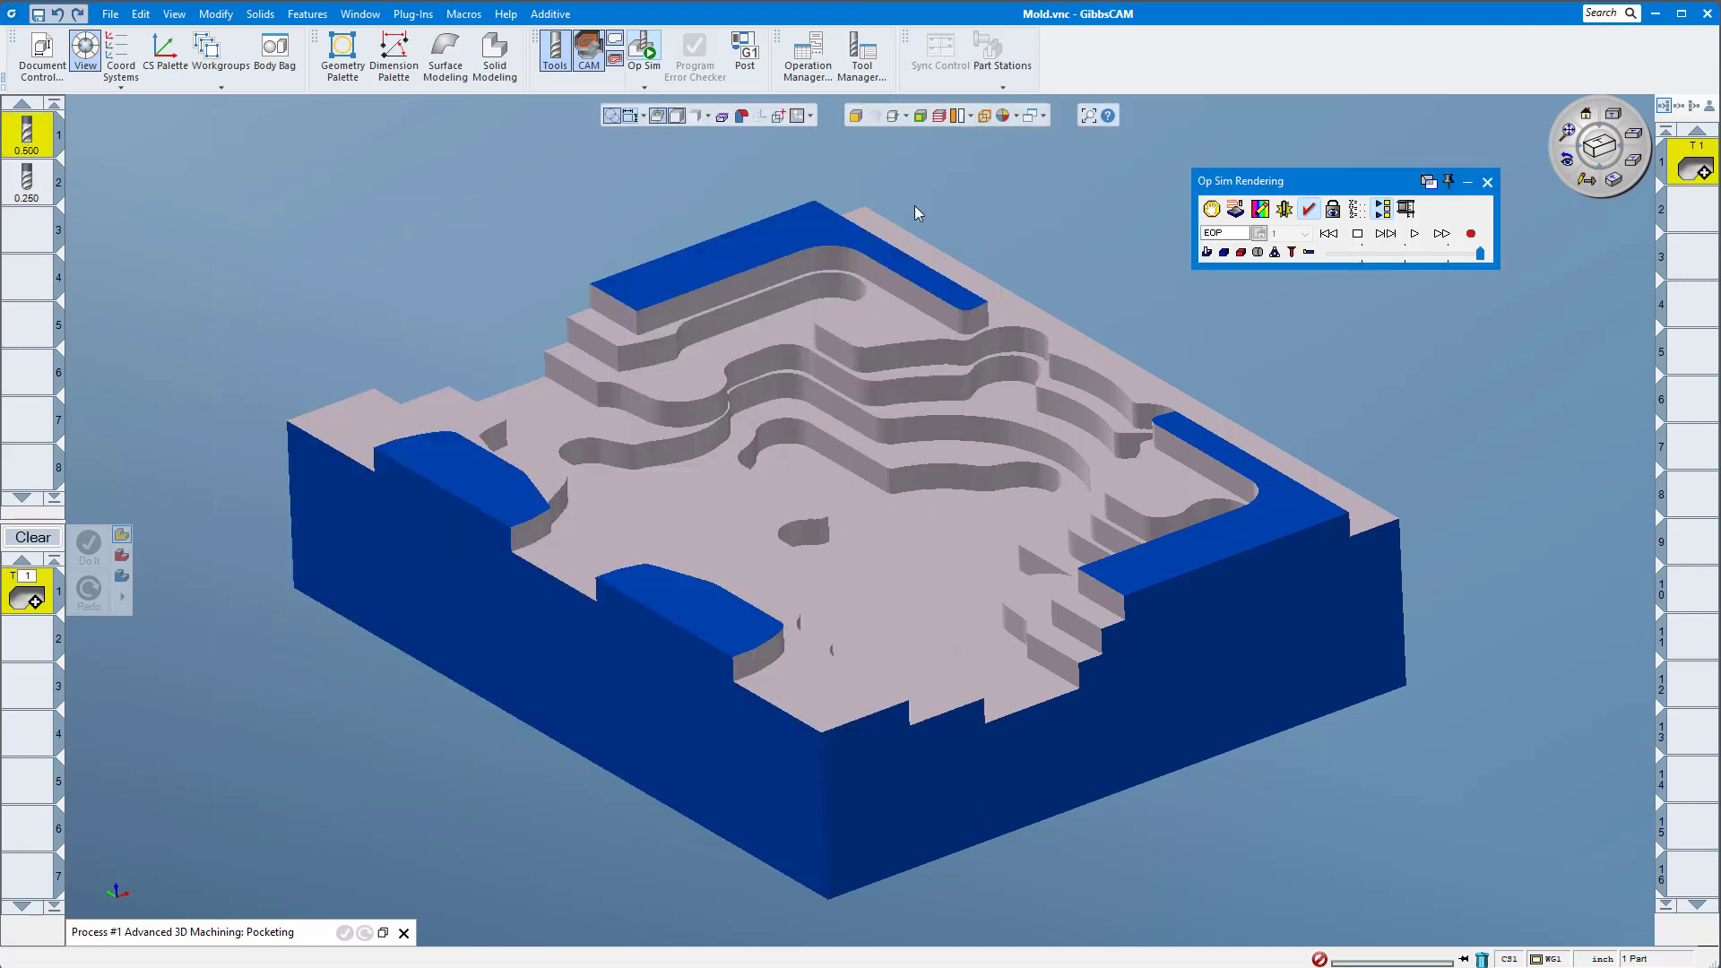
Set the pocketing process's Z step to 0.05, close the simulation and regenerate the existing roughing toolpath.
left_click(32, 581)
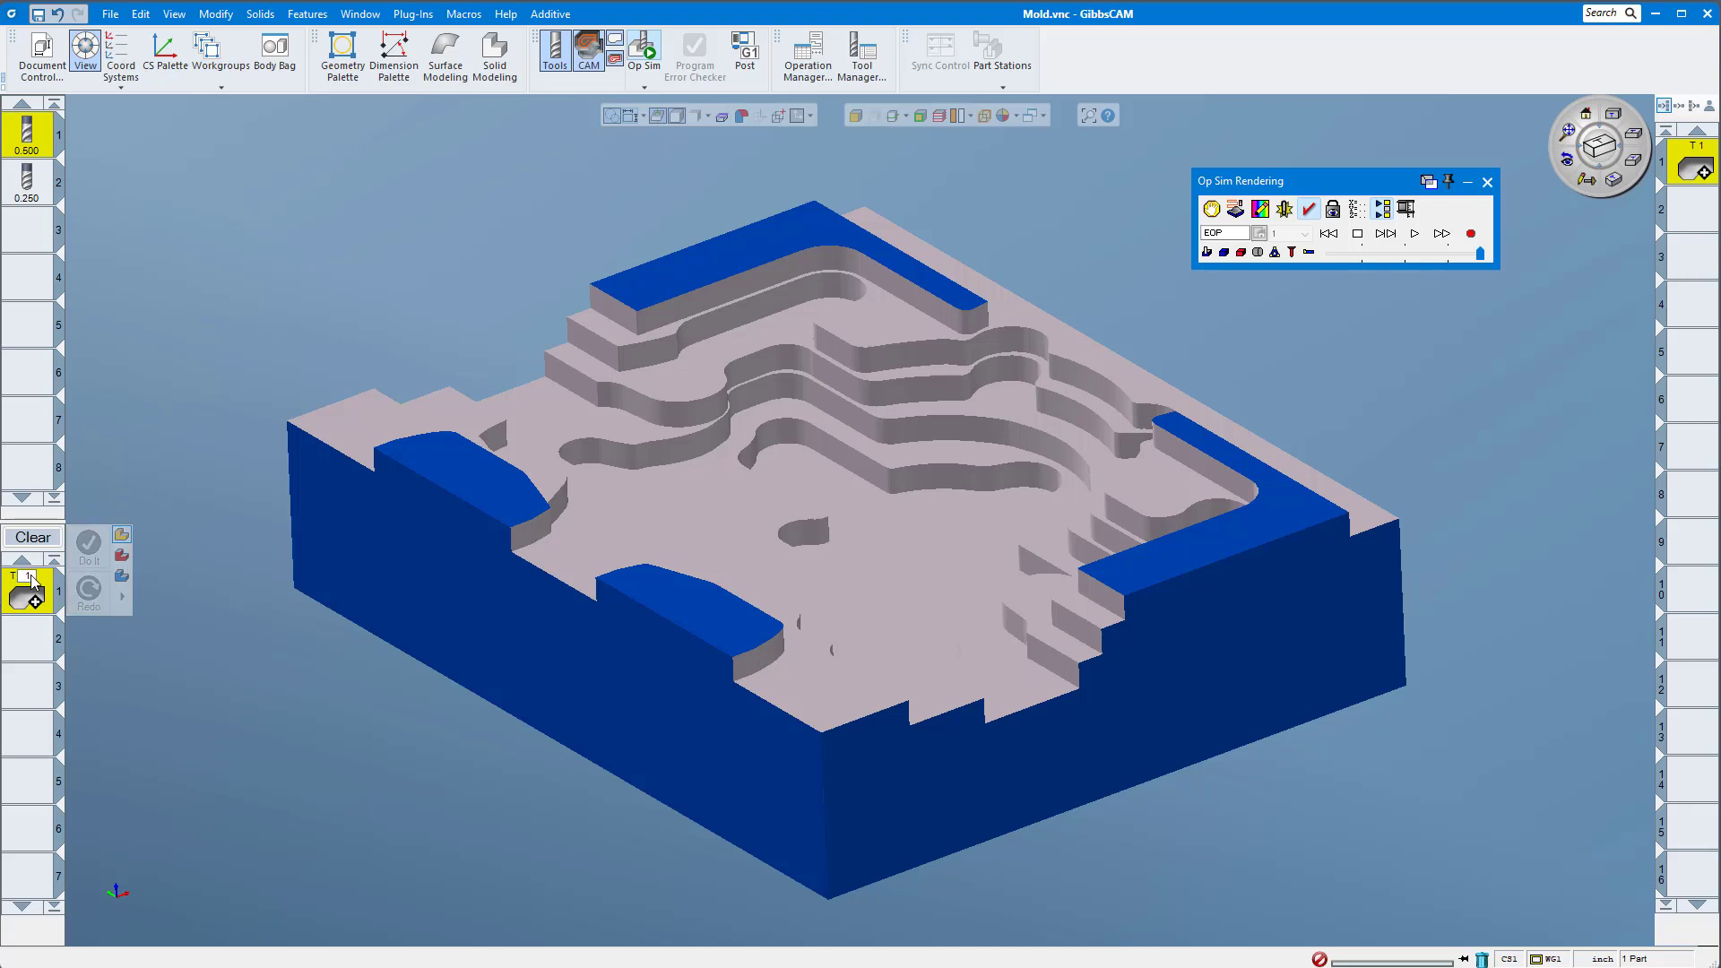
double_click(32, 581)
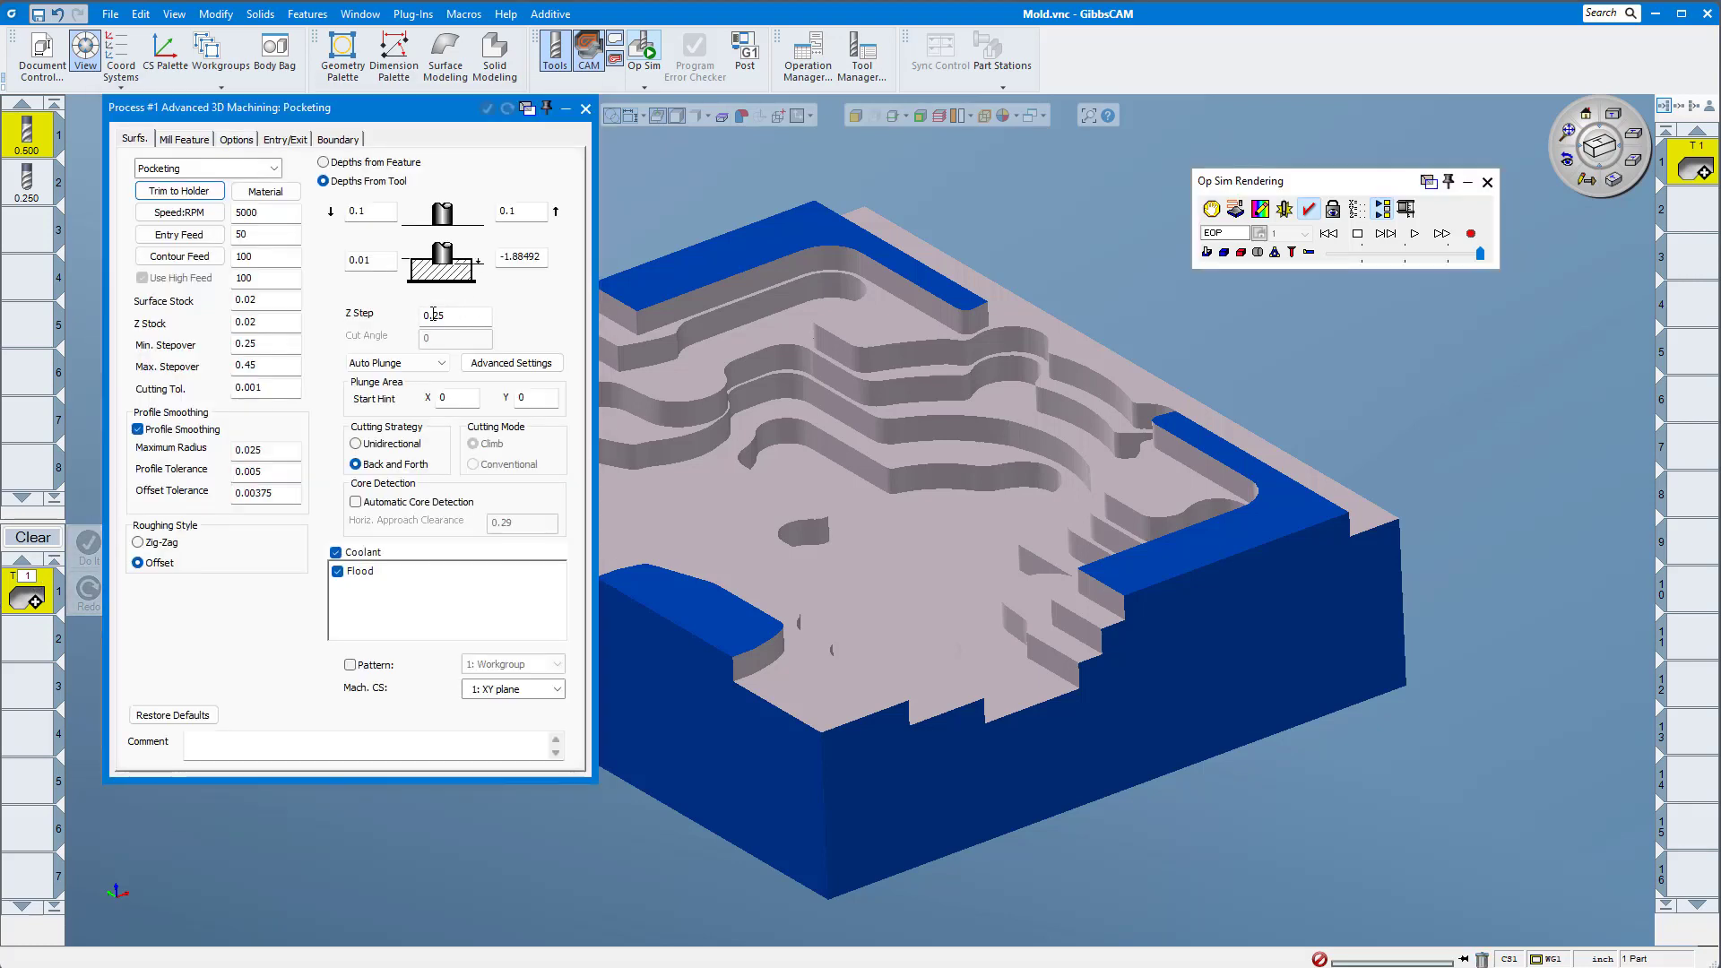
left_click_drag(433, 315, 442, 314)
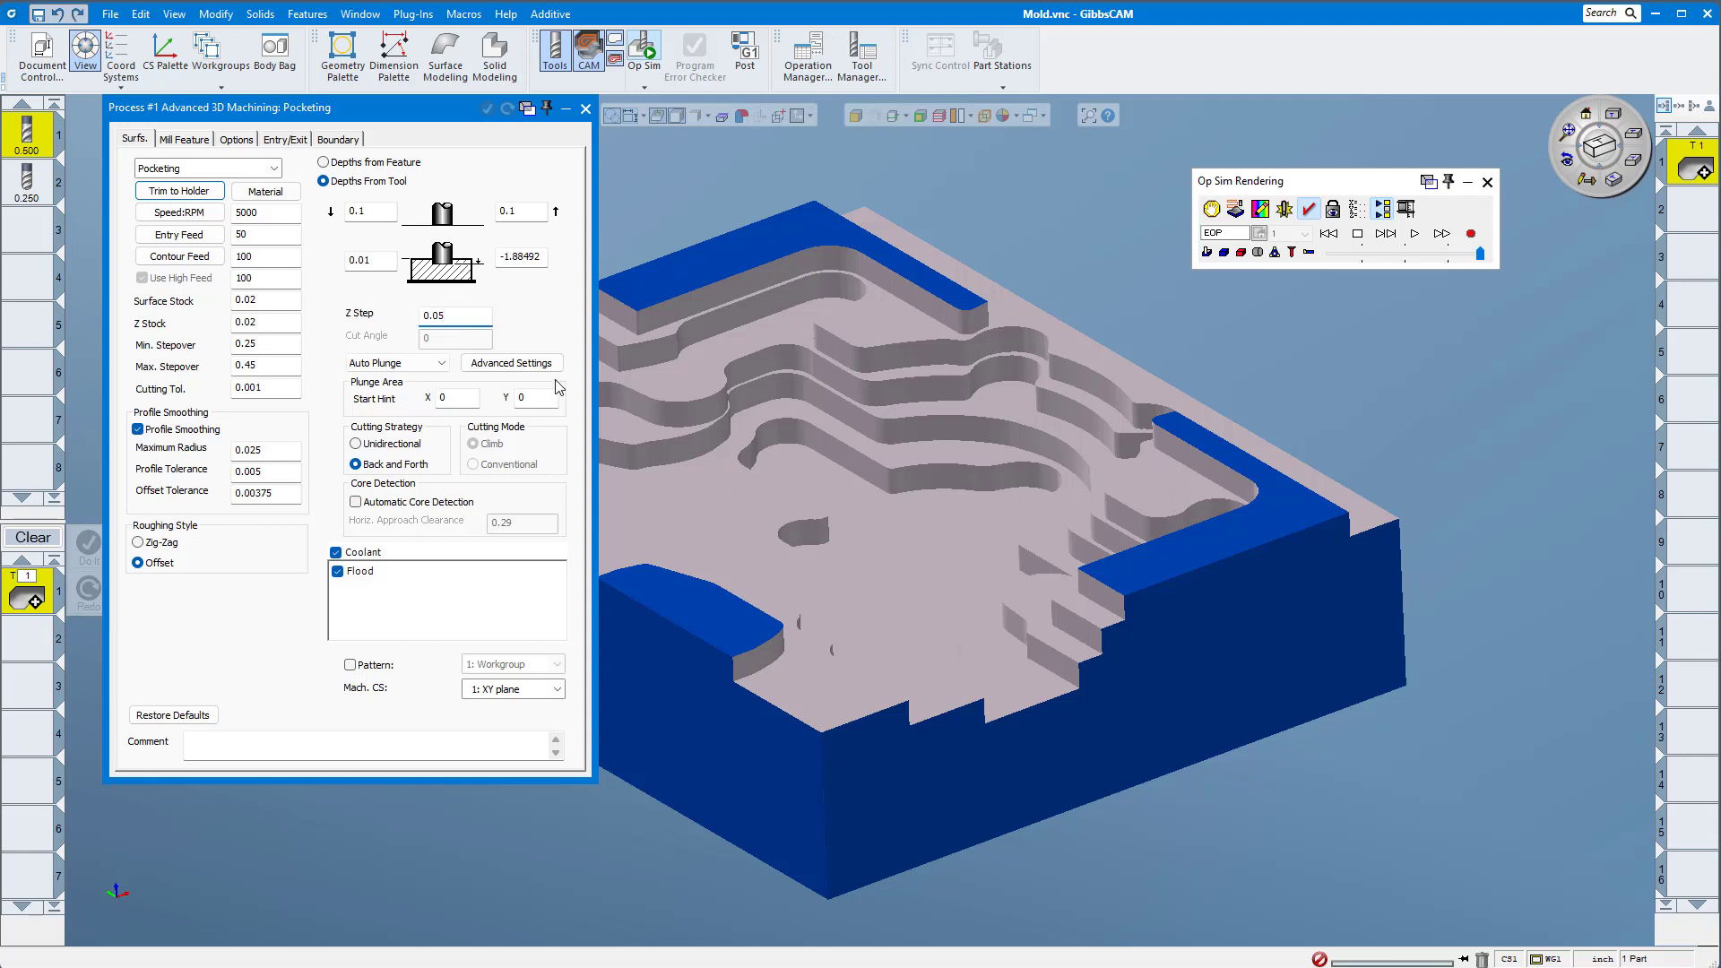
left_click(1487, 185)
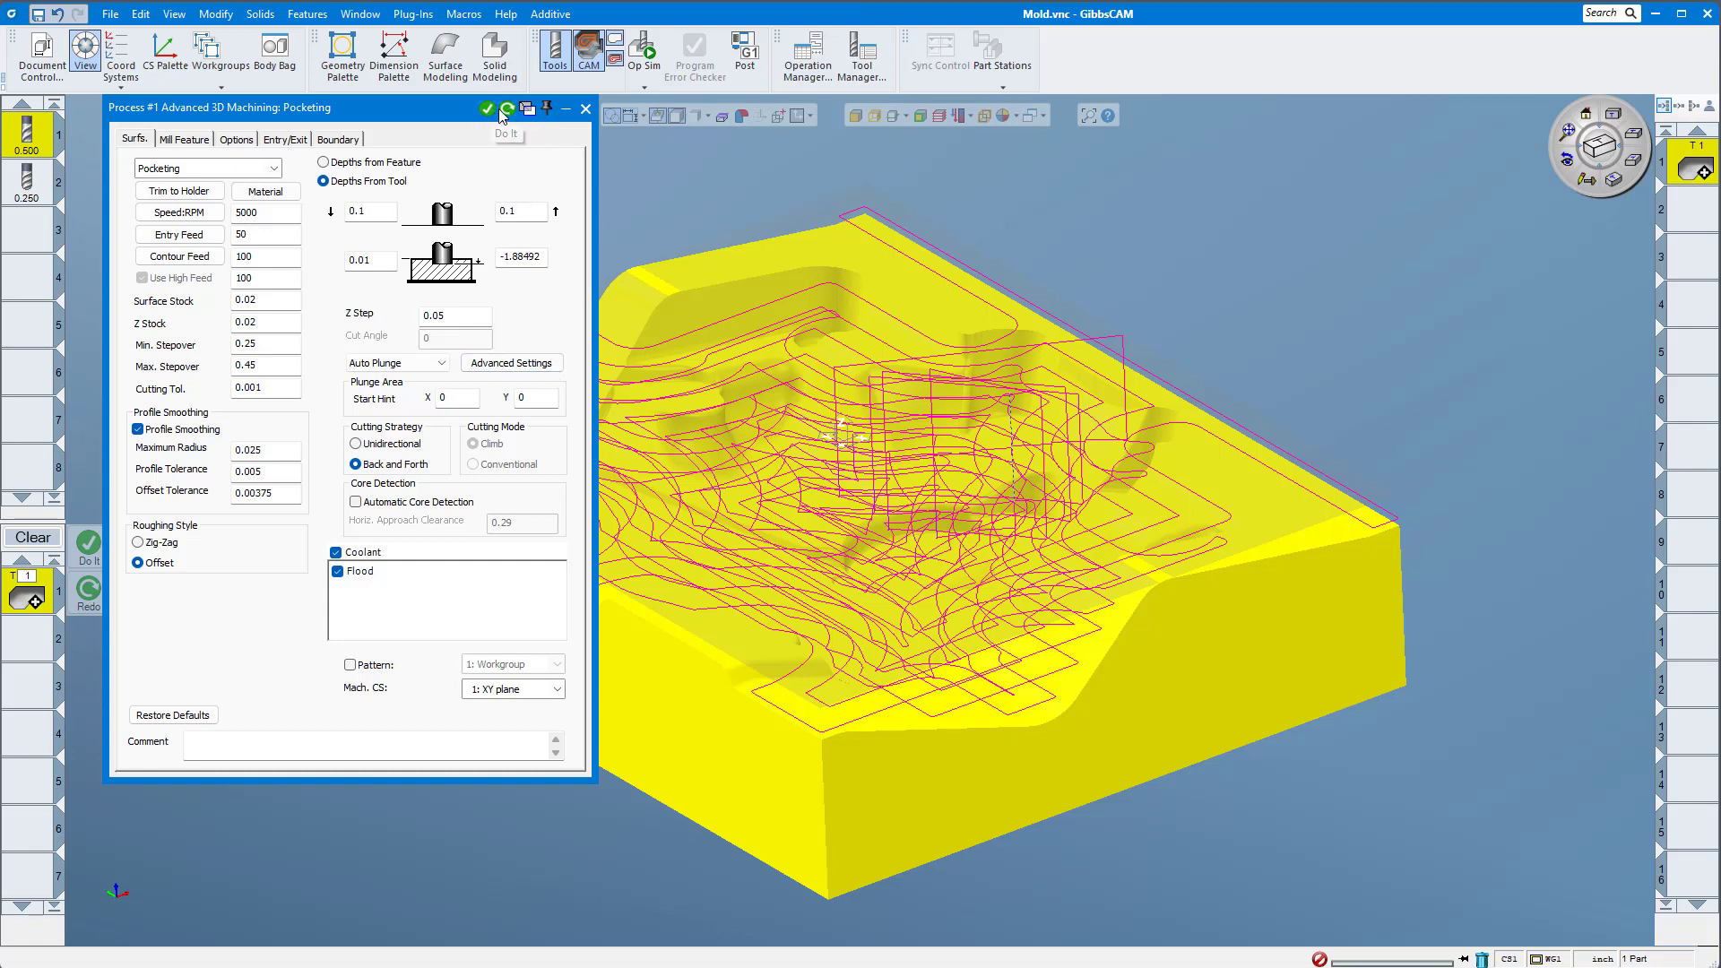
left_click(507, 109)
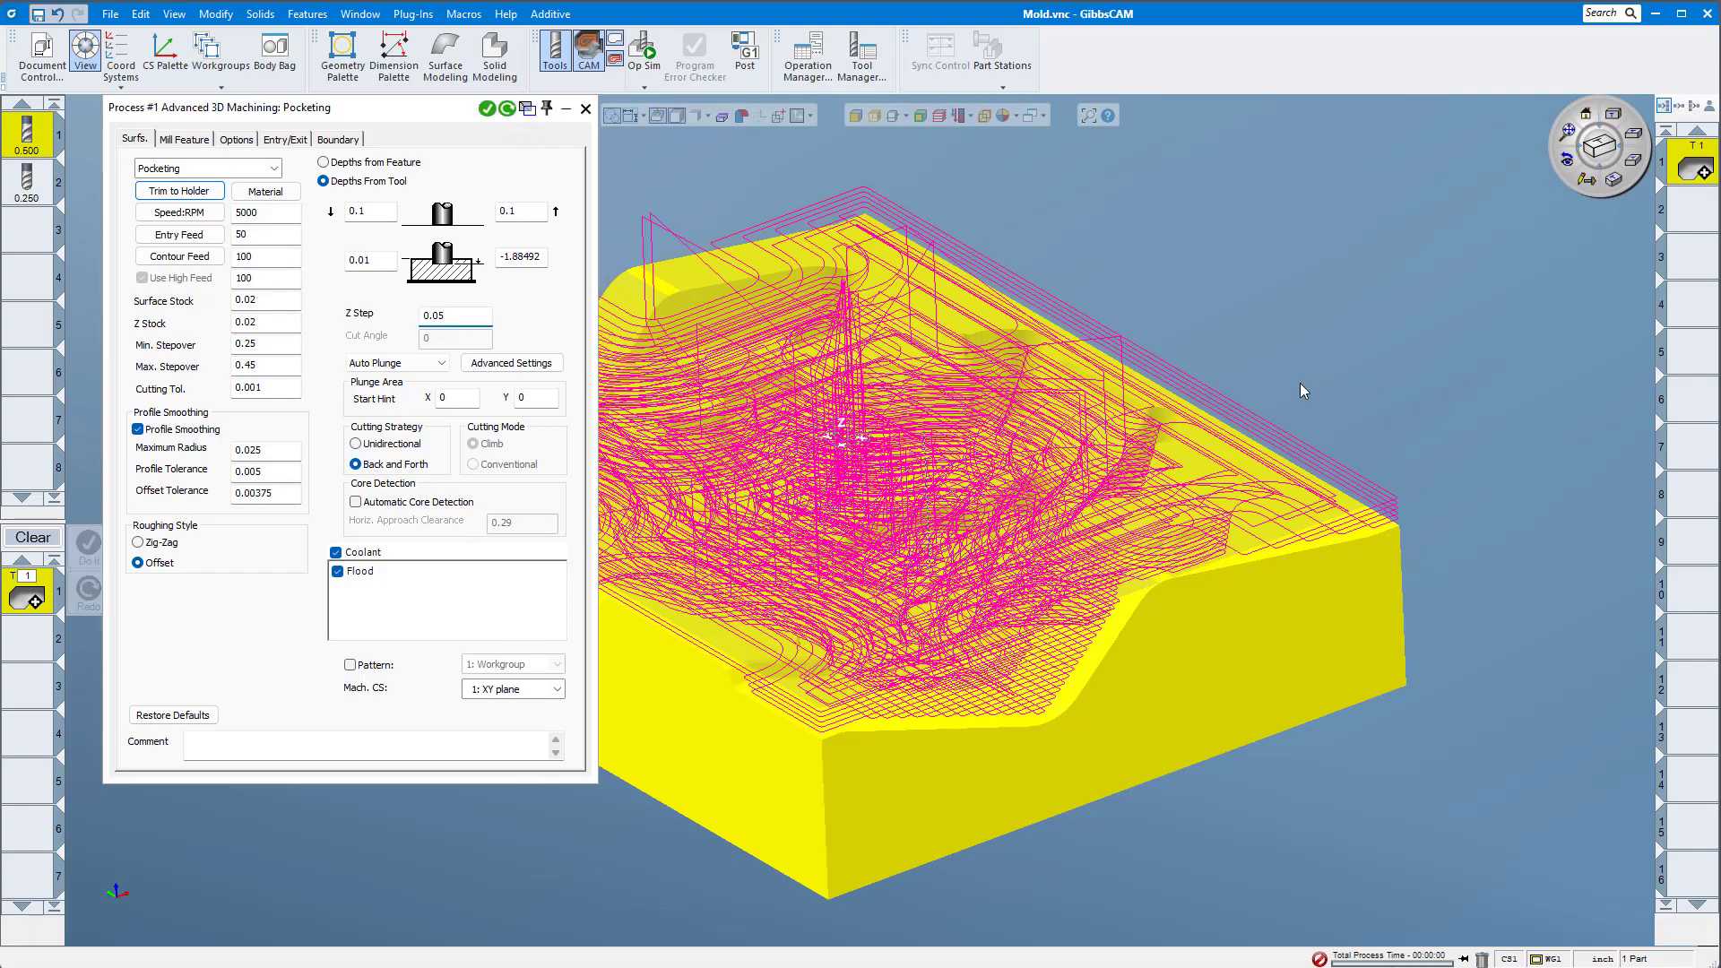
Simulate the regenerated pocketing operation with Op Sim in a fitted isometric view, adjusting the playback speed to watch the cuts.
middle_click_drag(1118, 492, 897, 403)
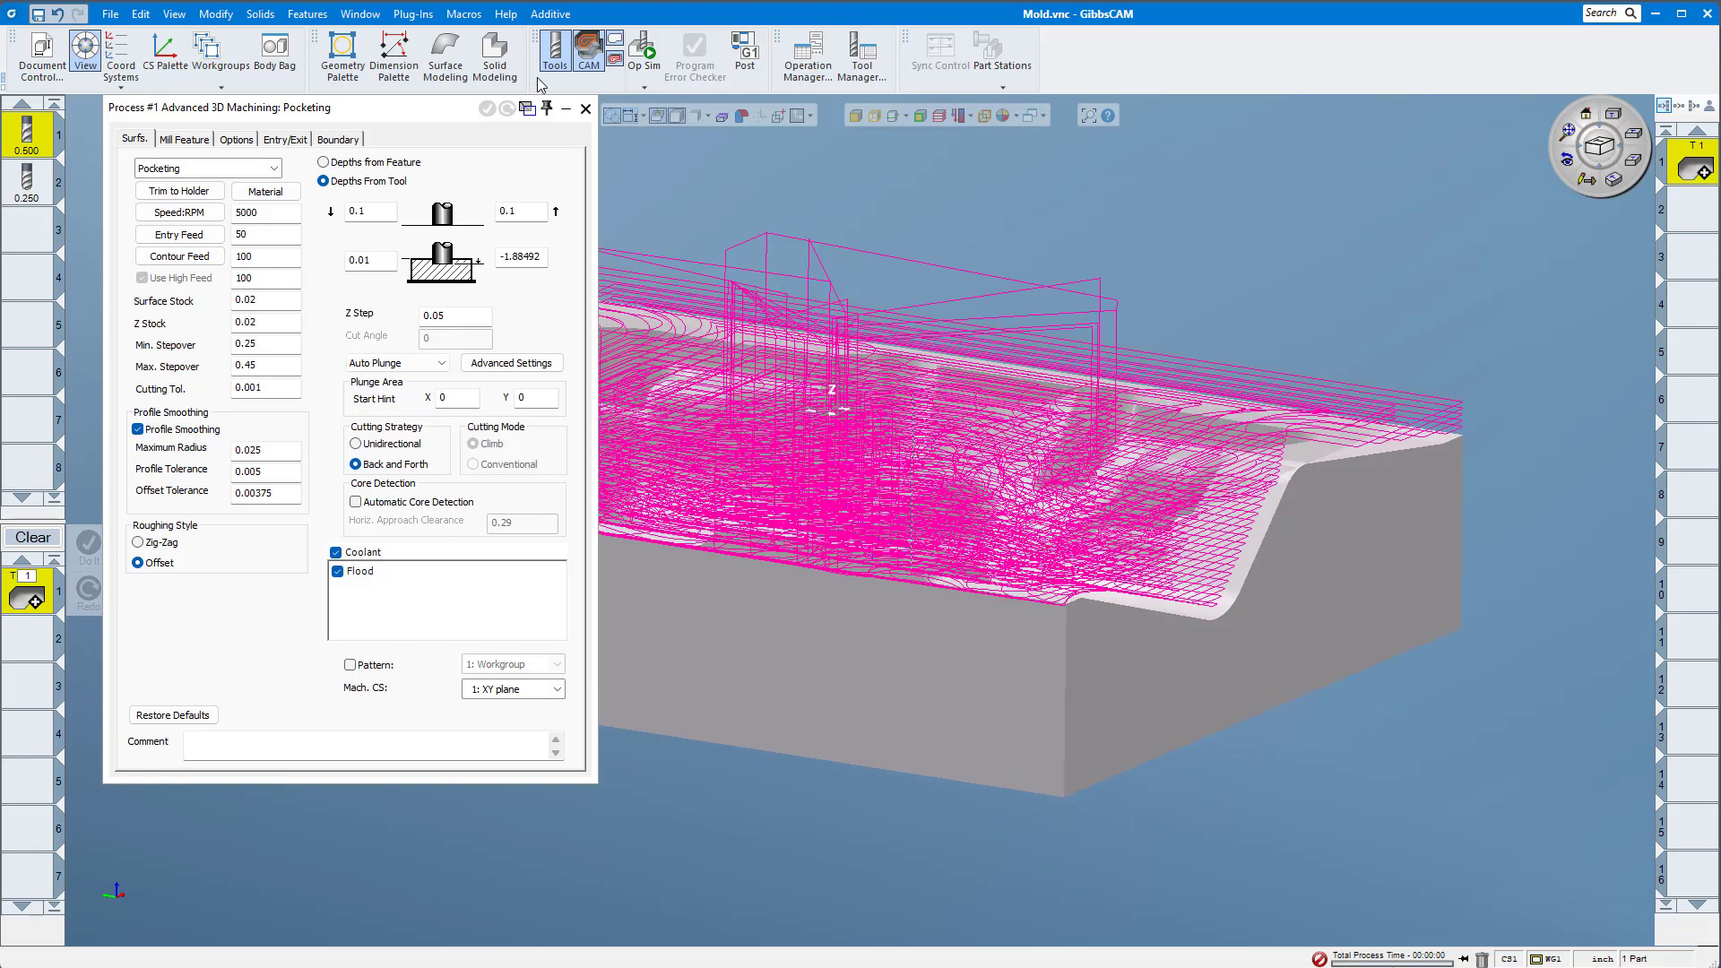
left_click(566, 108)
left_click(644, 49)
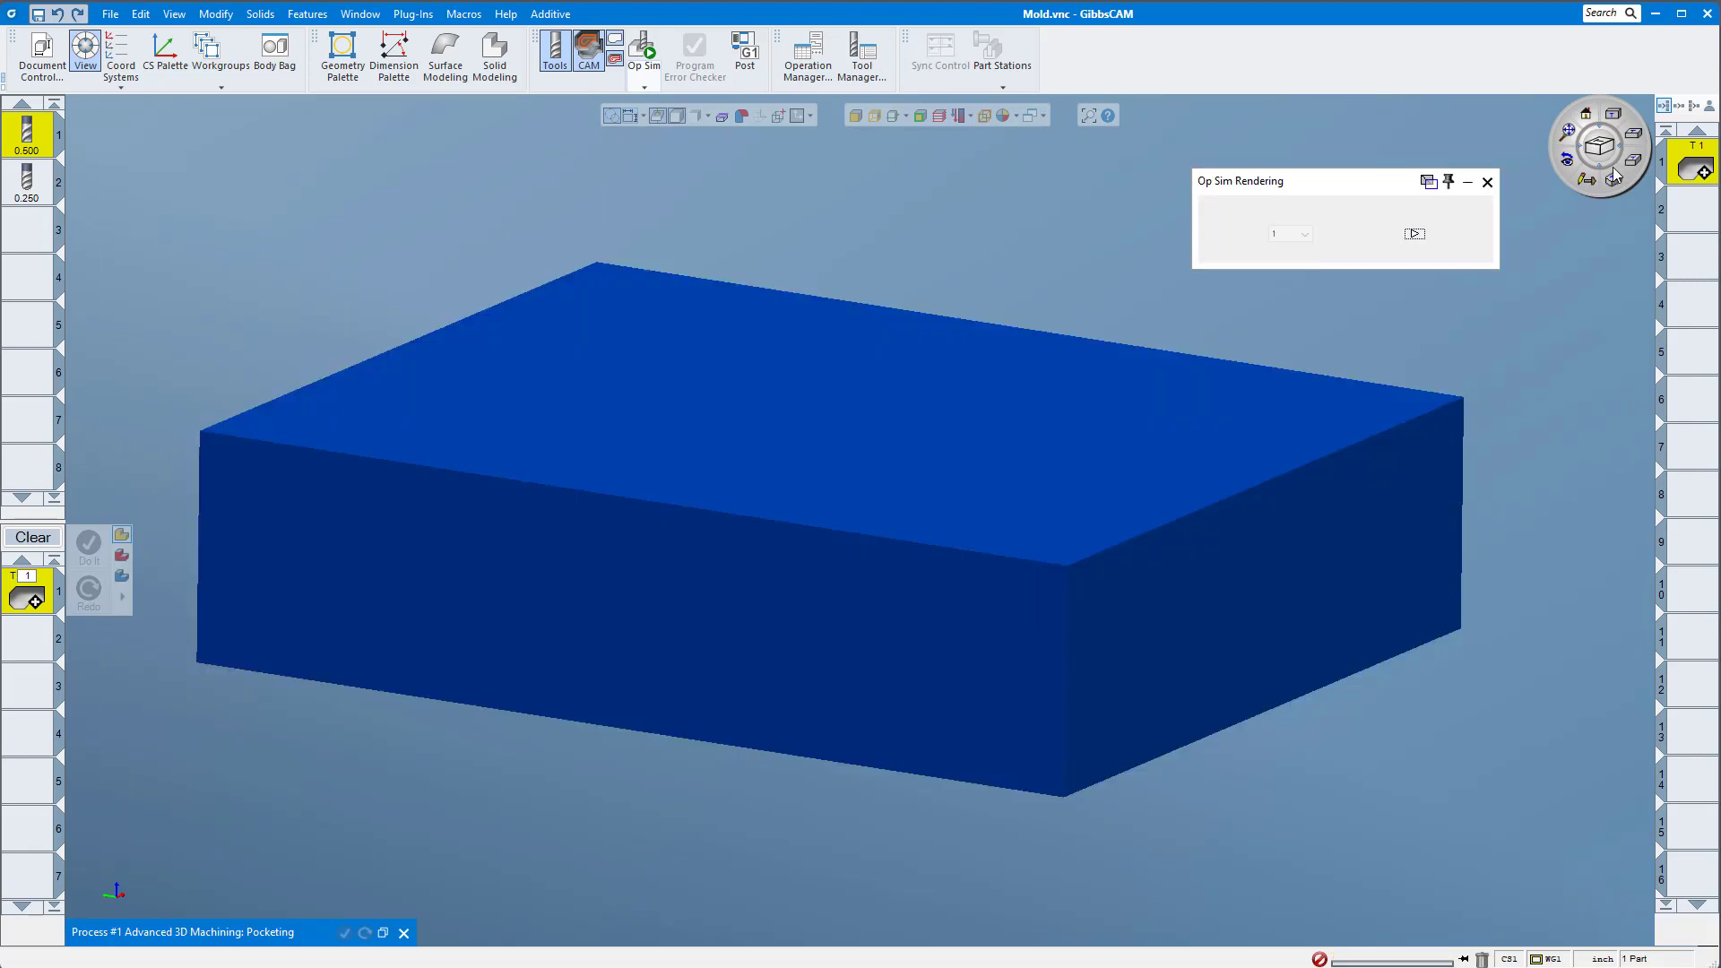
left_click(1613, 175)
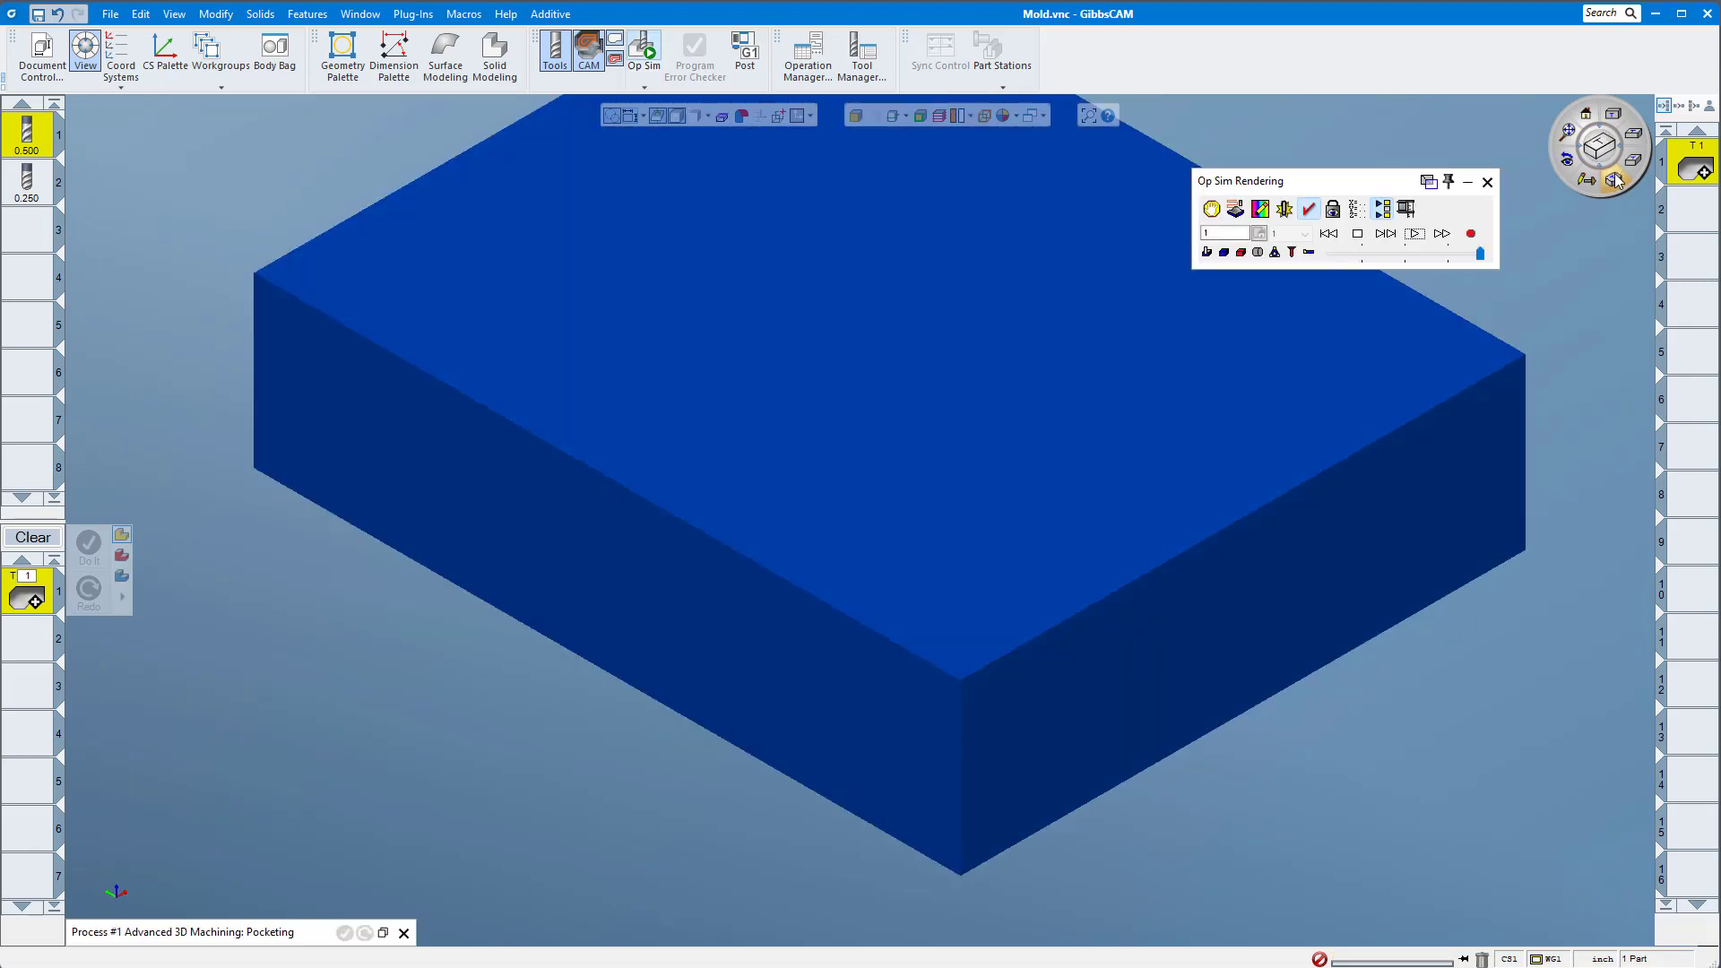
left_click(1569, 132)
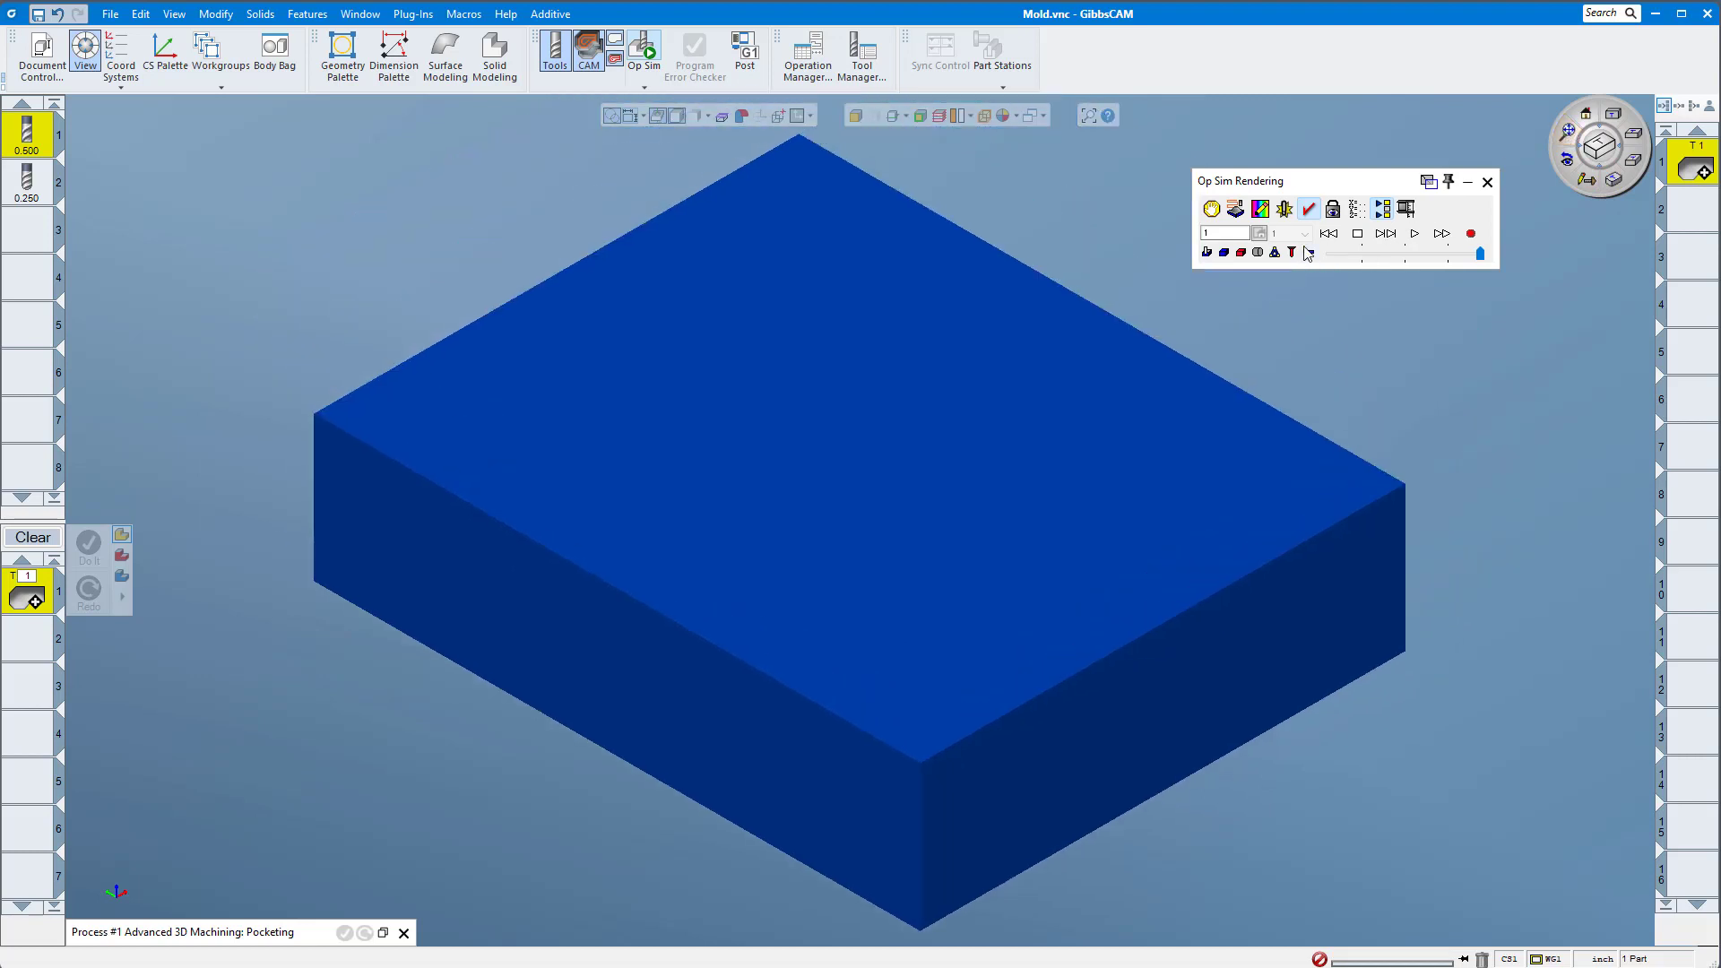
left_click(1415, 235)
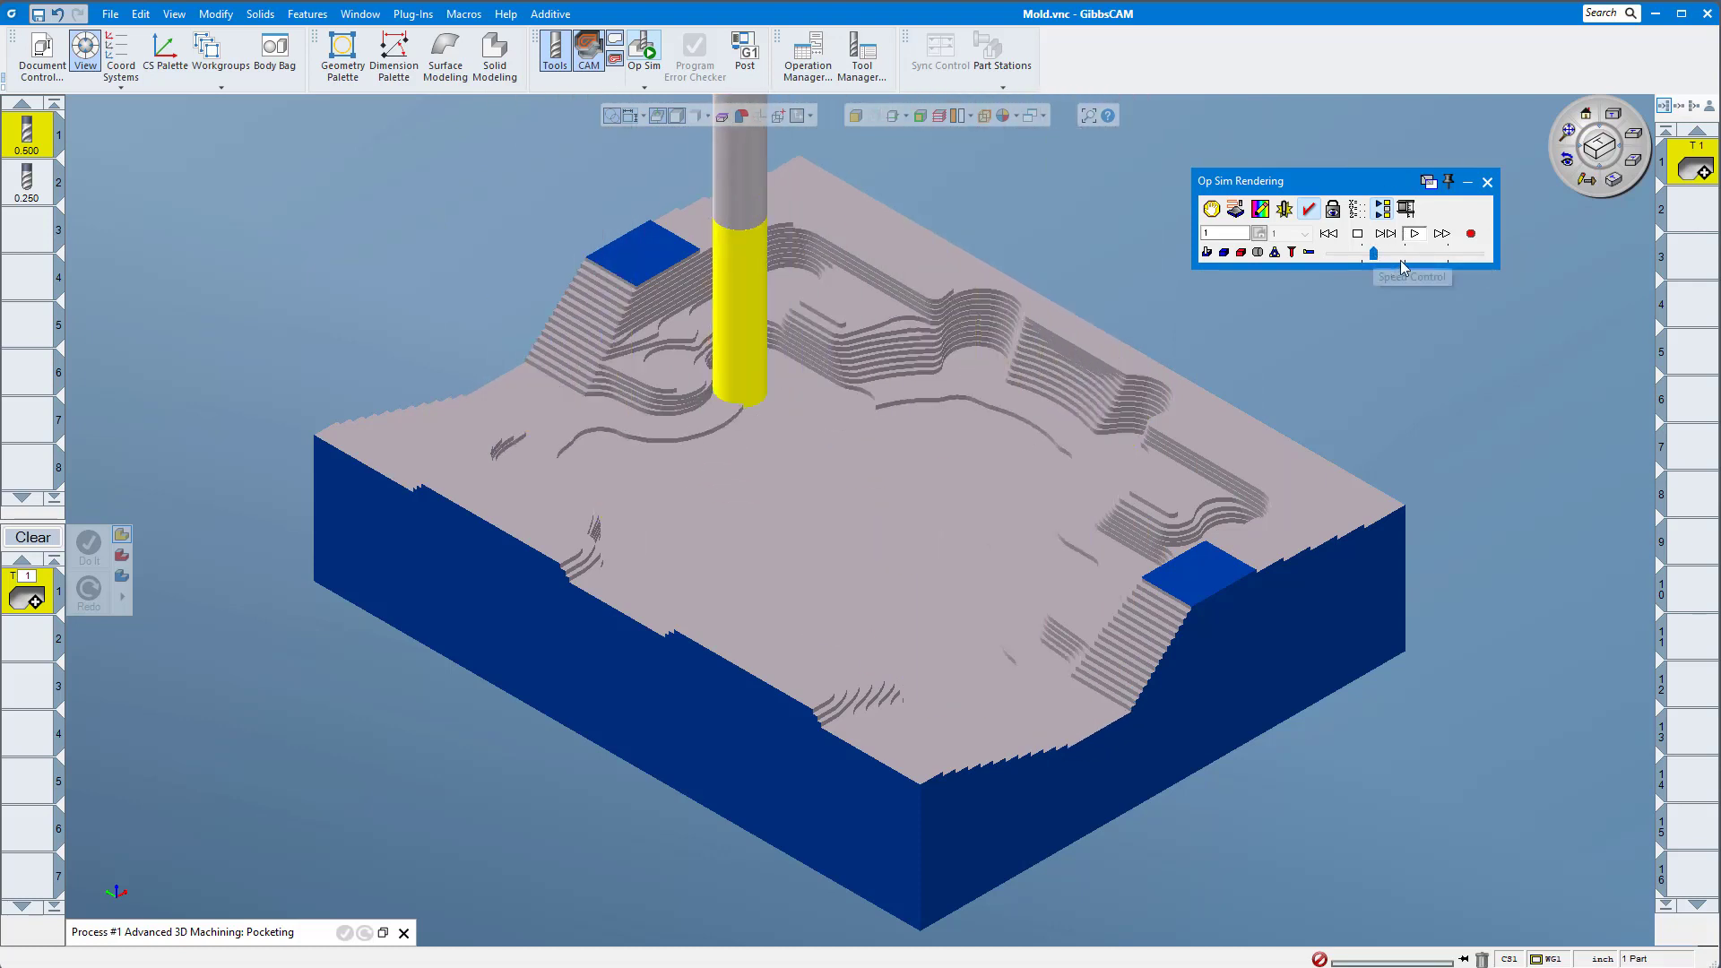
left_click(1388, 255)
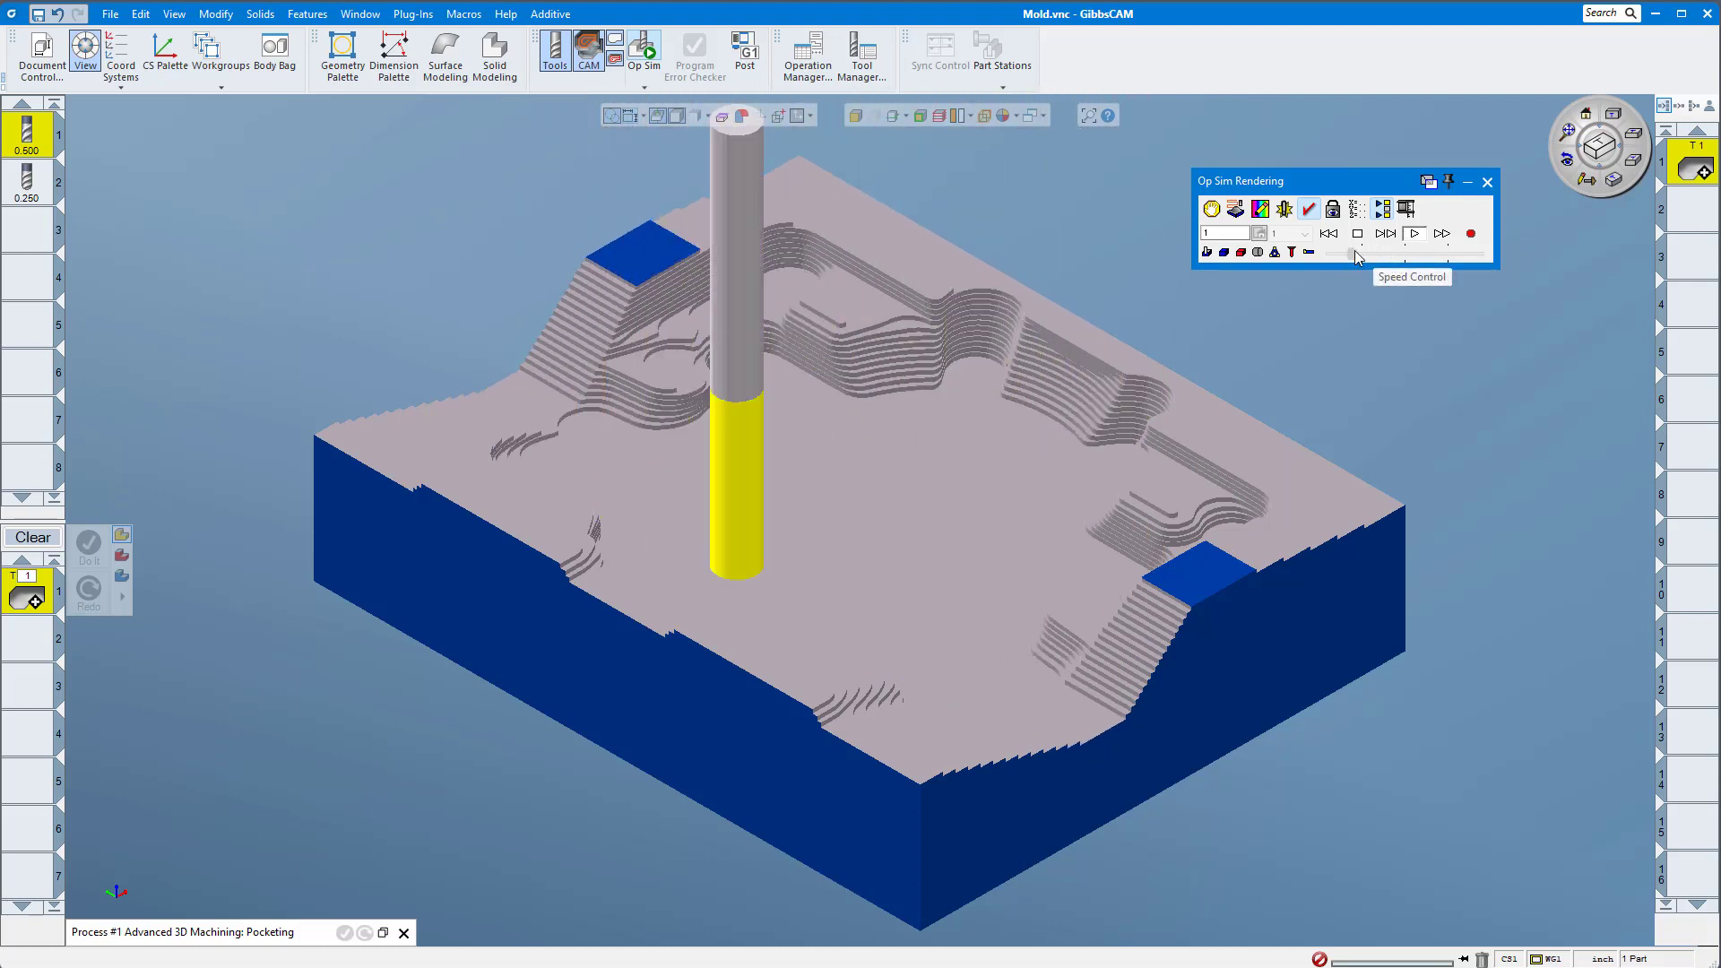
left_click(1379, 255)
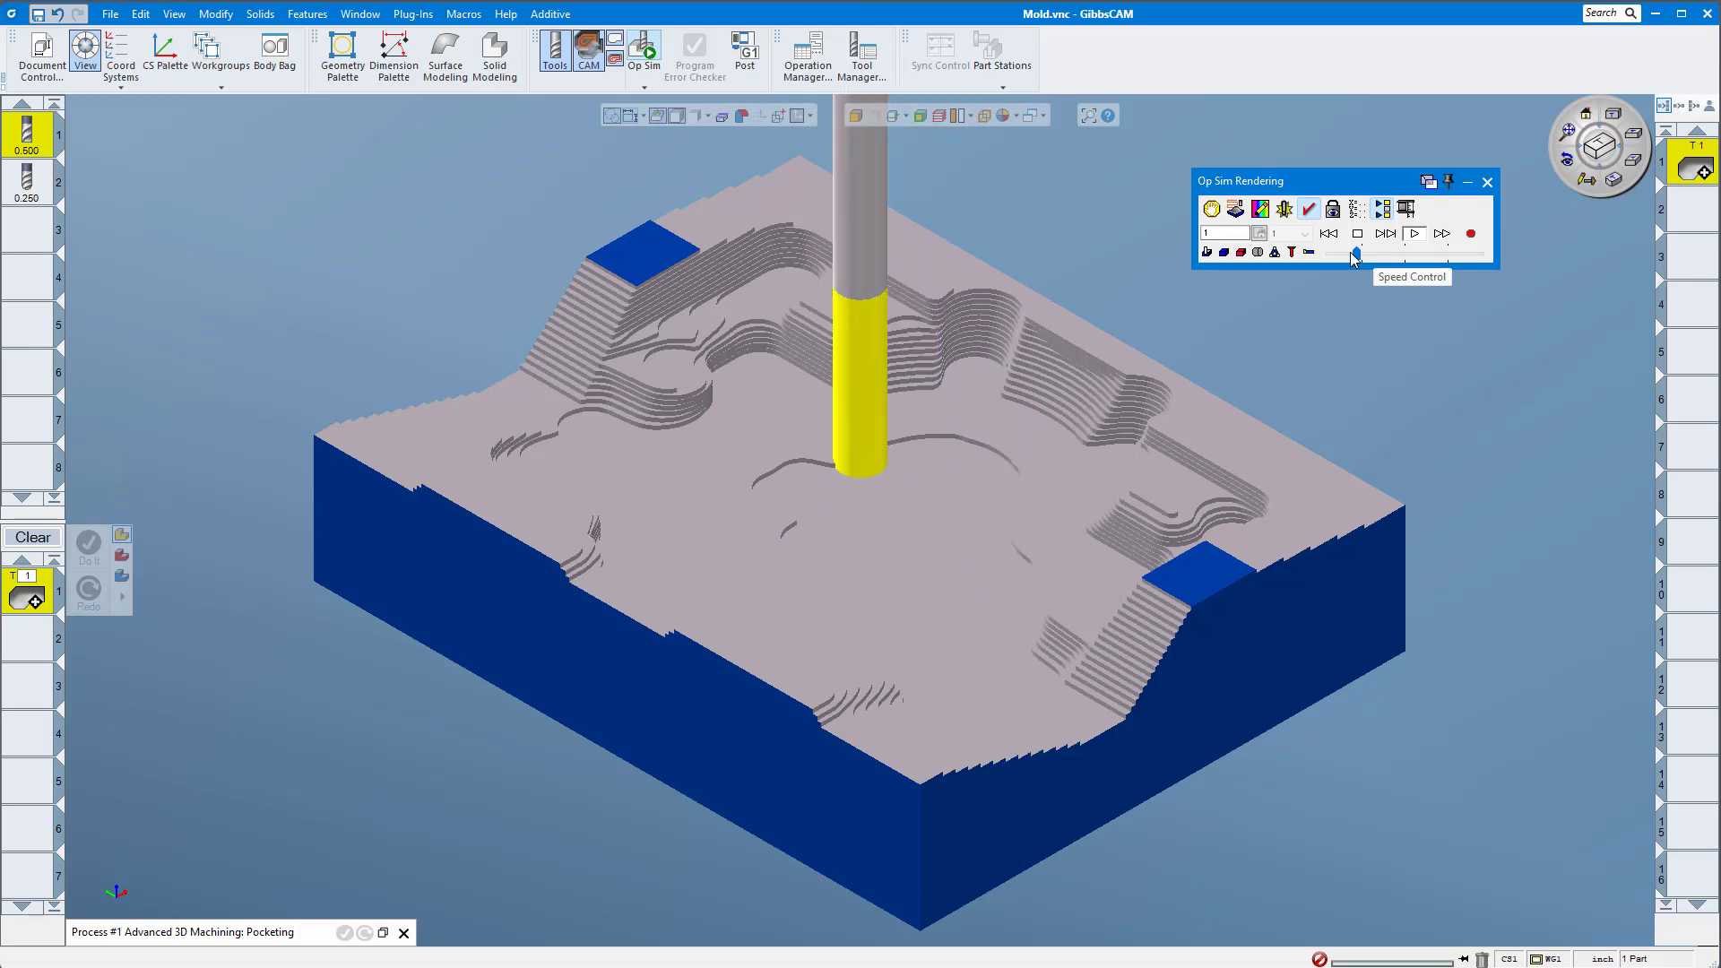
Close the simulation and change the process to Adaptive Pocketing with a main Z step of 0.25 and a fine Z step of 0.05.
left_click(1487, 182)
left_click(153, 170)
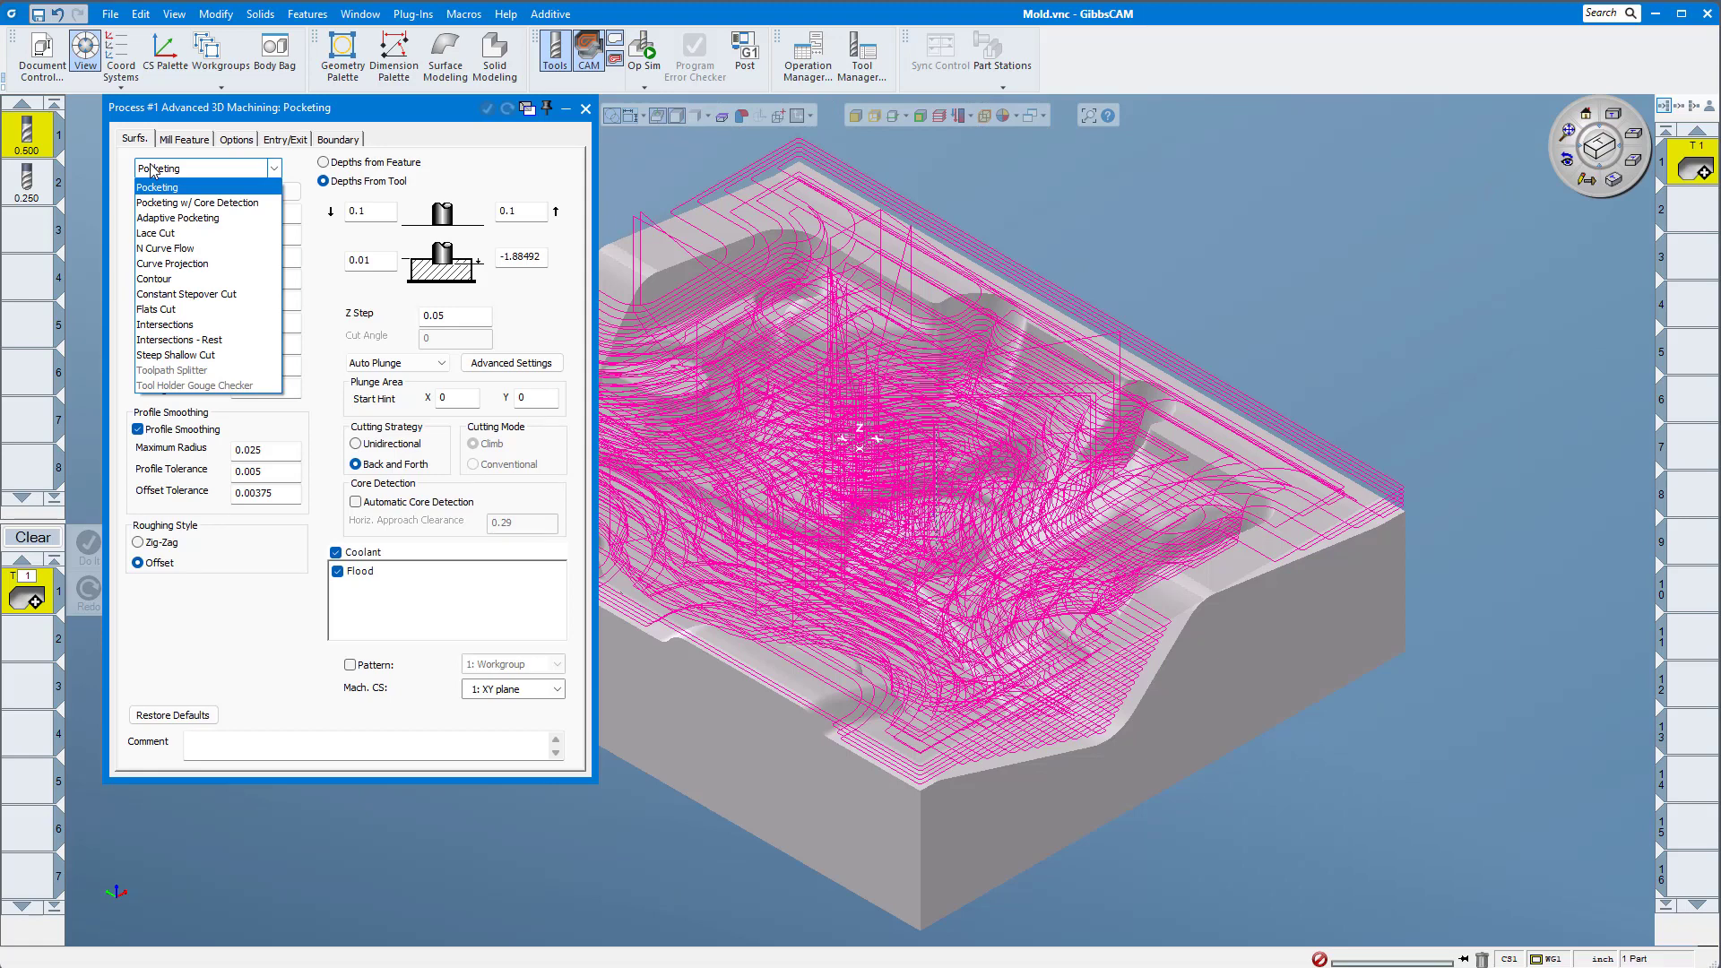
left_click(162, 223)
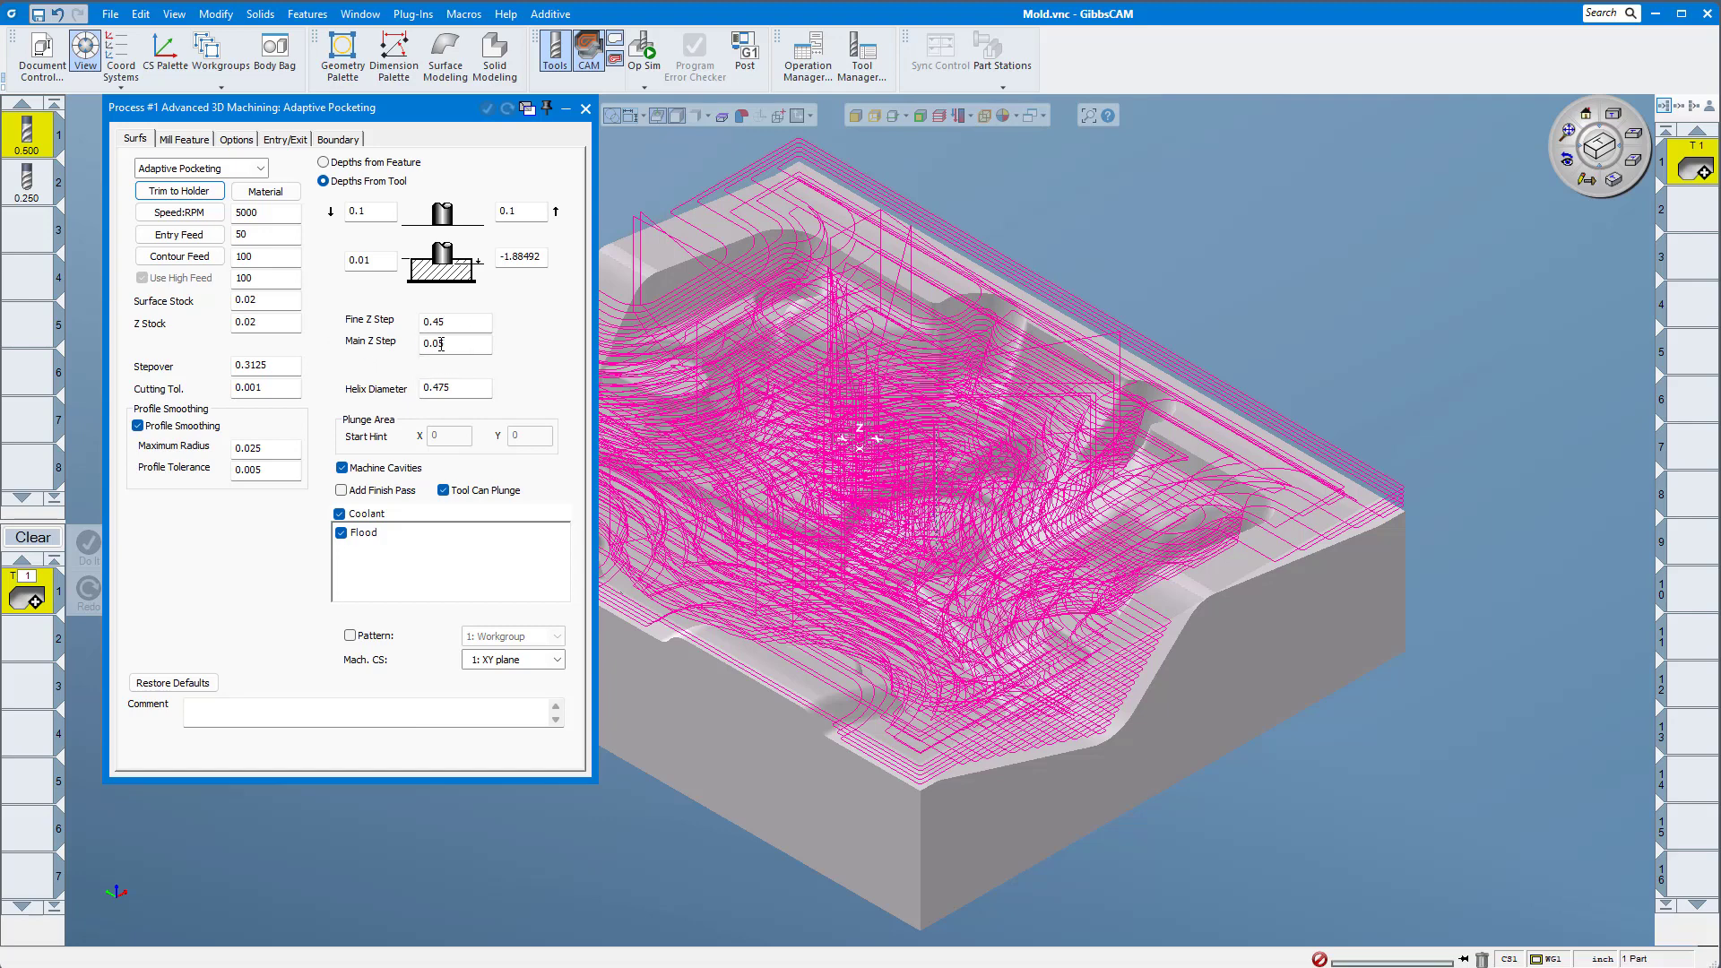
left_click_drag(436, 344, 482, 345)
left_click(460, 327)
Select the mold body and generate the adaptive pocketing toolpath as a second operation.
left_click(725, 316)
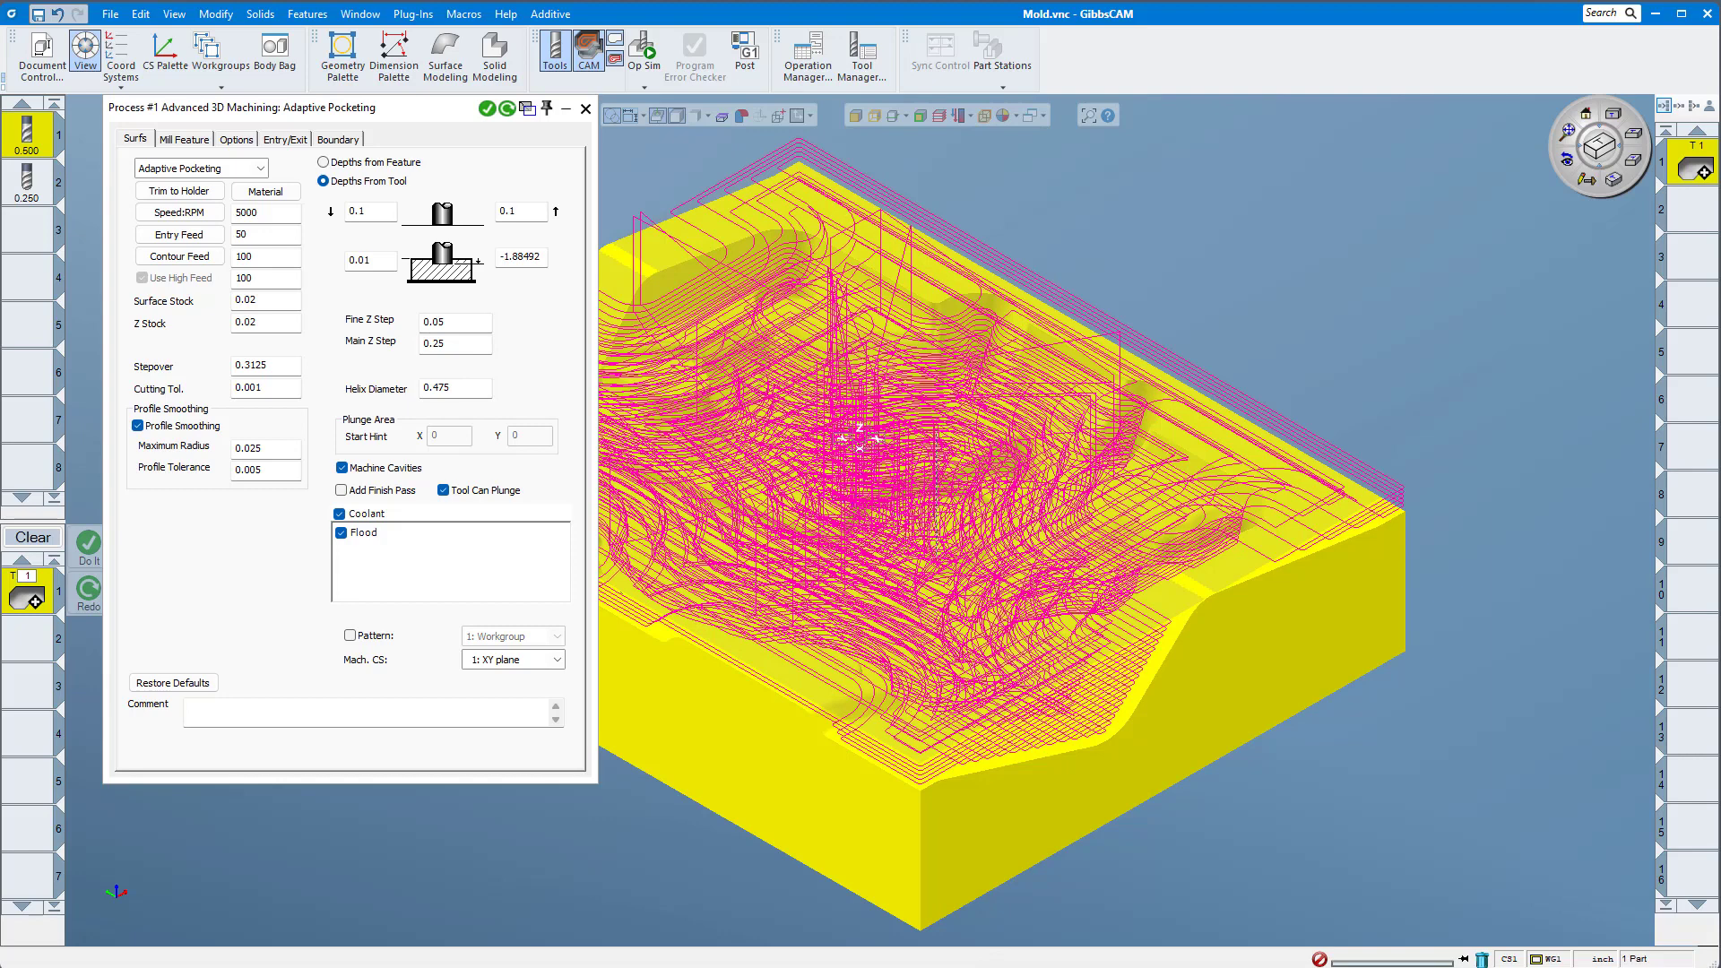
left_click(487, 110)
left_click(486, 110)
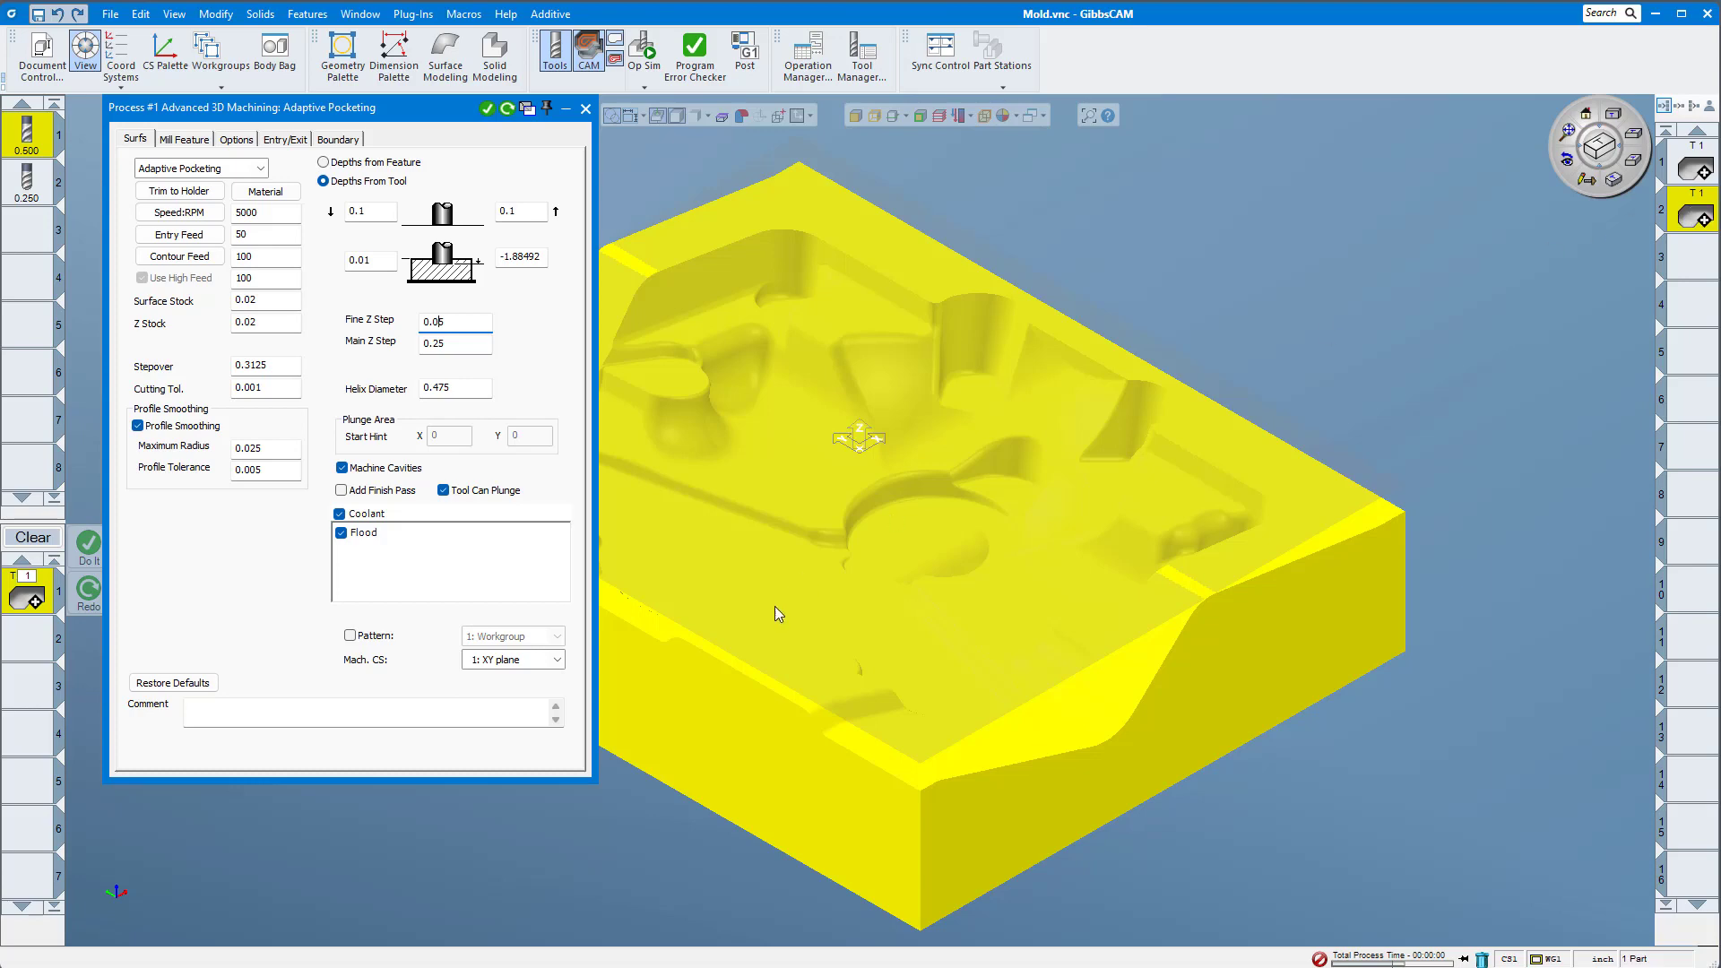
key("Return")
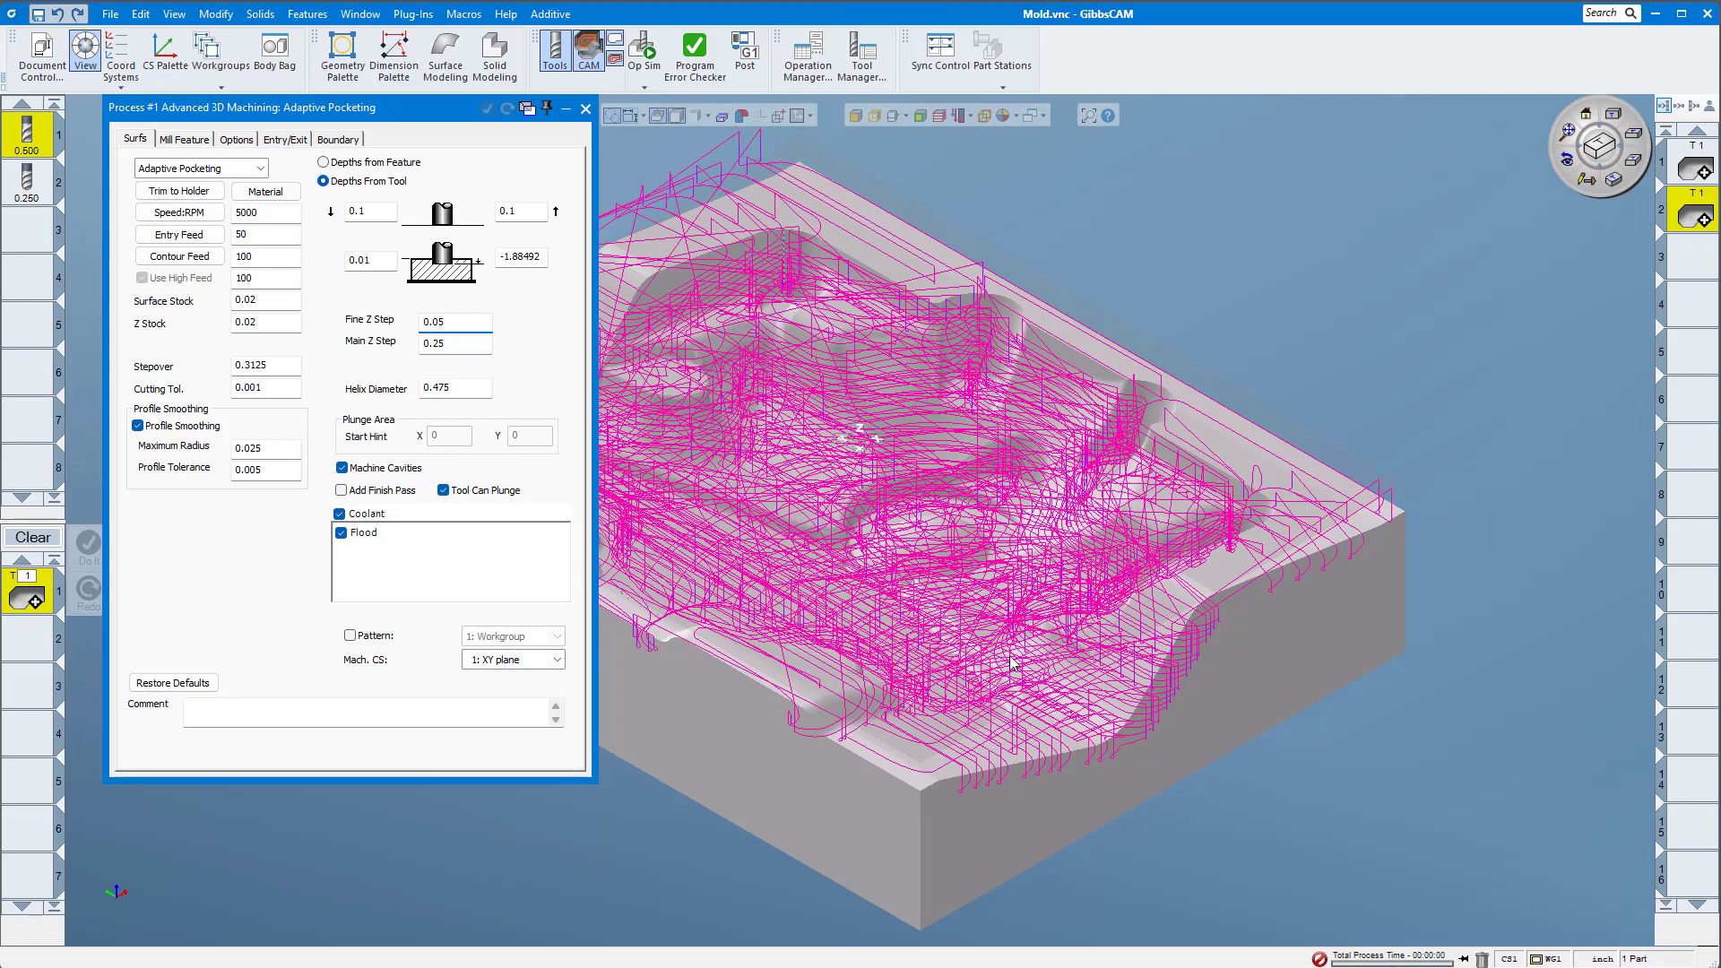
Simulate the adaptive pocketing operation with Op Sim, adjusting the playback speed, and close the simulation when it ends.
left_click(651, 54)
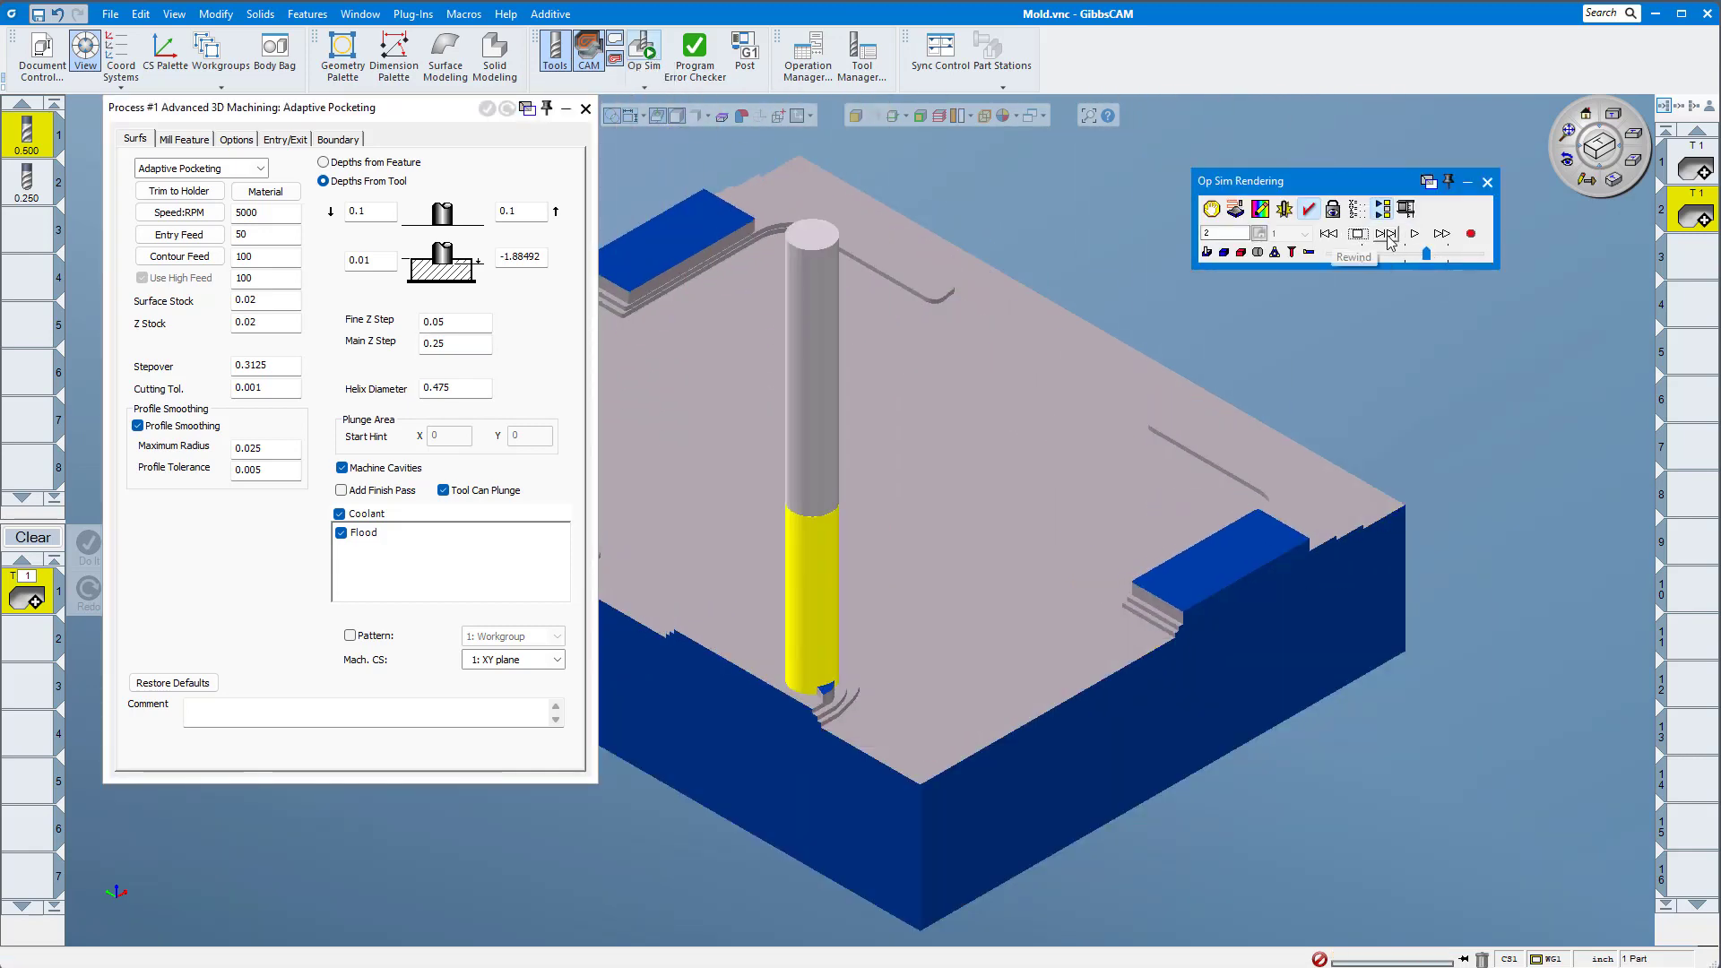
left_click(1414, 233)
left_click_drag(1426, 254, 1407, 254)
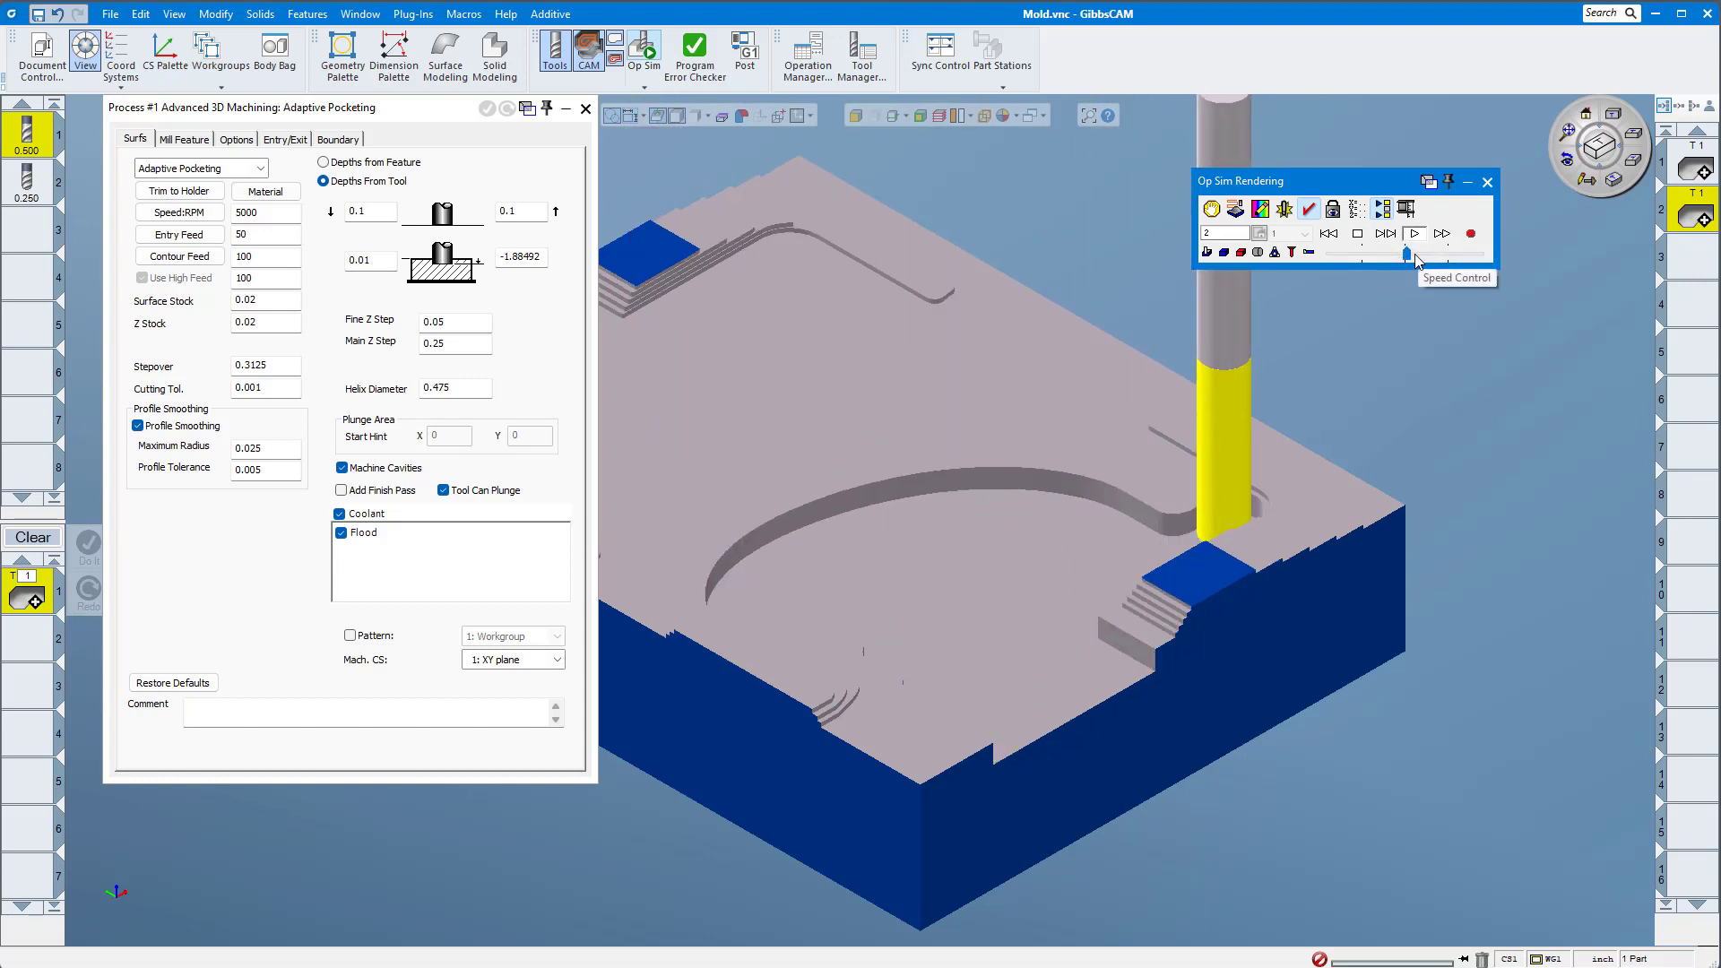
left_click_drag(1409, 254, 1417, 255)
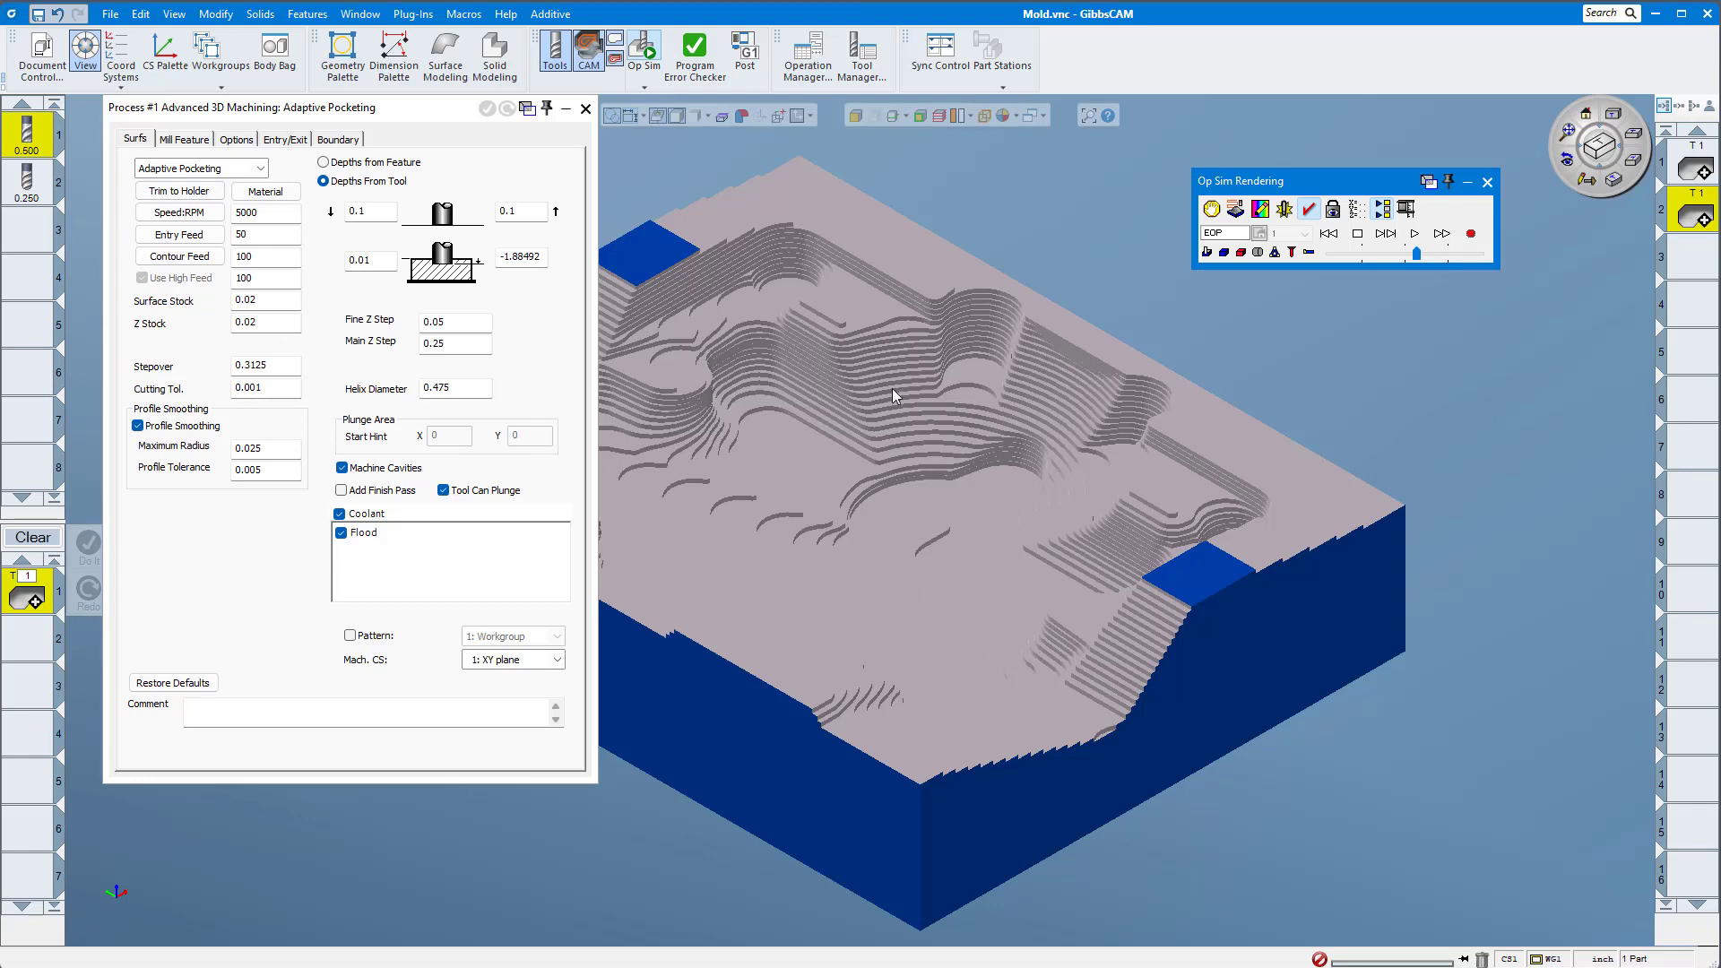
left_click(1487, 183)
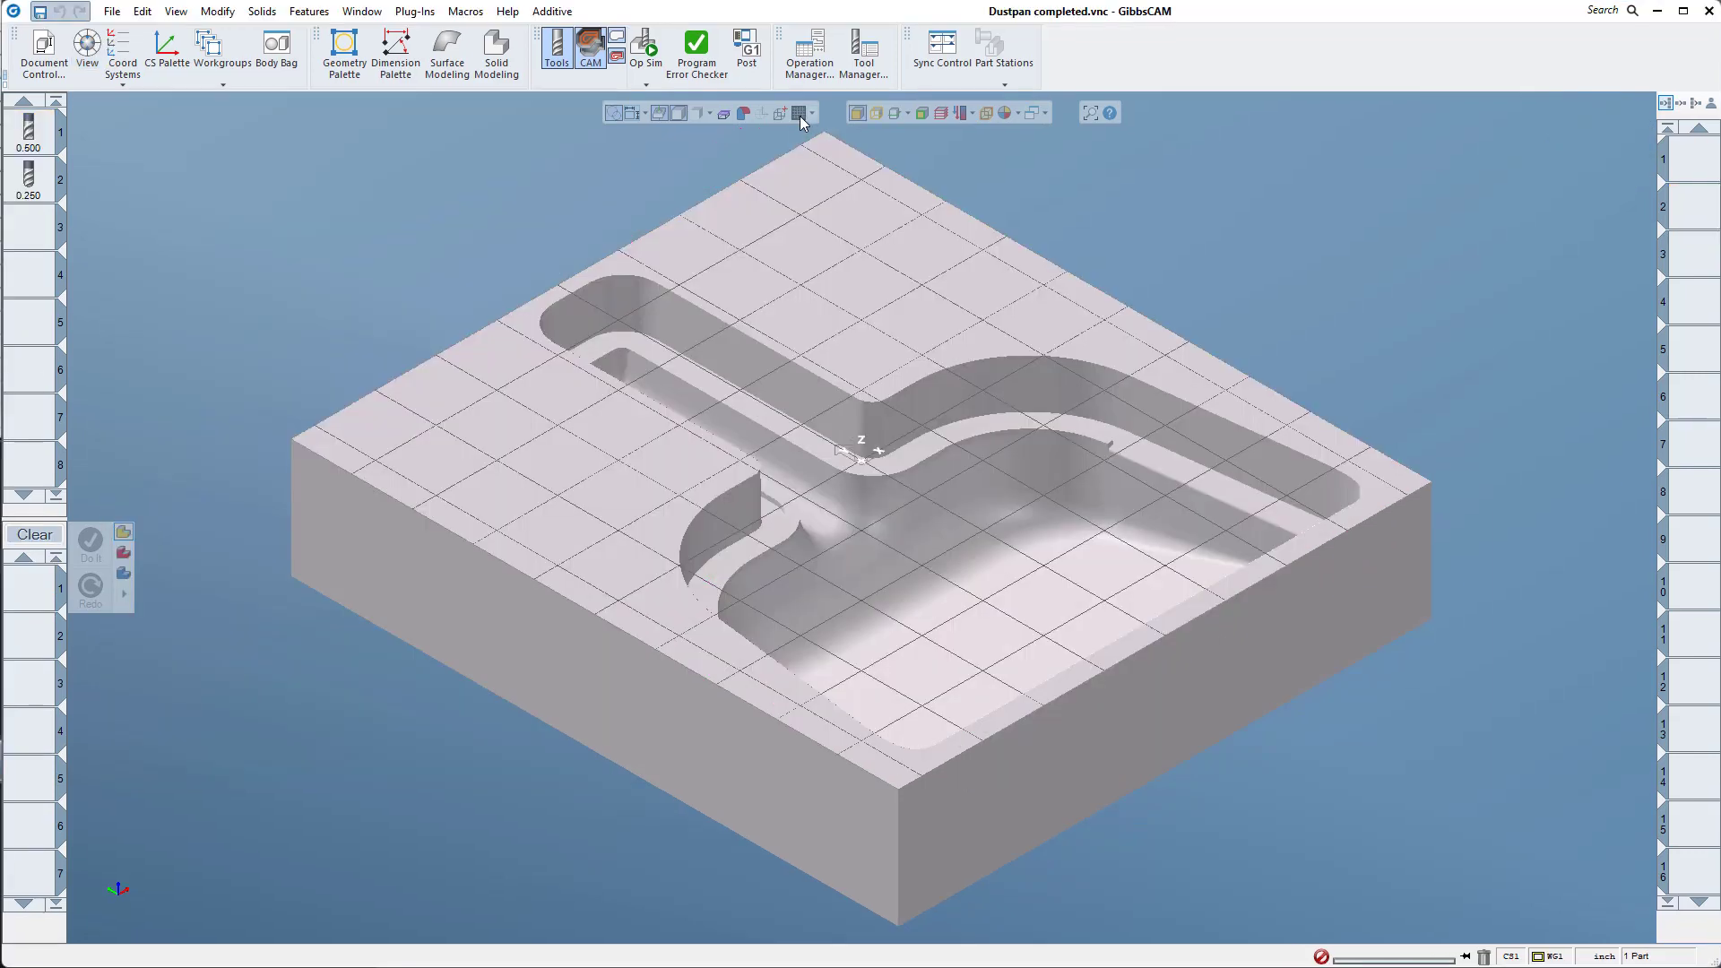
Hide the grid in the dustpan part and create an Advanced 3D Lace Cut process with the 0.250 tool.
left_click(799, 114)
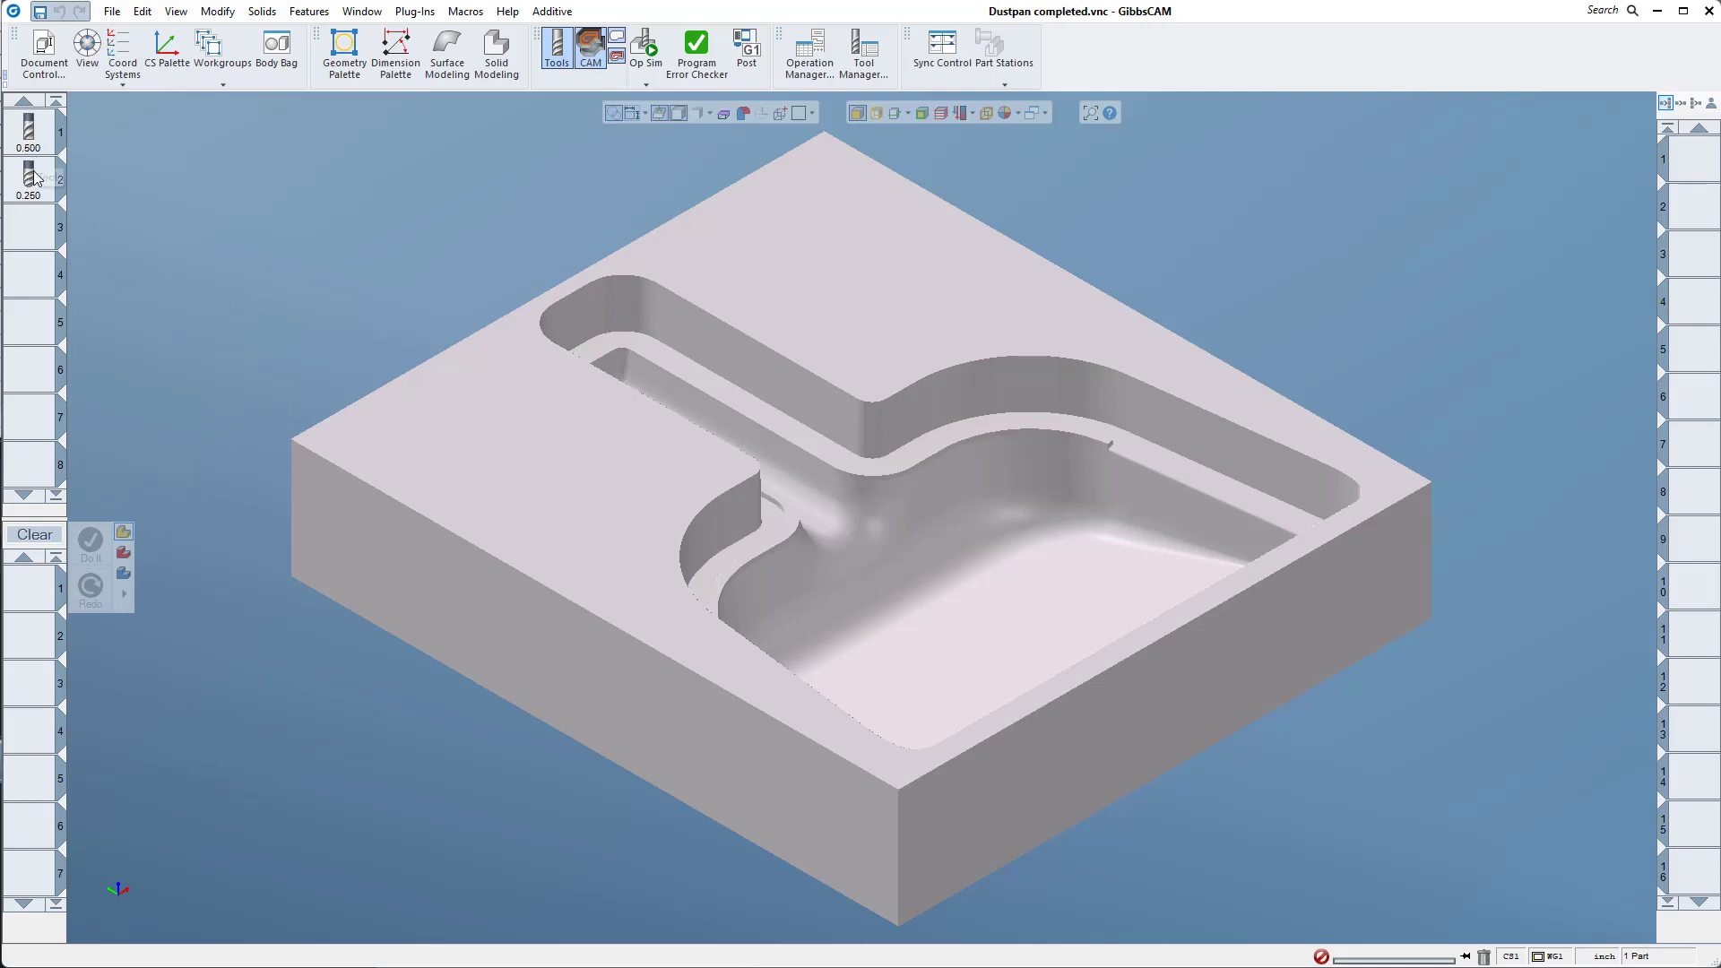
left_click_drag(30, 176, 40, 593)
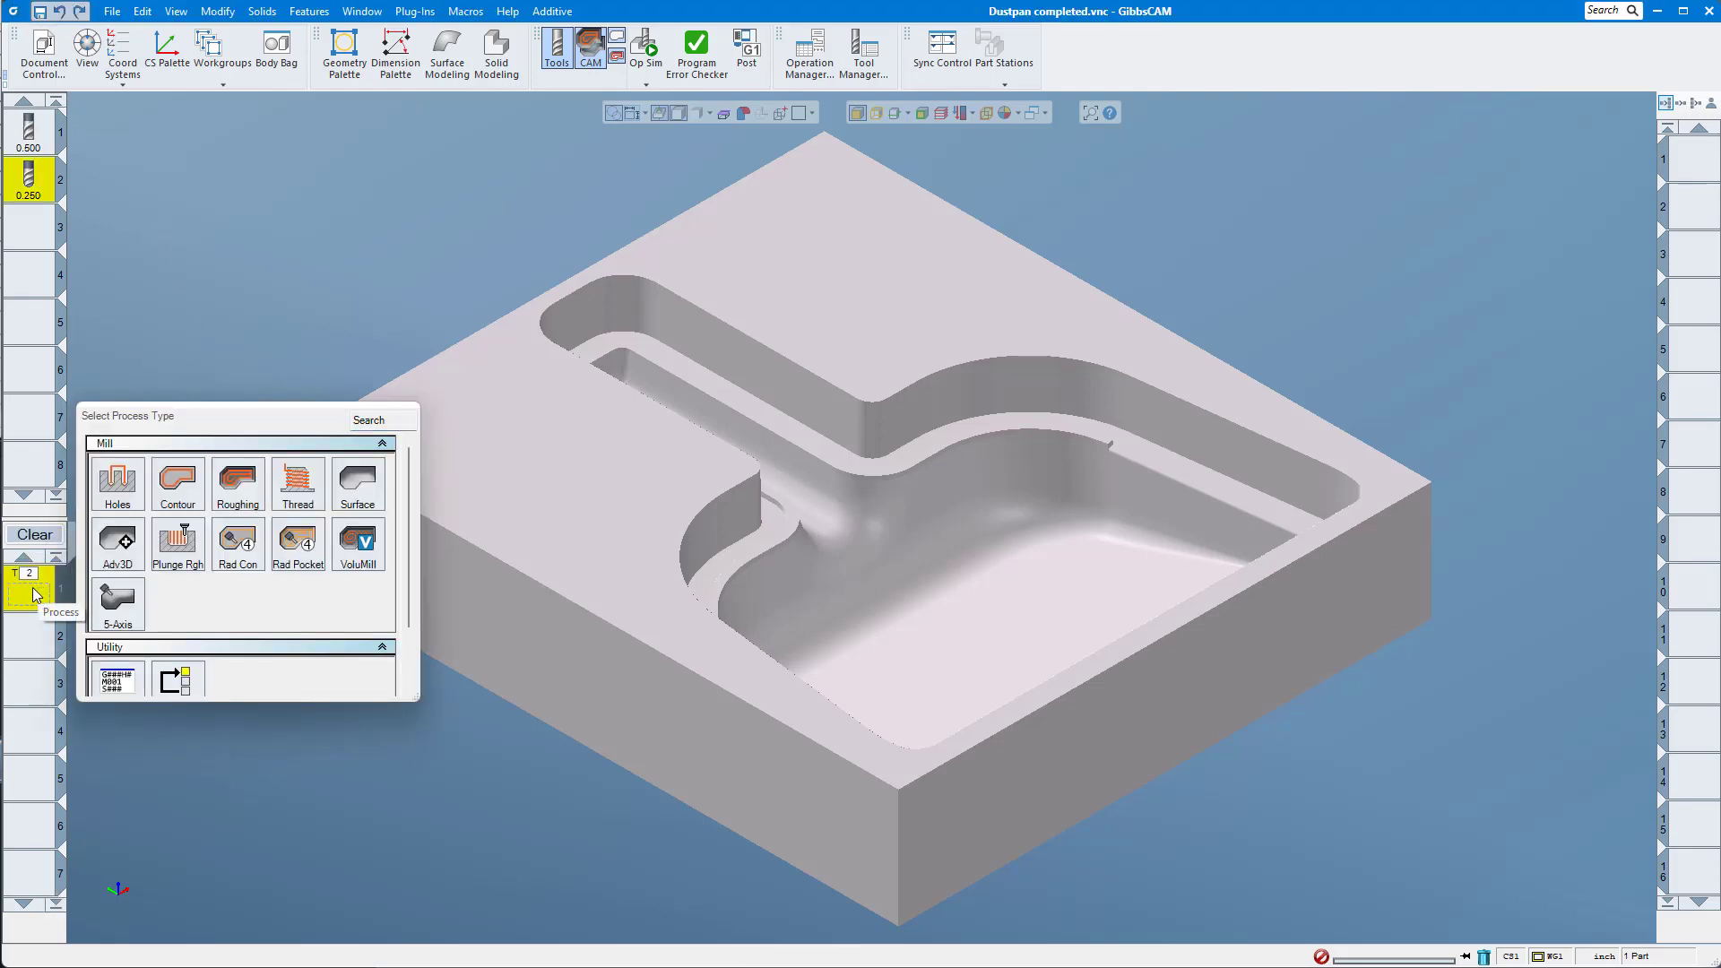
left_click(106, 551)
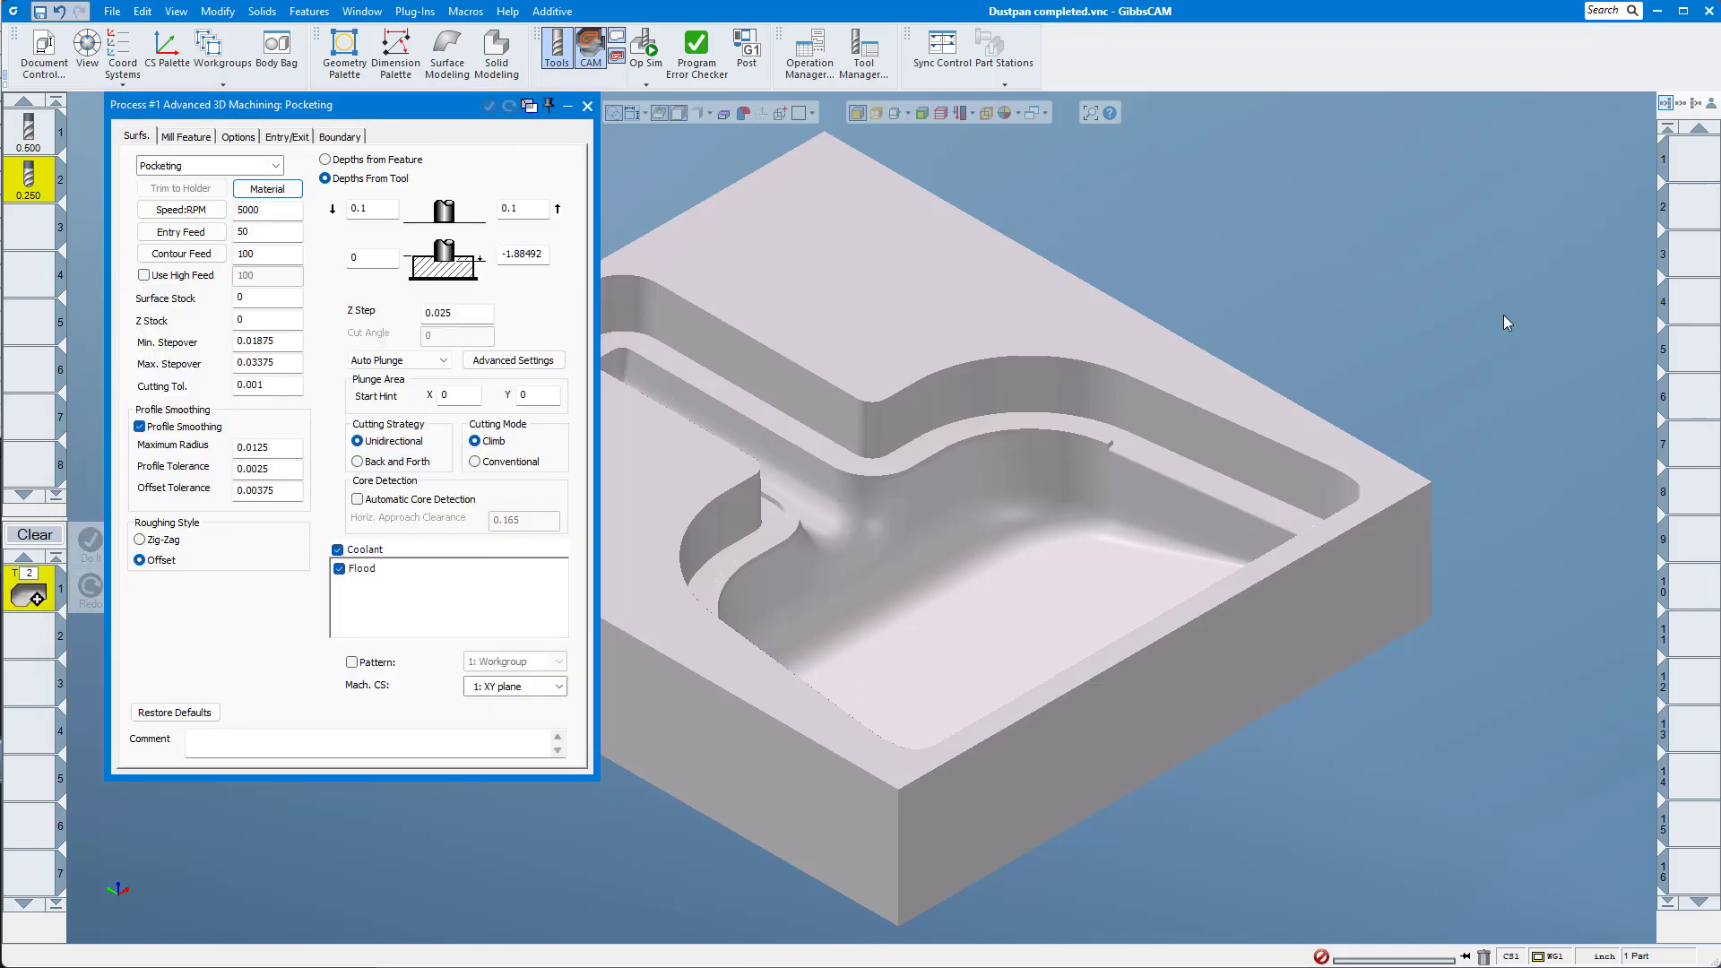
left_click(241, 171)
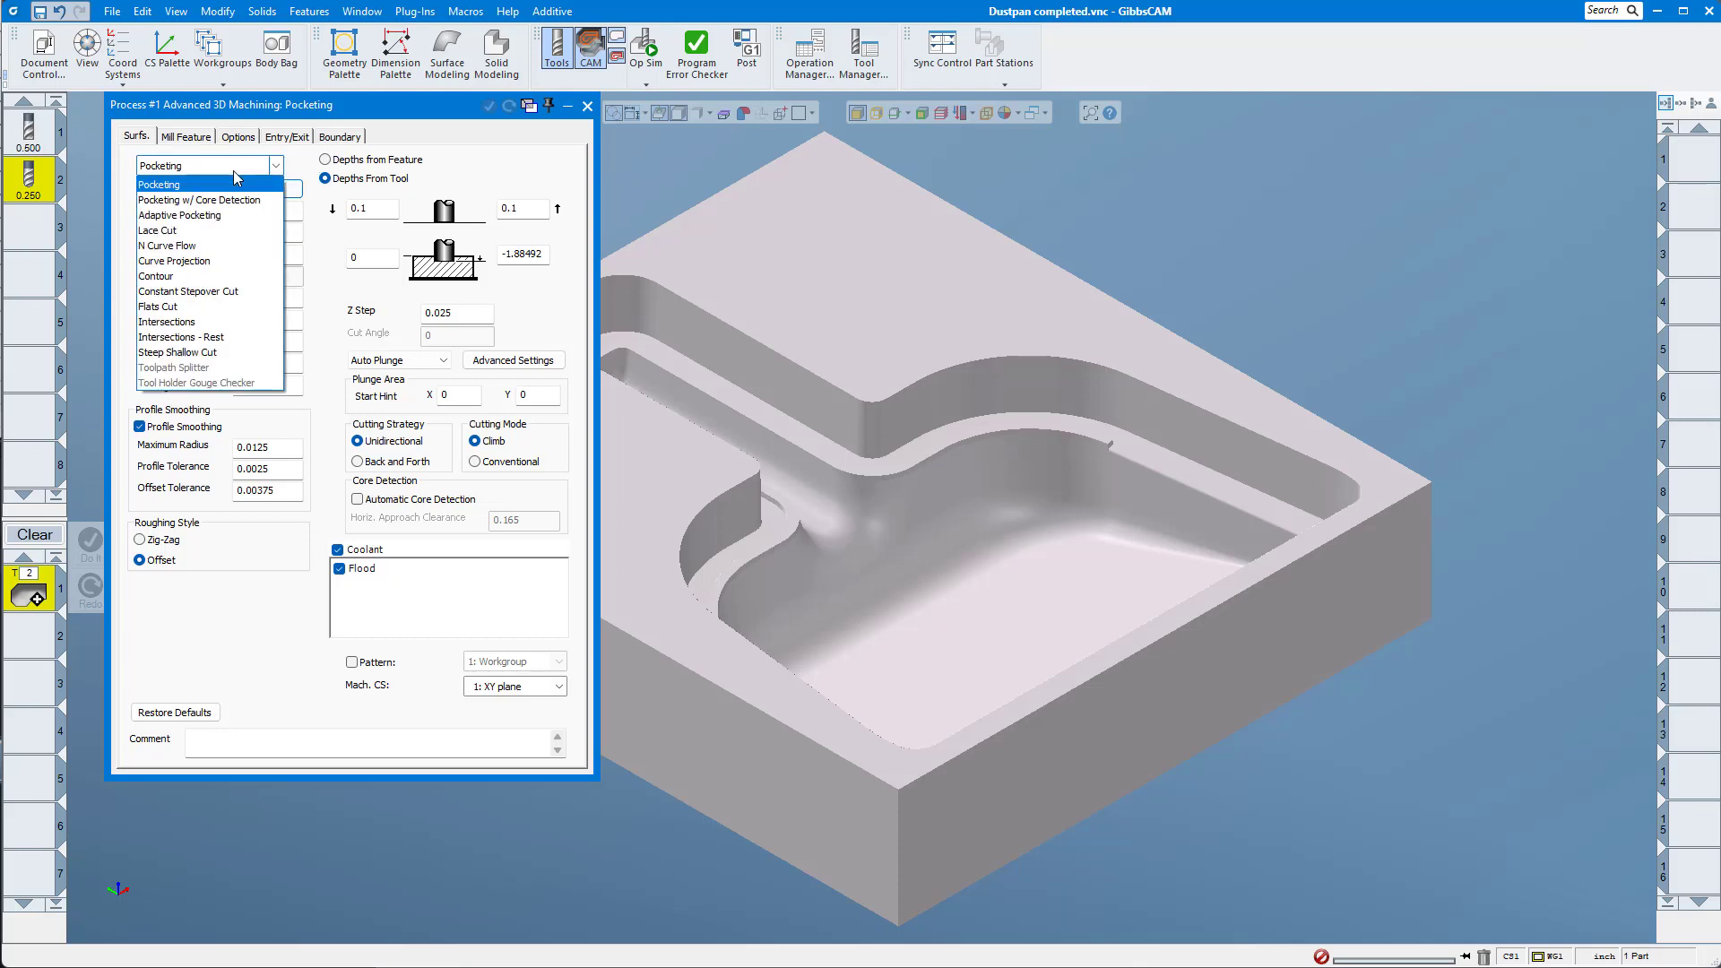
left_click(191, 232)
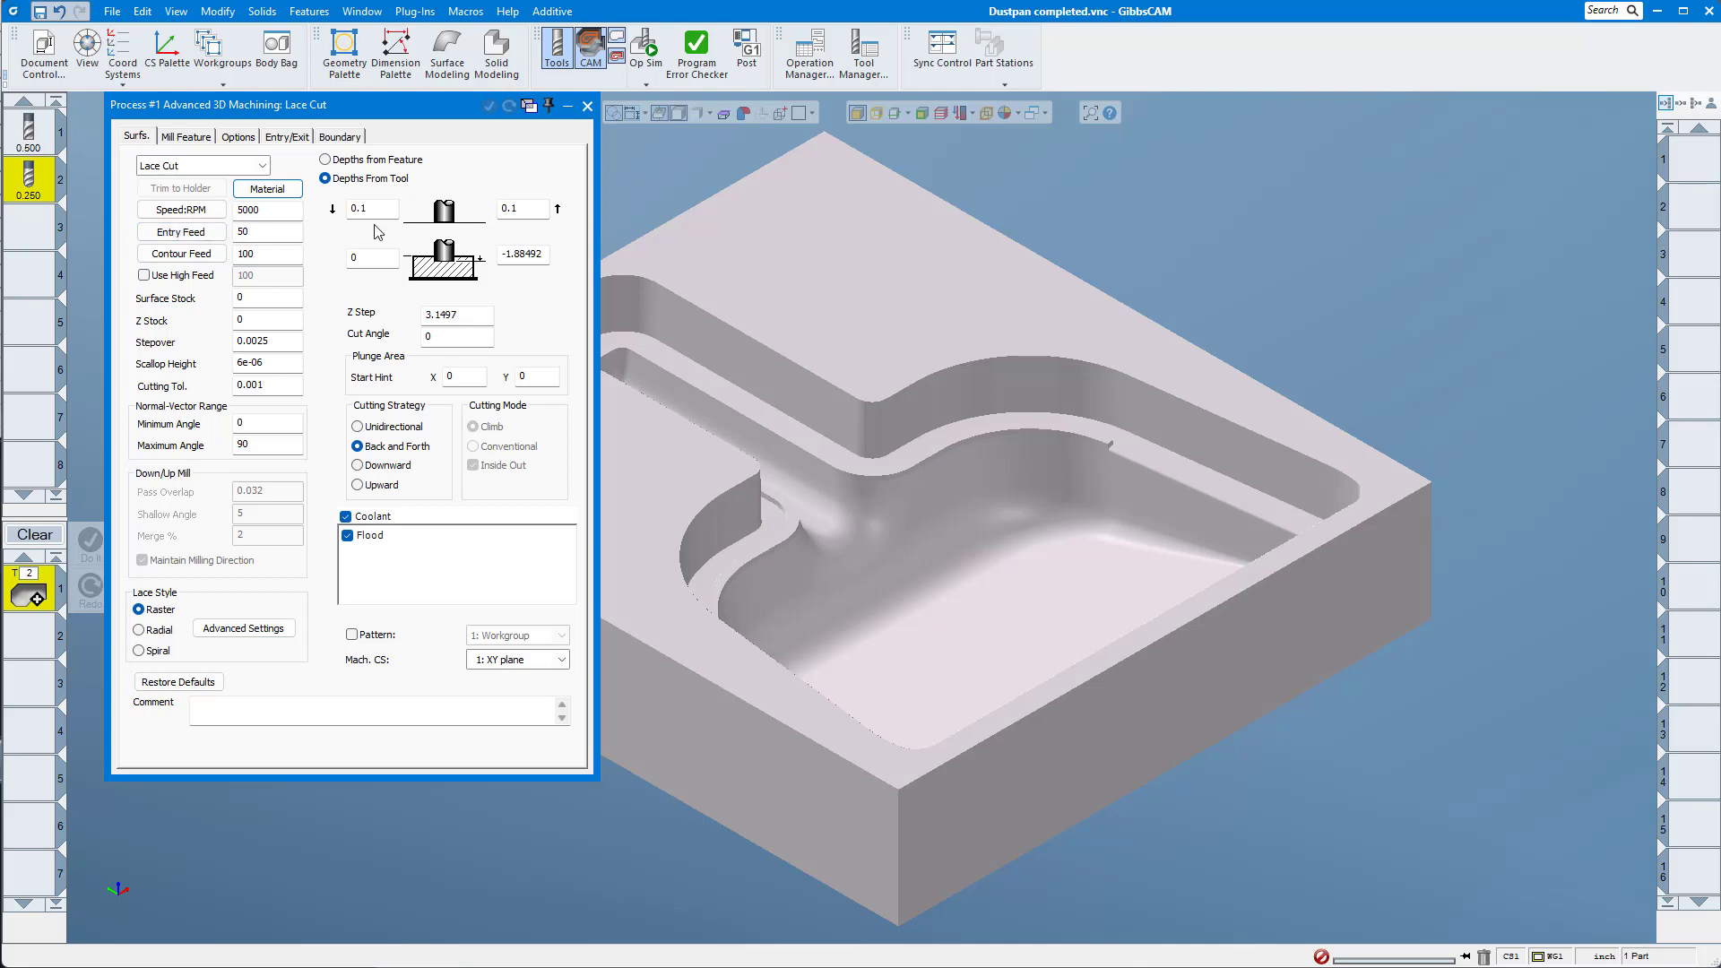
Set the Lace Cut's top surface Z to 0, final Z to -3.14961 and Z step to 1.88492, and select the pan's flat floor face.
left_click(466, 323)
double_click(465, 323)
left_click(379, 264)
type("10")
double_click(382, 257)
type("0")
key("Tab")
left_click(1061, 622)
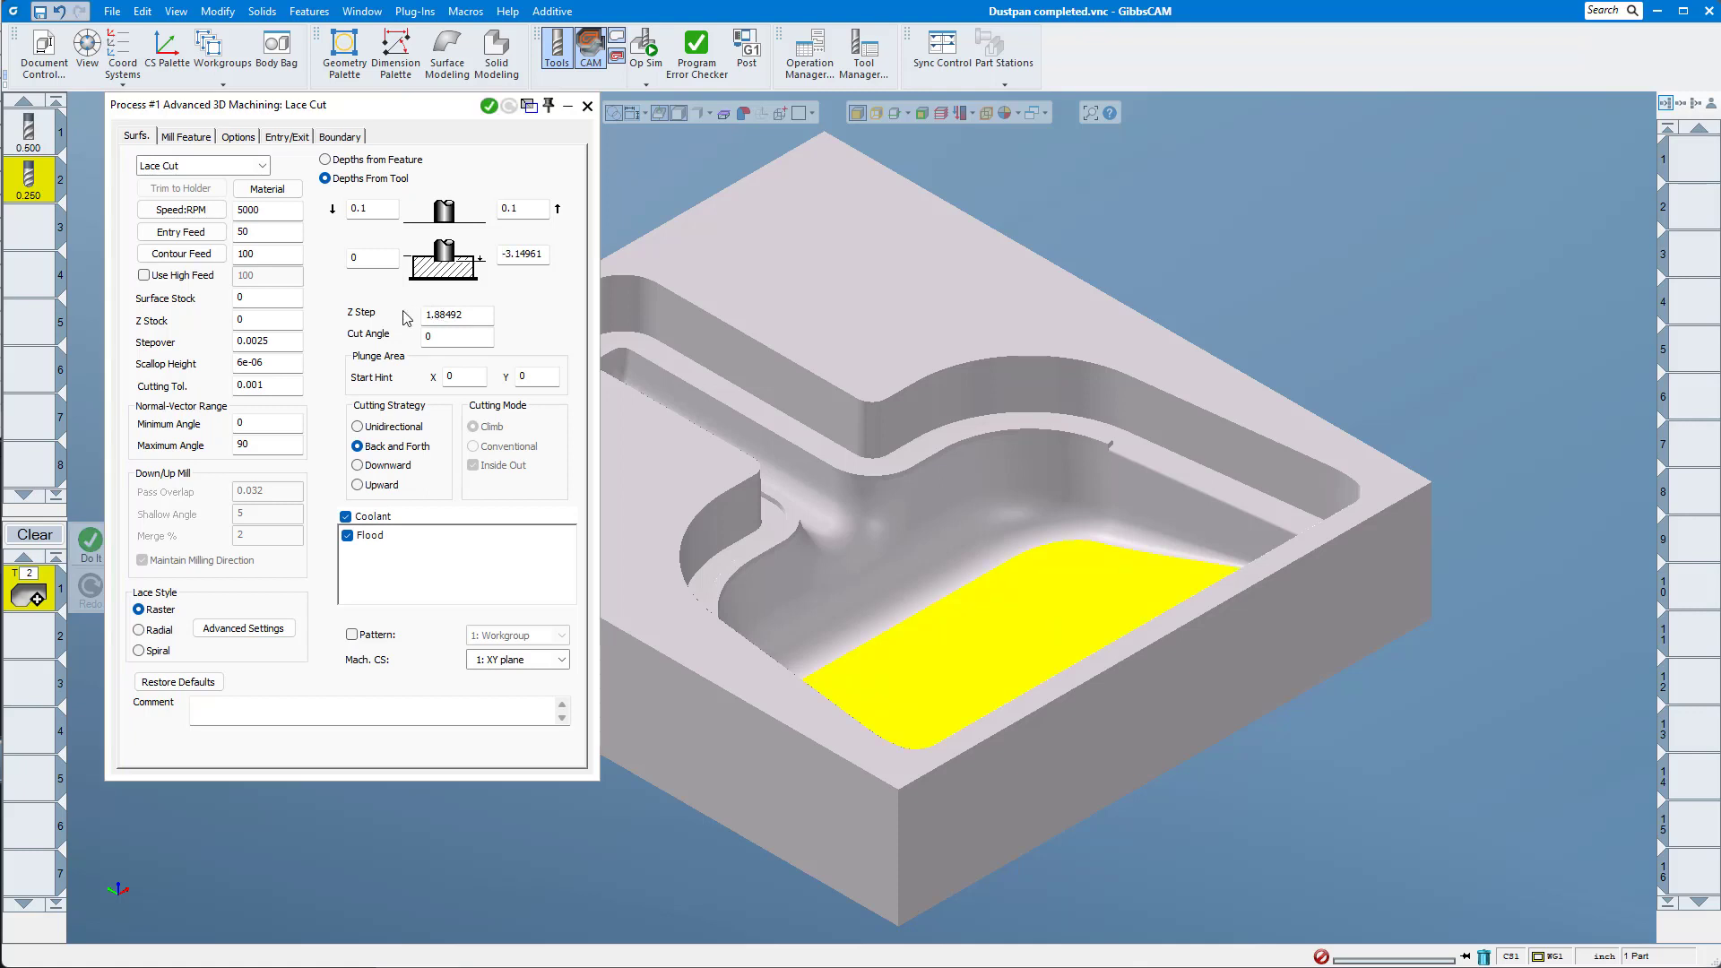
Set the Lace Cut stepover to 0.1 and generate the toolpath on the selected floor face.
left_click_drag(239, 342, 287, 345)
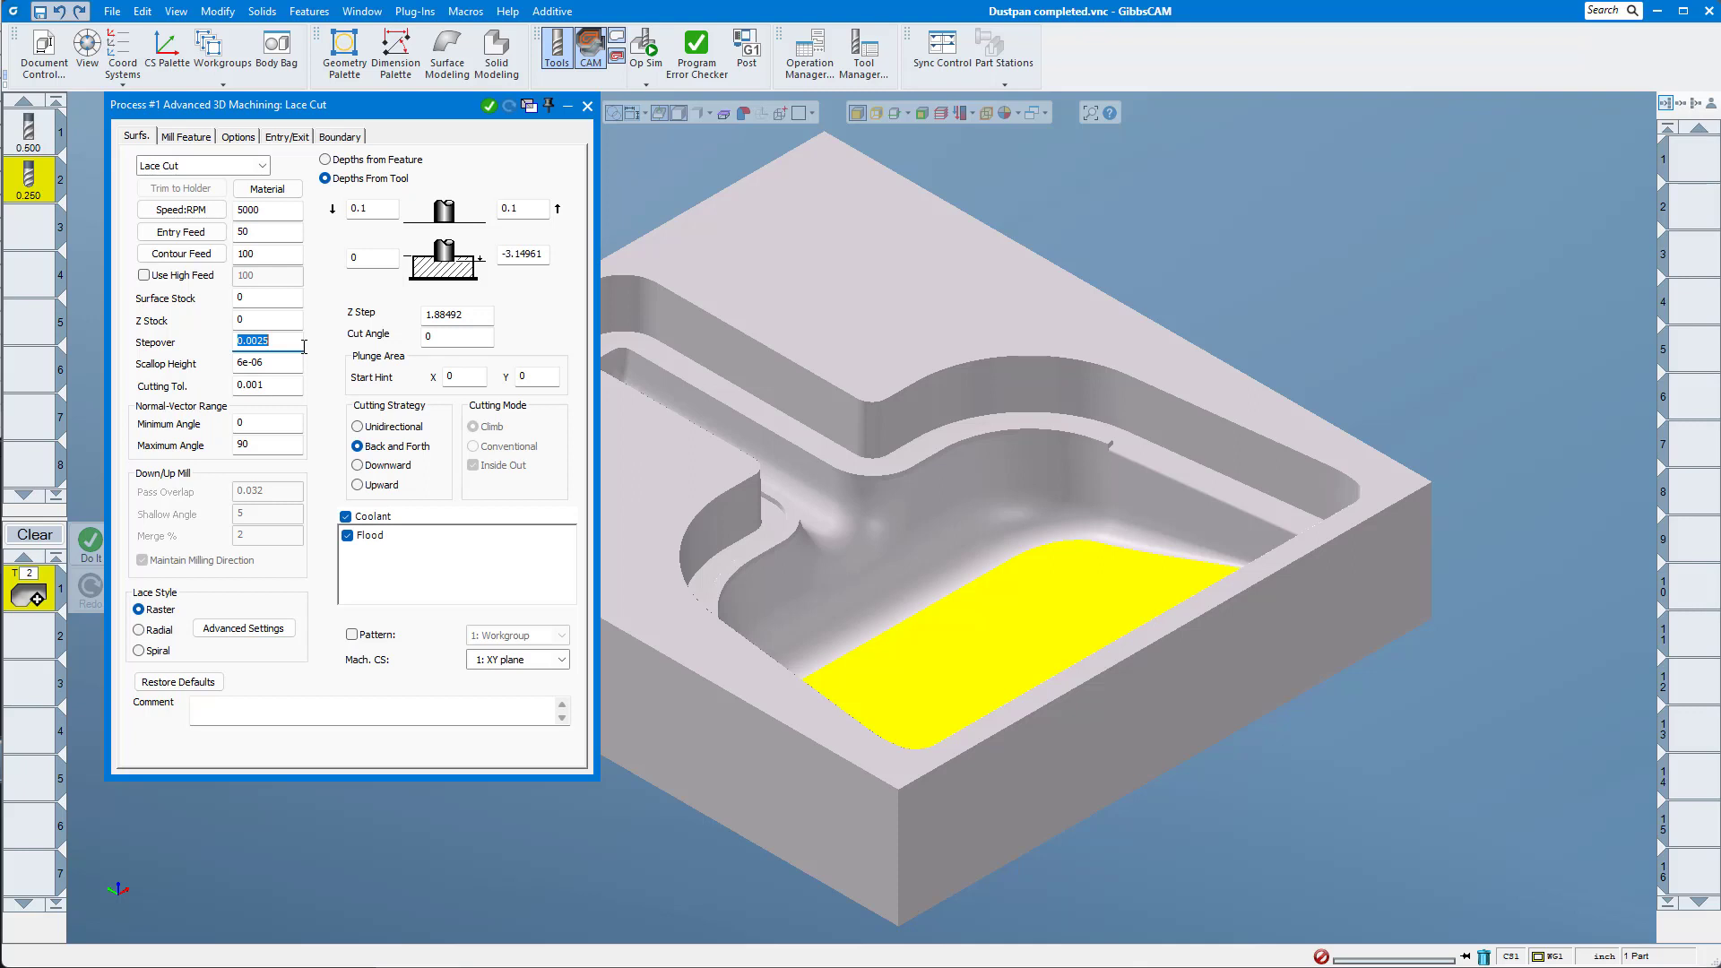
type("1.1")
left_click(489, 109)
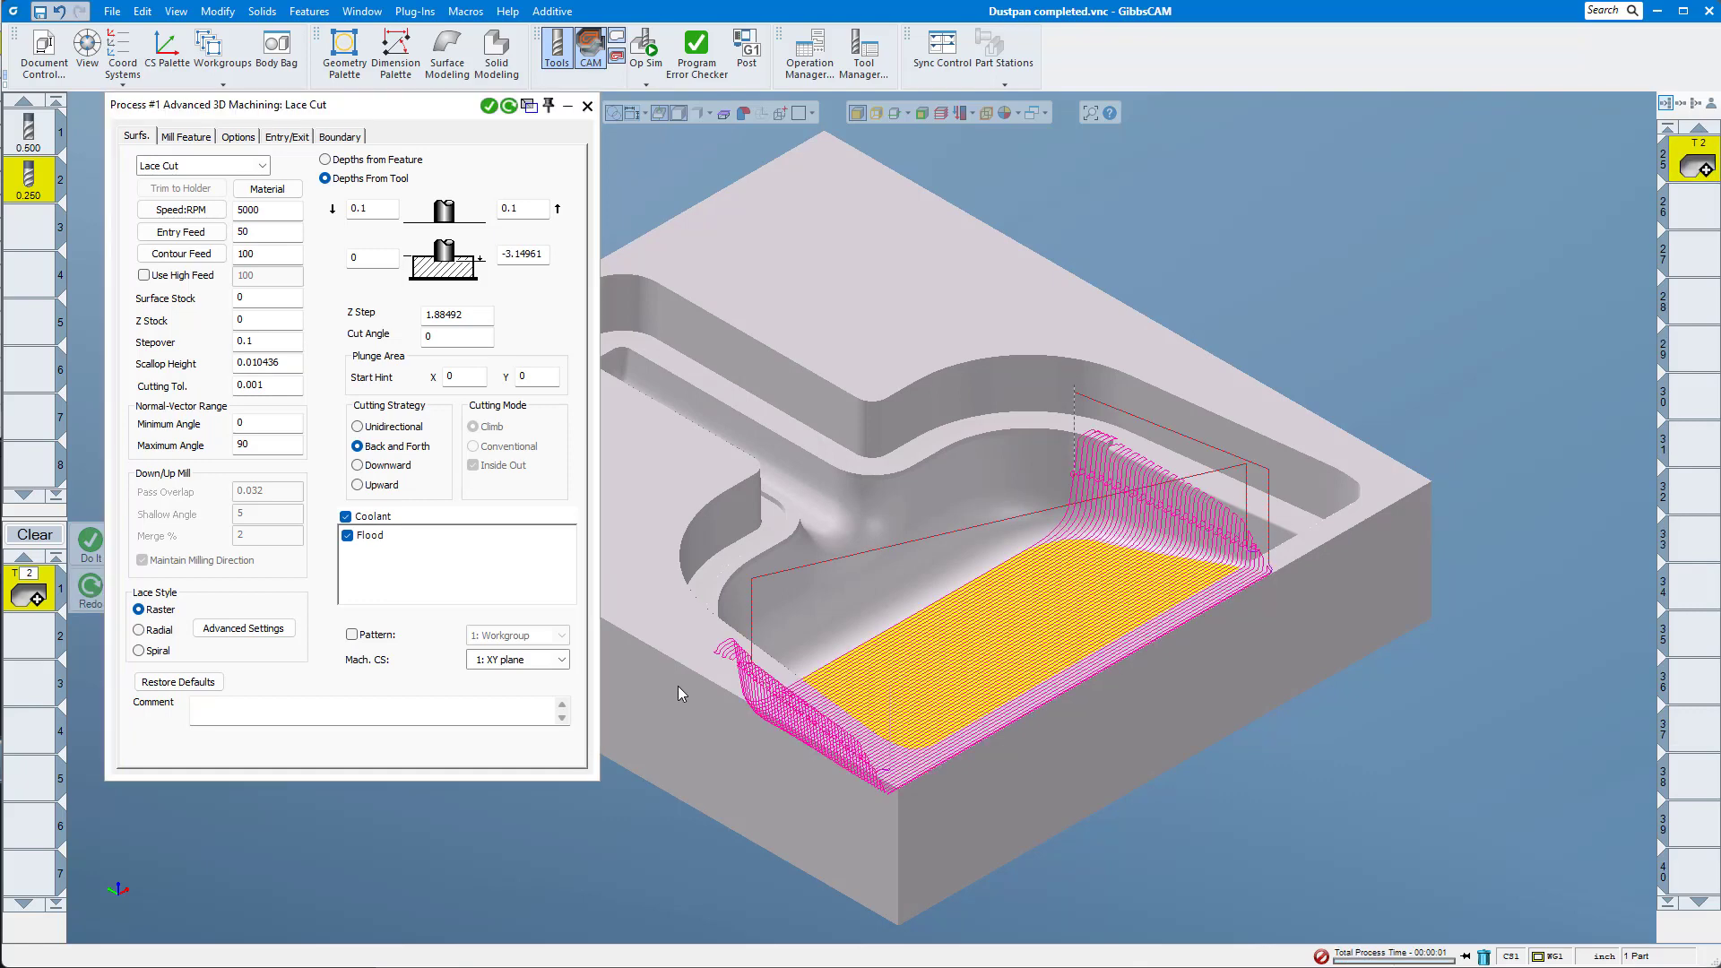
Inspect the Lace Cut toolpath on the pan floor from the side, from the top and at an angle.
left_click(98, 54)
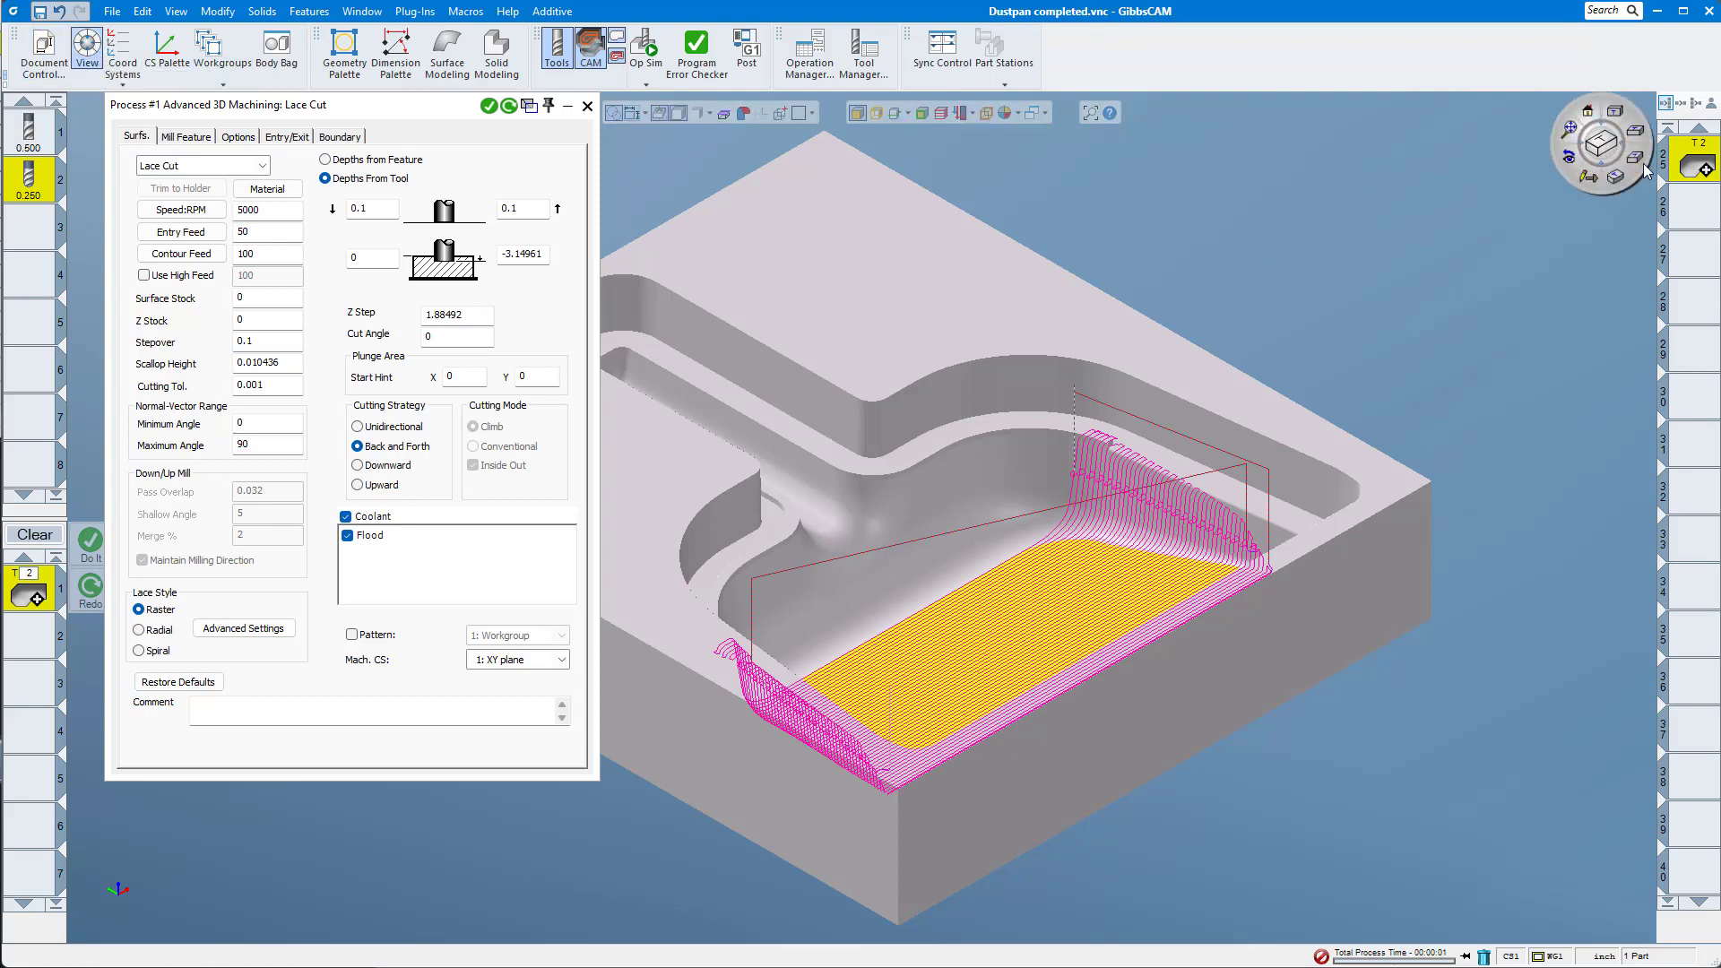
left_click(1636, 159)
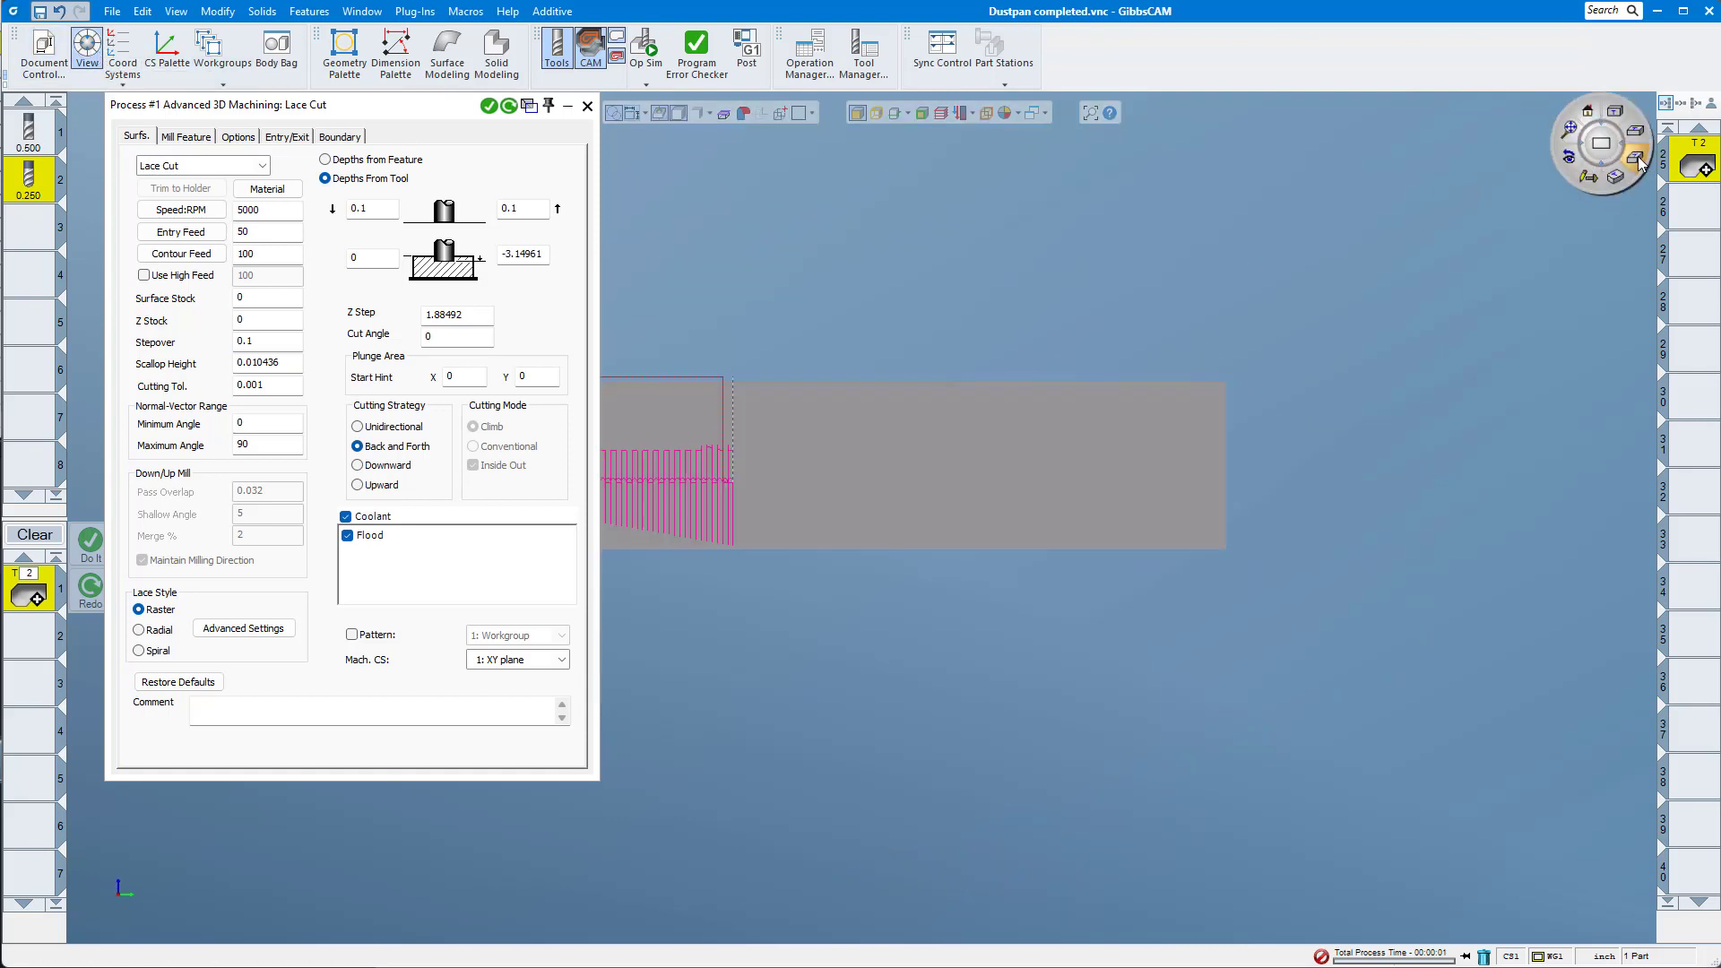
left_click(1615, 111)
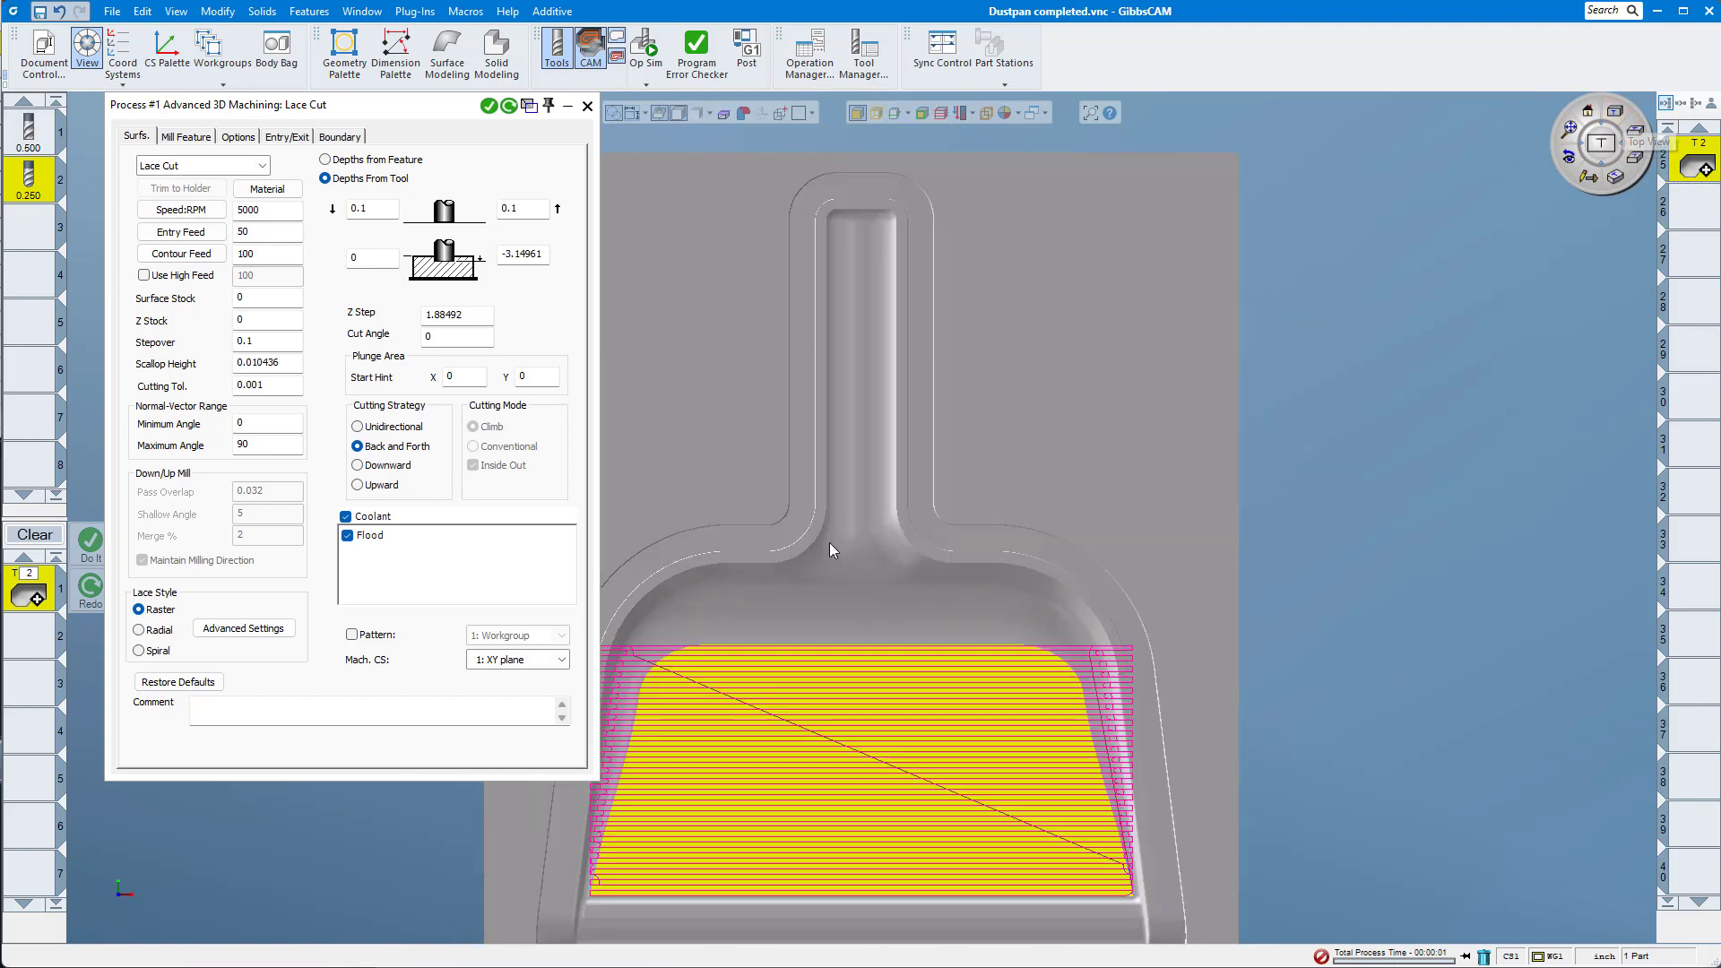
left_click_drag(383, 109, 334, 109)
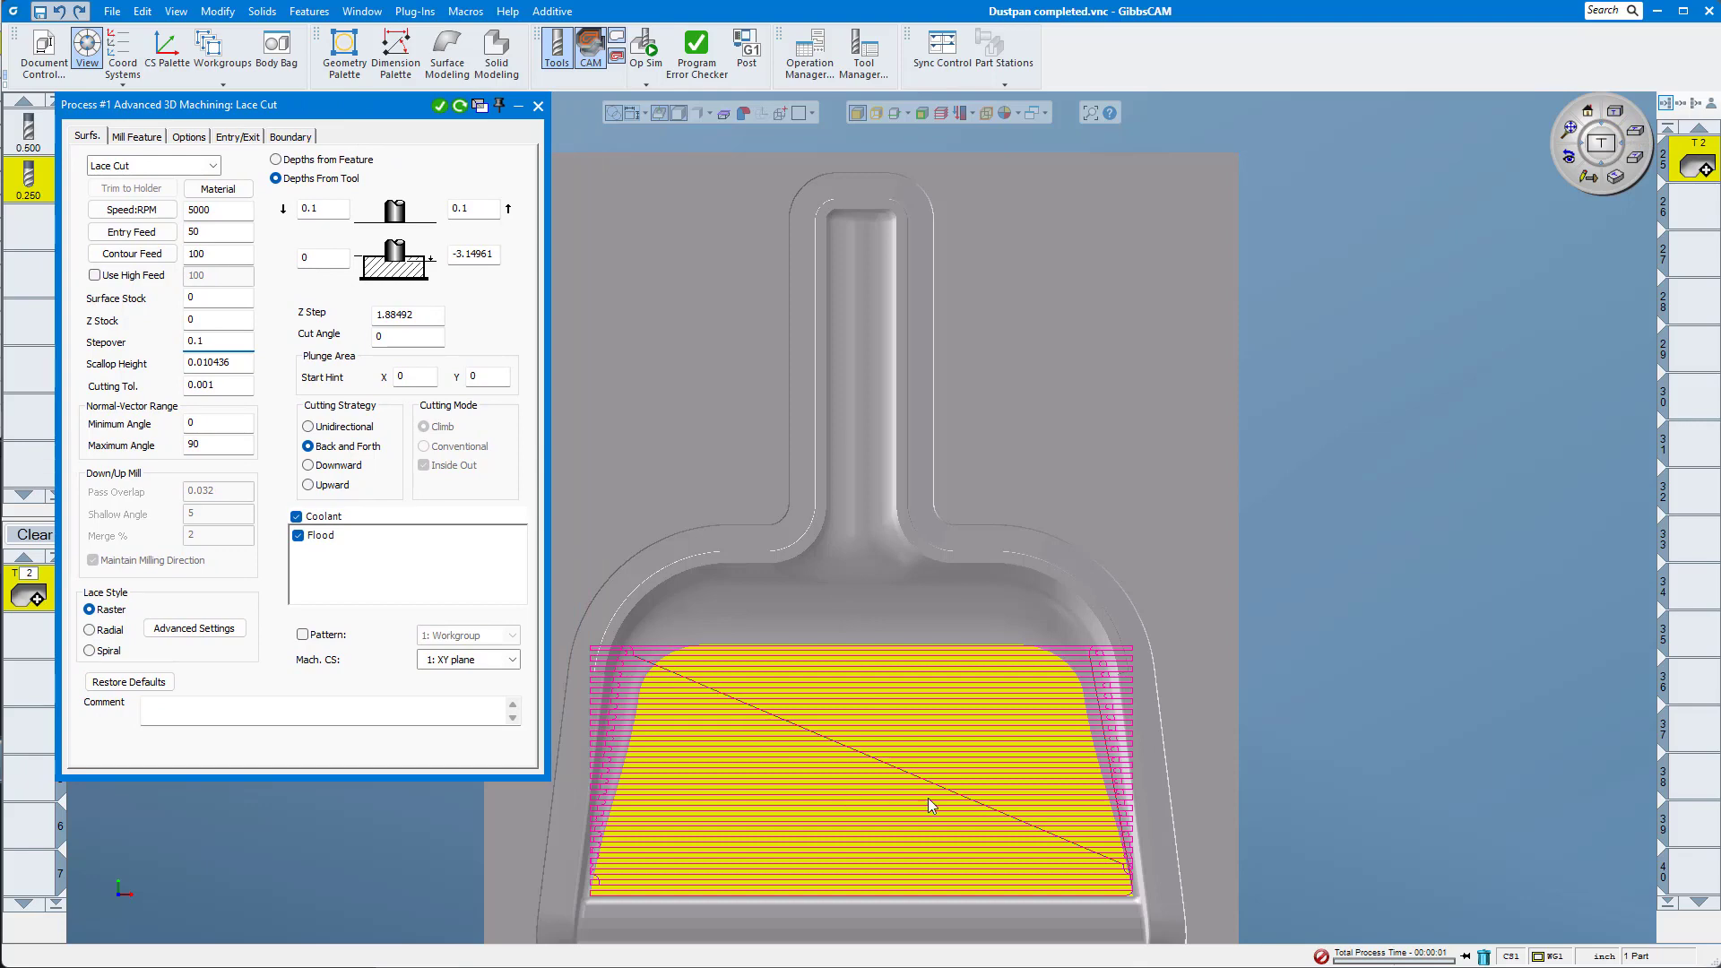
scroll(907, 825, "up", 5)
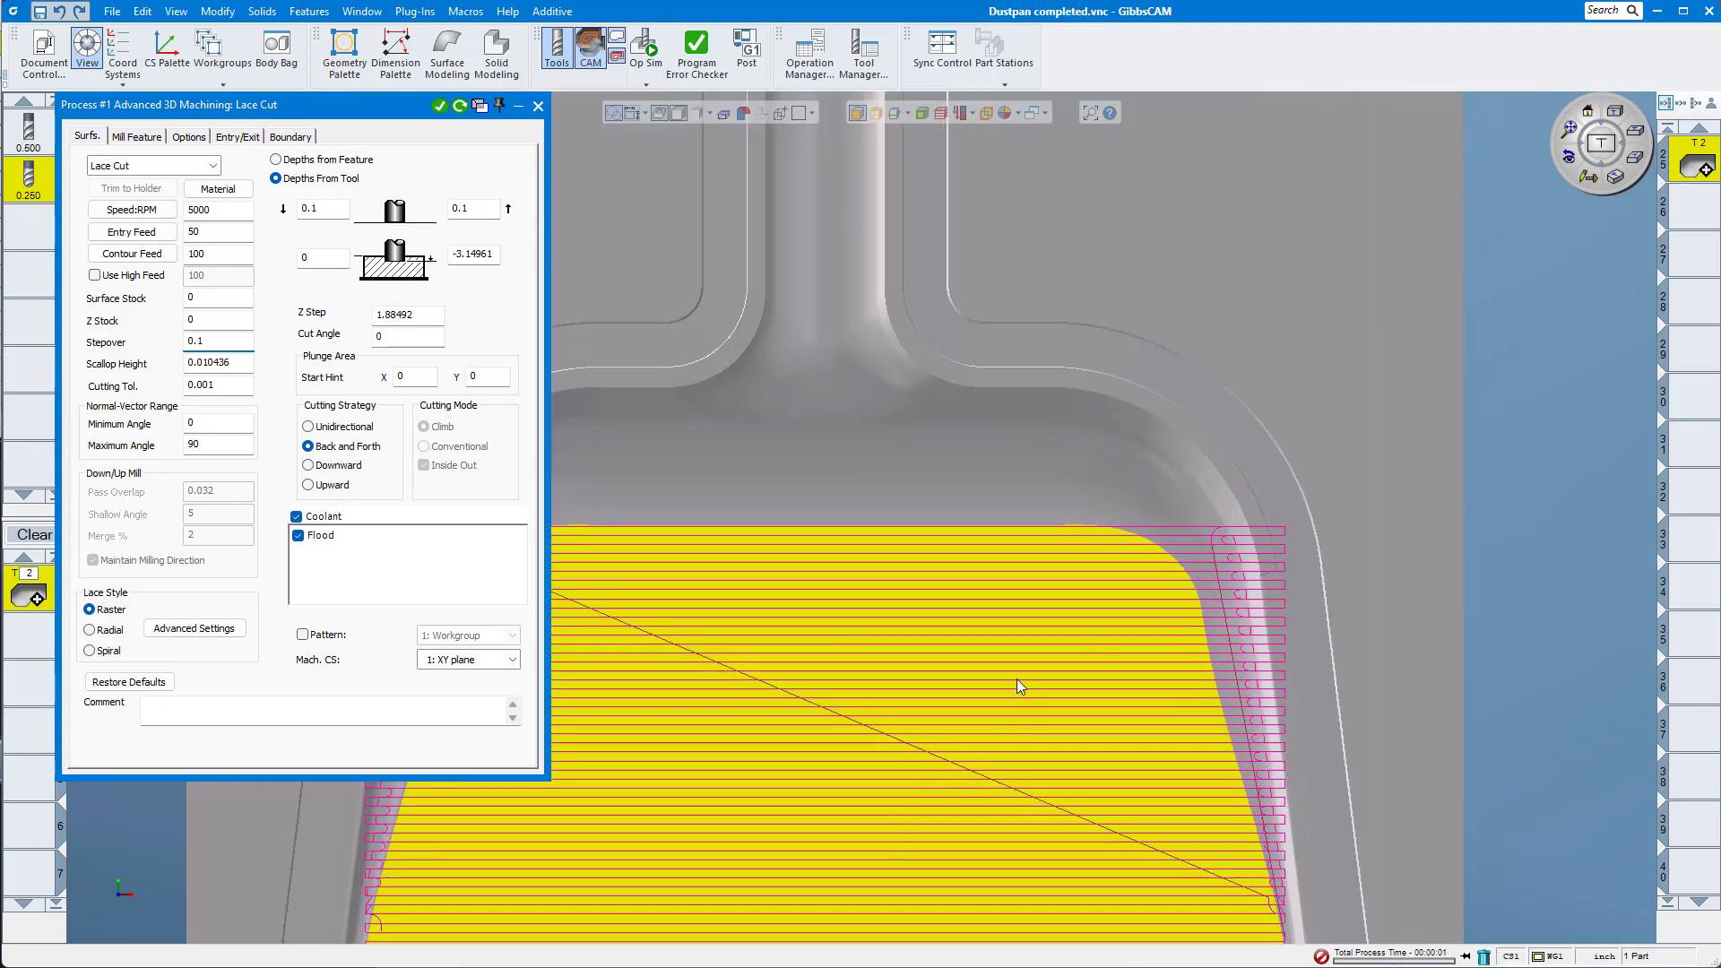
middle_click_drag(998, 714, 1464, 431)
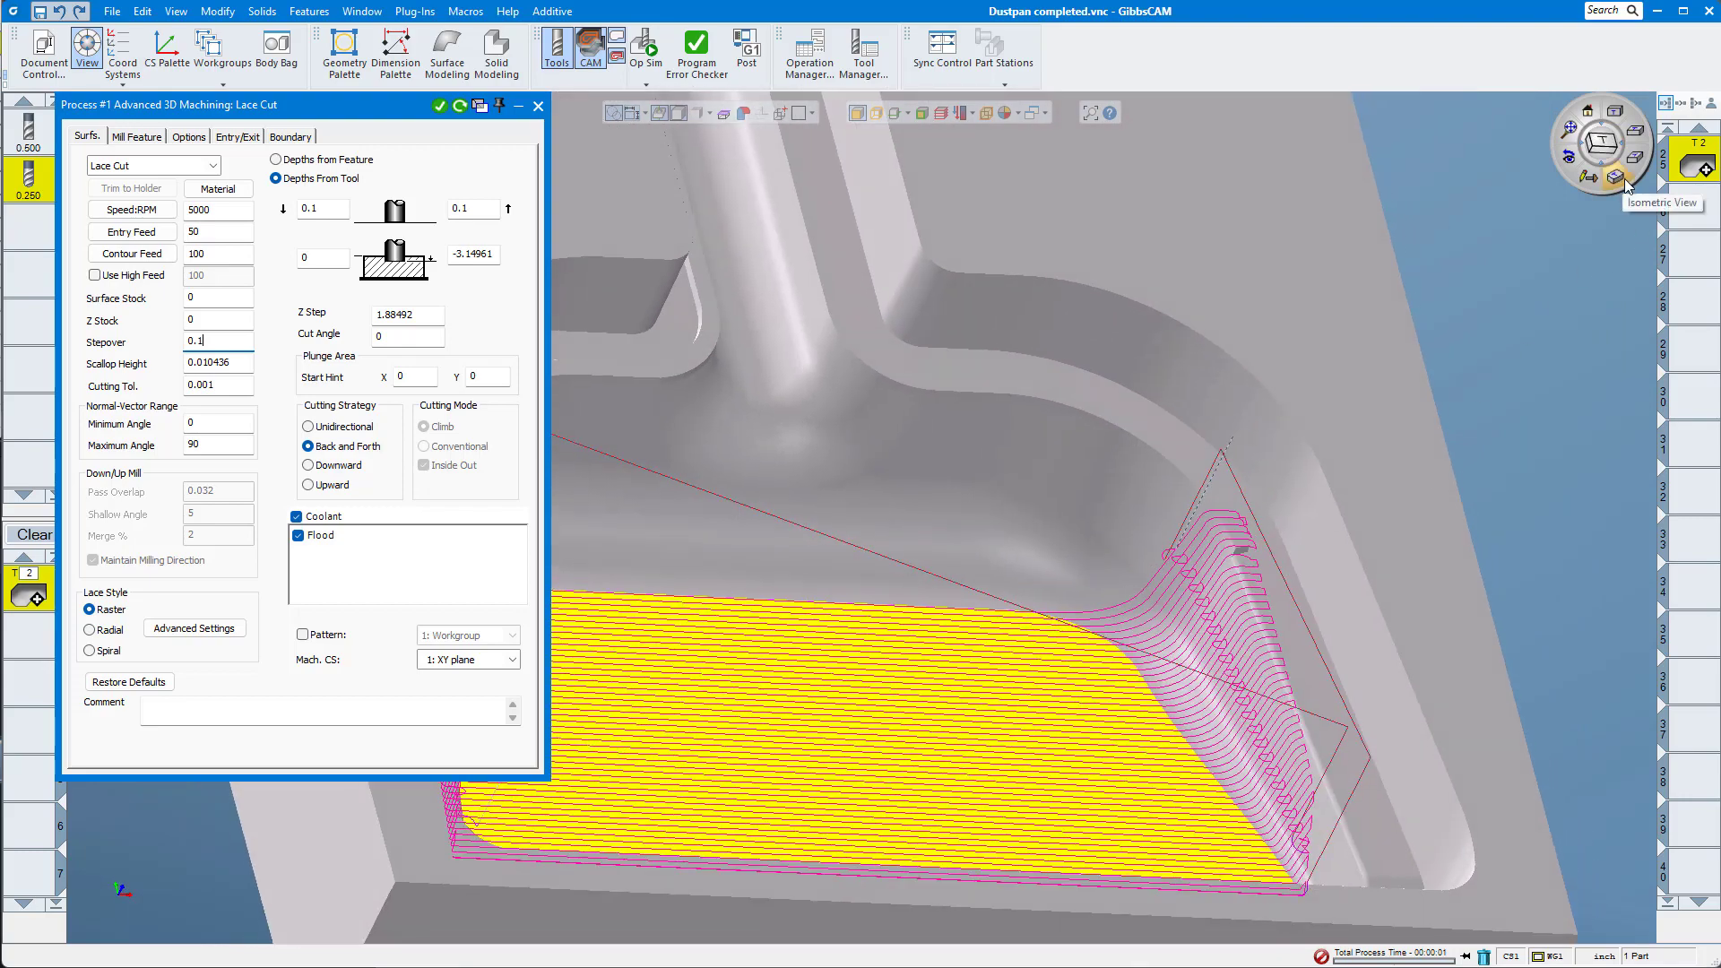
left_click(1602, 142)
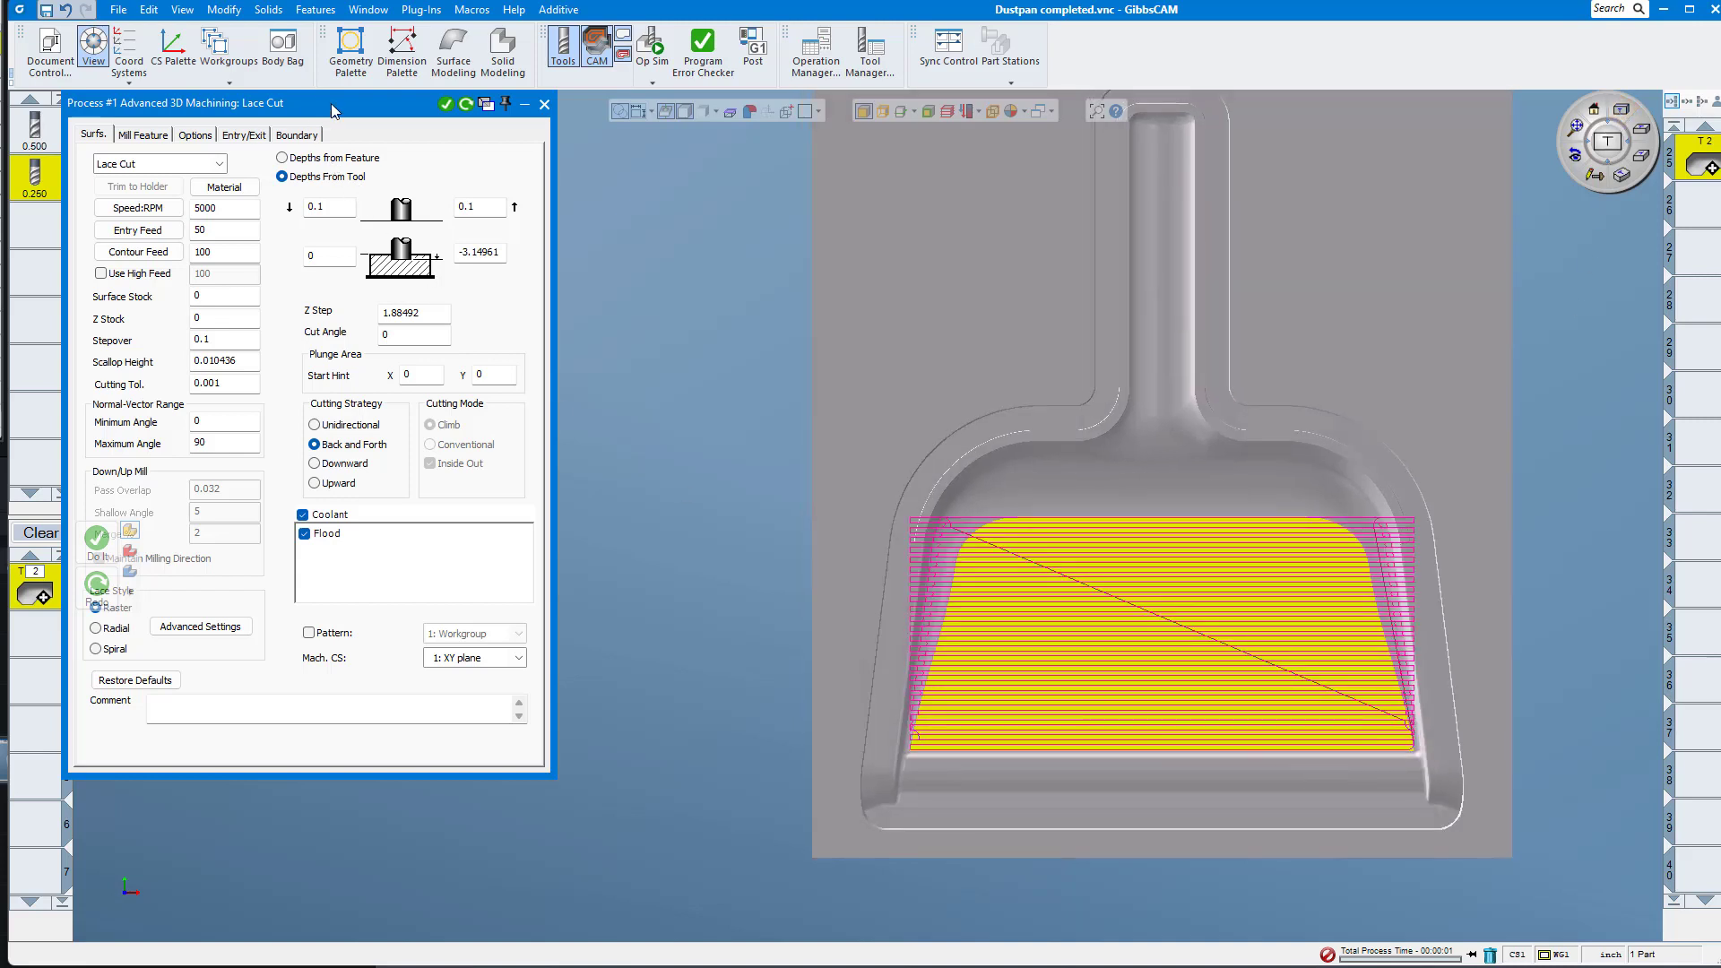
Set the Lace Cut boundary type to Silhouette and regenerate the toolpath on the pan floor.
left_click_drag(334, 110, 487, 182)
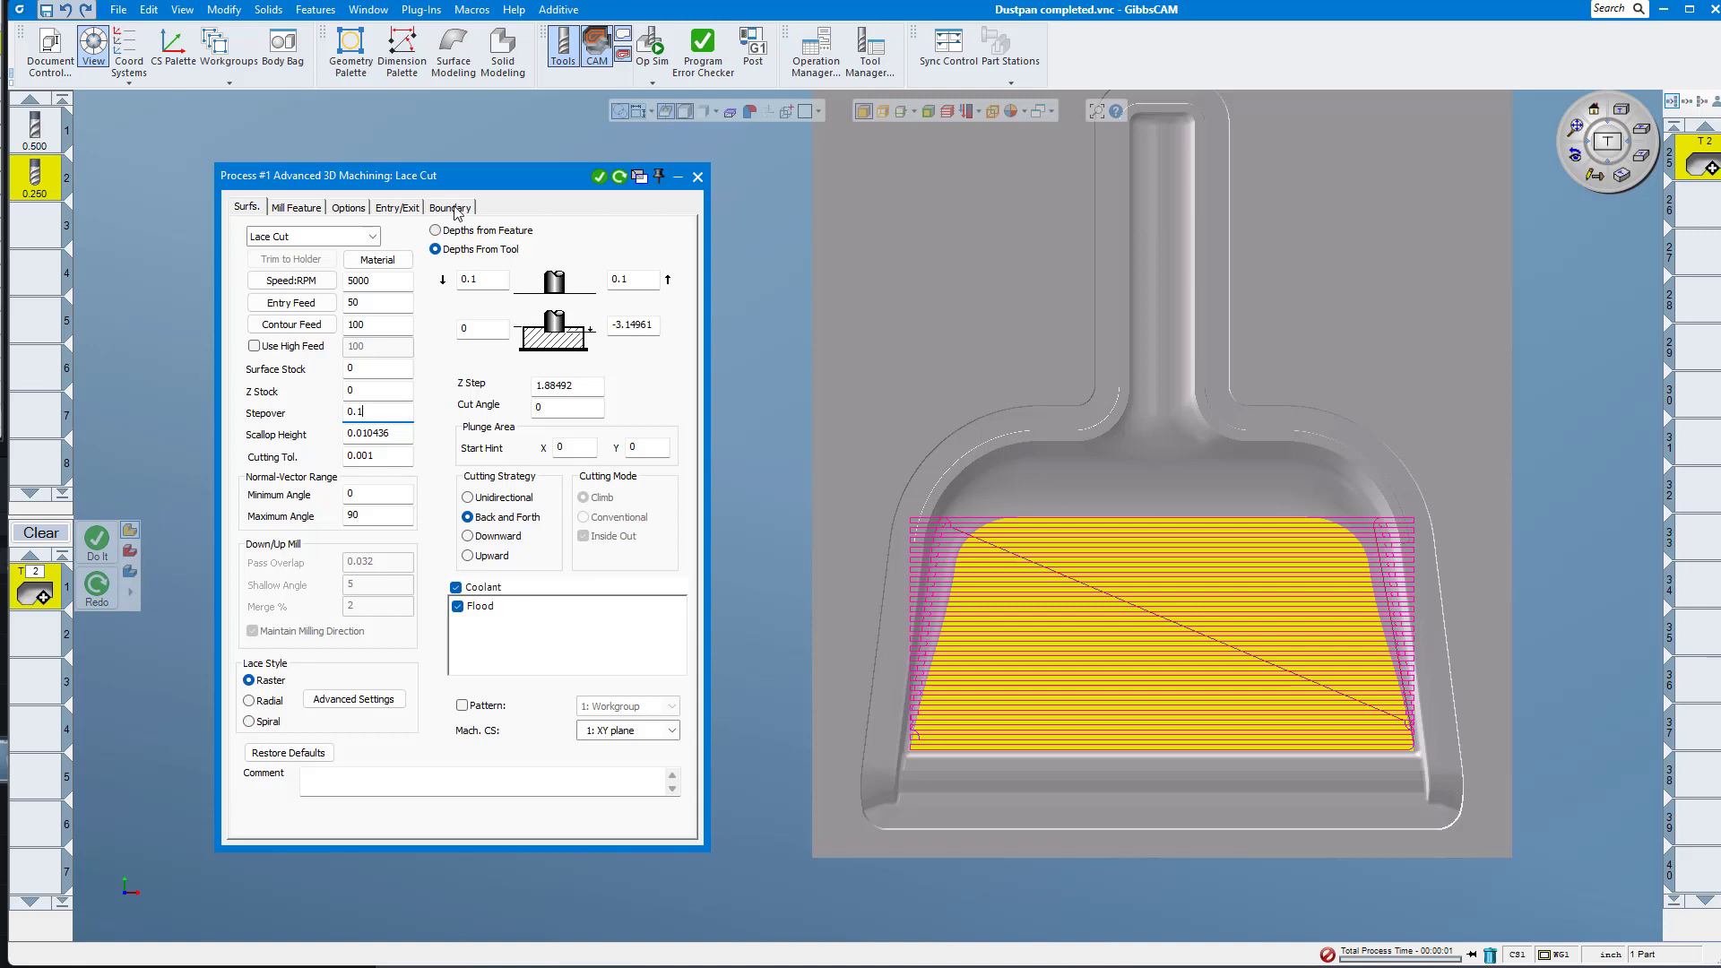
left_click(450, 208)
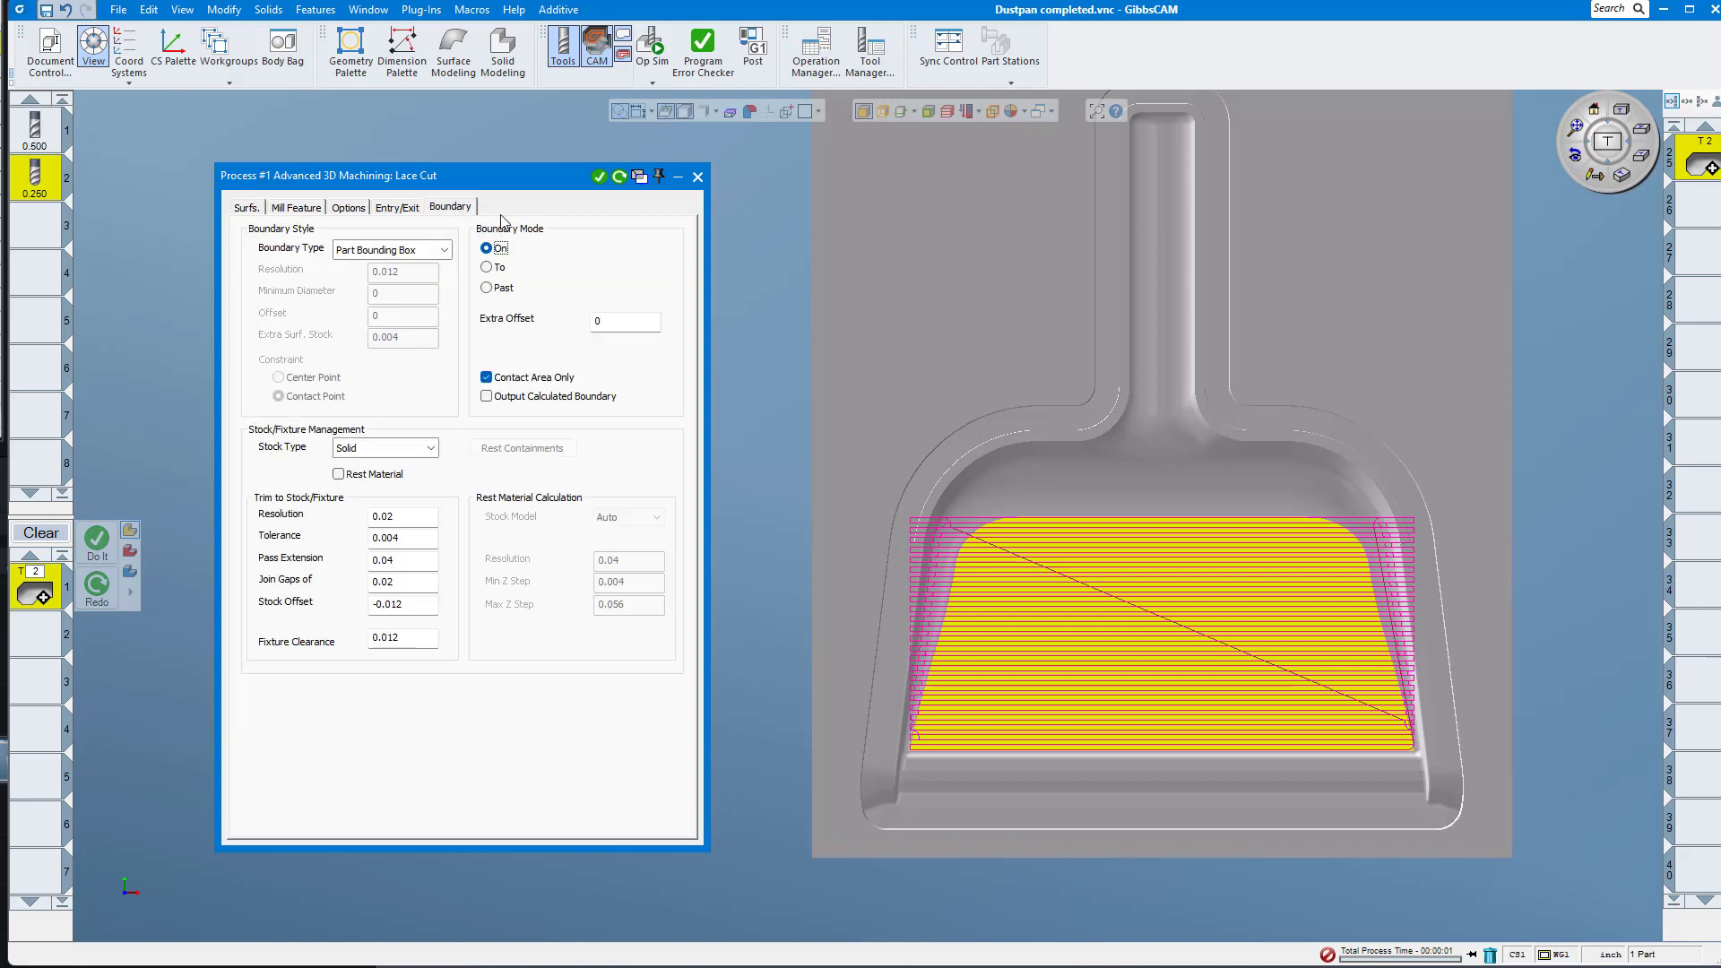
left_click_drag(534, 188, 627, 176)
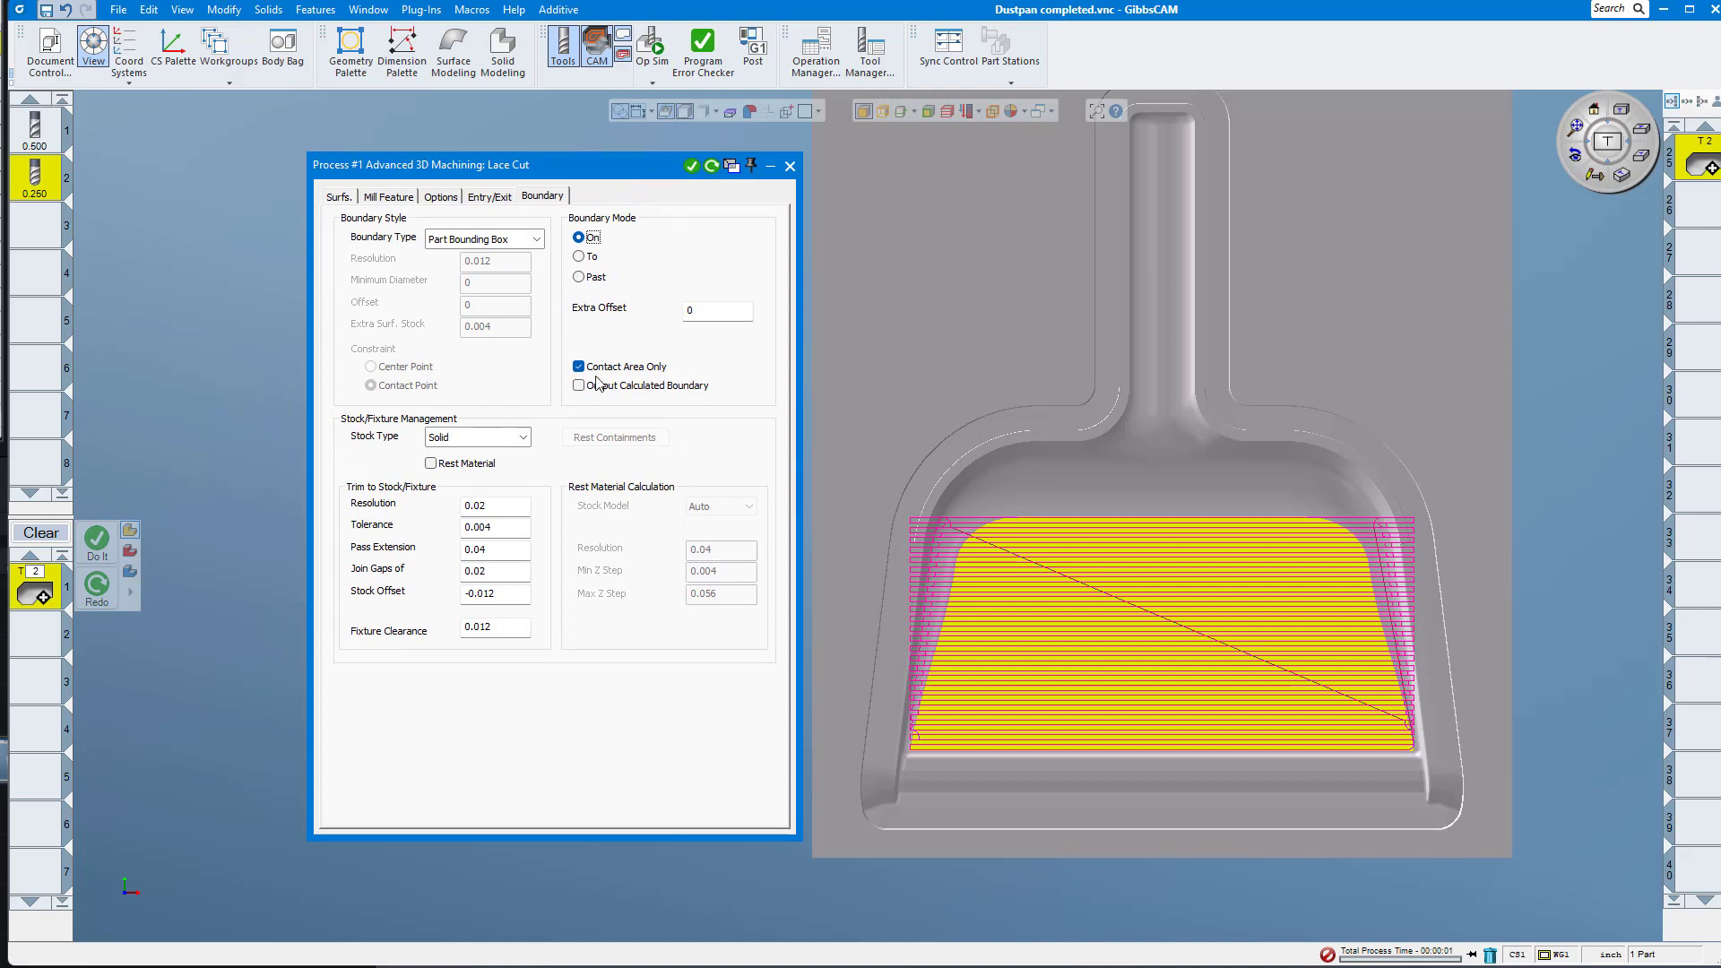
left_click(536, 240)
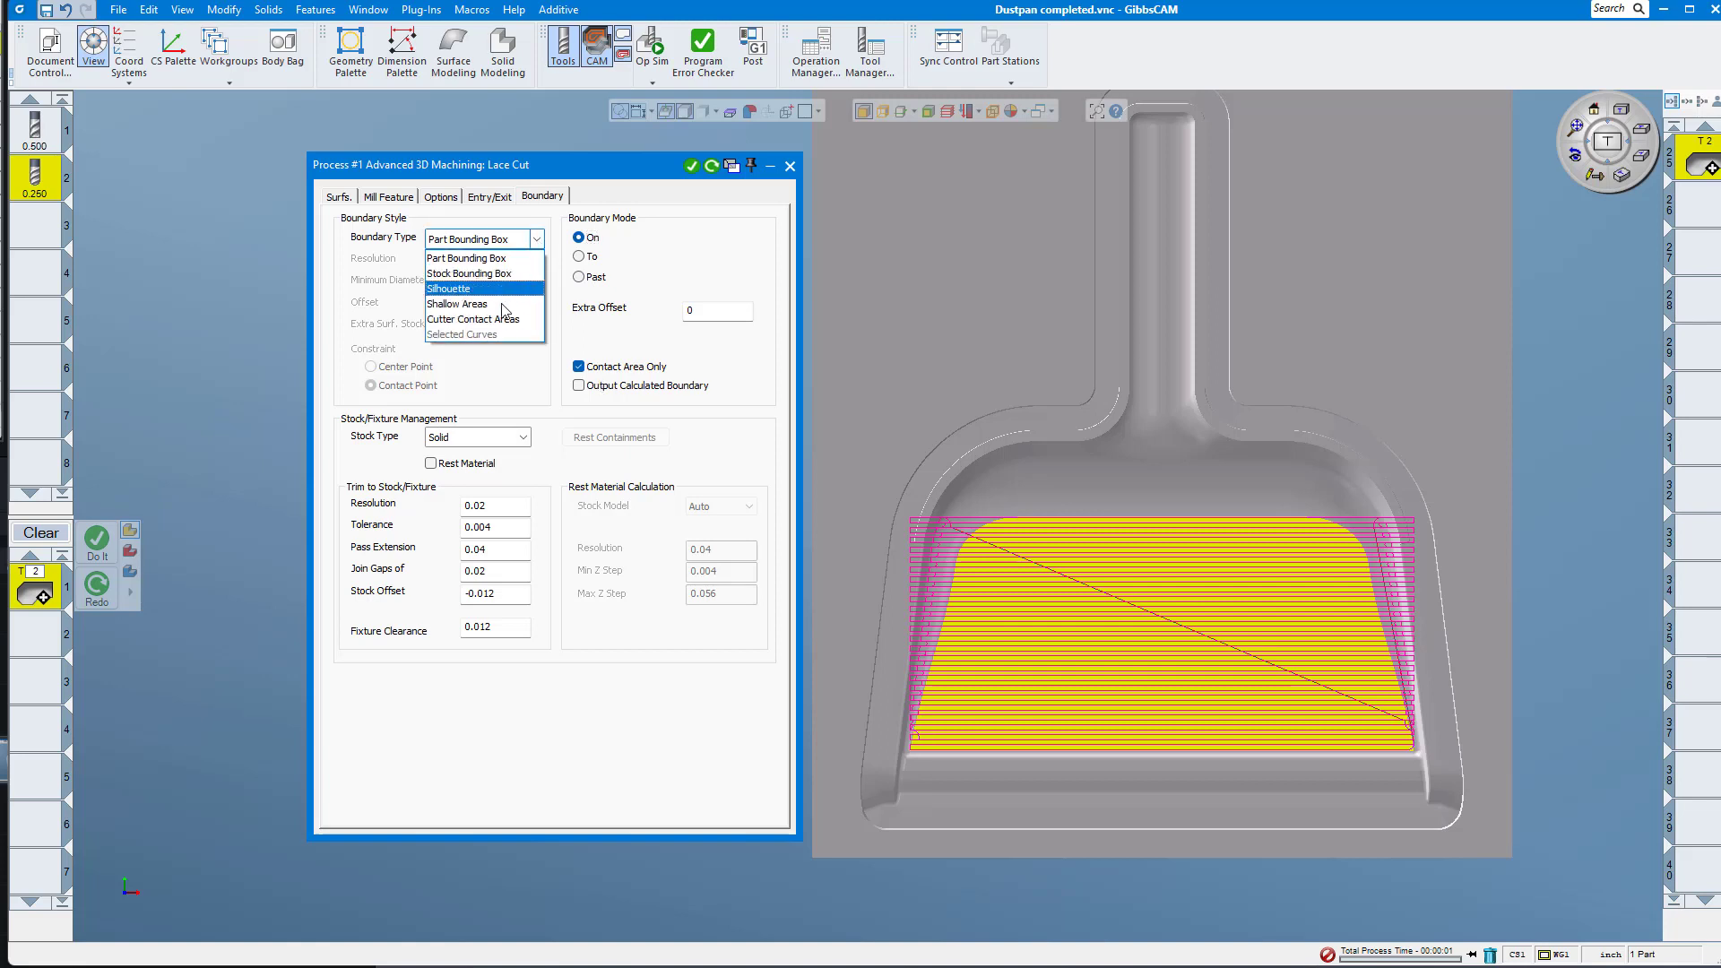
left_click(507, 289)
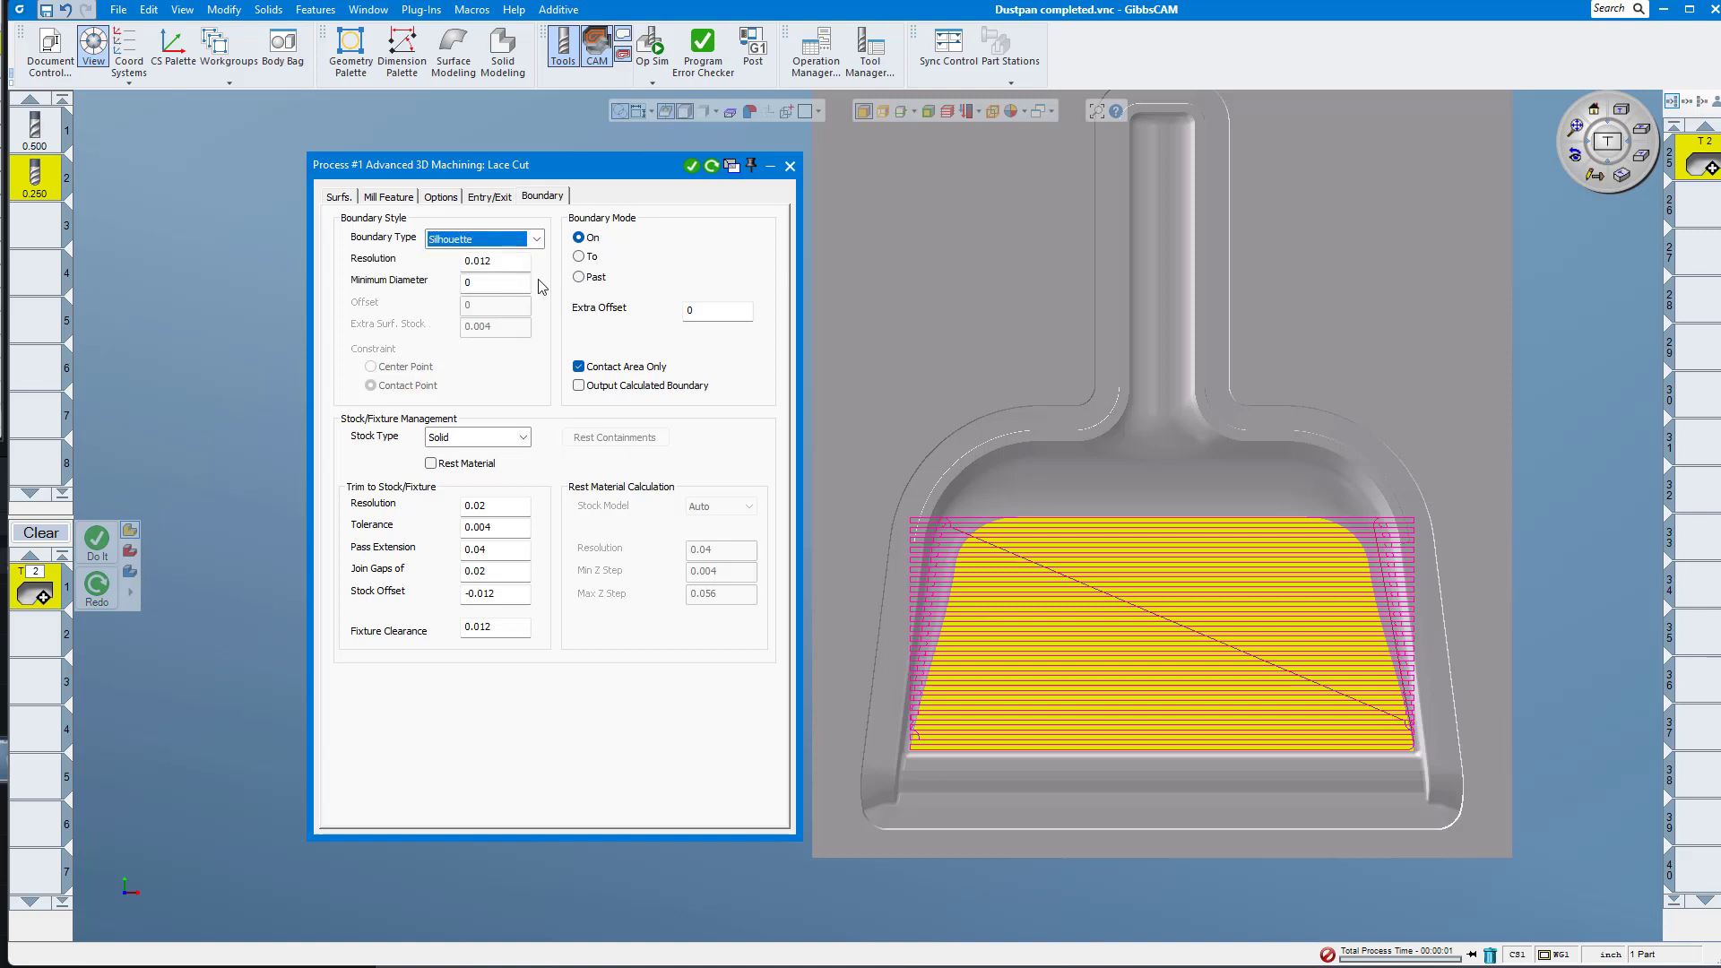
left_click(712, 168)
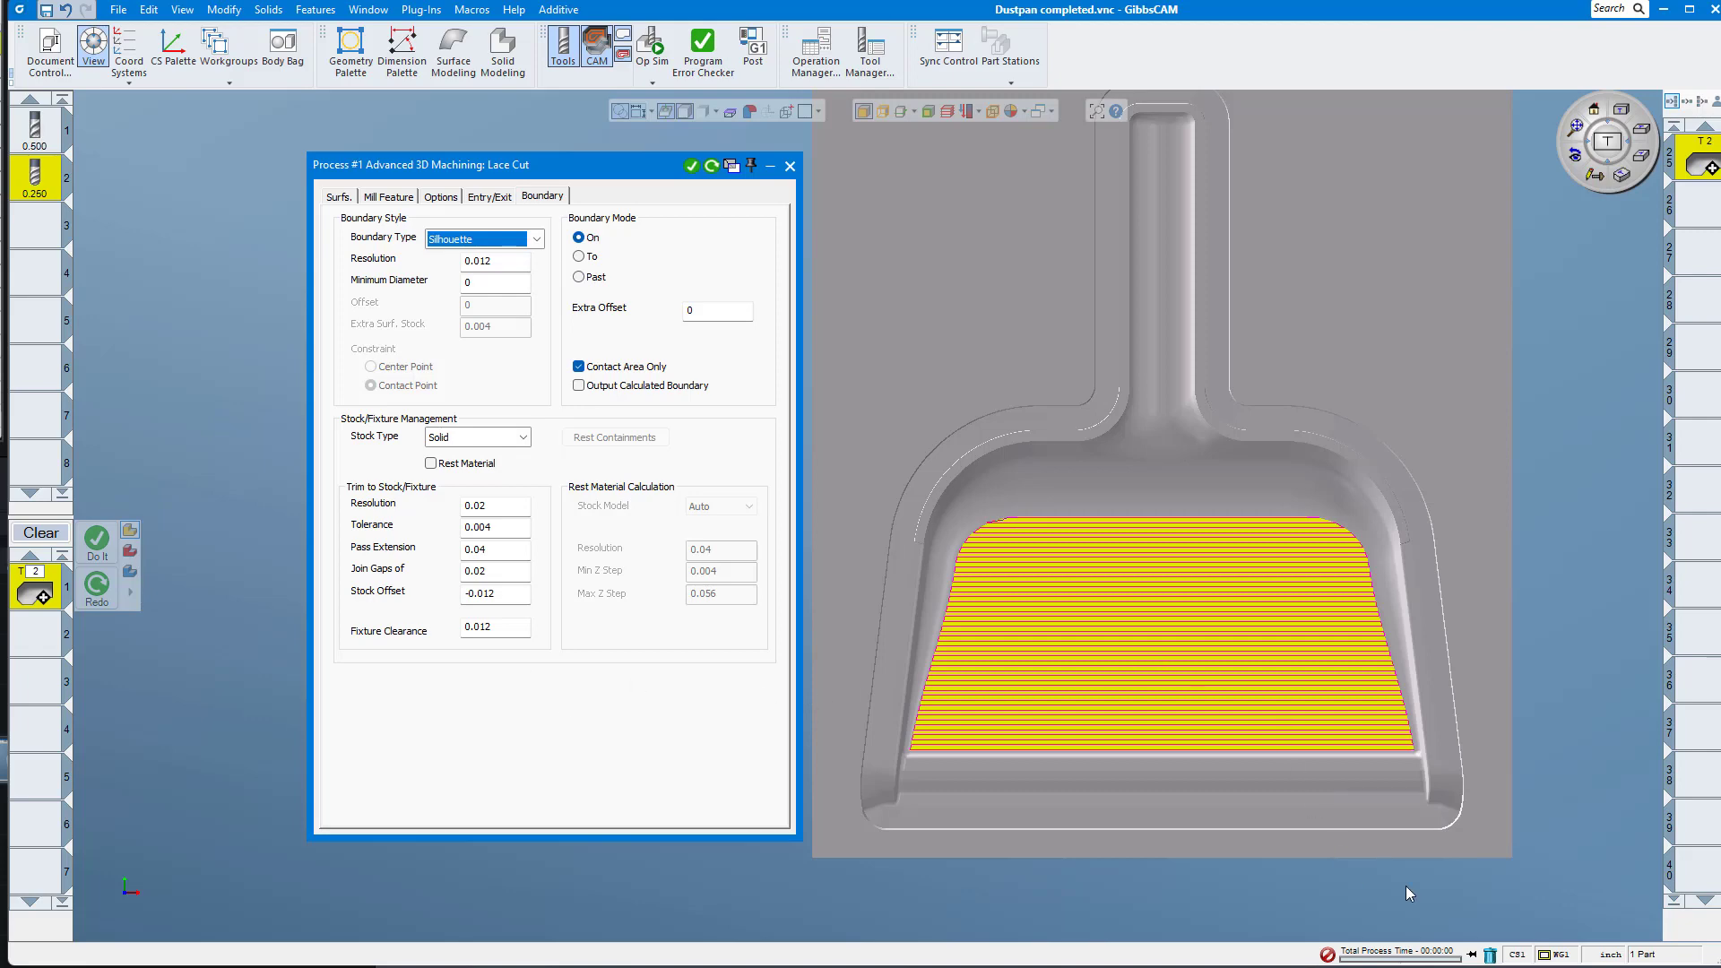
middle_click_drag(1345, 852, 788, 923)
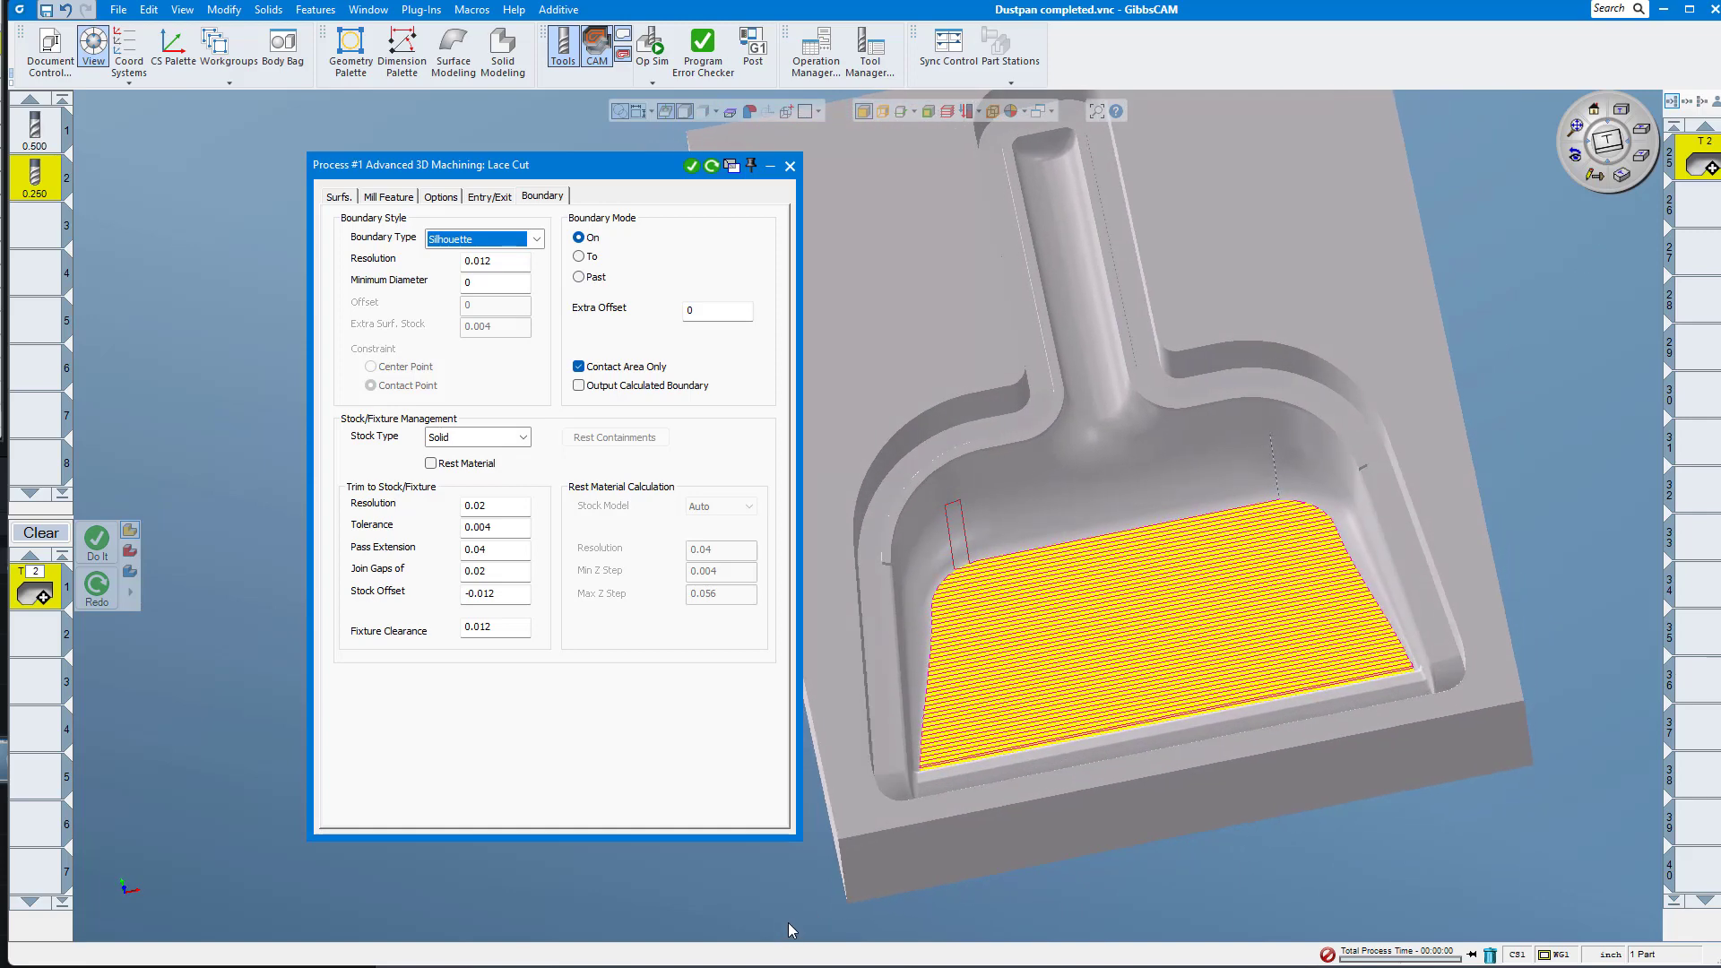
left_click(1618, 130)
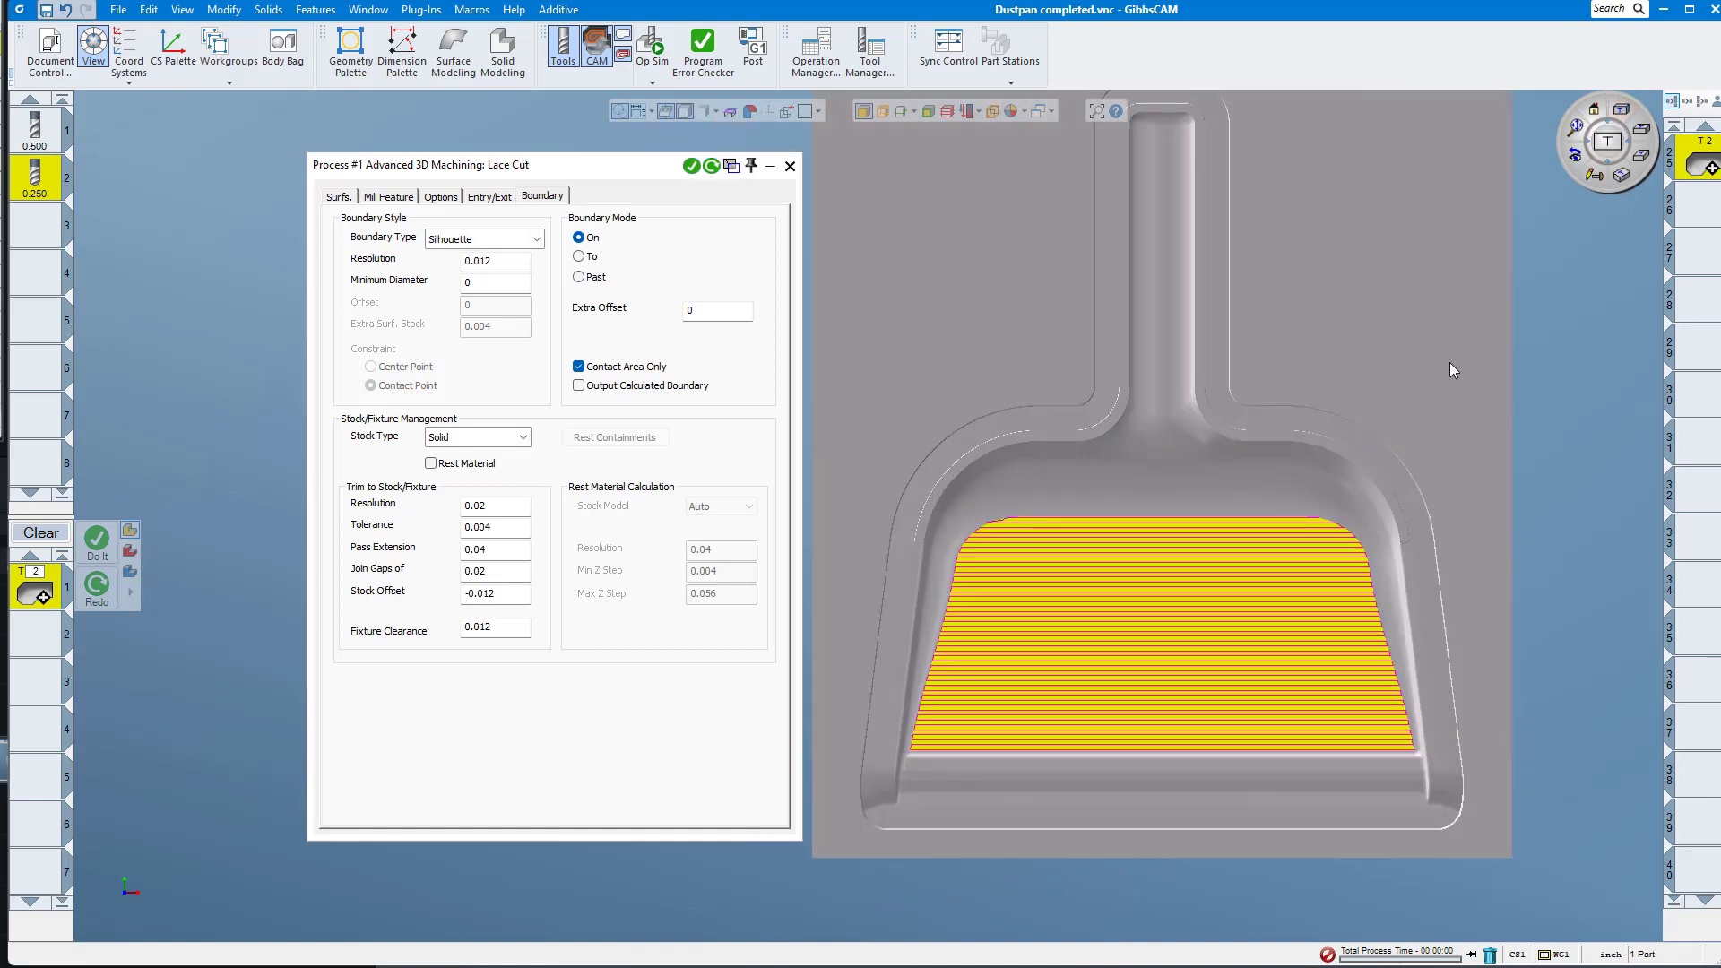
left_click(1622, 176)
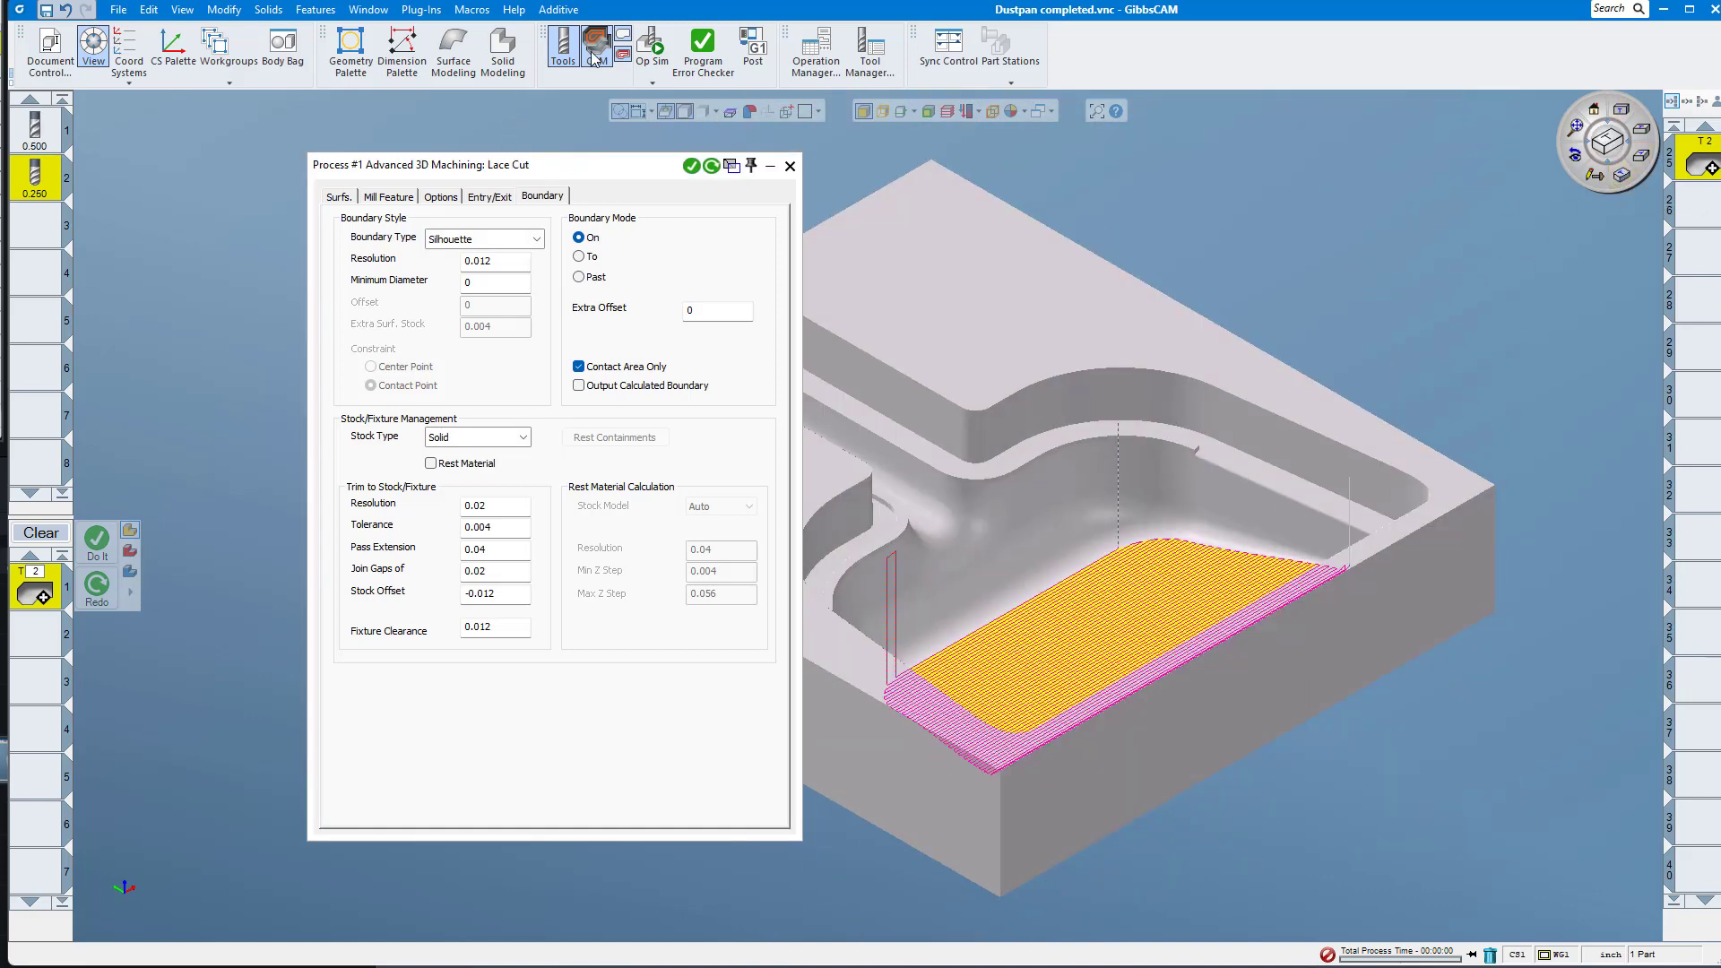
Simulate the Lace Cut operation with Op Sim, then rewind and replay it.
left_click(652, 43)
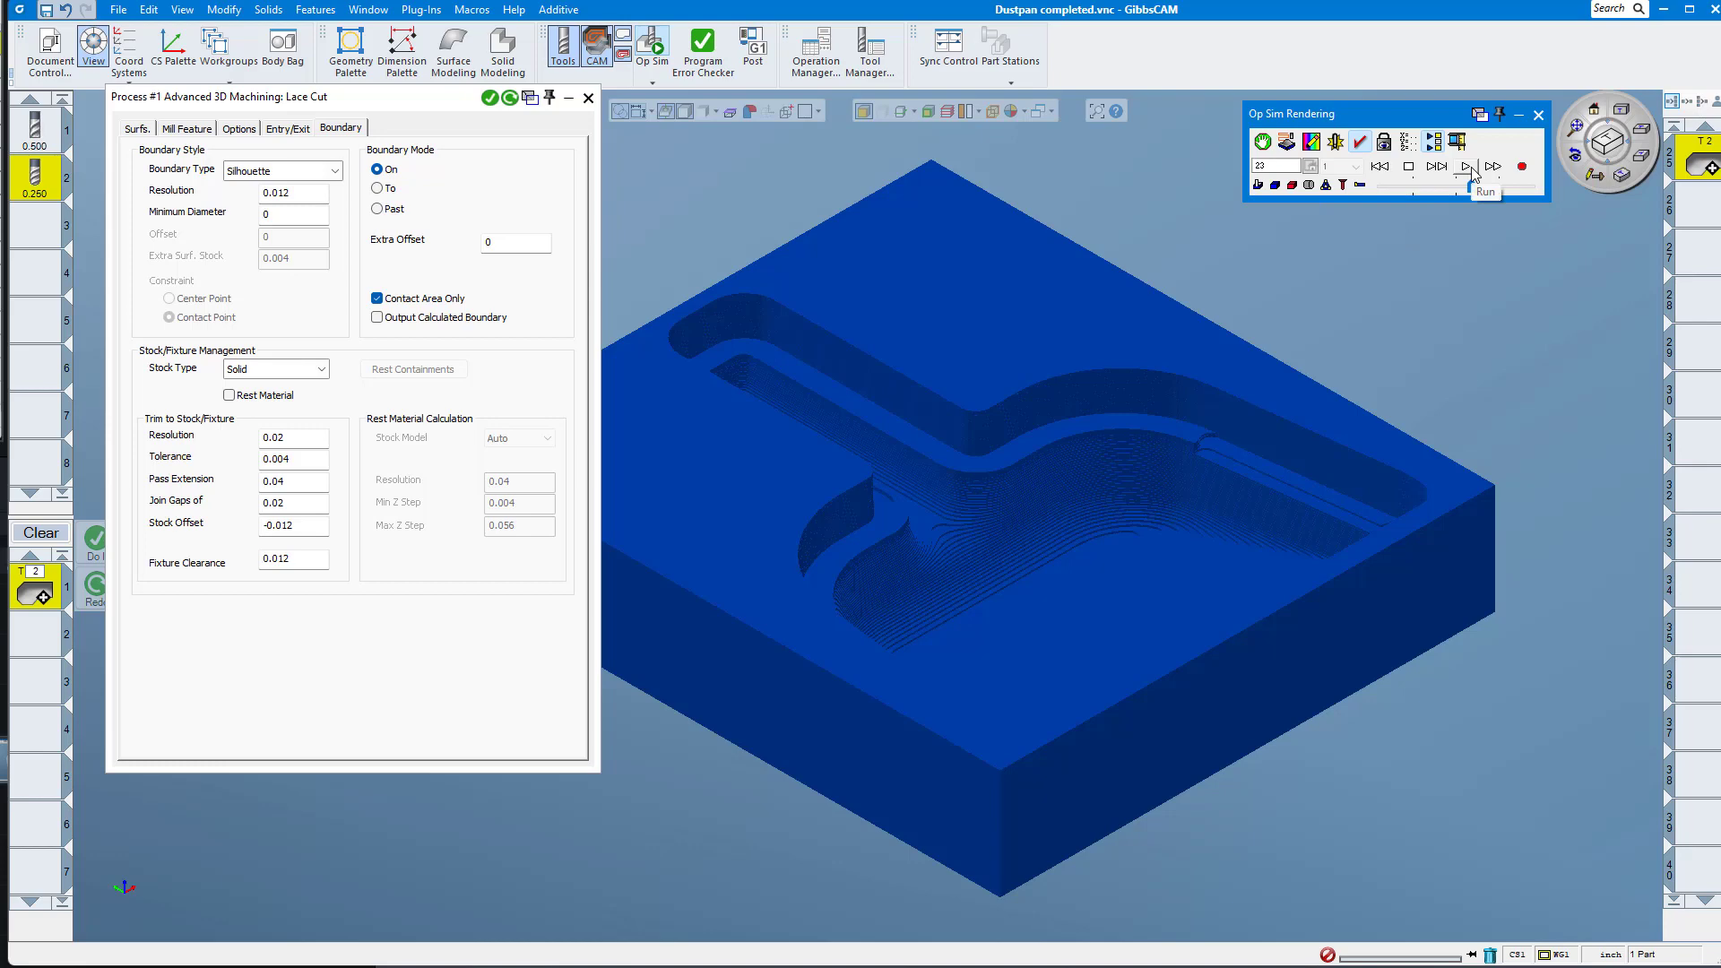
scroll(1081, 525, "up", 5)
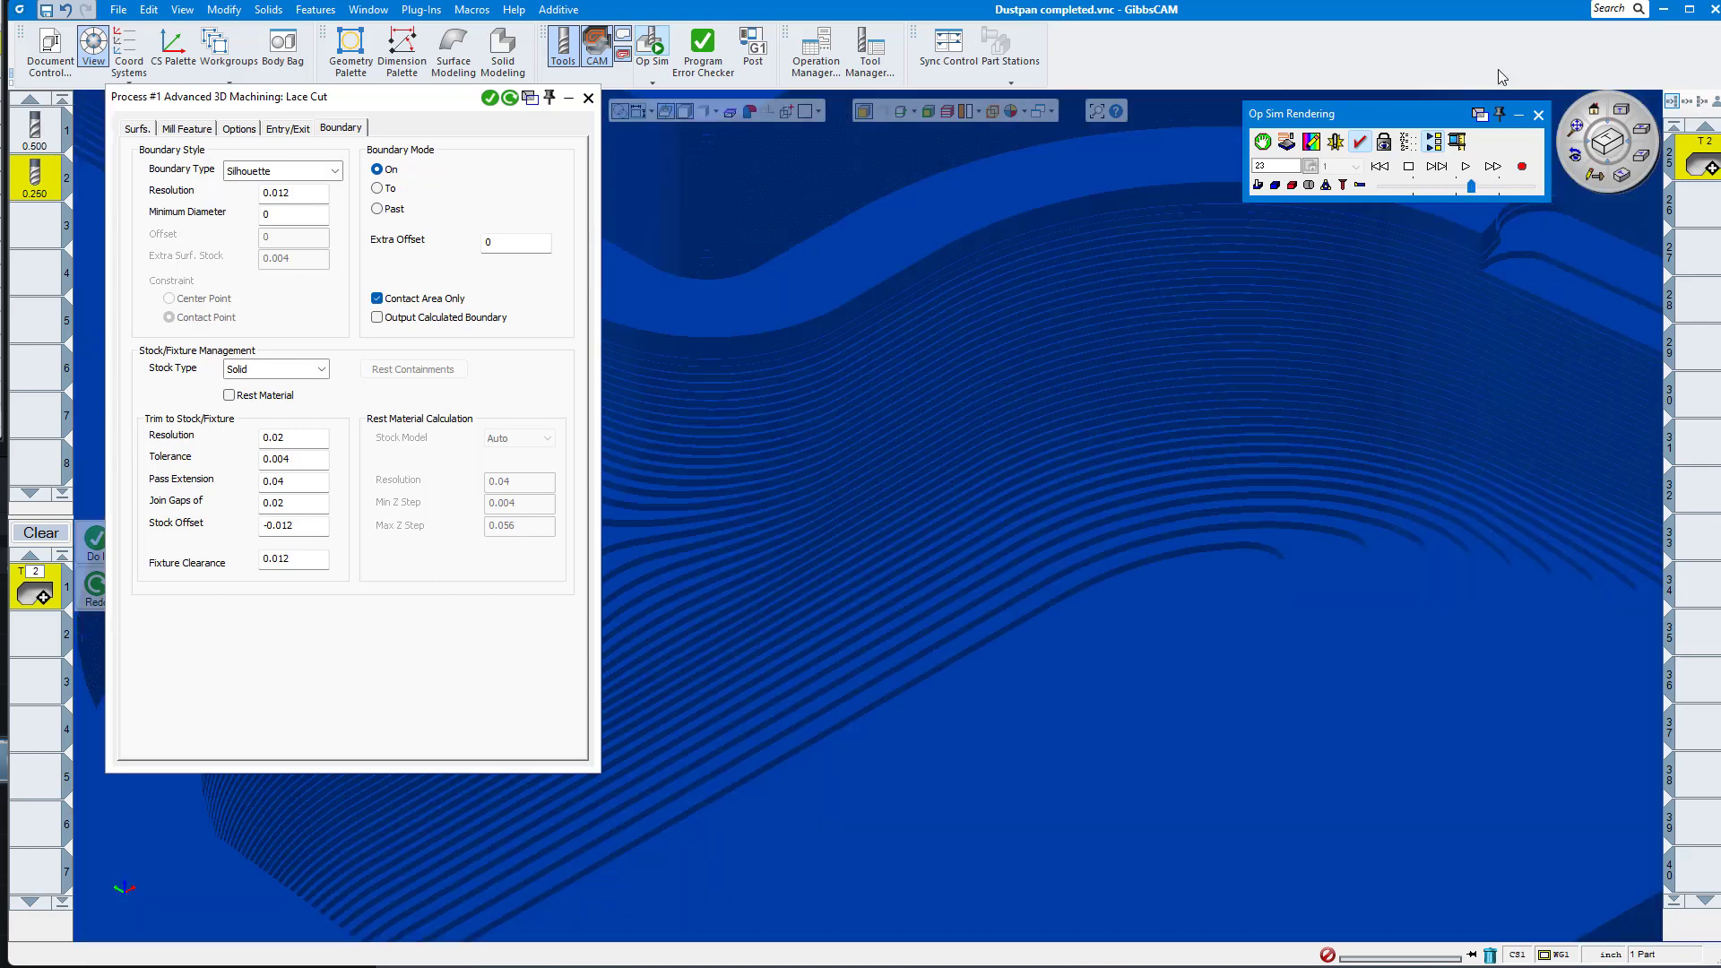
scroll(1227, 585, "down", 5)
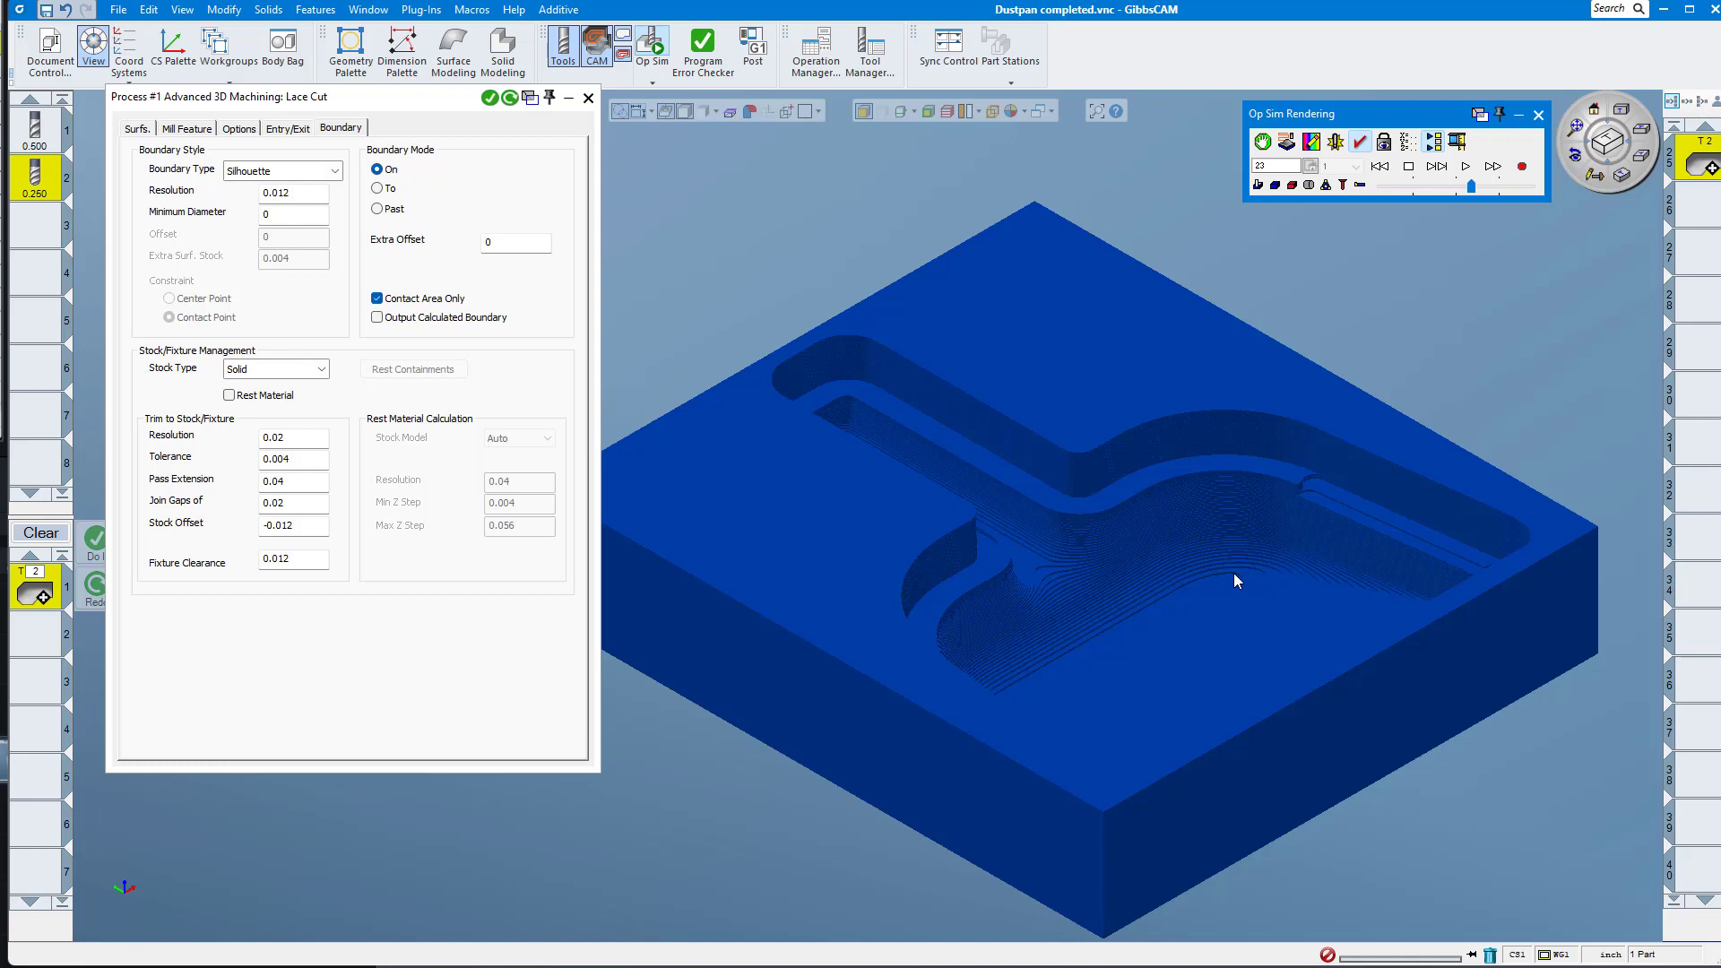
left_click(1467, 167)
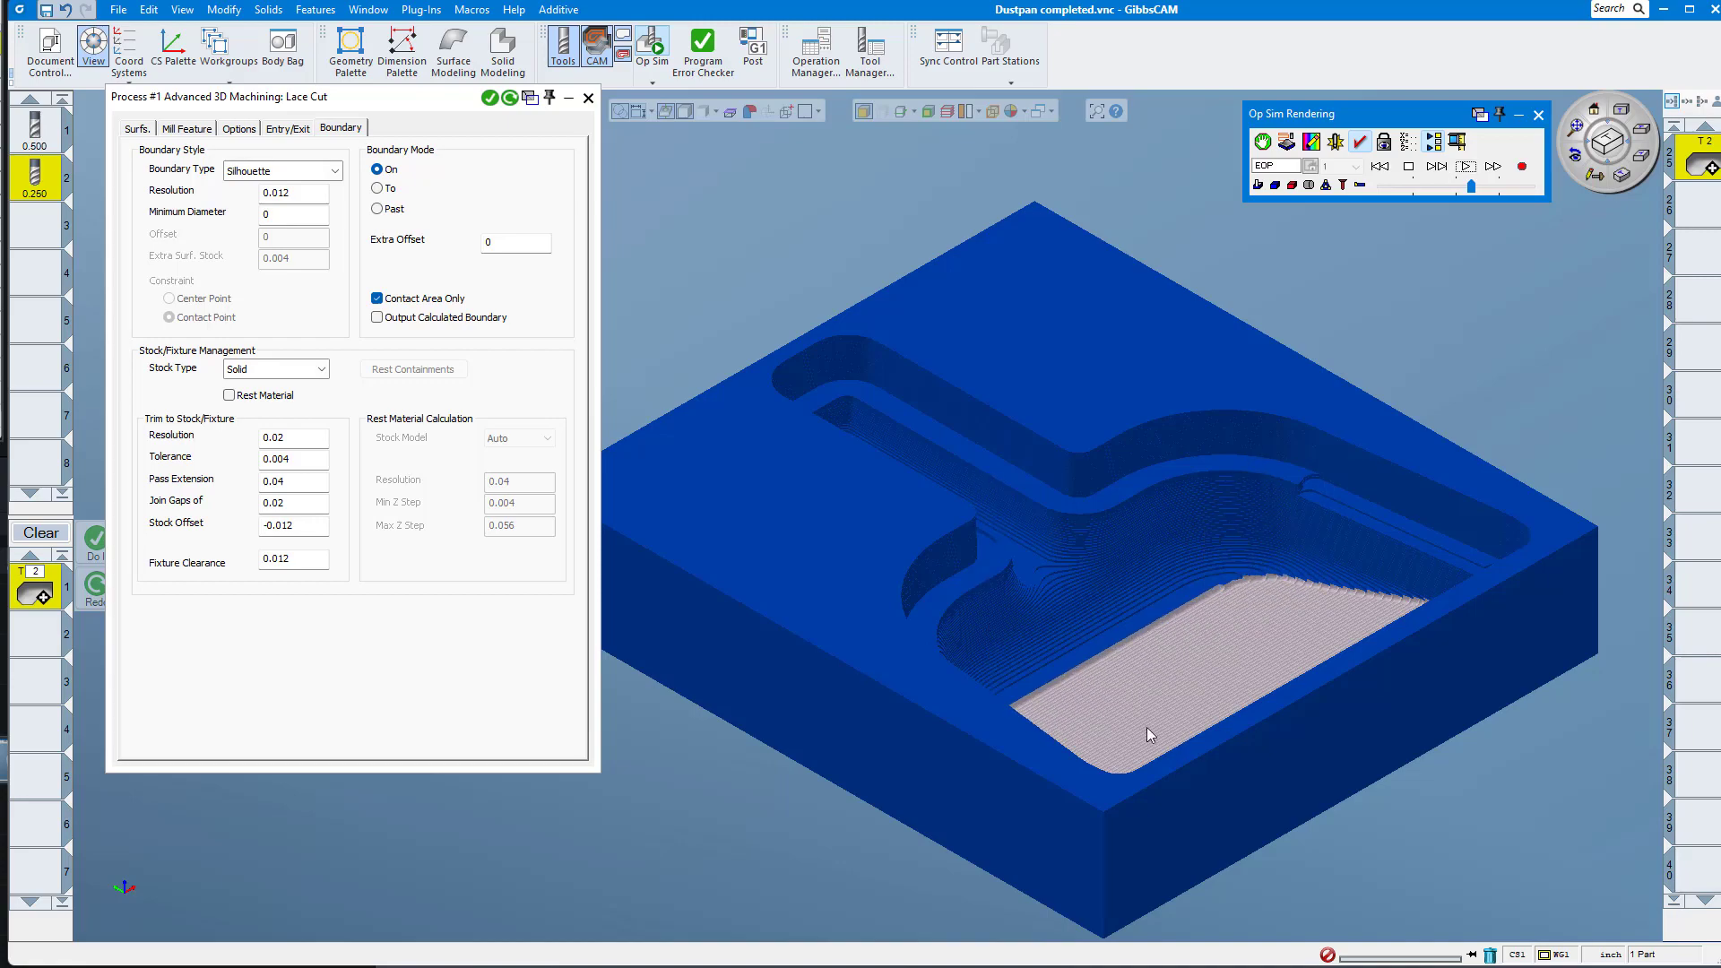
scroll(1214, 697, "up", 8)
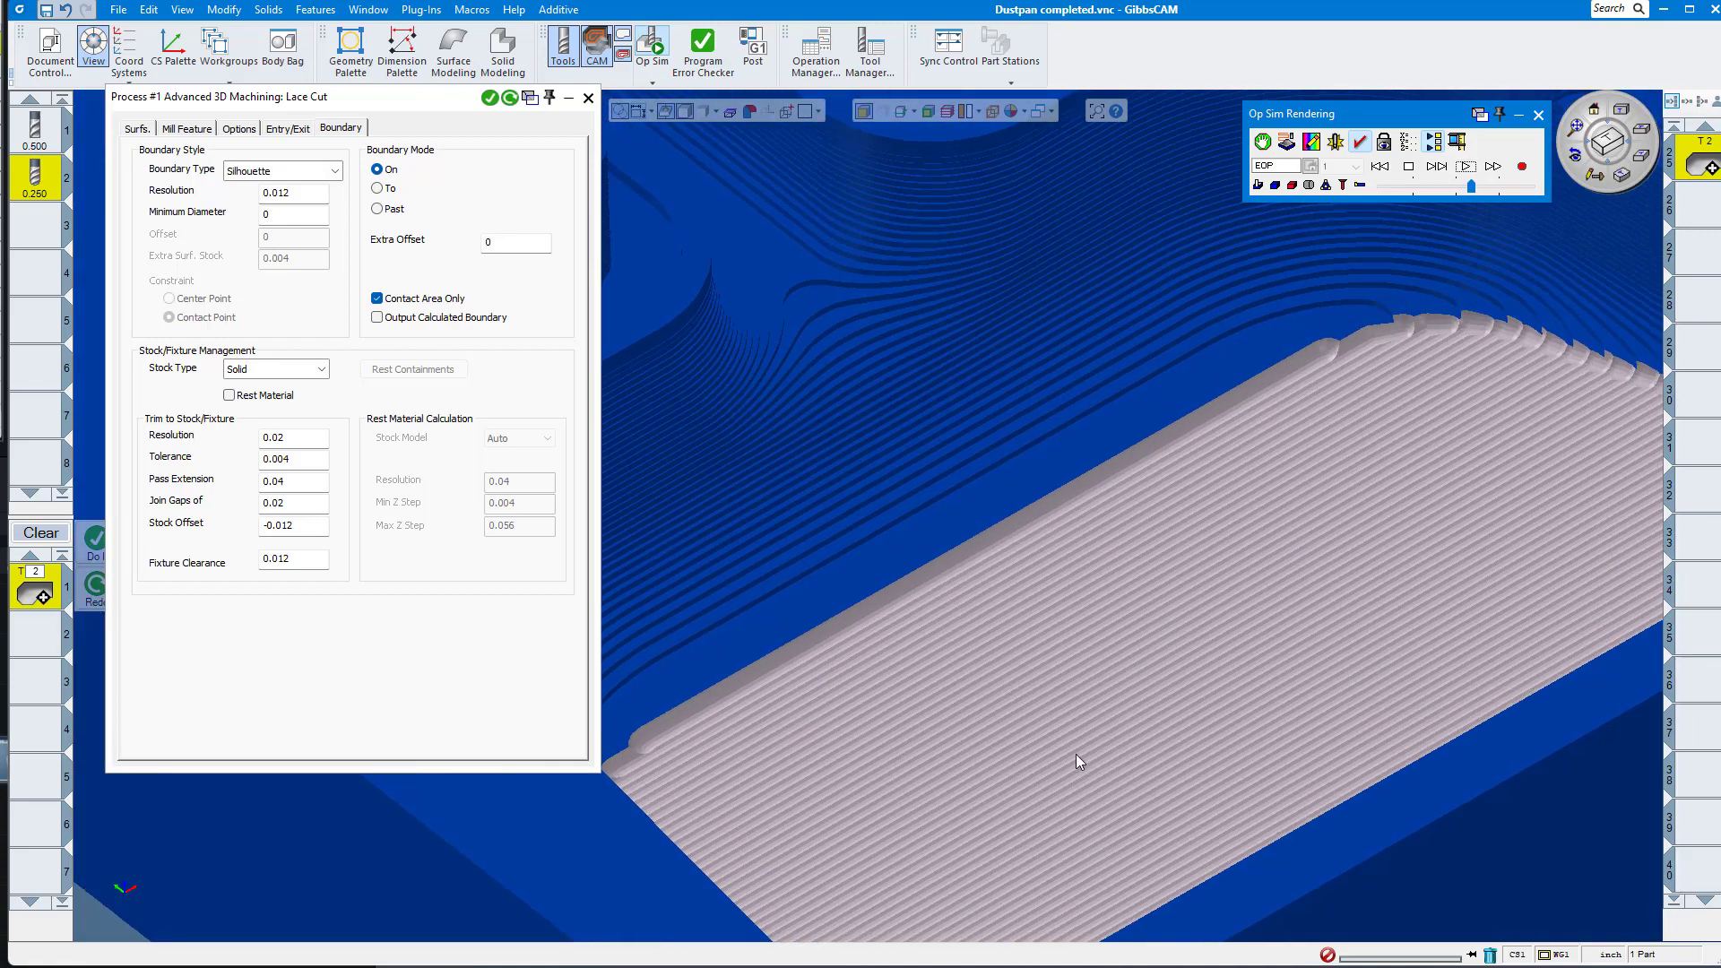
middle_click_drag(884, 868, 664, 794)
key("Home")
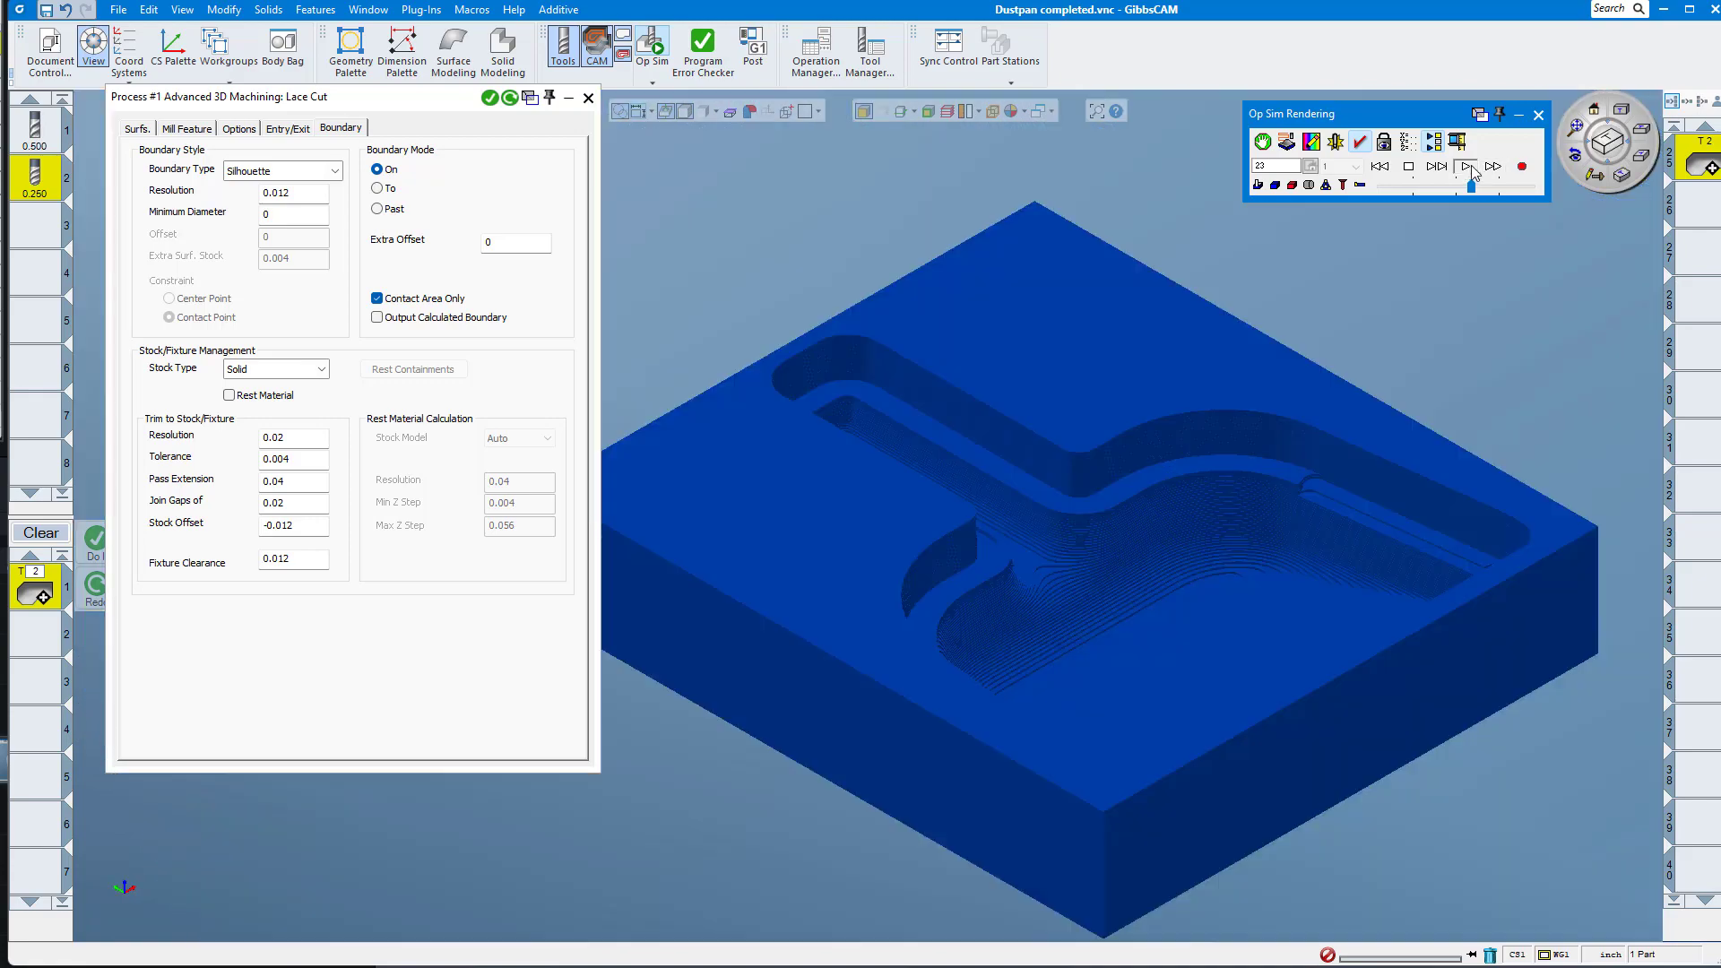
left_click(1467, 167)
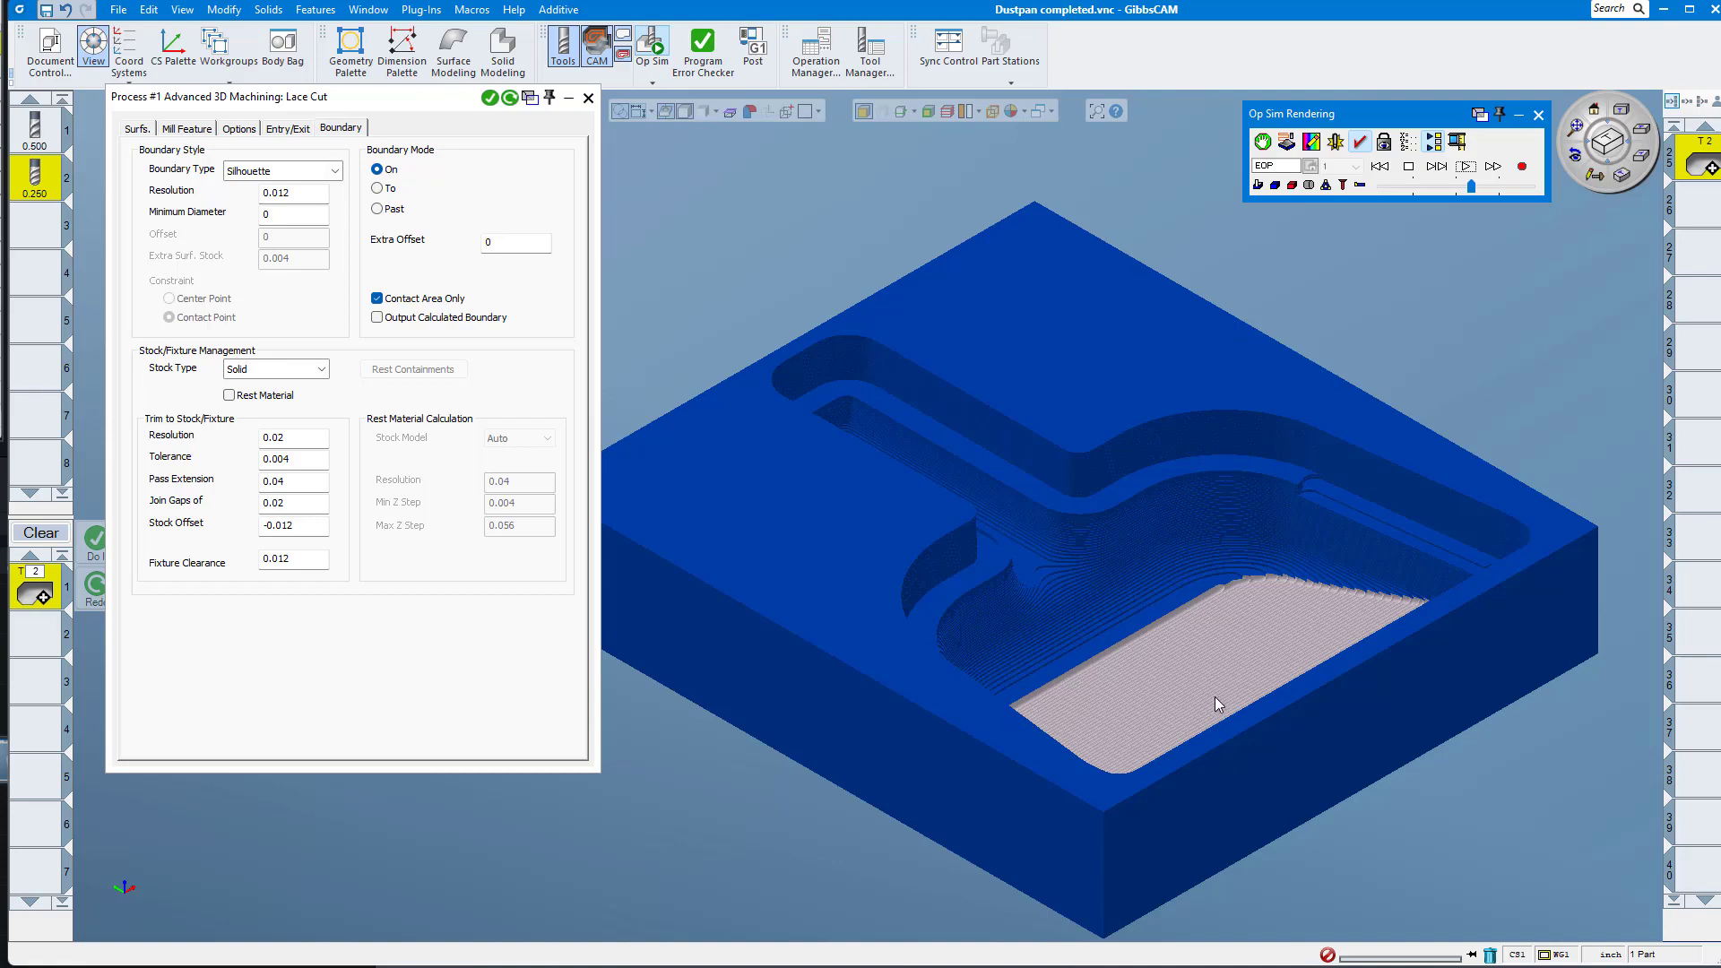
Examine the simulated pan floor up close for the scallops between passes and the finish along the curved edge.
scroll(1214, 696, "up", 5)
middle_click_drag(1156, 623, 966, 693)
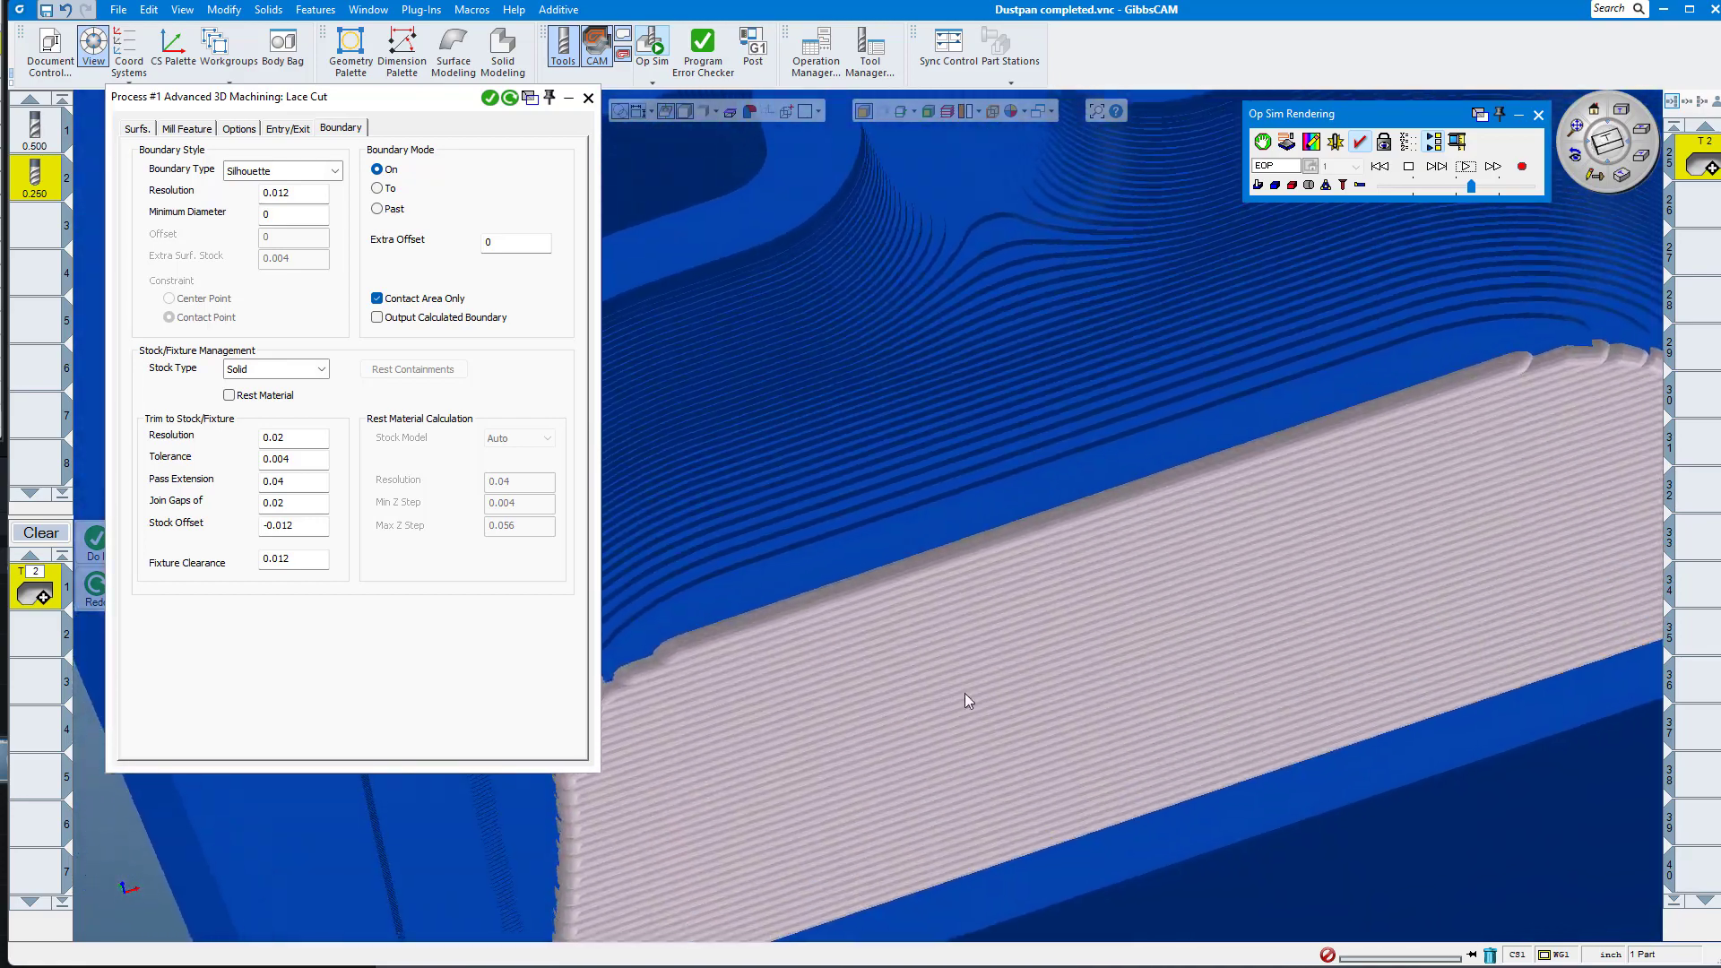
scroll(1264, 696, "down", 5)
middle_click_drag(1257, 695, 1565, 376)
middle_click_drag(1224, 868, 1374, 606)
scroll(1368, 599, "up", 10)
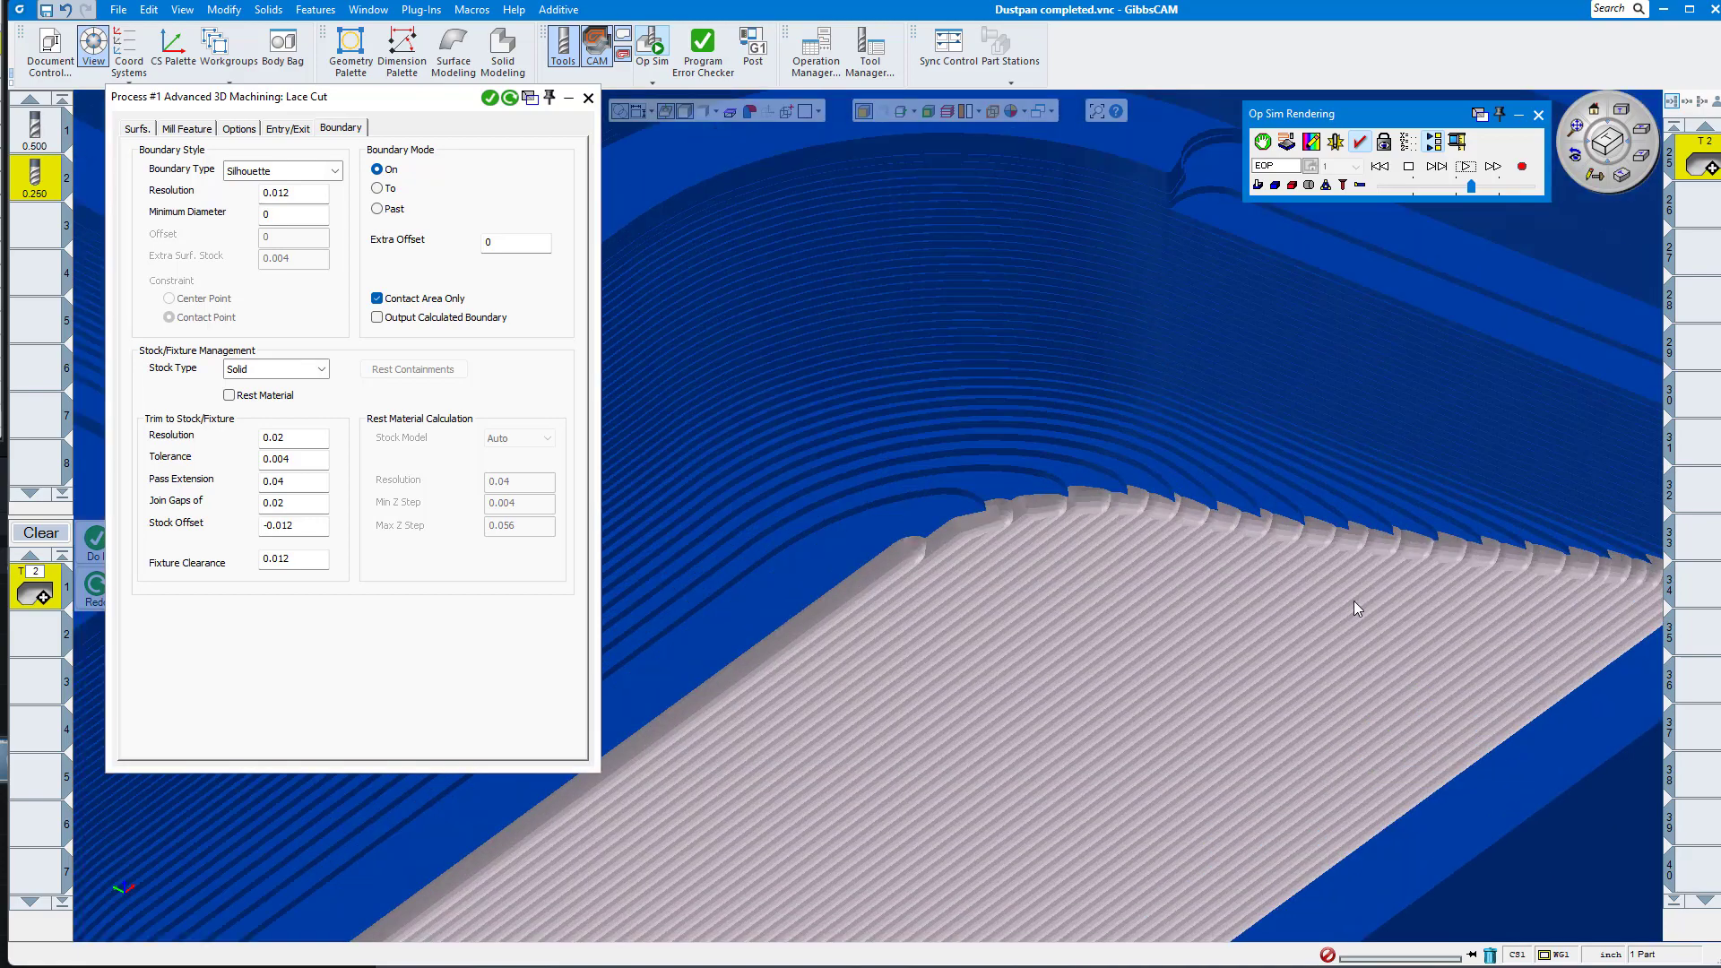
scroll(1228, 511, "up", 2)
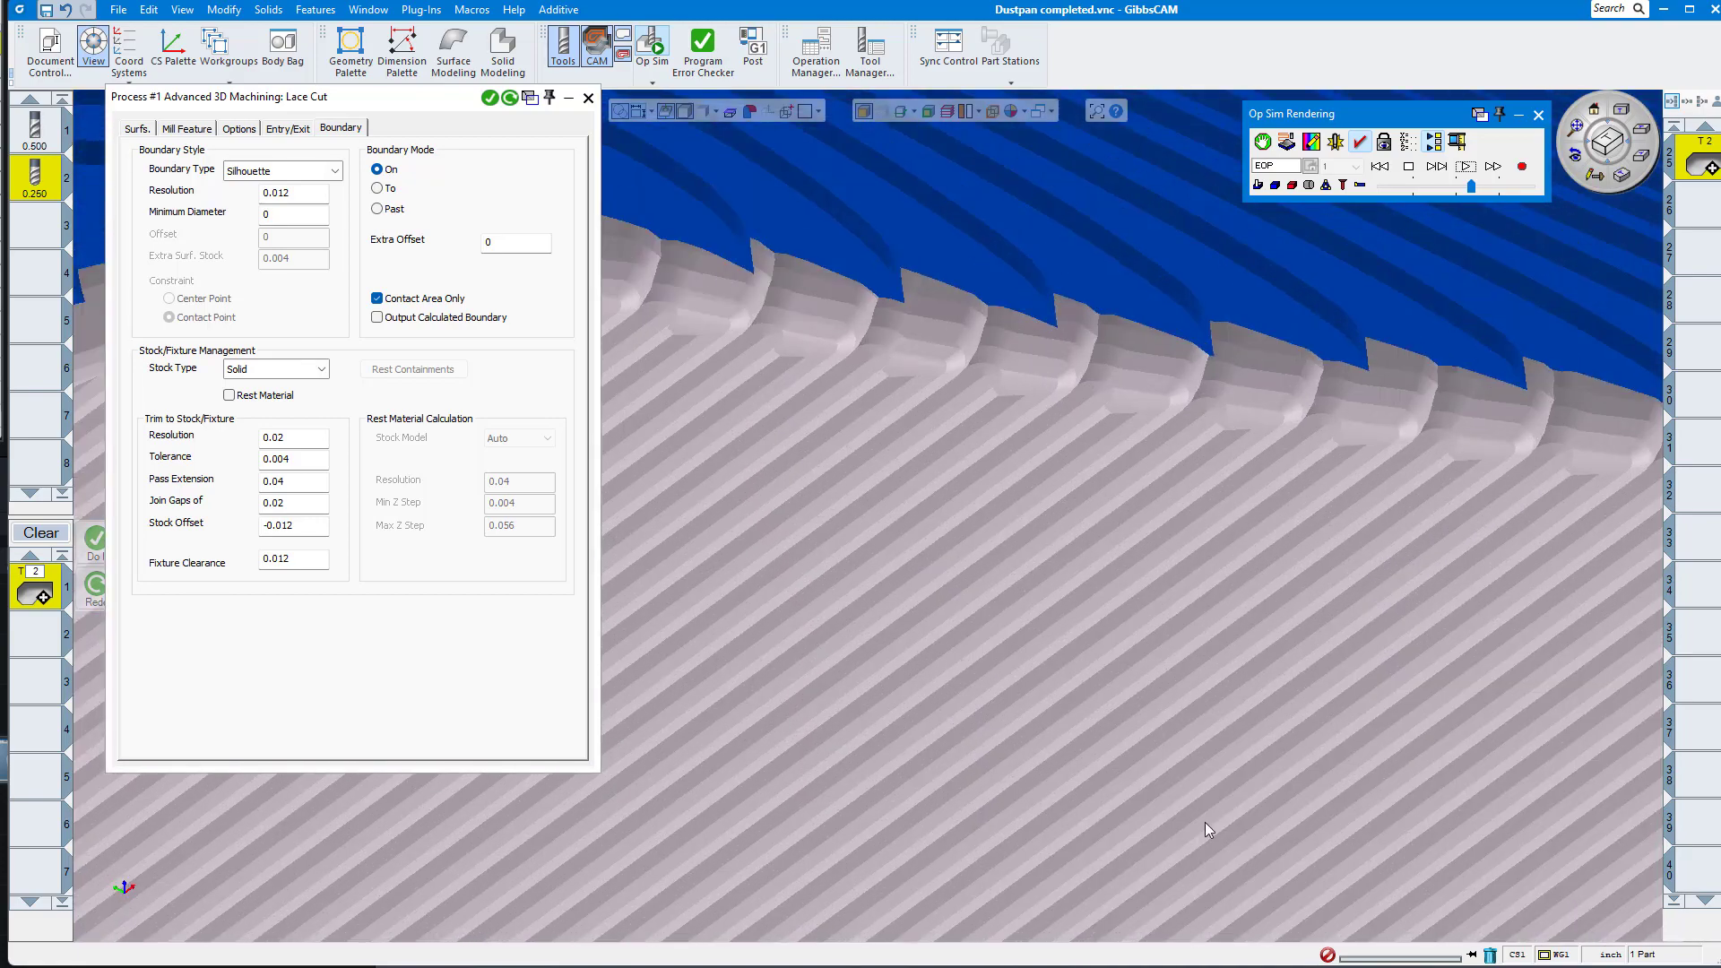
scroll(986, 726, "down", 3)
scroll(907, 762, "up", 4)
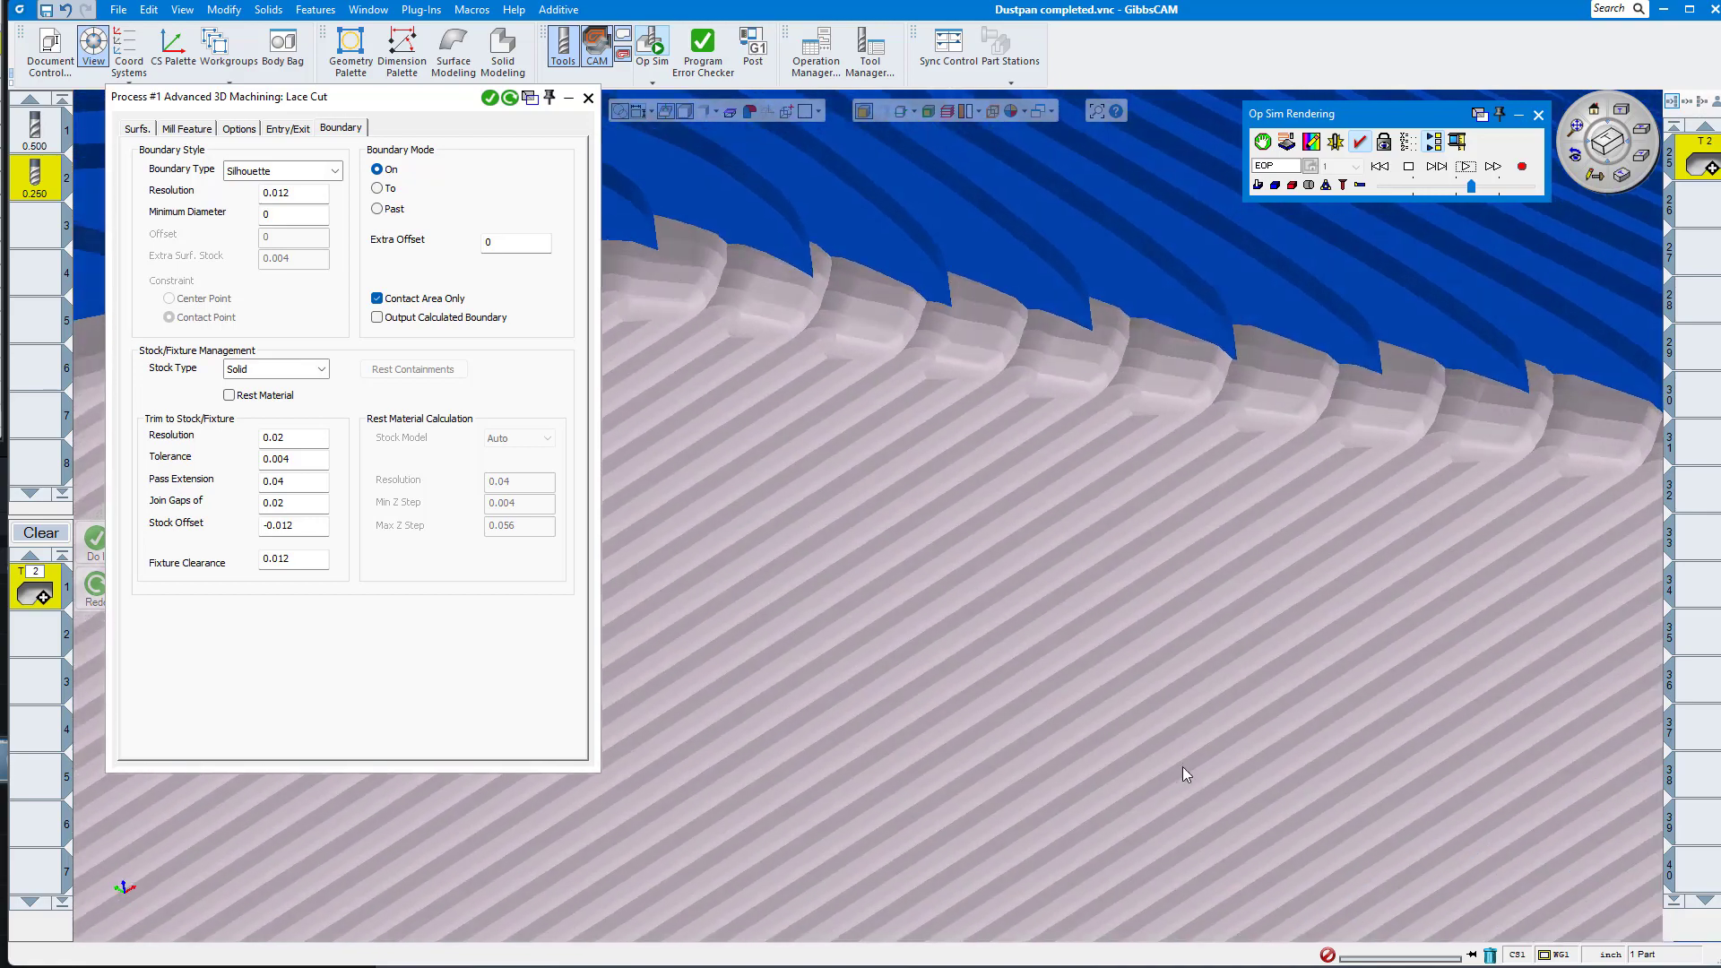
scroll(1294, 768, "up", 2)
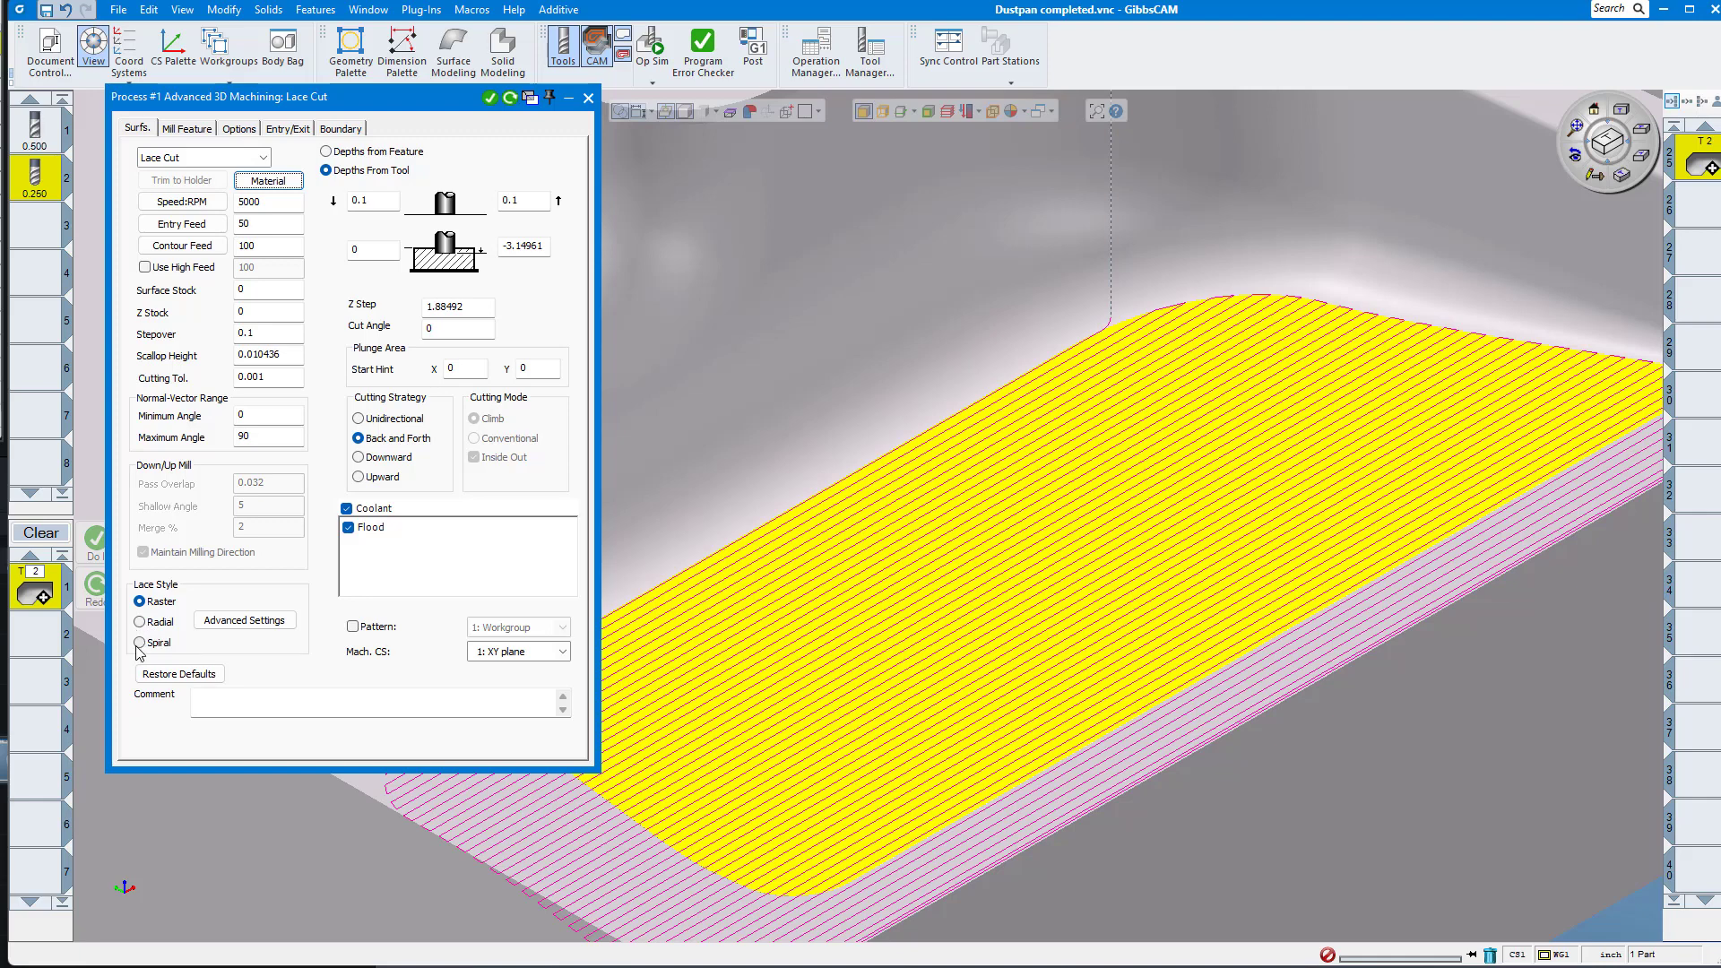
Set the Lace Cut's cross machining strategy to After and regenerate the toolpath.
left_click(281, 625)
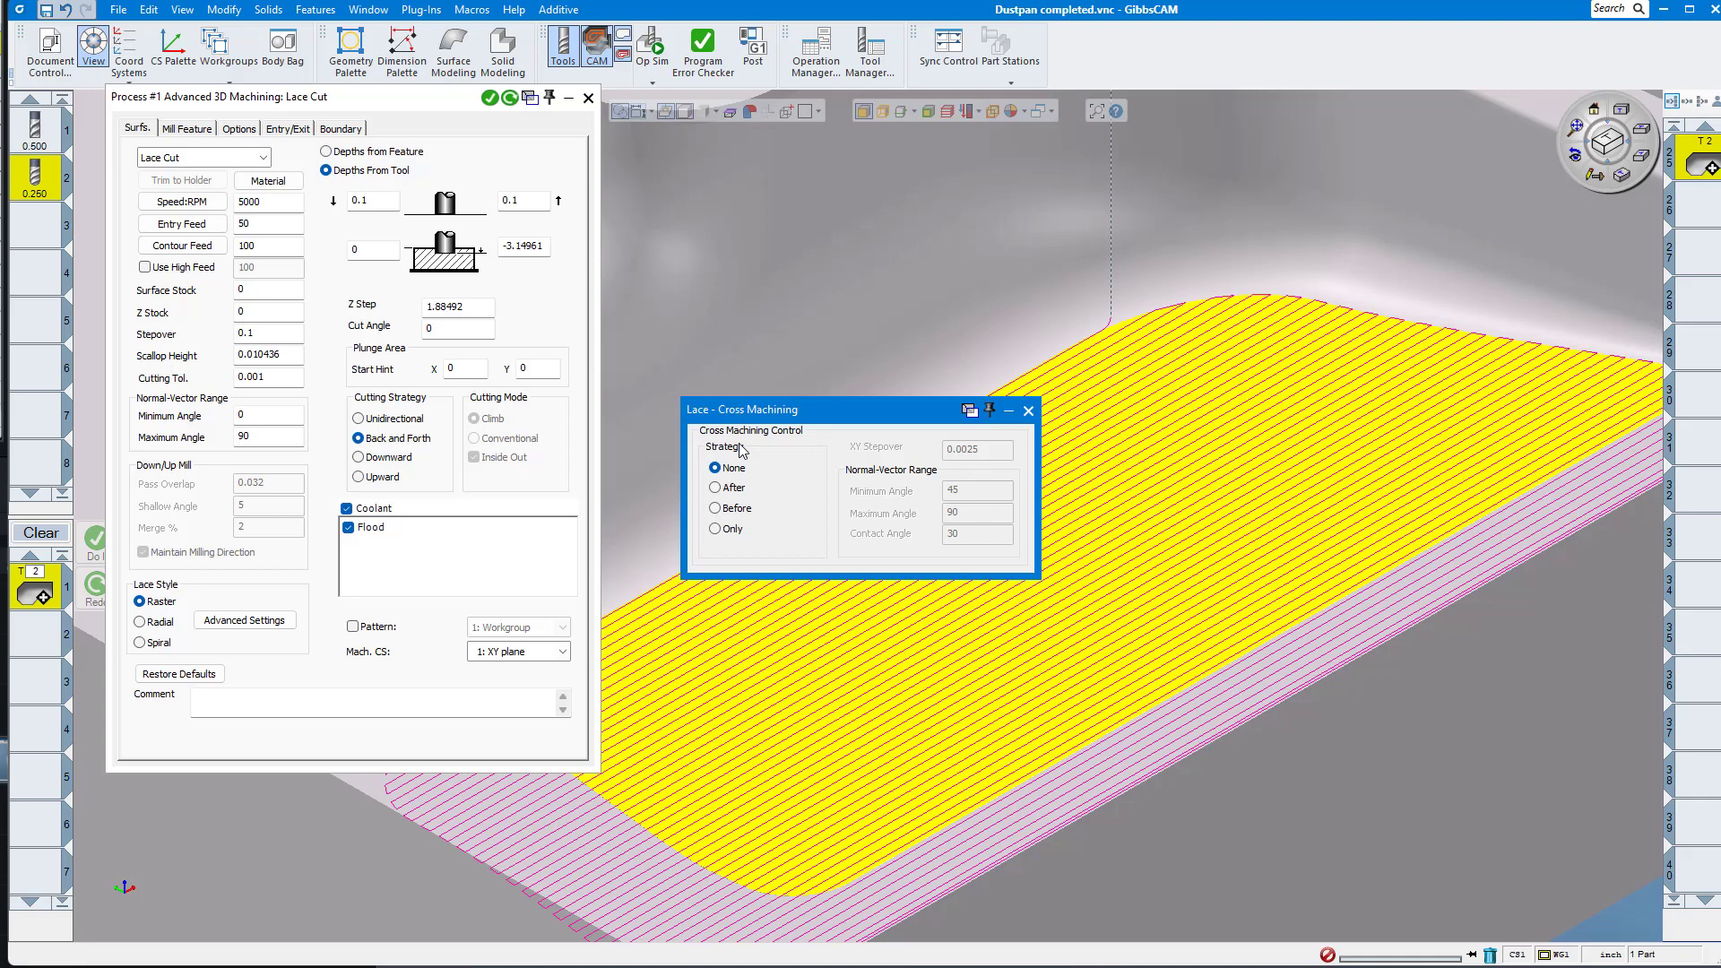
left_click(731, 489)
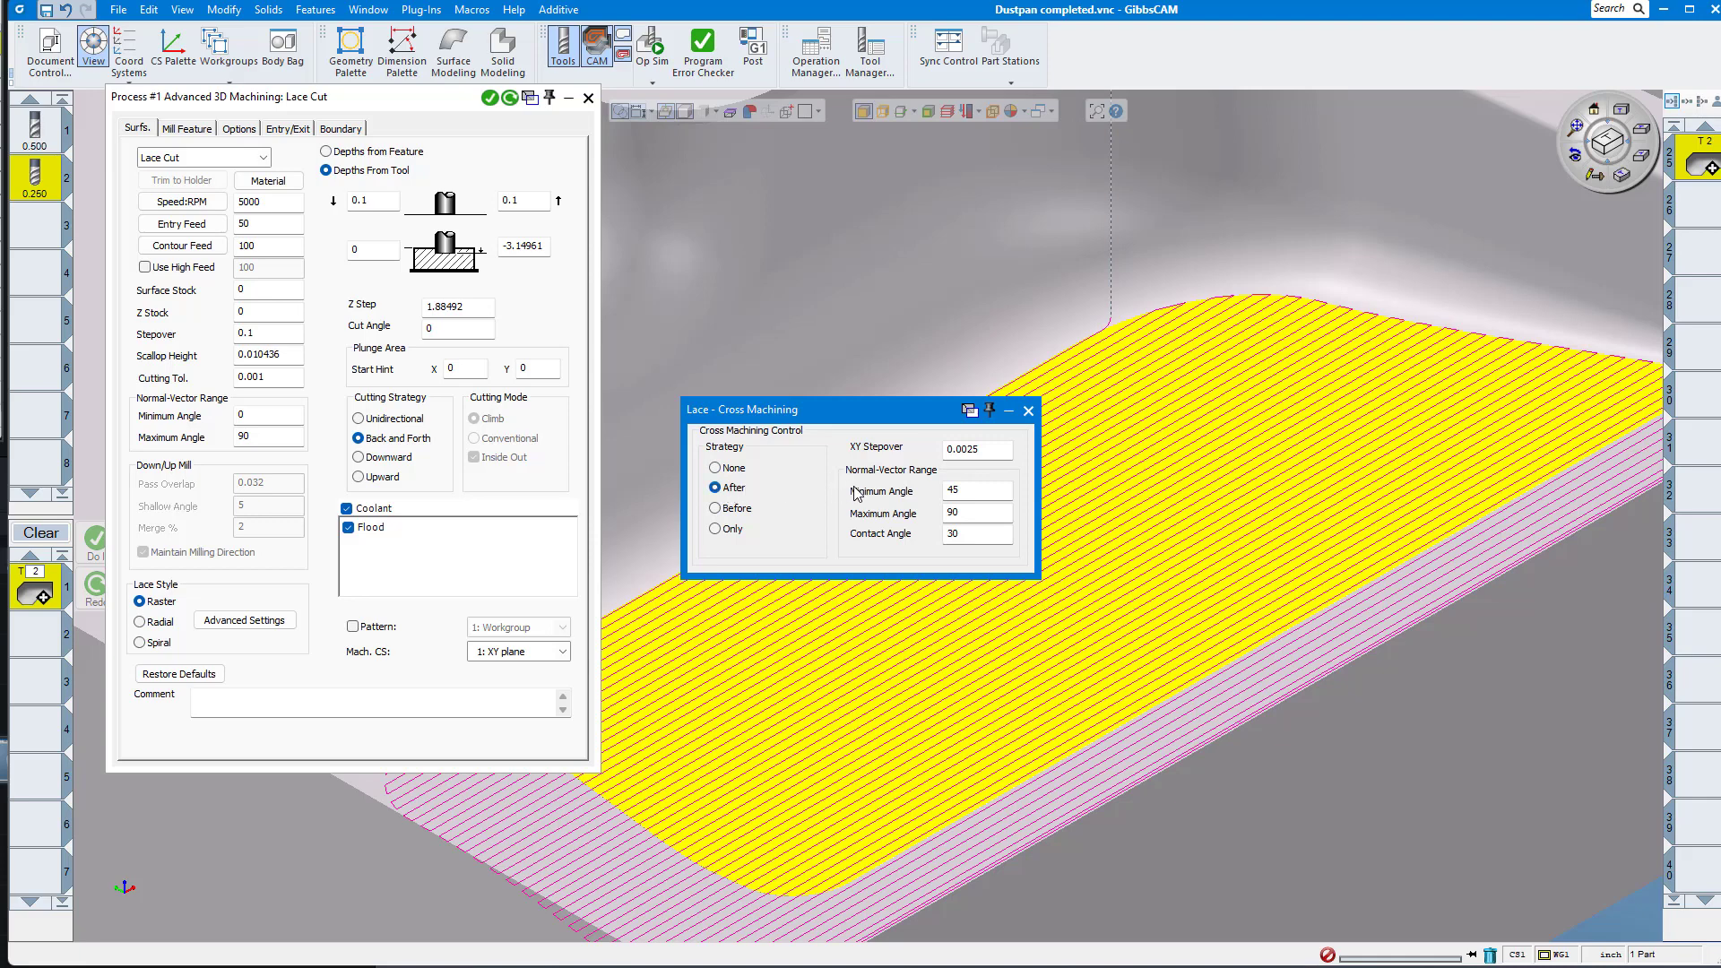
left_click(1028, 411)
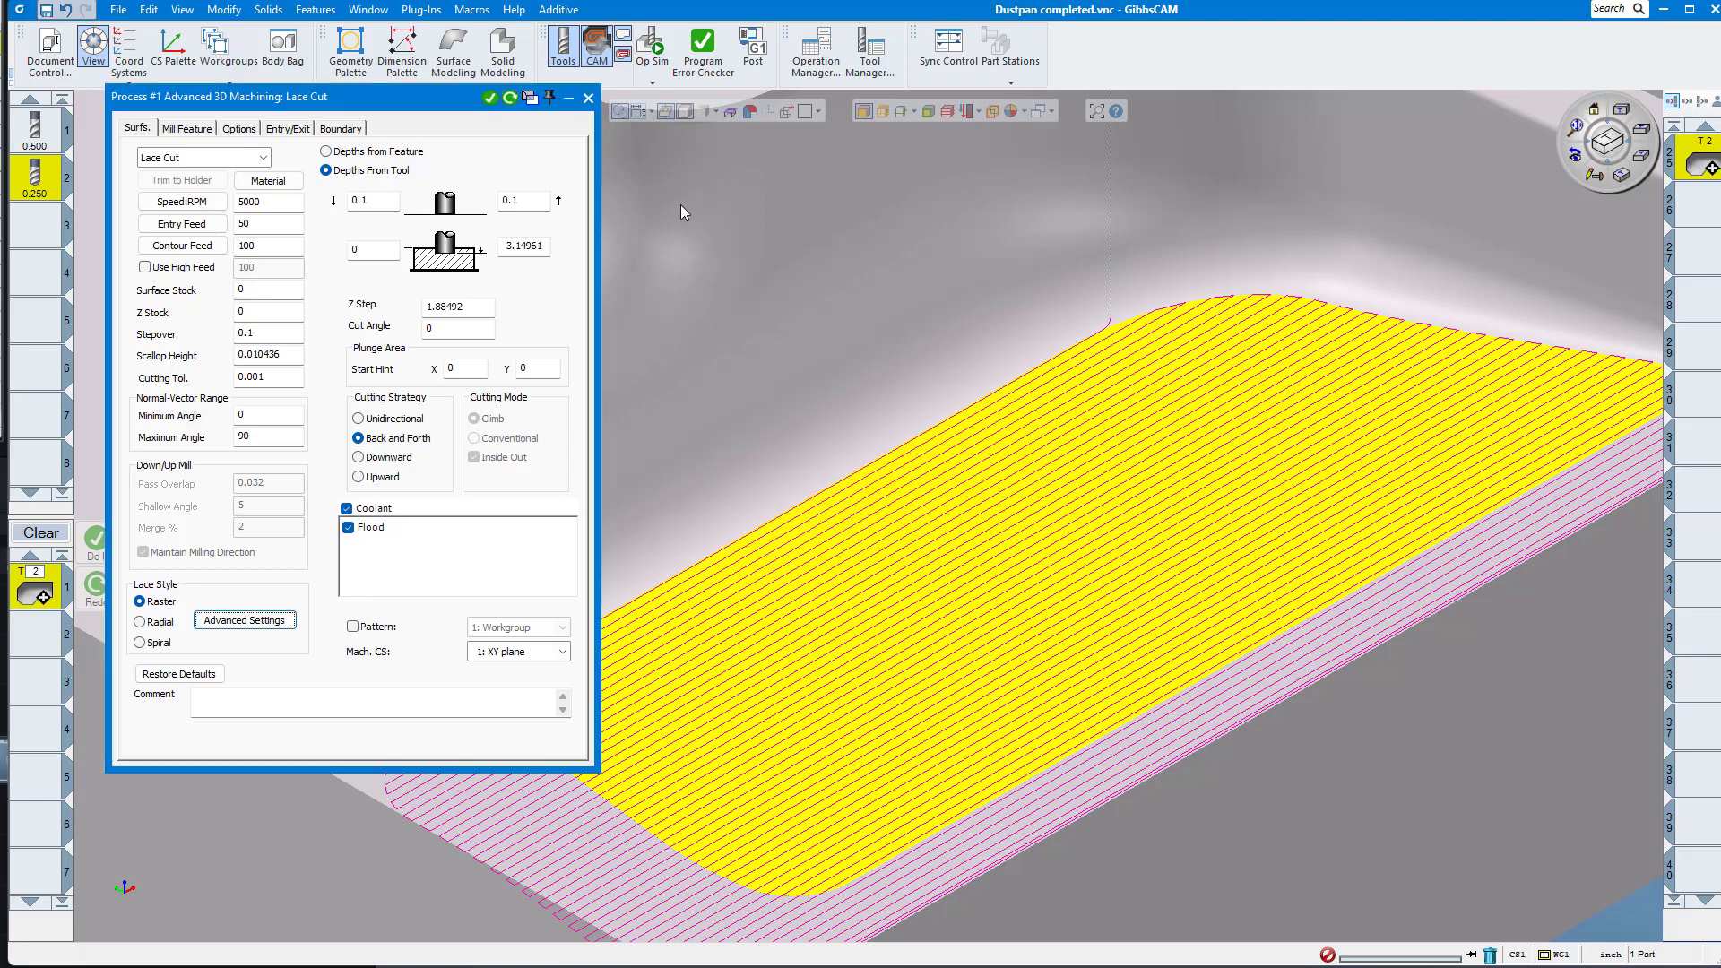
left_click(510, 100)
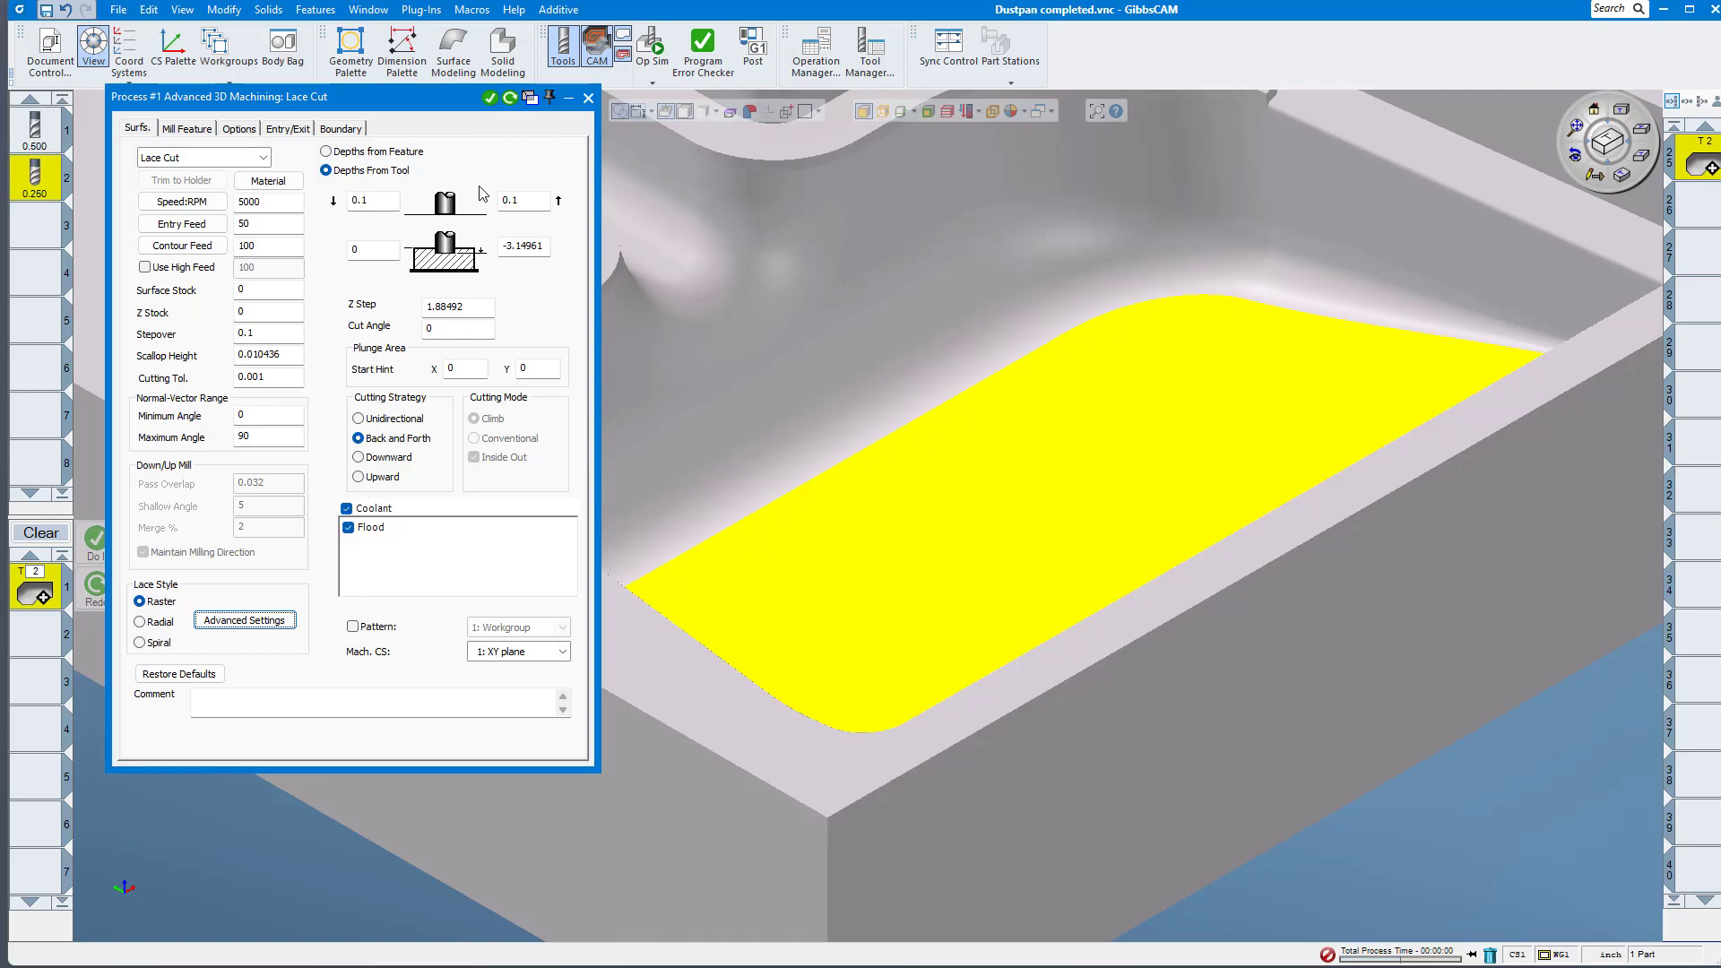
Minimize the Lace Cut process dialog and inspect the crossing toolpath at an angle and in isometric view.
middle_click_drag(1508, 740, 806, 627)
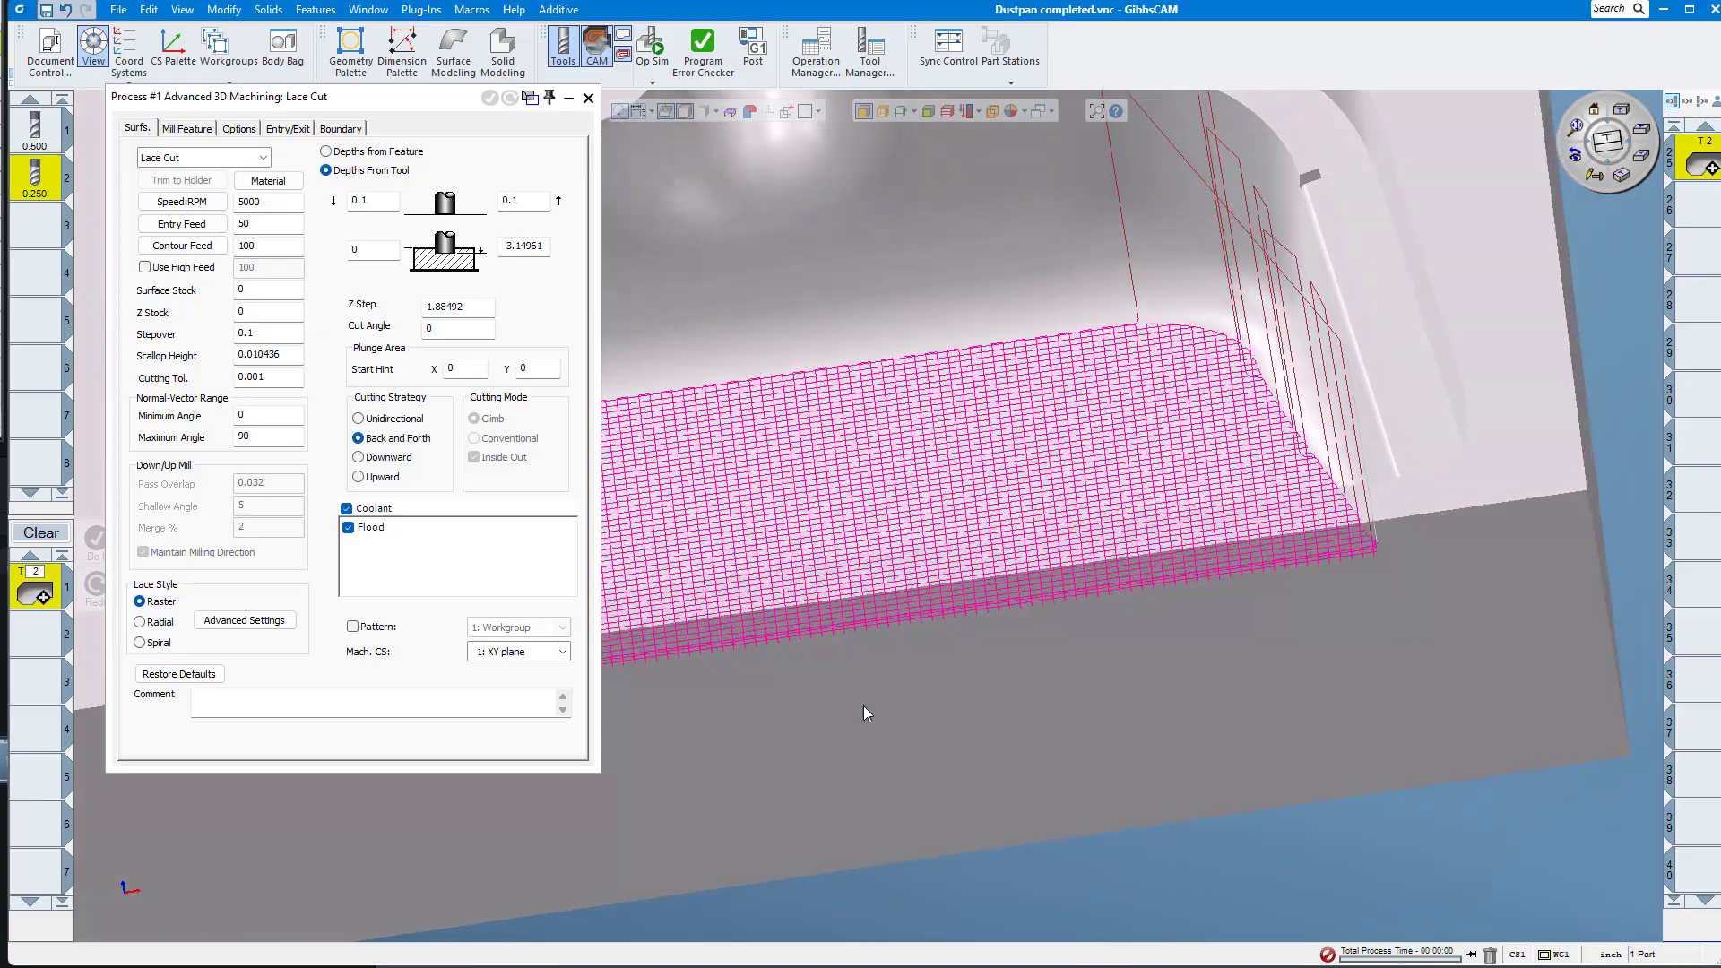
left_click(569, 99)
middle_click_drag(812, 448, 1434, 404)
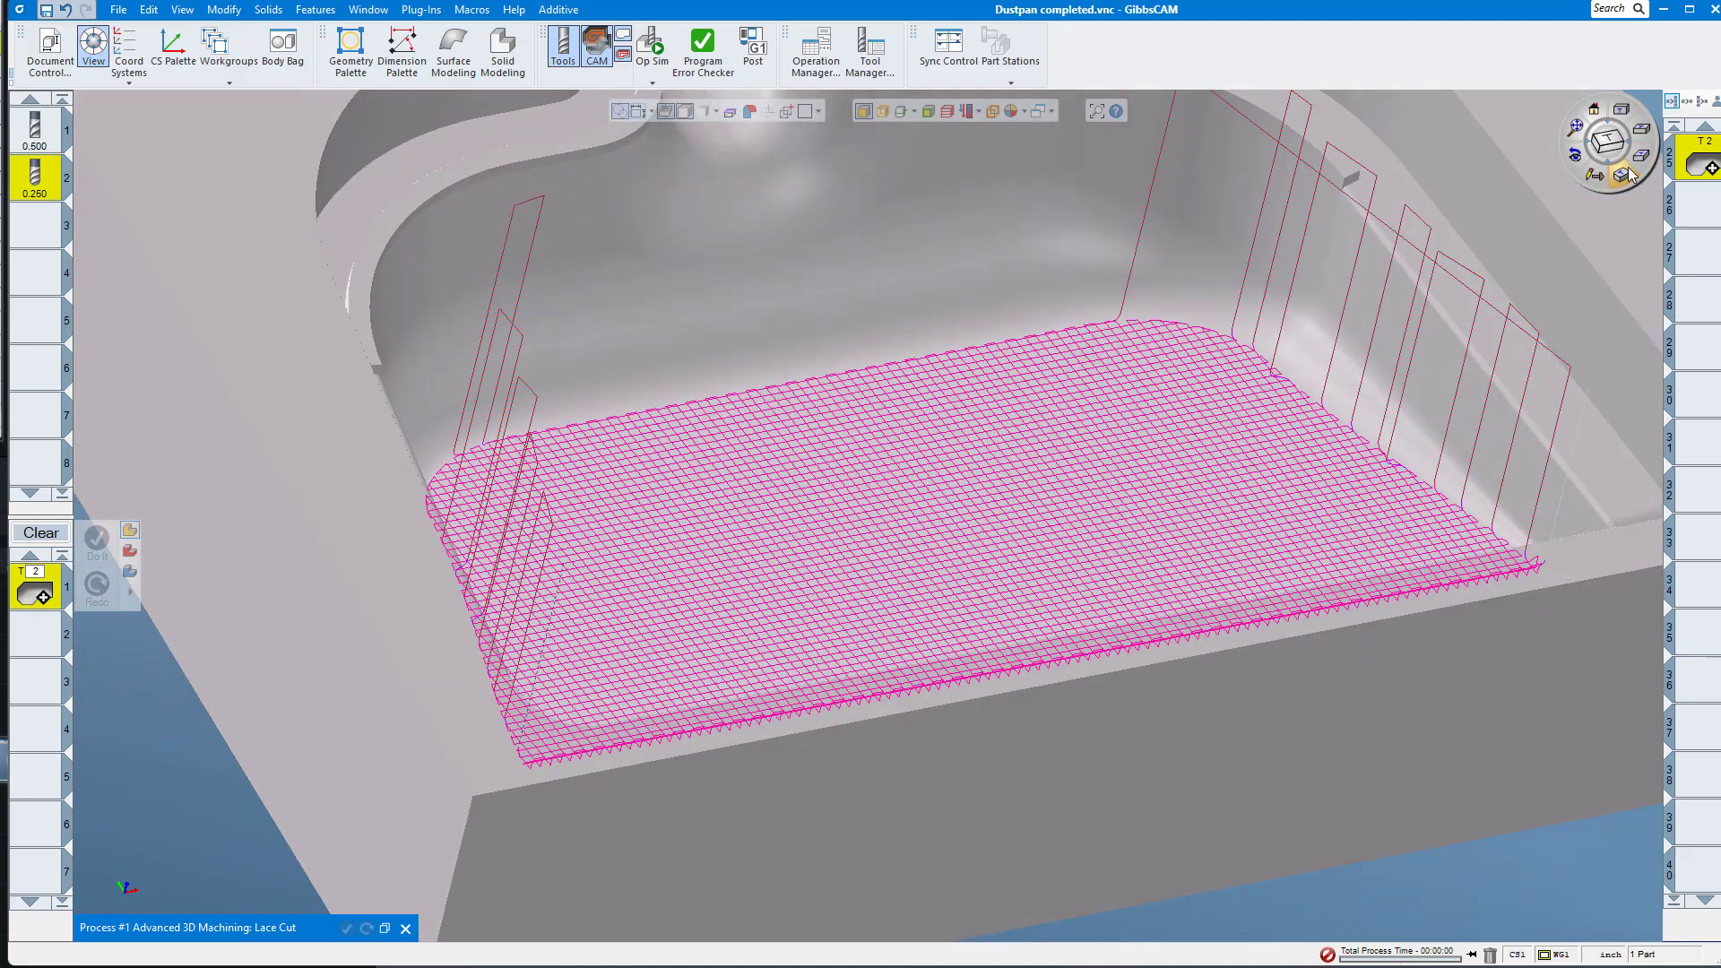
left_click(1611, 143)
left_click(1576, 128)
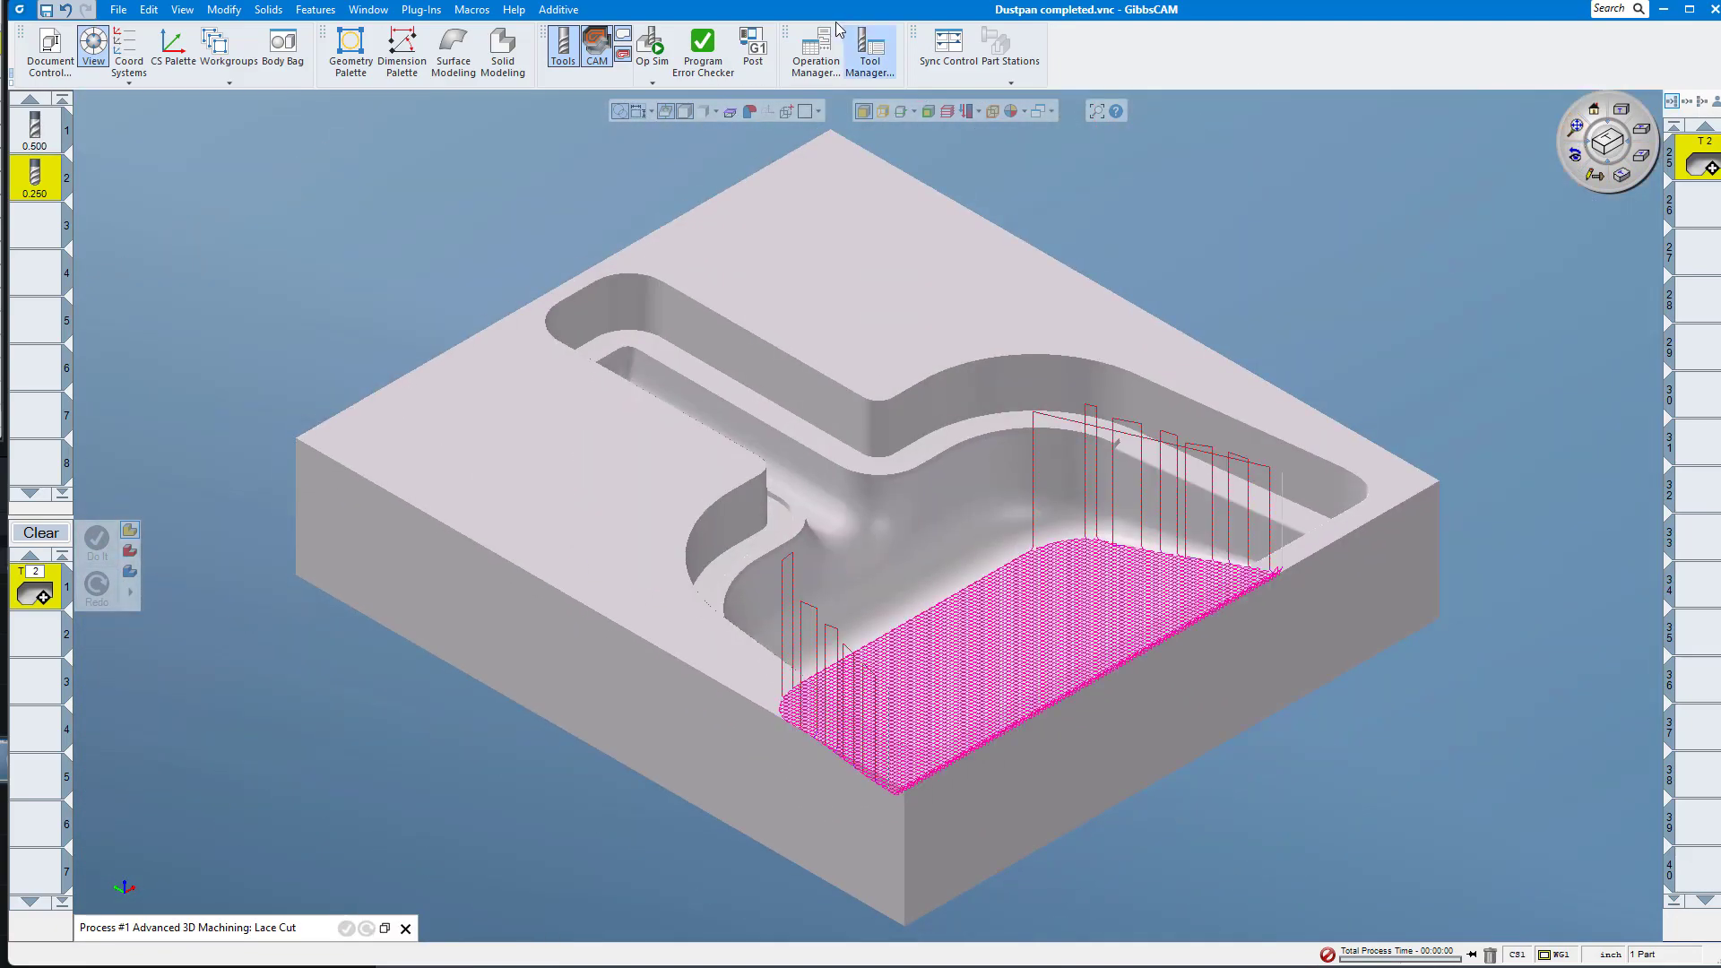
Simulate the cross-machined Lace Cut with Op Sim and examine the crossing passes on the pan floor up close.
left_click(651, 45)
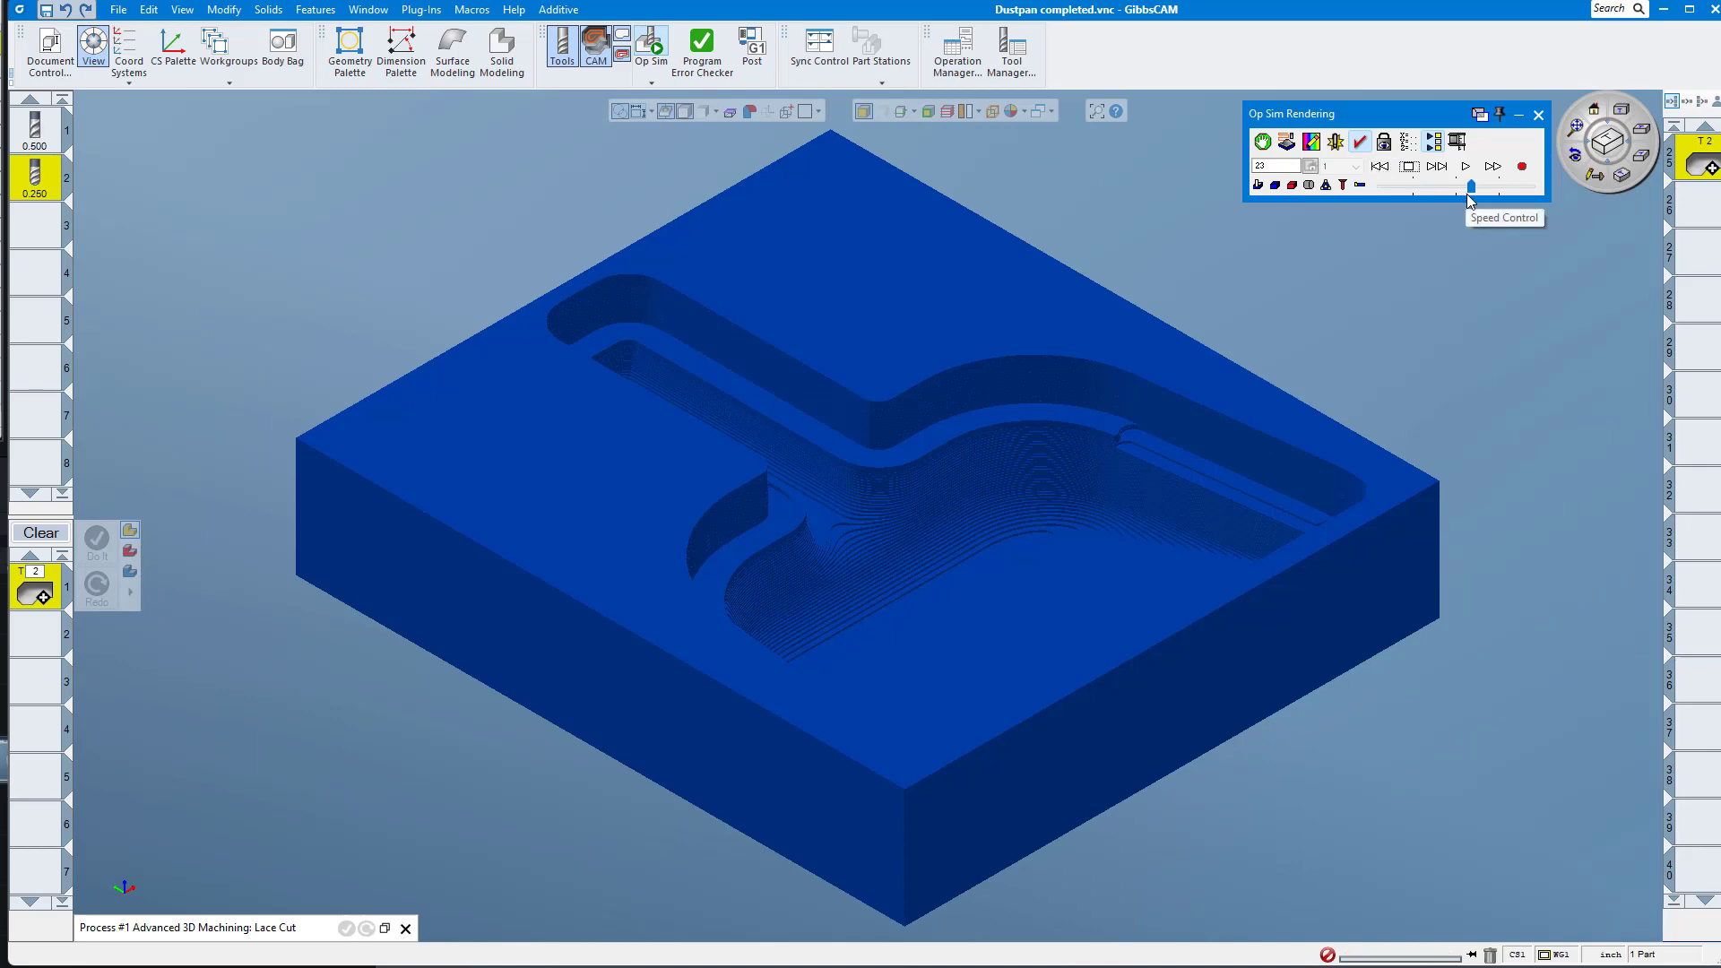
left_click(1466, 167)
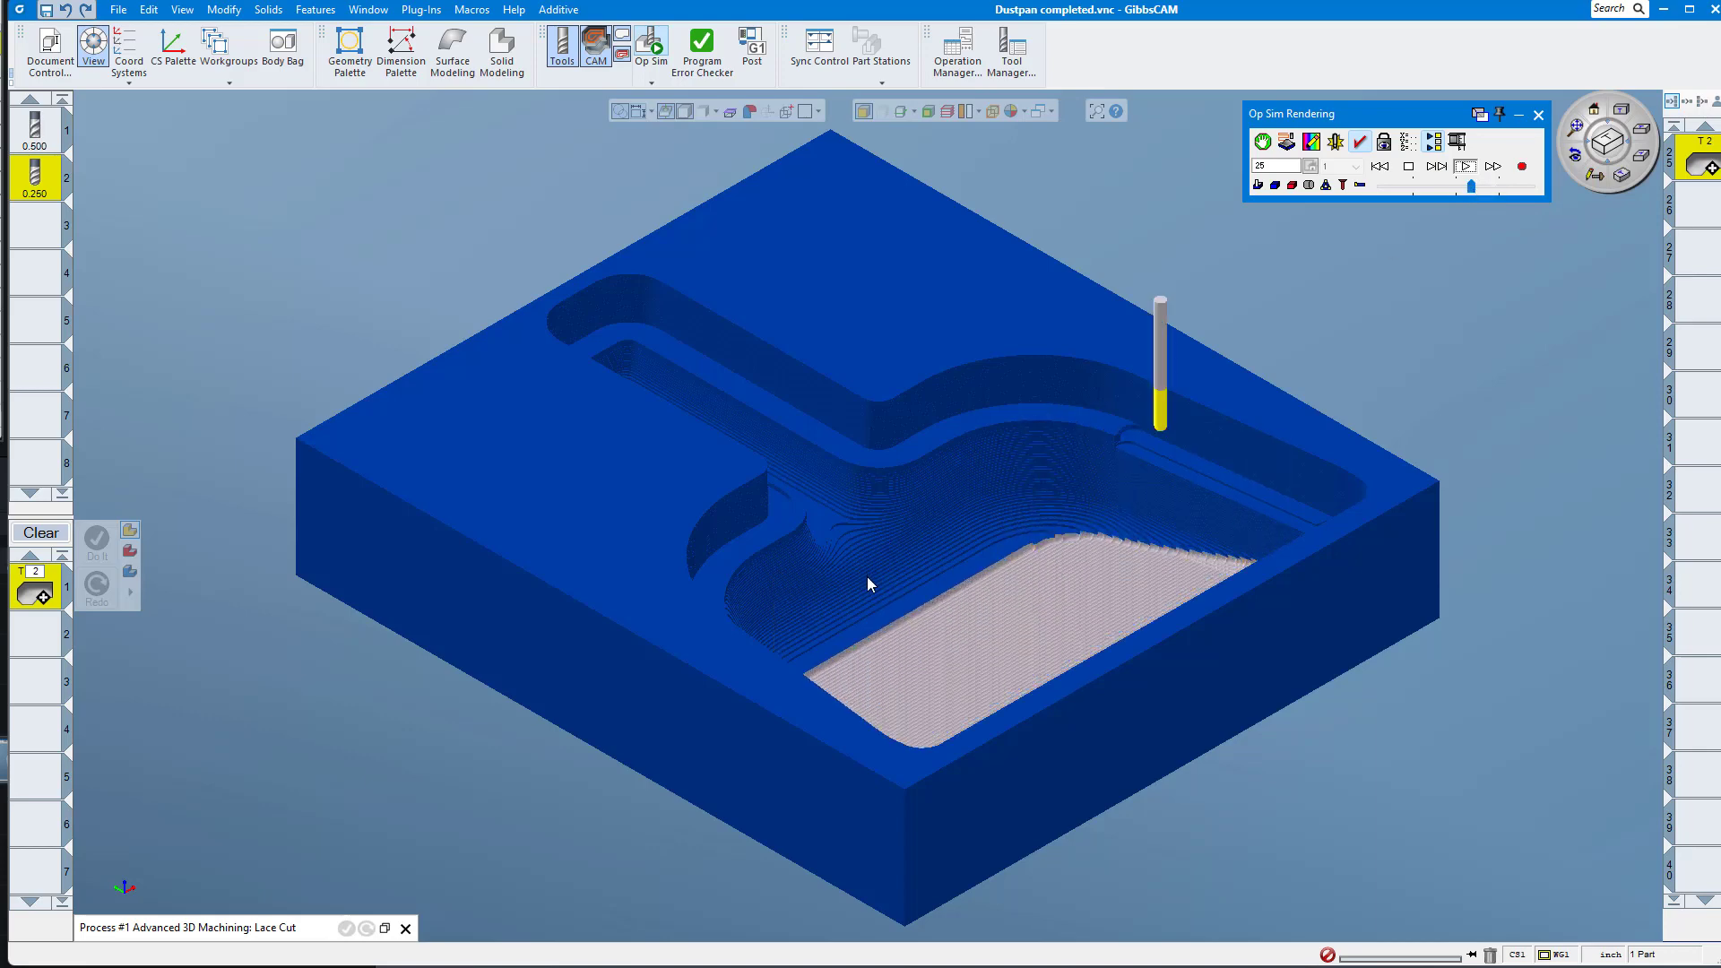
left_click_drag(869, 578, 1099, 733)
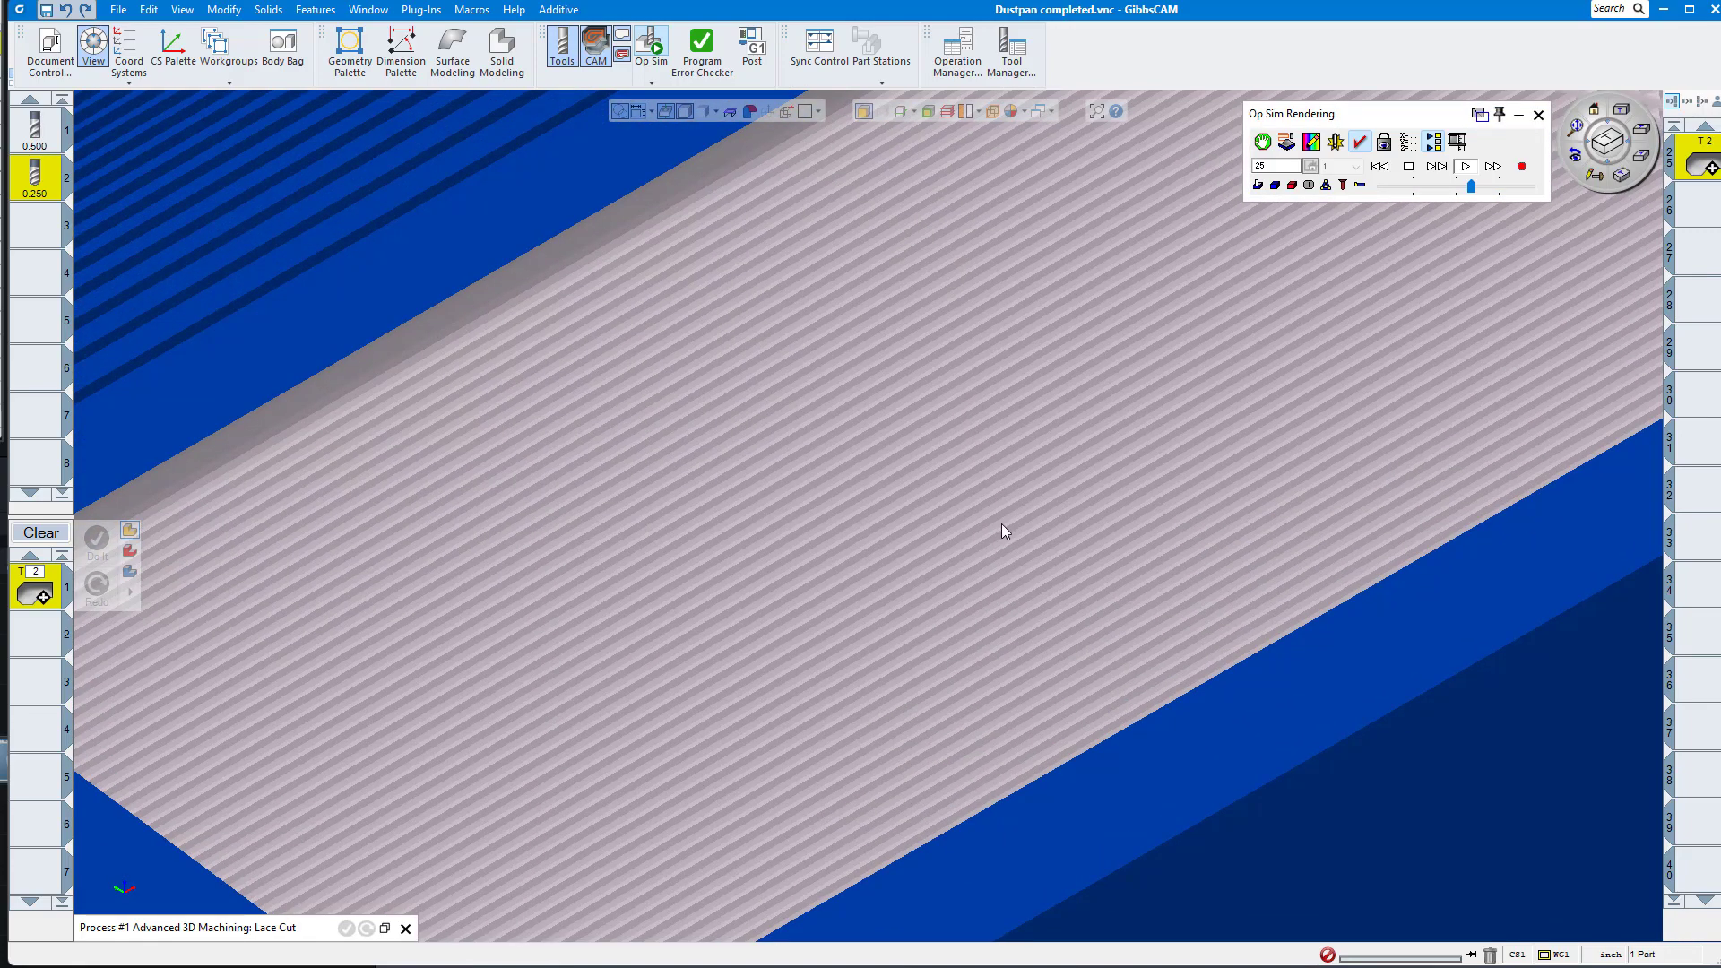
left_click(1431, 143)
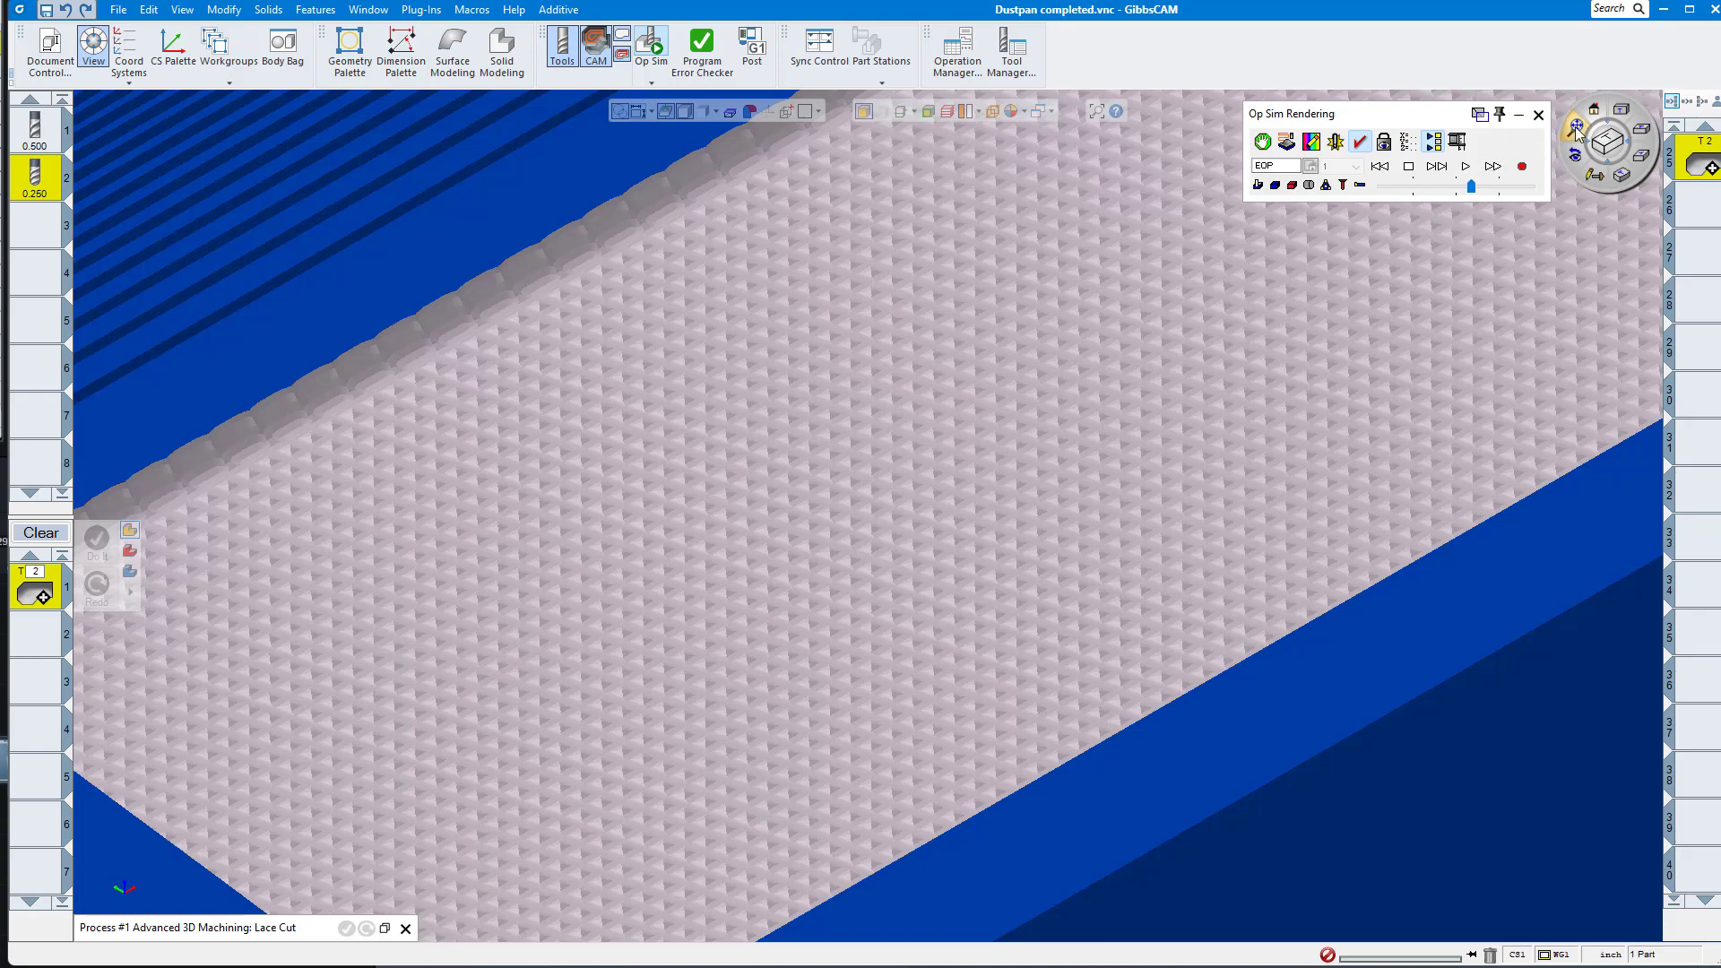
left_click(1624, 176)
left_click(1623, 176)
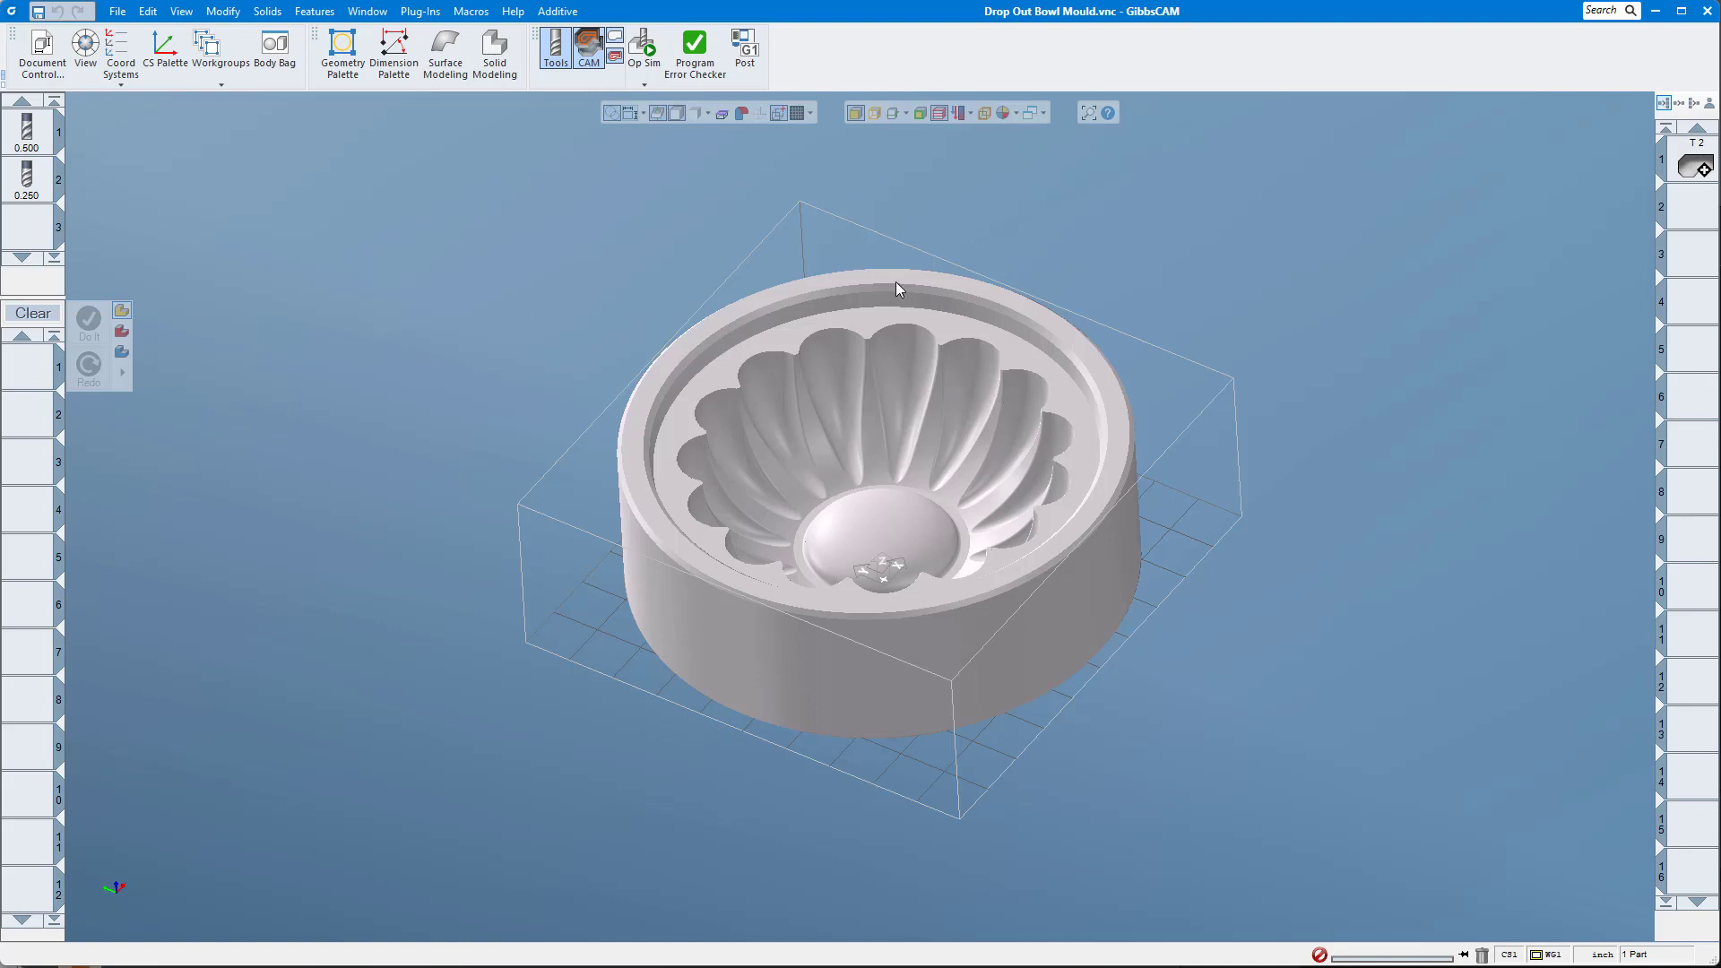
Inspect the Drop Out Bowl Mould's fluted cavity from the top and at an angle.
middle_click_drag(900, 488, 898, 496)
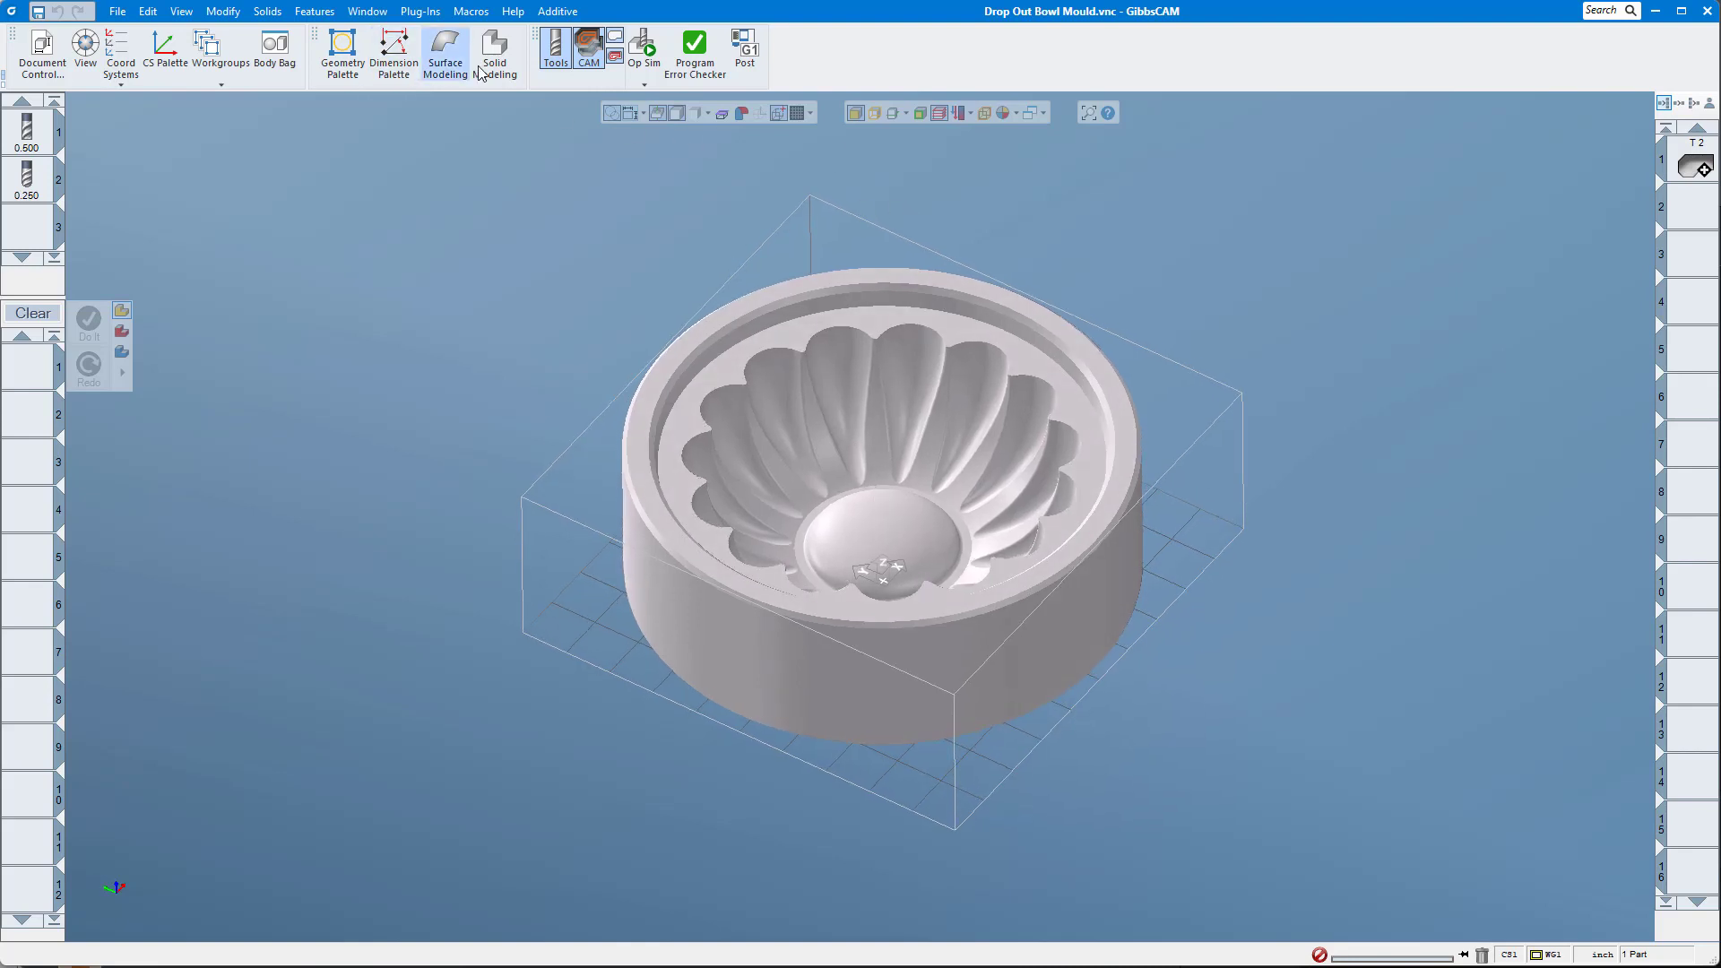
left_click(85, 47)
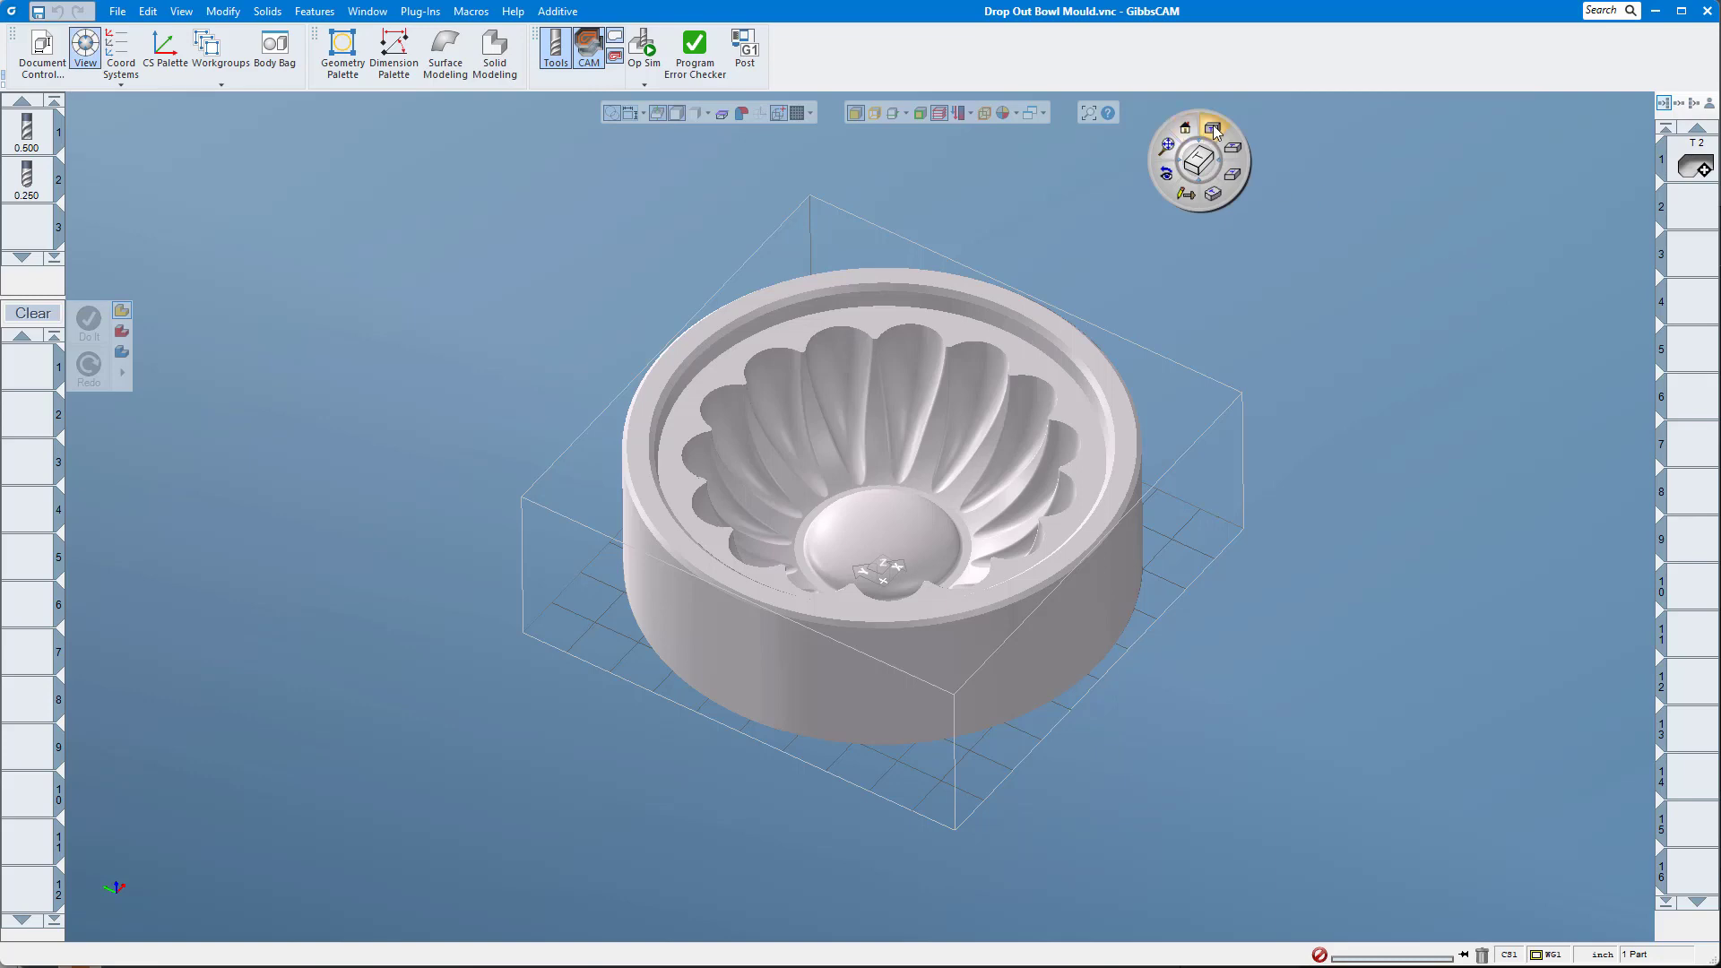
left_click(1212, 128)
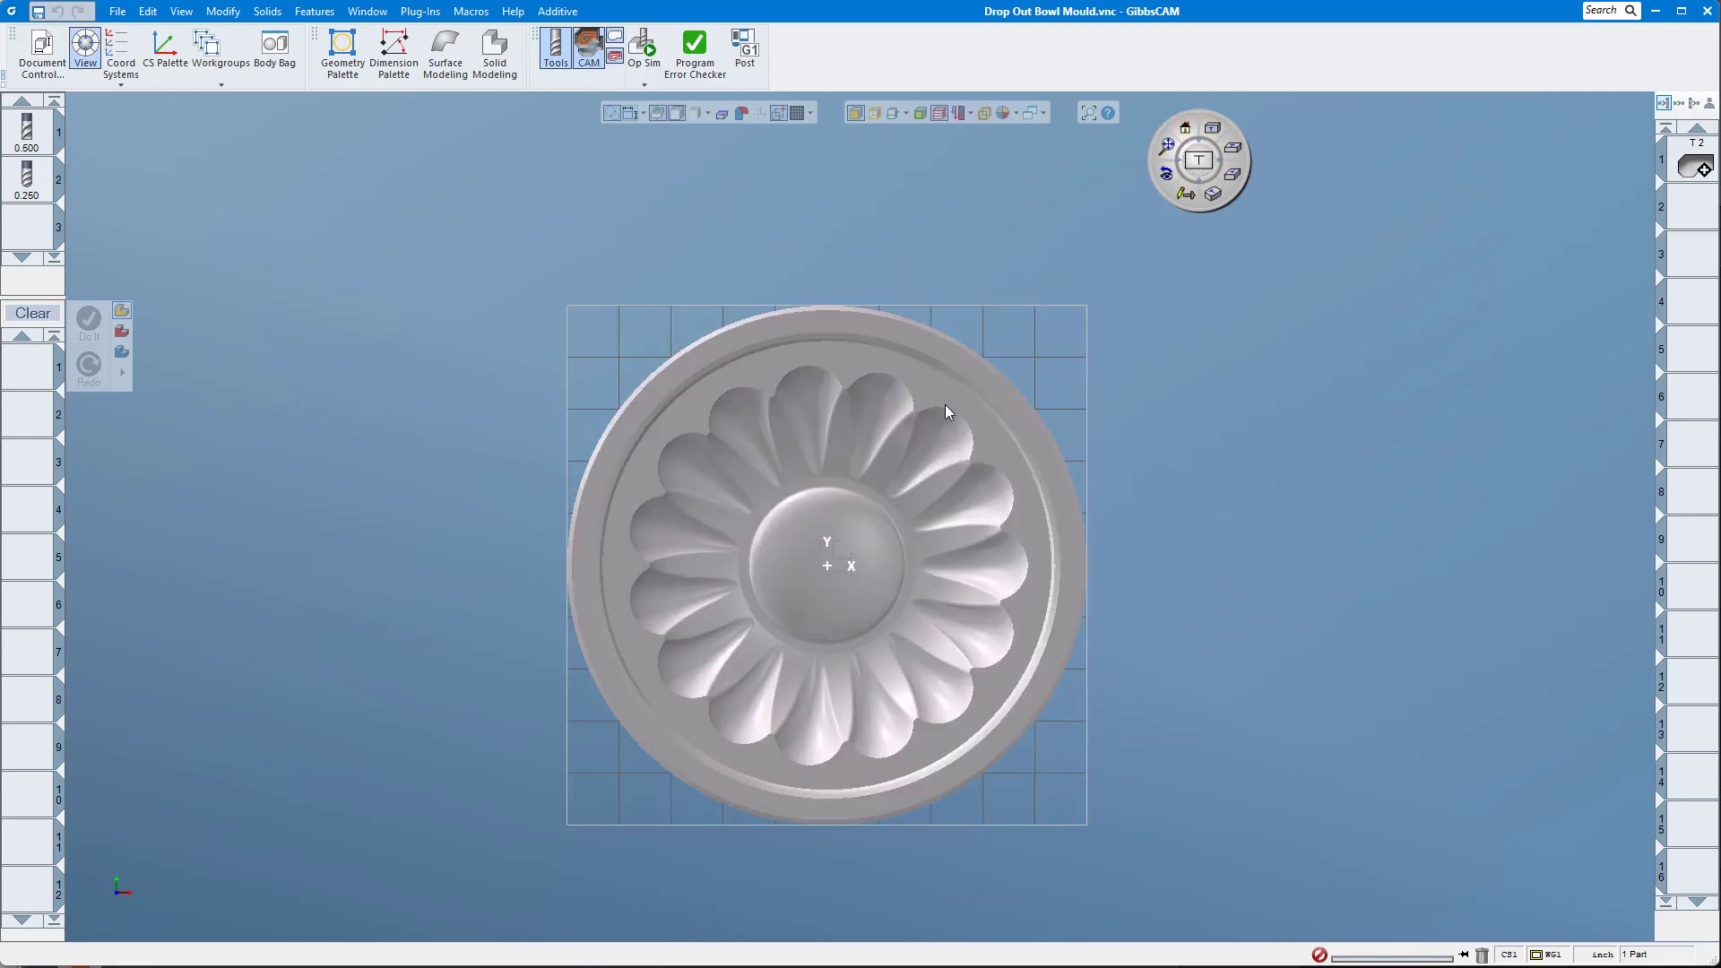
middle_click_drag(945, 405, 913, 575)
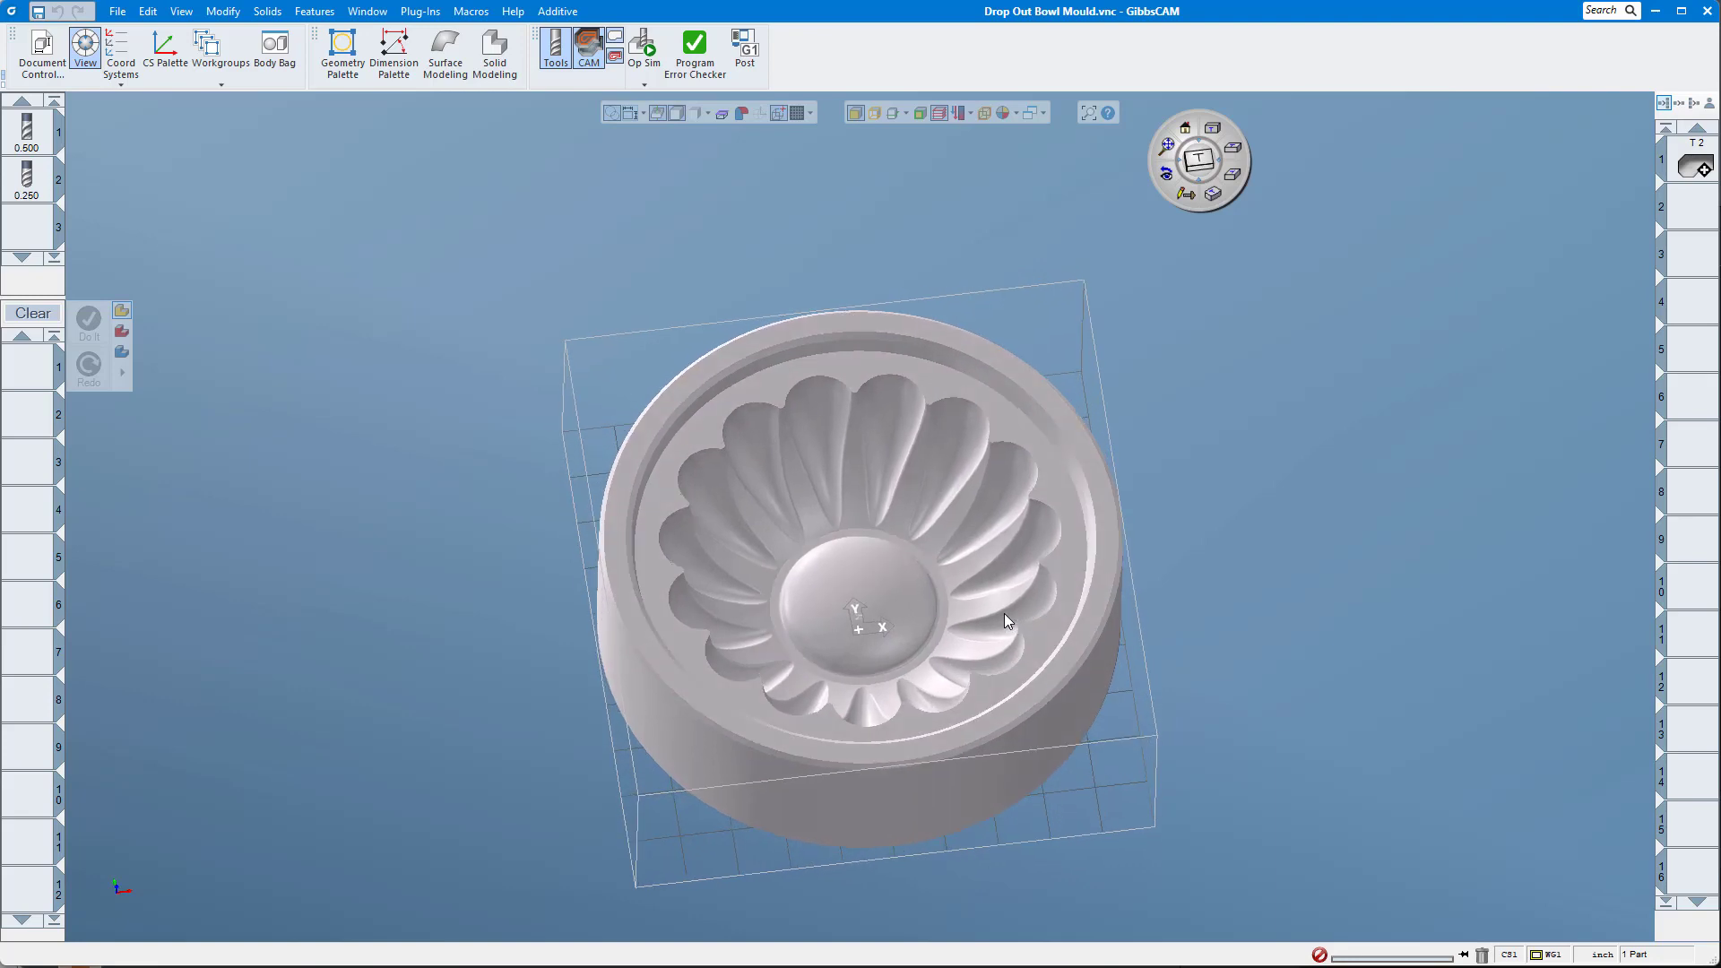
middle_click_drag(1004, 614, 968, 595)
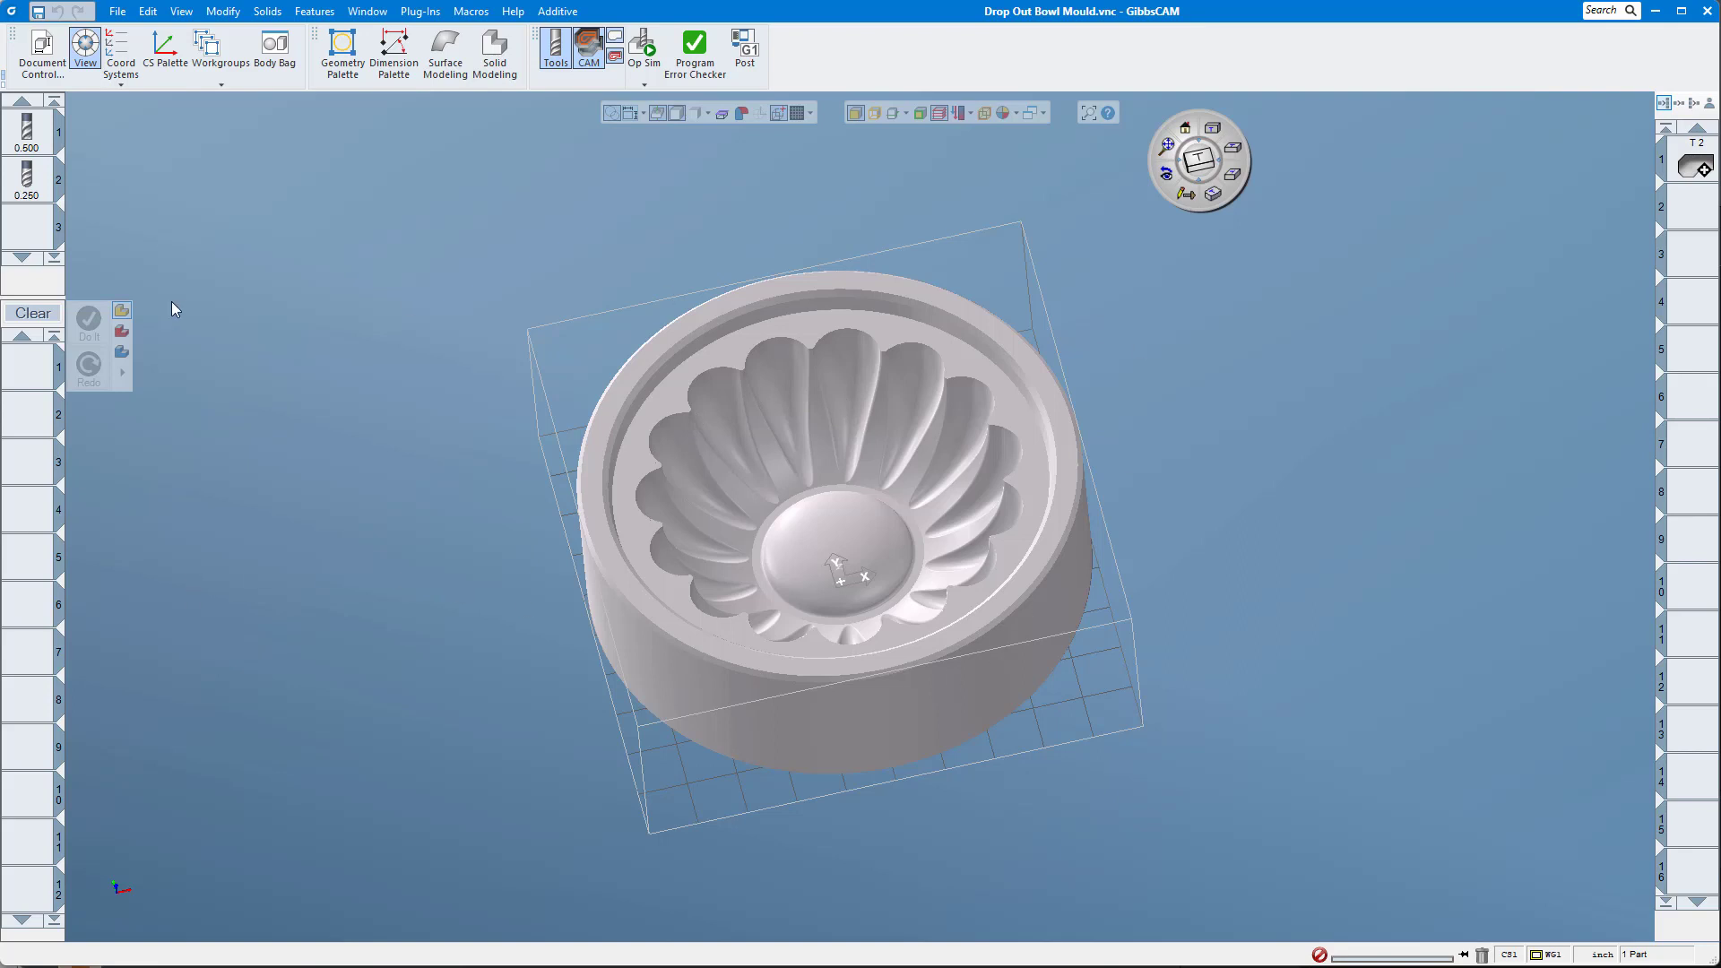
Create an Advanced 3D Machining process with the 0.250 tool and set its type to Lace Cut.
left_click_drag(33, 190, 25, 377)
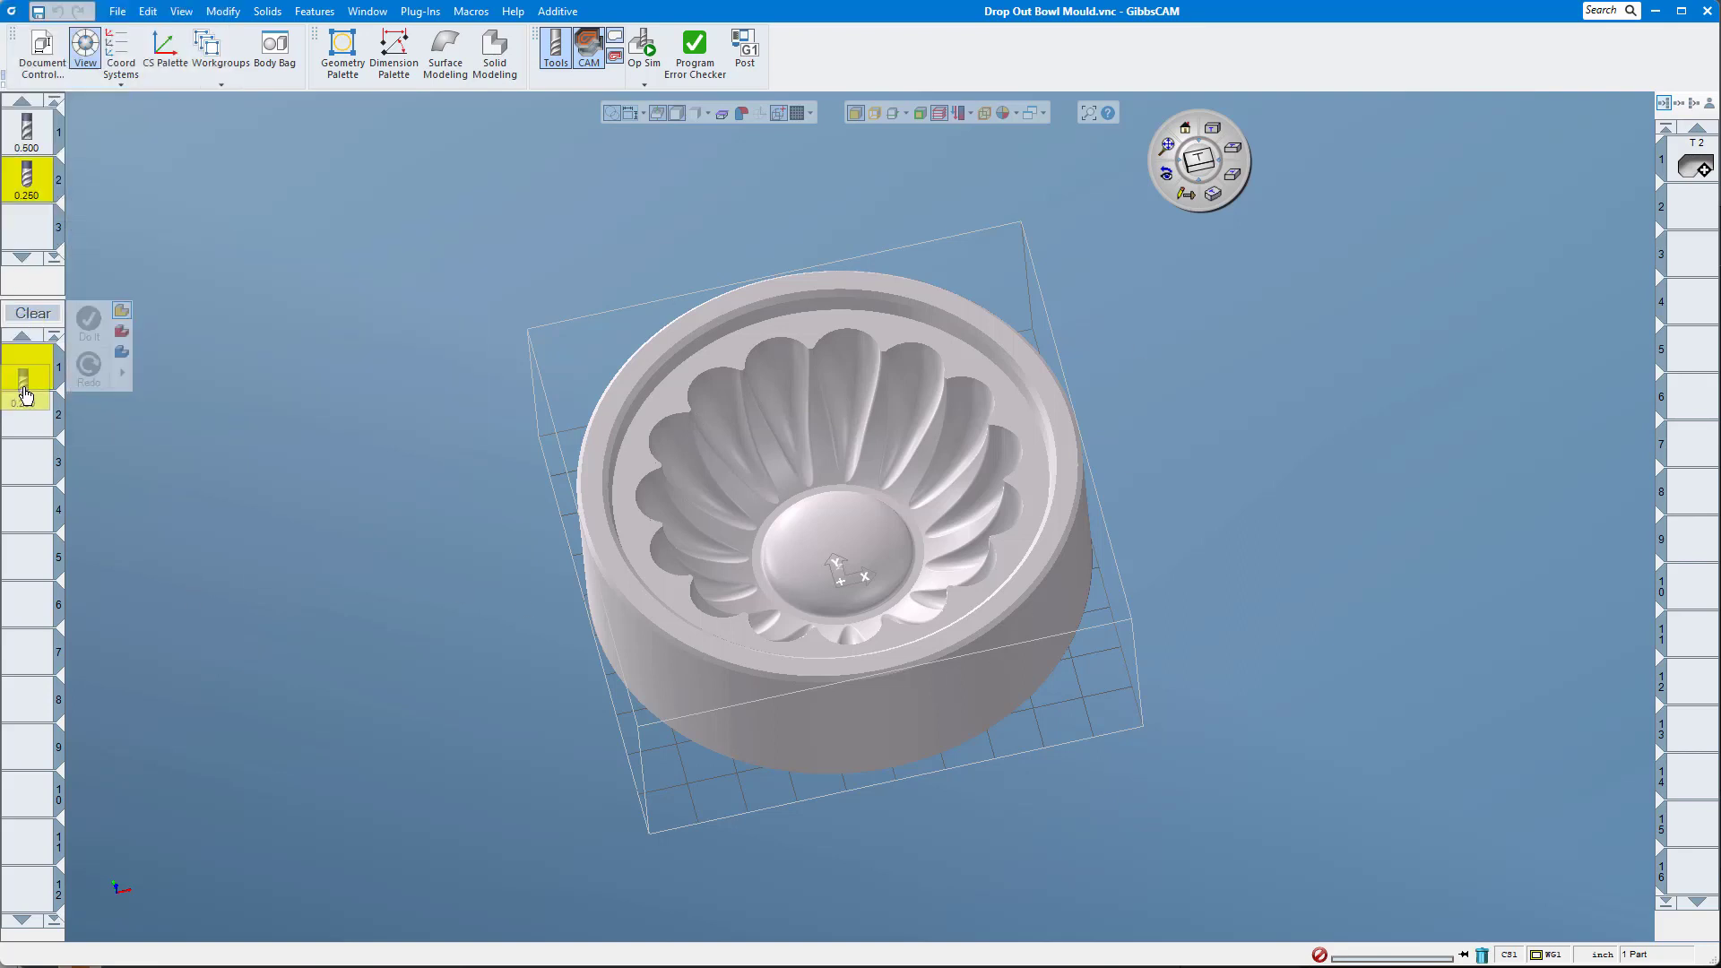
double_click(25, 393)
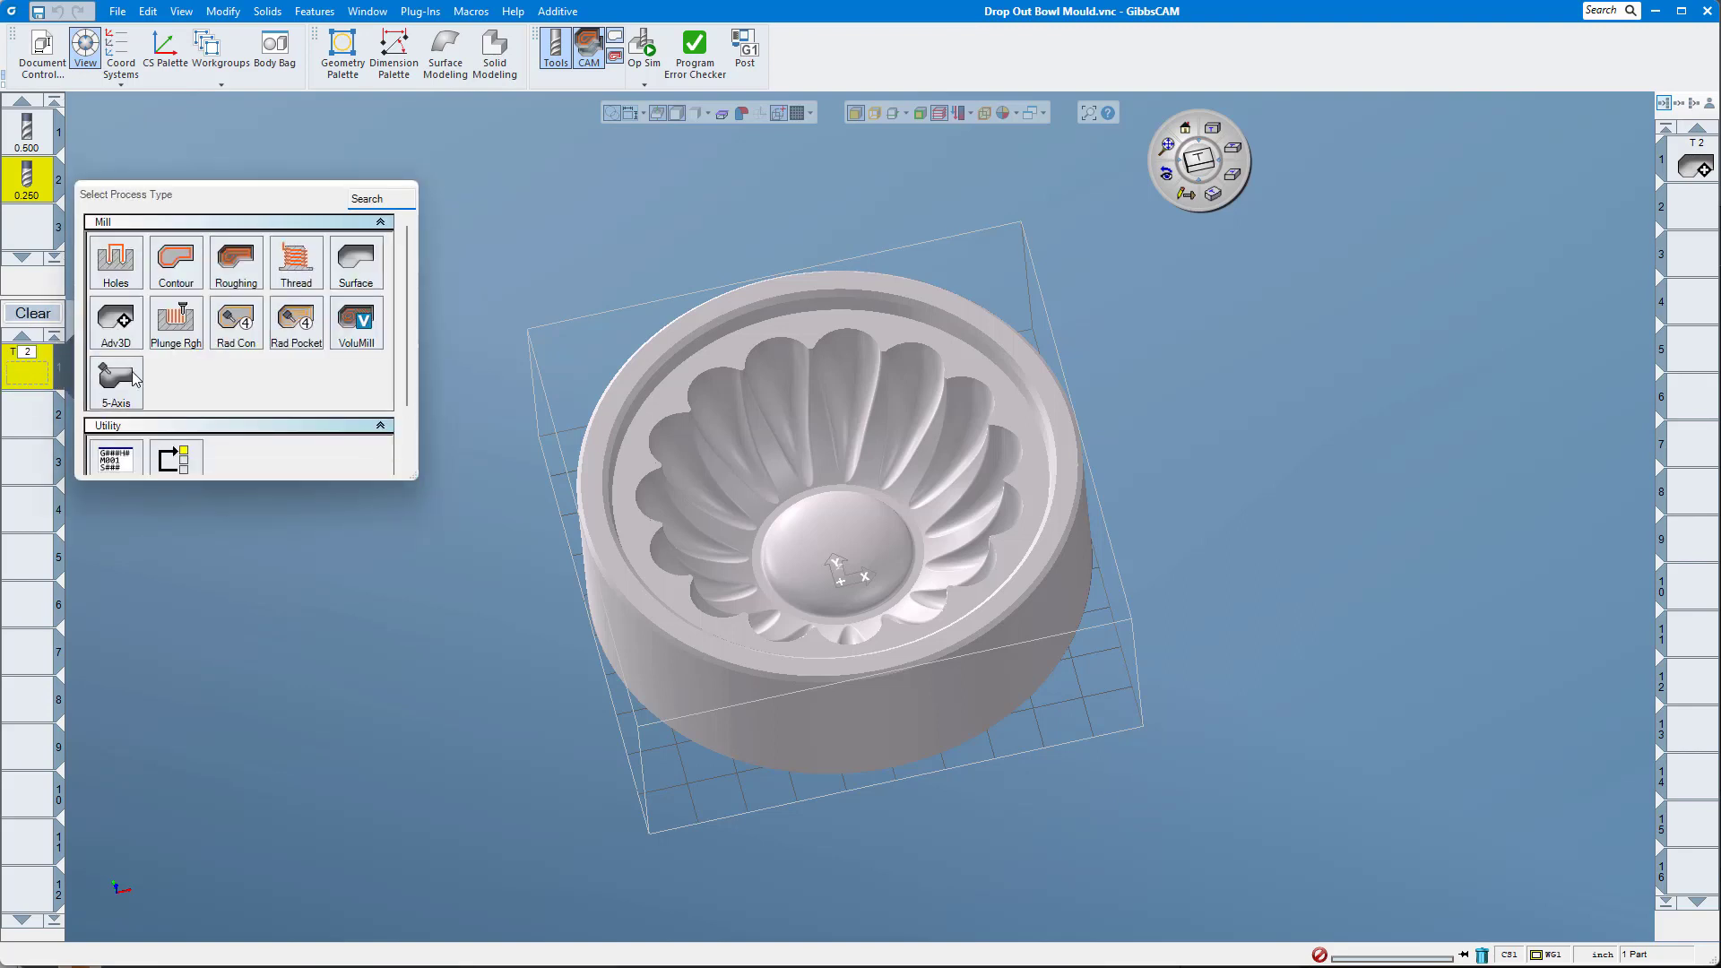
left_click(121, 324)
left_click(173, 258)
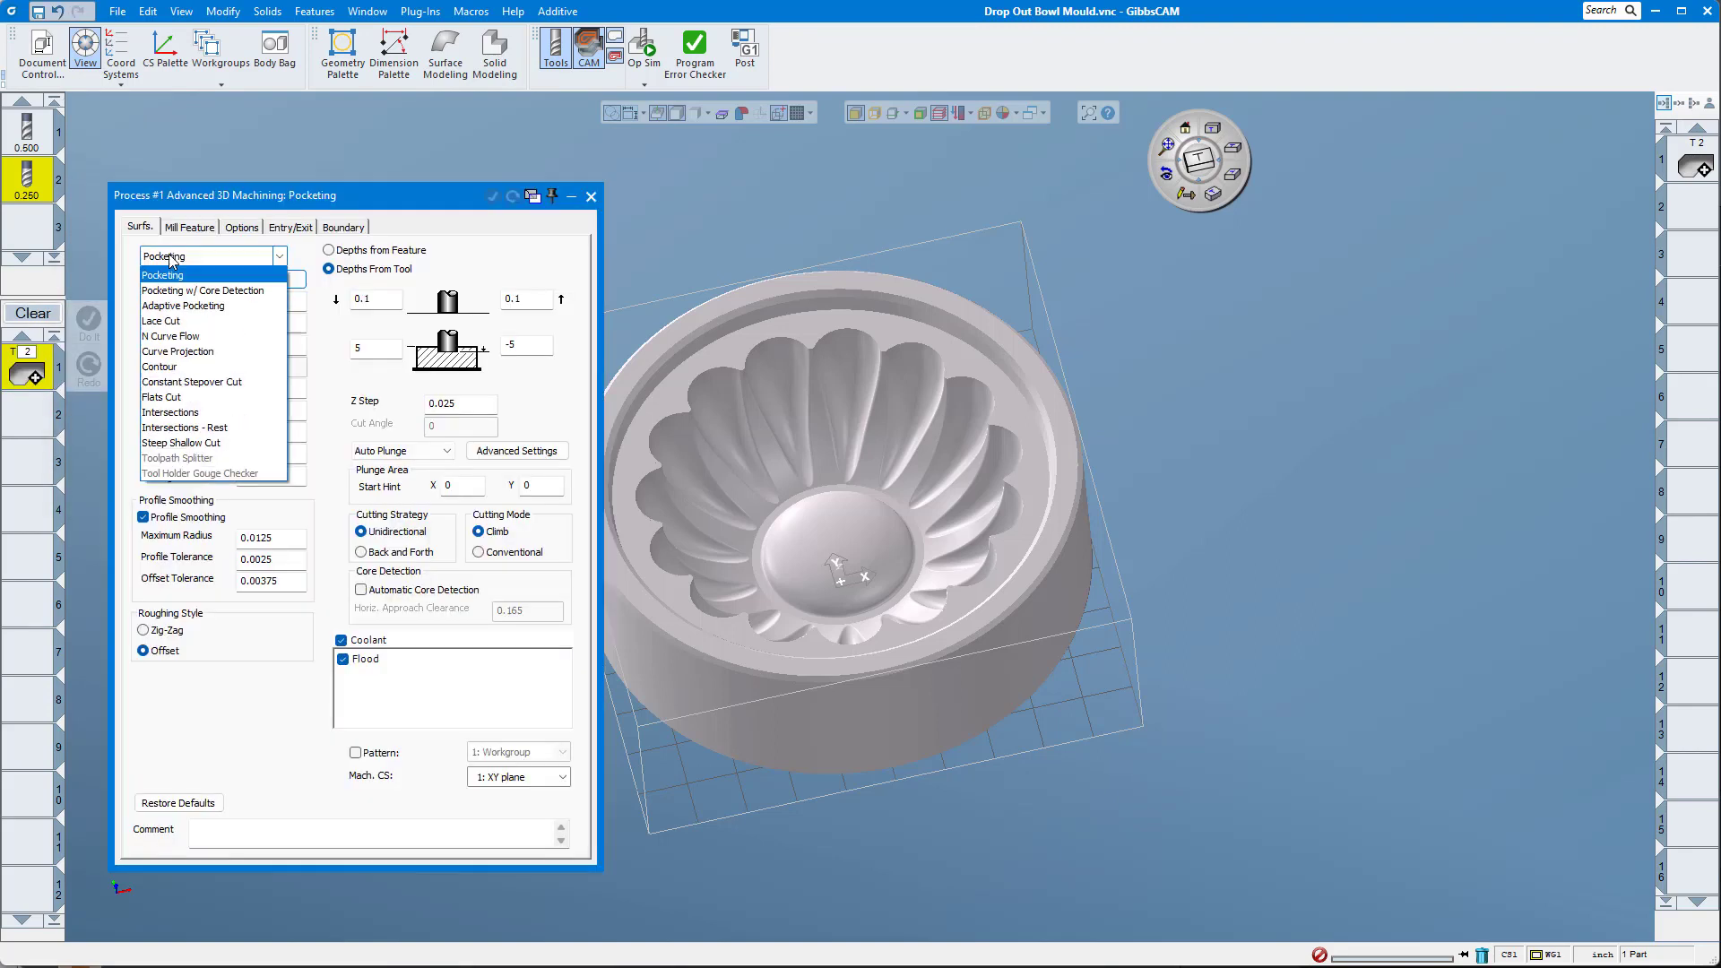
left_click(161, 321)
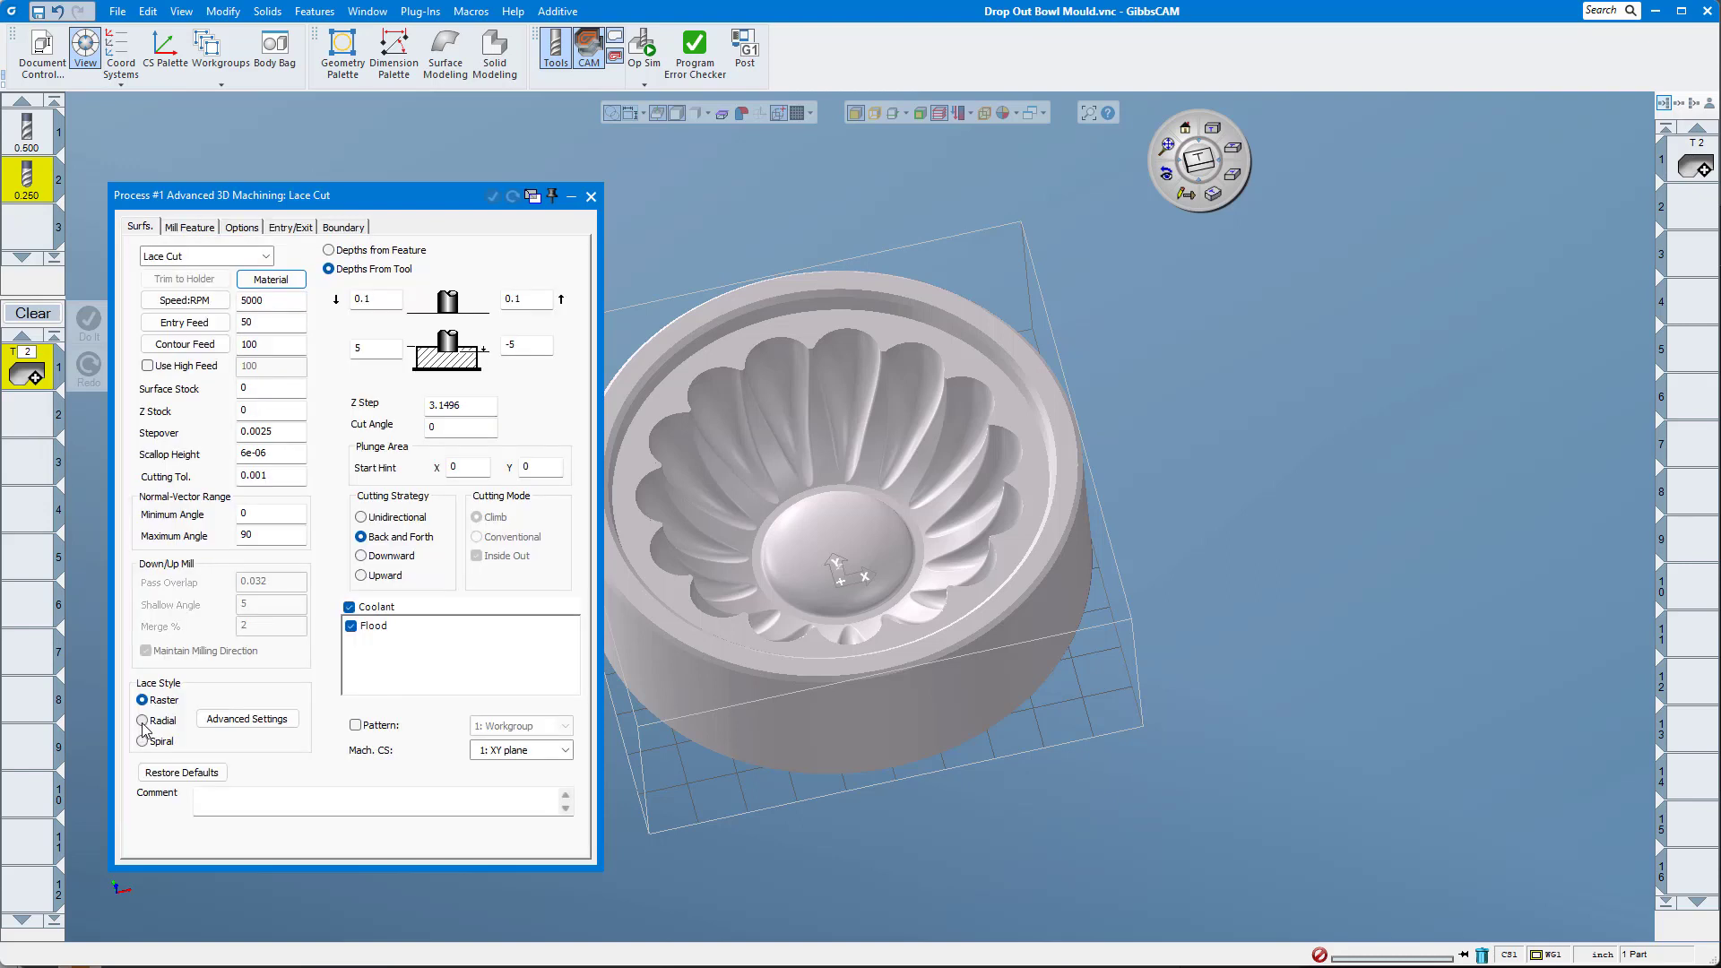
Set the lace style to Spiral and review its centre and radius settings.
left_click(144, 742)
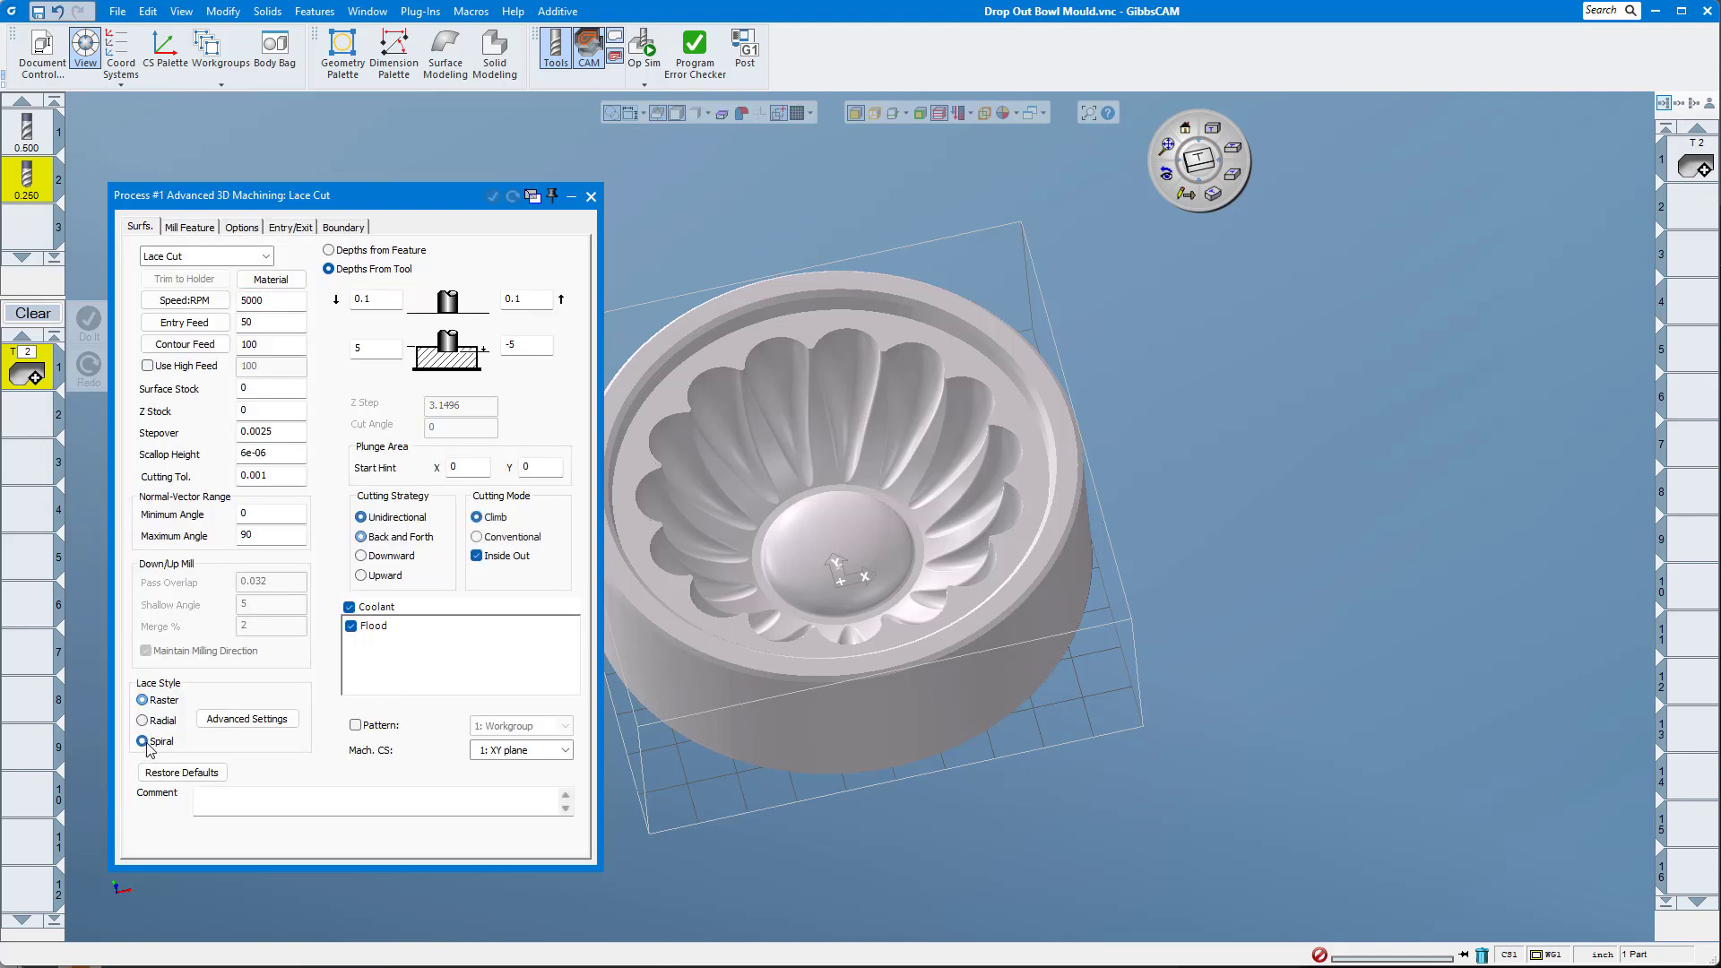
left_click(226, 720)
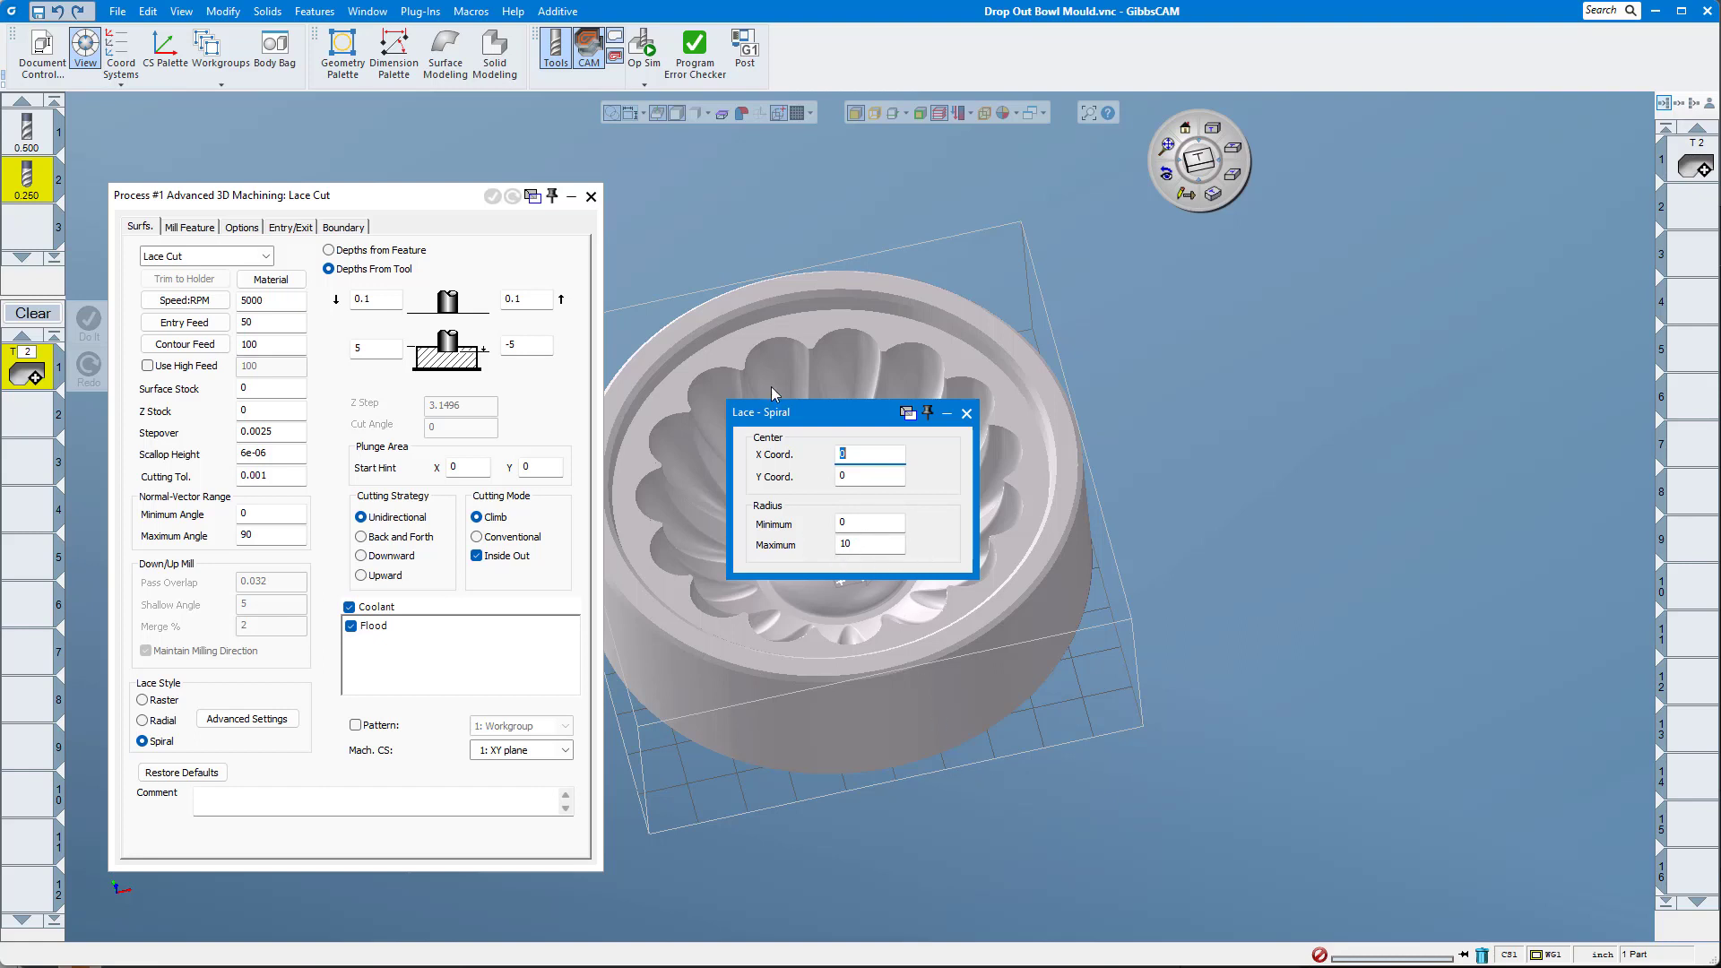
left_click(966, 414)
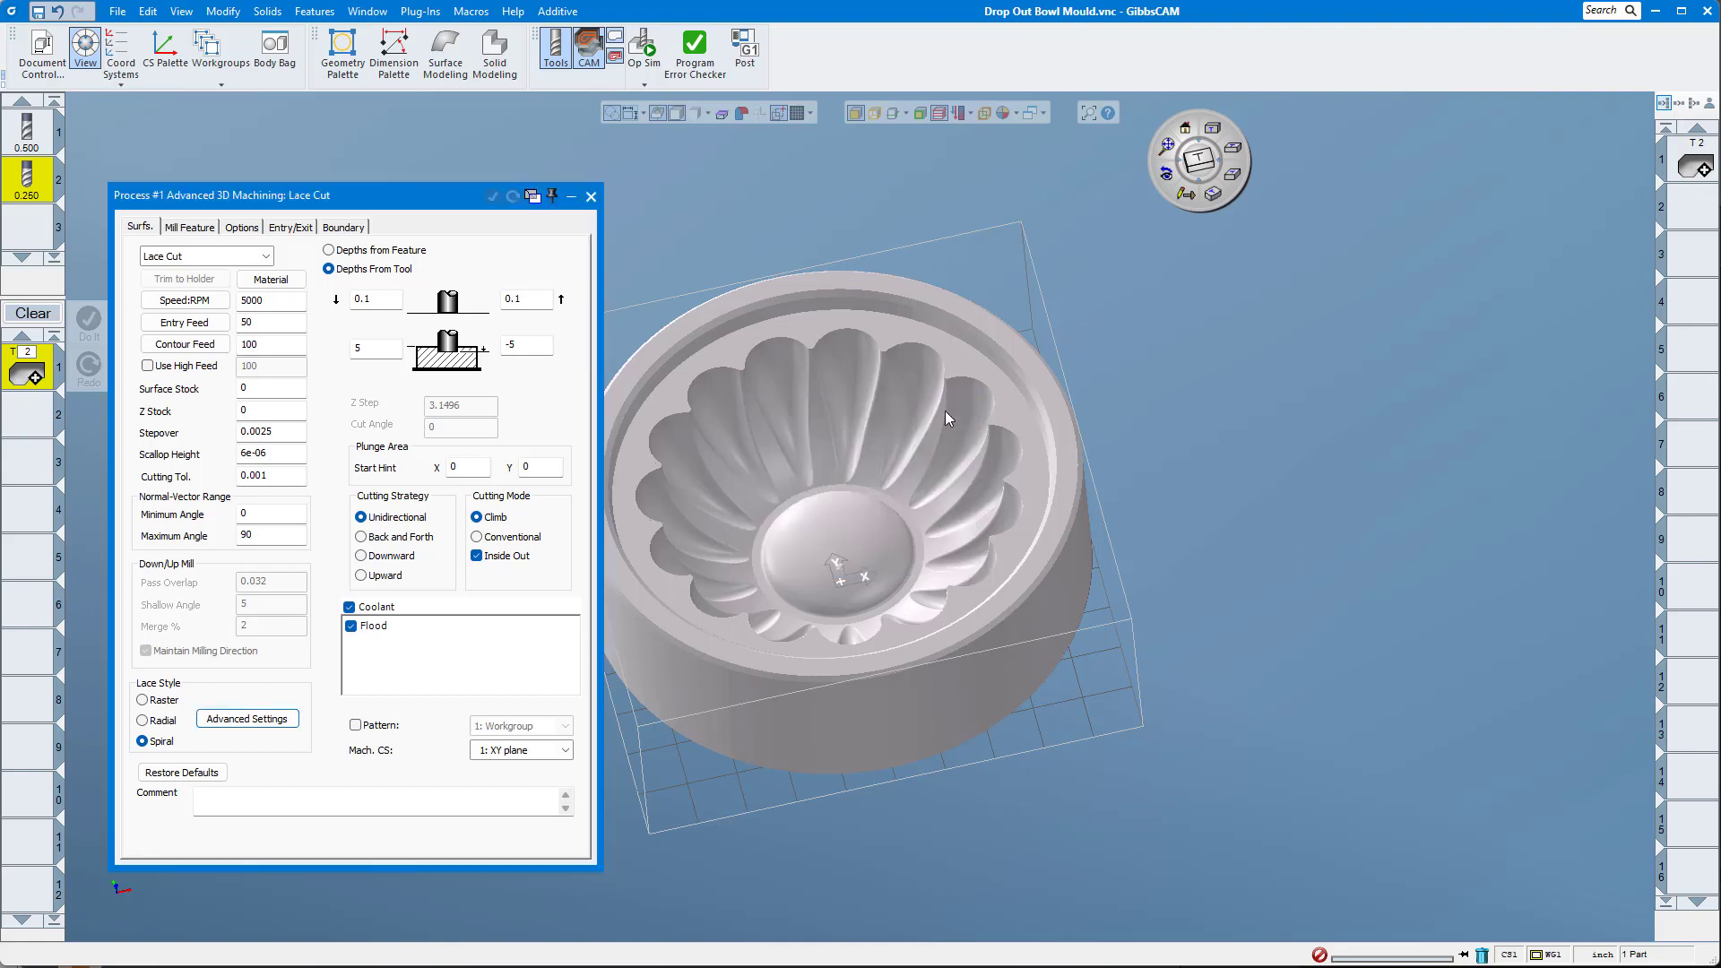
Select the flat ring face around the flutes, all faces below it and the central dome as the faces to machine.
left_click(817, 380)
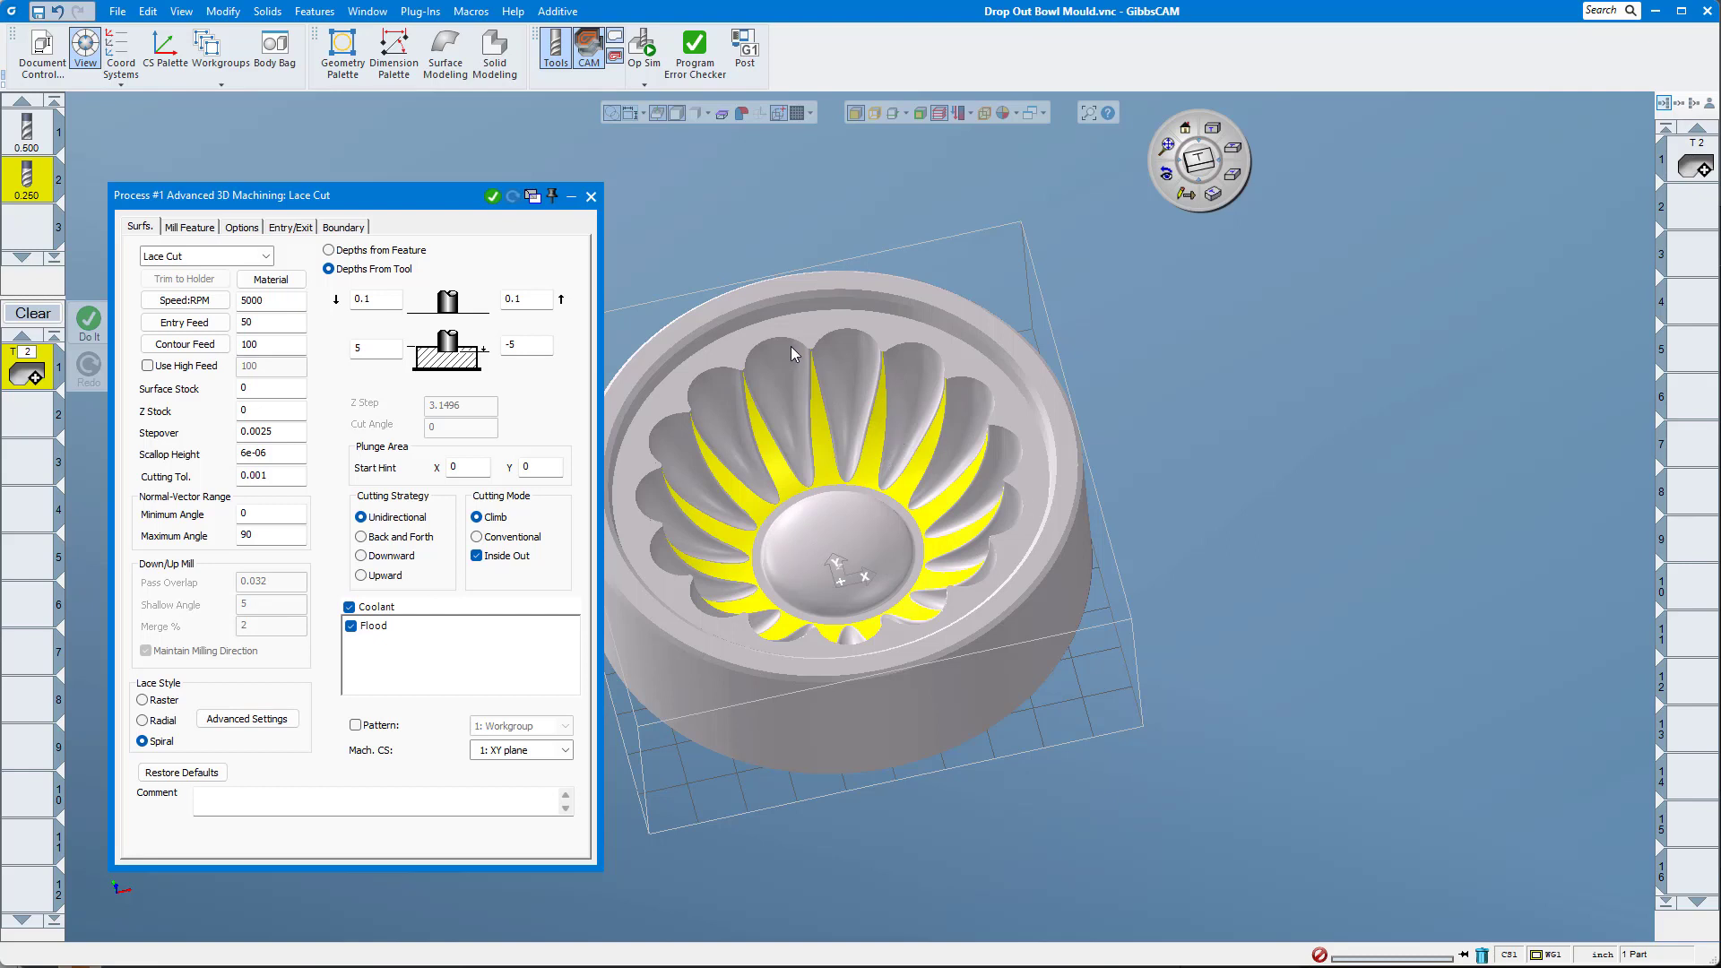
left_click(809, 324)
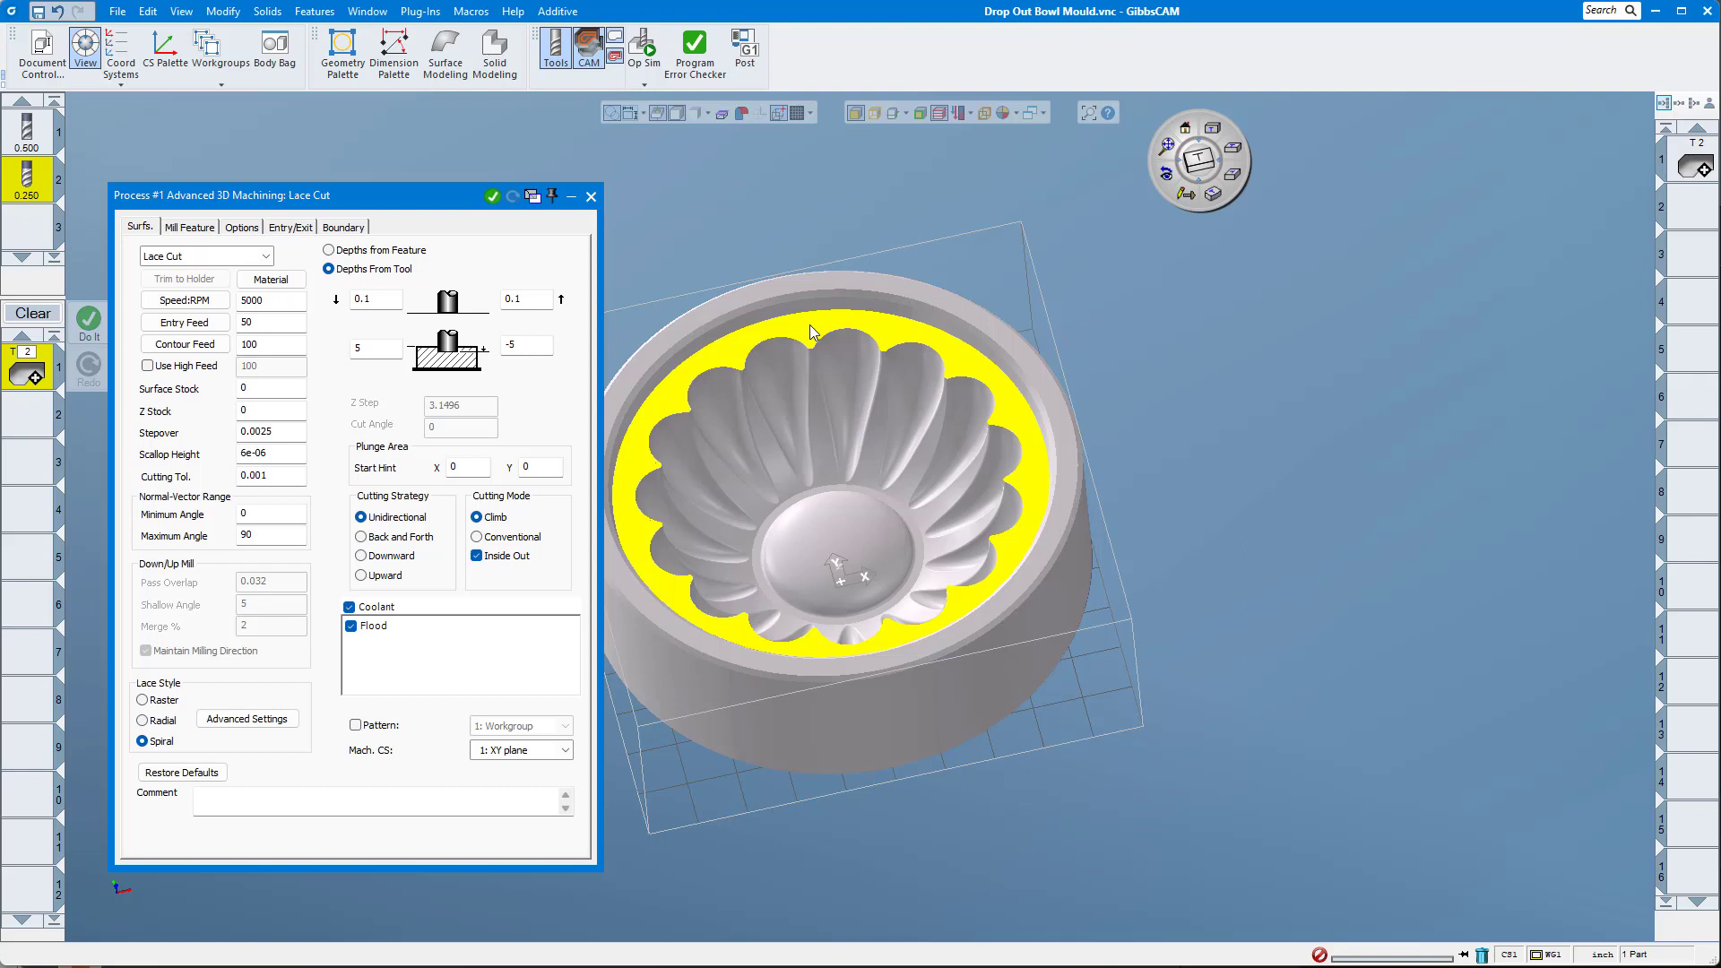
right_click(809, 325)
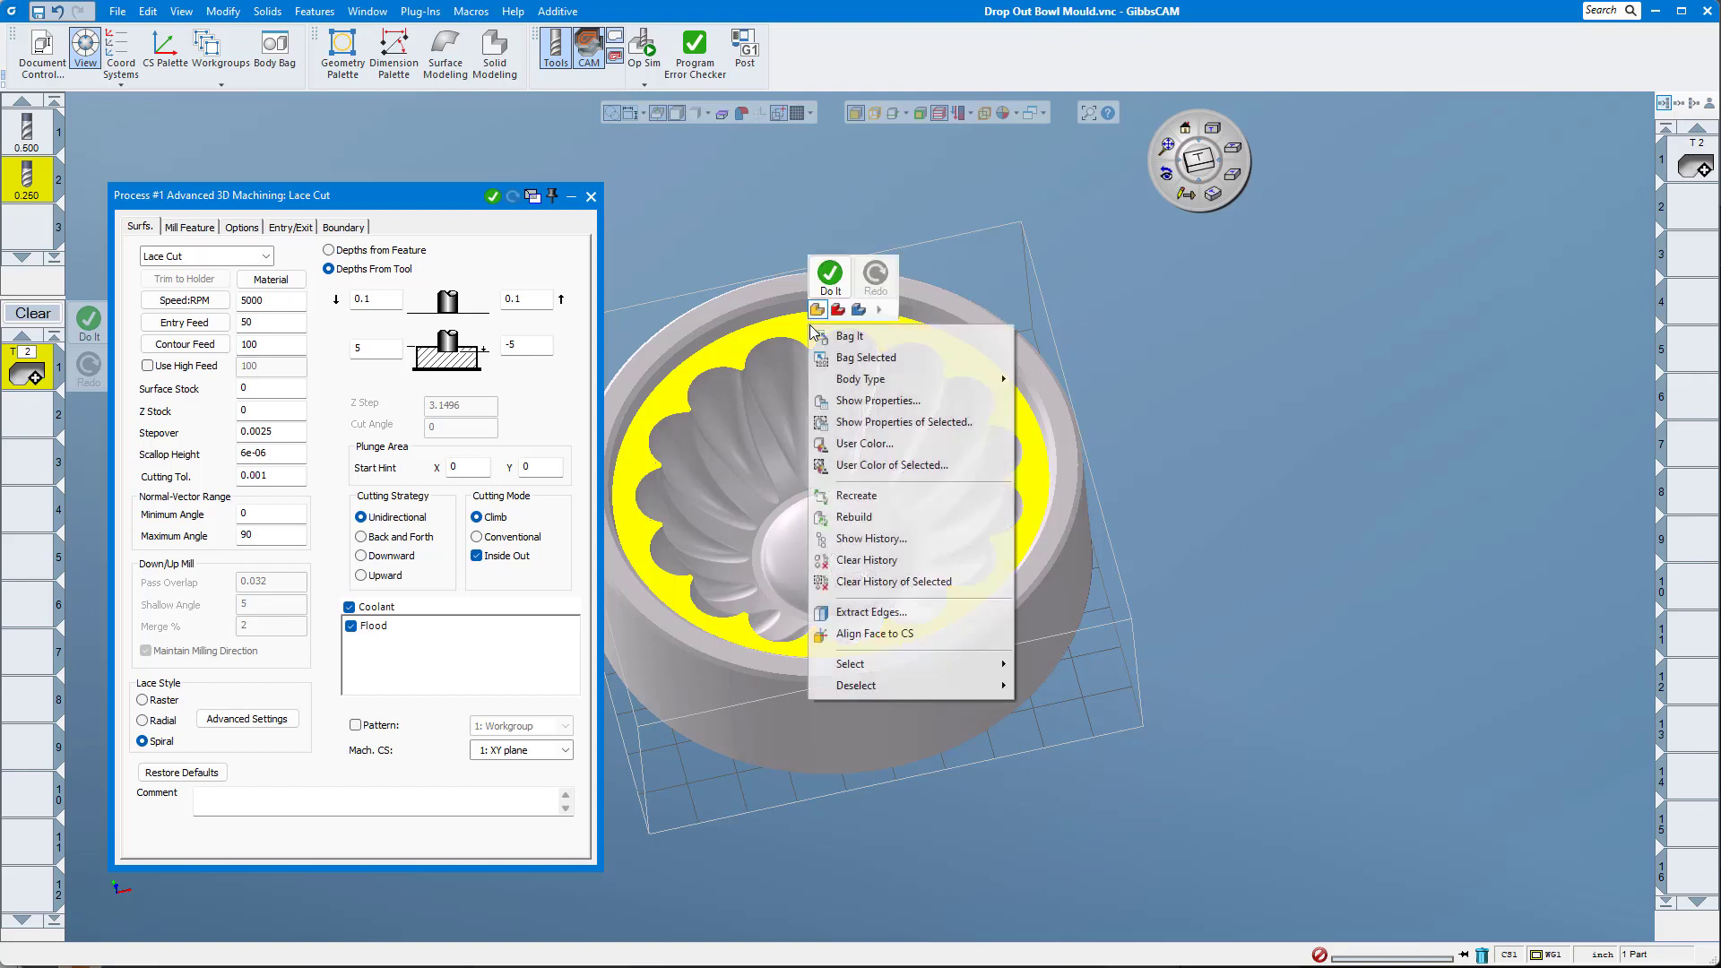
mouse_move(944, 681)
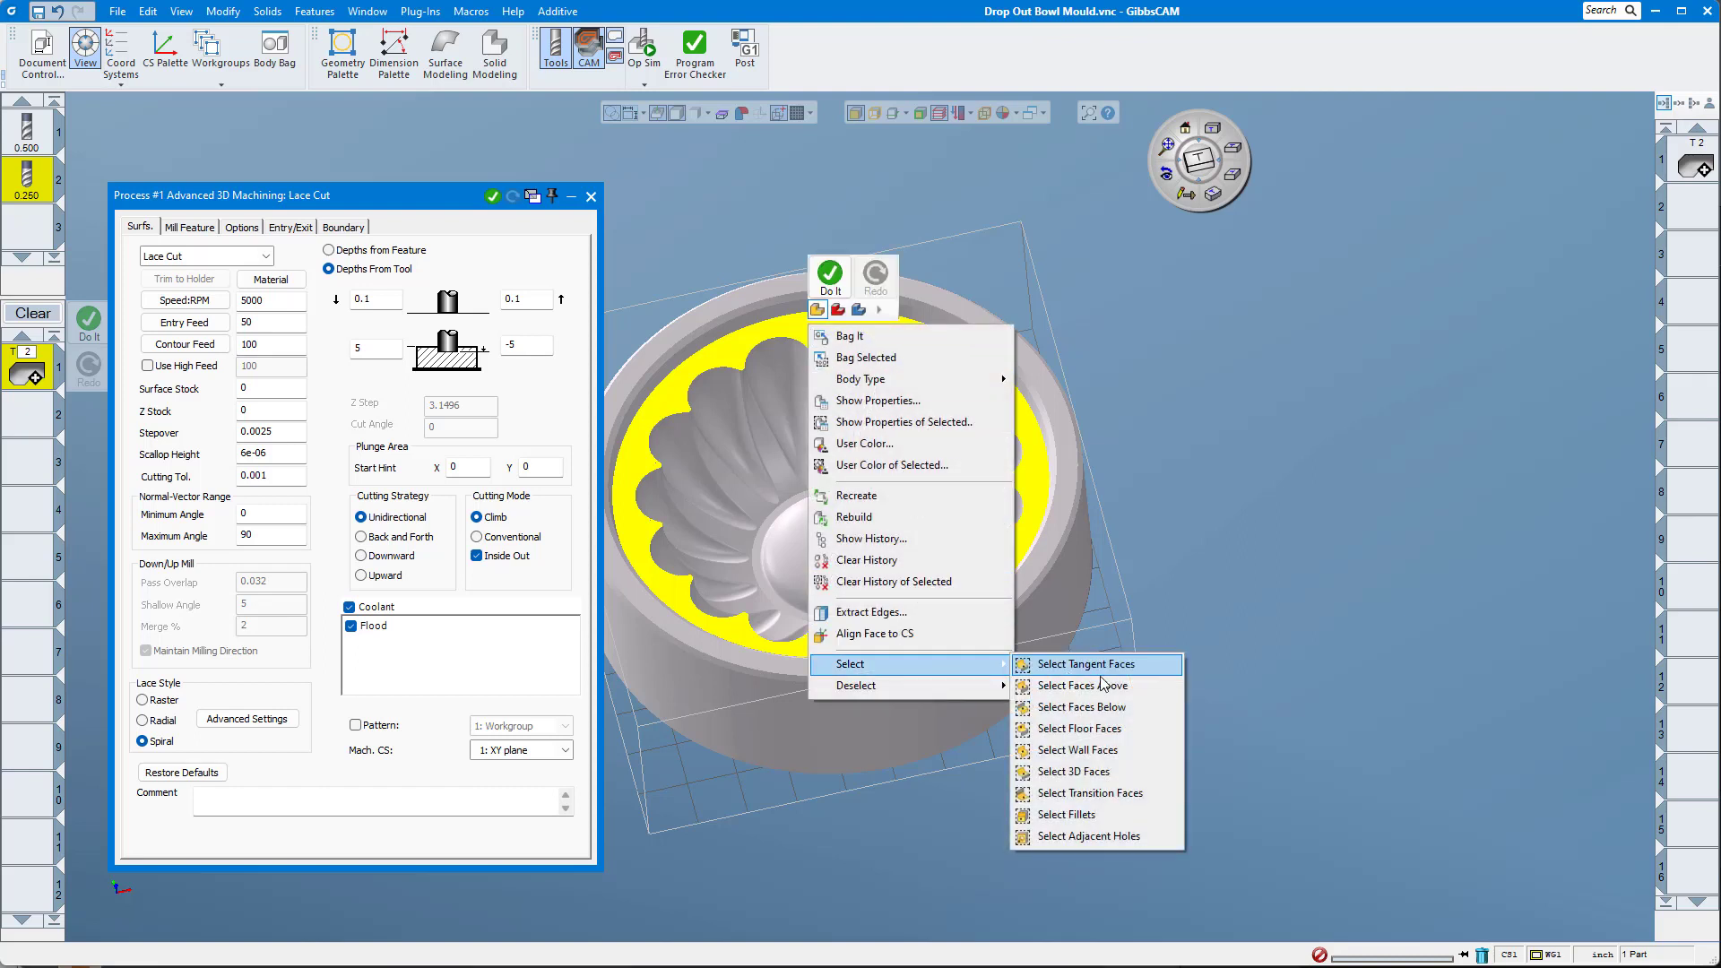
left_click(1134, 712)
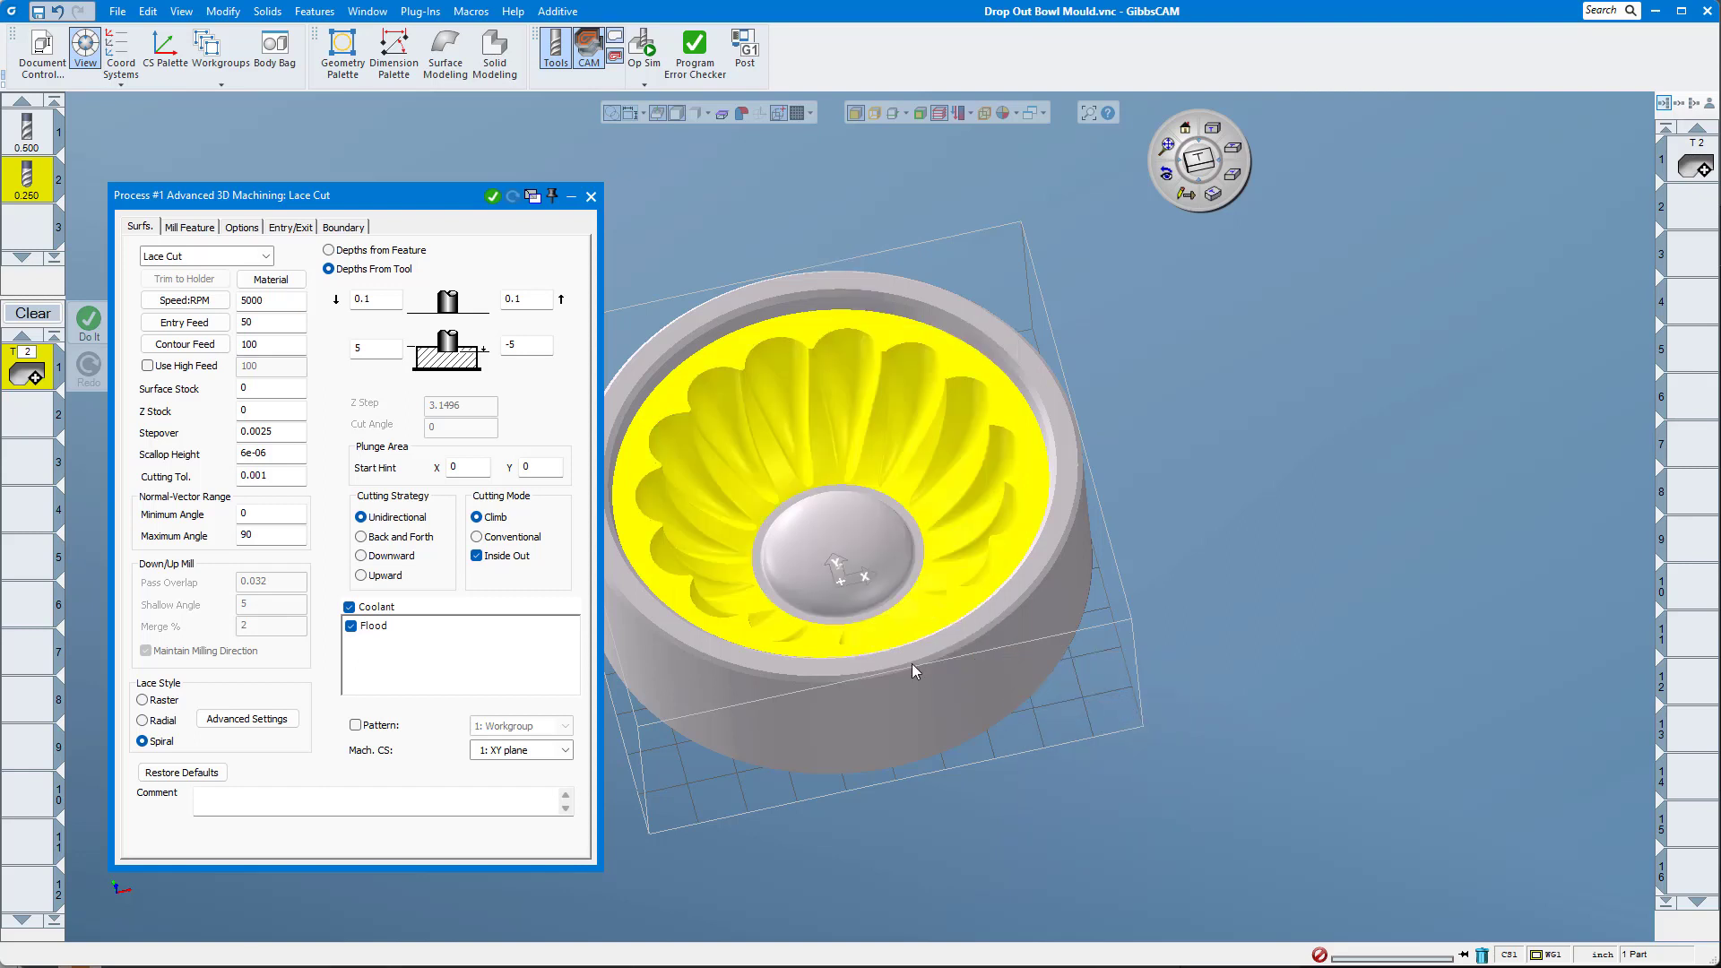
scroll(856, 602, "up", 4)
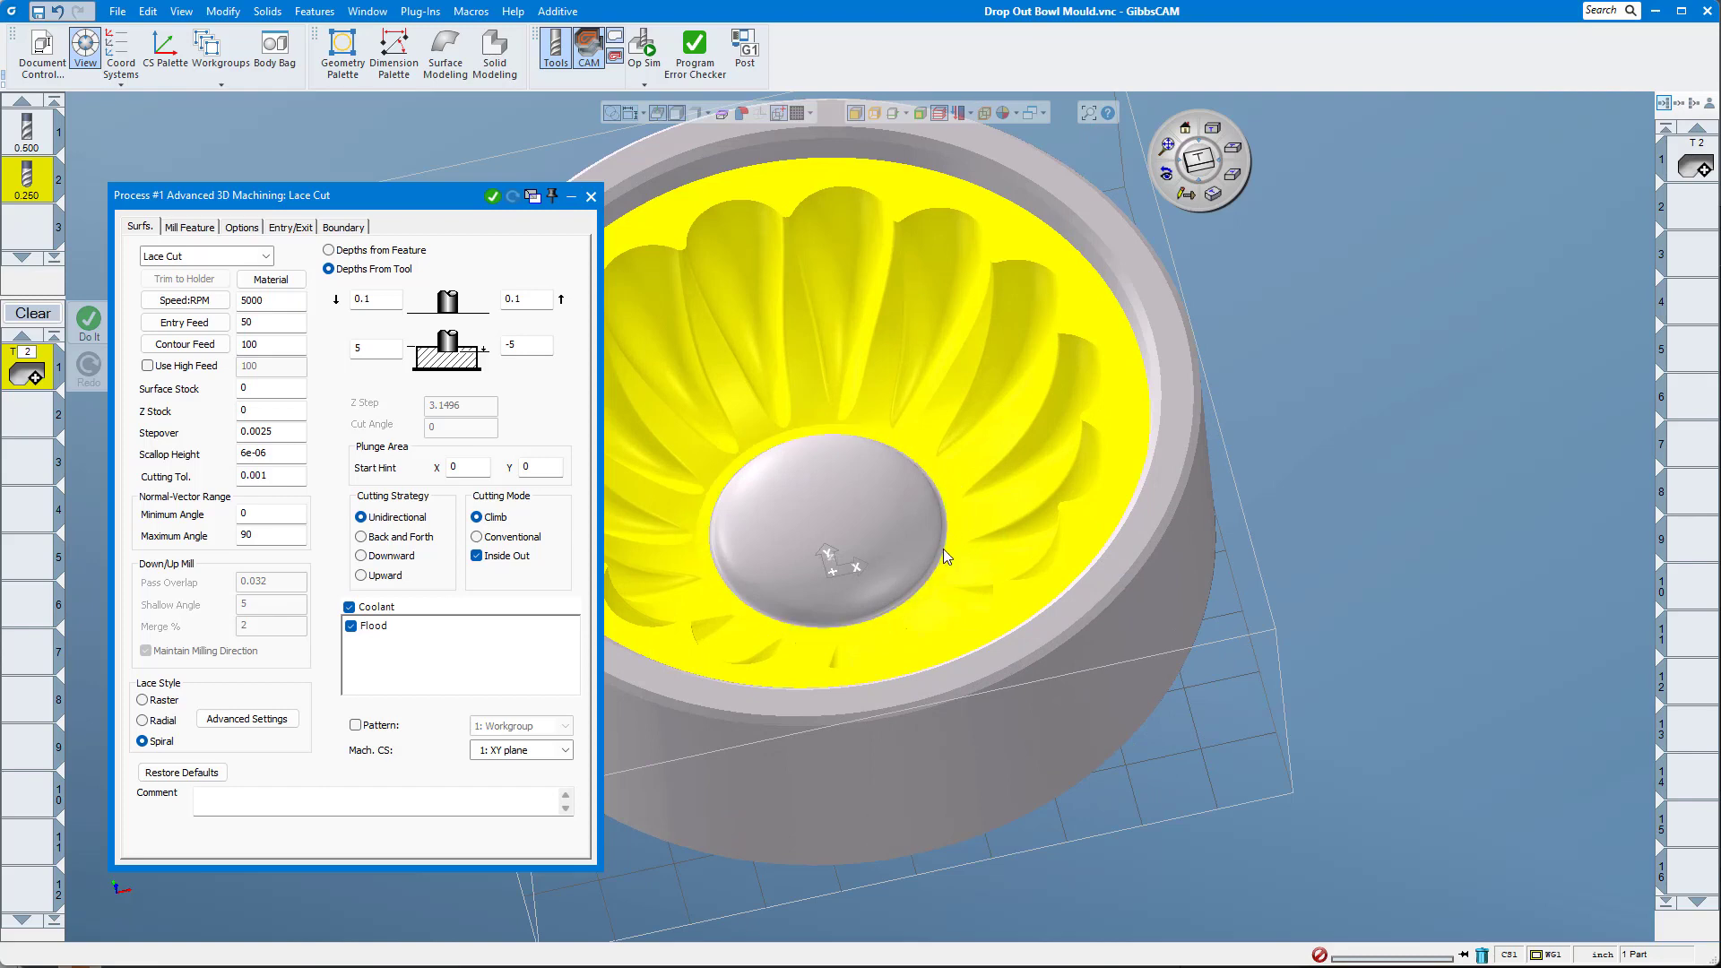
left_click(908, 545, "shift")
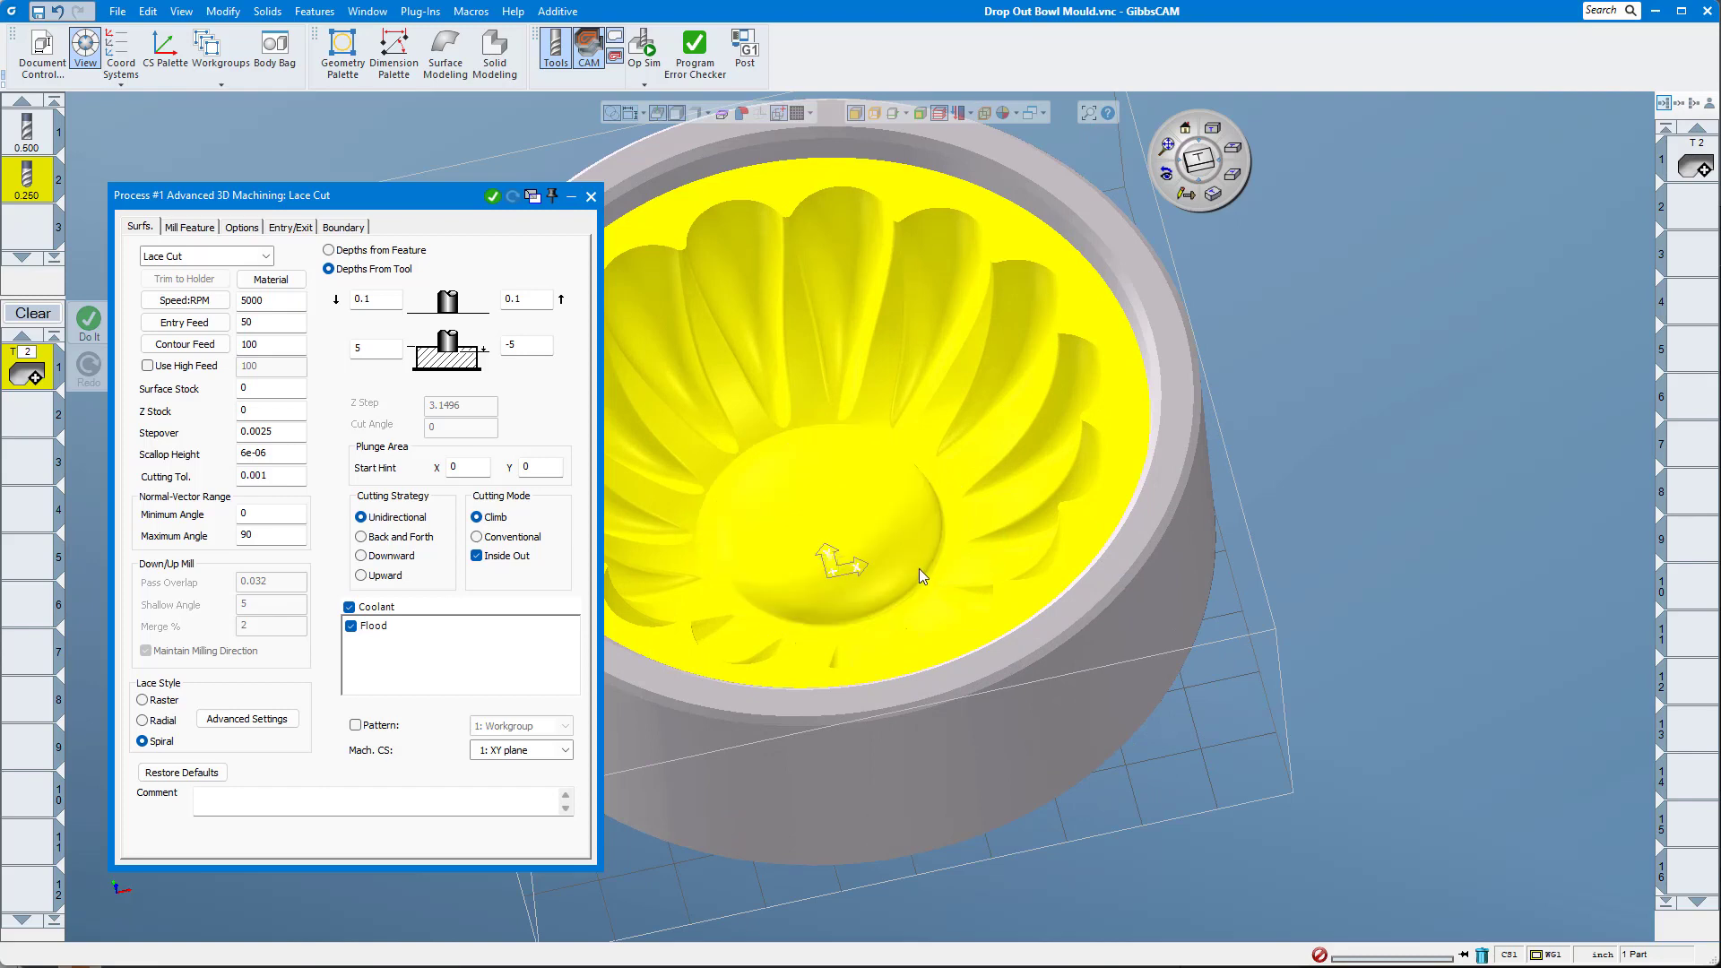
Inspect the spiral Lace Cut toolpath in the bowl from the top and at an angle.
scroll(918, 566, "down", 5)
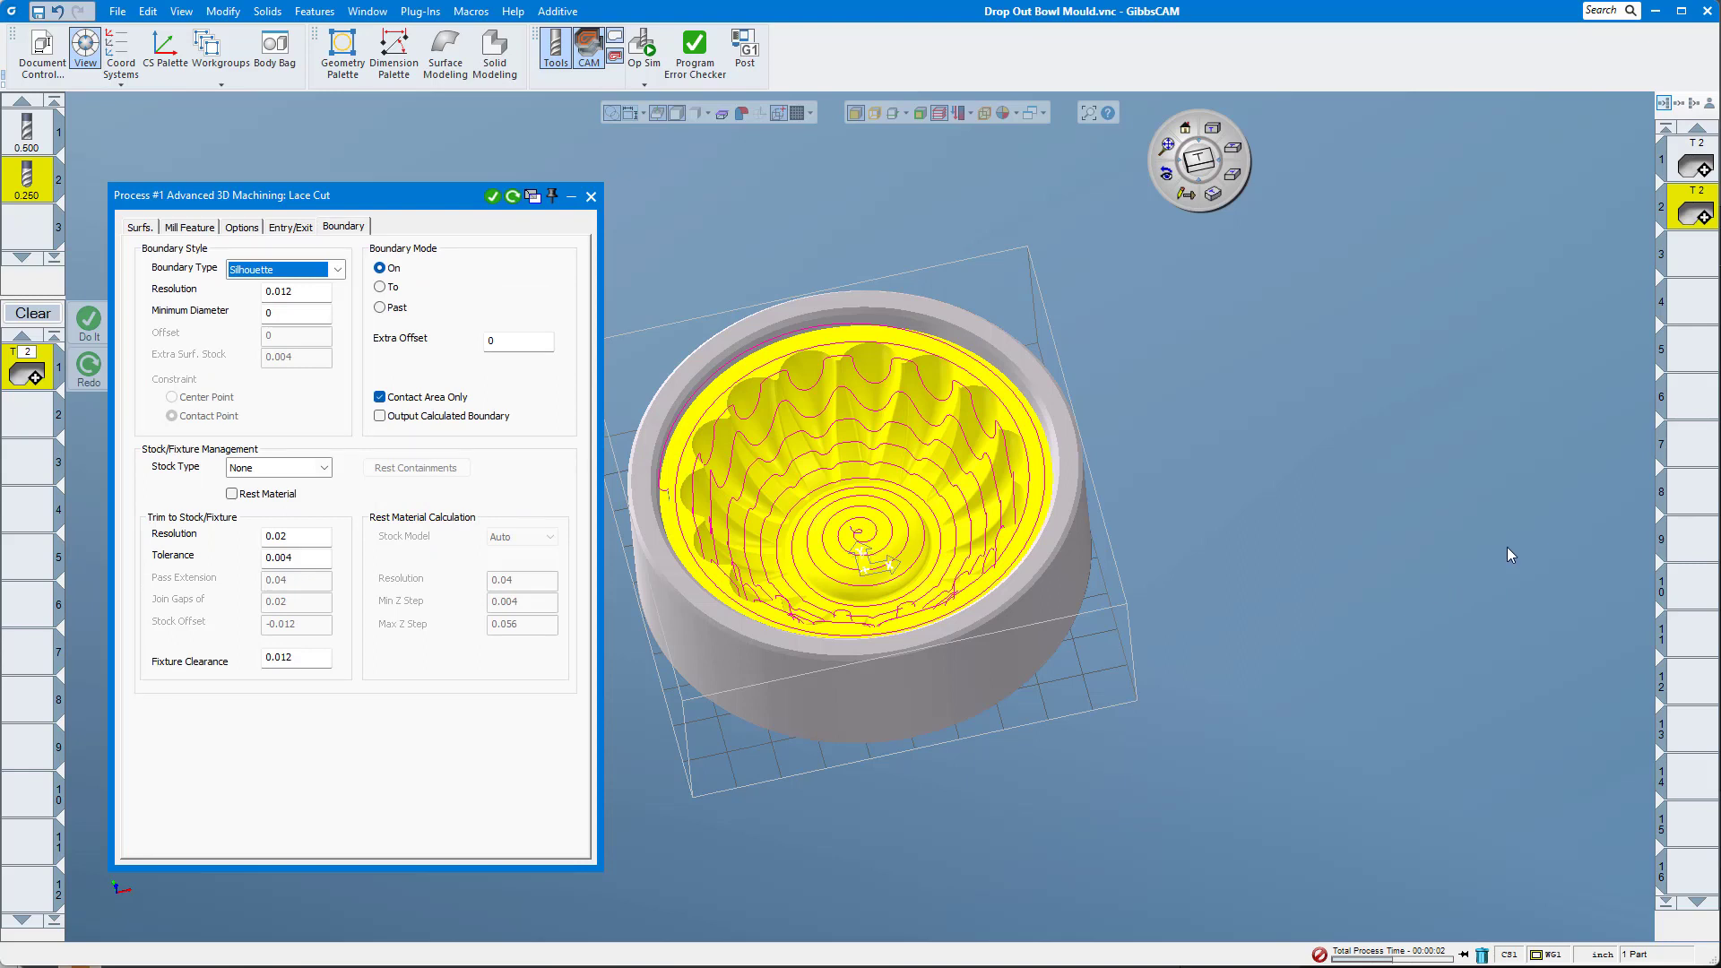
left_click(1216, 128)
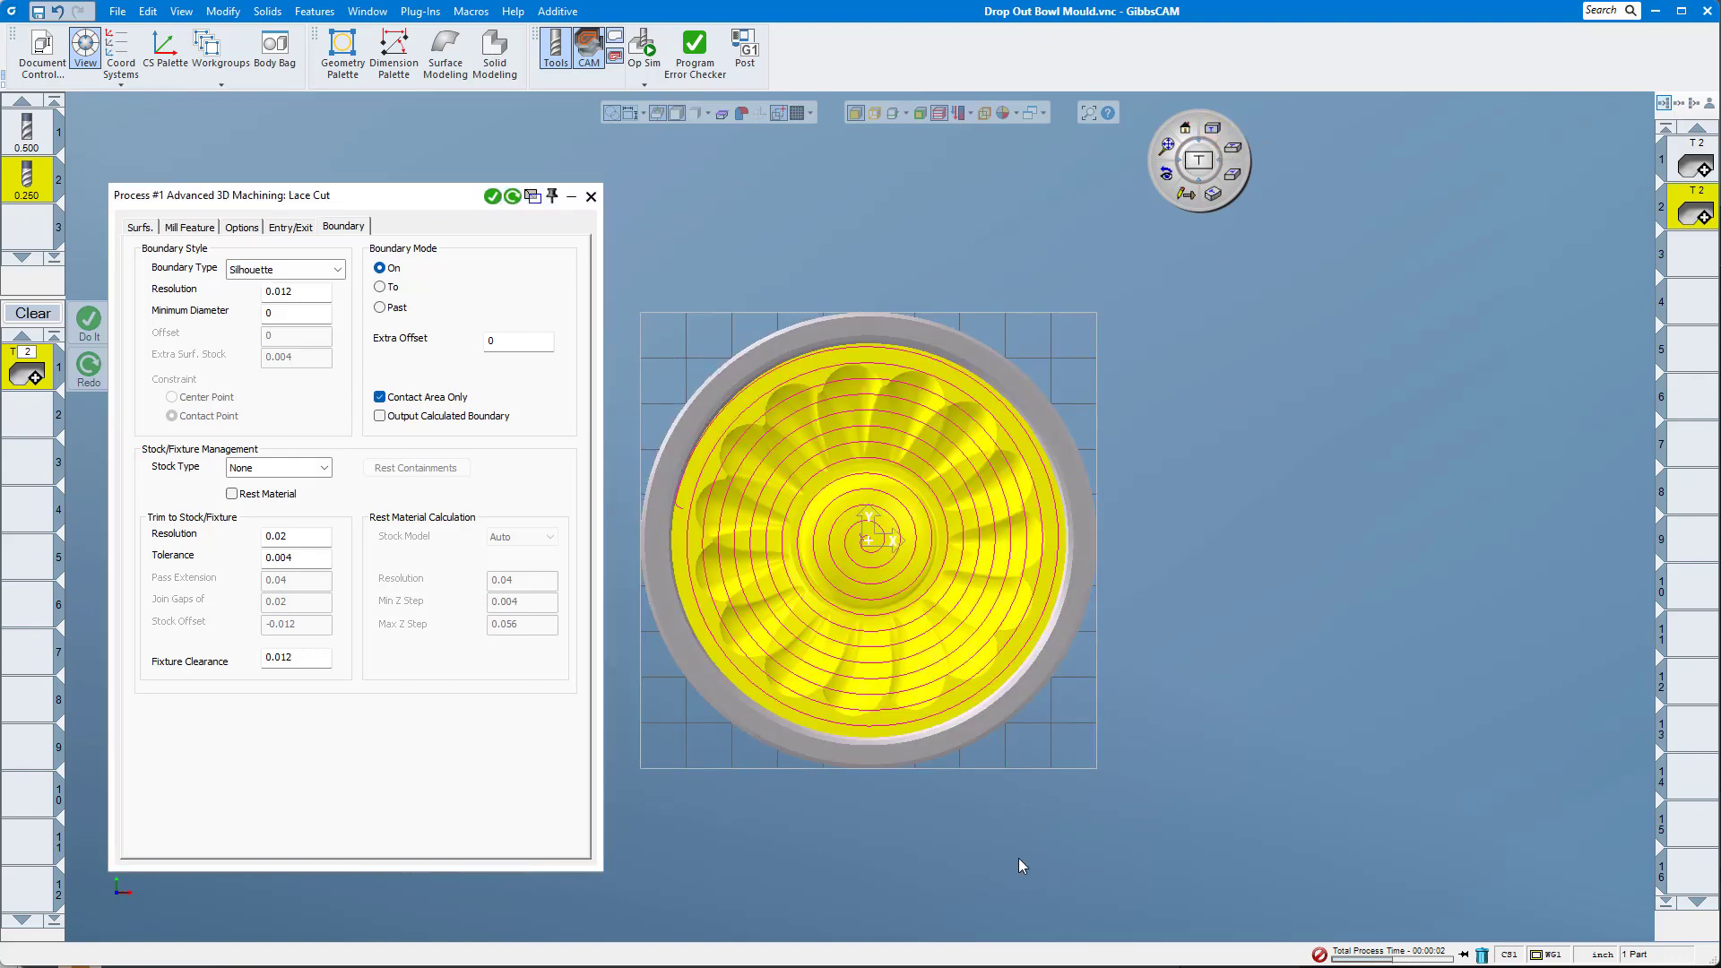
middle_click_drag(1025, 758, 1020, 523)
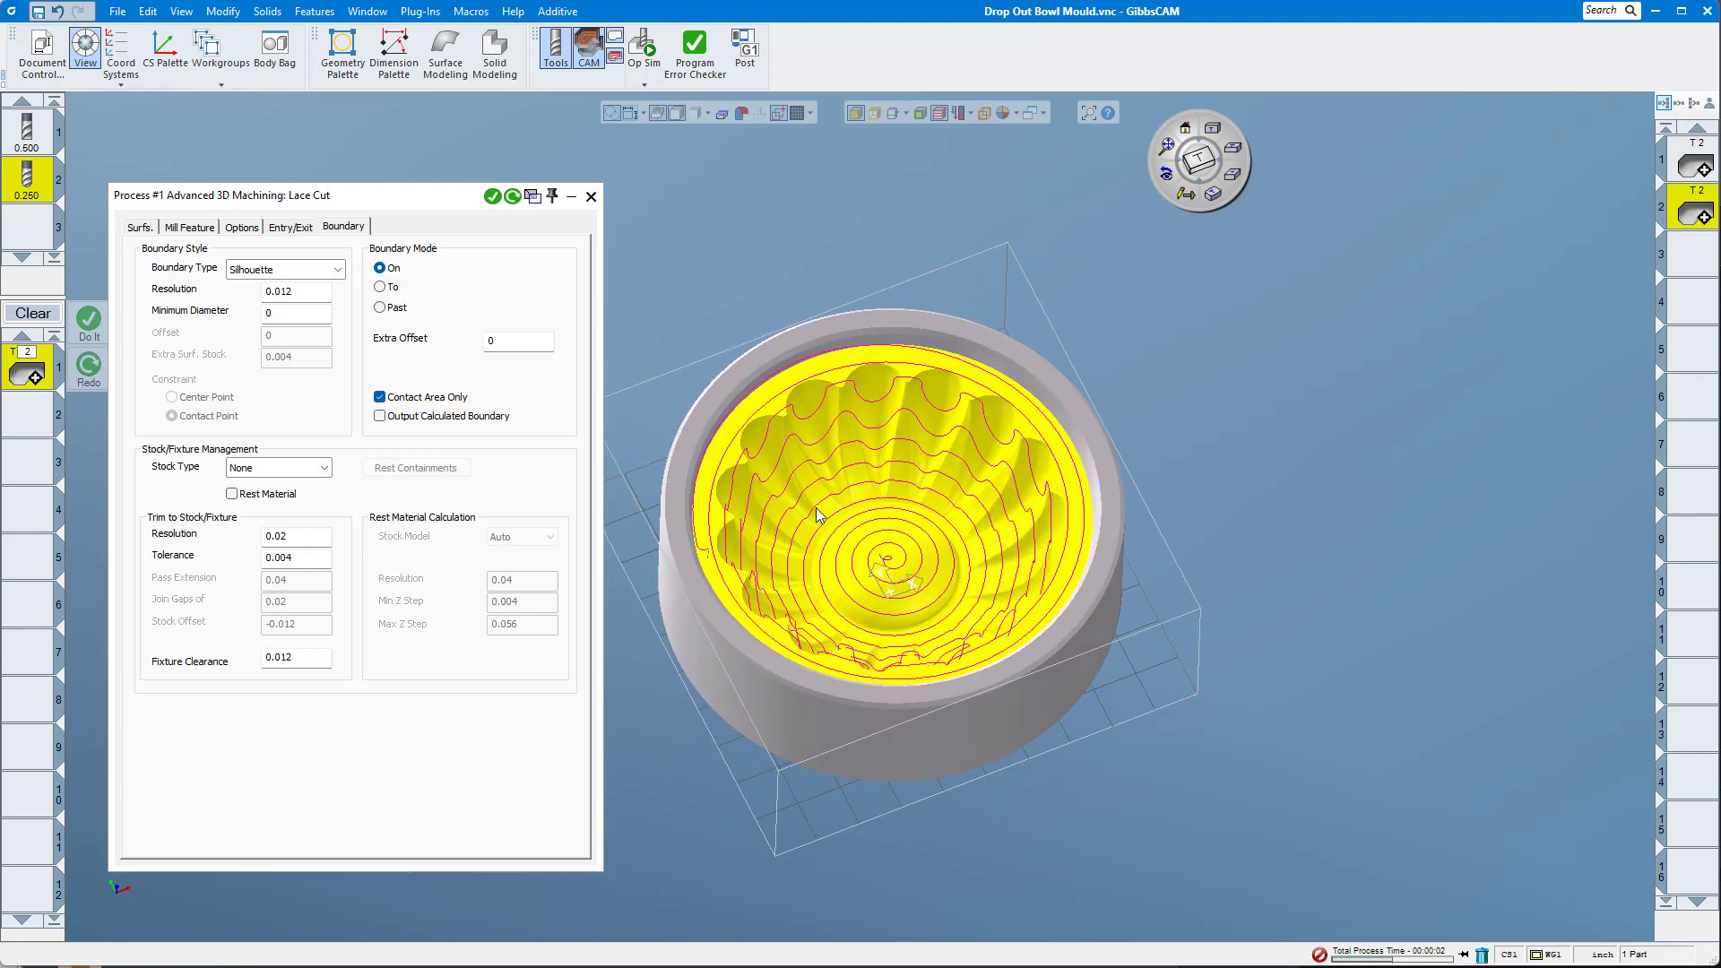
scroll(809, 521, "up", 3)
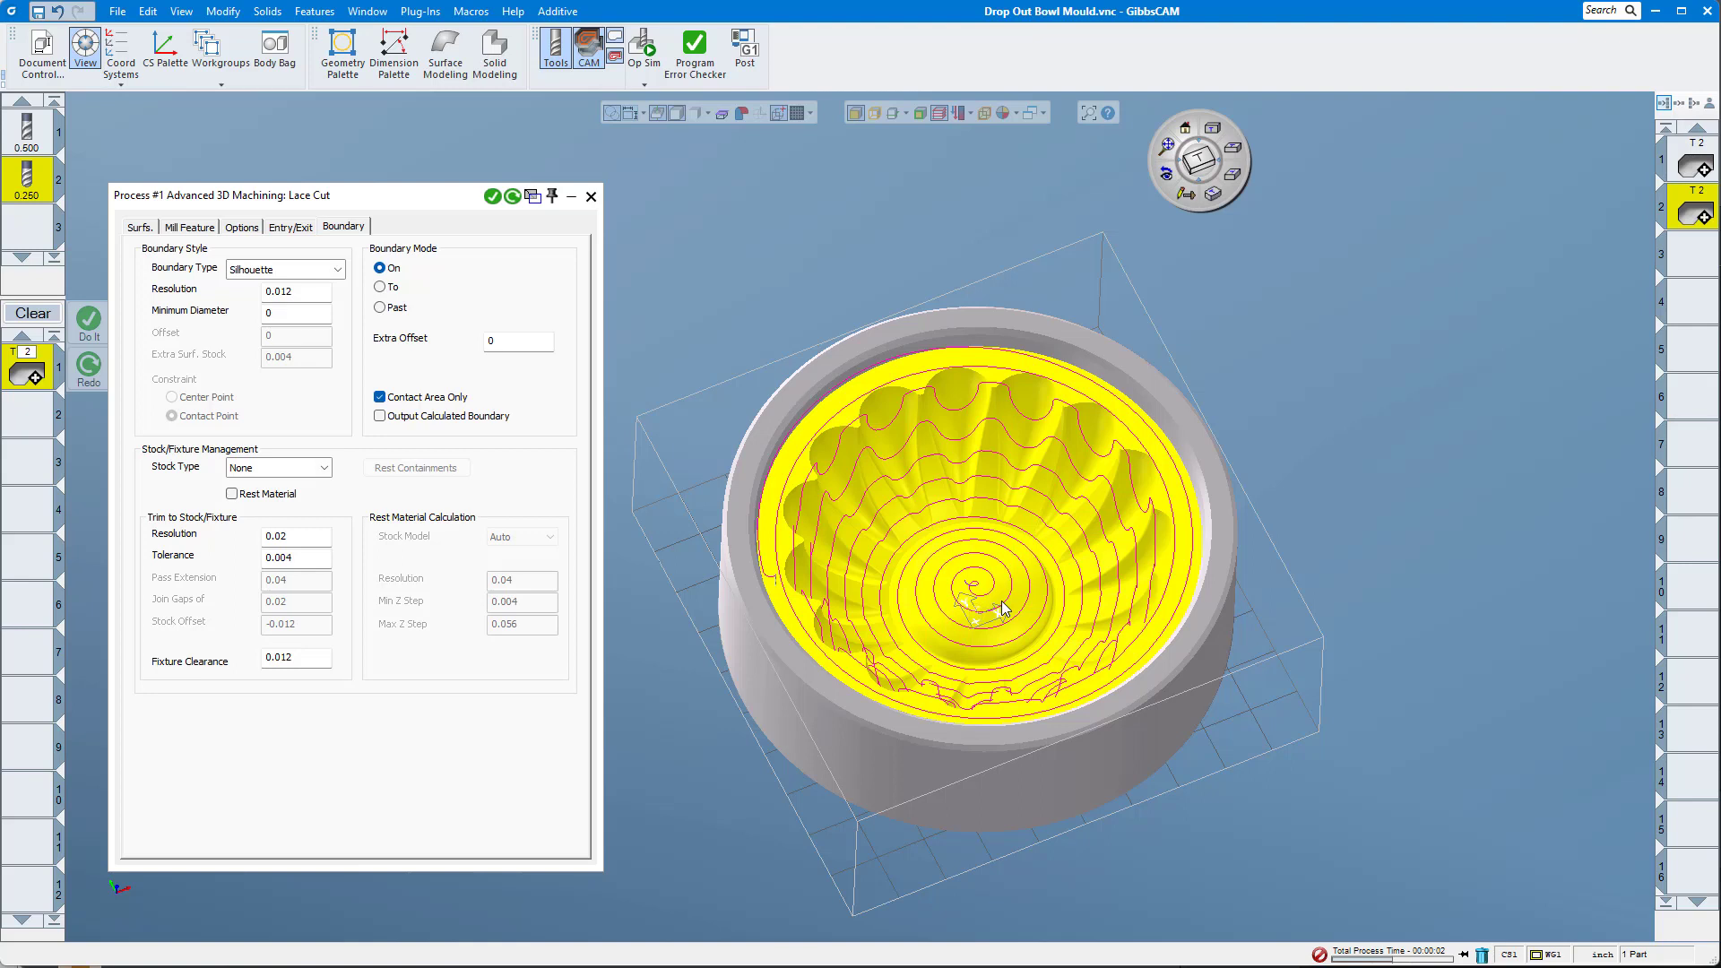
Change the lace style to Radial, review its centre, angle and radius settings, and regenerate the toolpath.
left_click(136, 231)
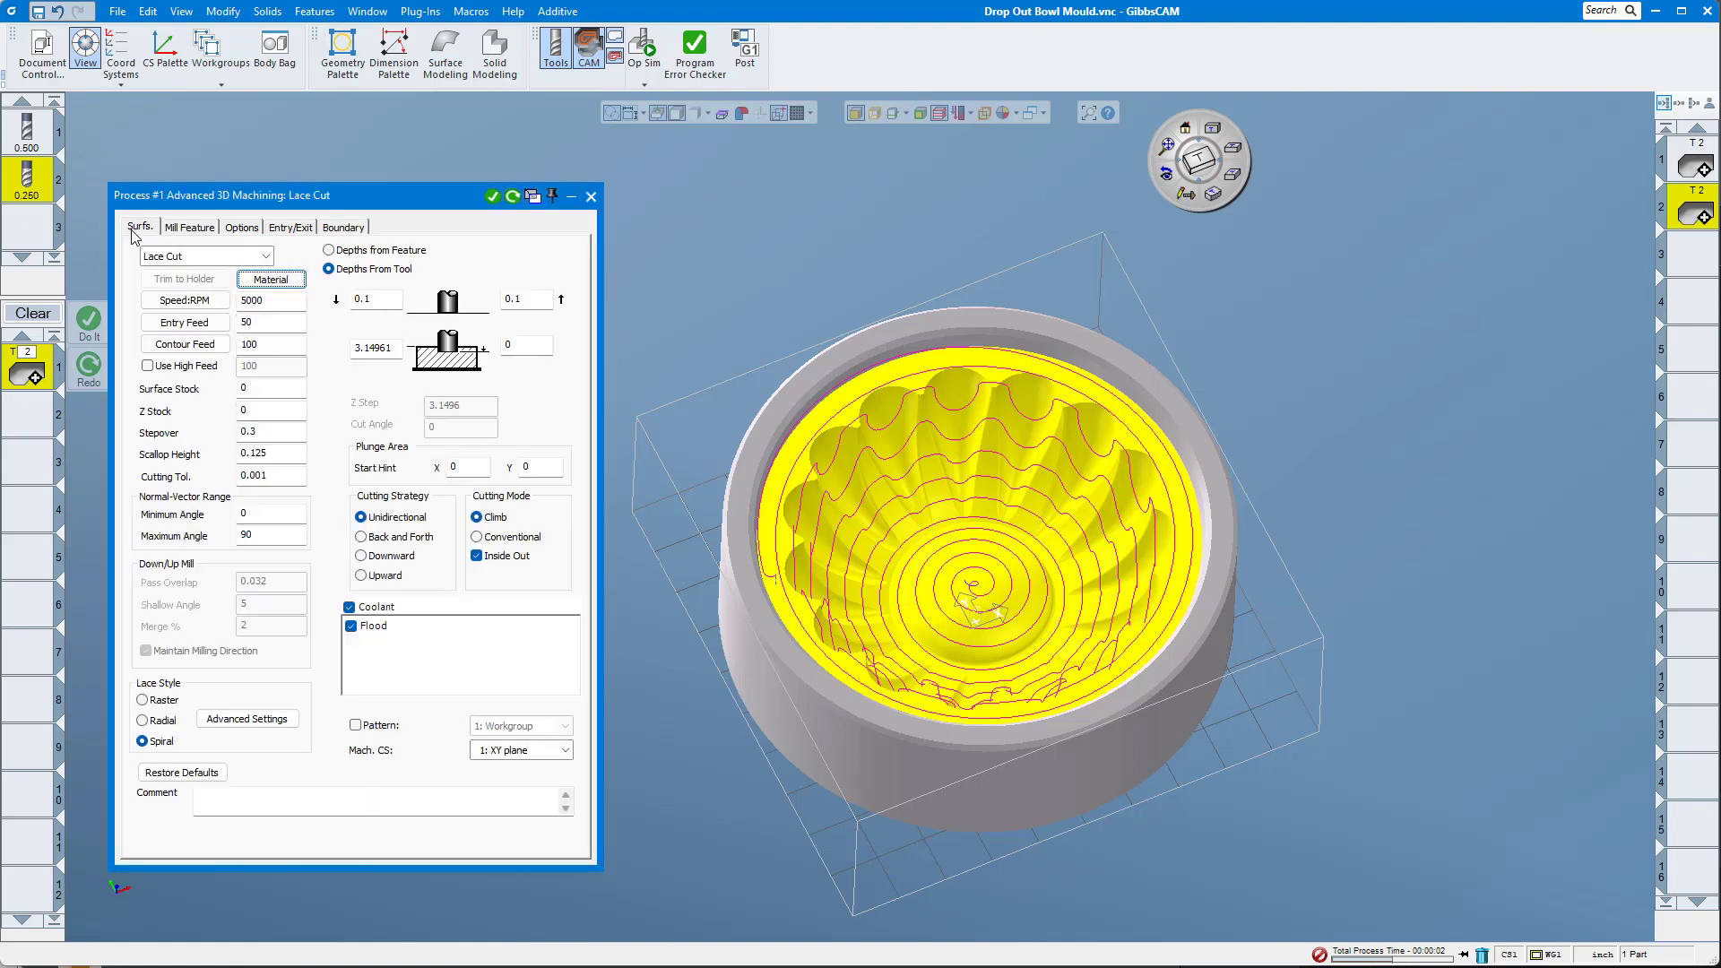
left_click(162, 722)
left_click(244, 723)
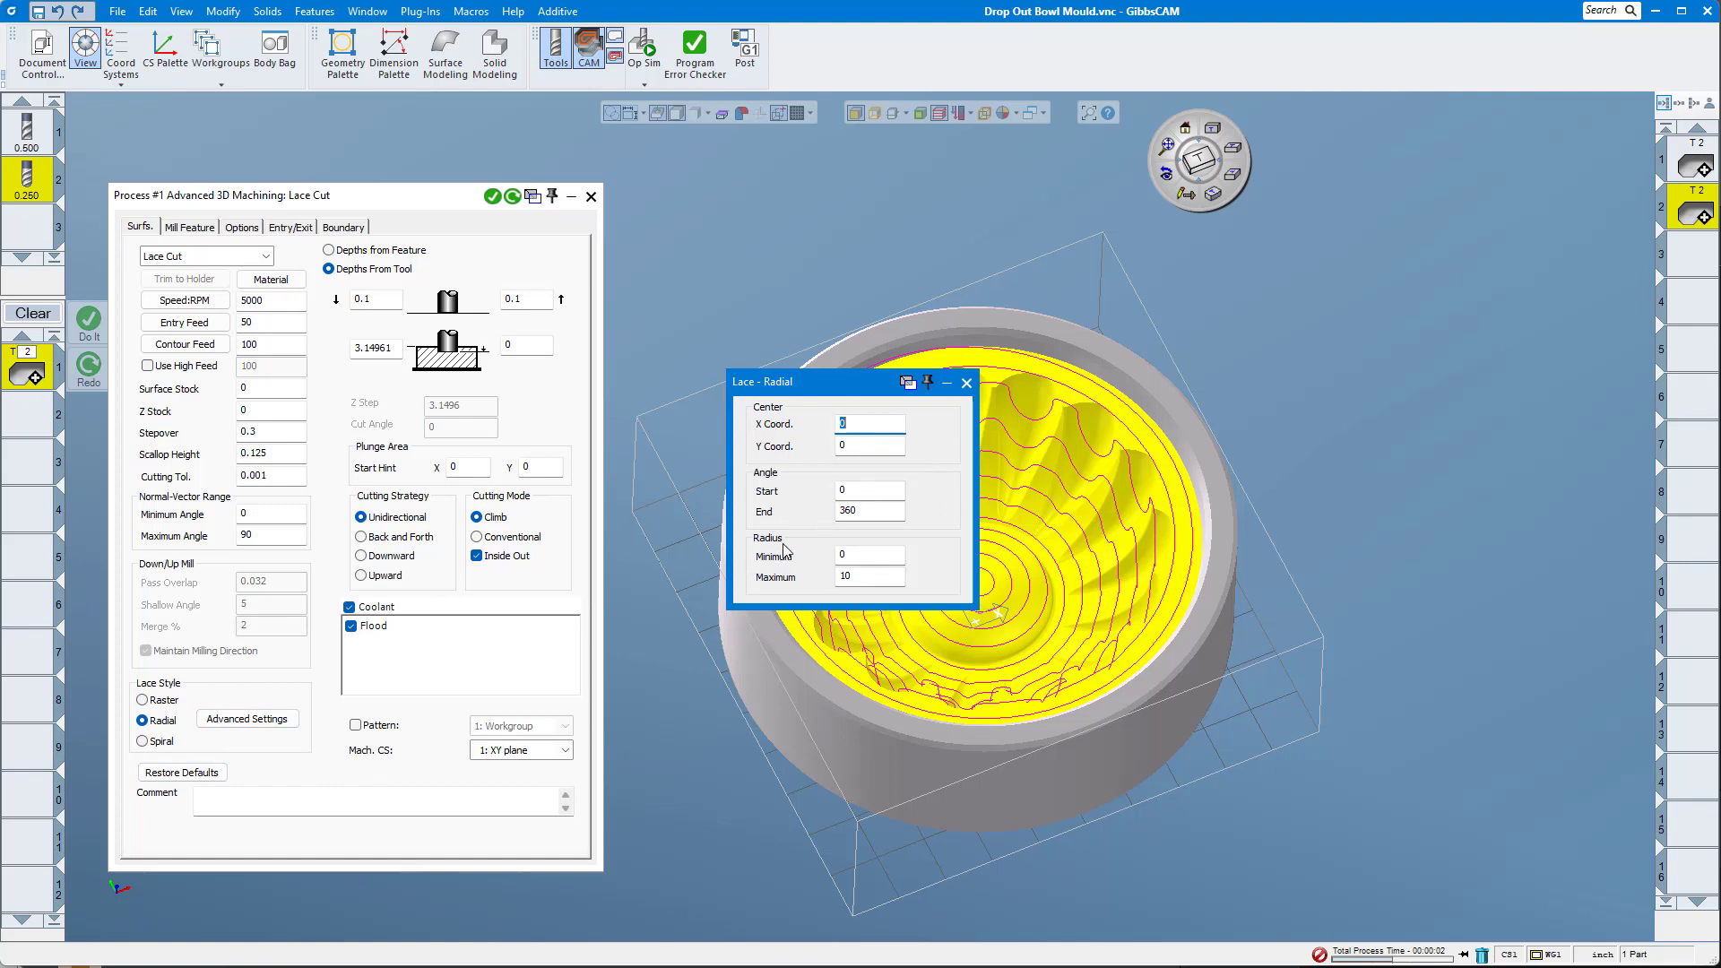
left_click(967, 385)
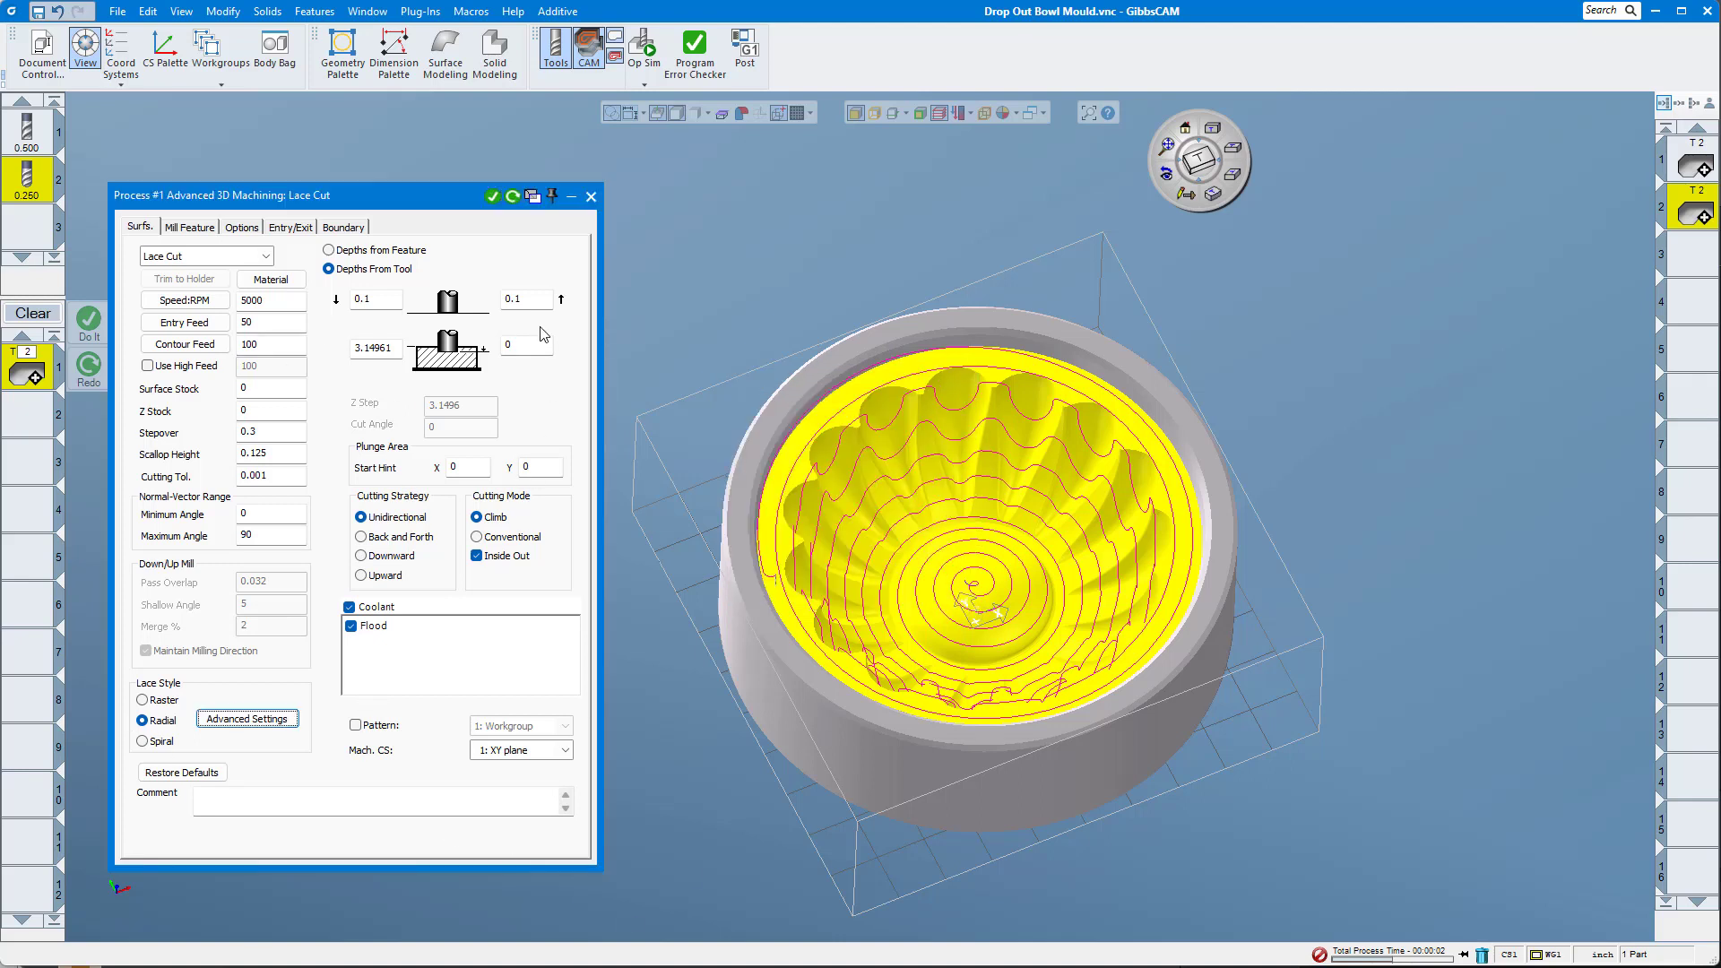
left_click(512, 196)
Review the entry and exit settings and examine the radial toolpath from the top, up close at the bowl's centre.
left_click(291, 227)
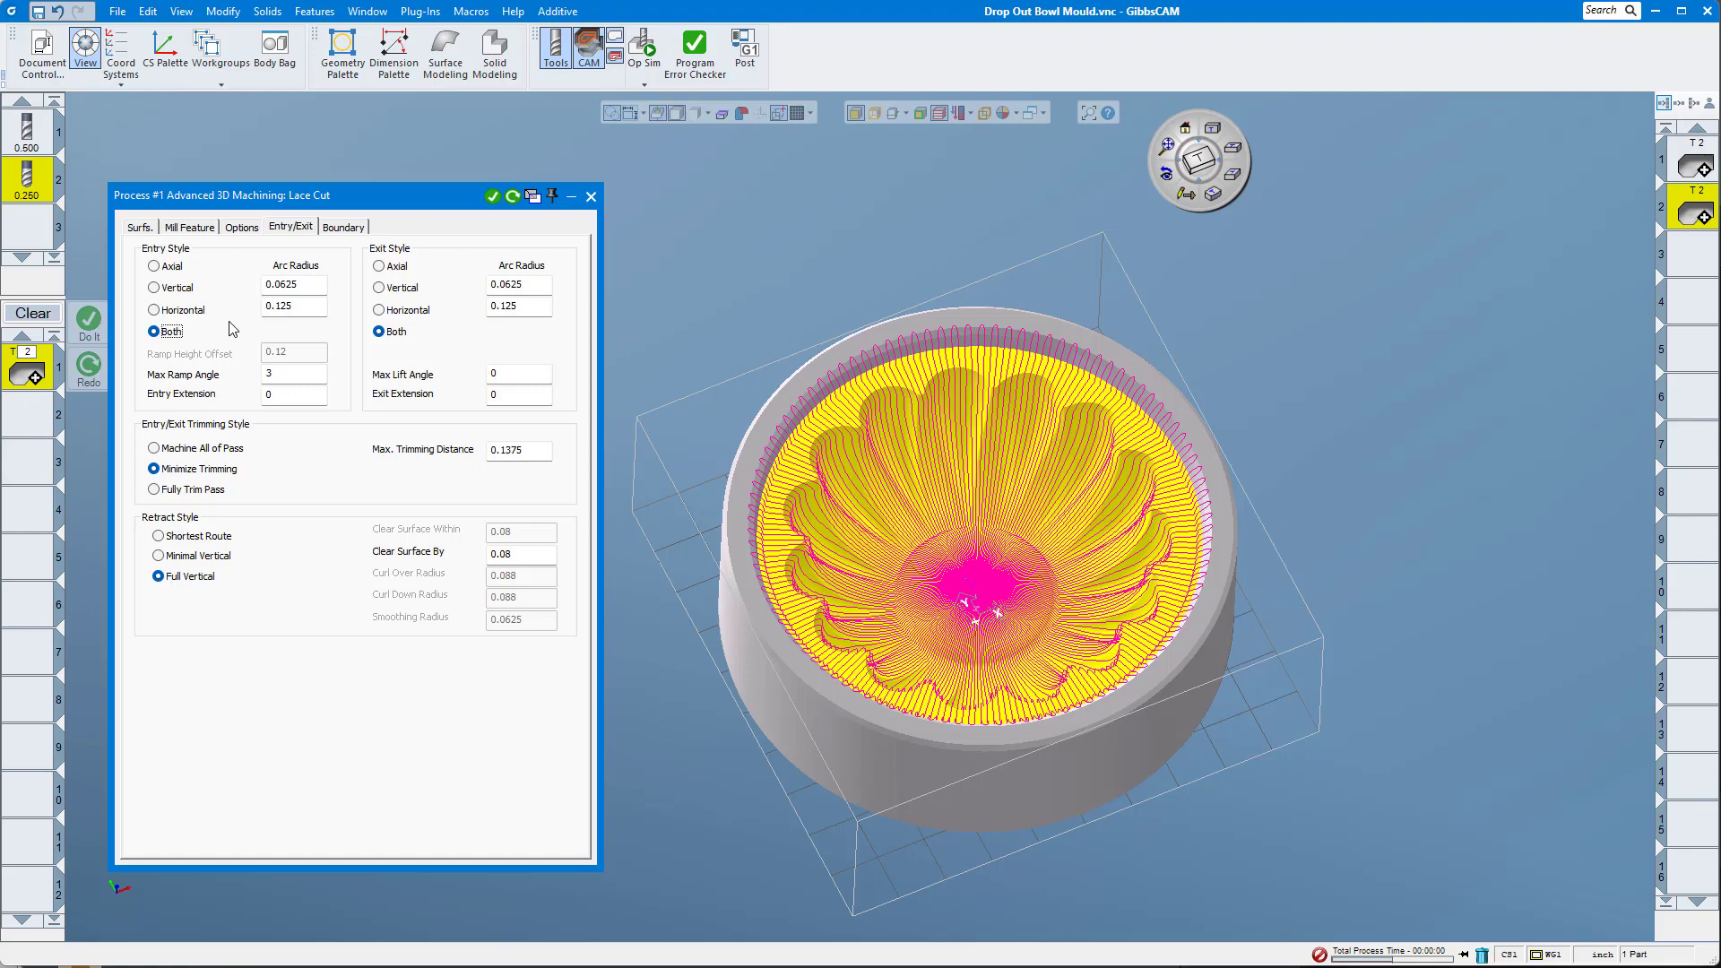
key("ctrl+1")
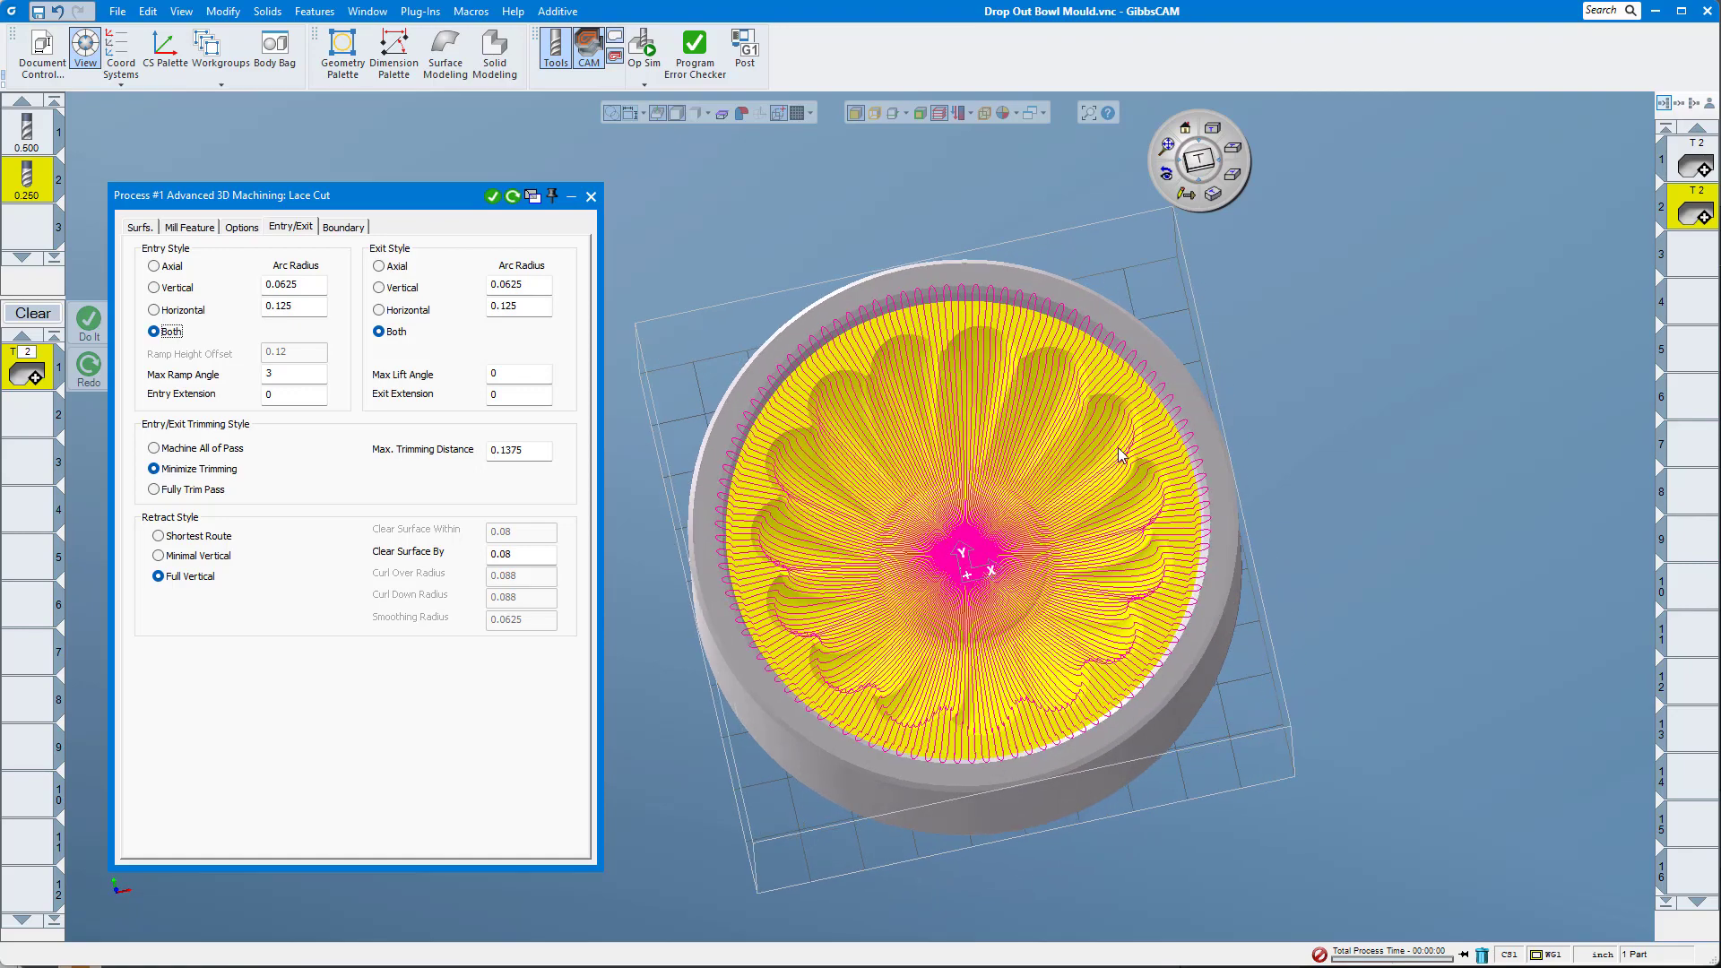
left_click(1212, 127)
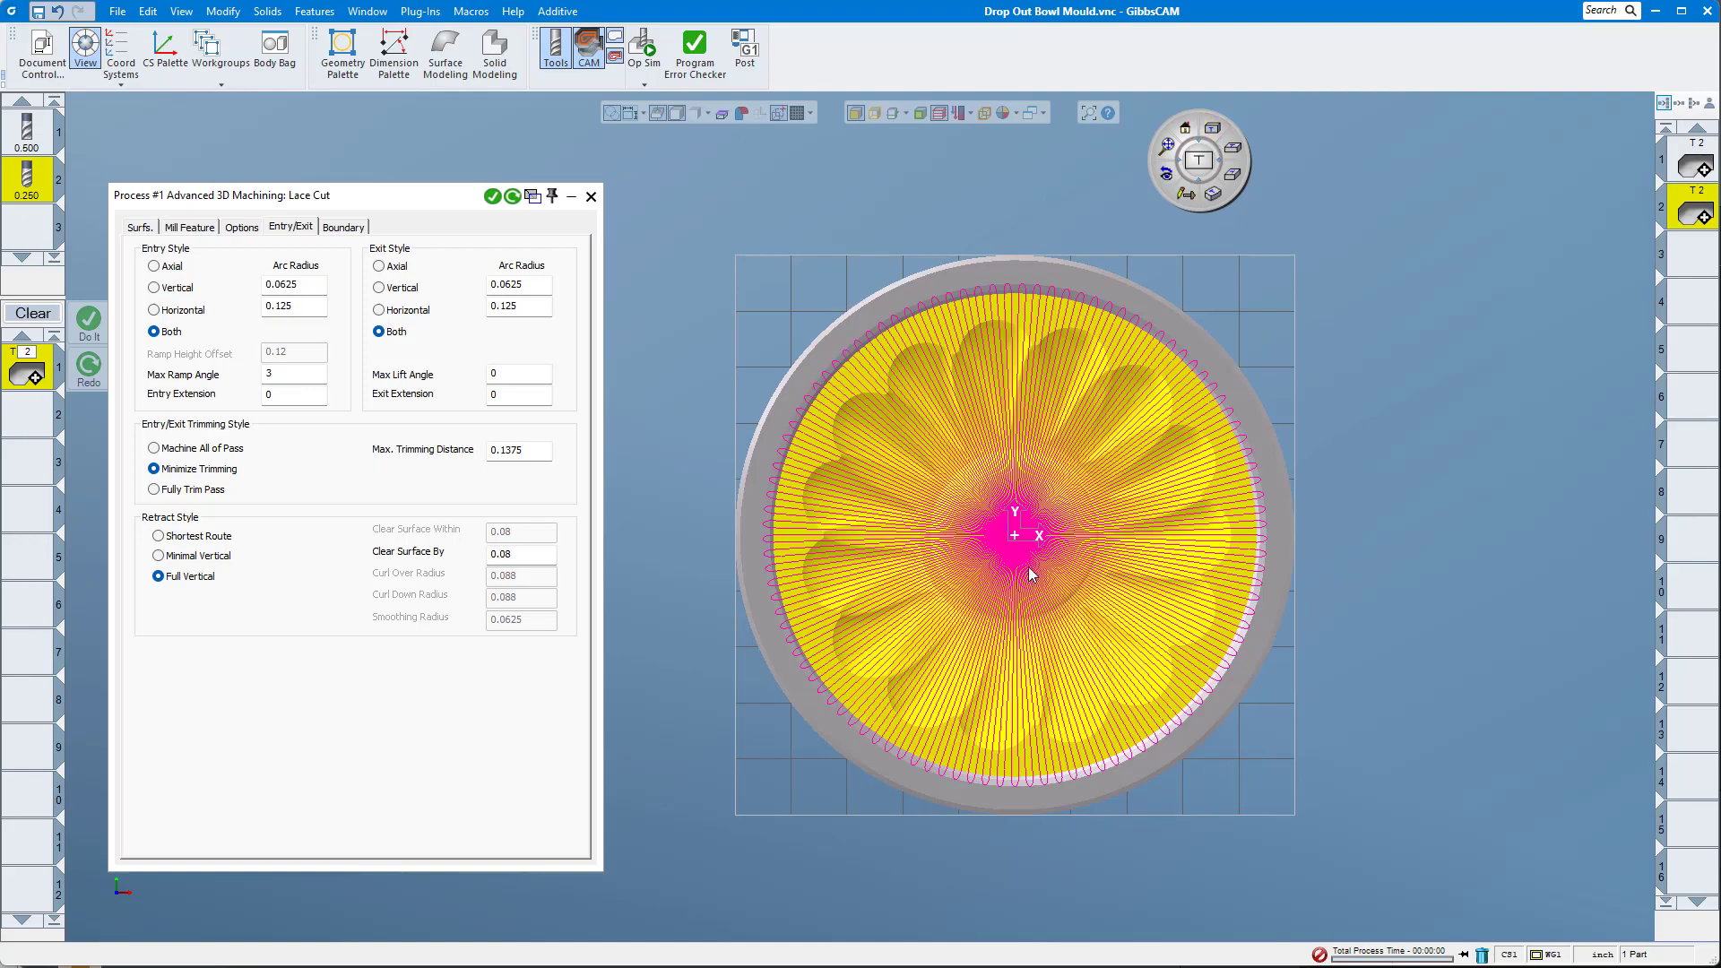
scroll(1003, 578, "up", 5)
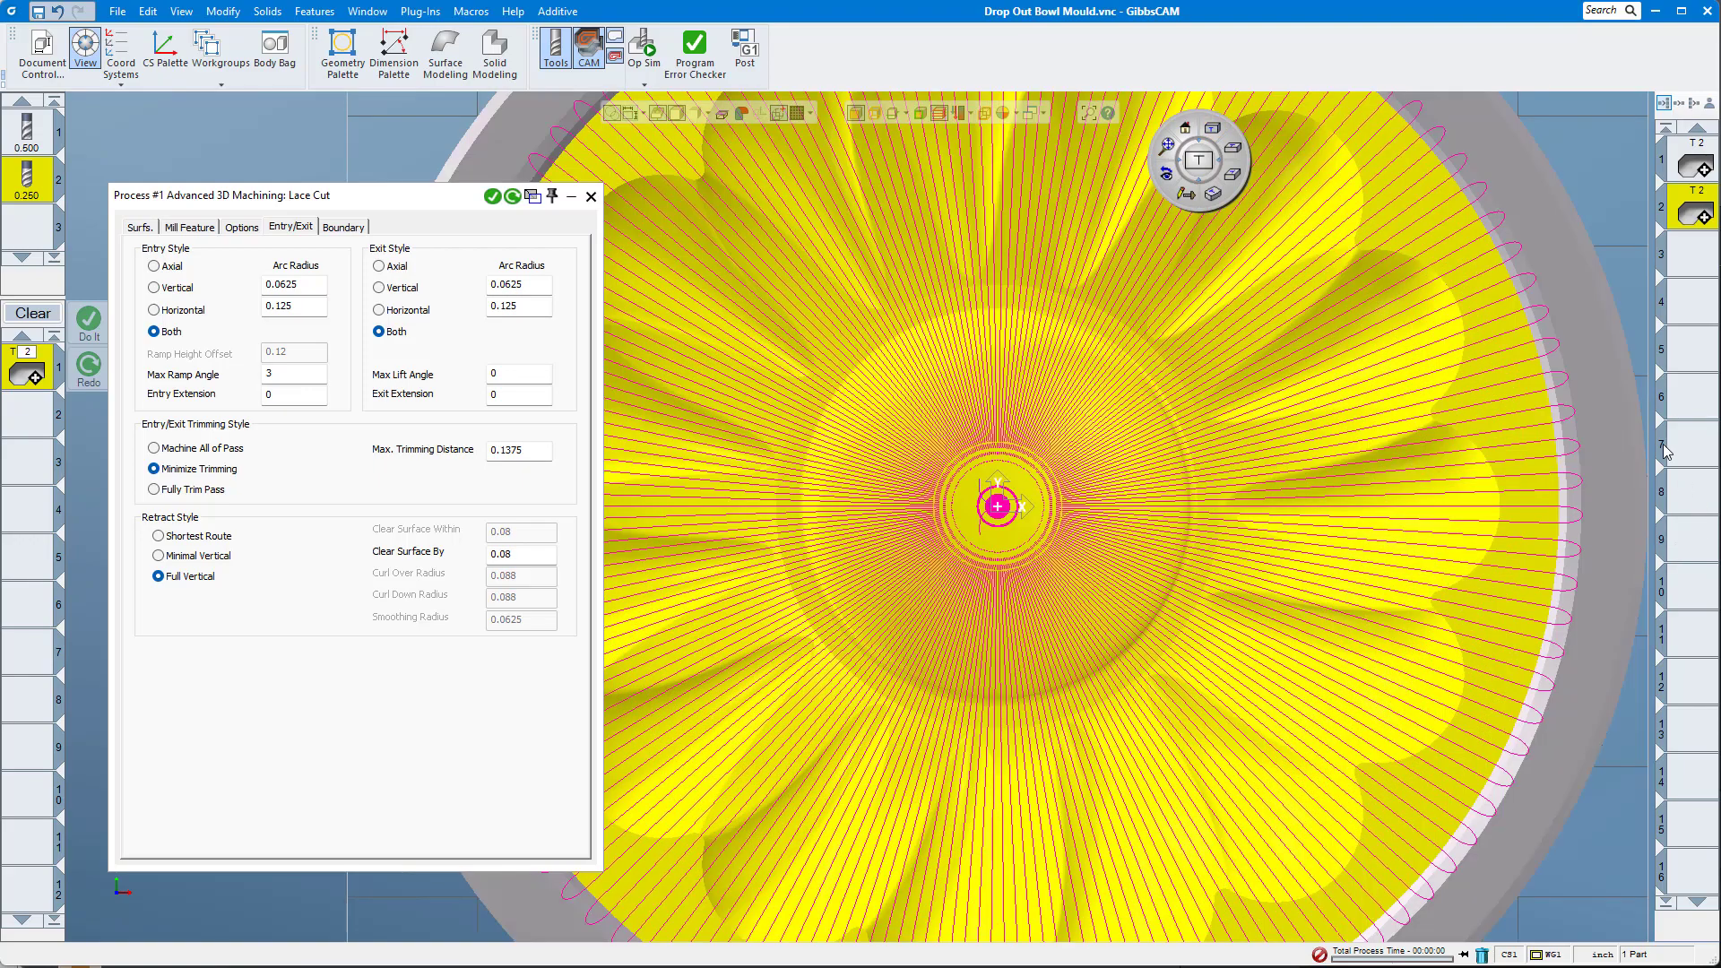
Examine the shoe sole mould's cavity, raised pads and grooves from the top and at several angles.
middle_click_drag(1030, 569, 1027, 574)
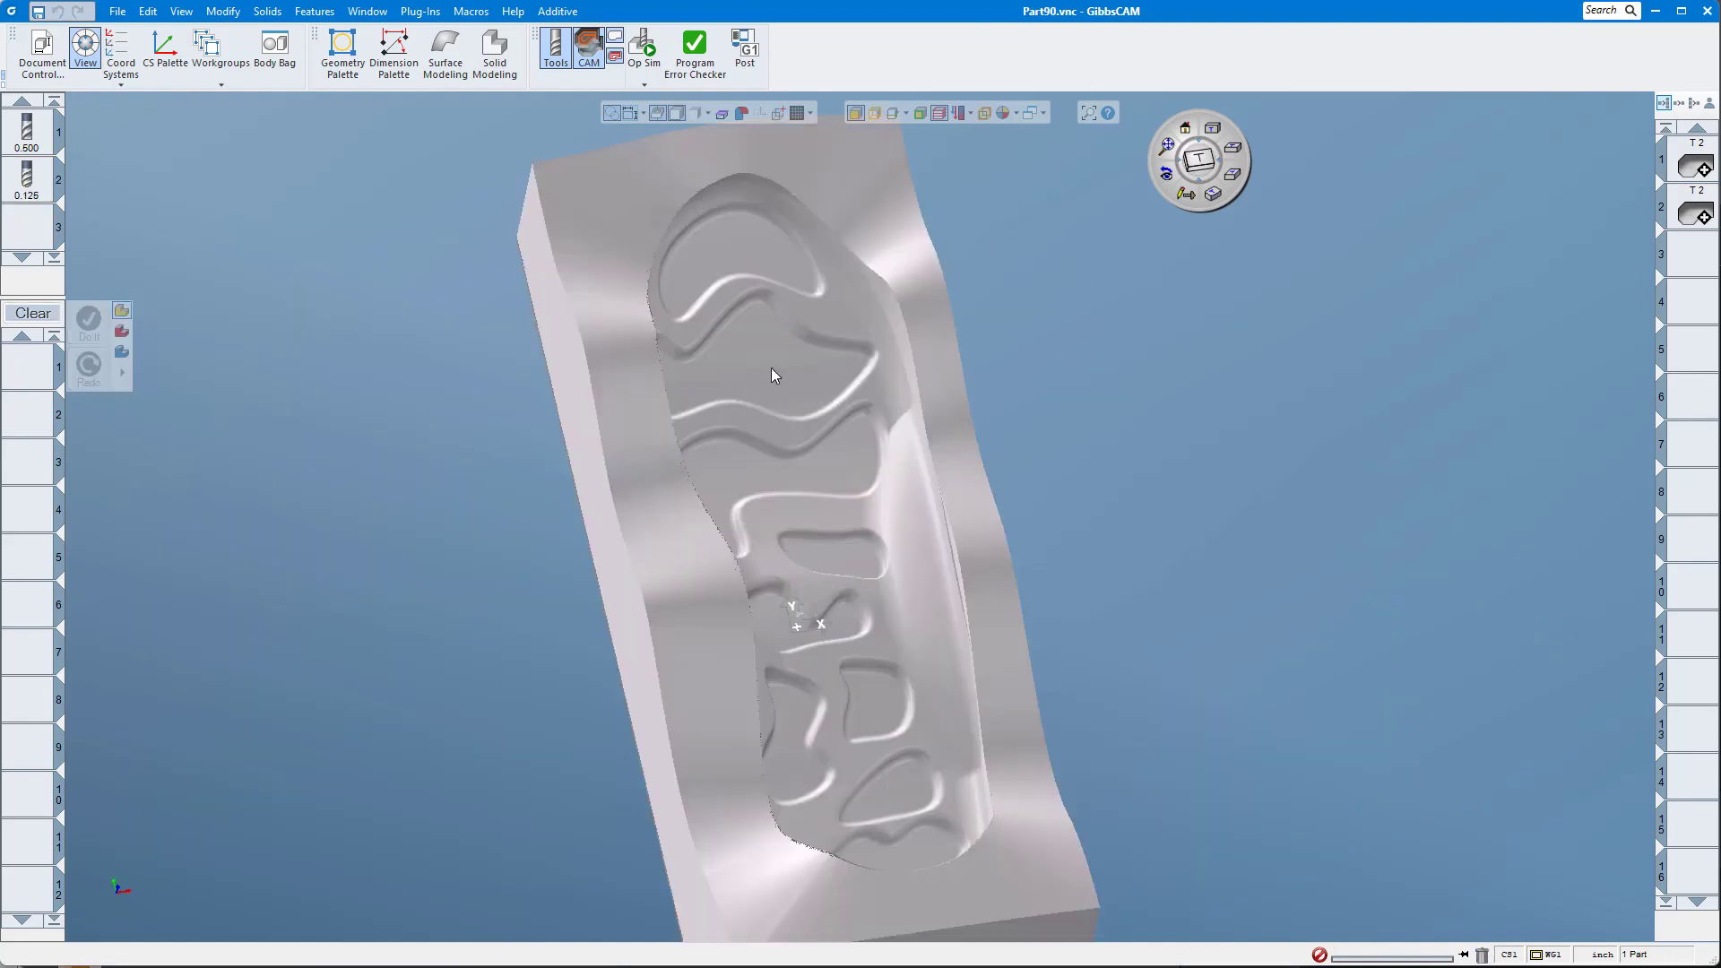
middle_click_drag(1114, 577, 797, 281)
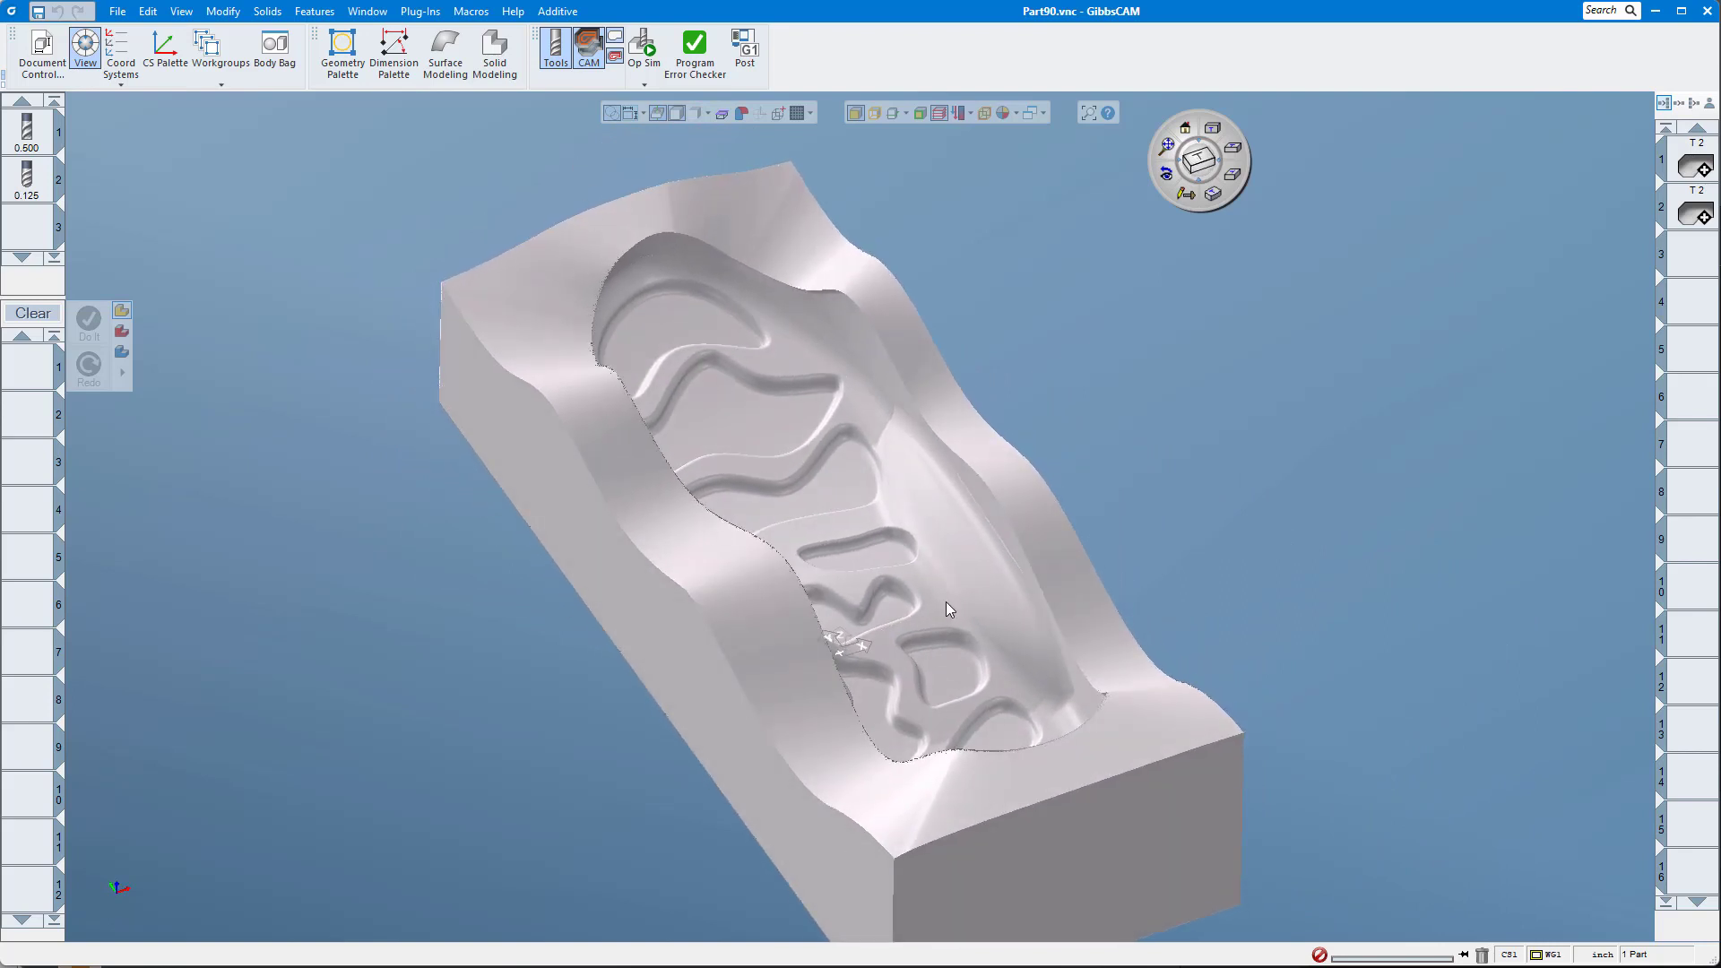
middle_click_drag(824, 495, 899, 465)
scroll(827, 484, "up", 3)
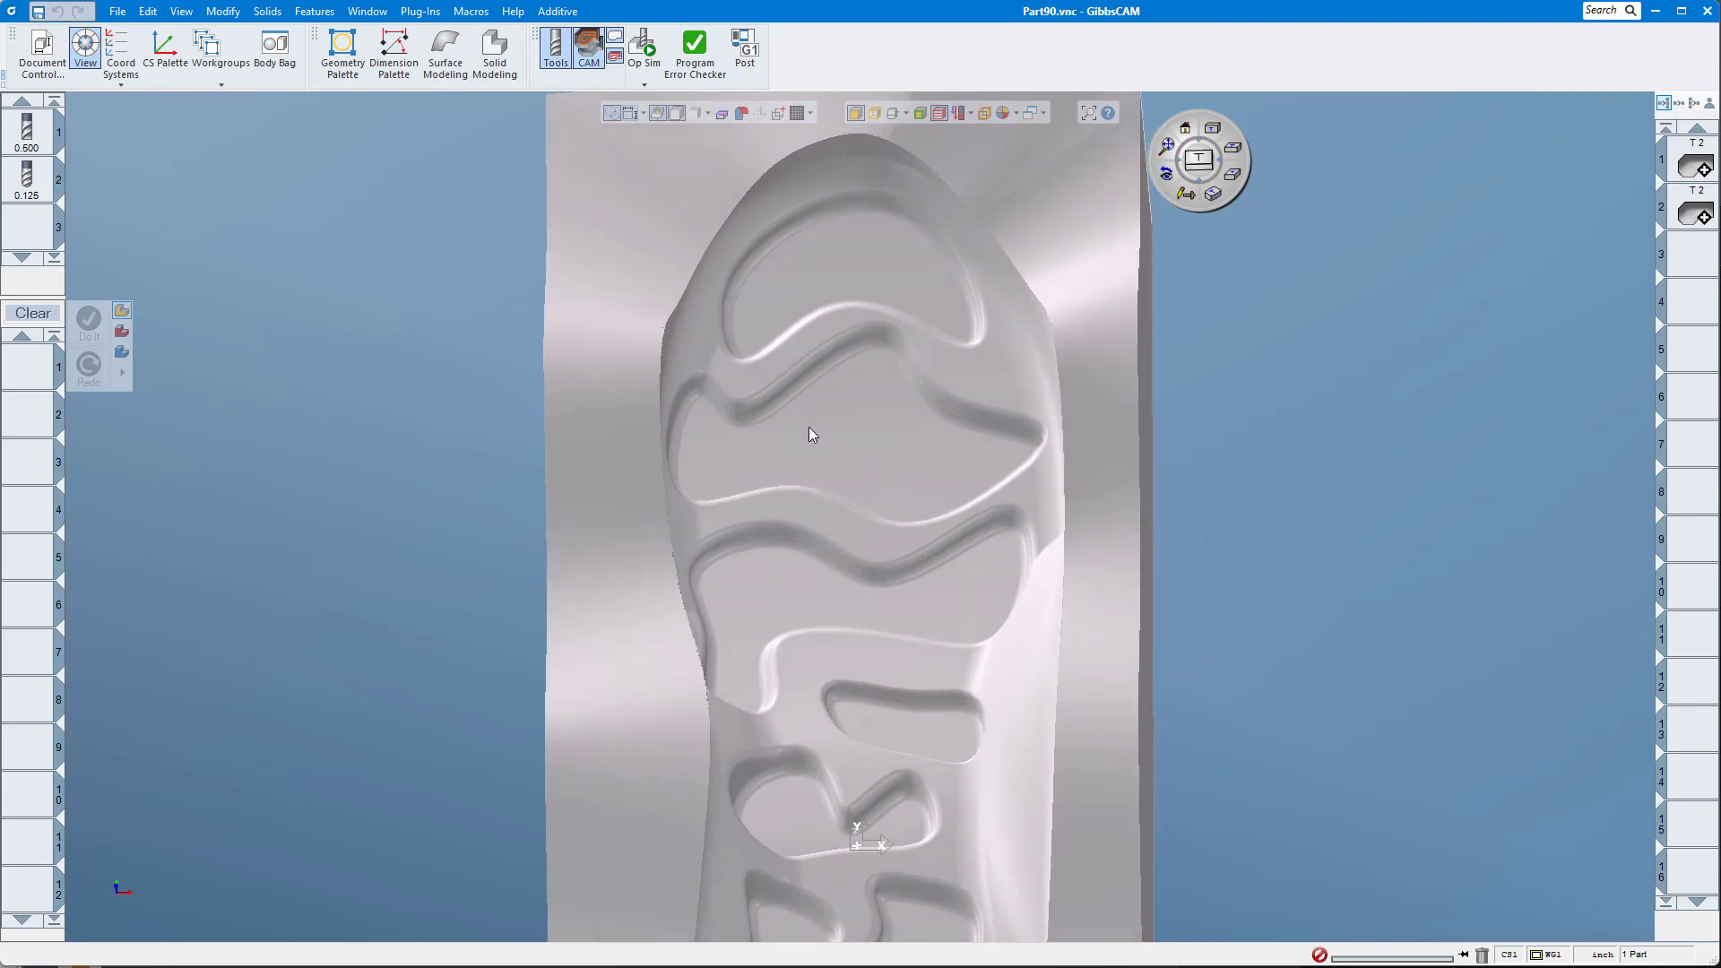
middle_click_drag(810, 434, 740, 496)
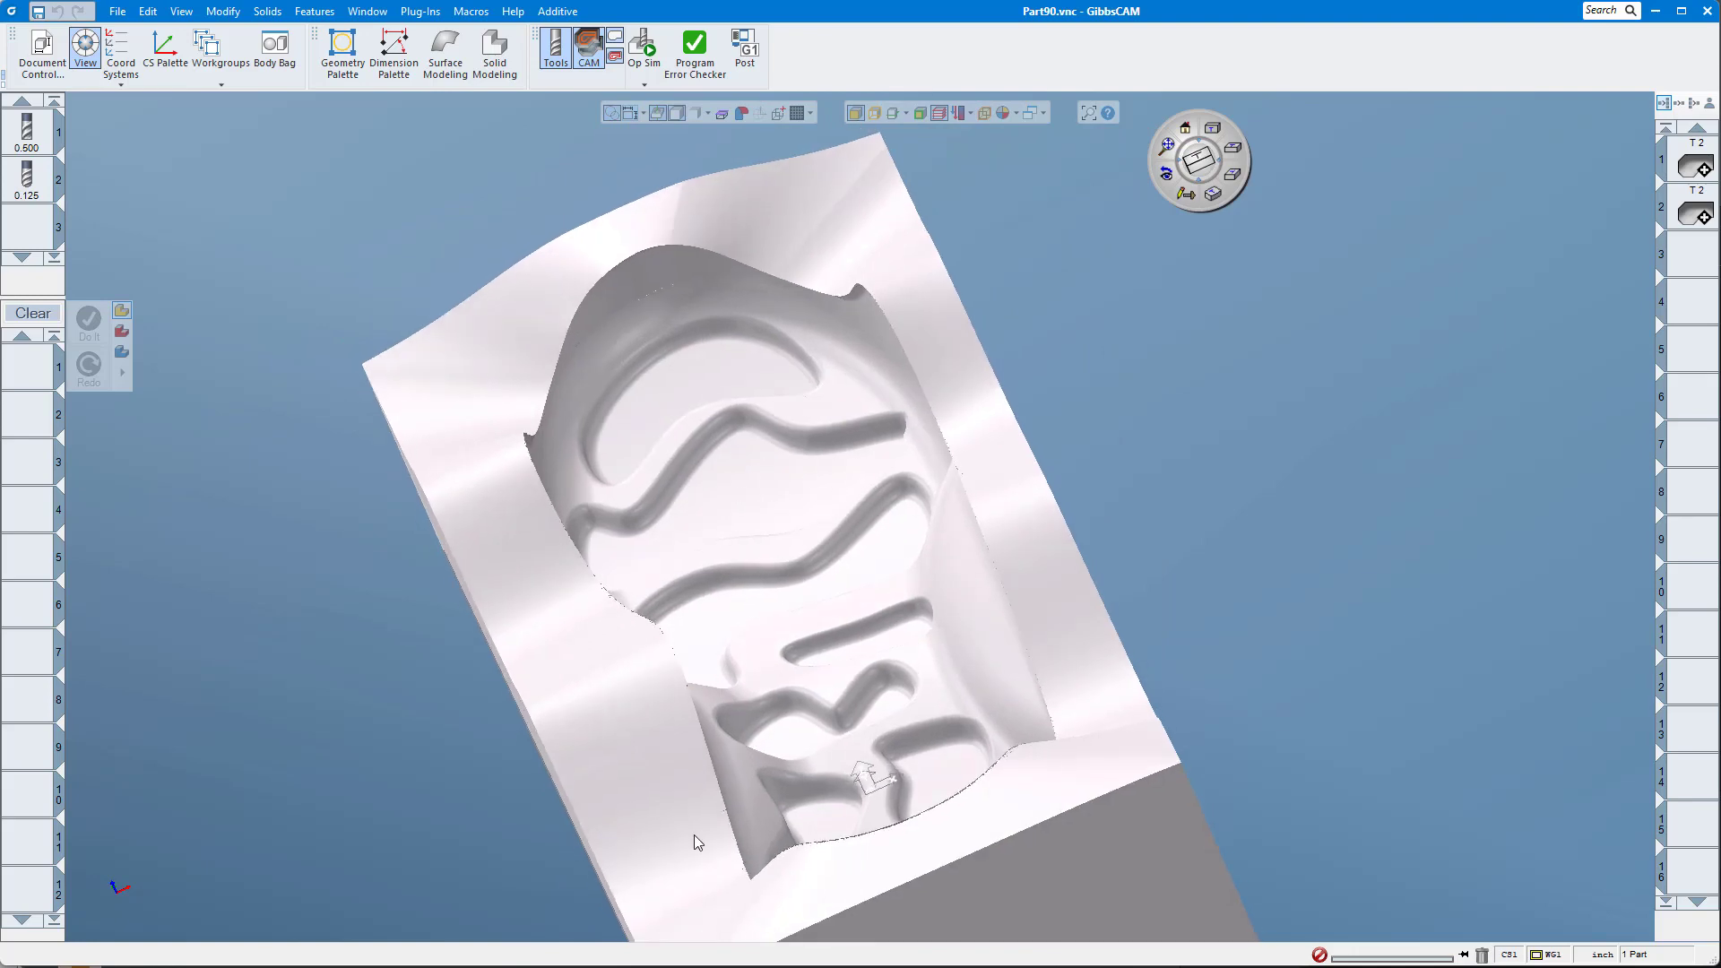
middle_click_drag(617, 706, 2, 350)
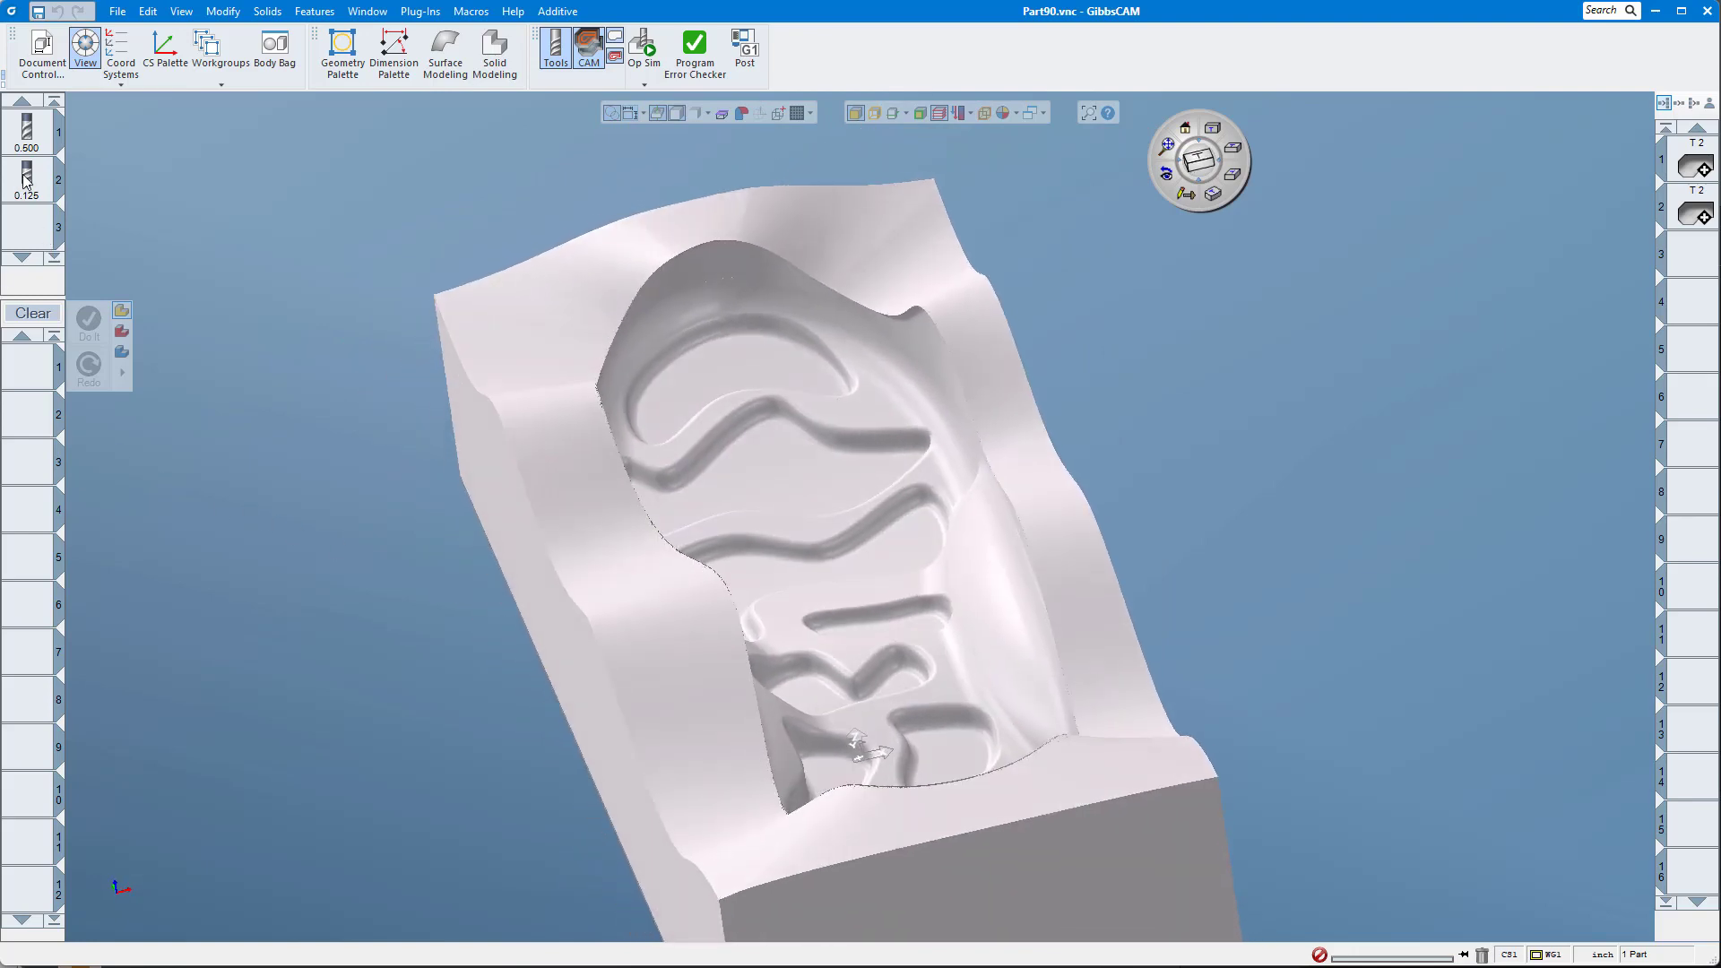
Create an Advanced 3D Machining process with the 0.125 tool and set its type to Constant Stepover Cut.
double_click(19, 379)
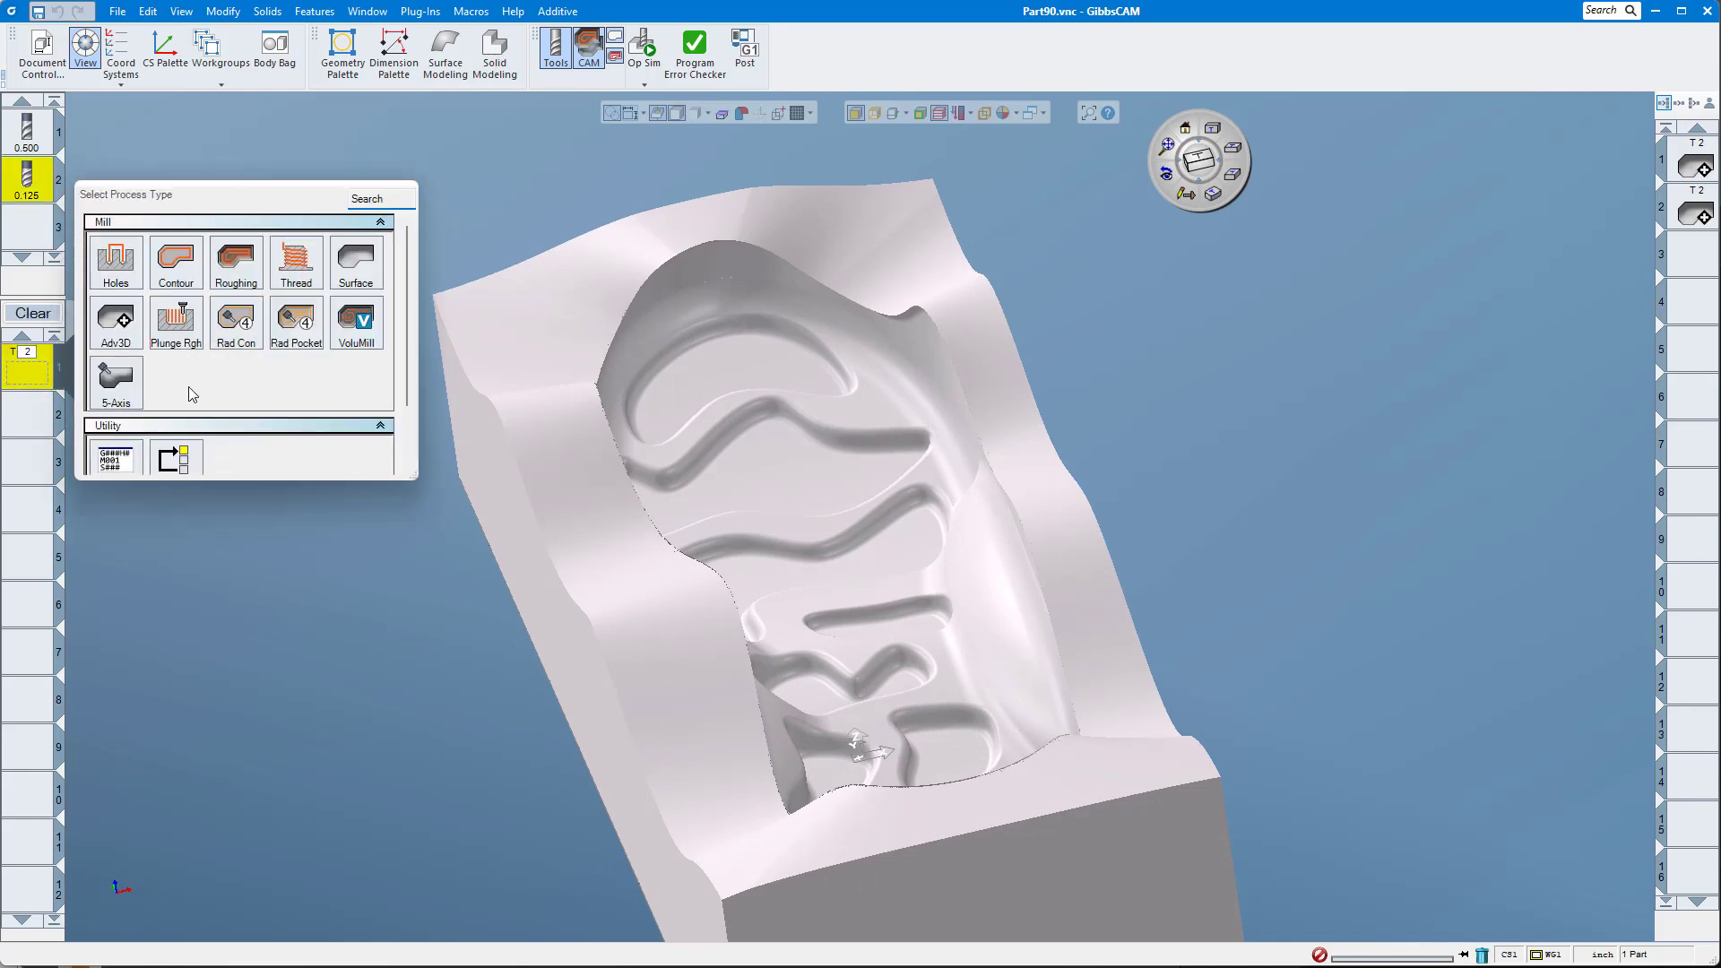
left_click(118, 333)
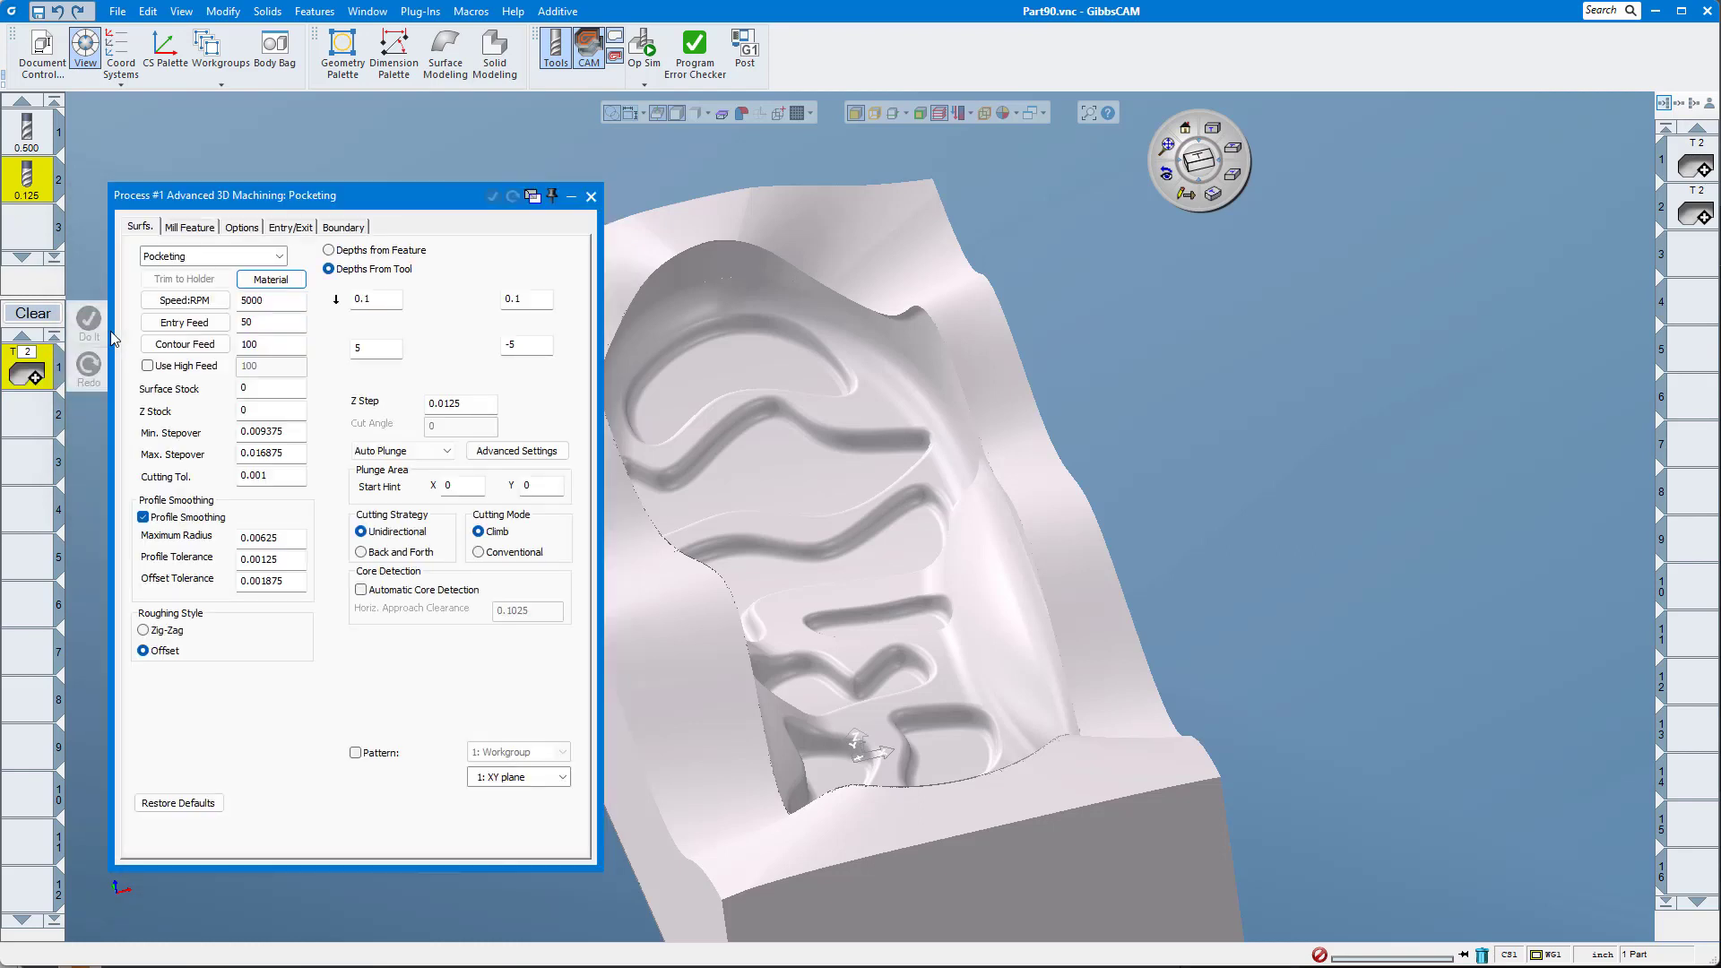
middle_click_drag(948, 529, 841, 545)
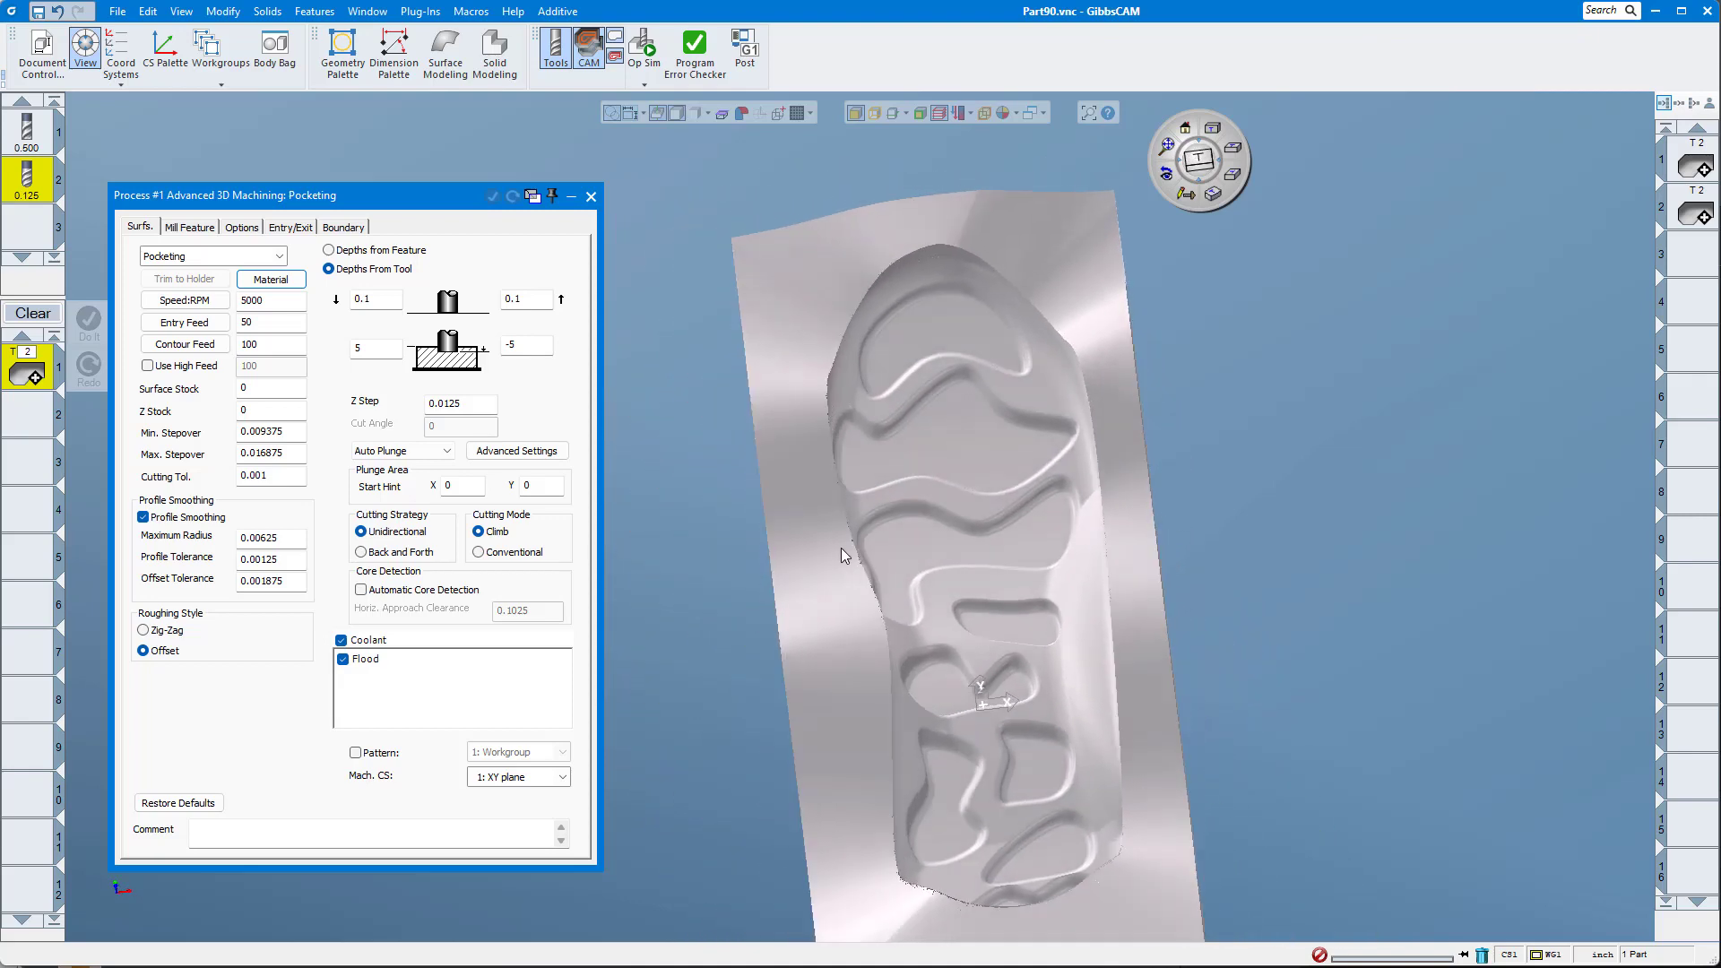
left_click(203, 258)
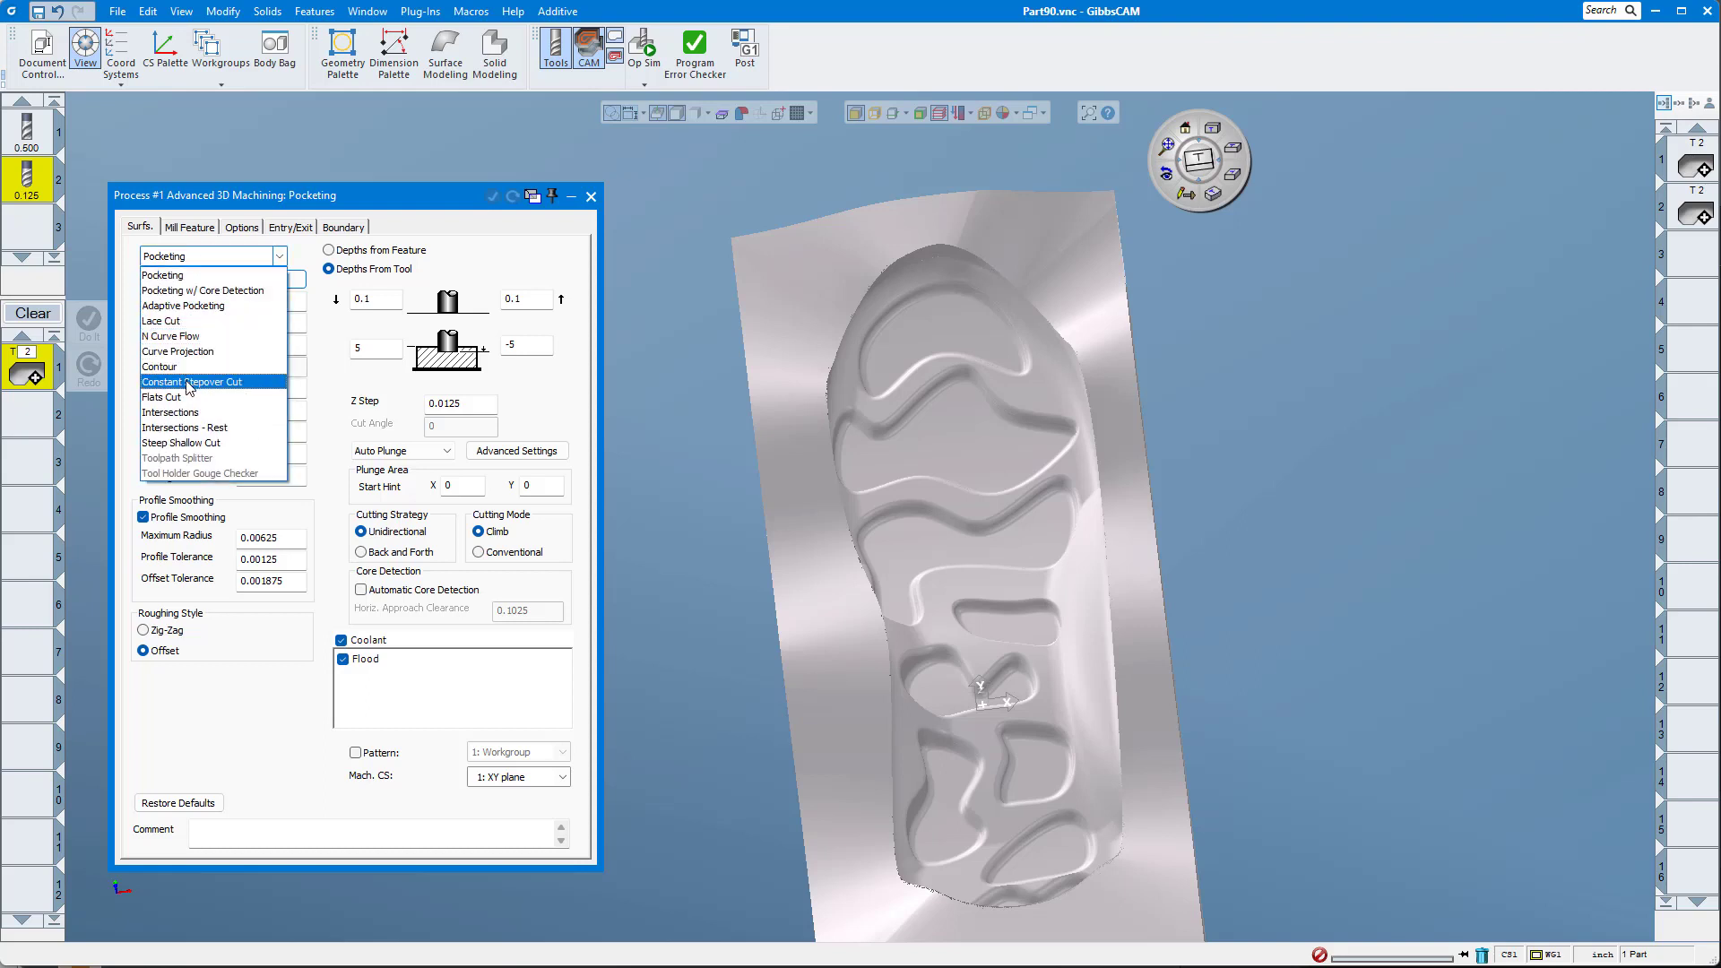
left_click(238, 383)
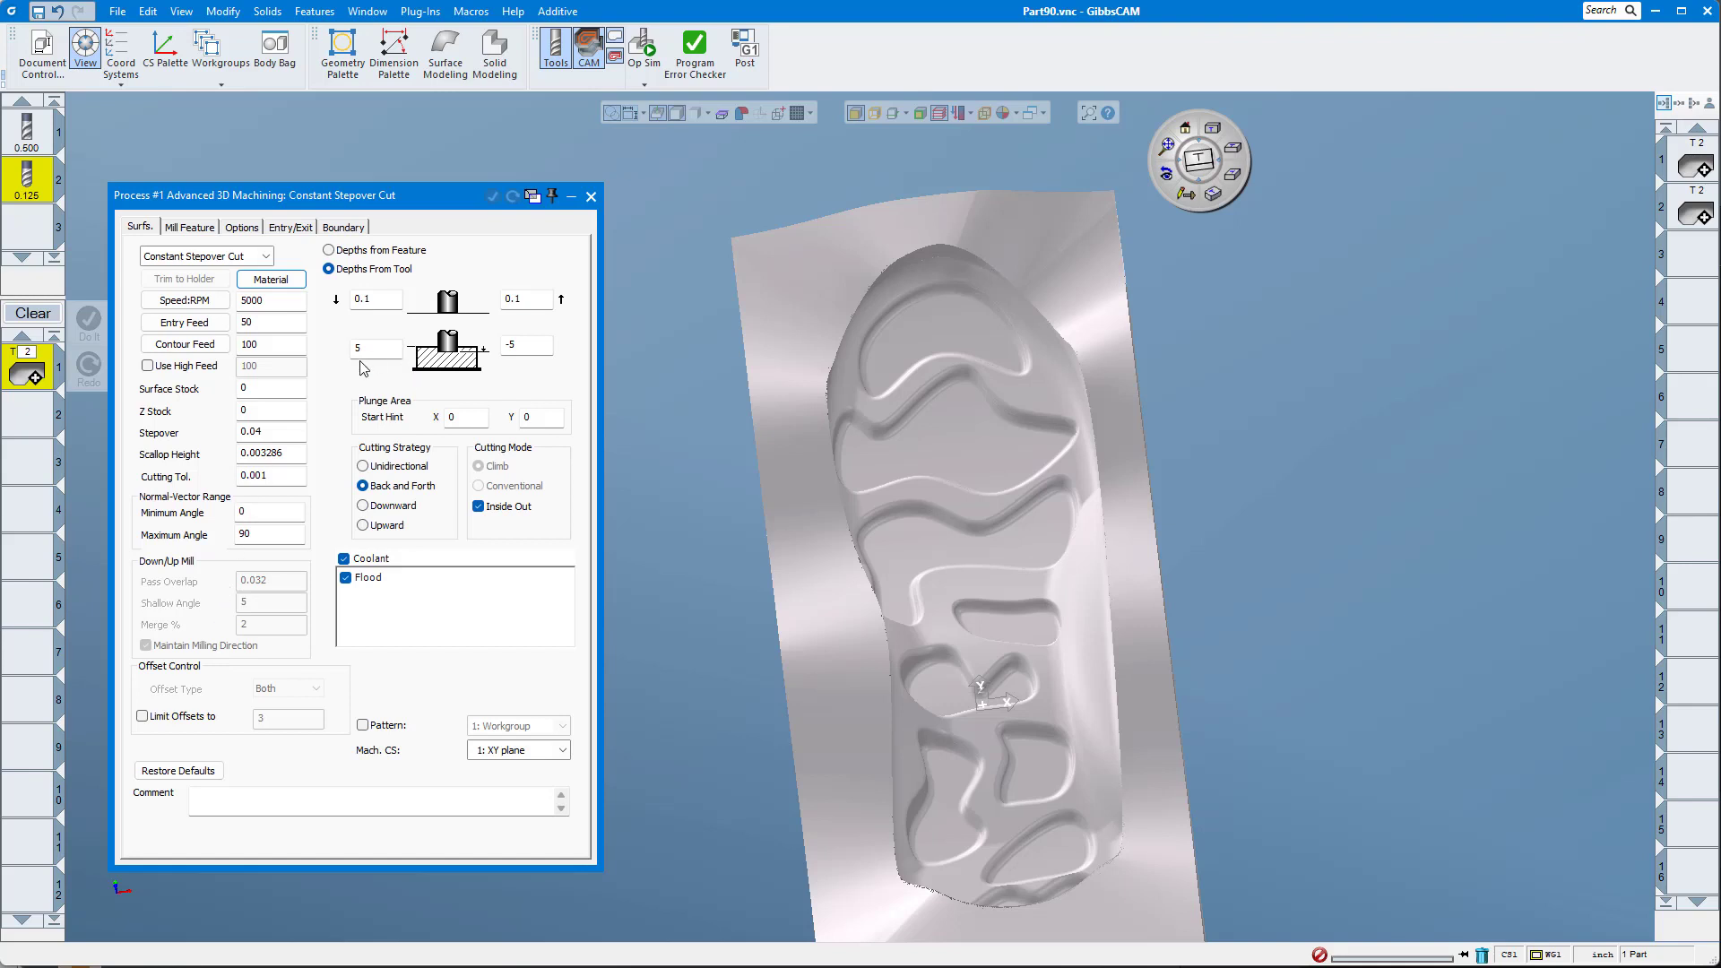
Set the final depth to 0 and generate the Constant Stepover Cut on the wavy face just below the toe pad.
left_click(526, 344)
type("0")
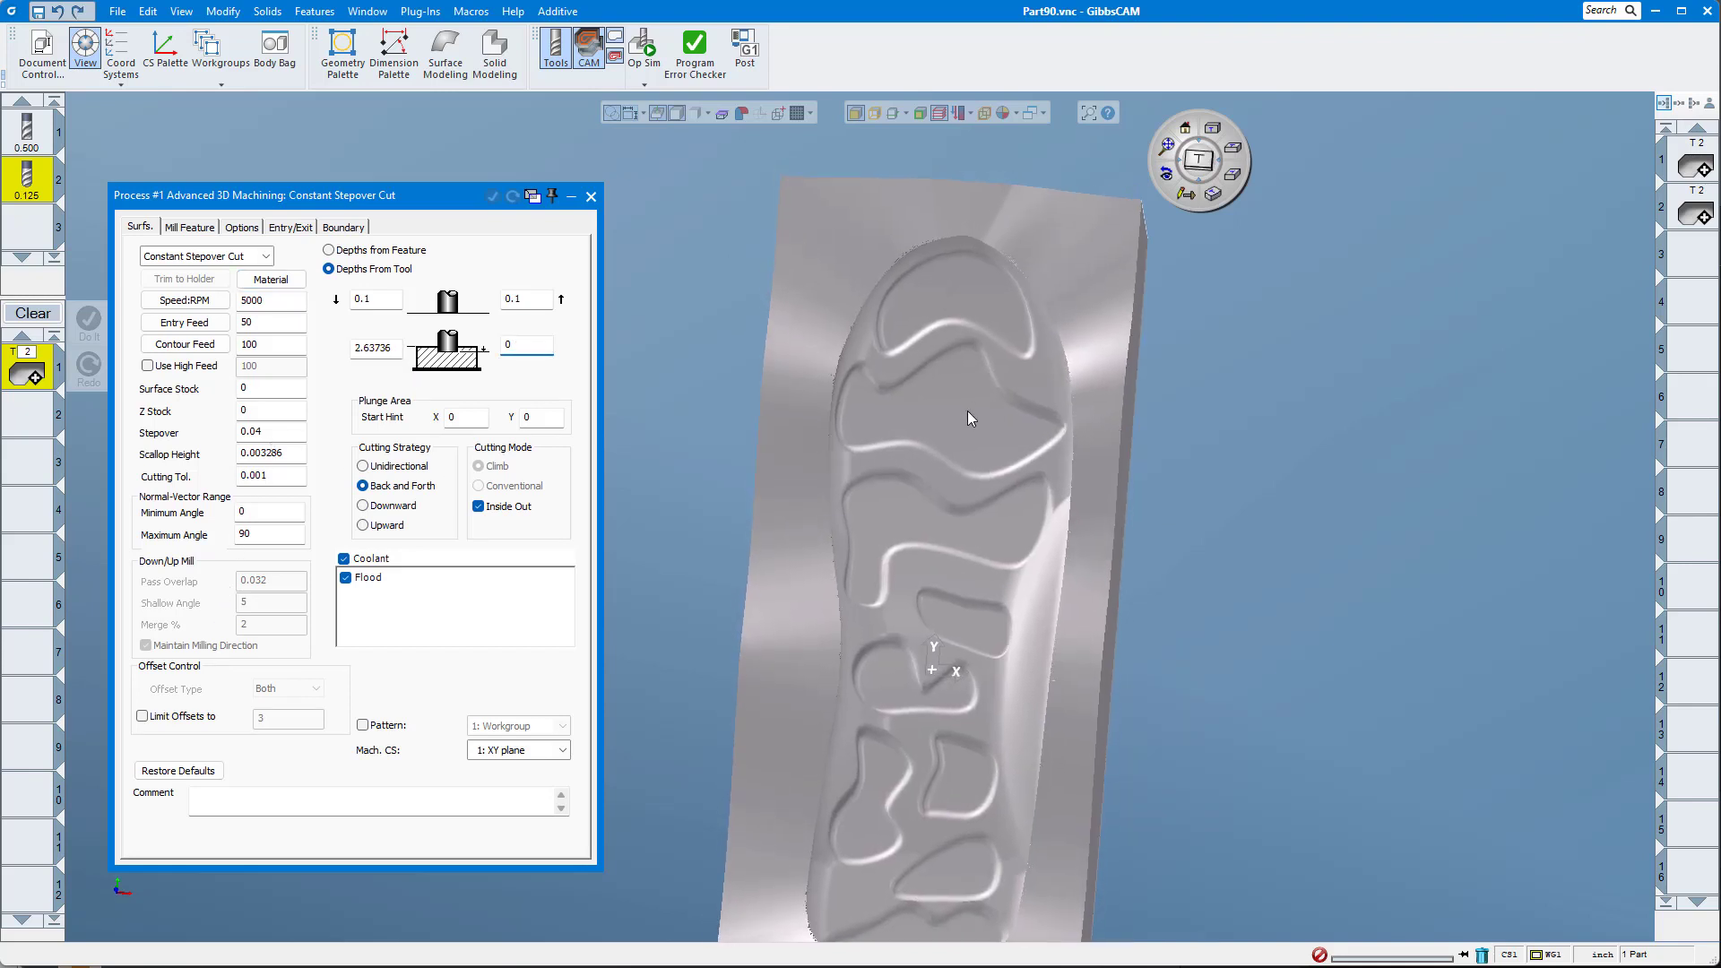
left_click(967, 411)
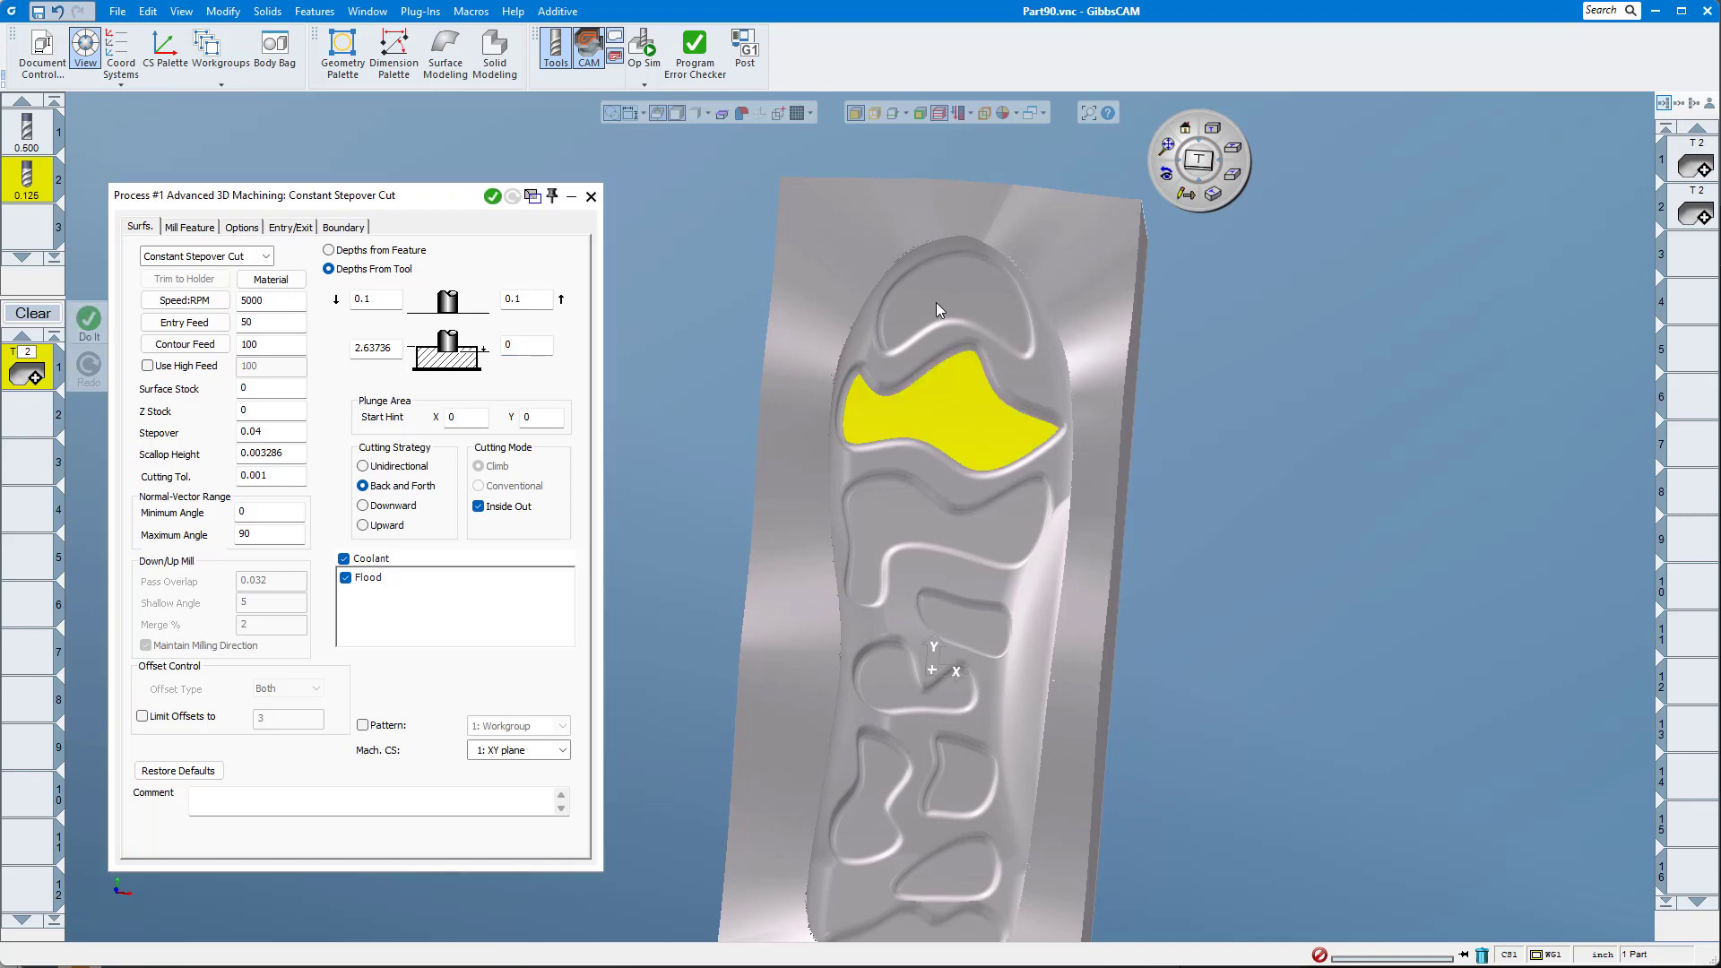
left_click(492, 196)
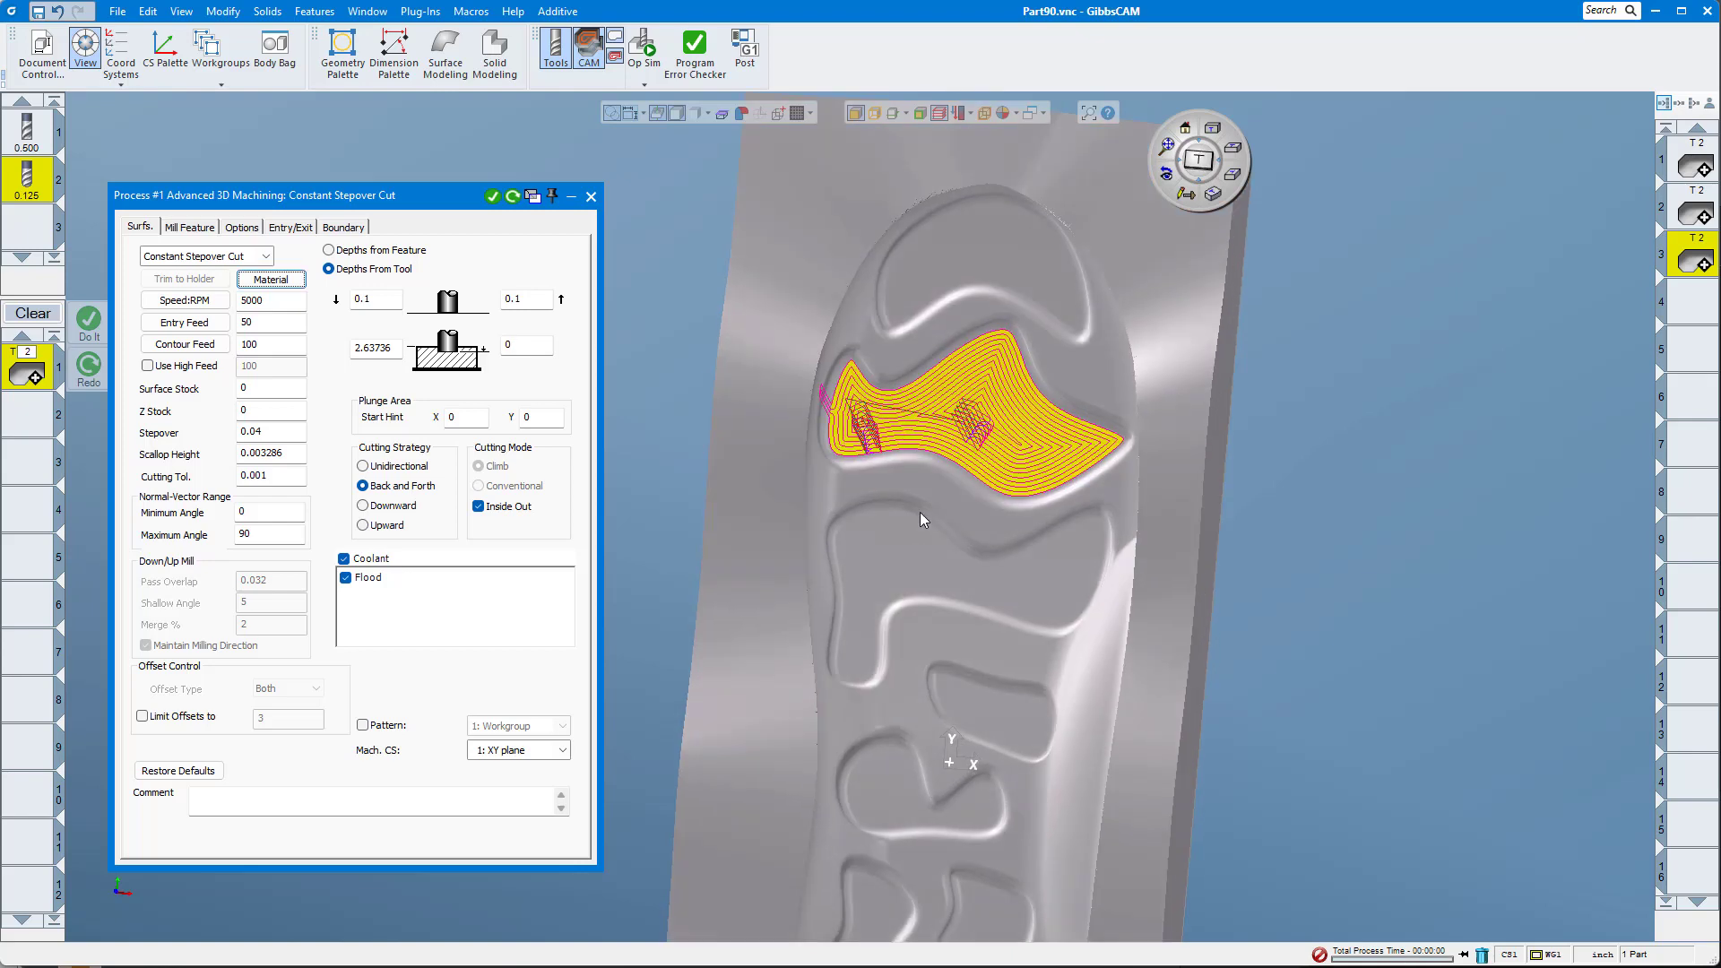
Enable Remove Spikes, set the connect move control to Shortest and regenerate the toolpath.
middle_click_drag(919, 513, 834, 429)
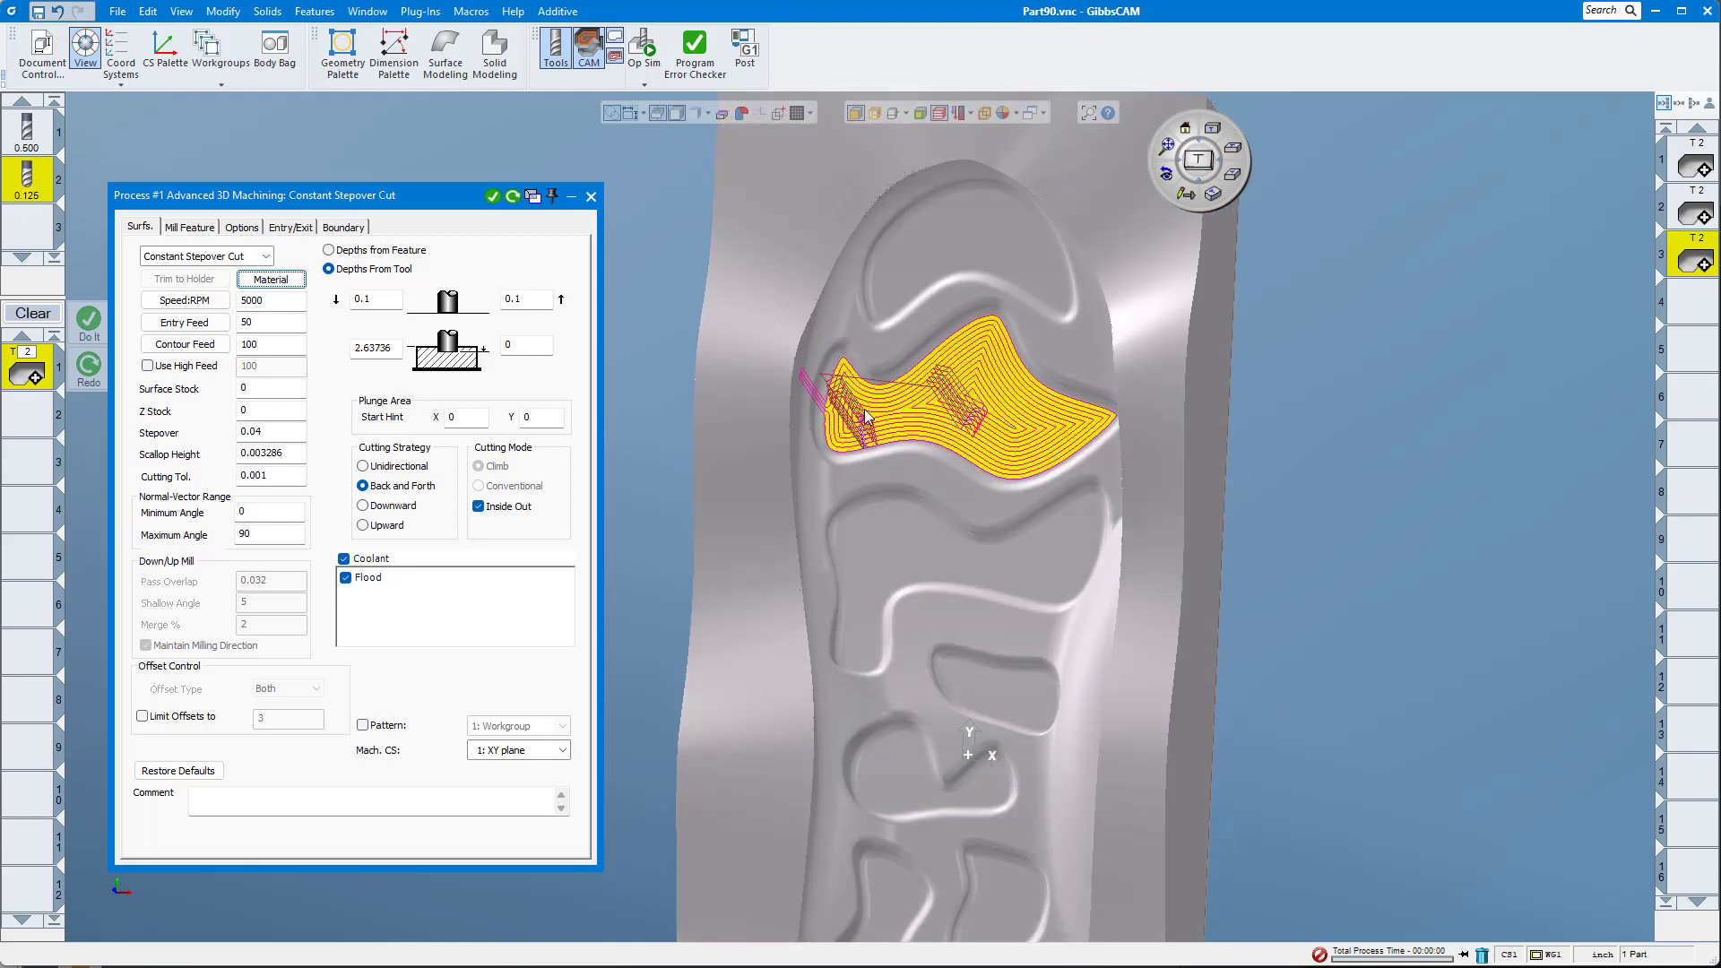
left_click(285, 229)
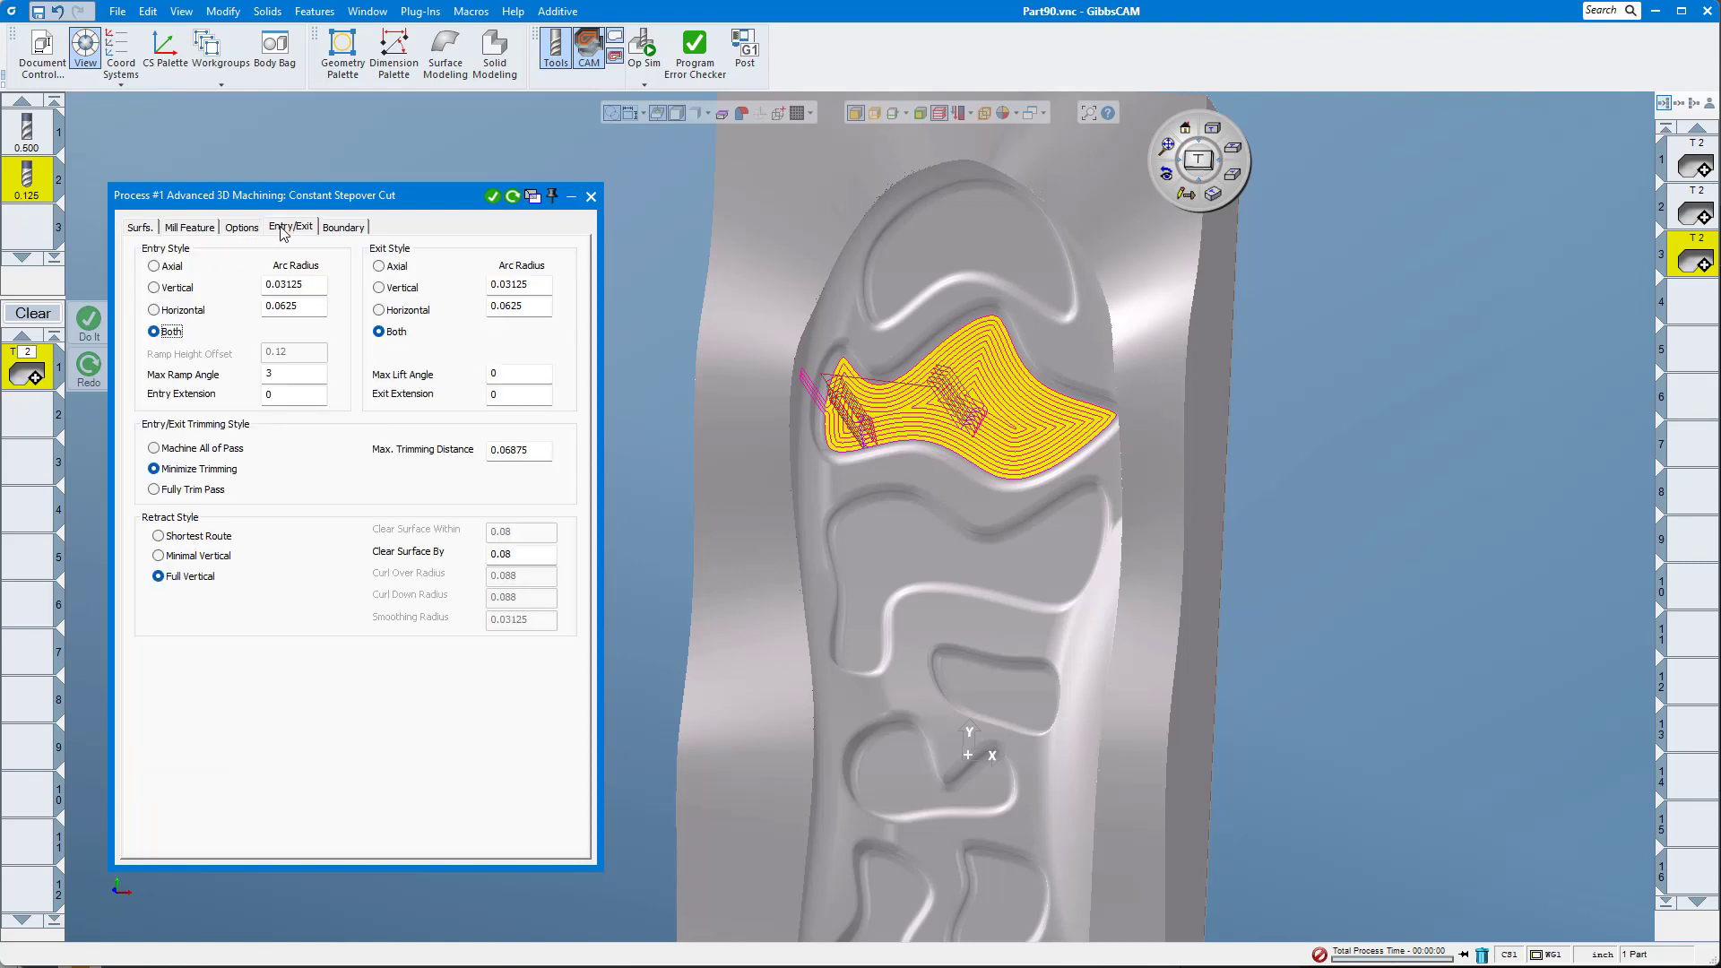
scroll(984, 439, "up", 2)
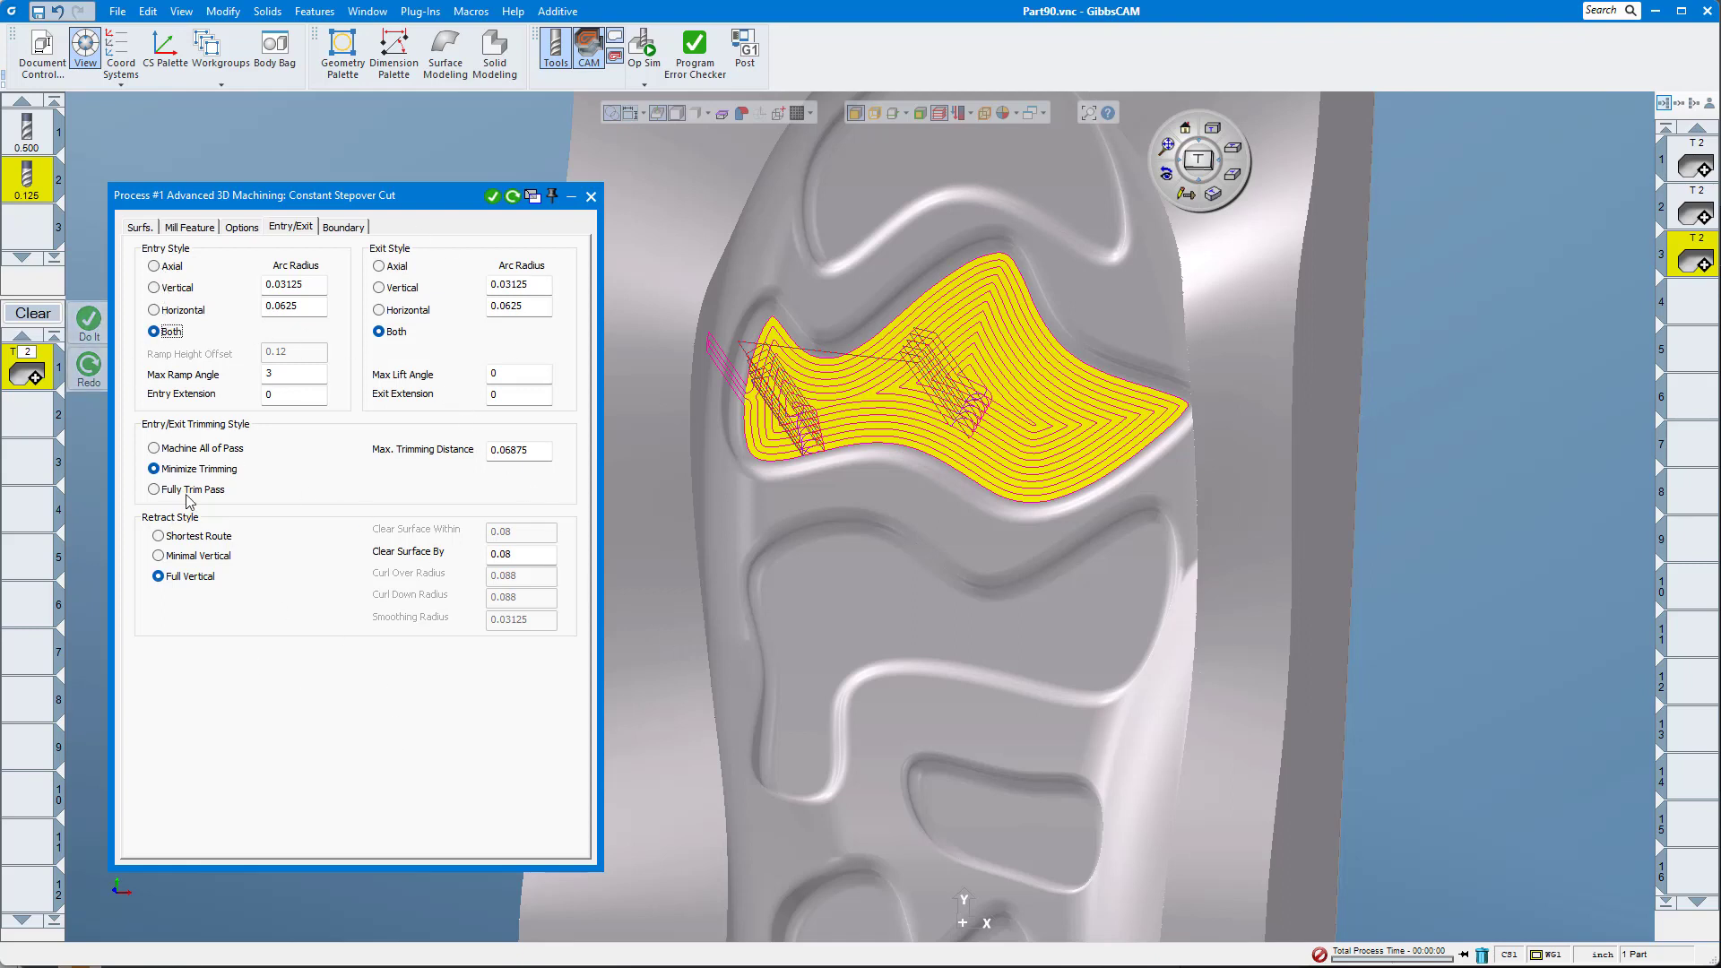
left_click(242, 228)
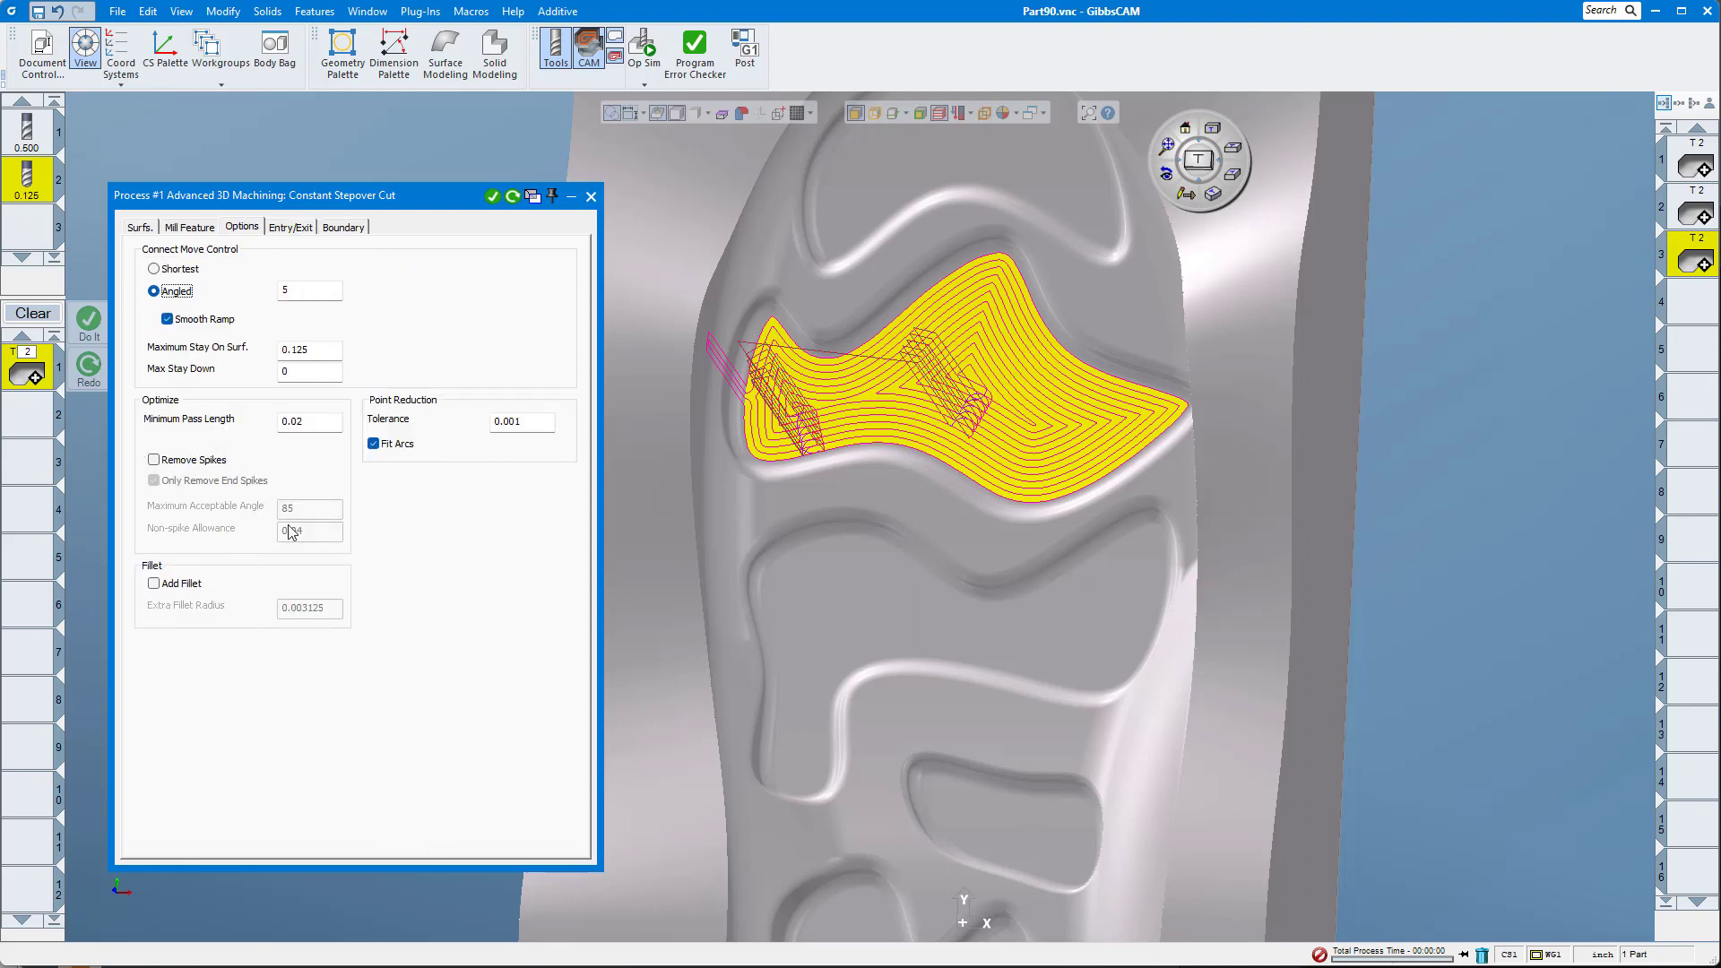
left_click(155, 462)
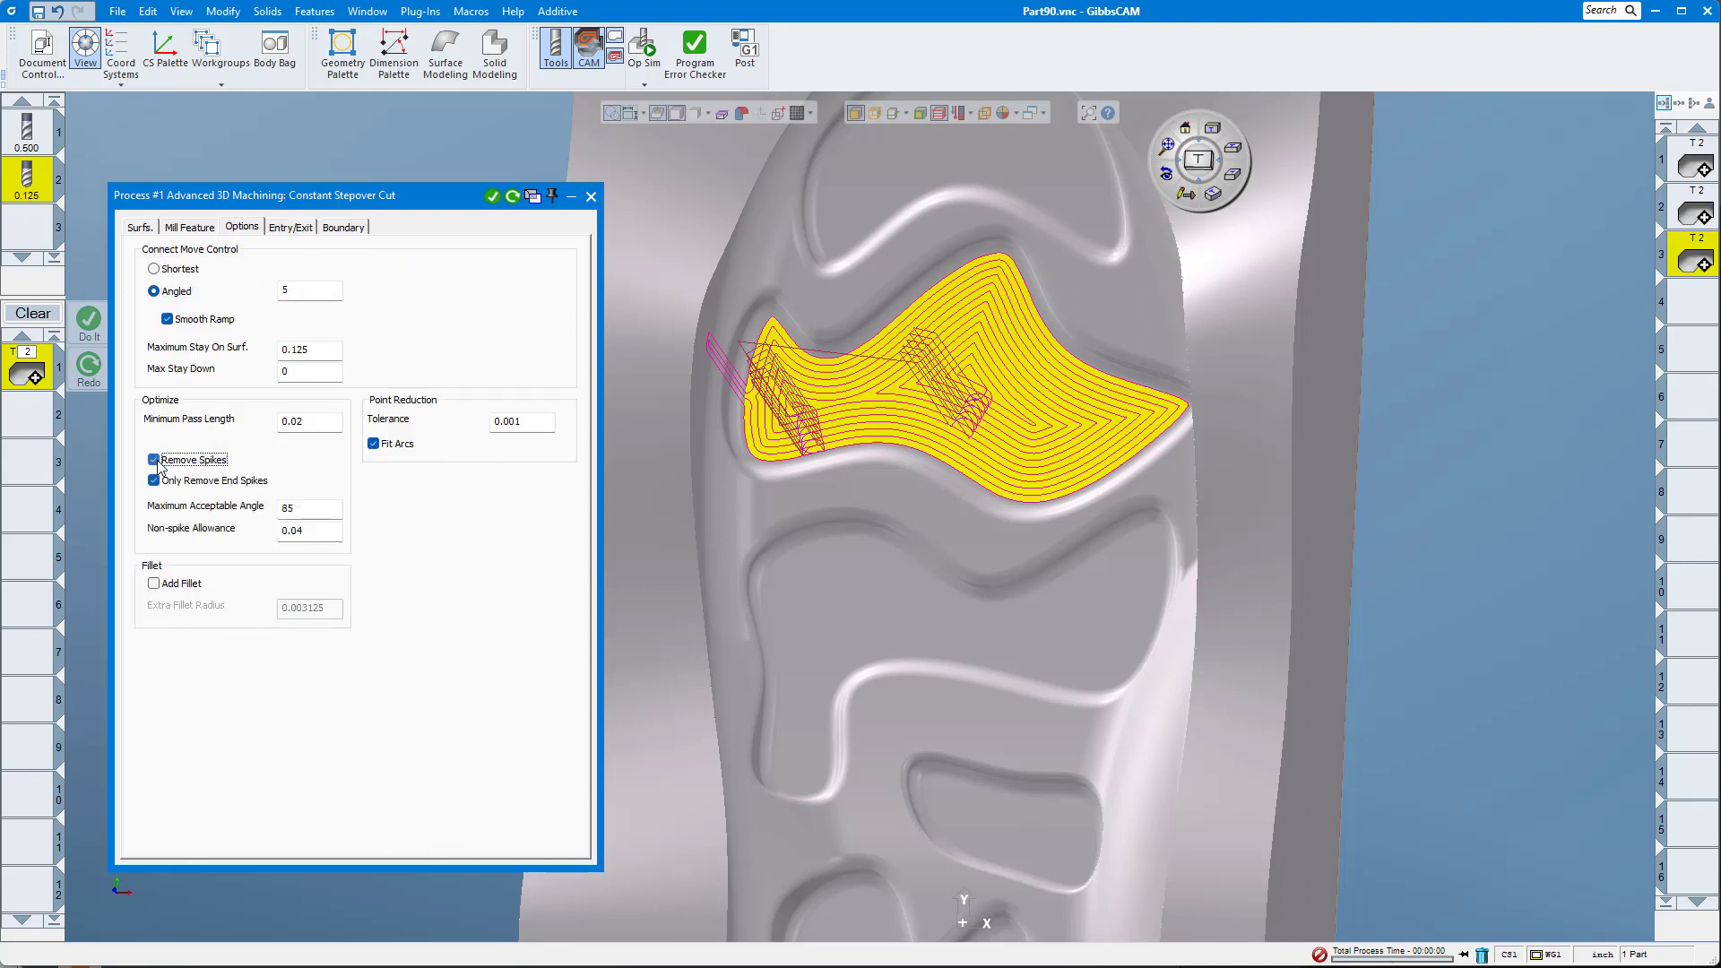
left_click(155, 269)
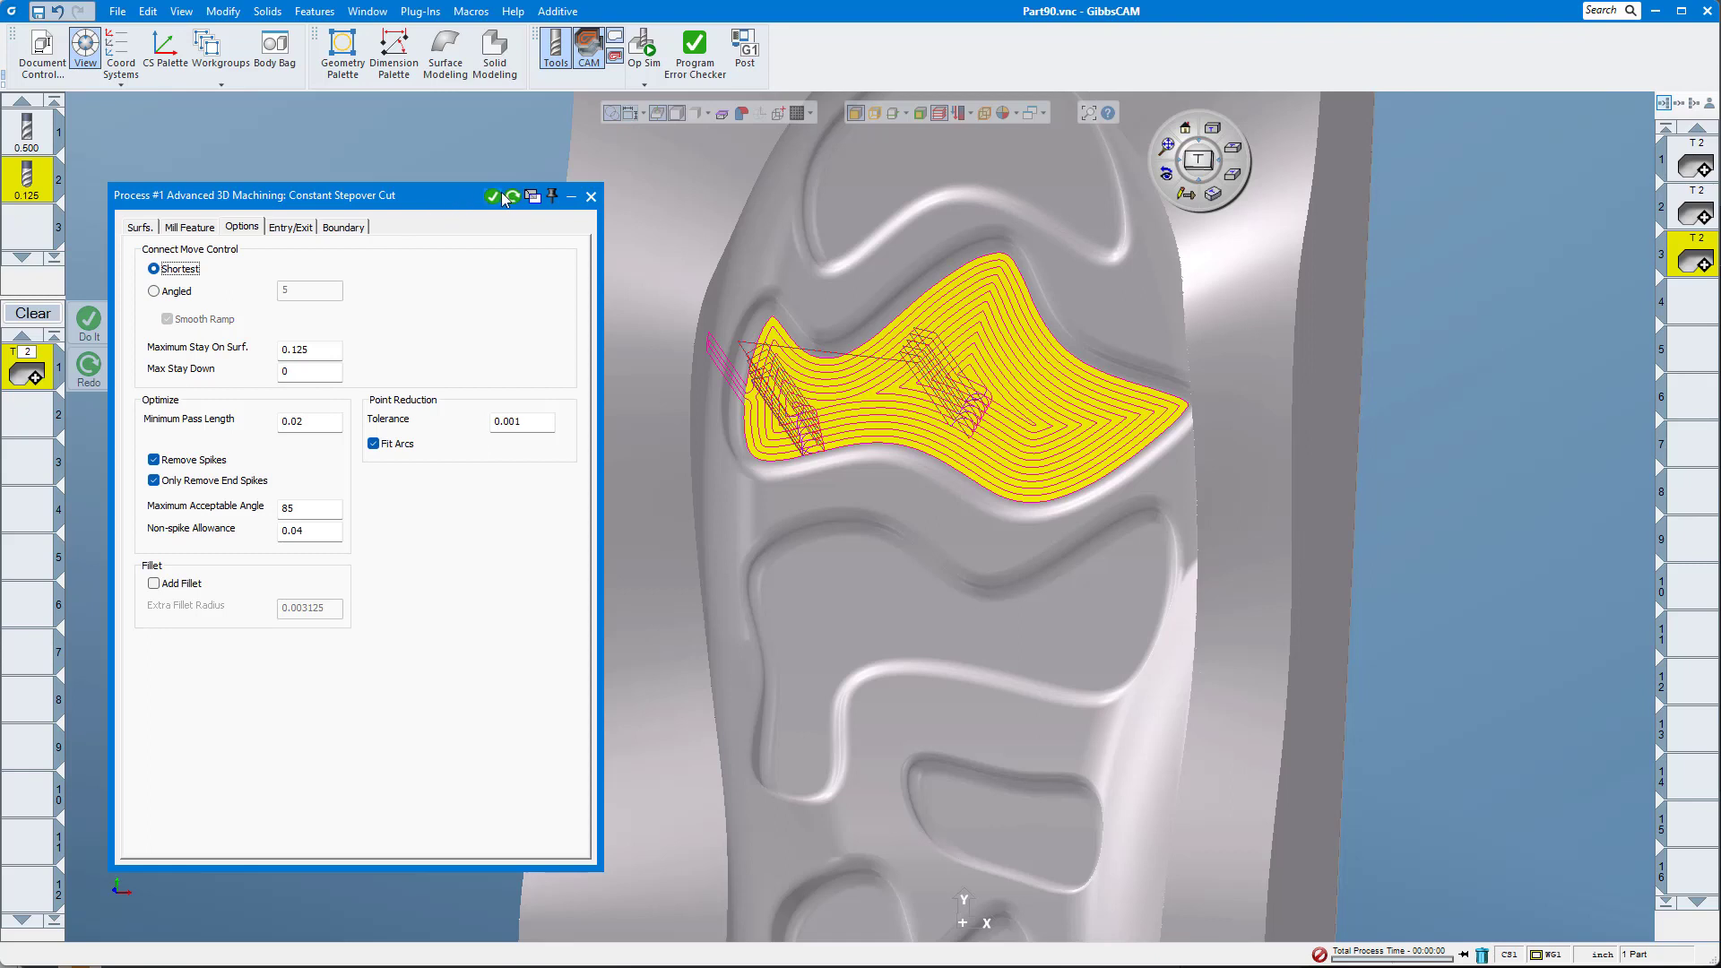
left_click(511, 201)
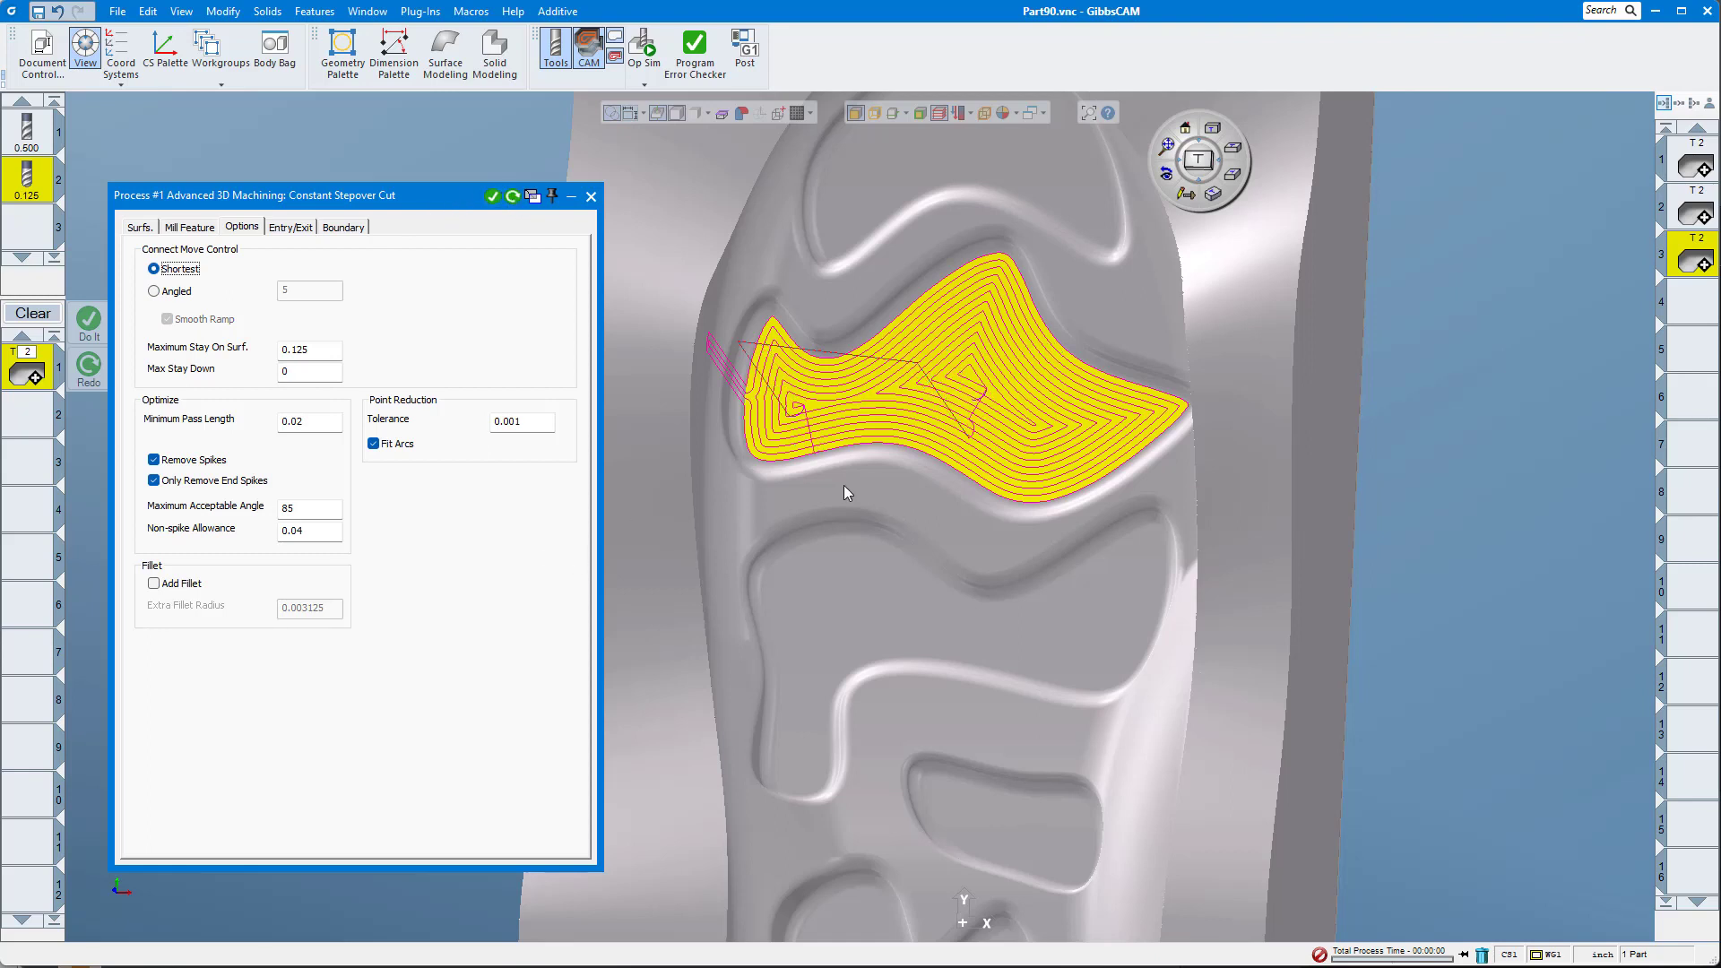
Inspect the regenerated toolpath at an angle, review the surface settings and close the process dialog.
middle_click_drag(735, 590, 388, 289)
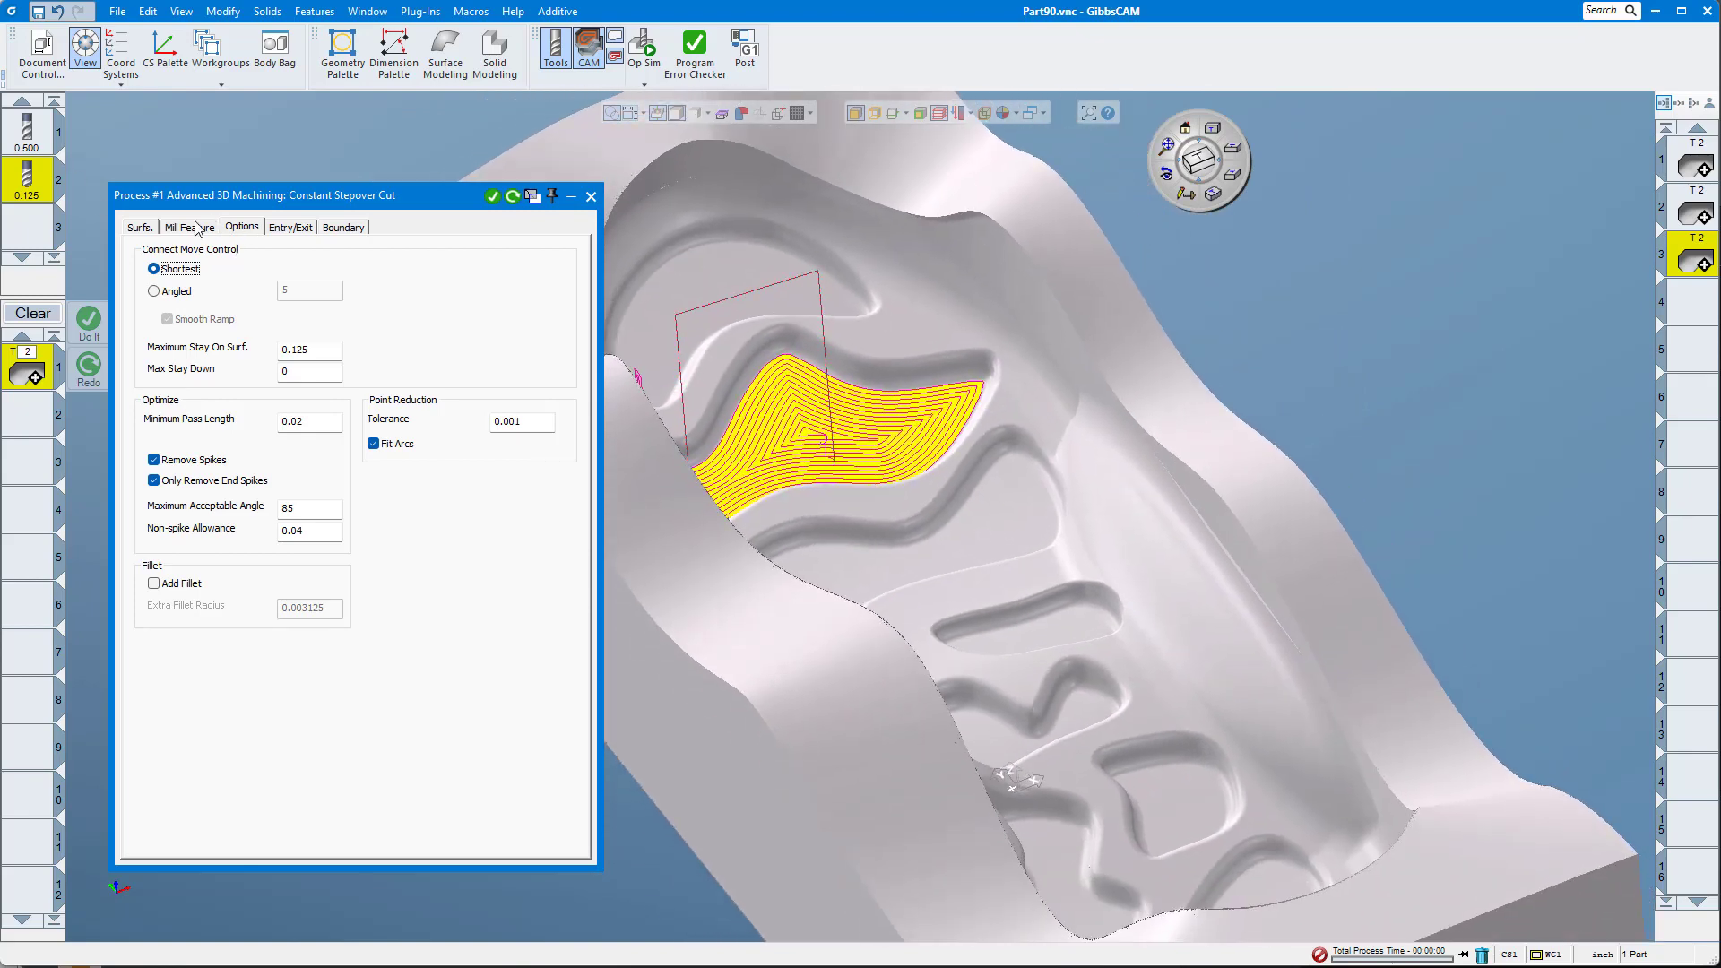
left_click(139, 229)
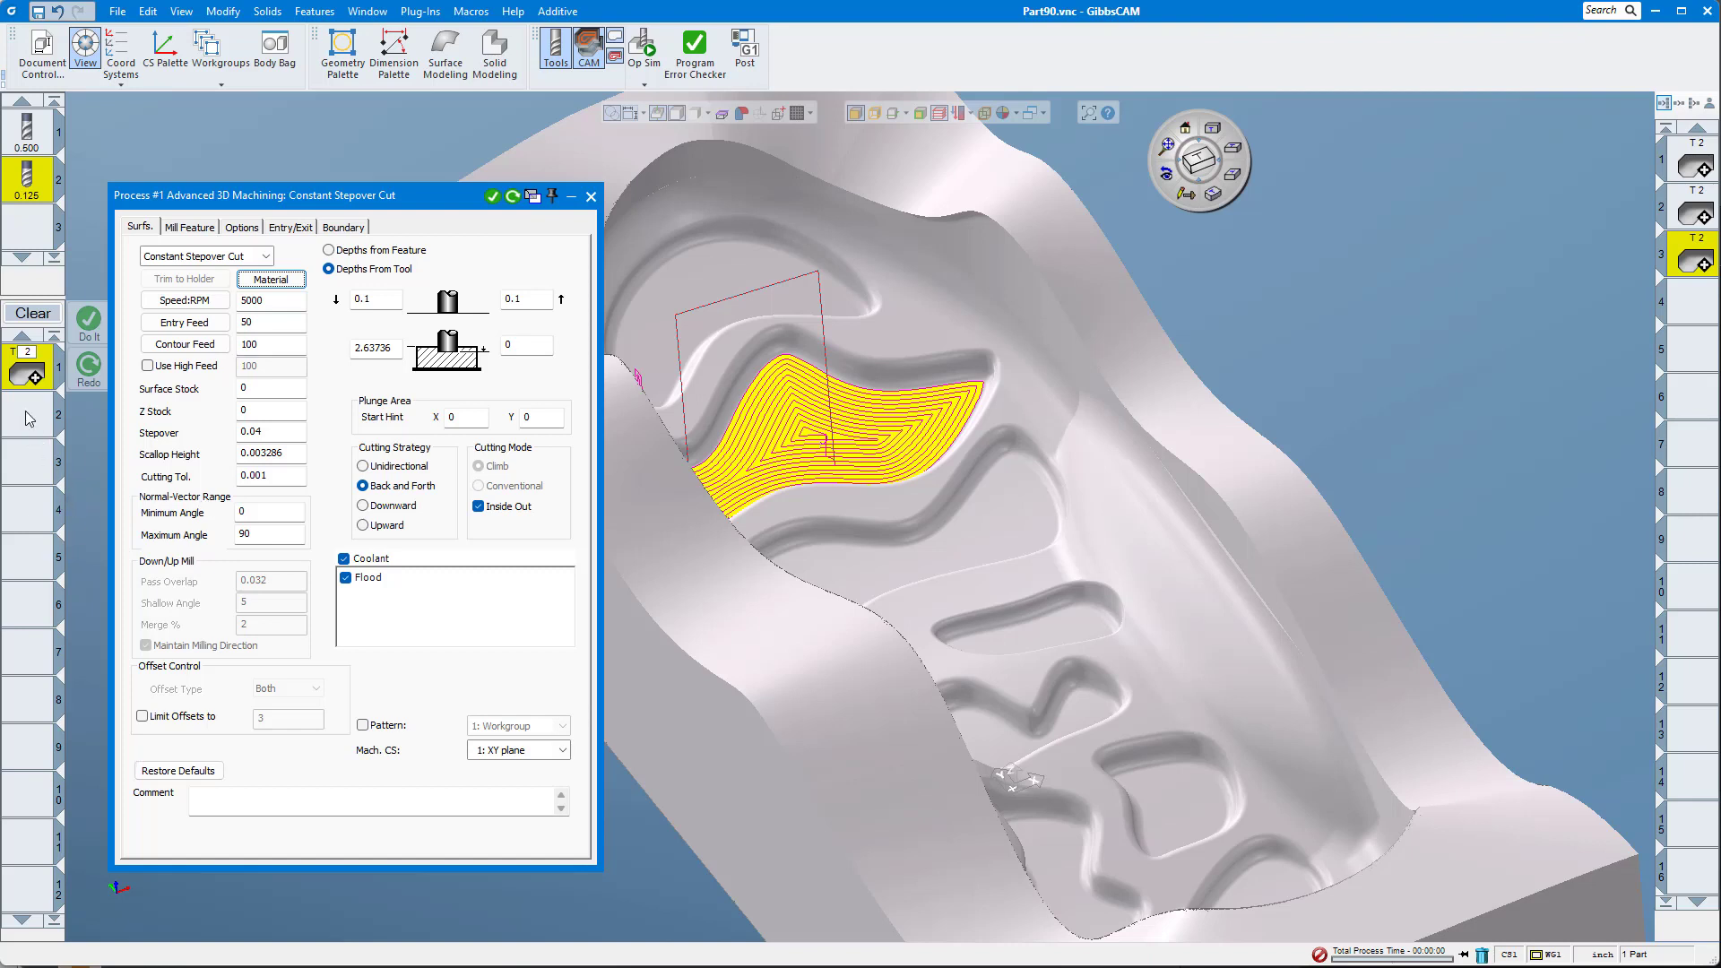
left_click(591, 198)
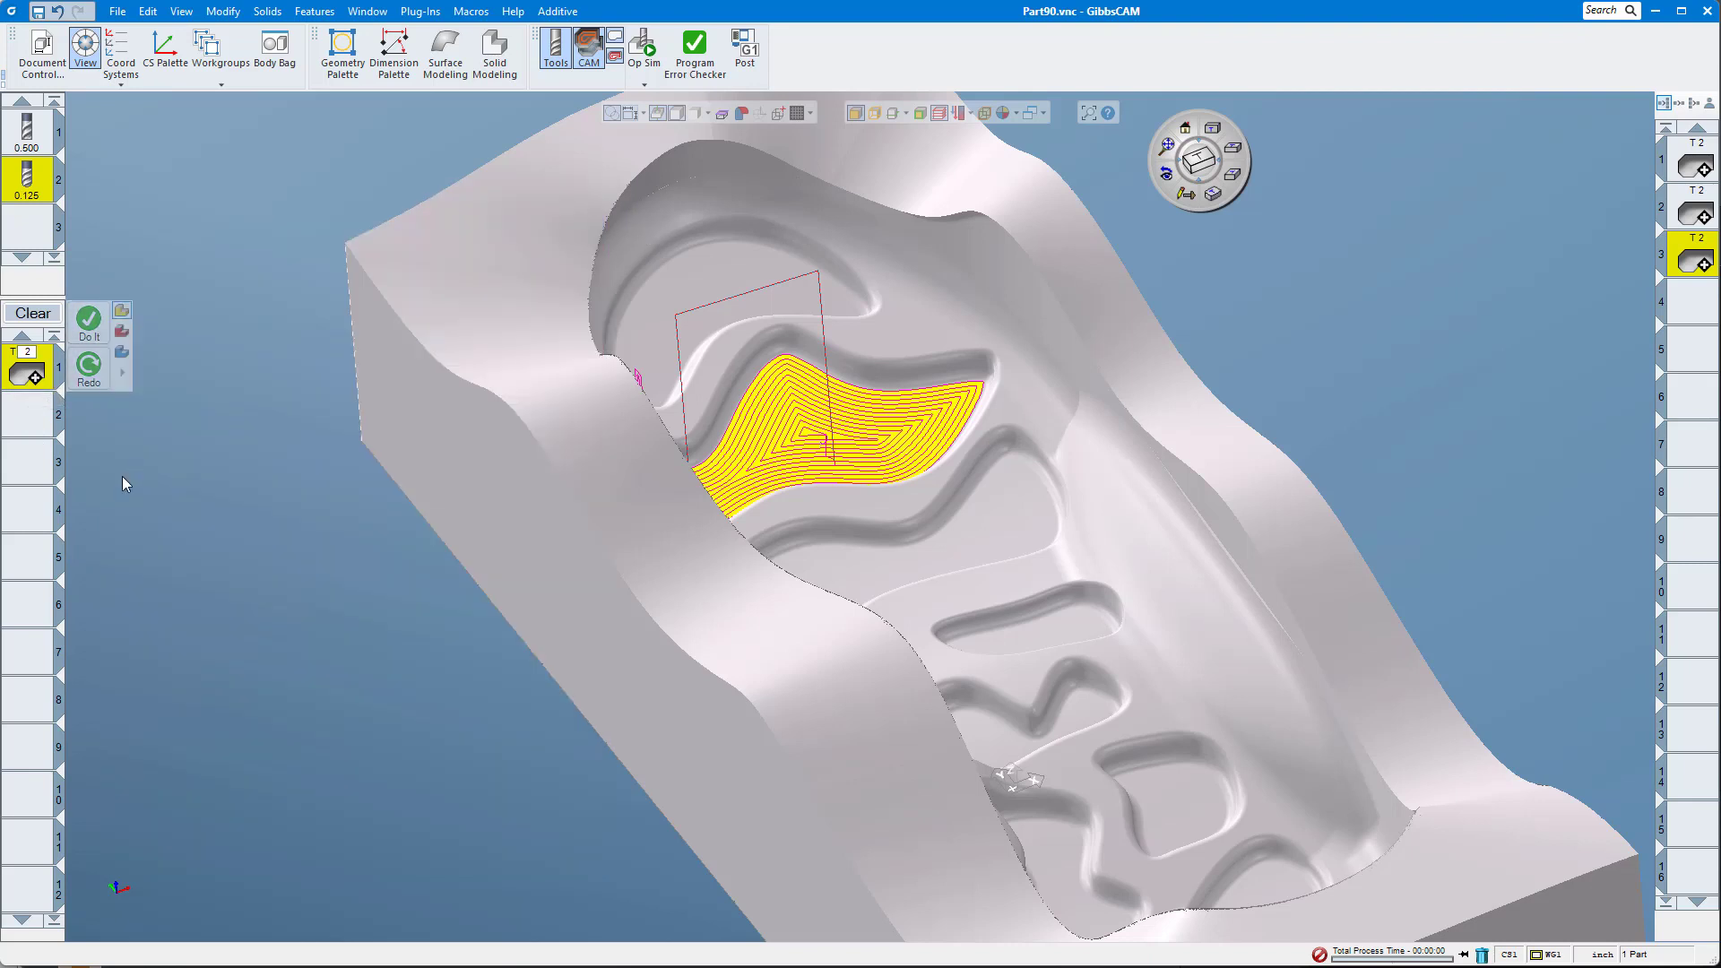
Save the process list to the Desktop as Part90.prc2, replacing the existing file.
right_click(18, 378)
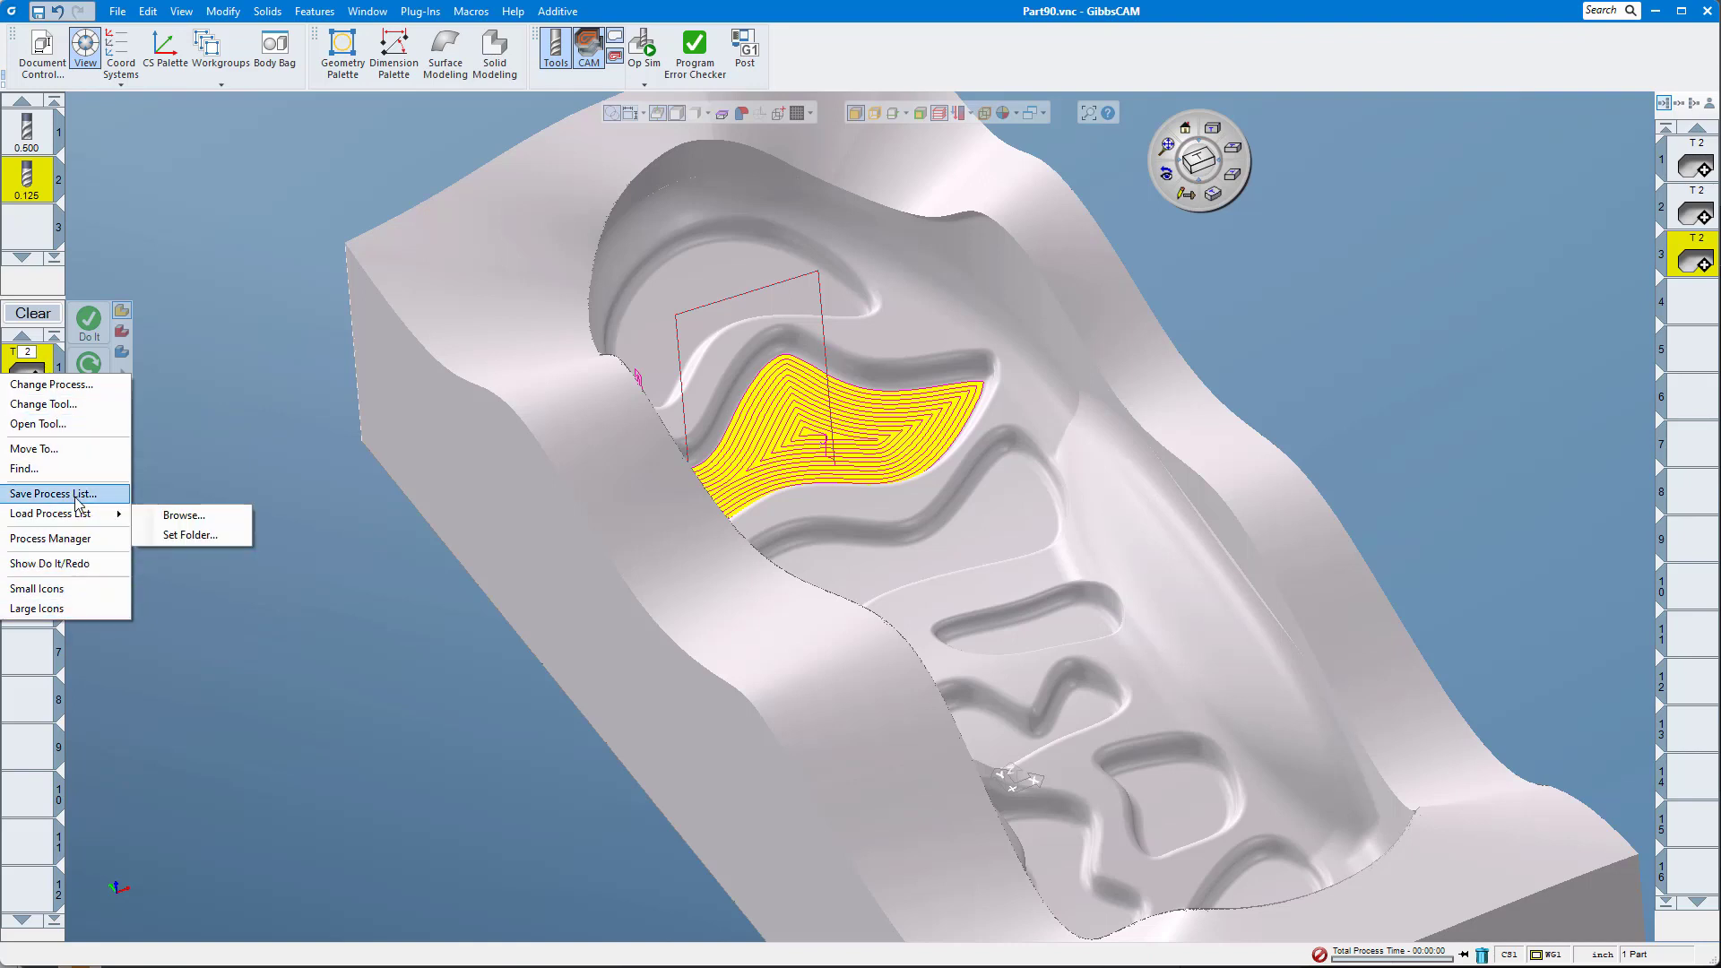
left_click(74, 495)
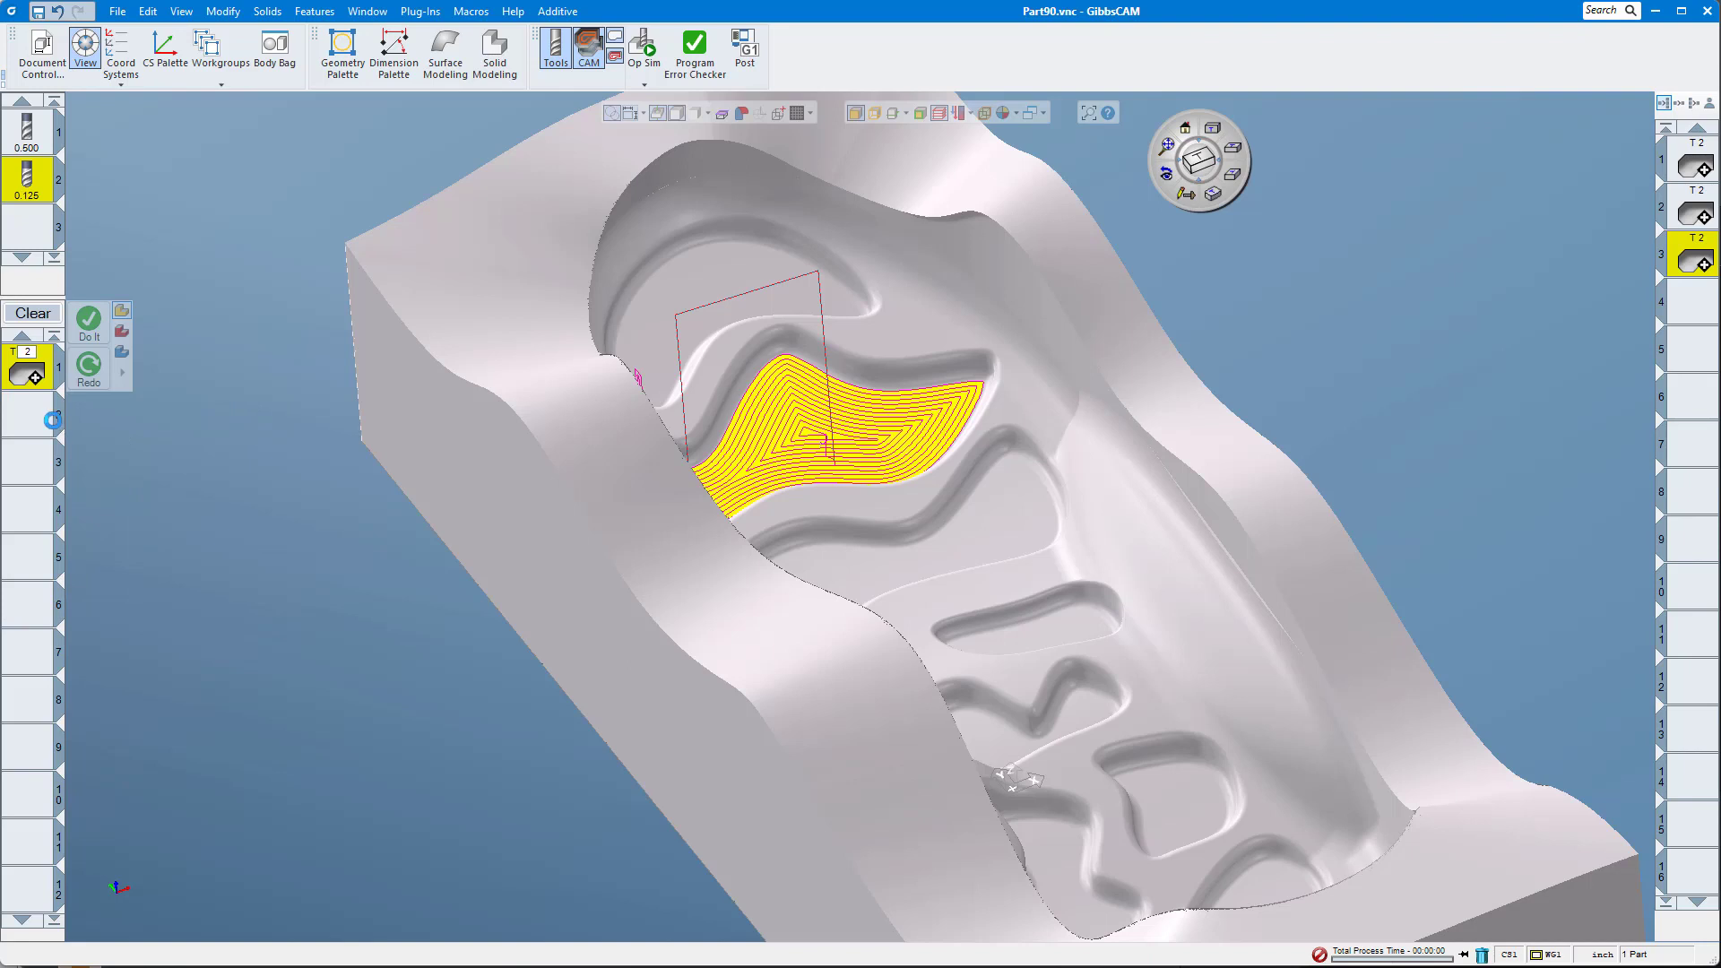
scroll(76, 159, "up", 3)
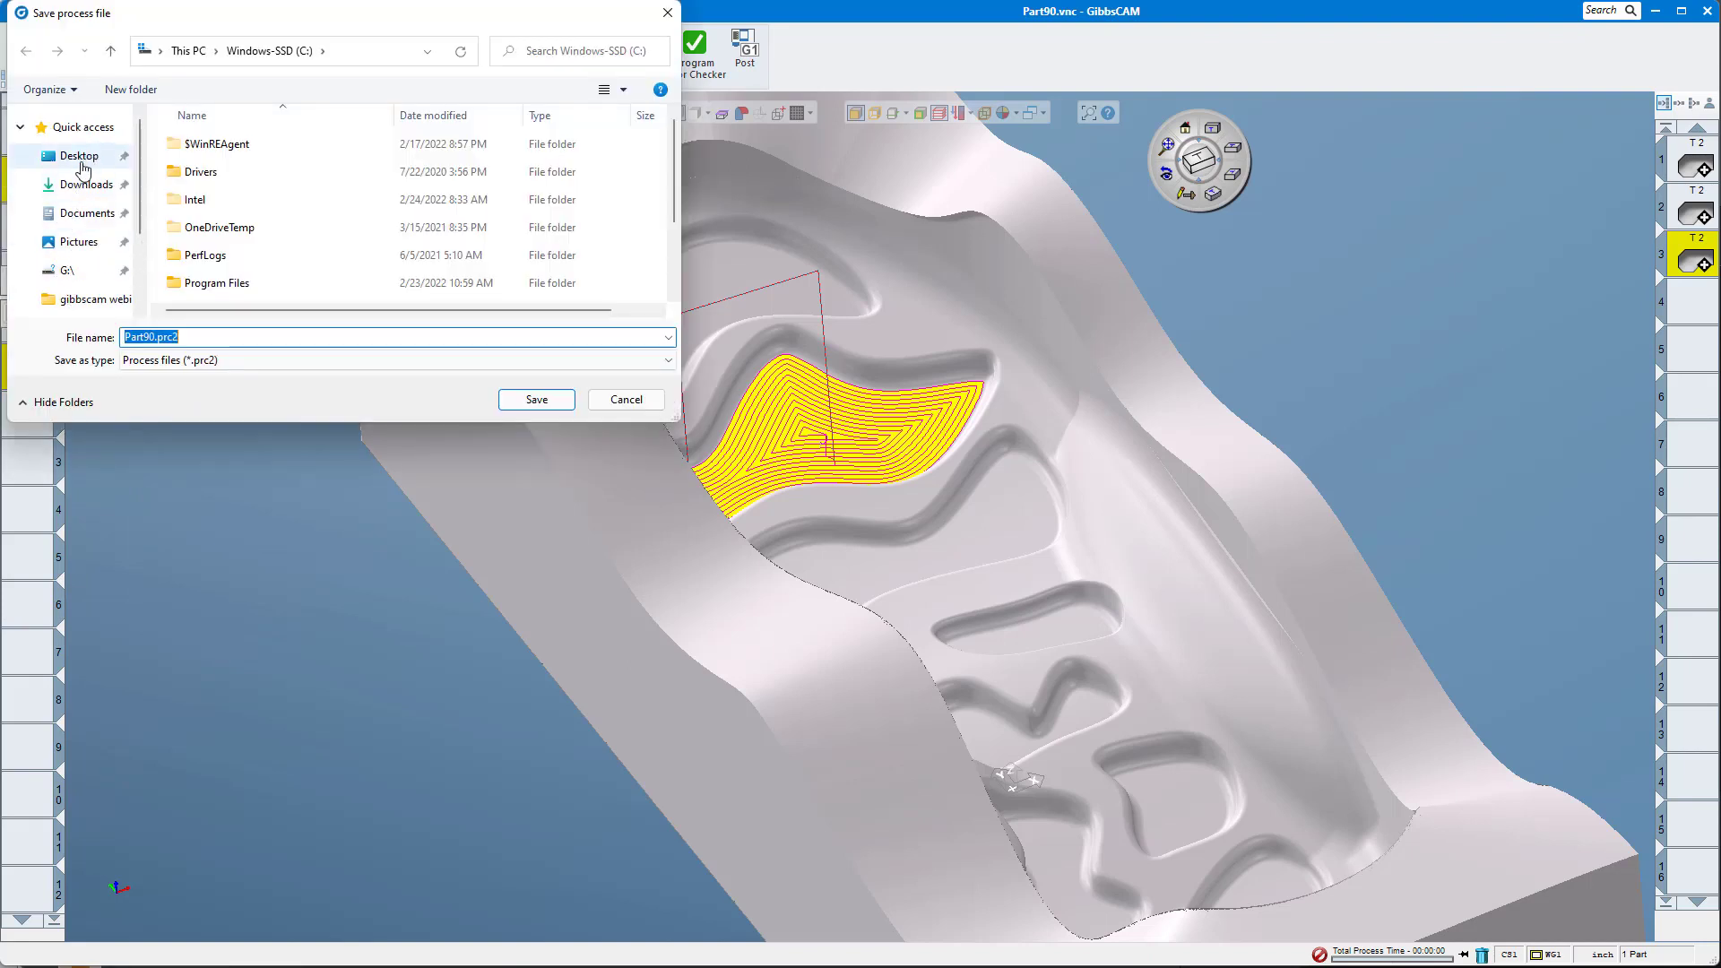
left_click(80, 158)
left_click(202, 229)
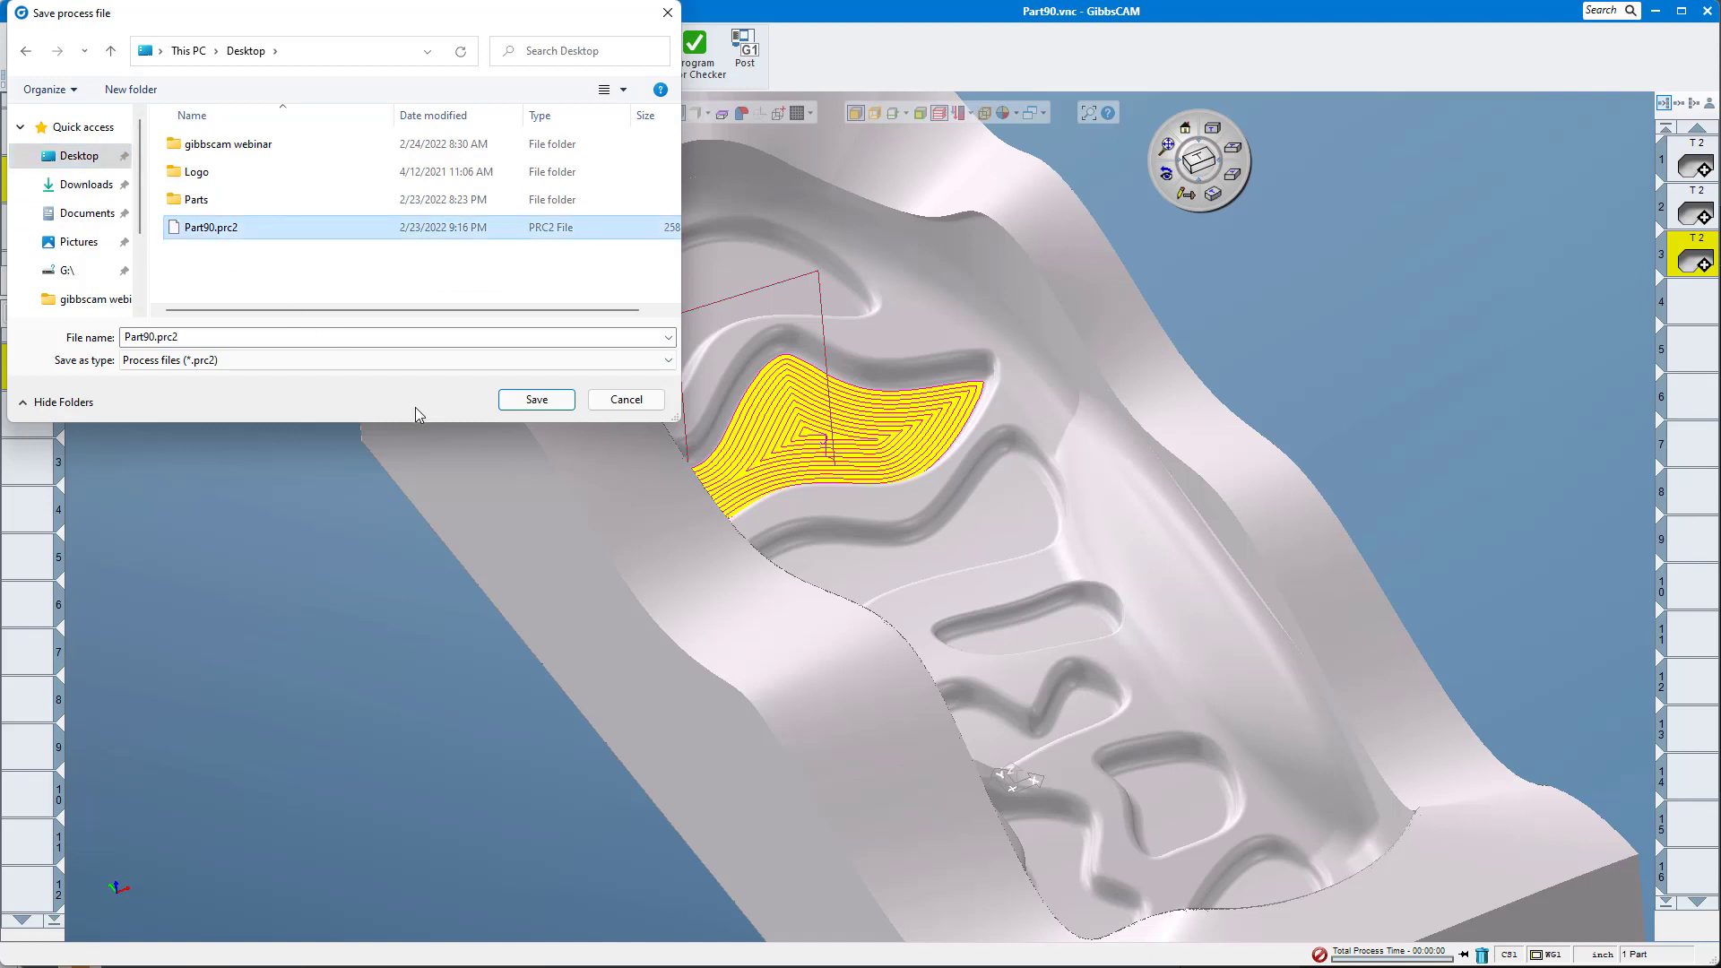
left_click(561, 404)
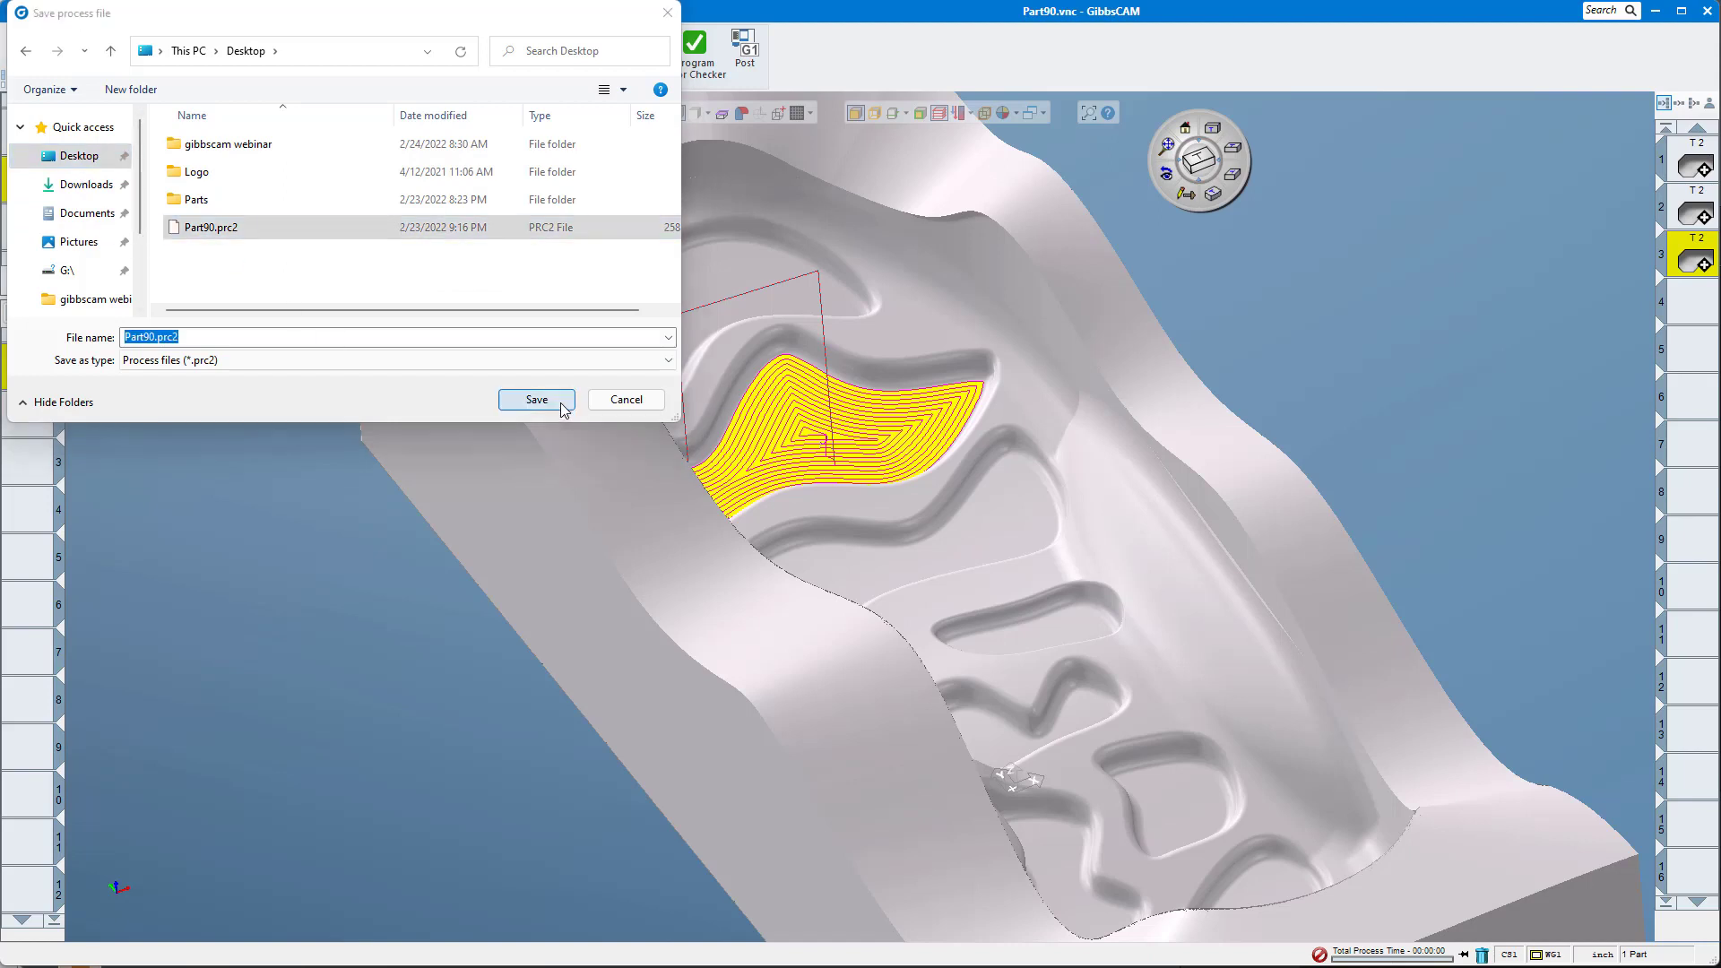
left_click(1563, 619)
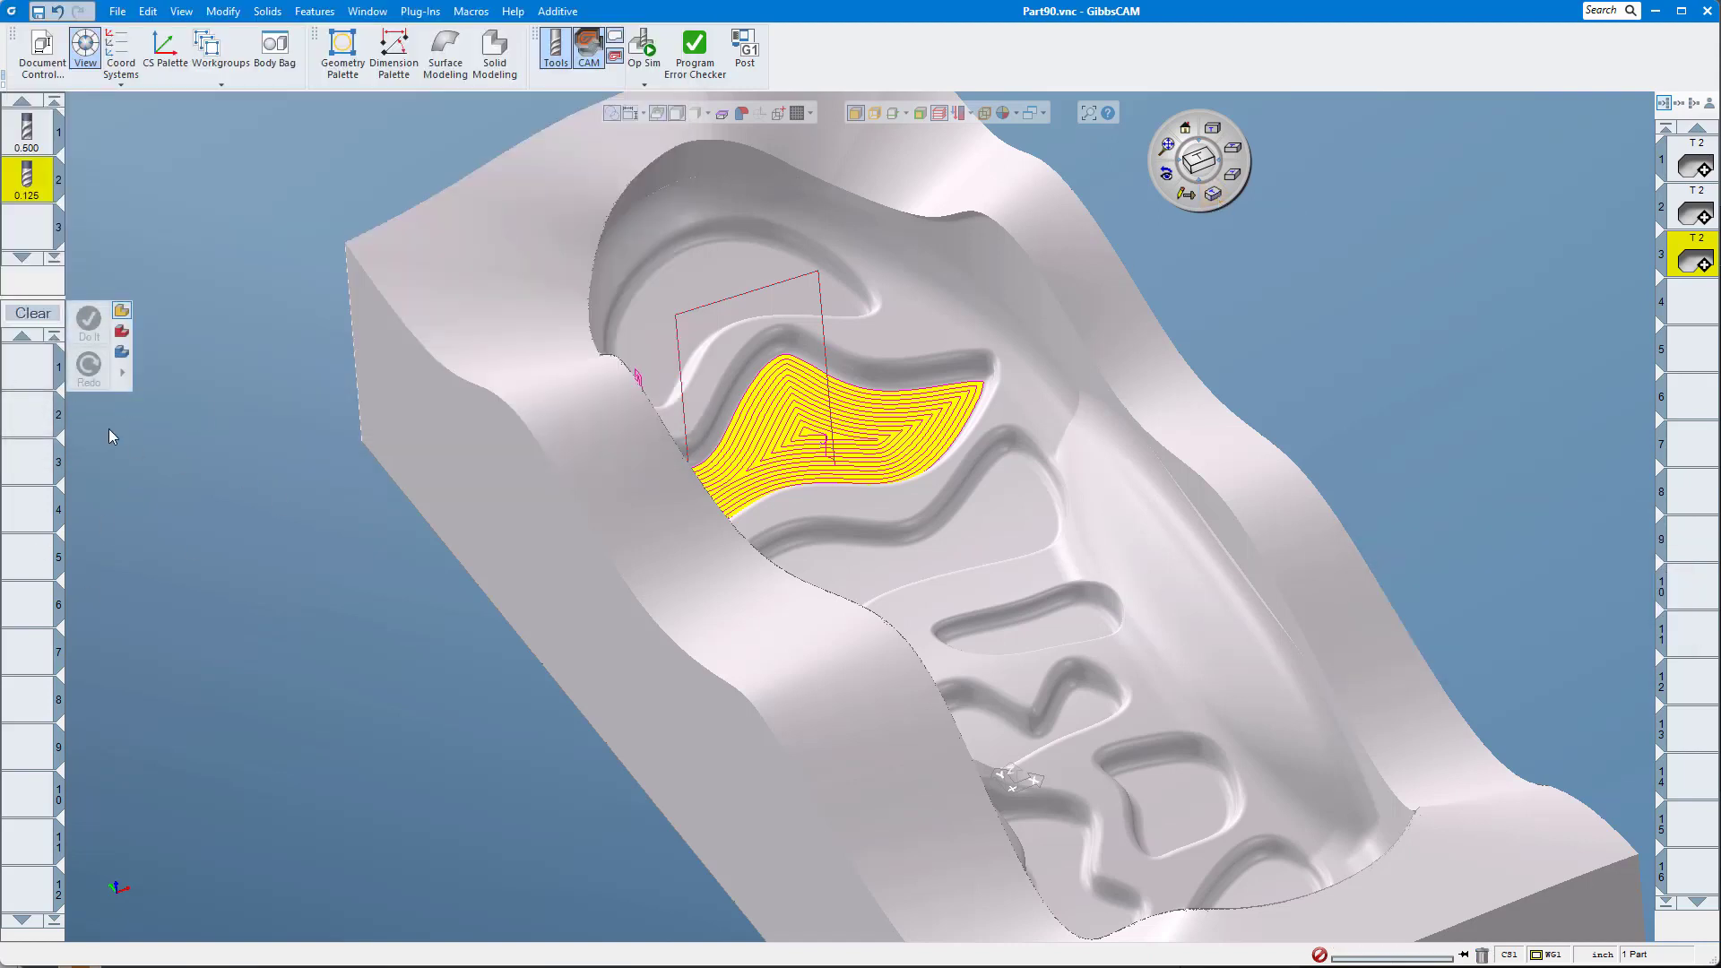
Start a new fourth operation and load the Part90.prc2 process list from the Desktop.
left_click(30, 242)
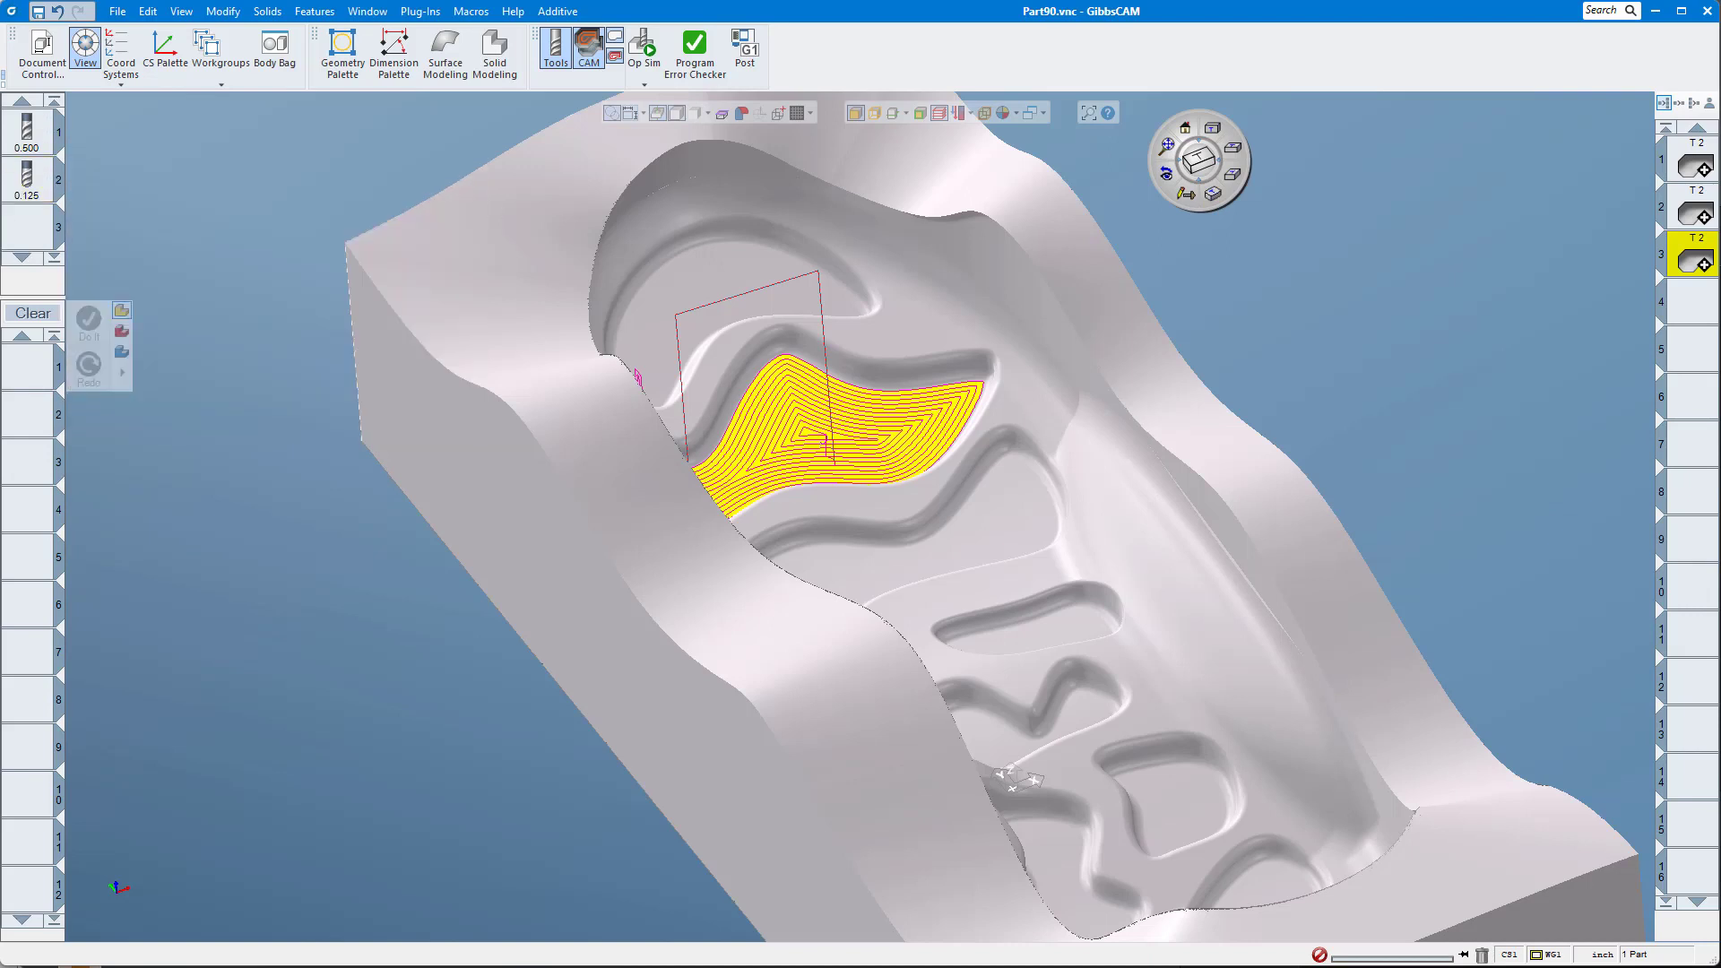
left_click(1679, 313)
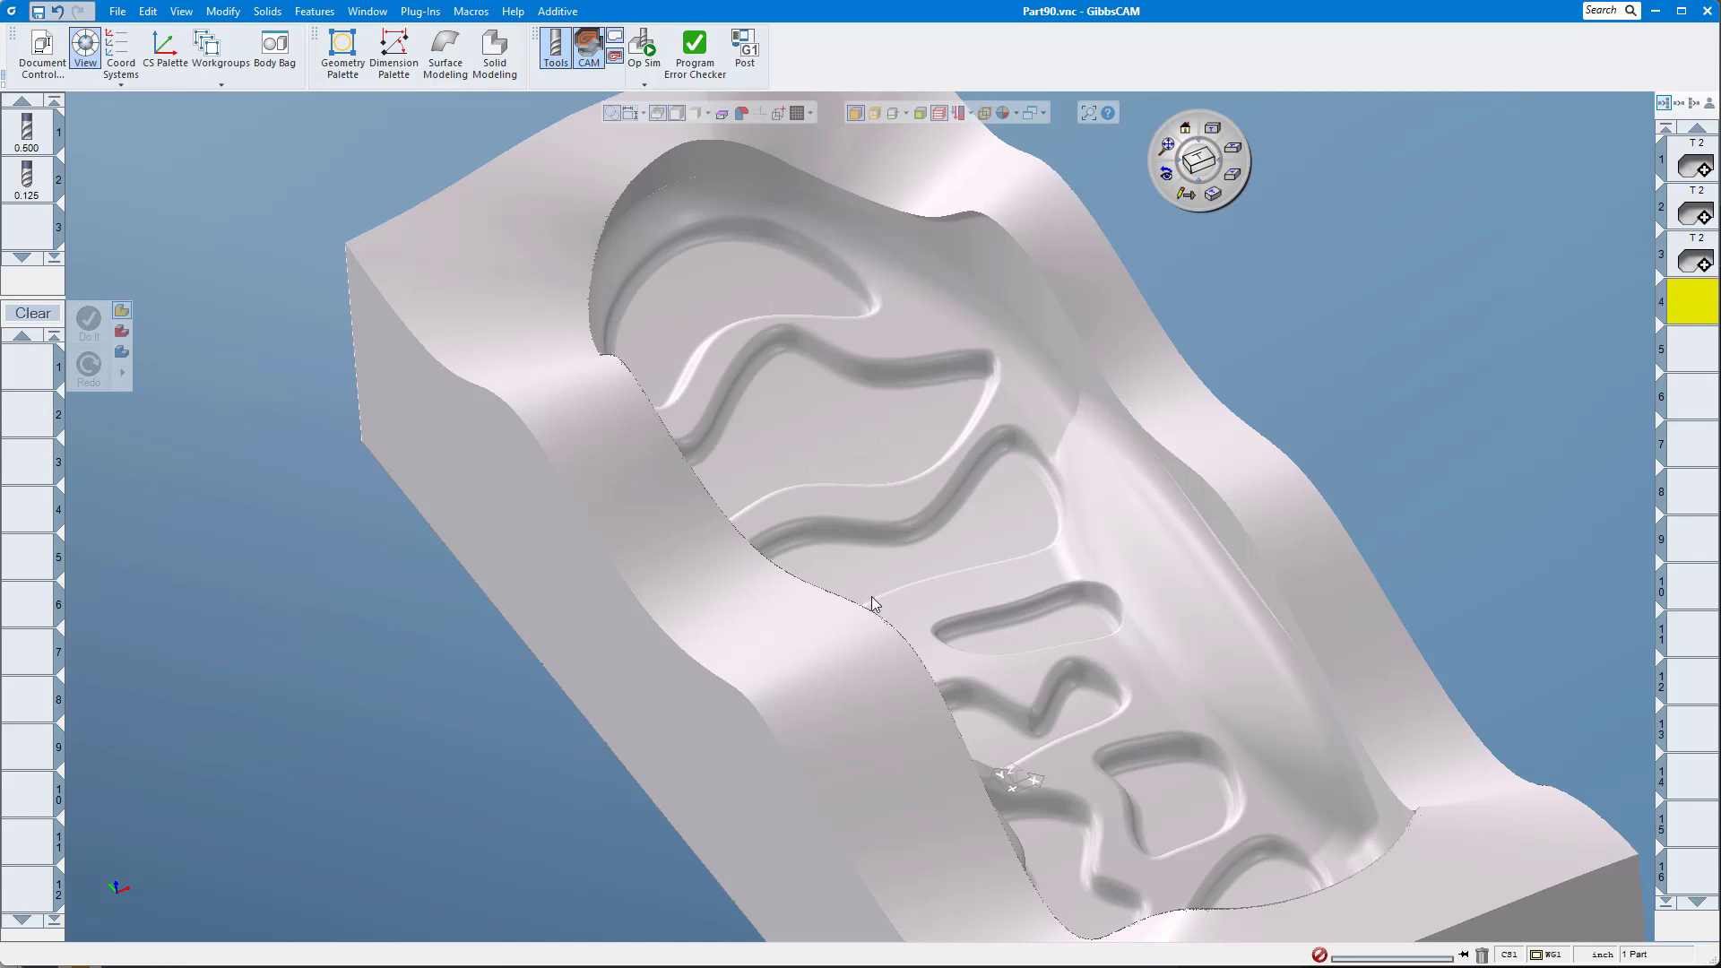
middle_click_drag(988, 585, 818, 597)
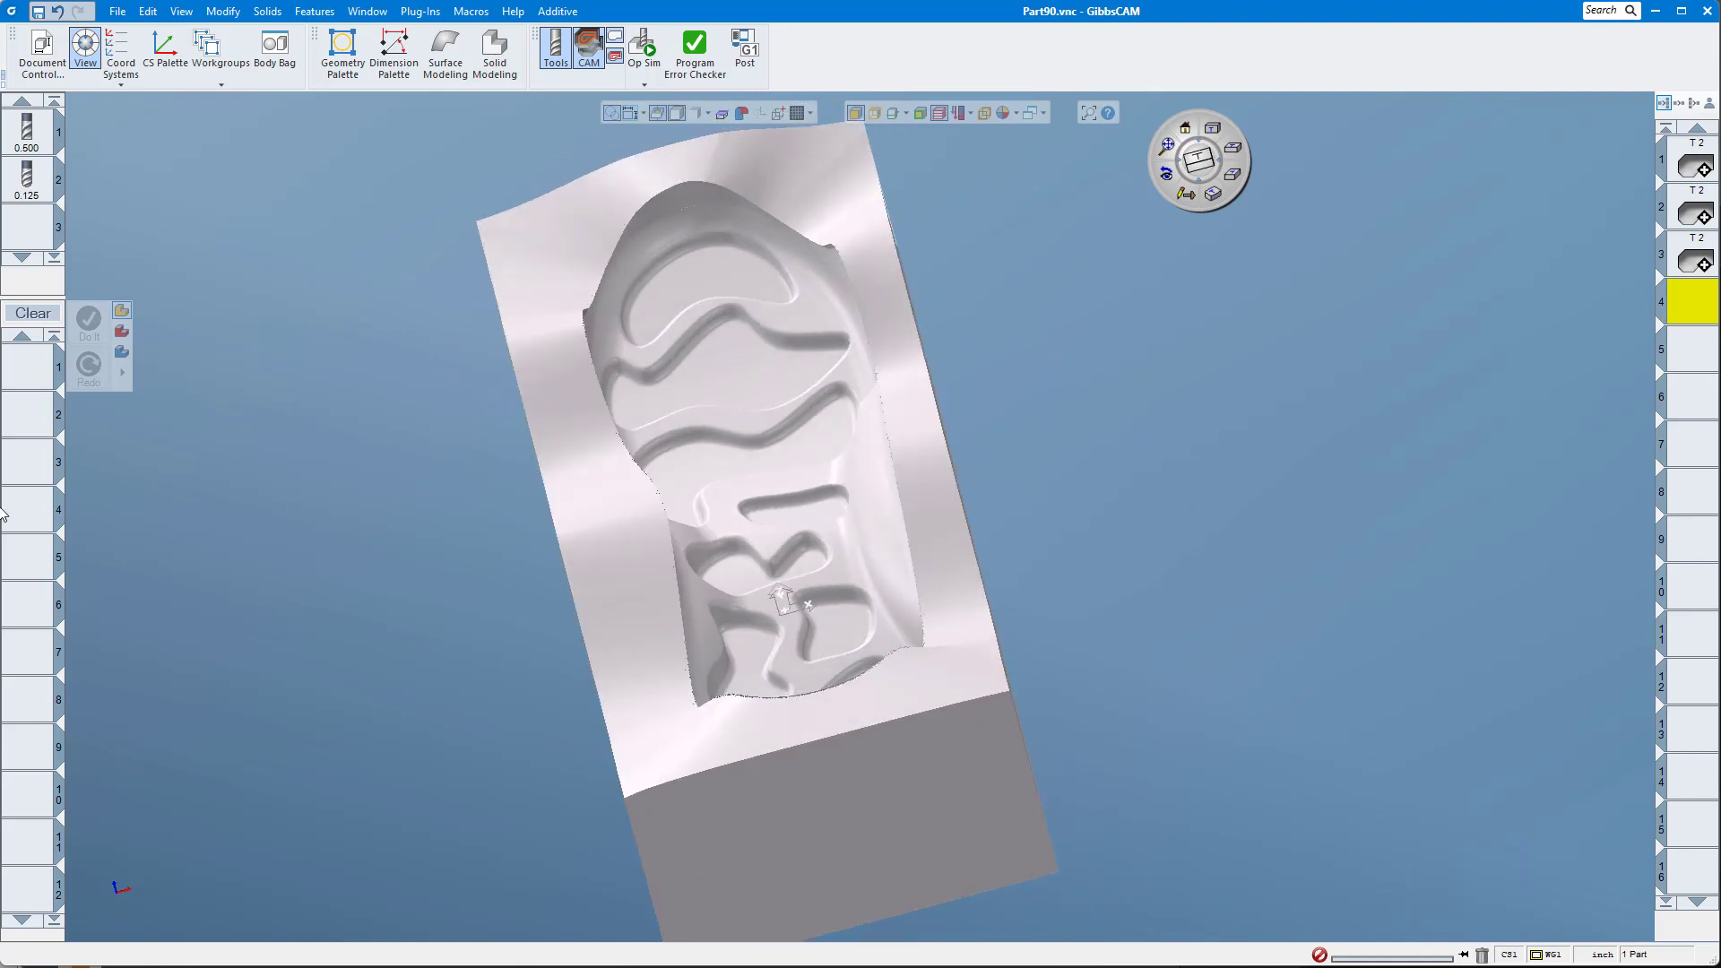
right_click(42, 368)
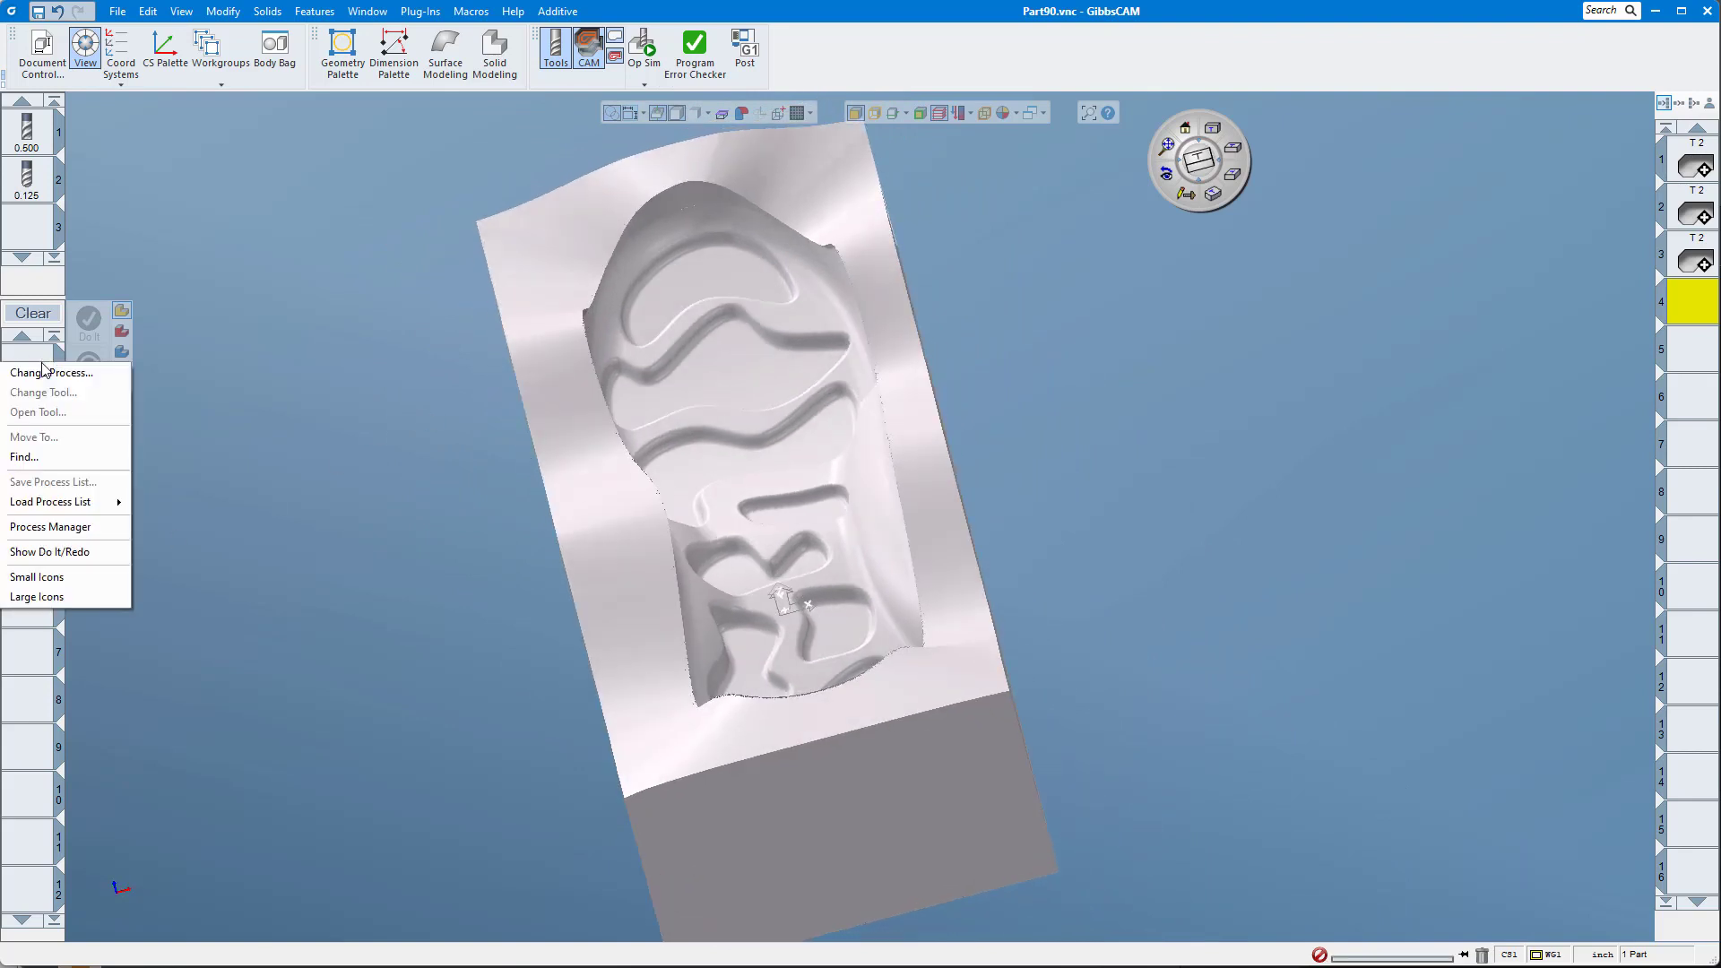
mouse_move(123, 505)
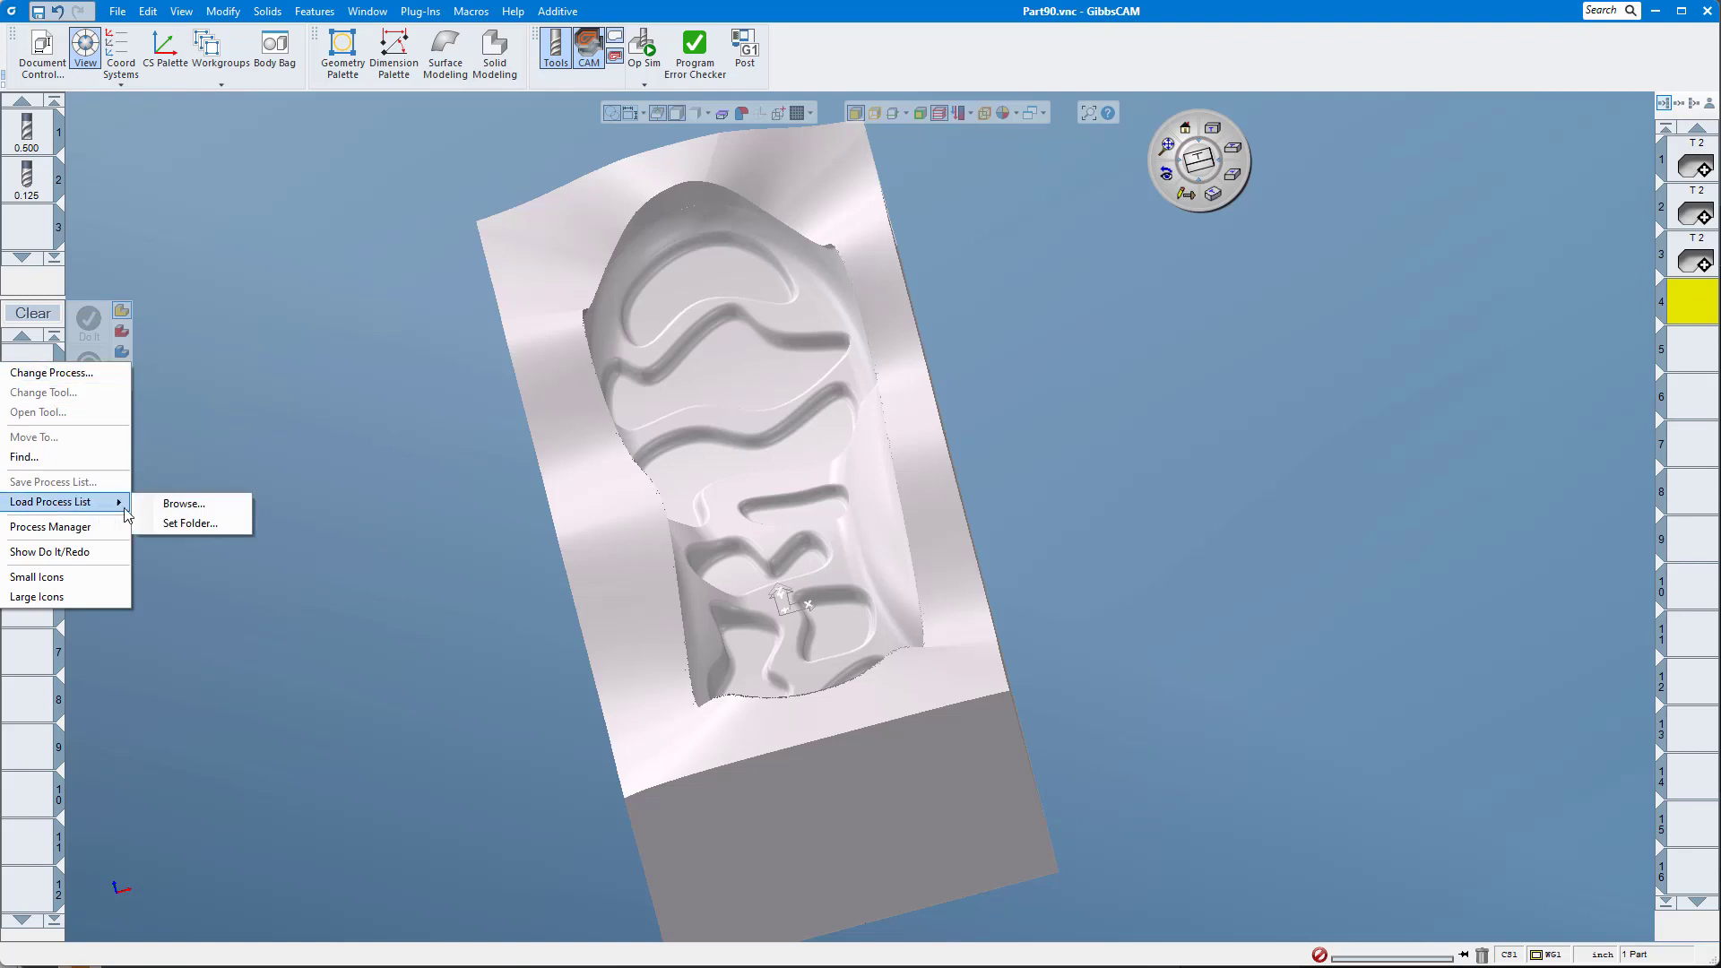
left_click(186, 505)
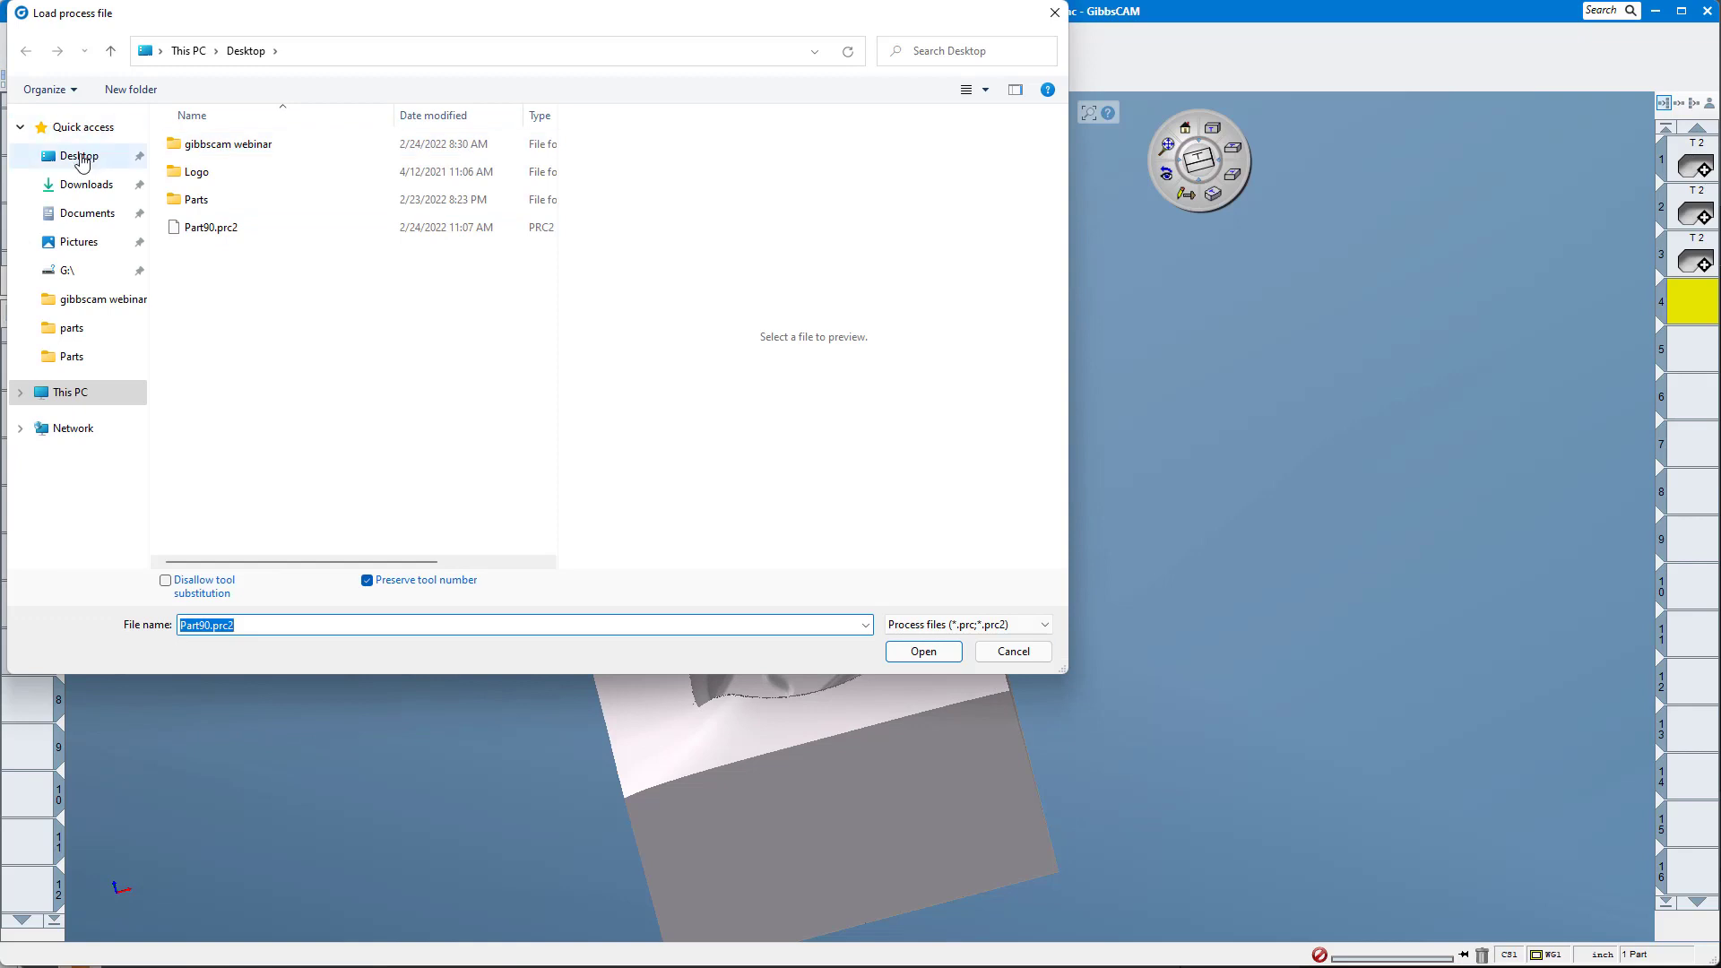
left_click(199, 227)
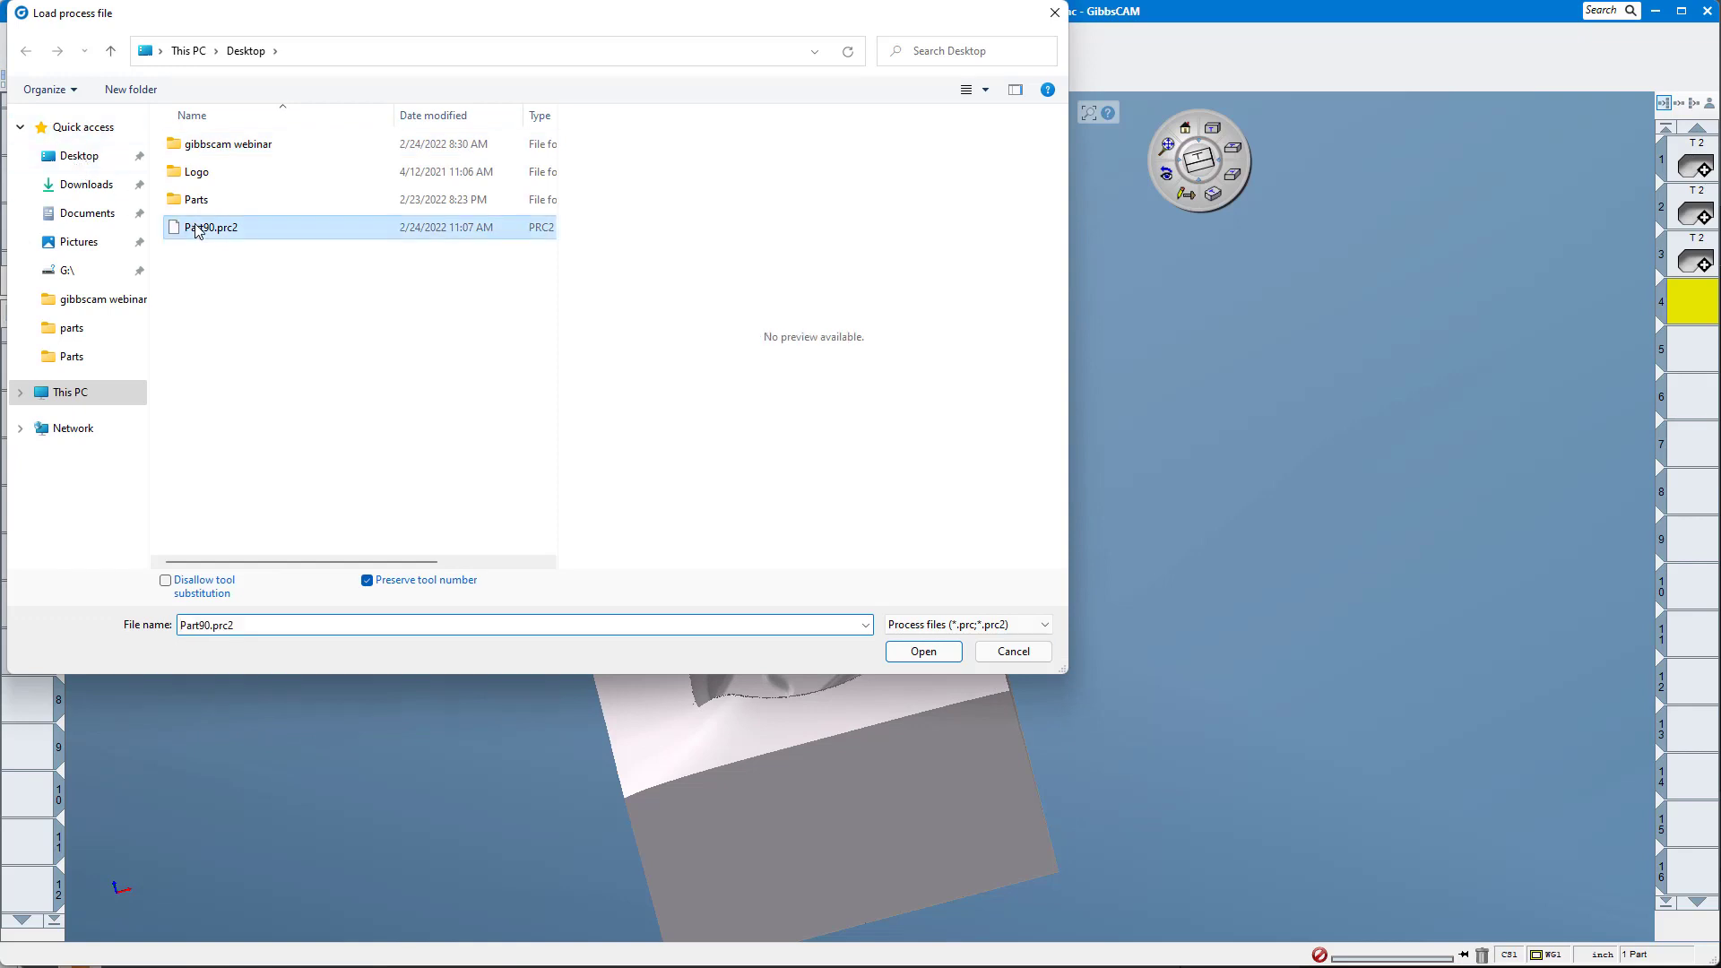
left_click(923, 652)
Select all ten tread floor faces of the shoe sole mould, from the toe pad to the heel edge.
left_click(742, 280)
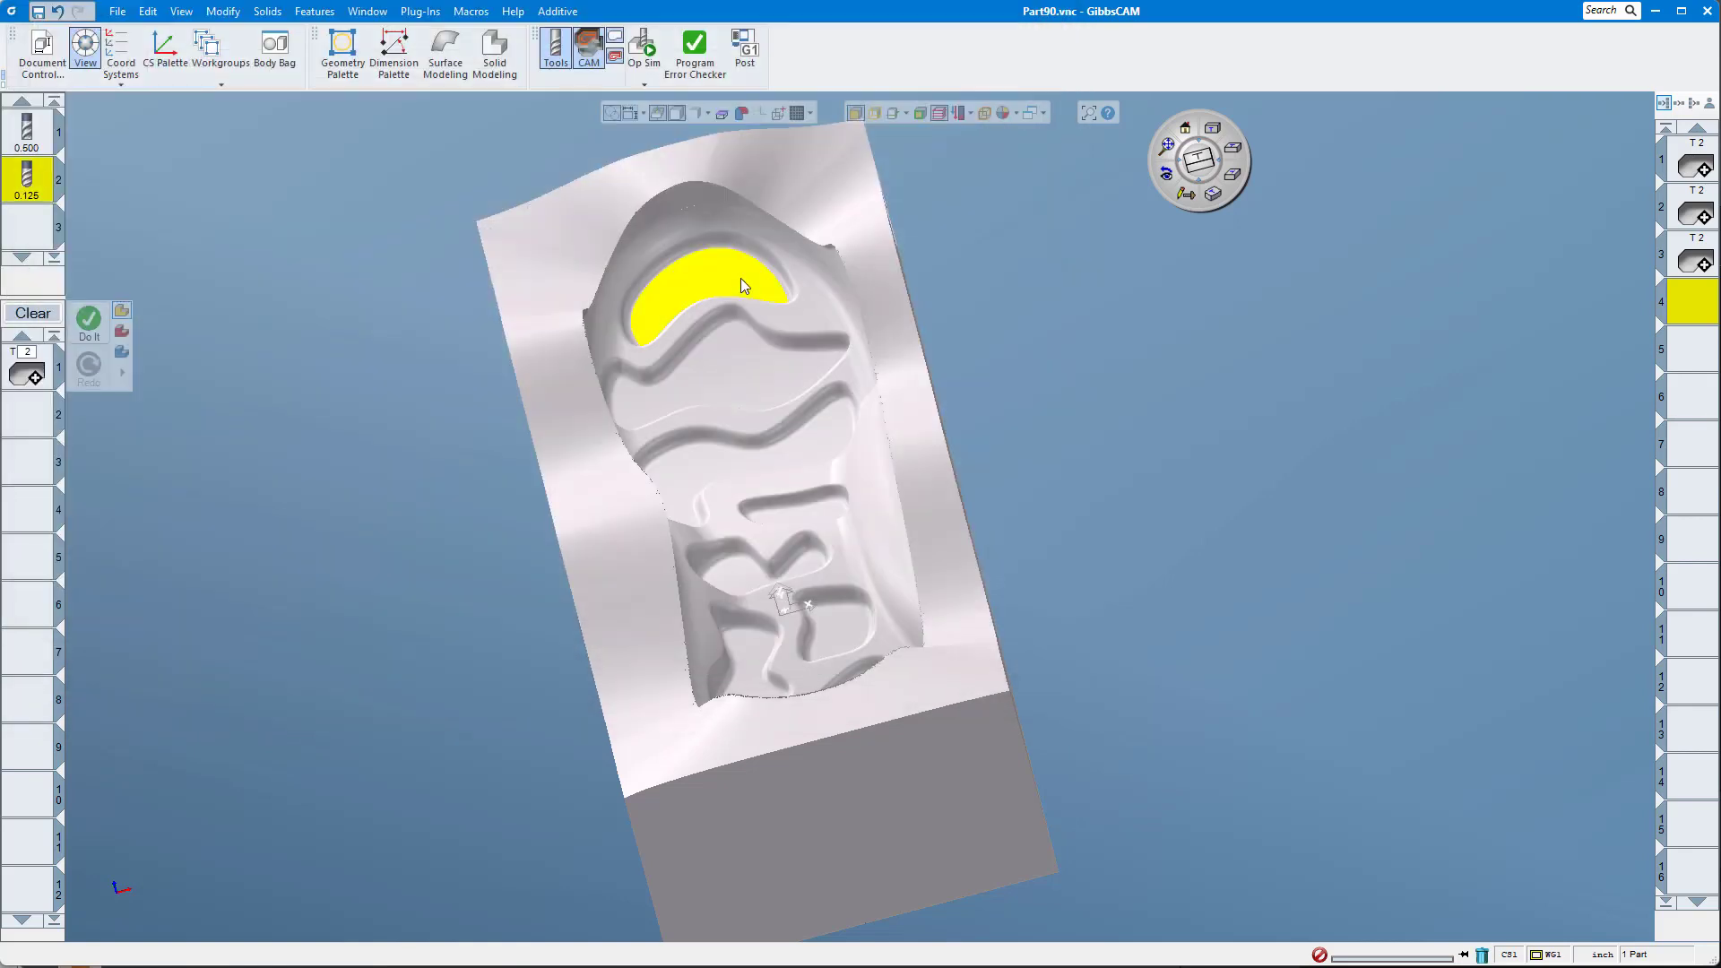
left_click(815, 439)
left_click(807, 470)
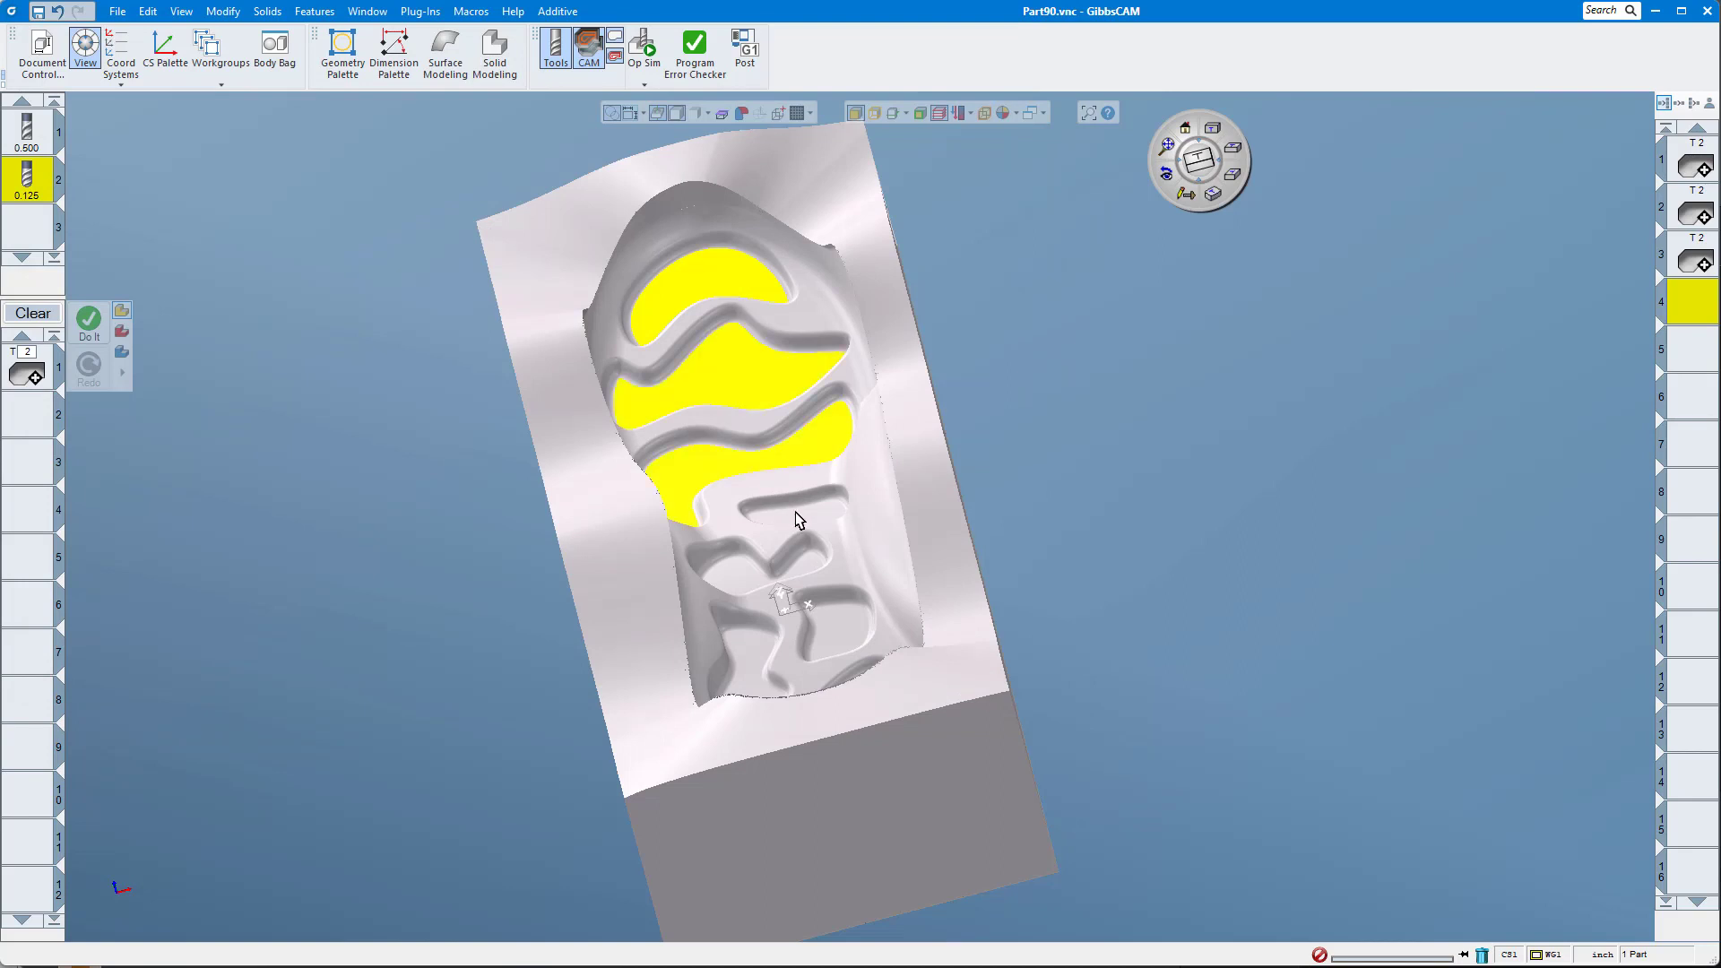
left_click(796, 518)
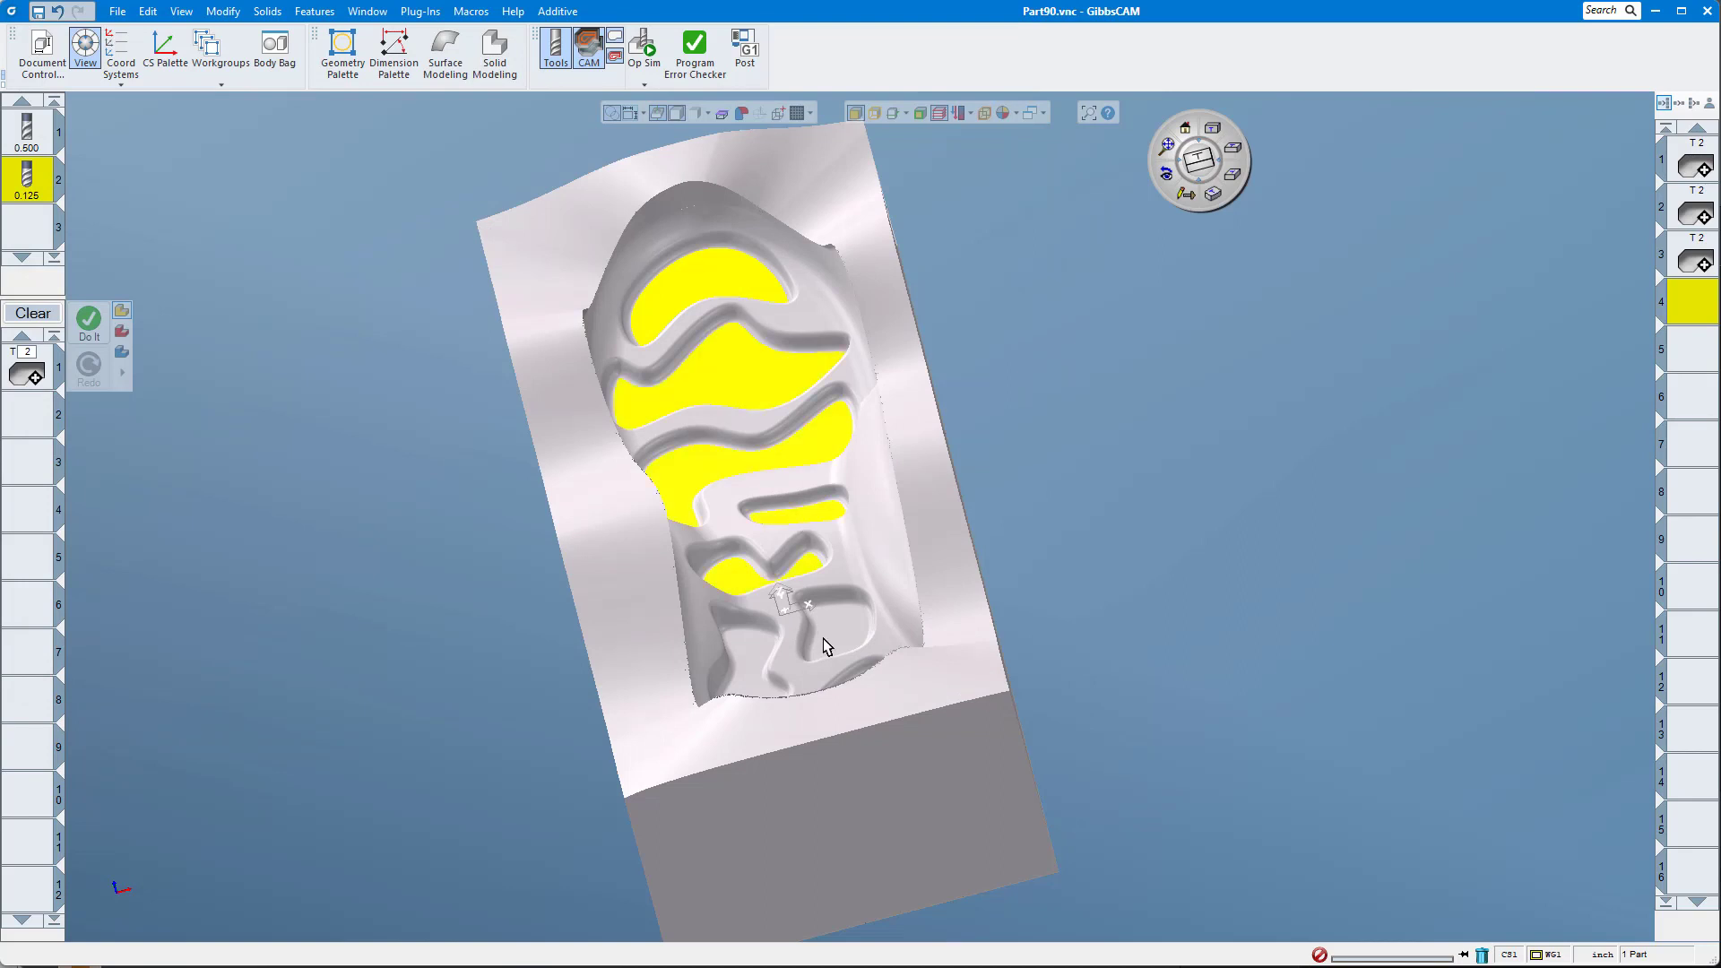
left_click(1200, 161)
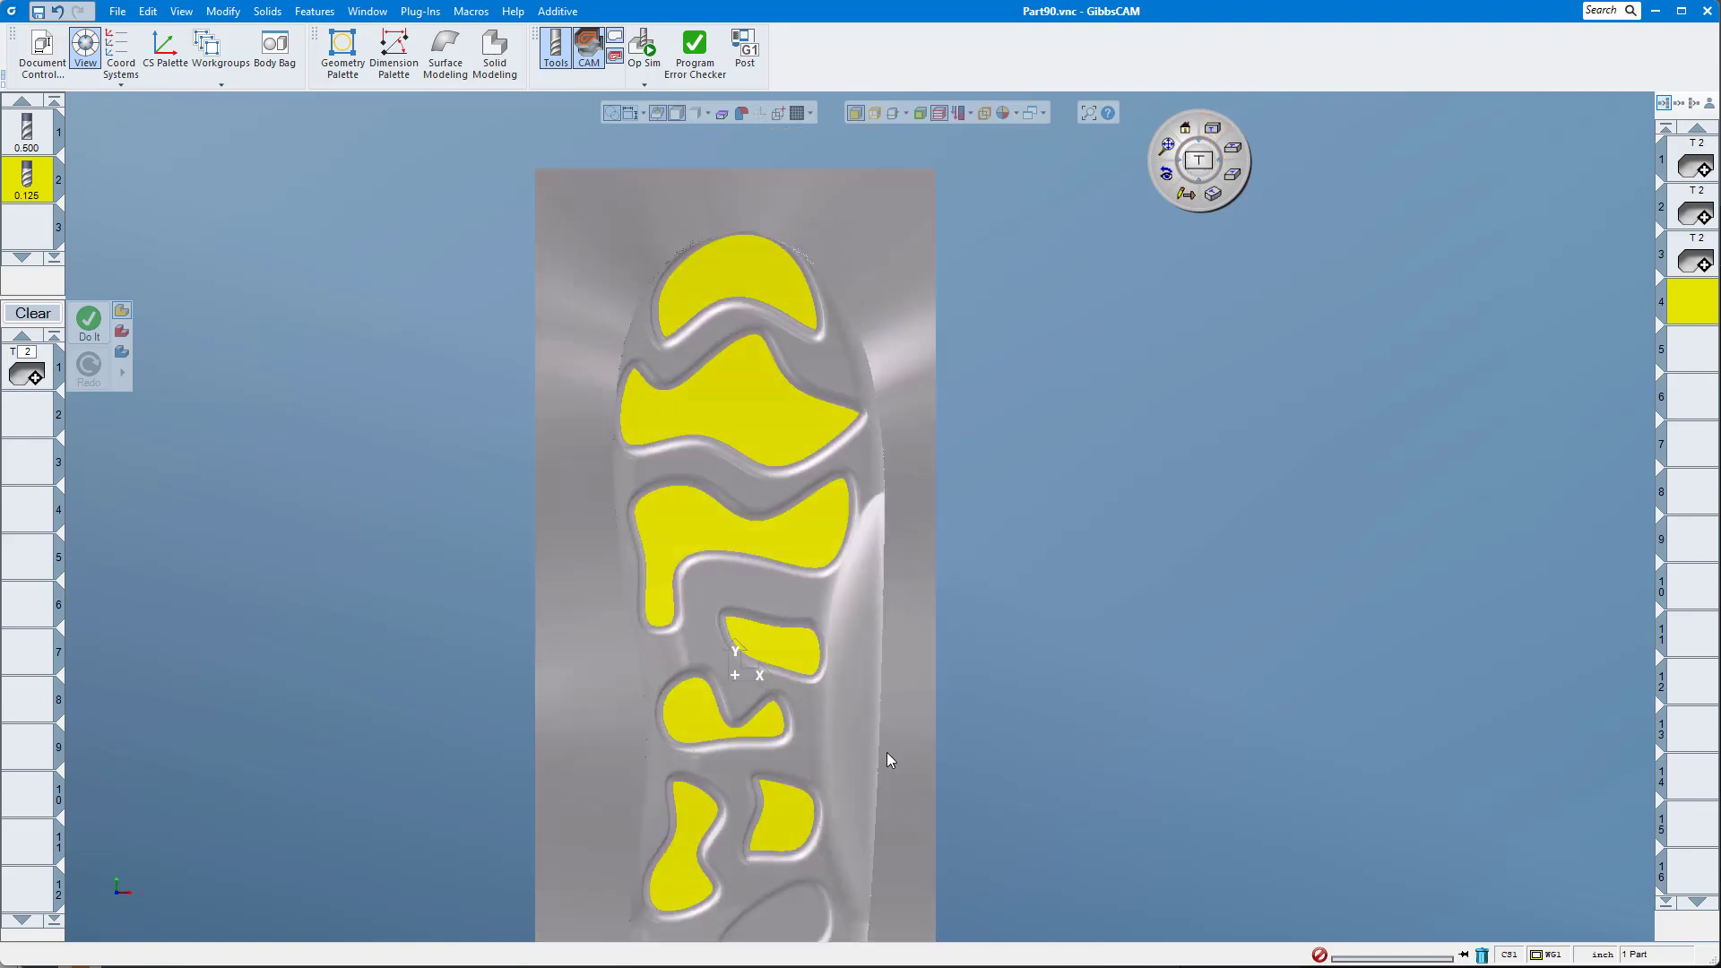
left_click(1168, 146)
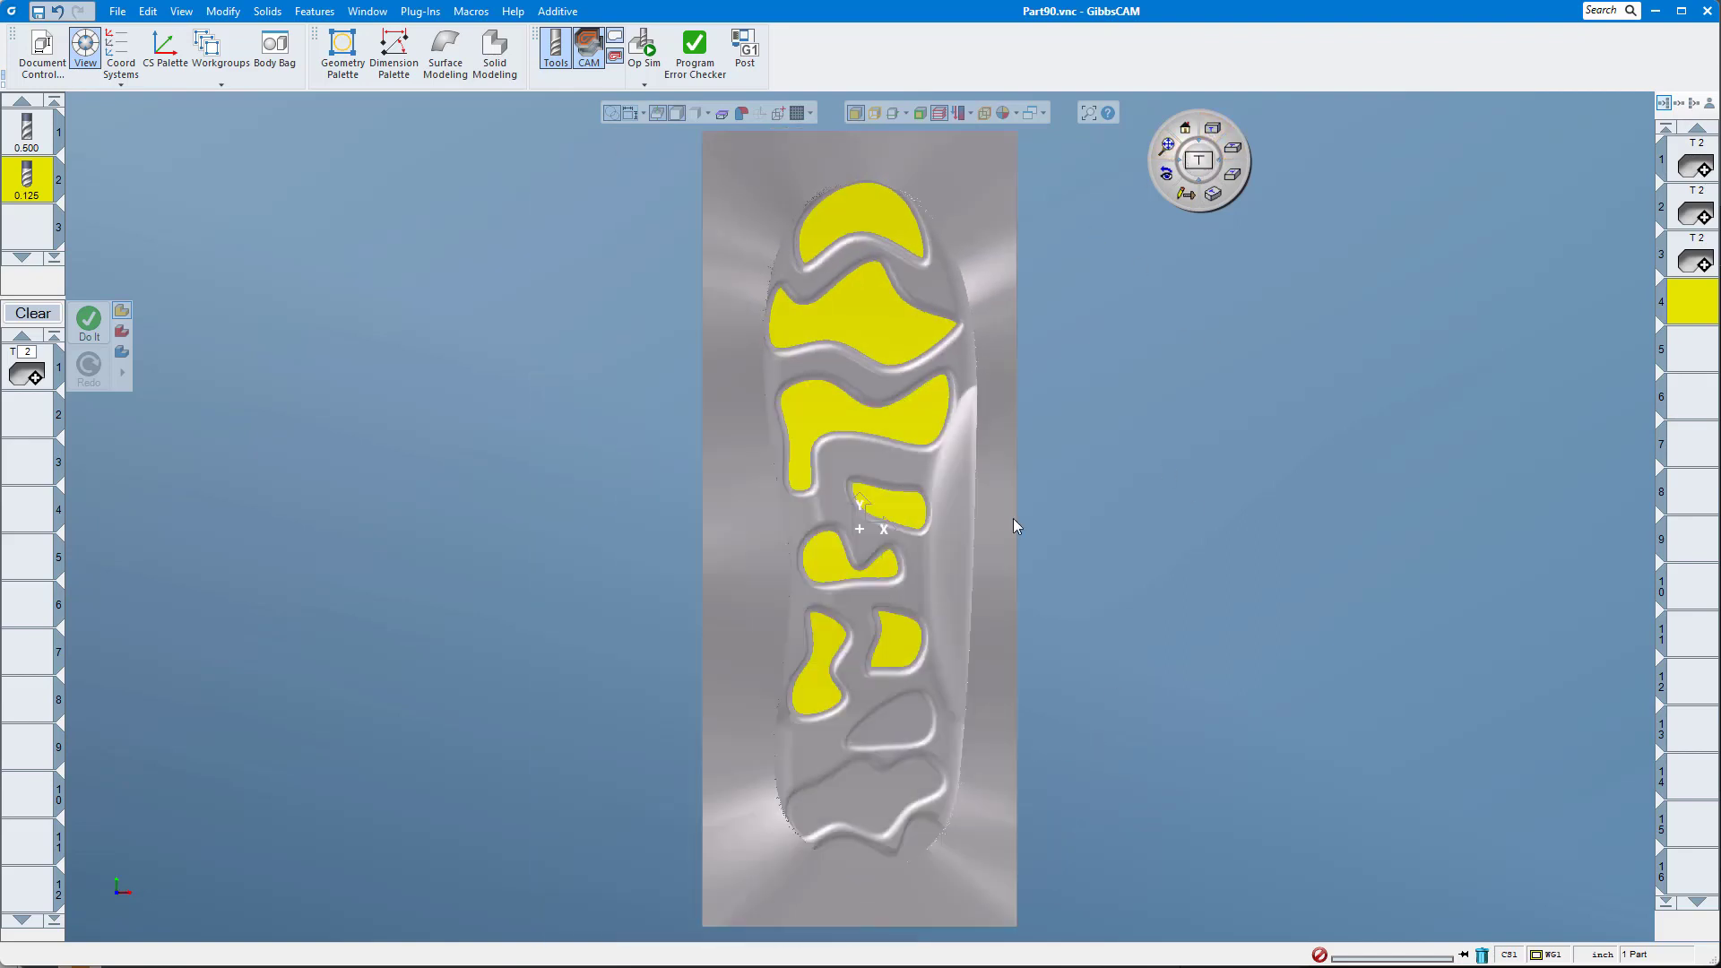
left_click(916, 830, "shift")
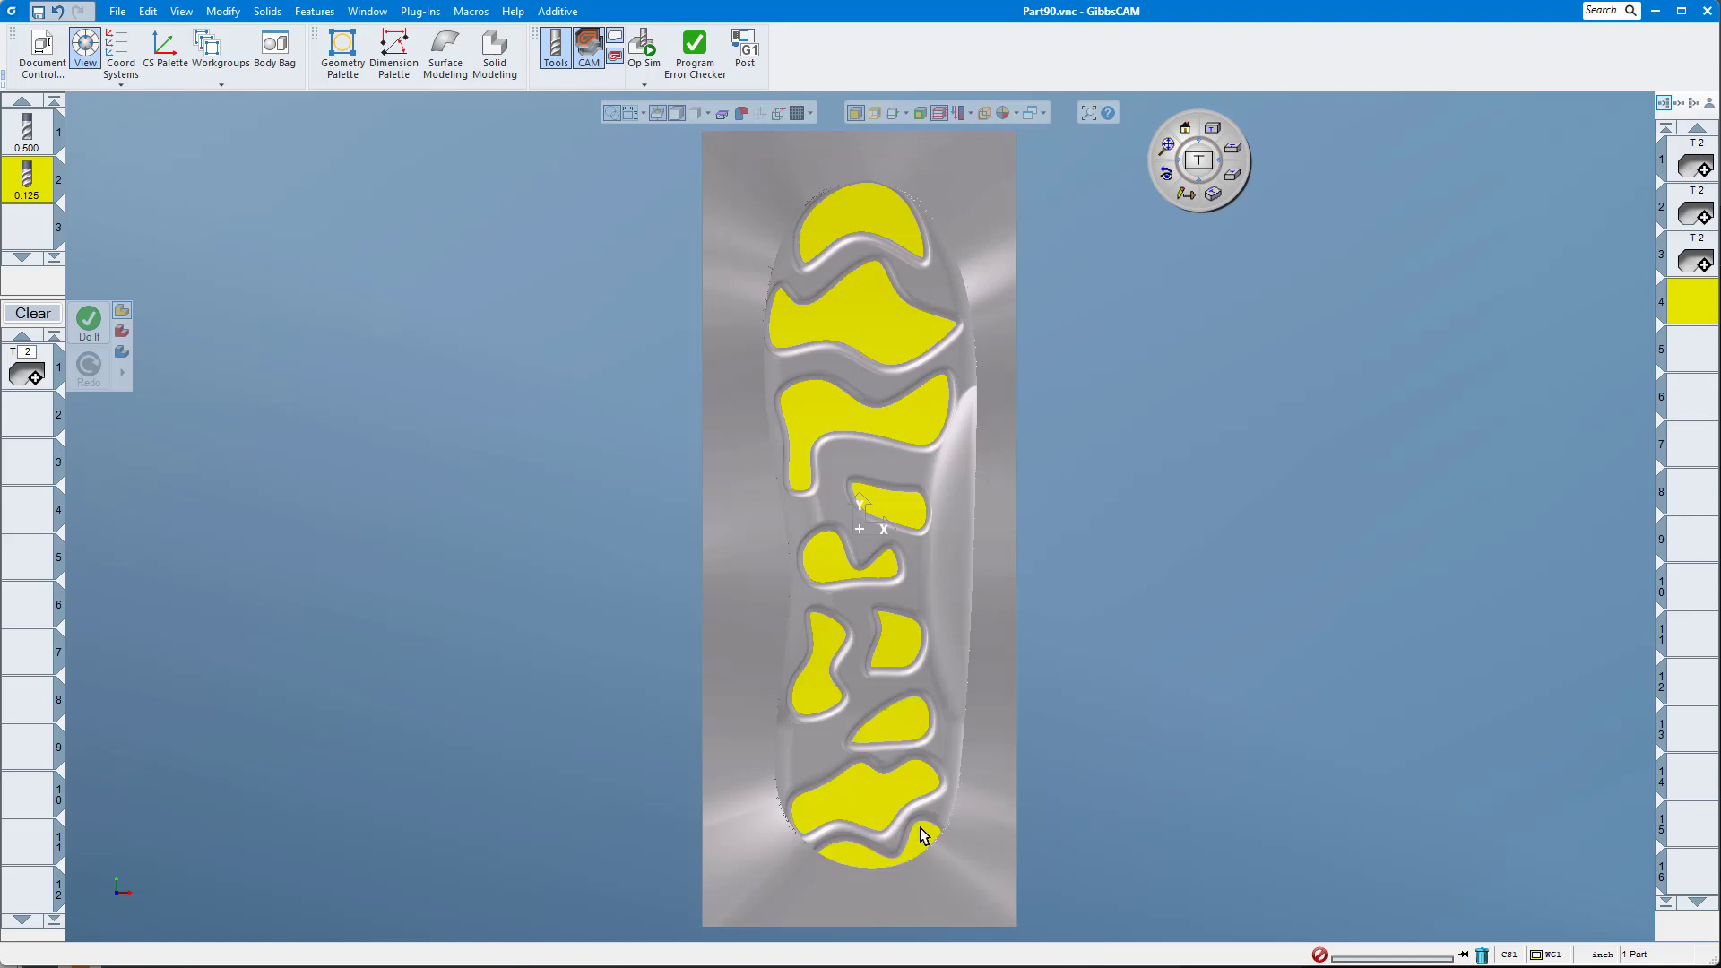
Generate the Constant Stepover Cut on the selected tread floors and inspect the toolpath at an angle.
left_click(89, 321)
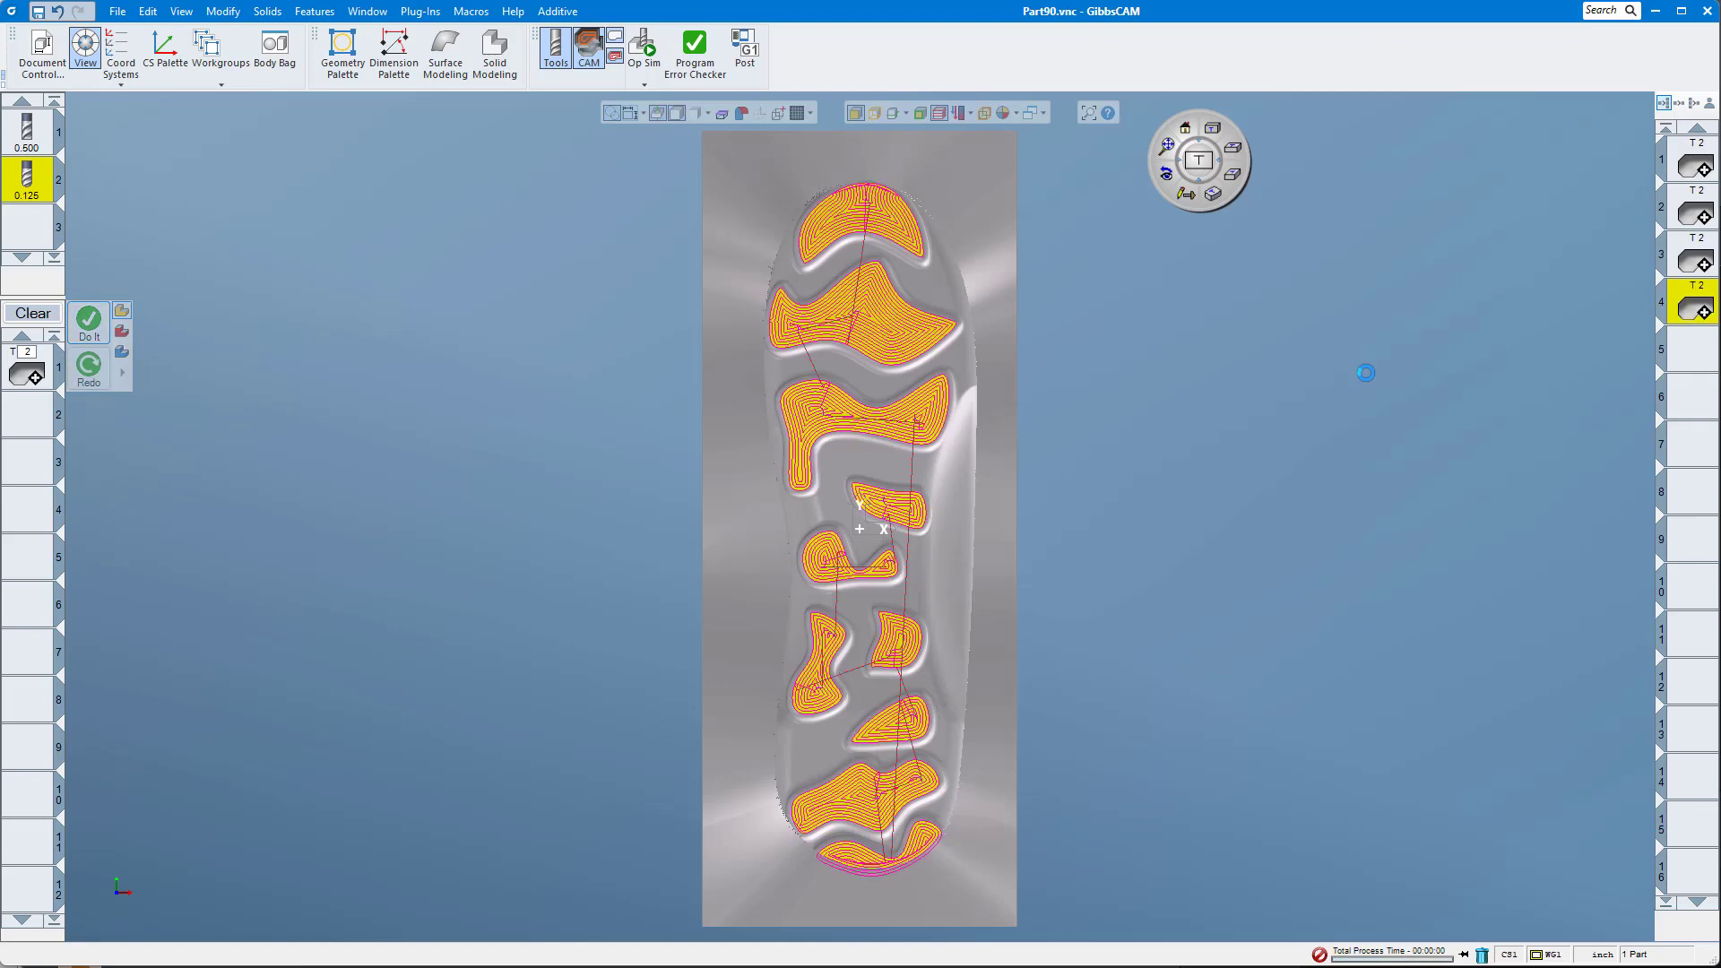
middle_click_drag(1365, 373, 1088, 408)
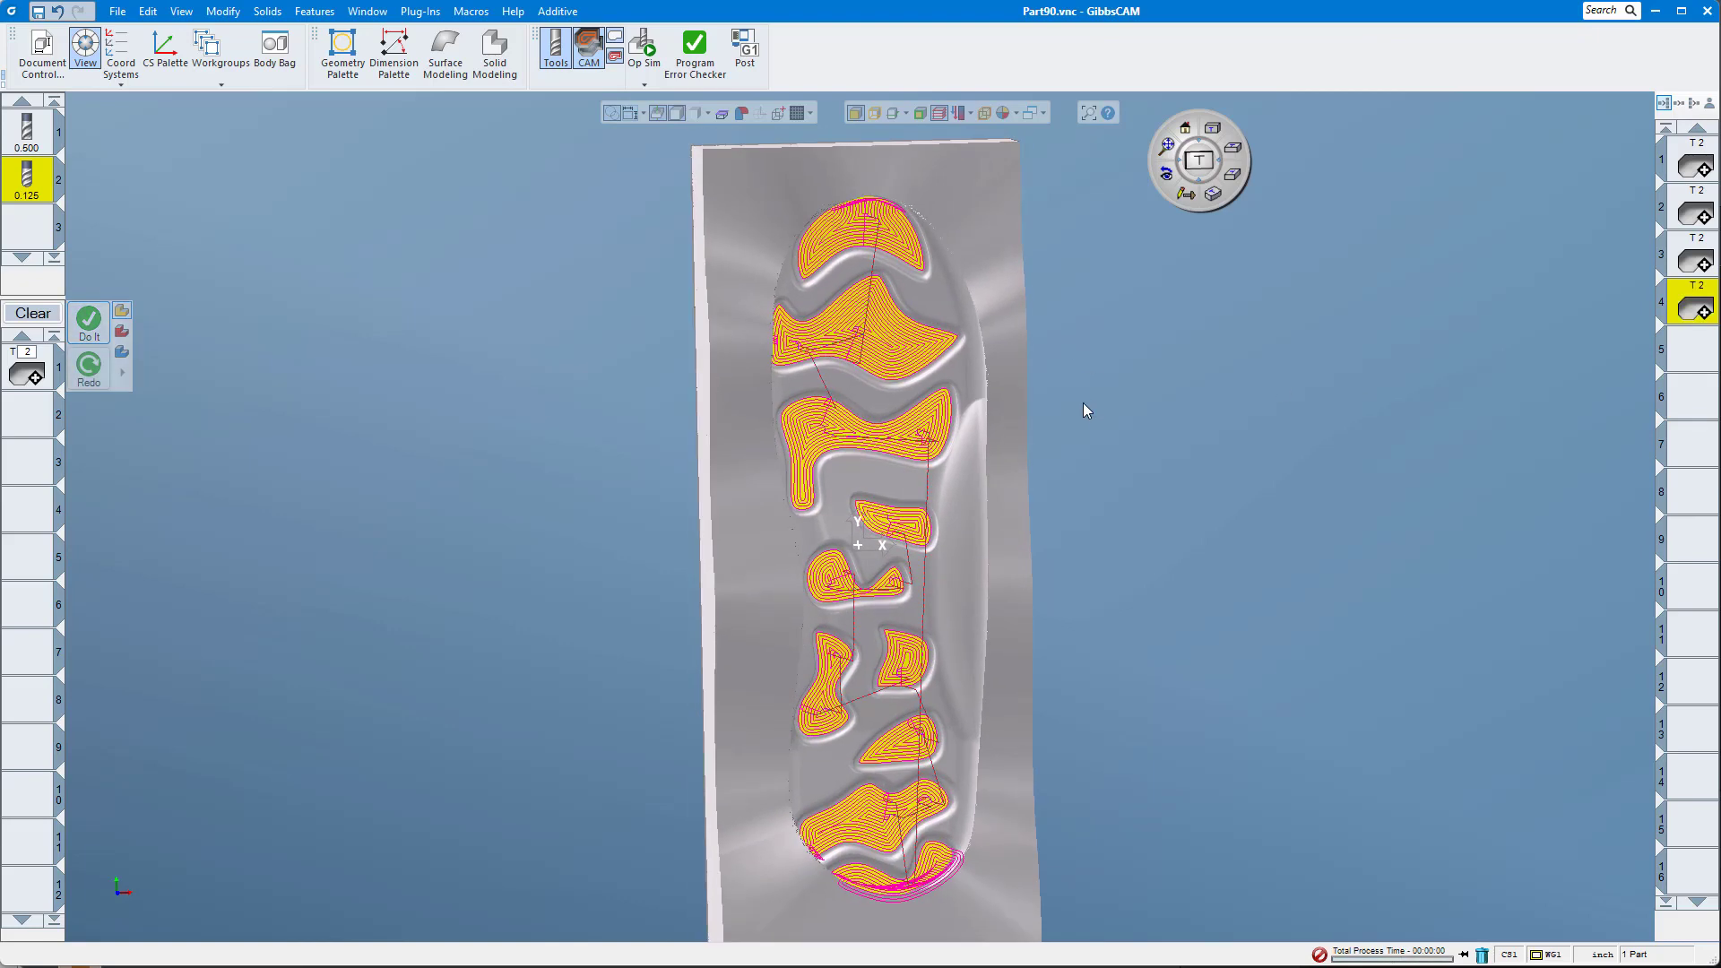
scroll(927, 439, "up", 3)
scroll(837, 512, "down", 2)
middle_click_drag(837, 513, 895, 389)
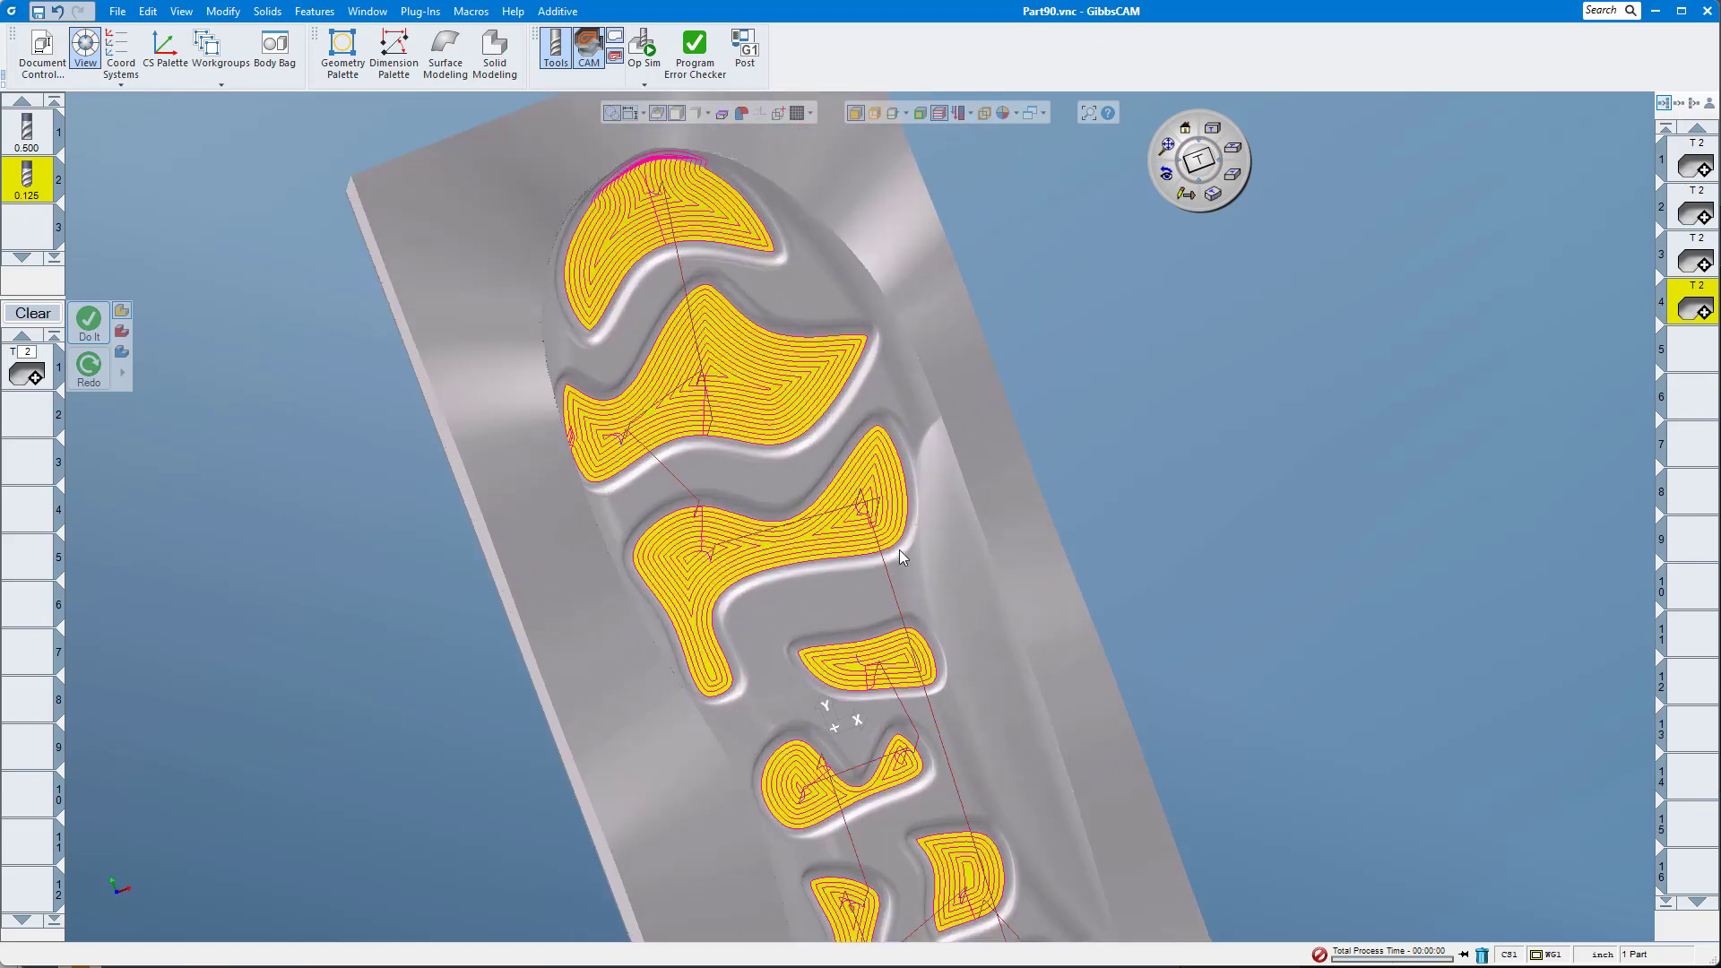
middle_click_drag(789, 581, 719, 691)
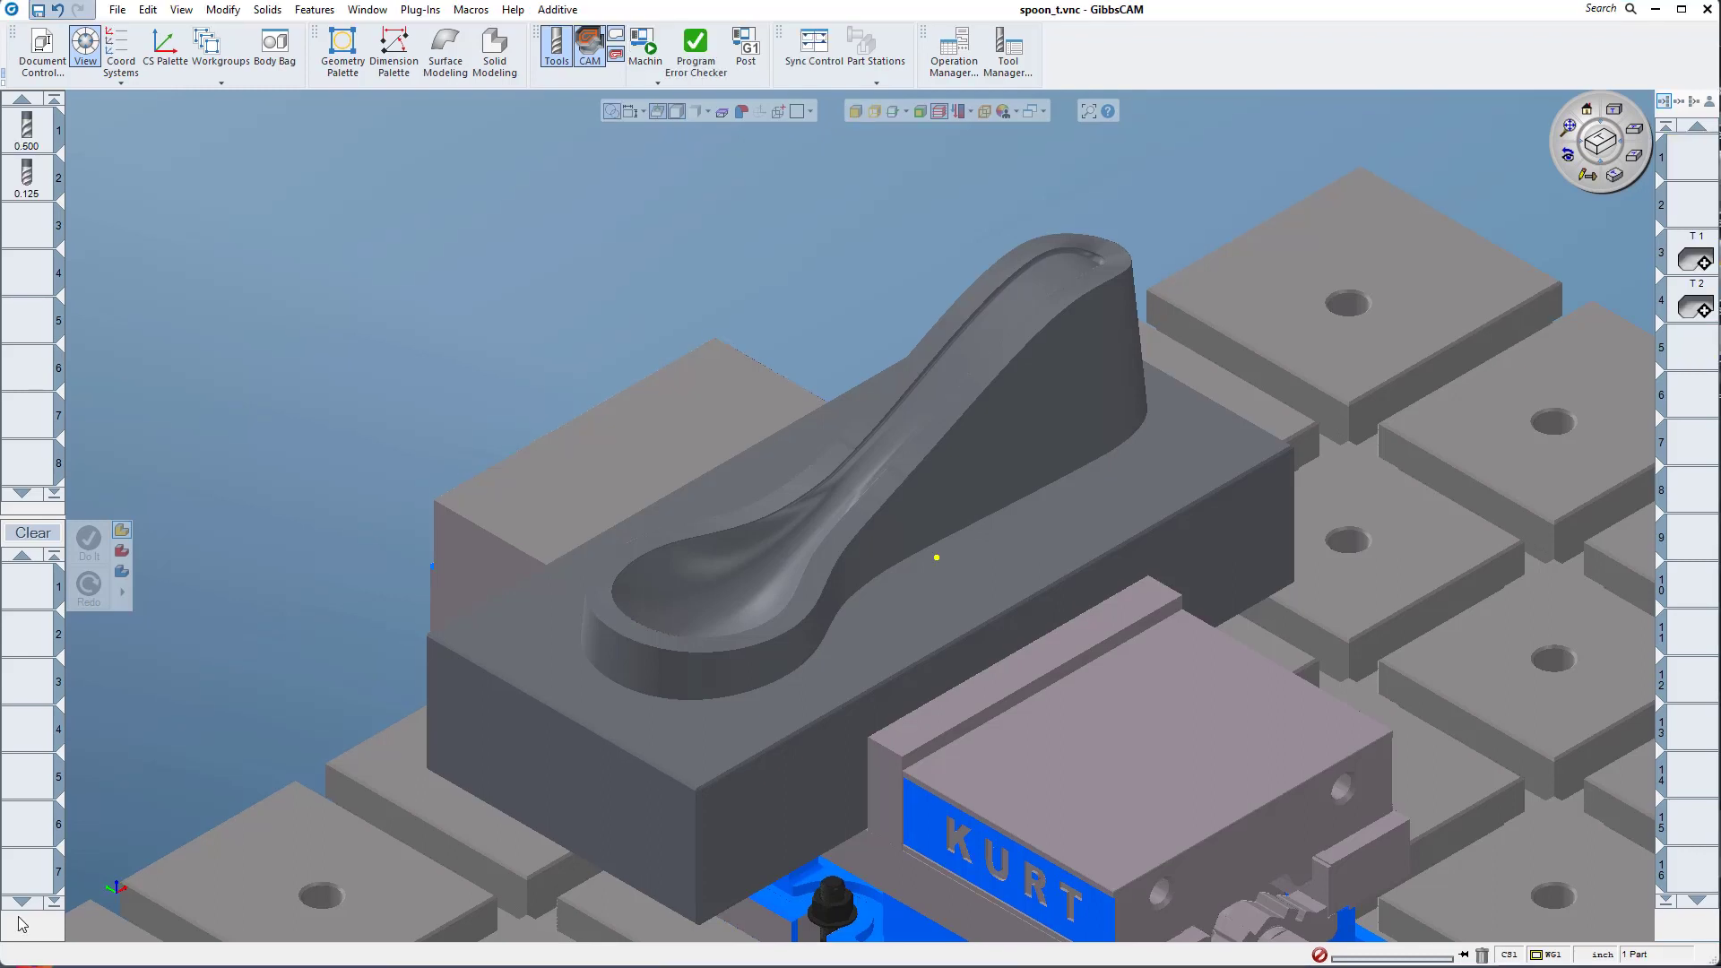
In the spoon_t.vnc part, load the Adaptive Rough 1_2.prc2 process list from the Desktop.
right_click(31, 597)
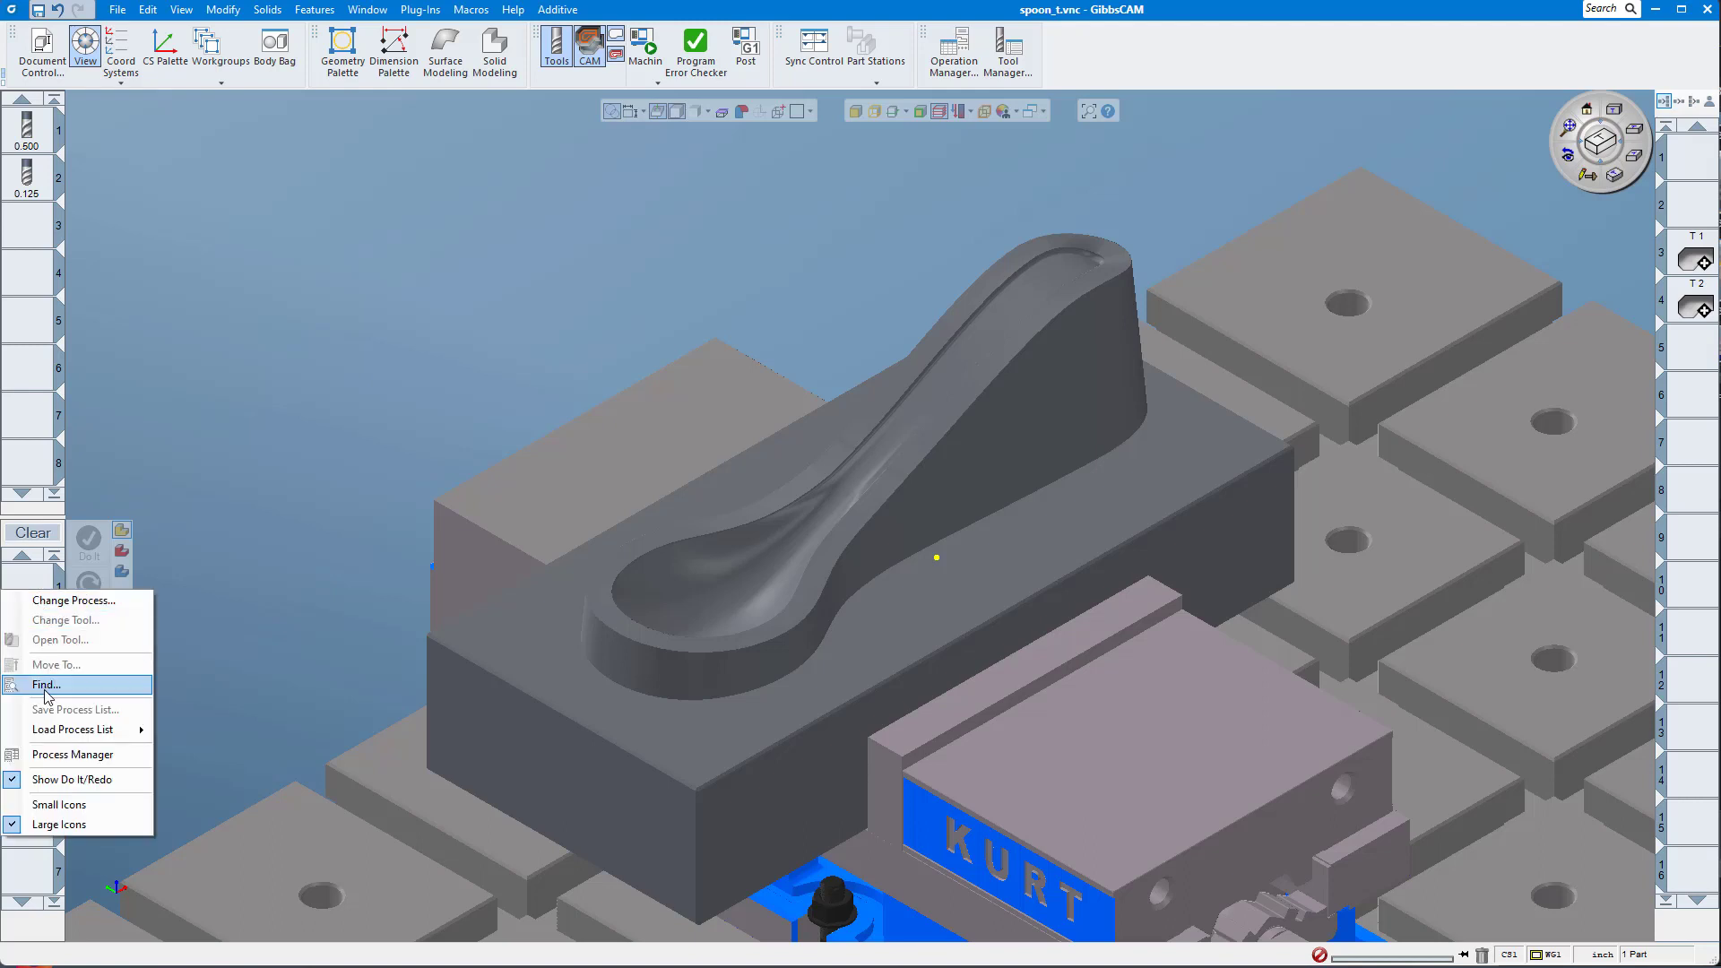
mouse_move(41, 733)
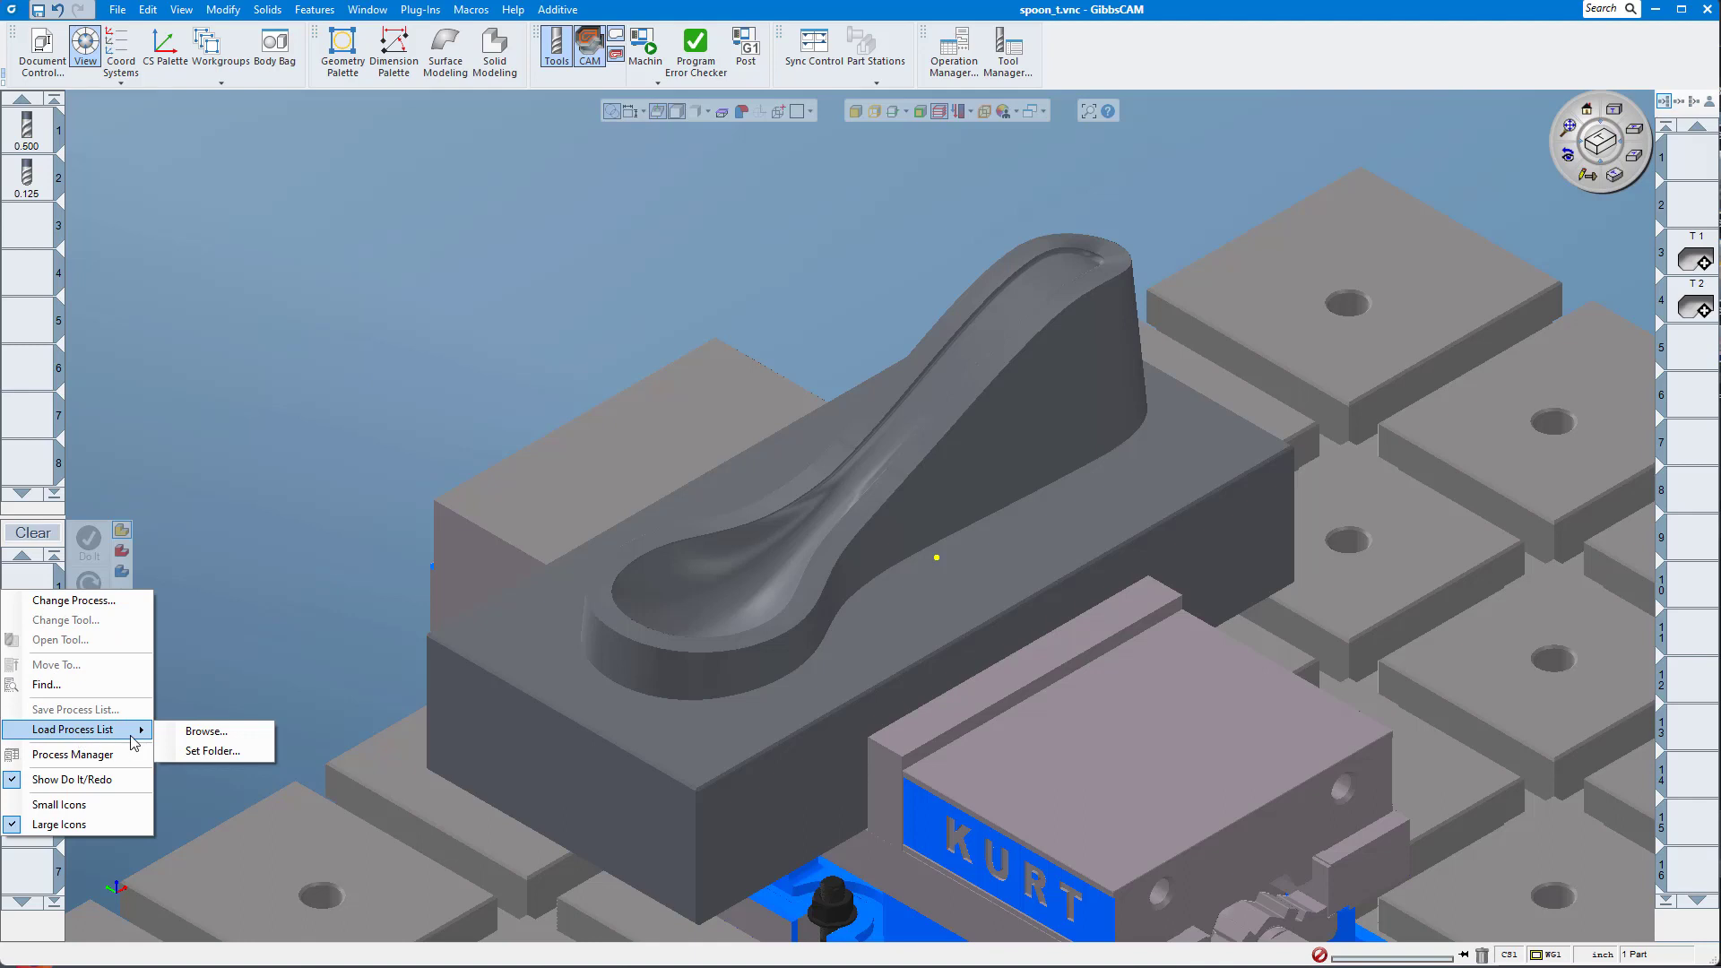
left_click(198, 734)
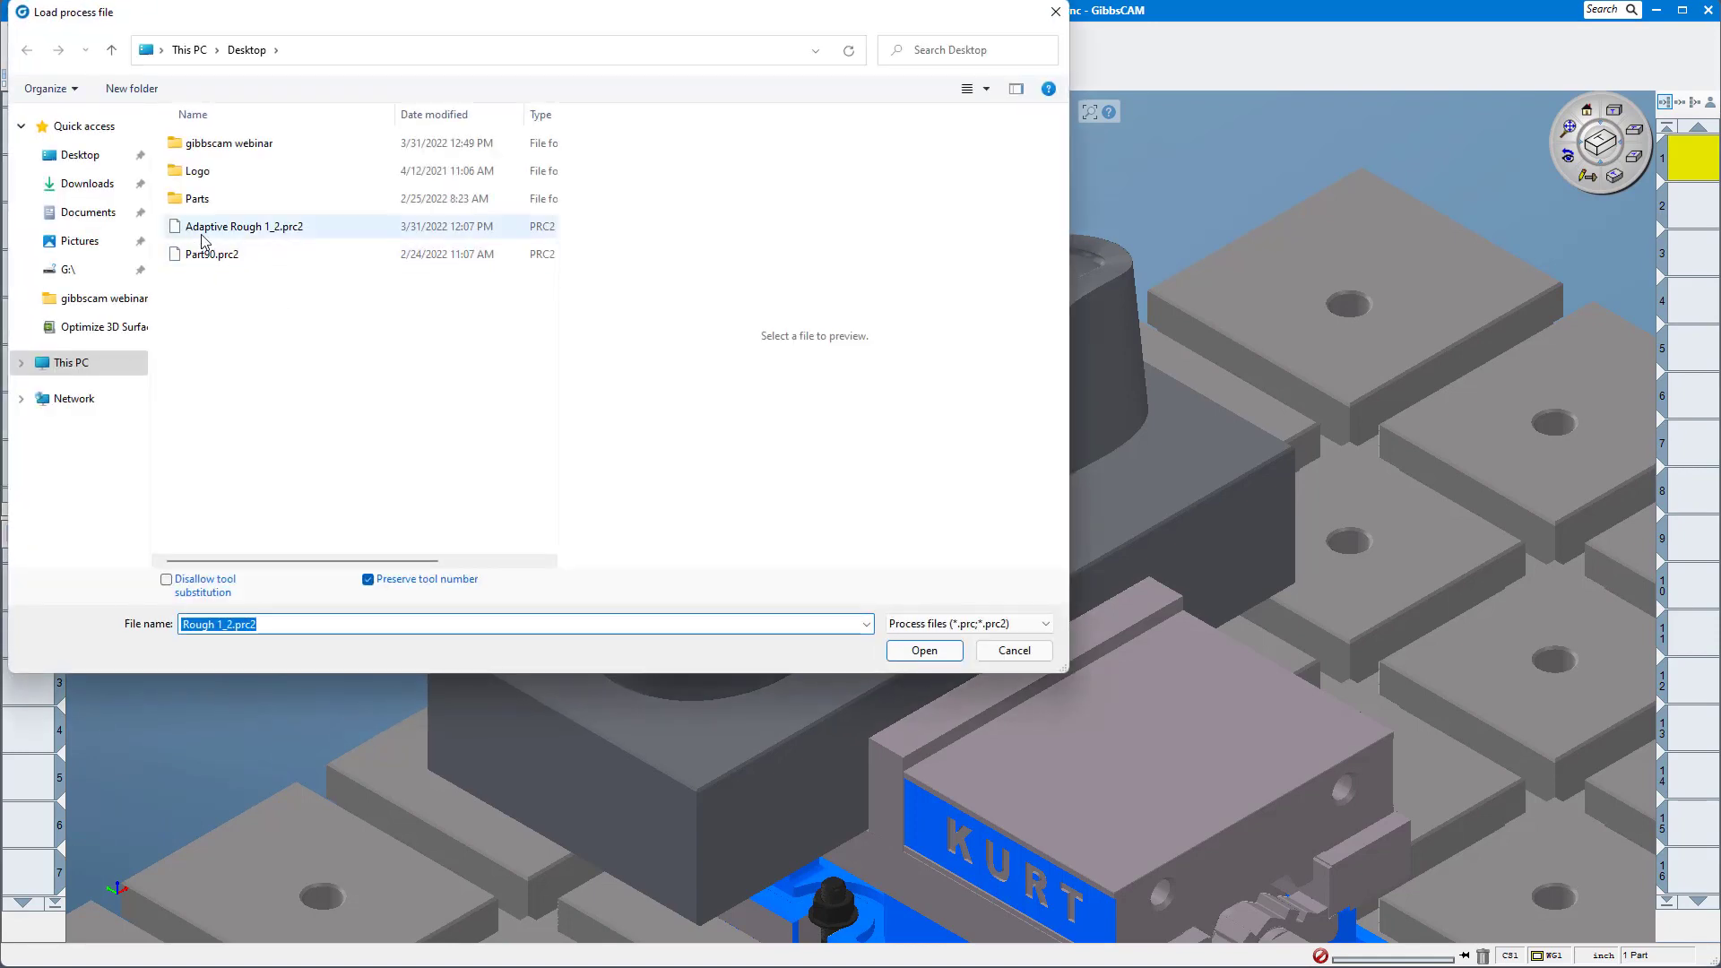
left_click(204, 234)
left_click(927, 649)
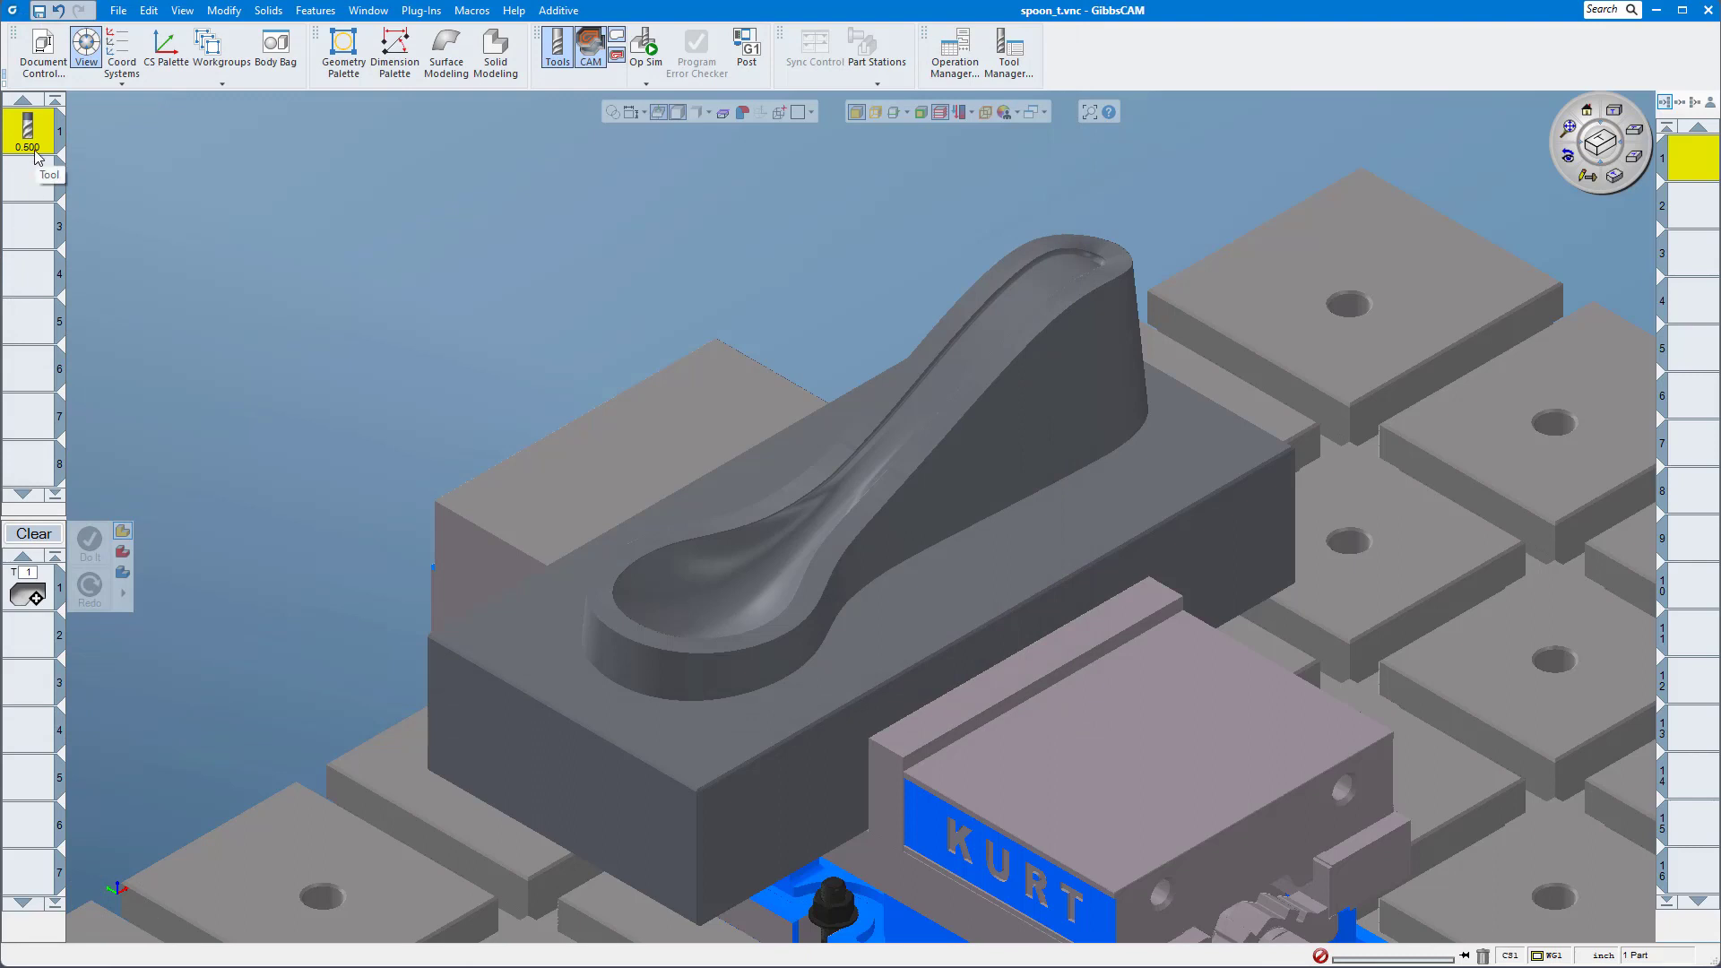
Open the loaded Adaptive Pocketing process, check its cut depths and set both the entry and exit clearance to 3.
left_click(36, 600)
double_click(37, 600)
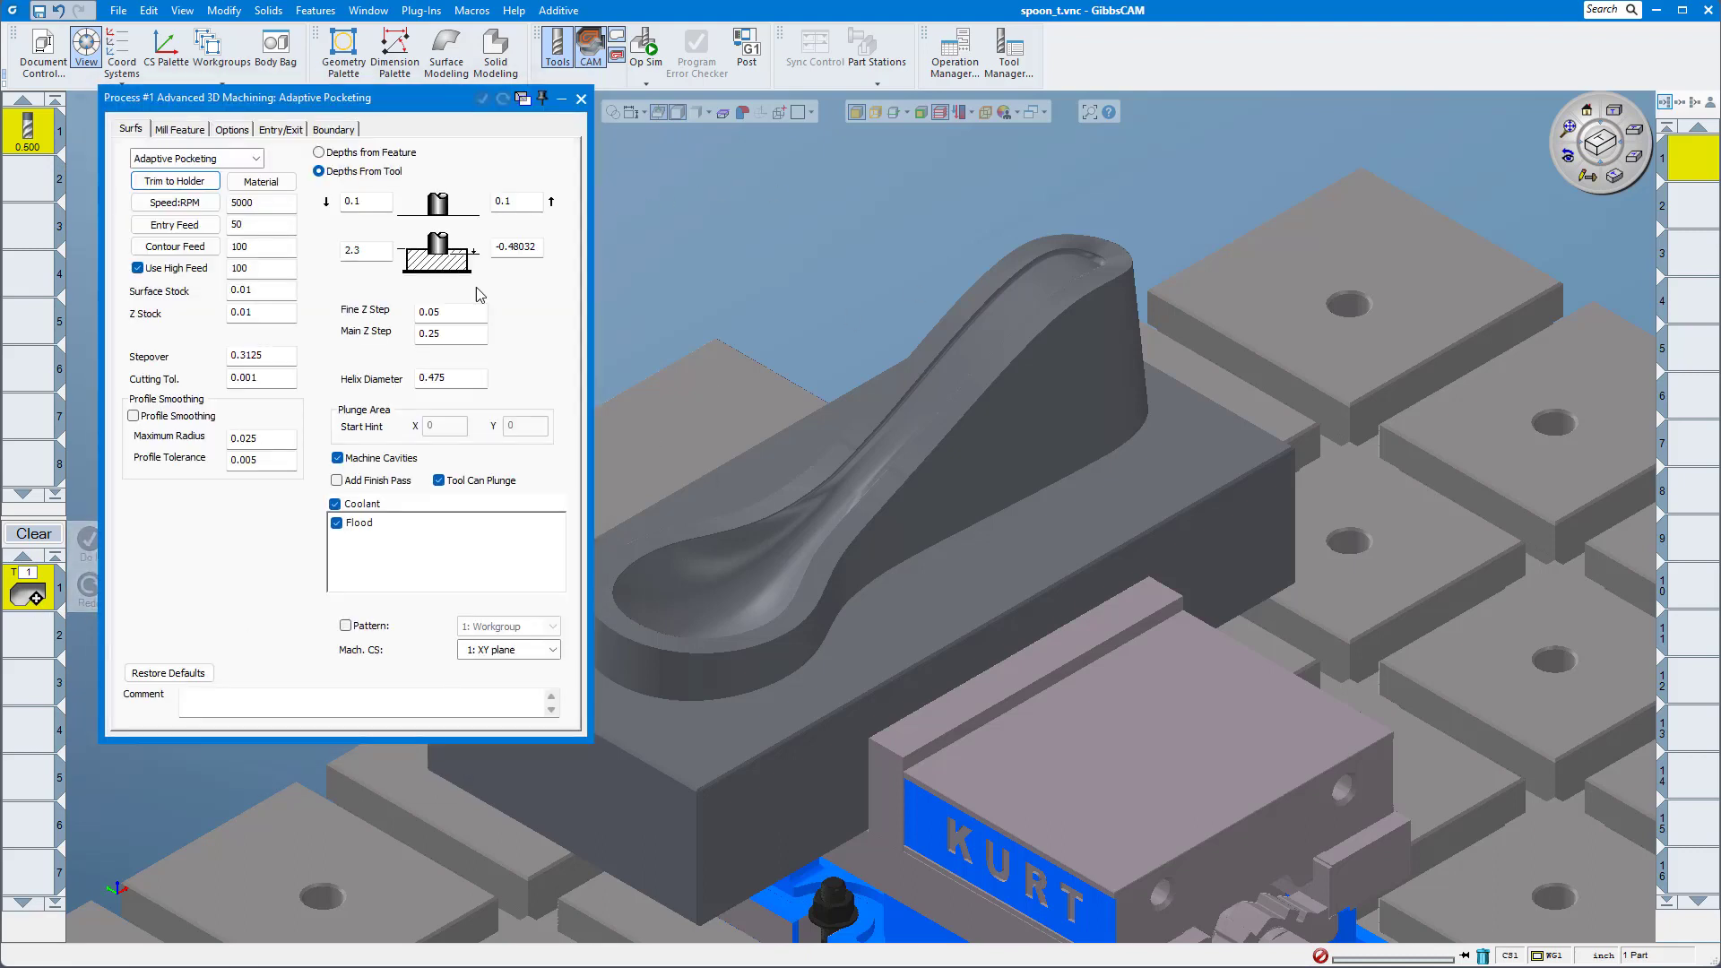
double_click(378, 248)
left_click(1082, 239)
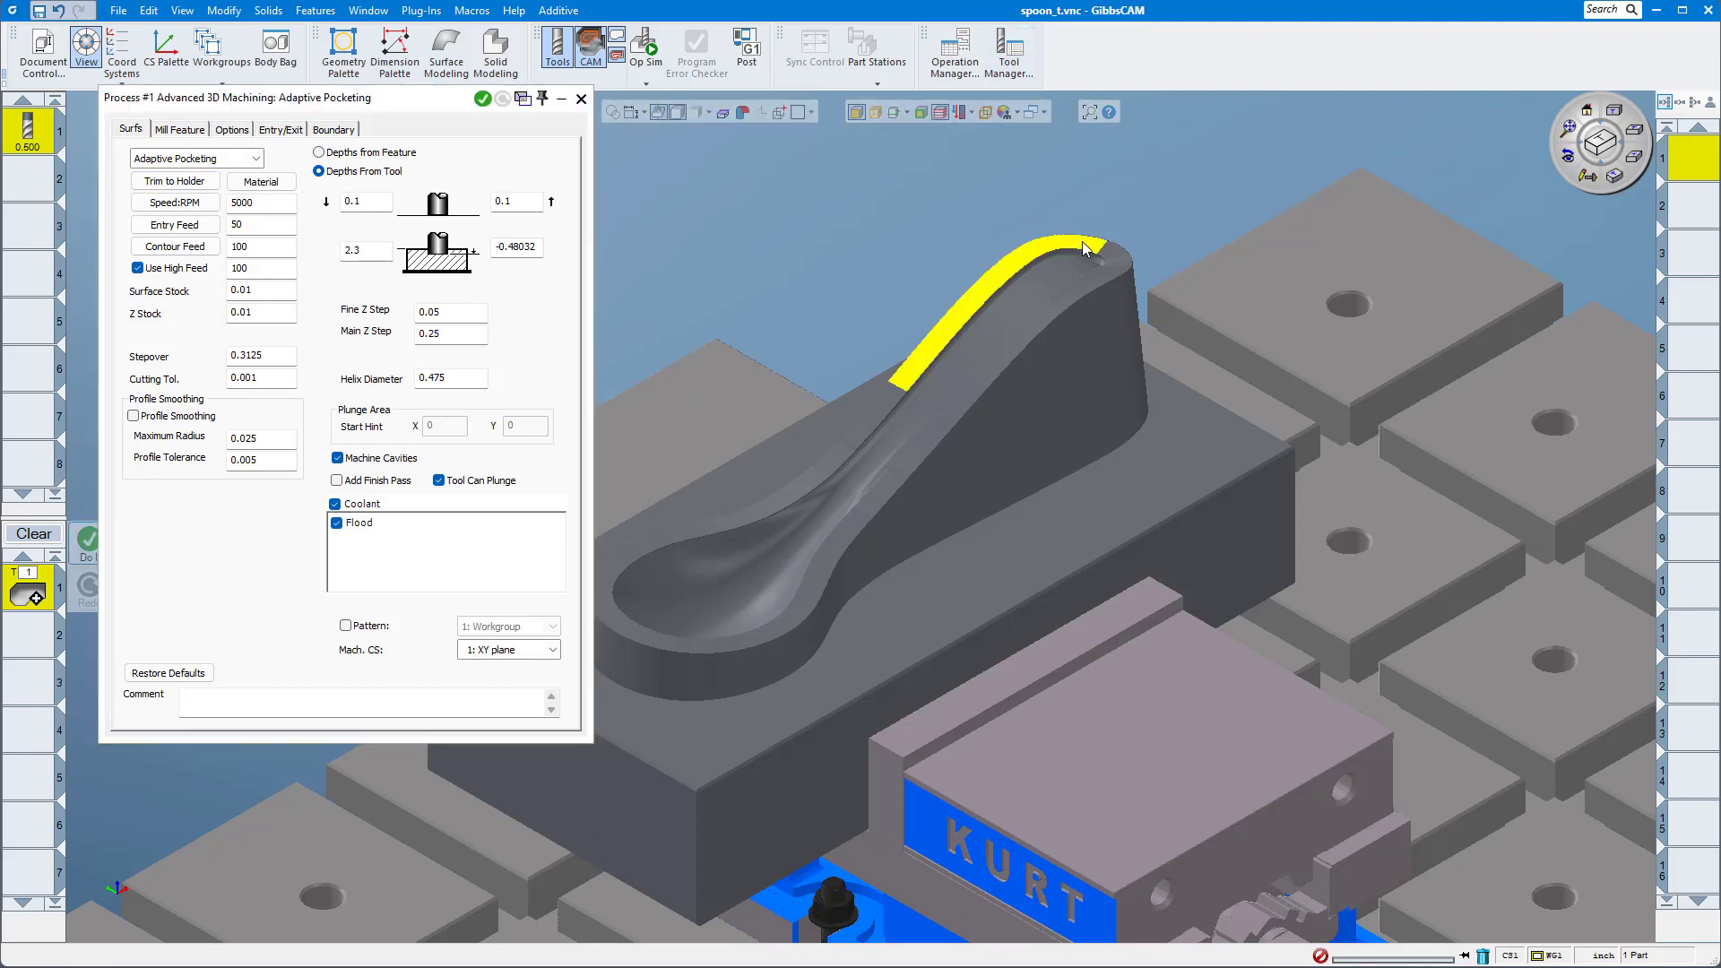
double_click(531, 249)
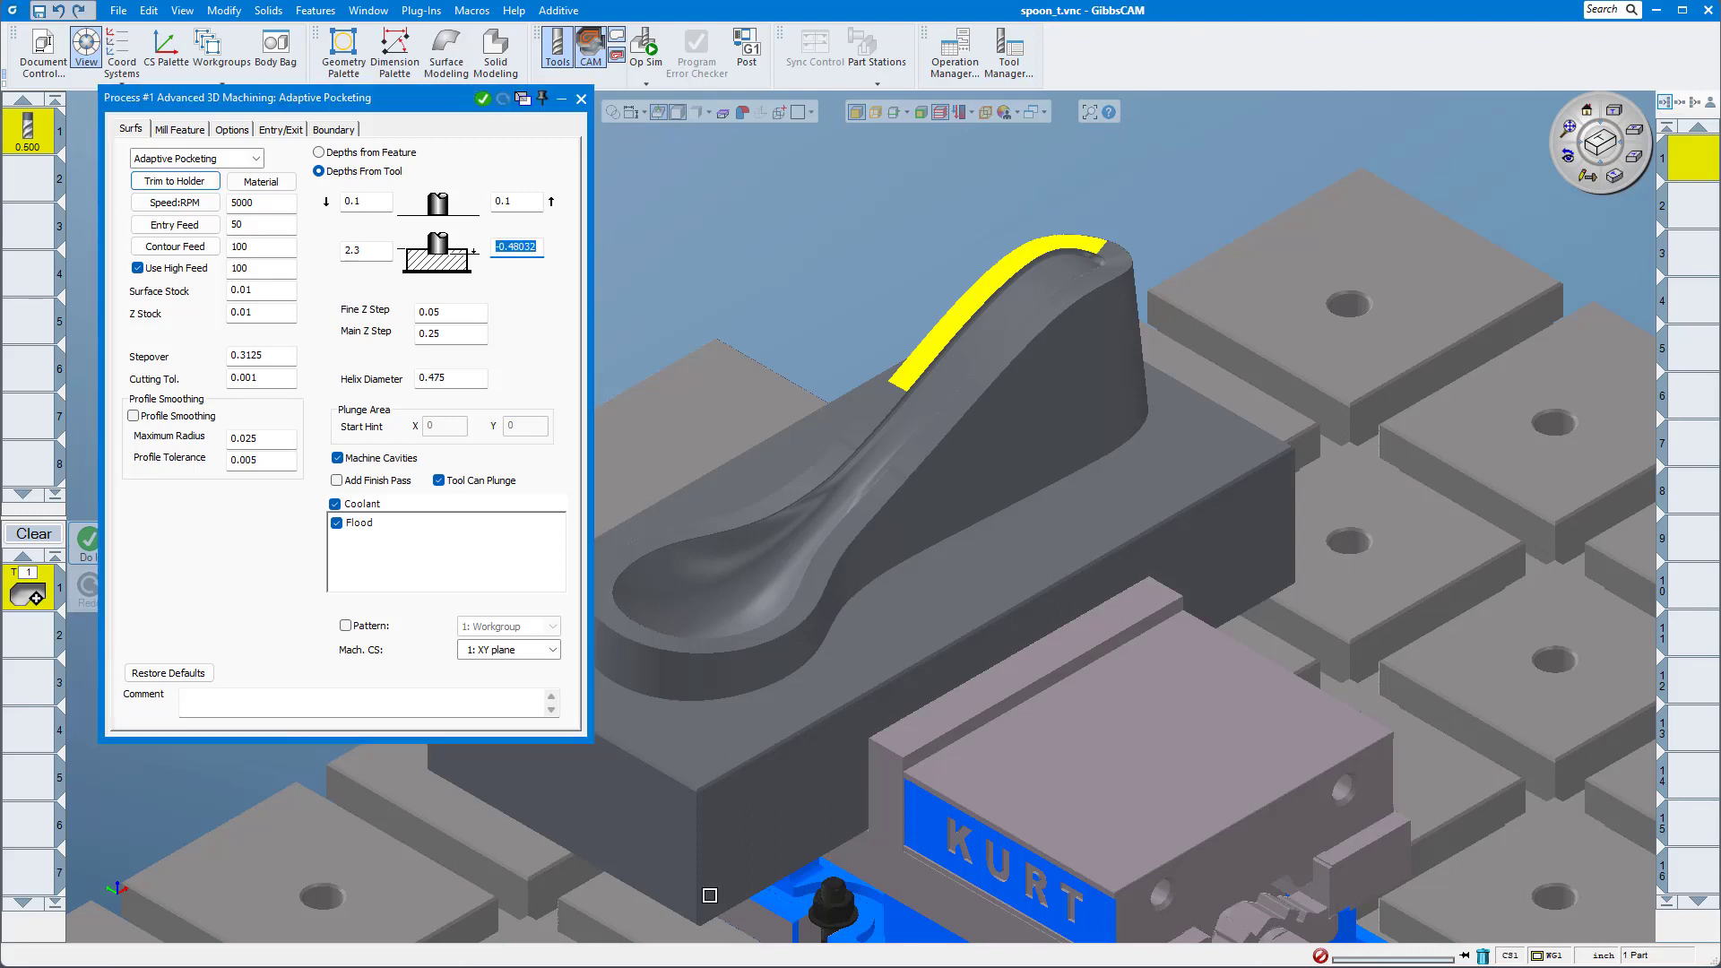
key("Home")
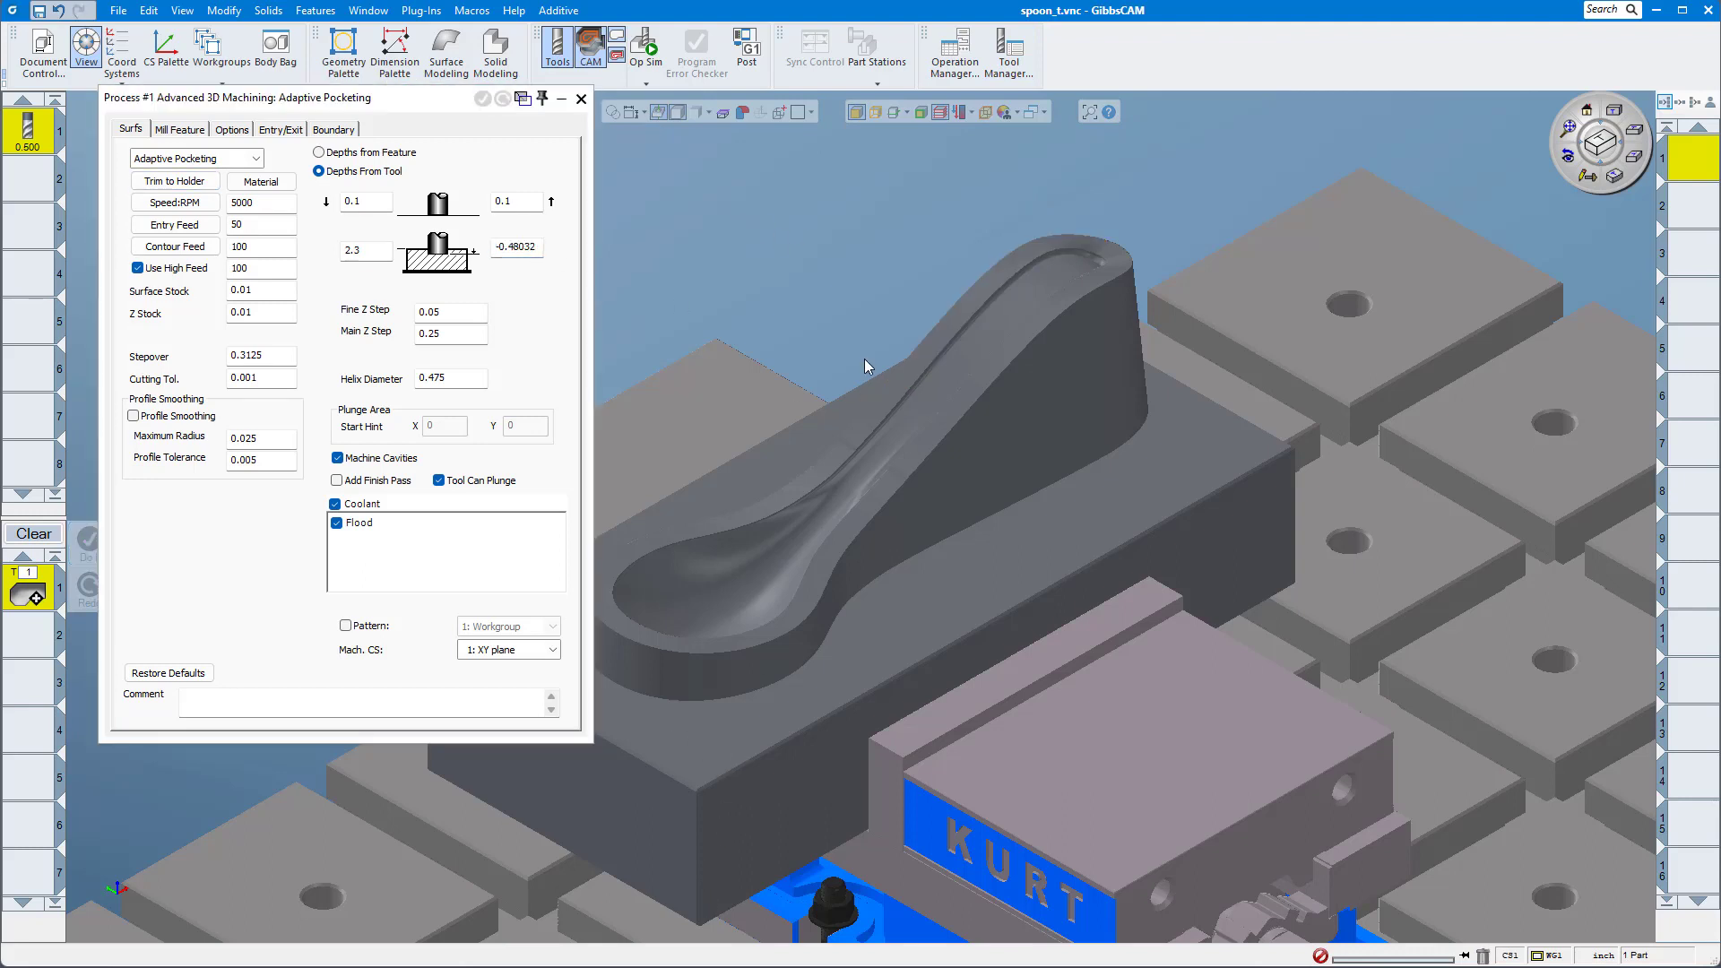
double_click(360, 202)
type("3")
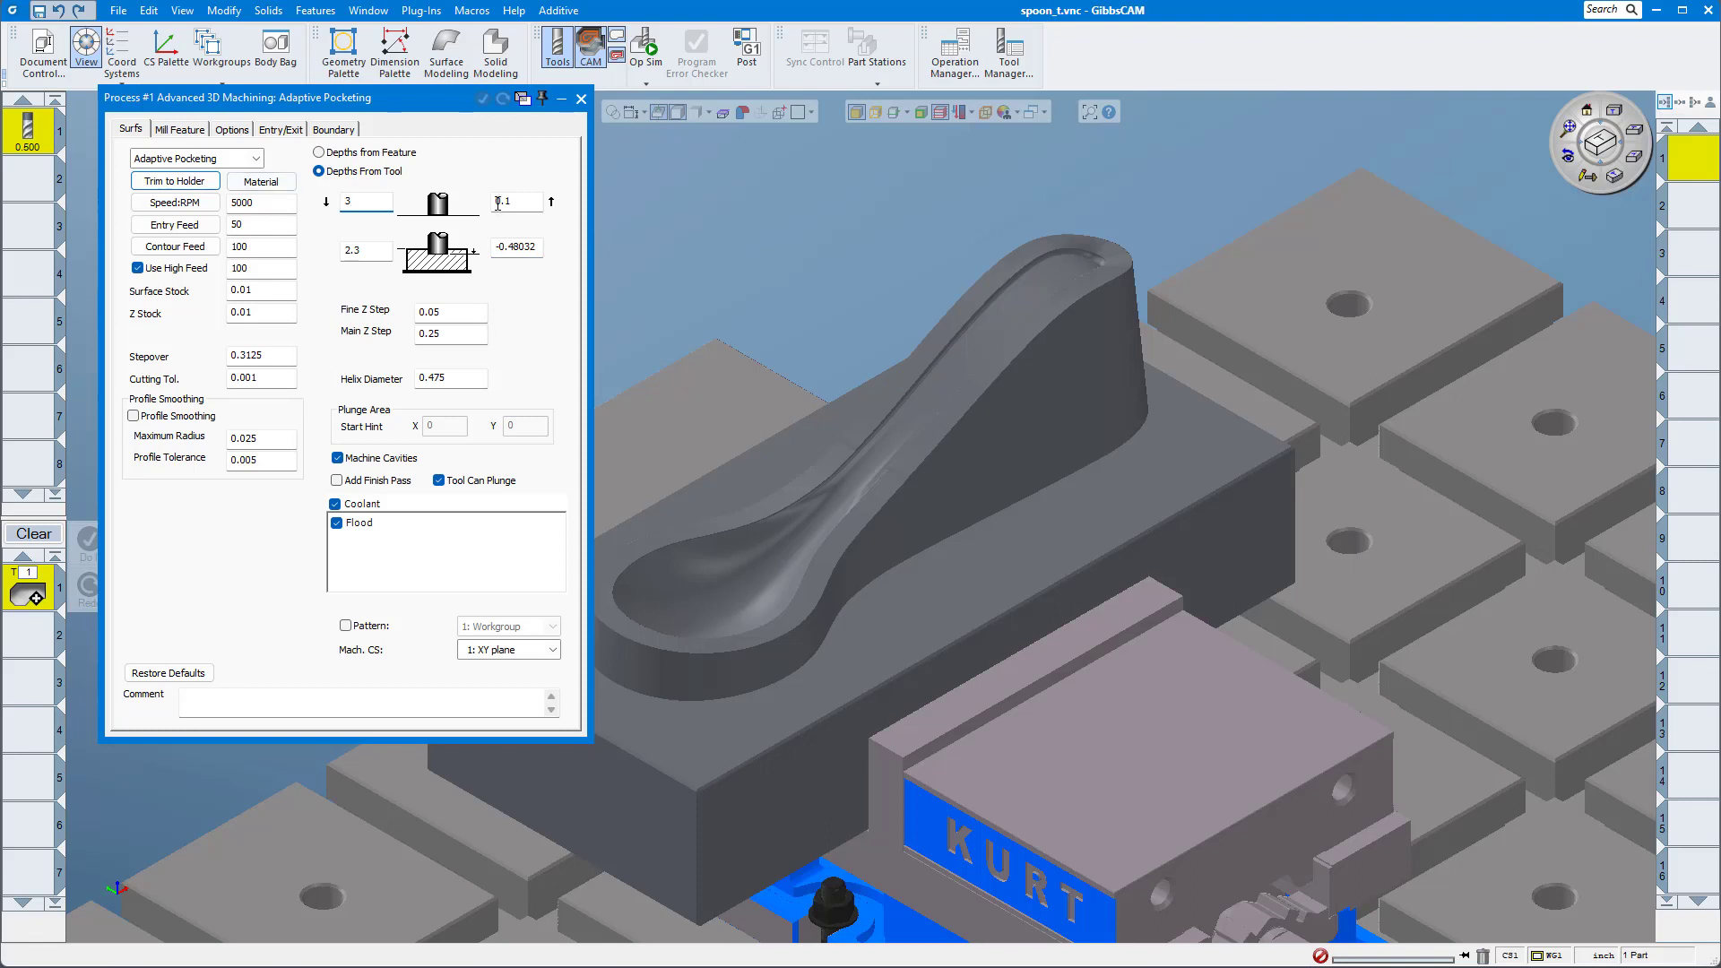
double_click(510, 204)
type("3")
Select the whole spoon mould body, generate the Adaptive Pocketing toolpath and close the process dialog.
left_click(939, 557)
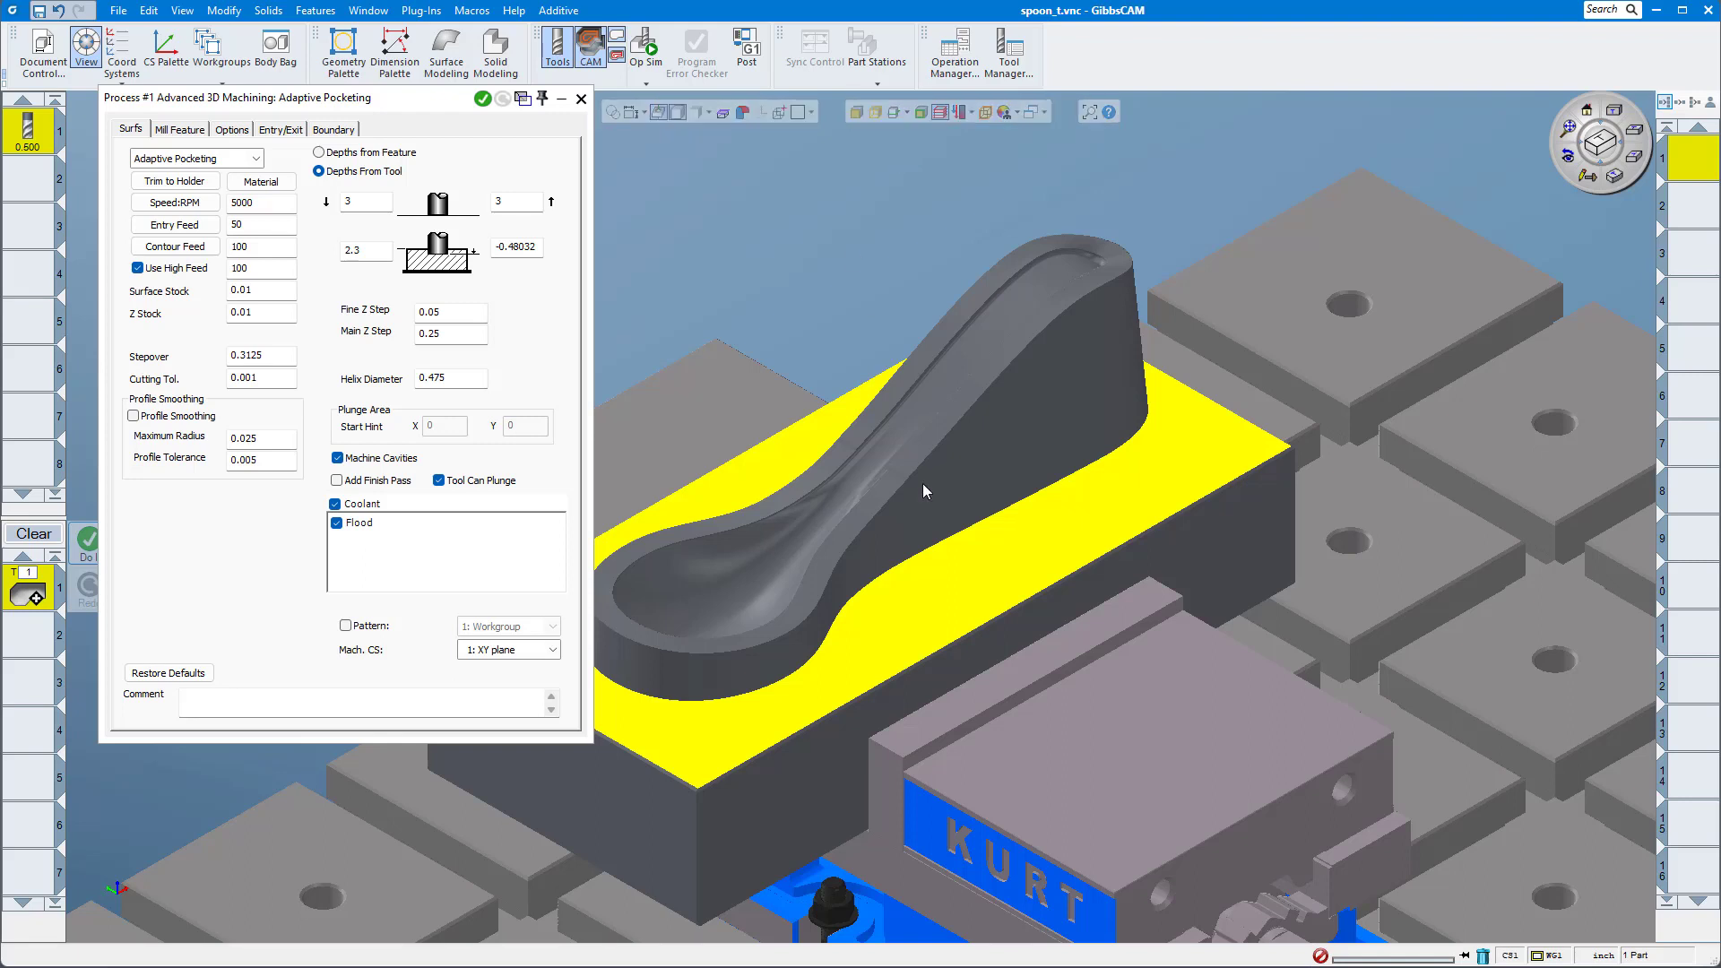
left_click(934, 510)
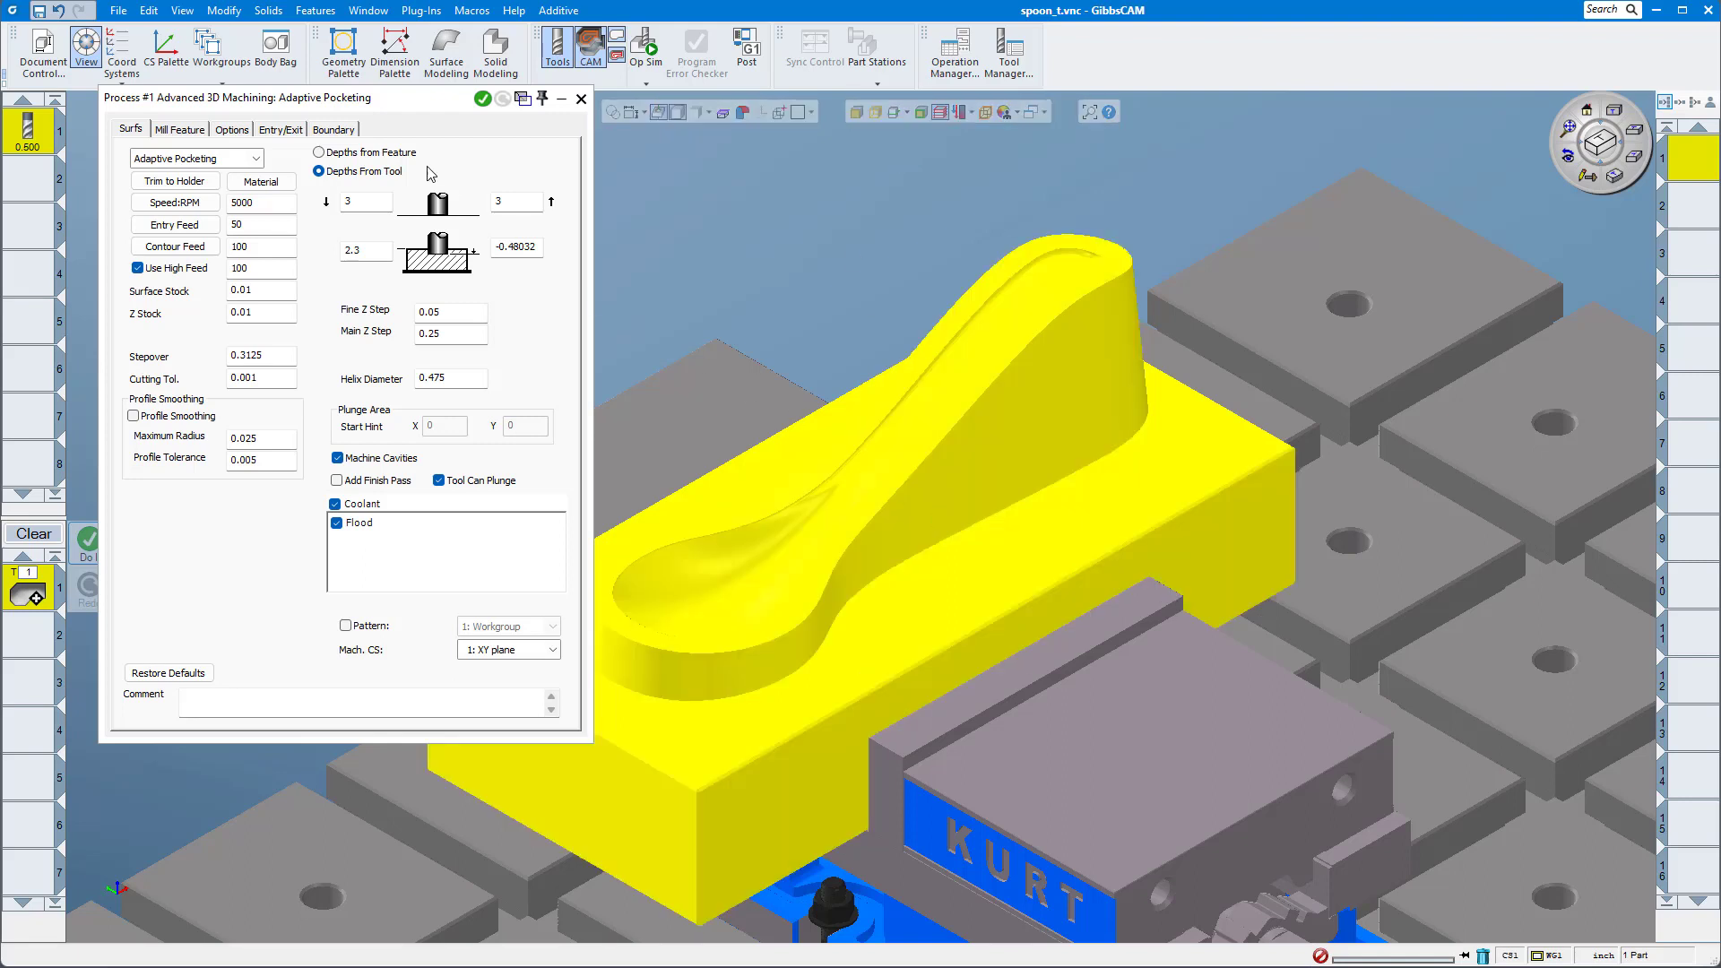
left_click(482, 99)
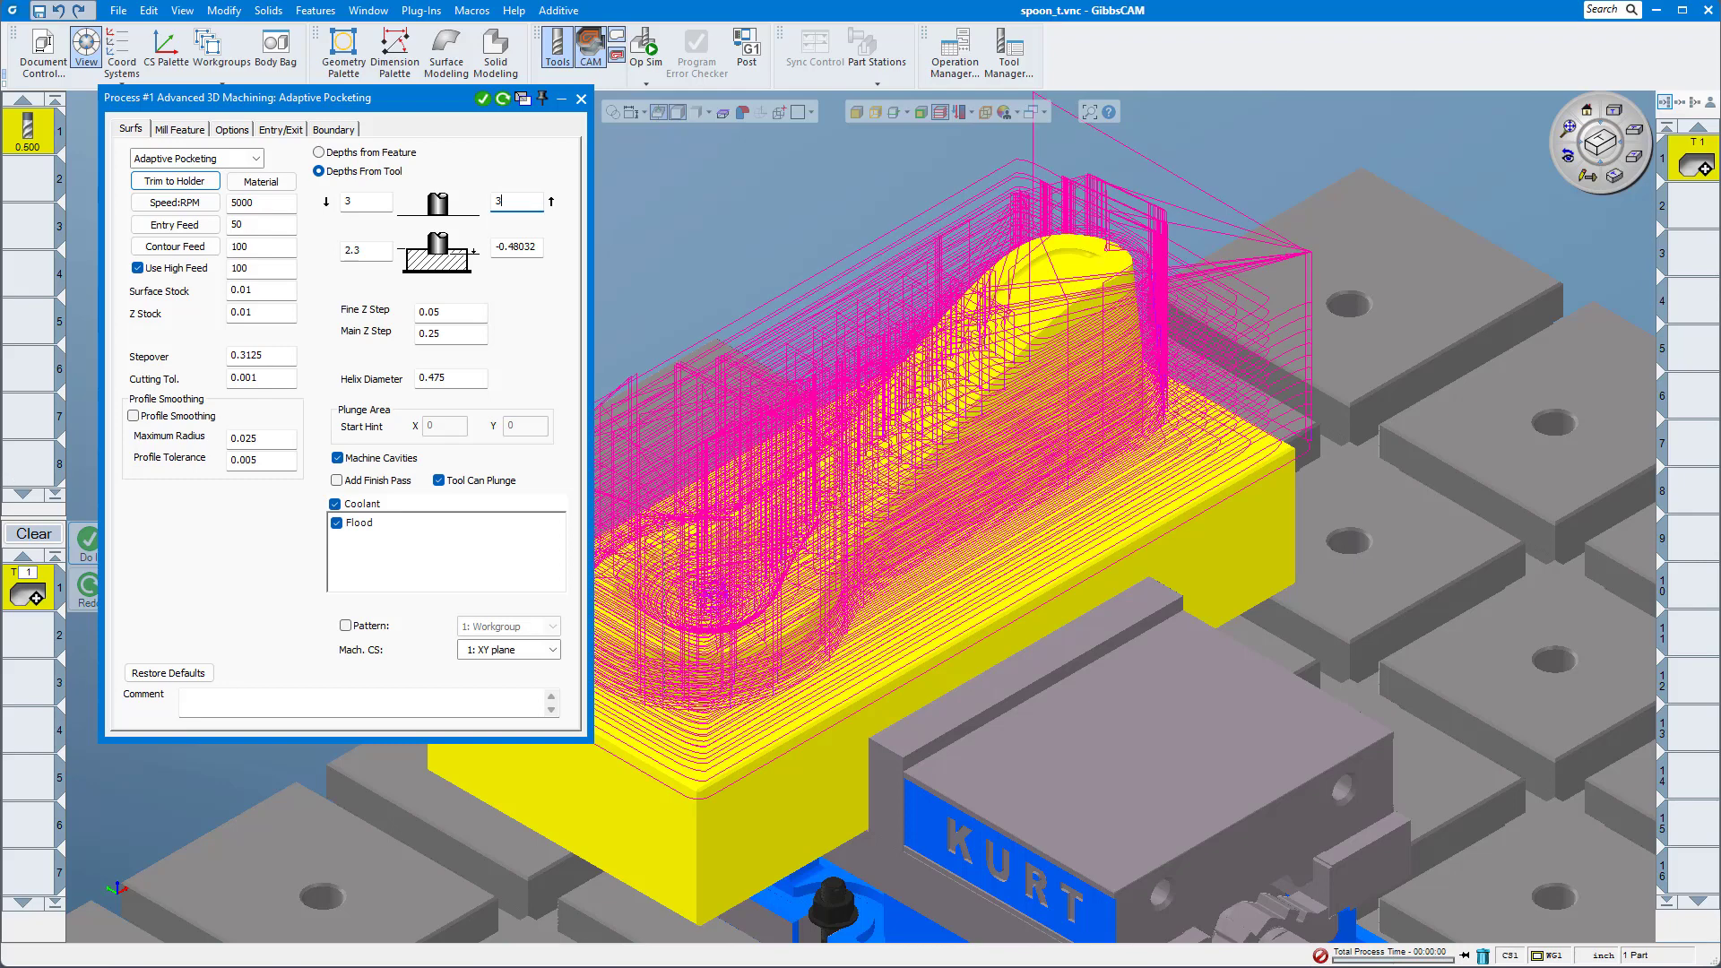
left_click(580, 99)
Load the Part90.prc2 process list from the Desktop, enable face selection and target the second, empty operation slot.
right_click(41, 763)
mouse_move(146, 741)
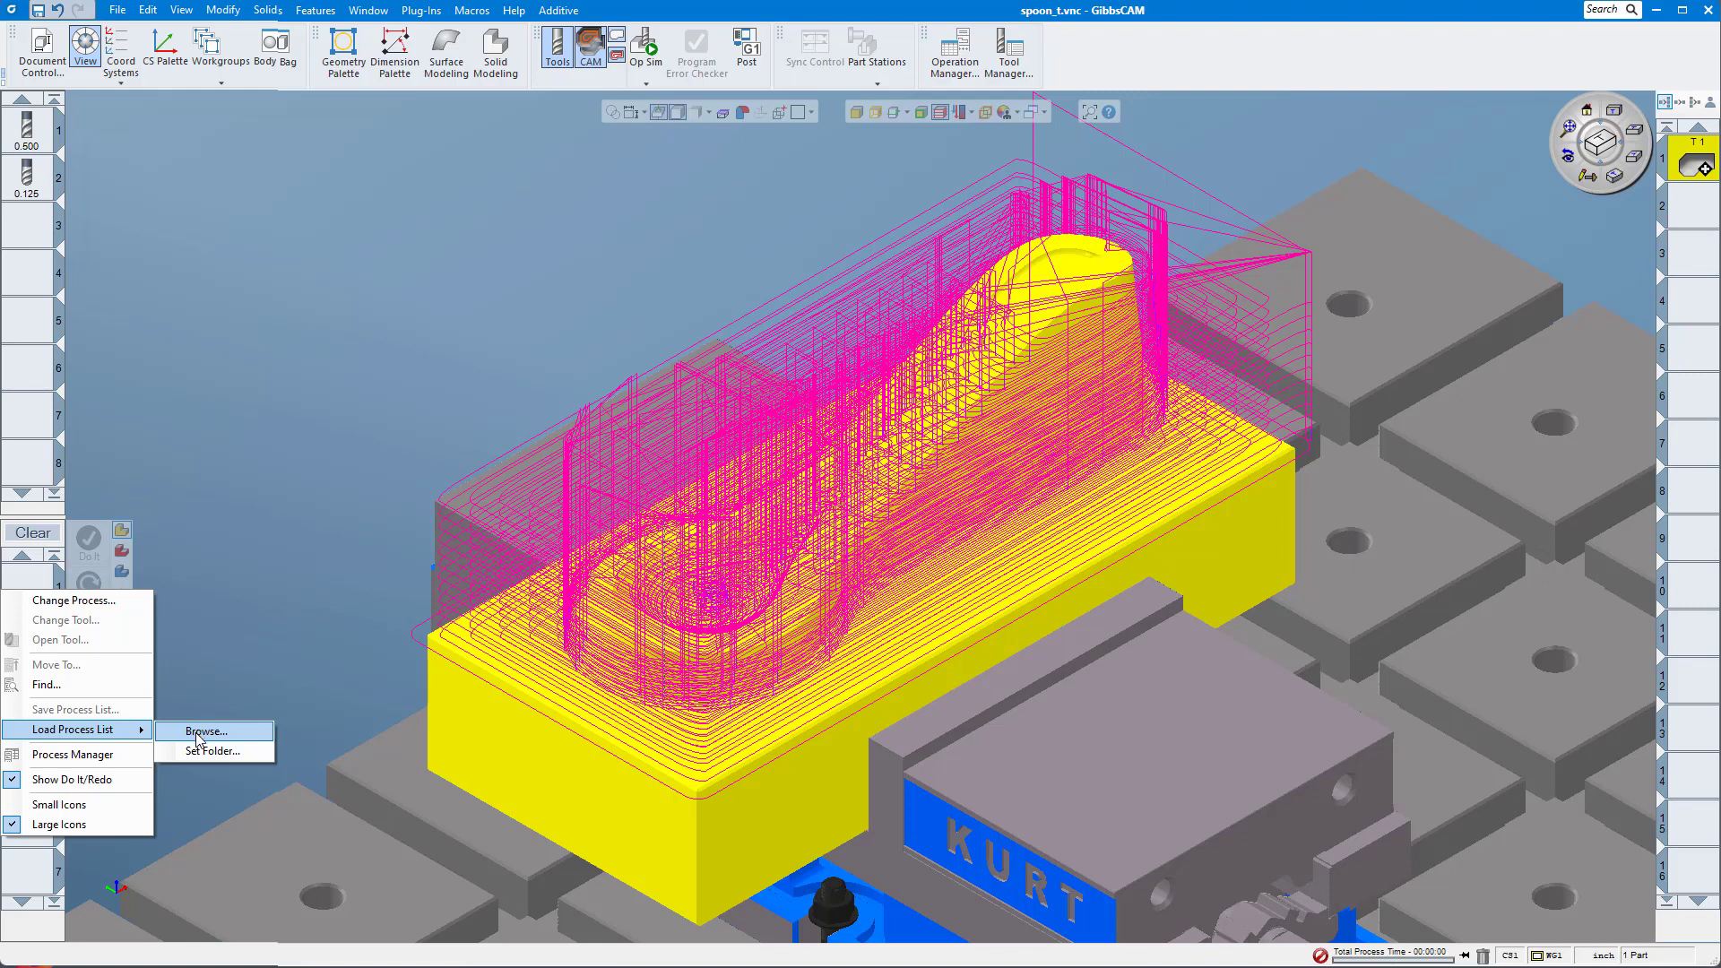
left_click(197, 733)
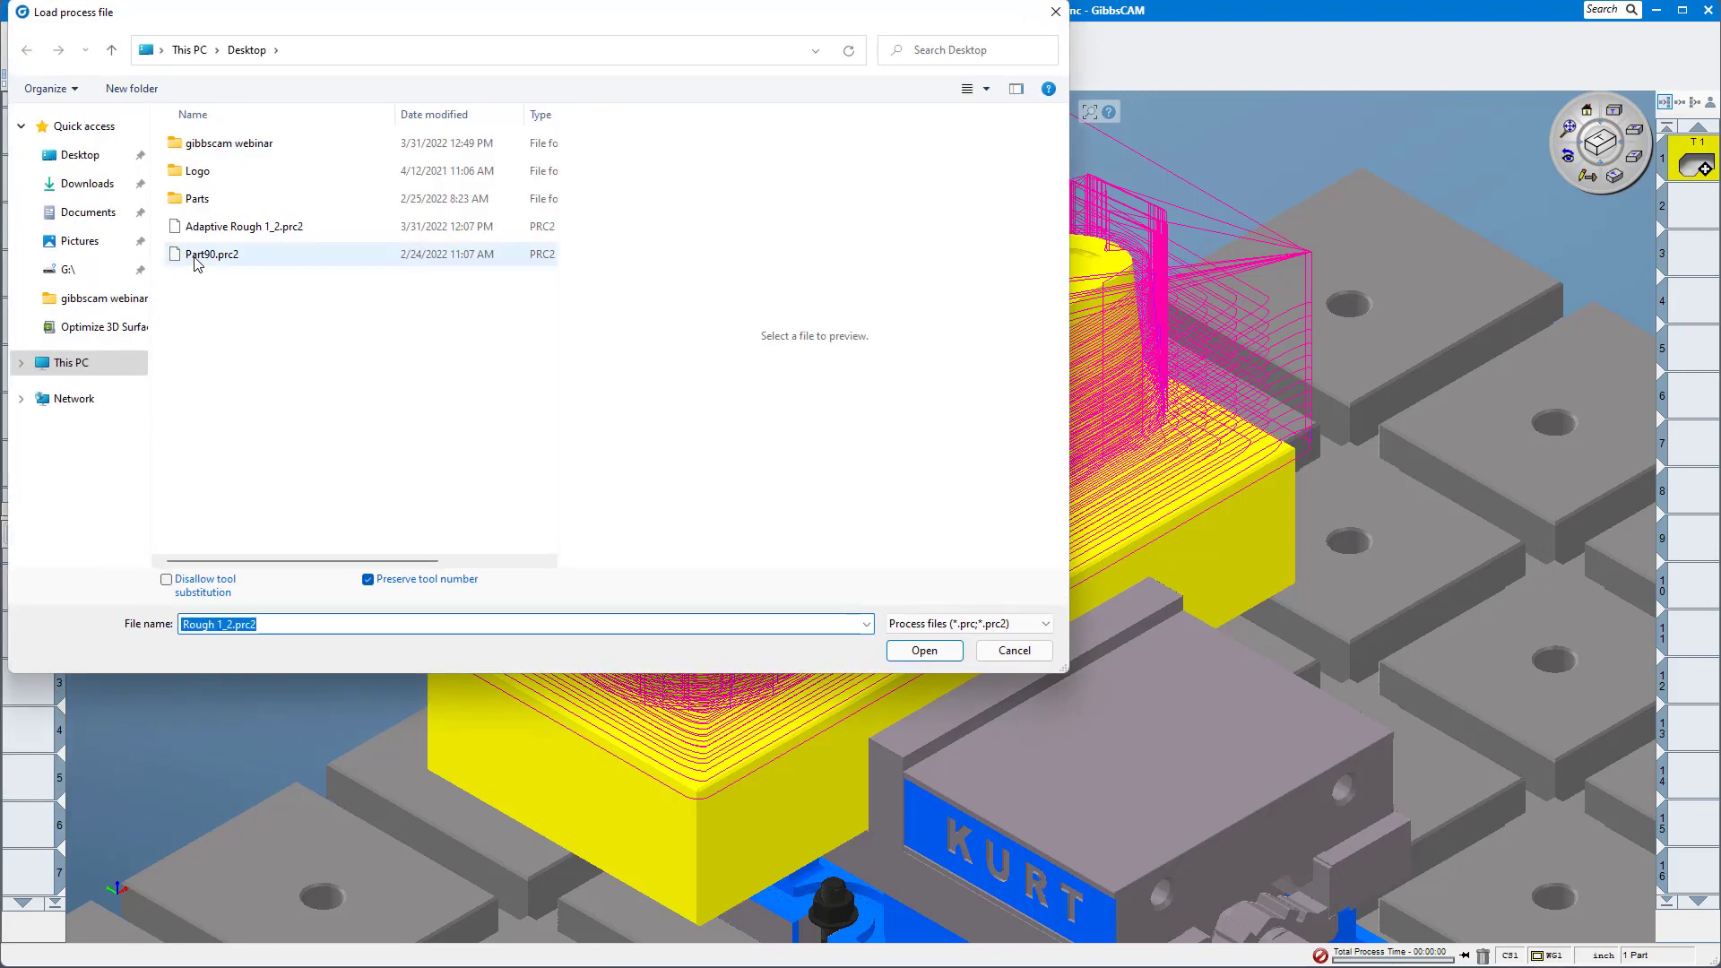
left_click(207, 254)
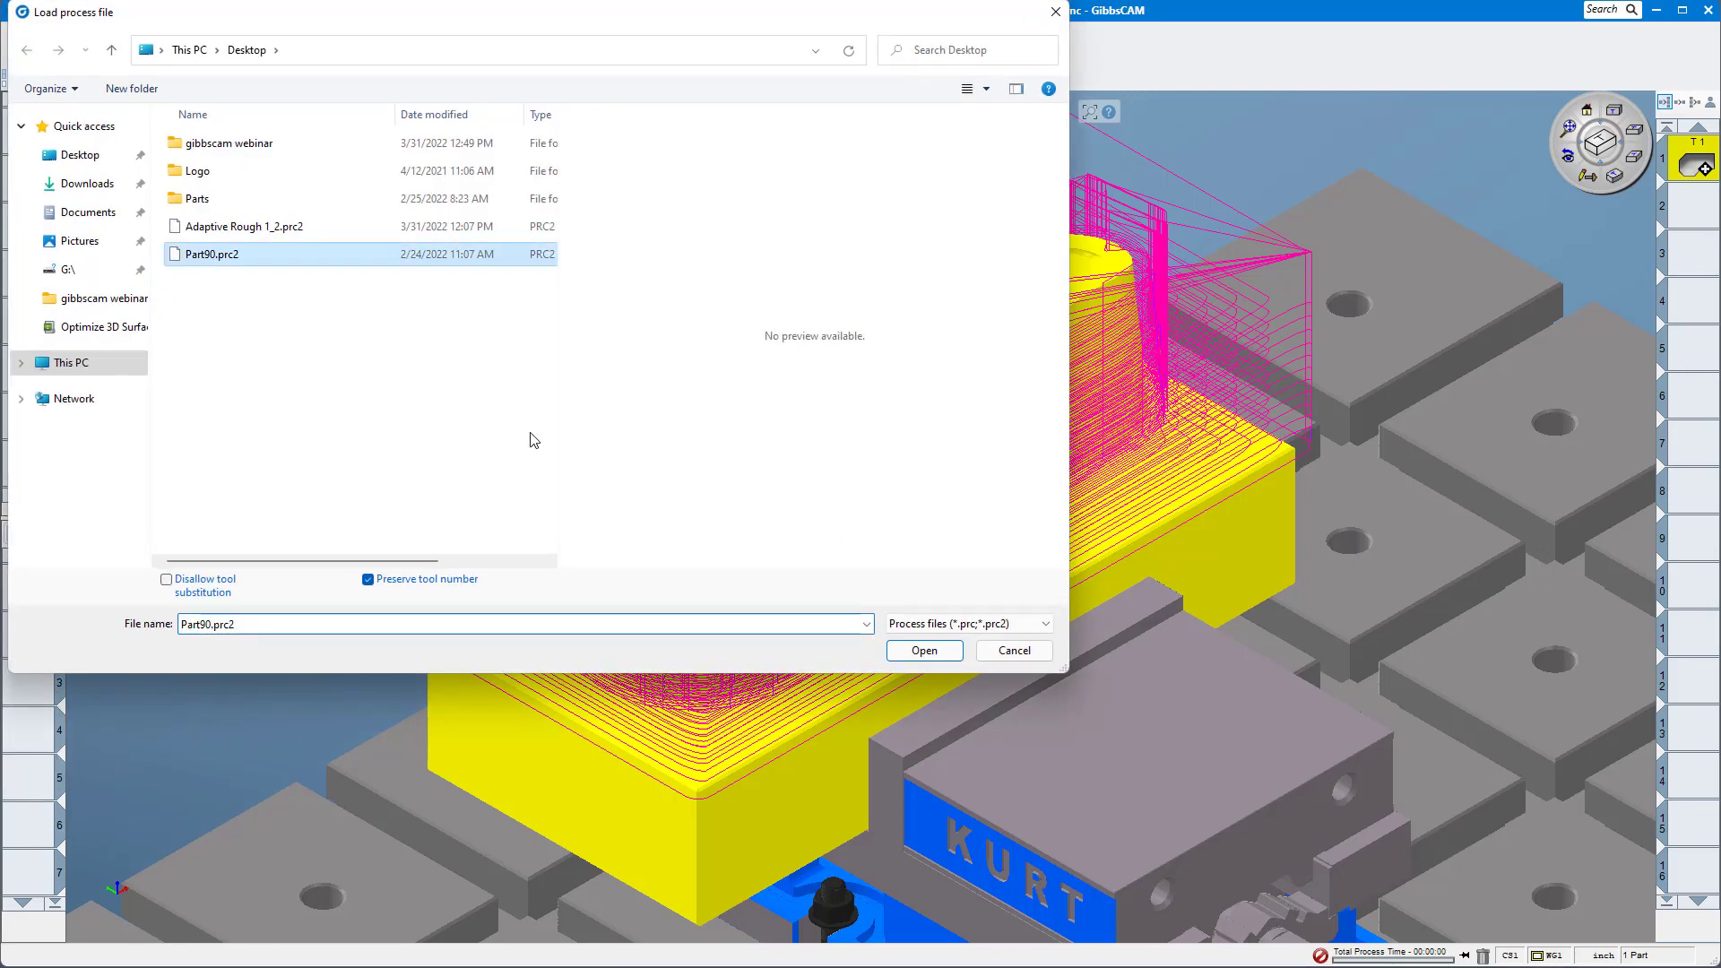
left_click(924, 651)
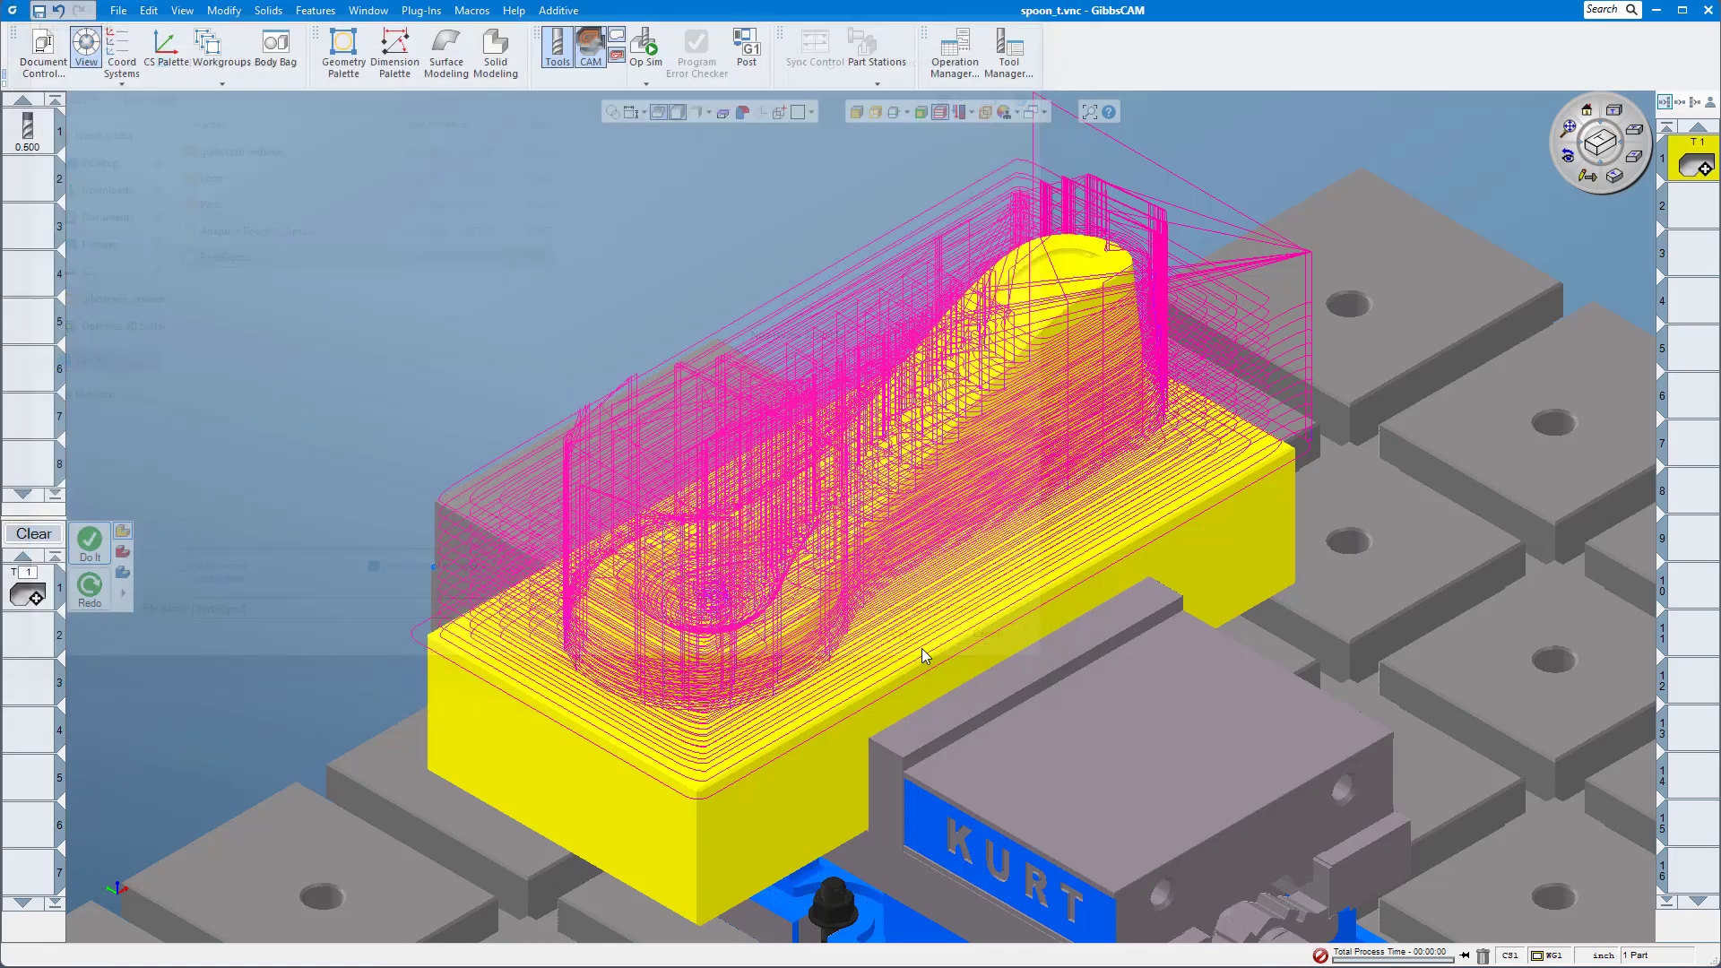
left_click(858, 112)
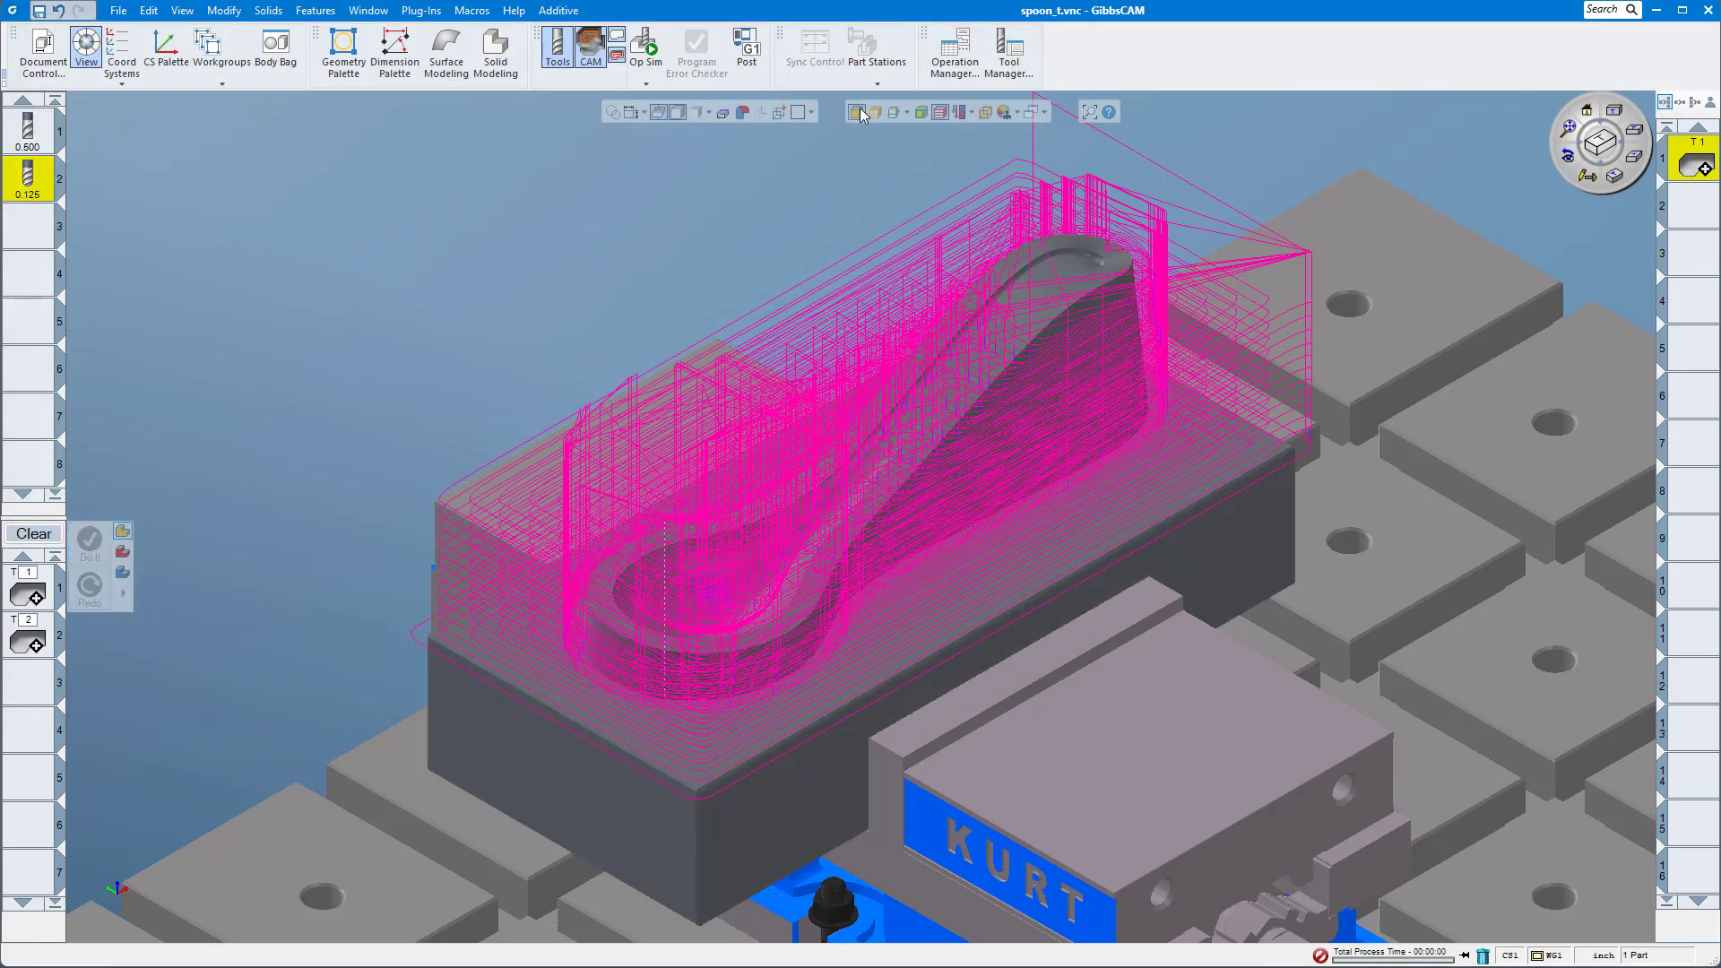
left_click(1690, 215)
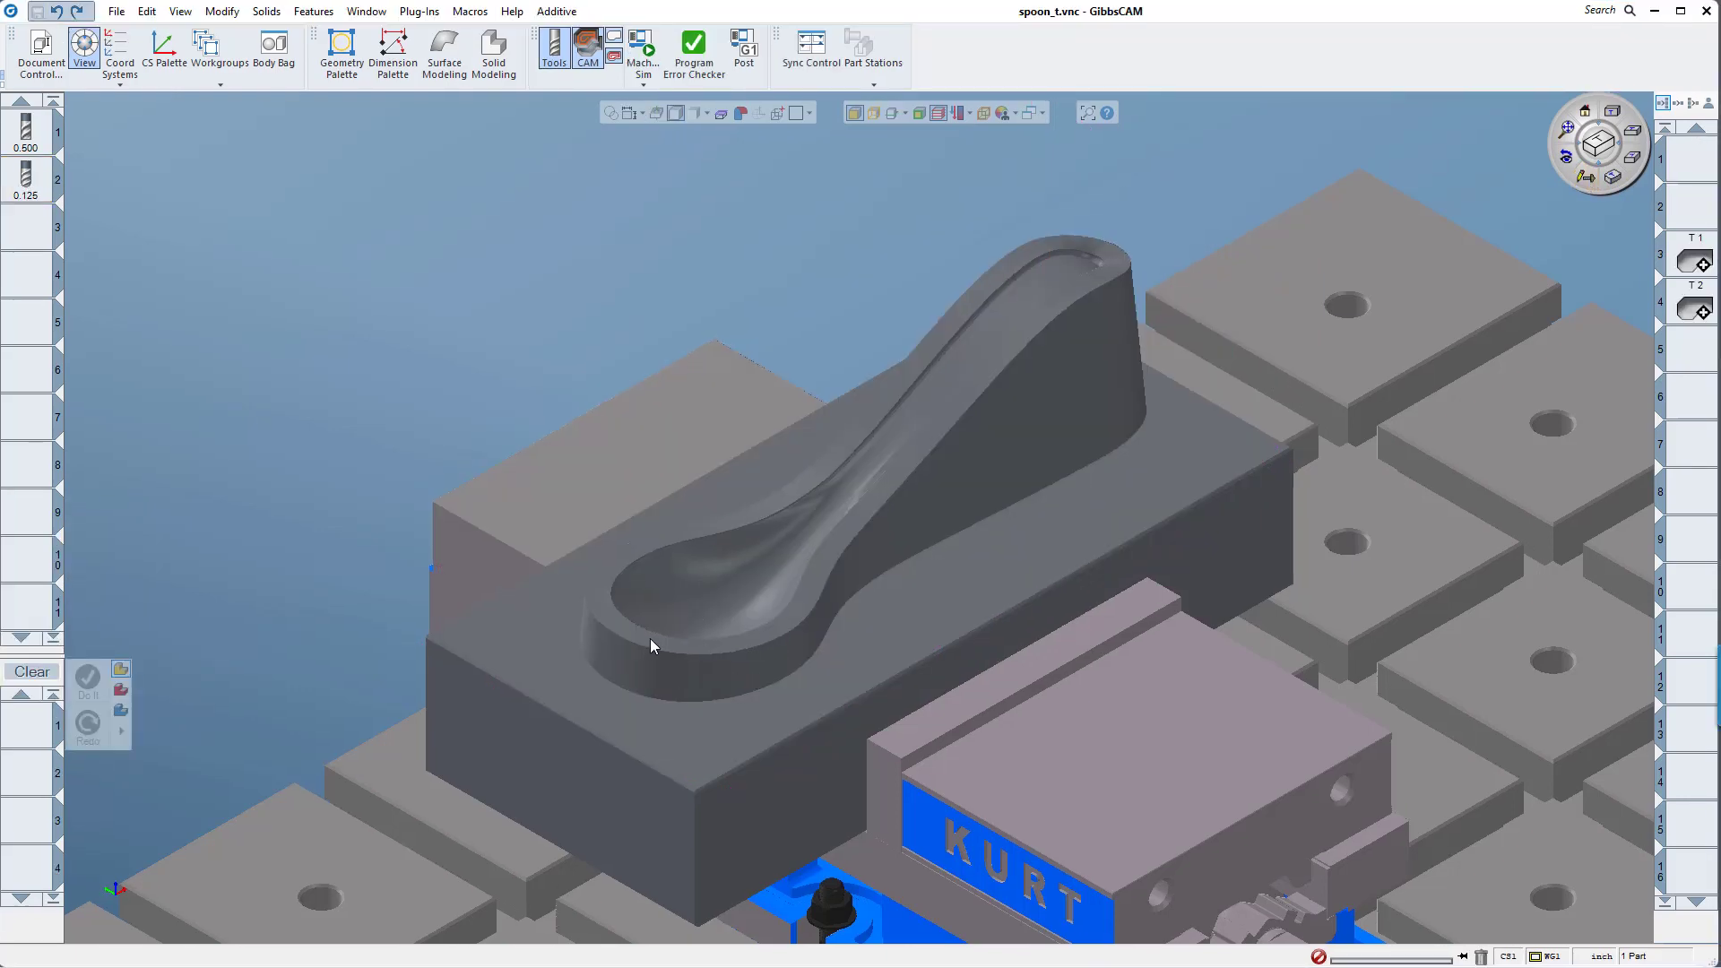
Select both halves of the spoon's raised rim with Select Faces Above.
right_click(651, 643)
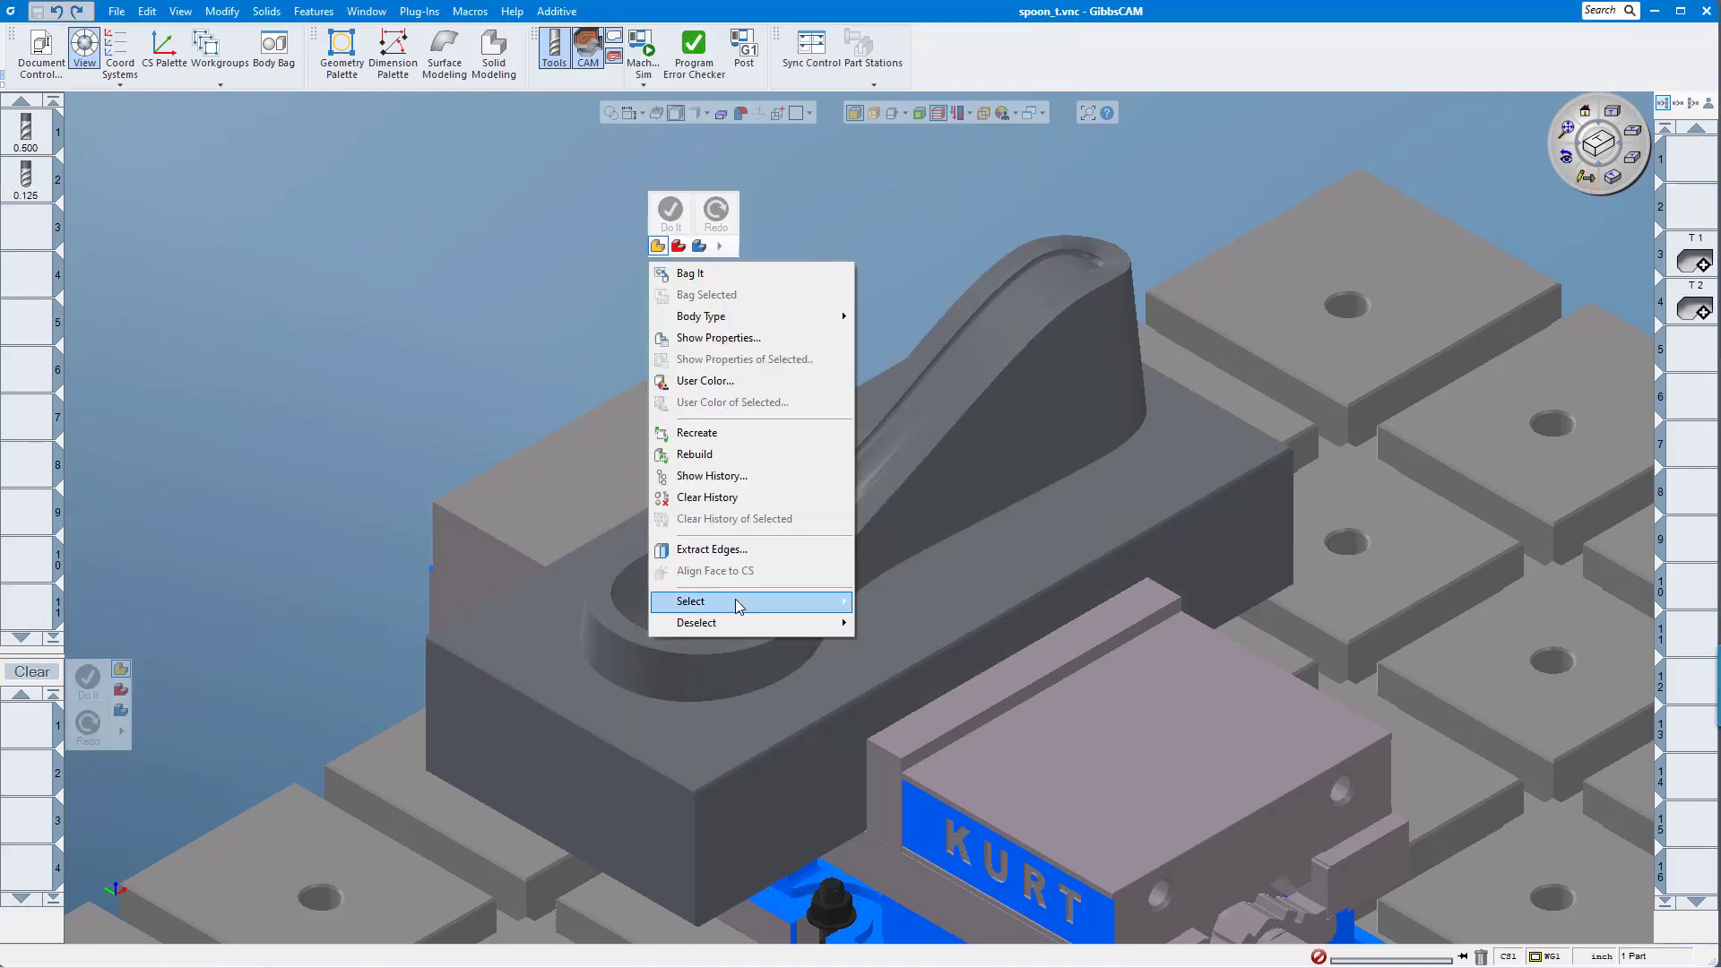
mouse_move(738, 607)
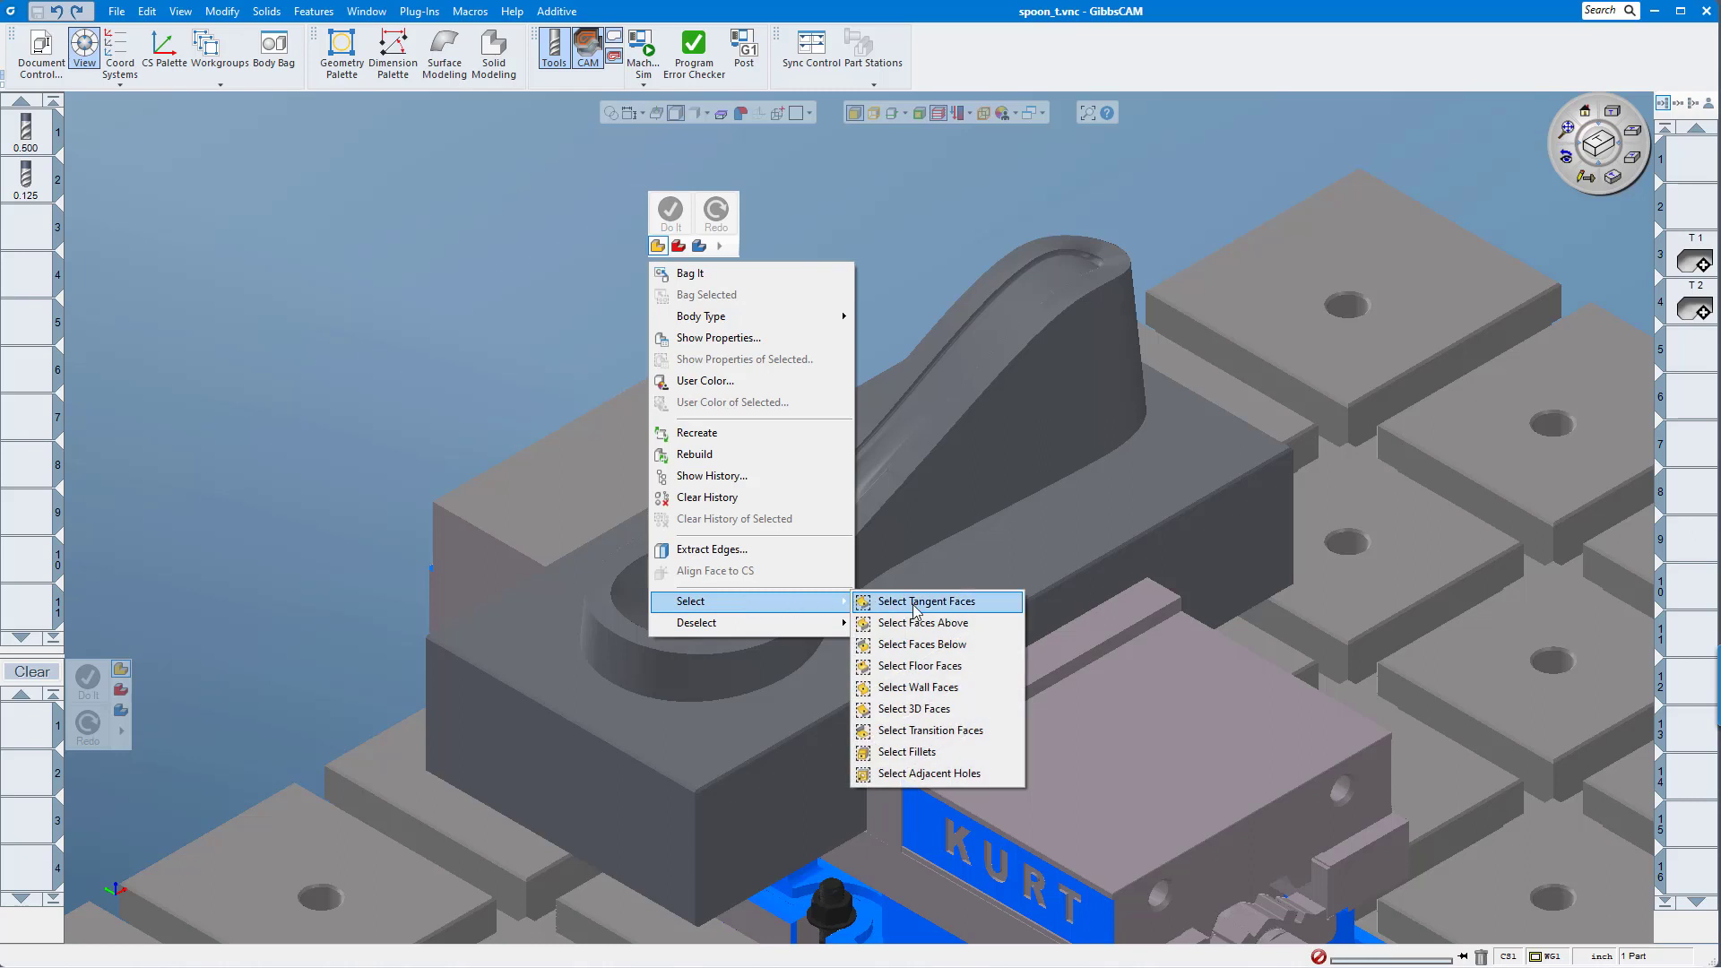
left_click(934, 628)
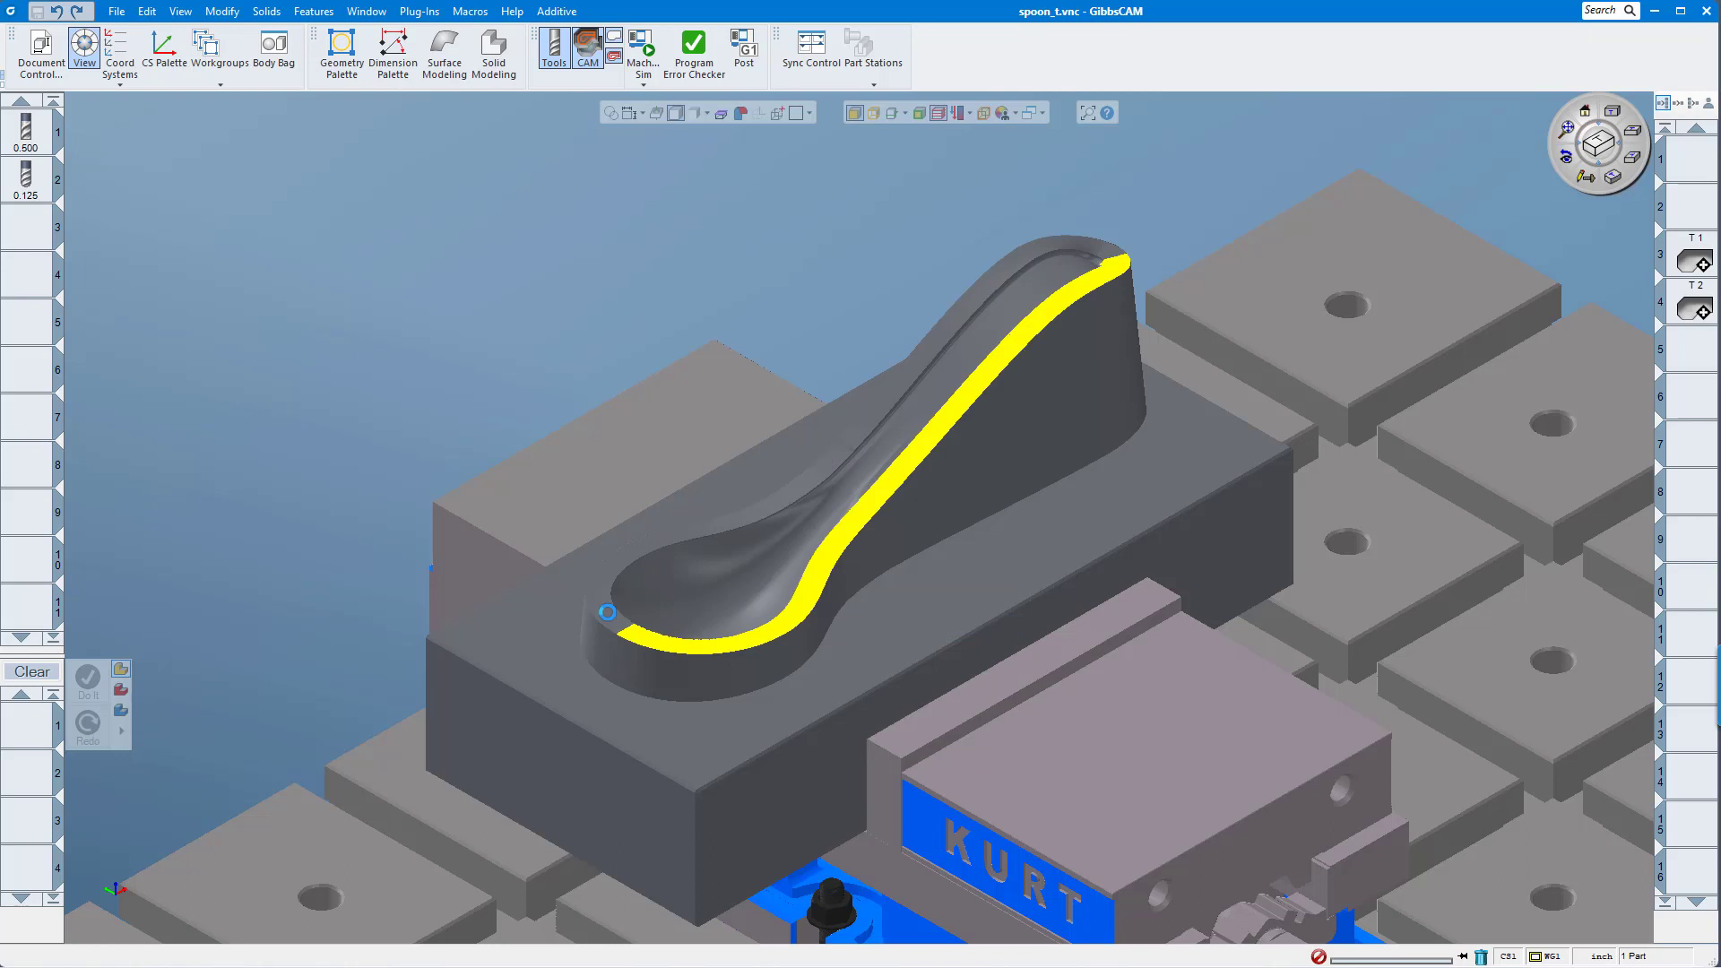
right_click(608, 618)
mouse_move(679, 579)
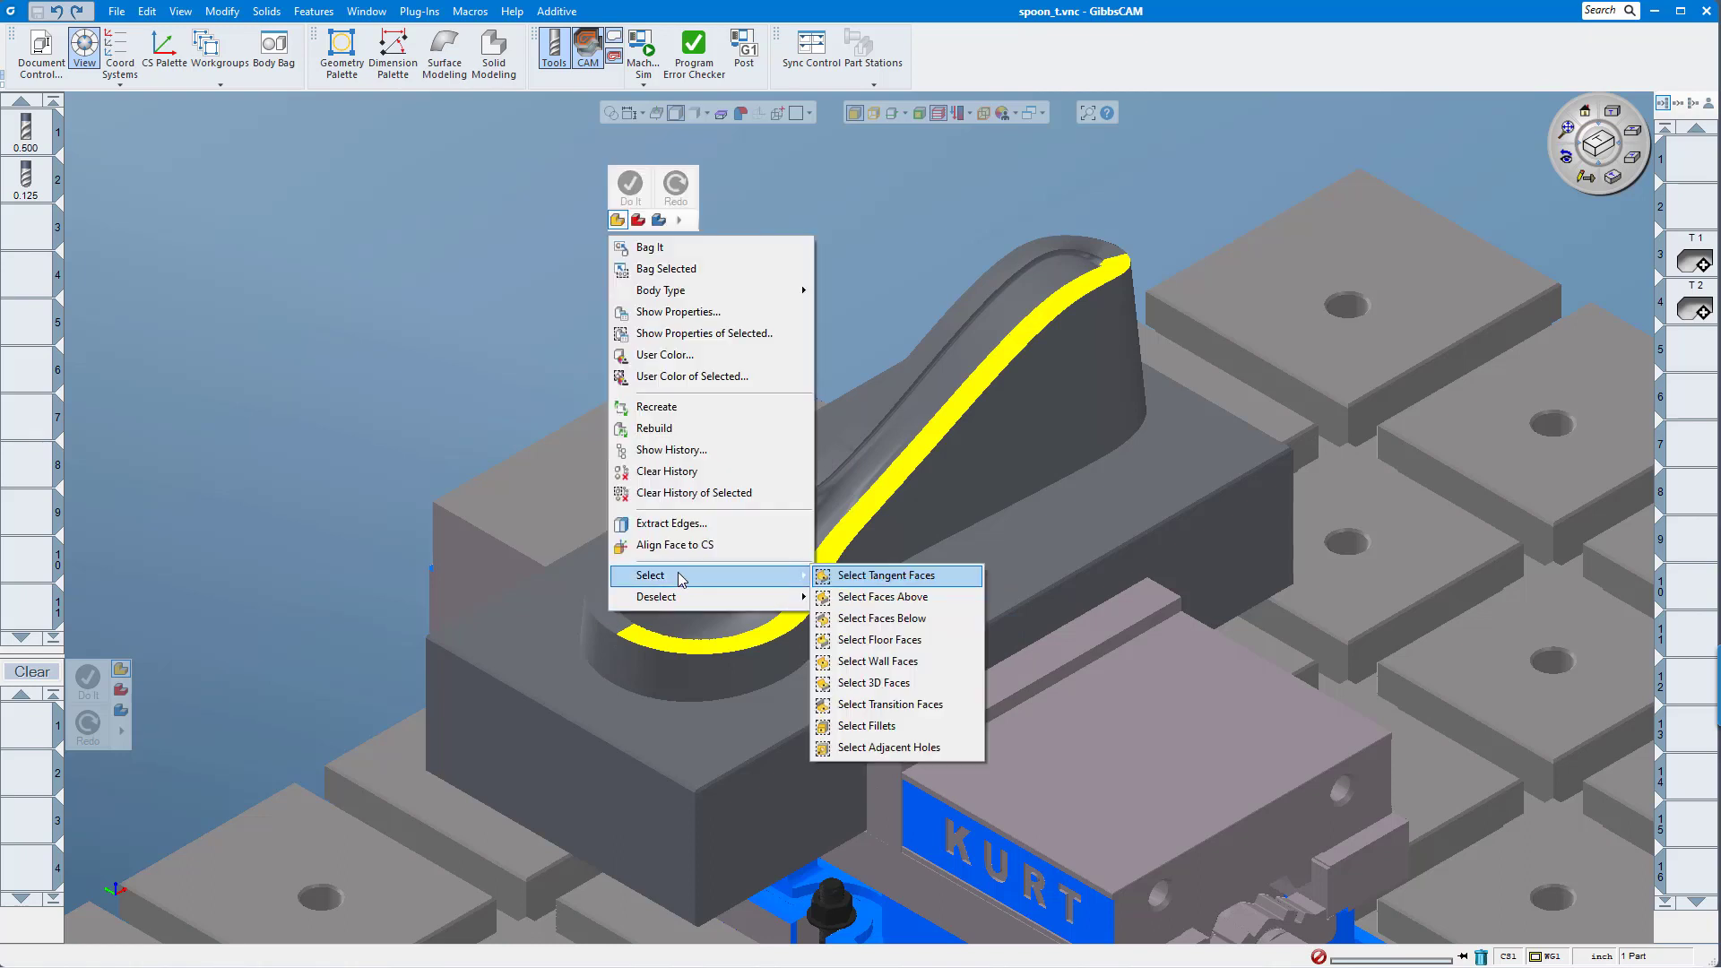
left_click(878, 598)
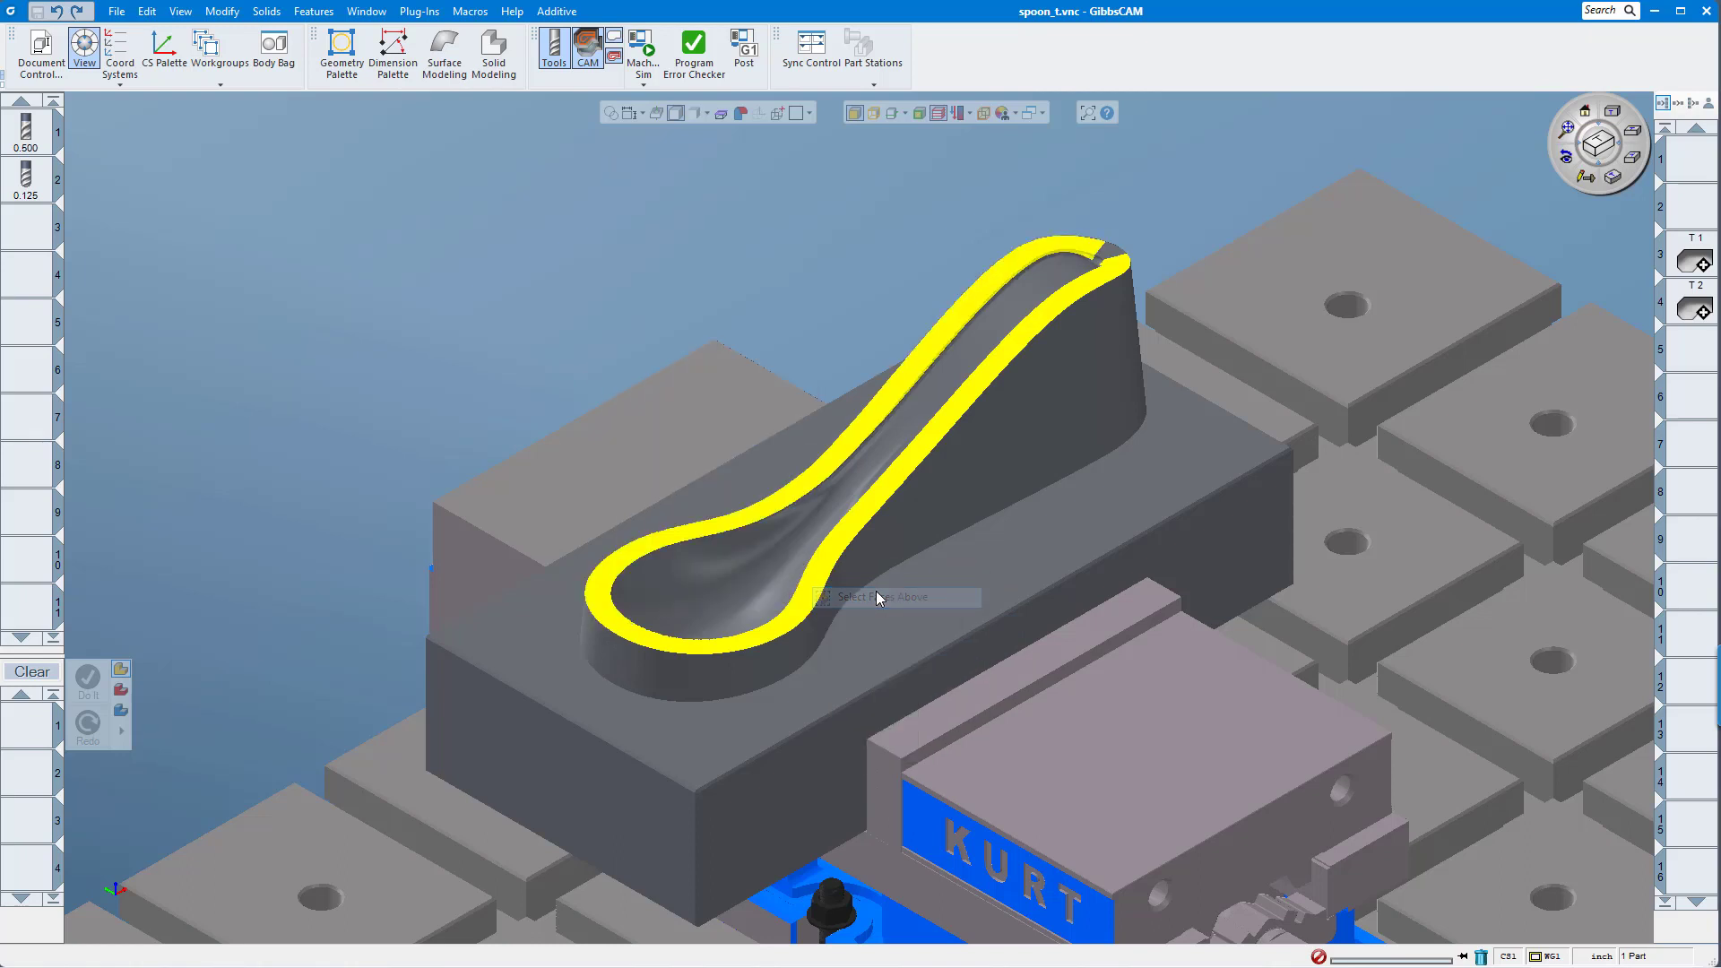
Add the spoon's cavity surfaces with Select Tangent Faces, plus the small remaining rim face at the handle's tip.
right_click(714, 604)
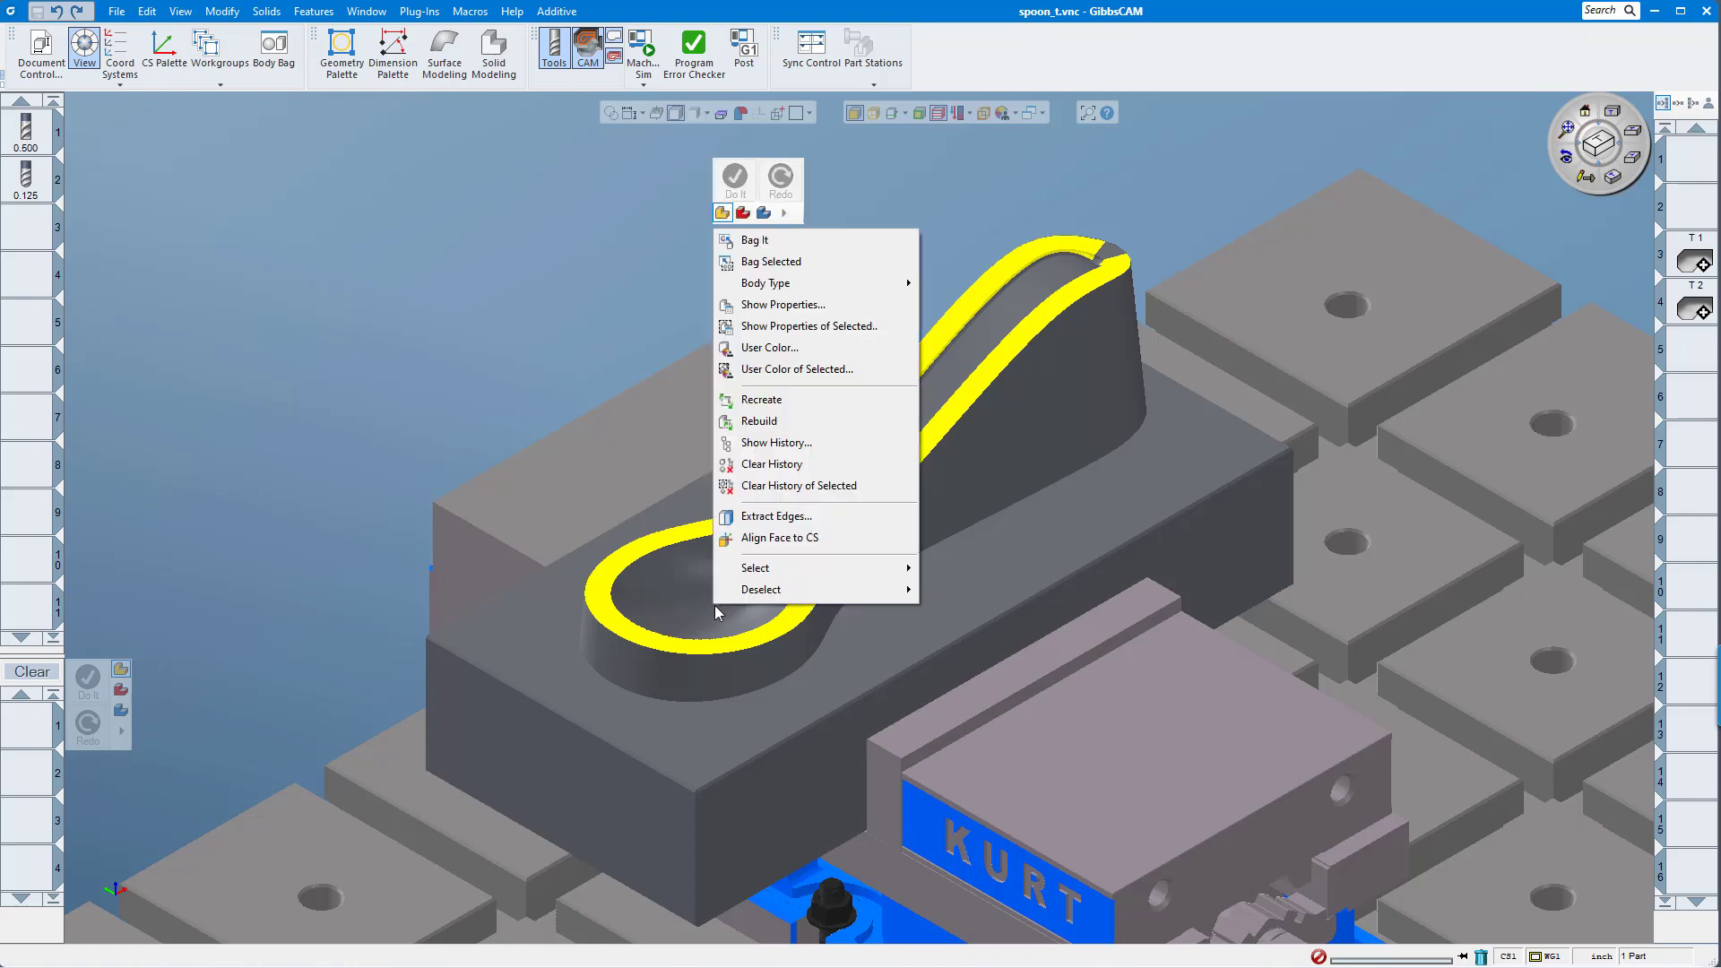
mouse_move(763, 574)
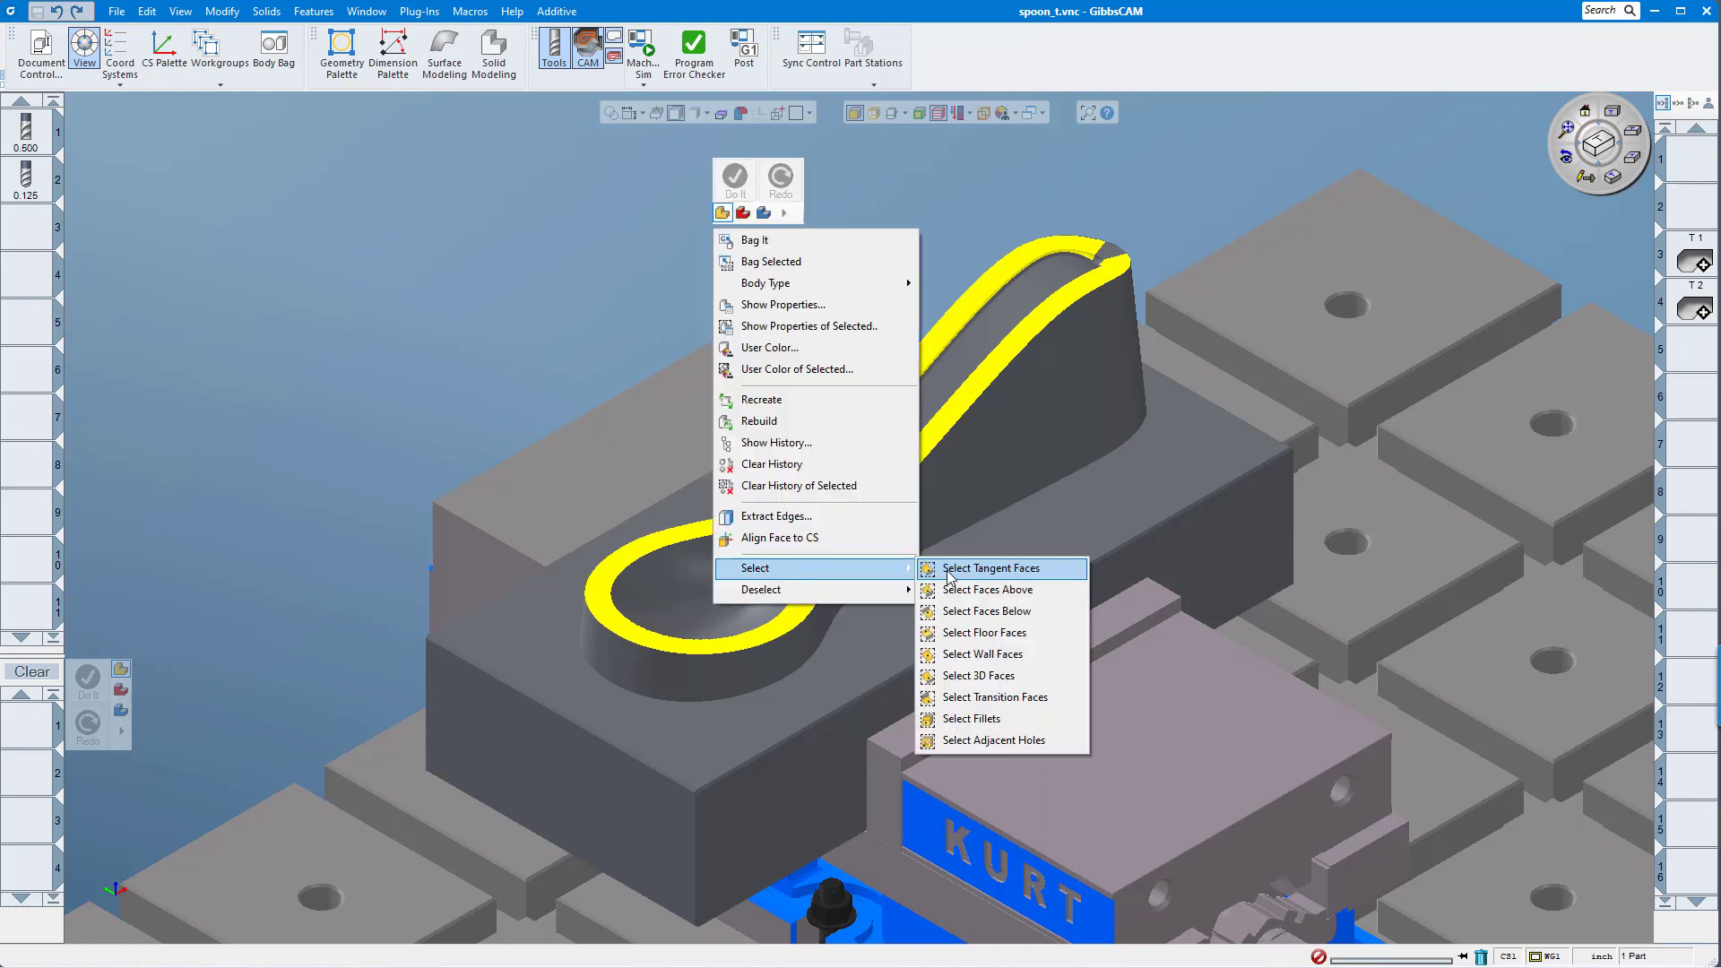
left_click(976, 574)
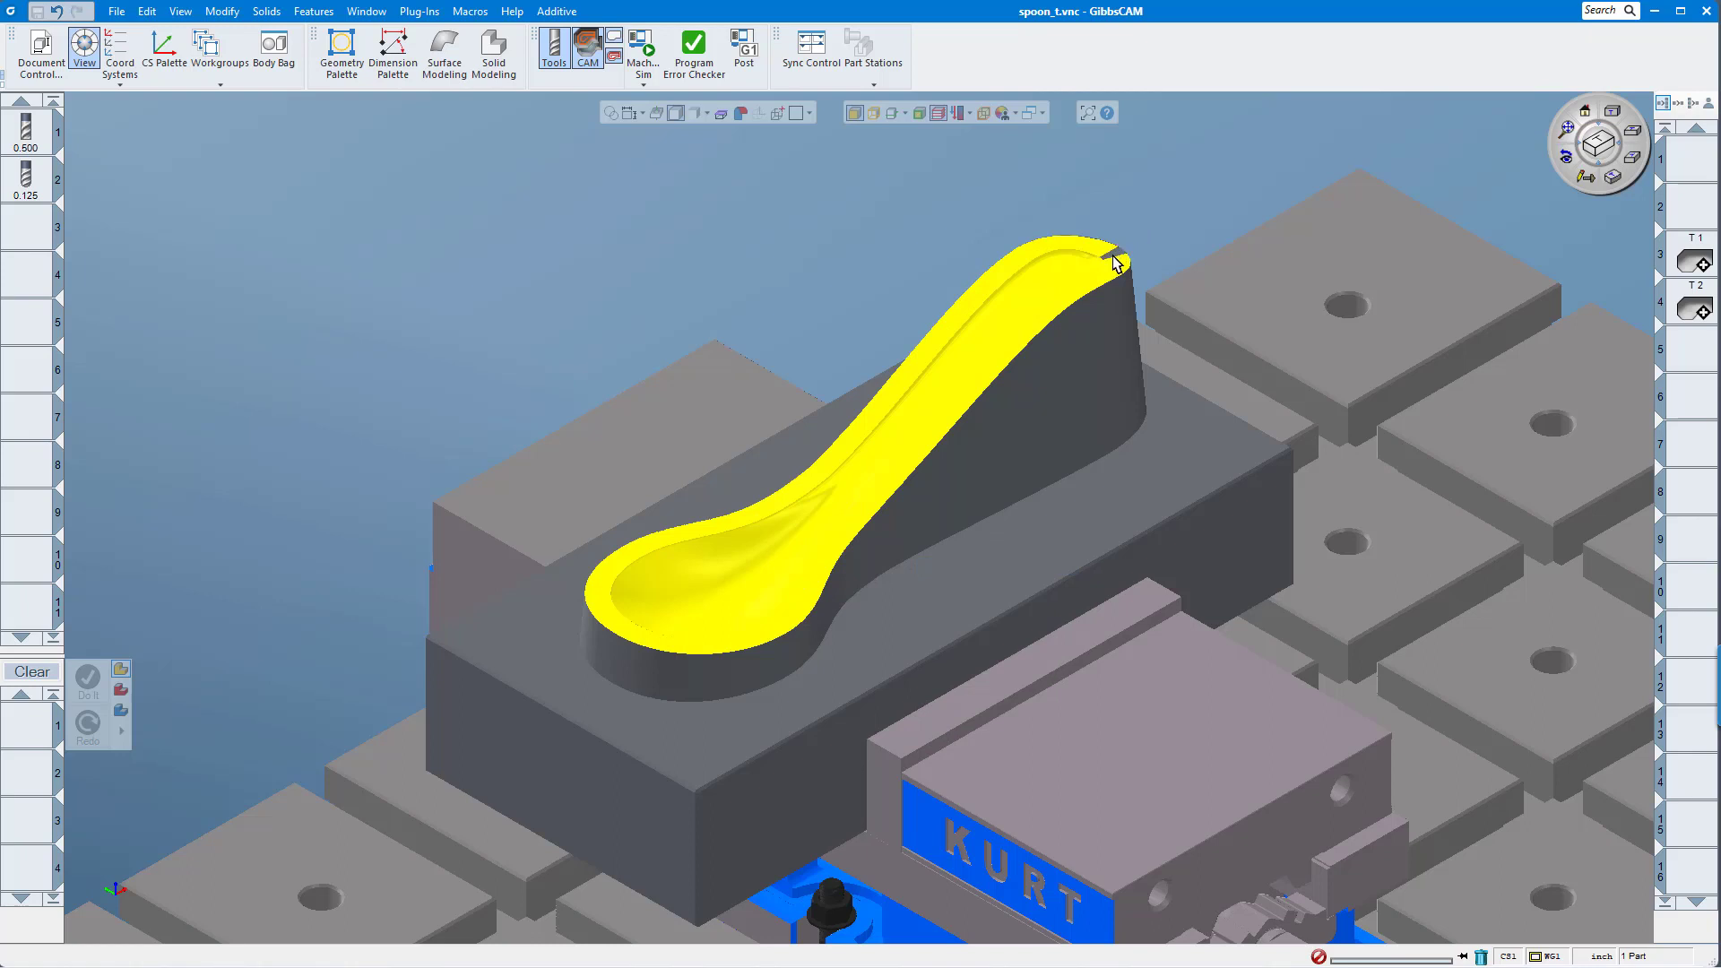
left_click(1112, 254, "ctrl")
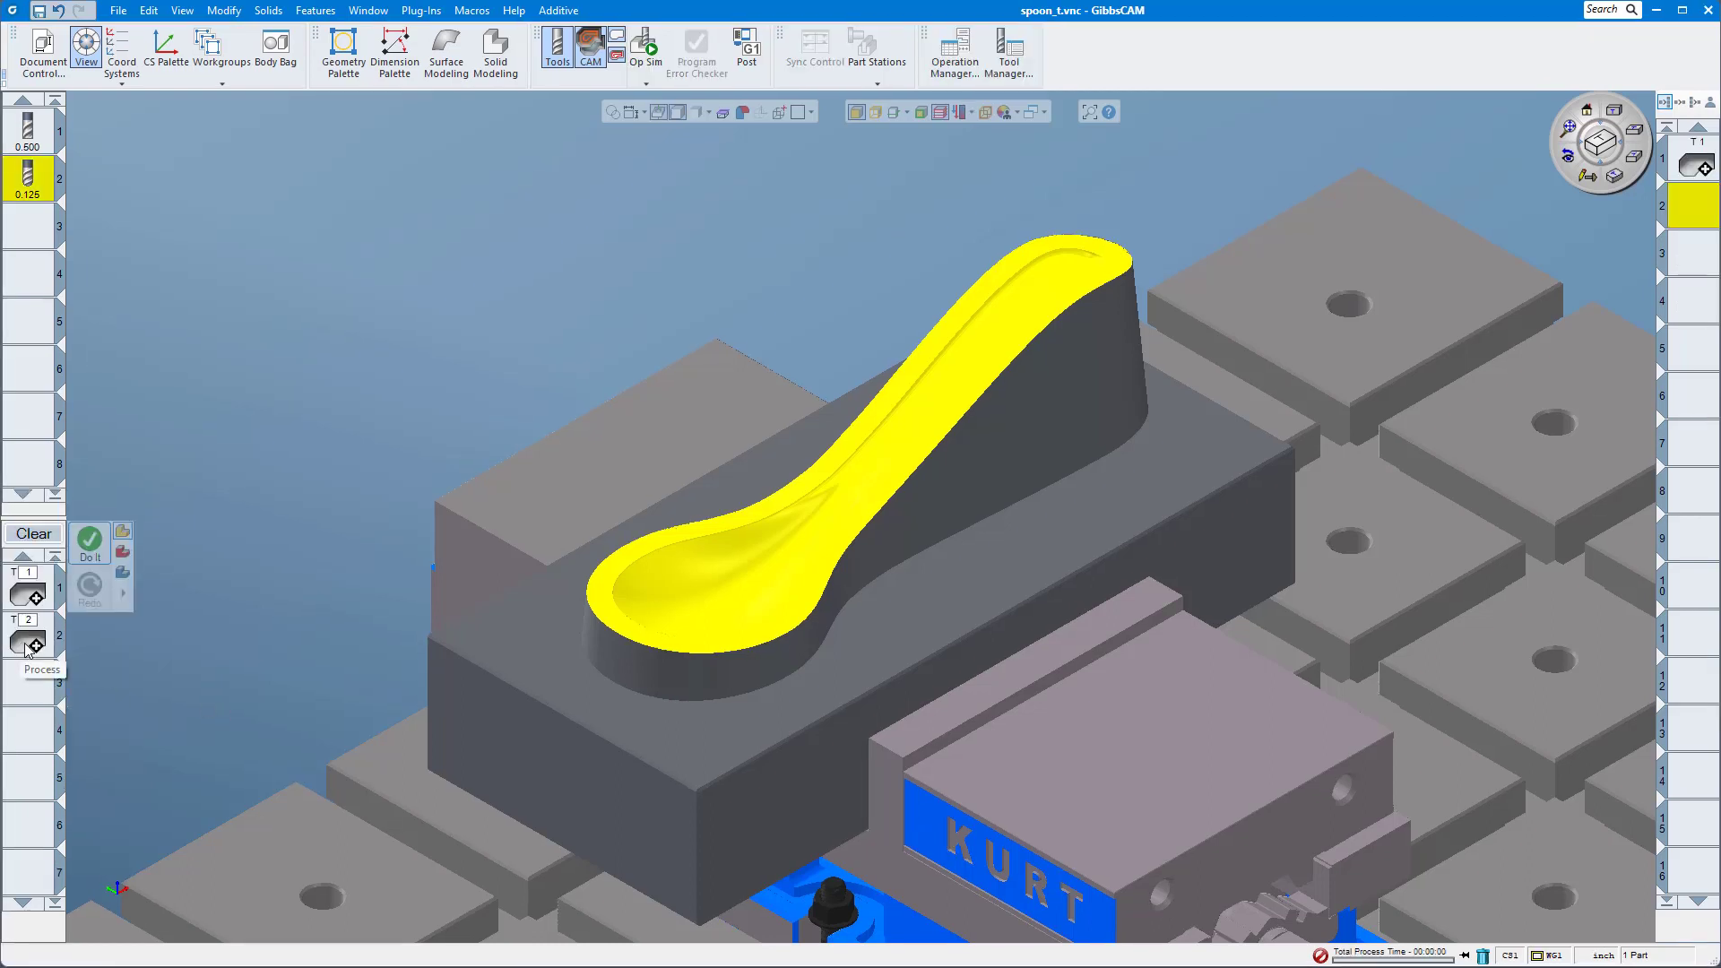
Check the tool 2 Constant Stepover Cut process and delete the tool 1 process from the process list.
left_click(26, 648)
double_click(26, 648)
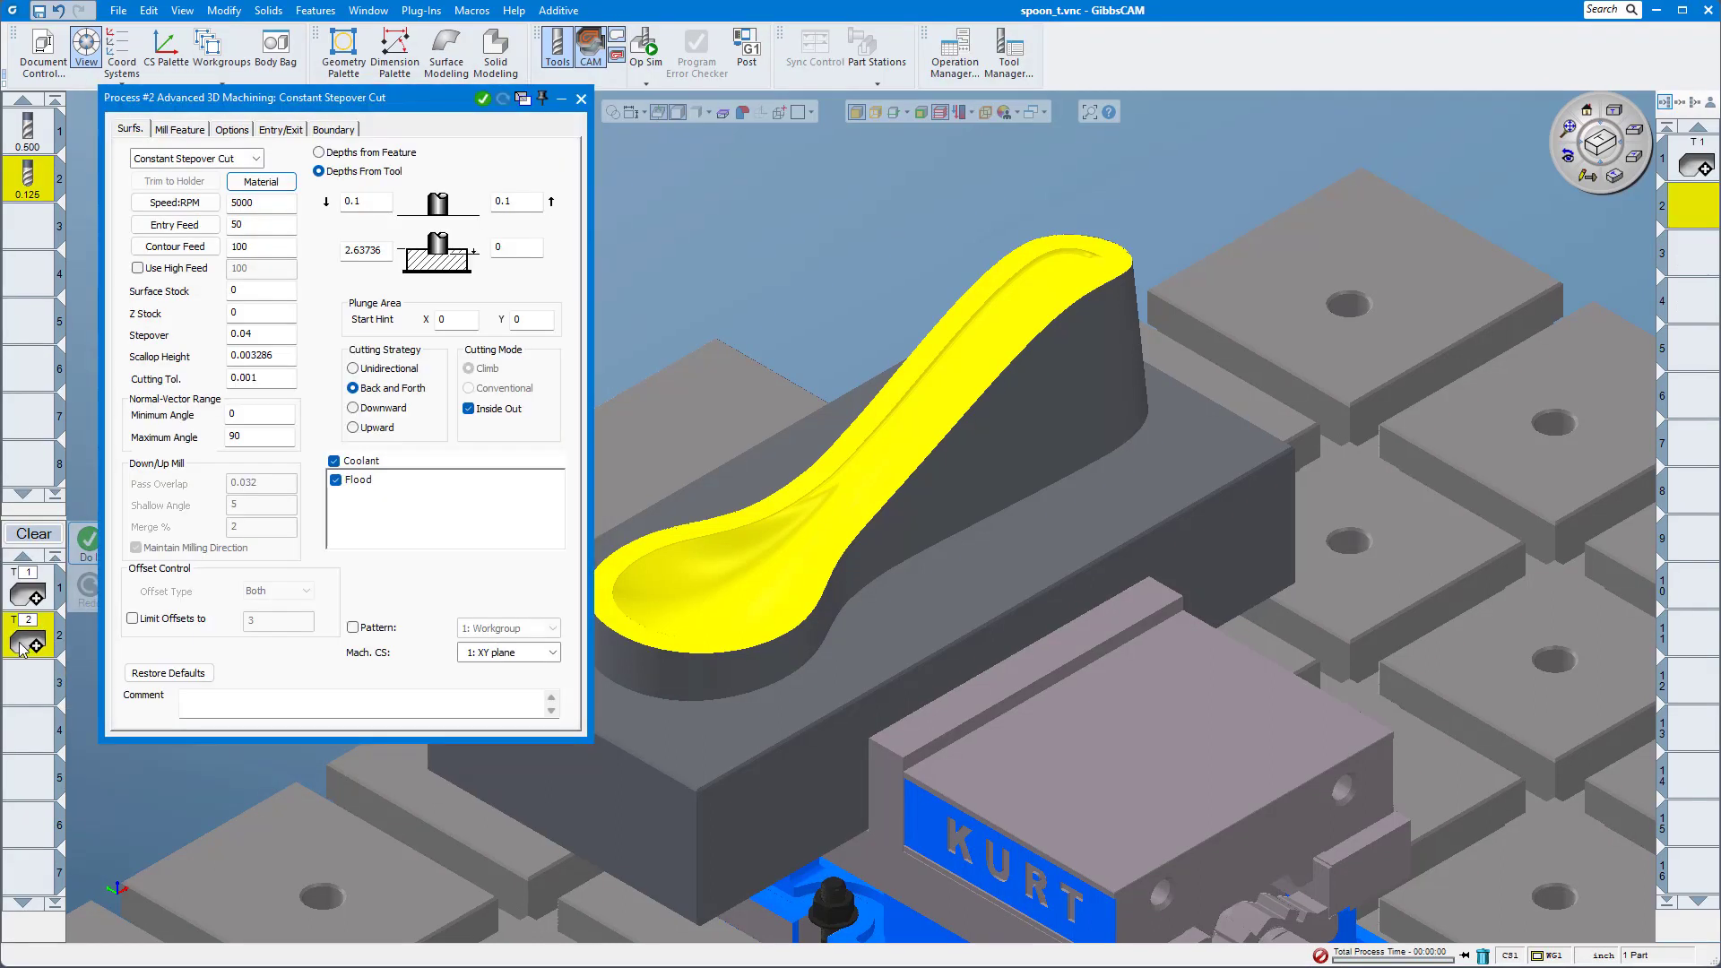
left_click(31, 583)
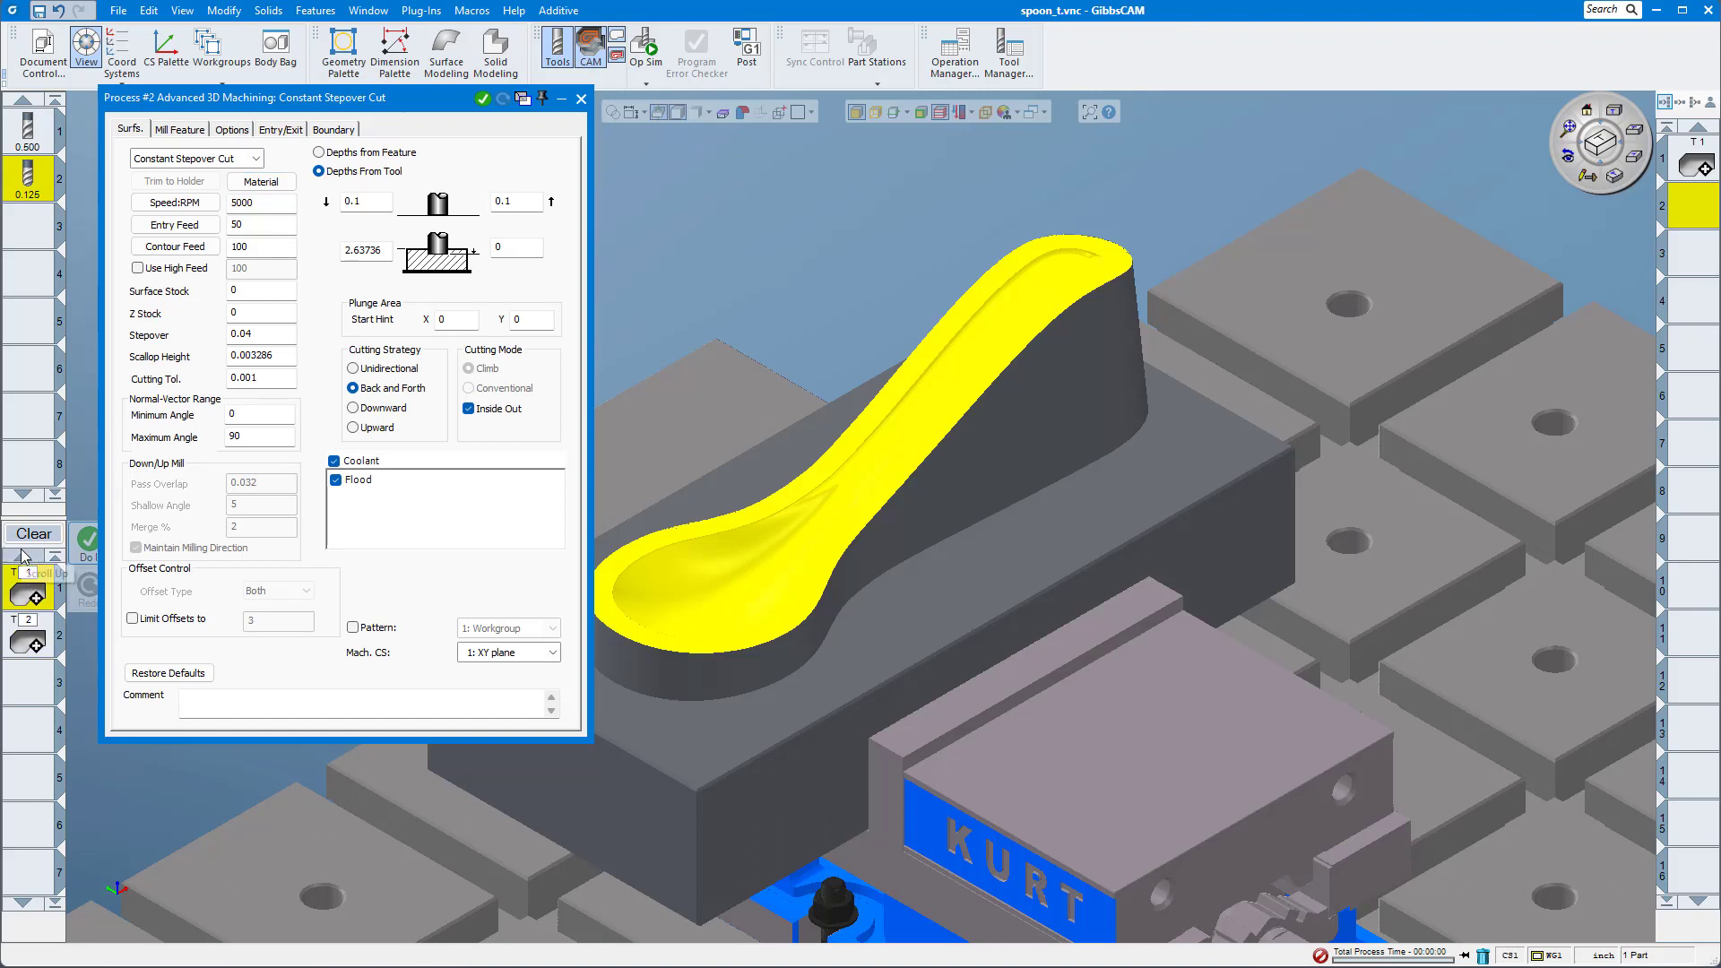
key("Delete")
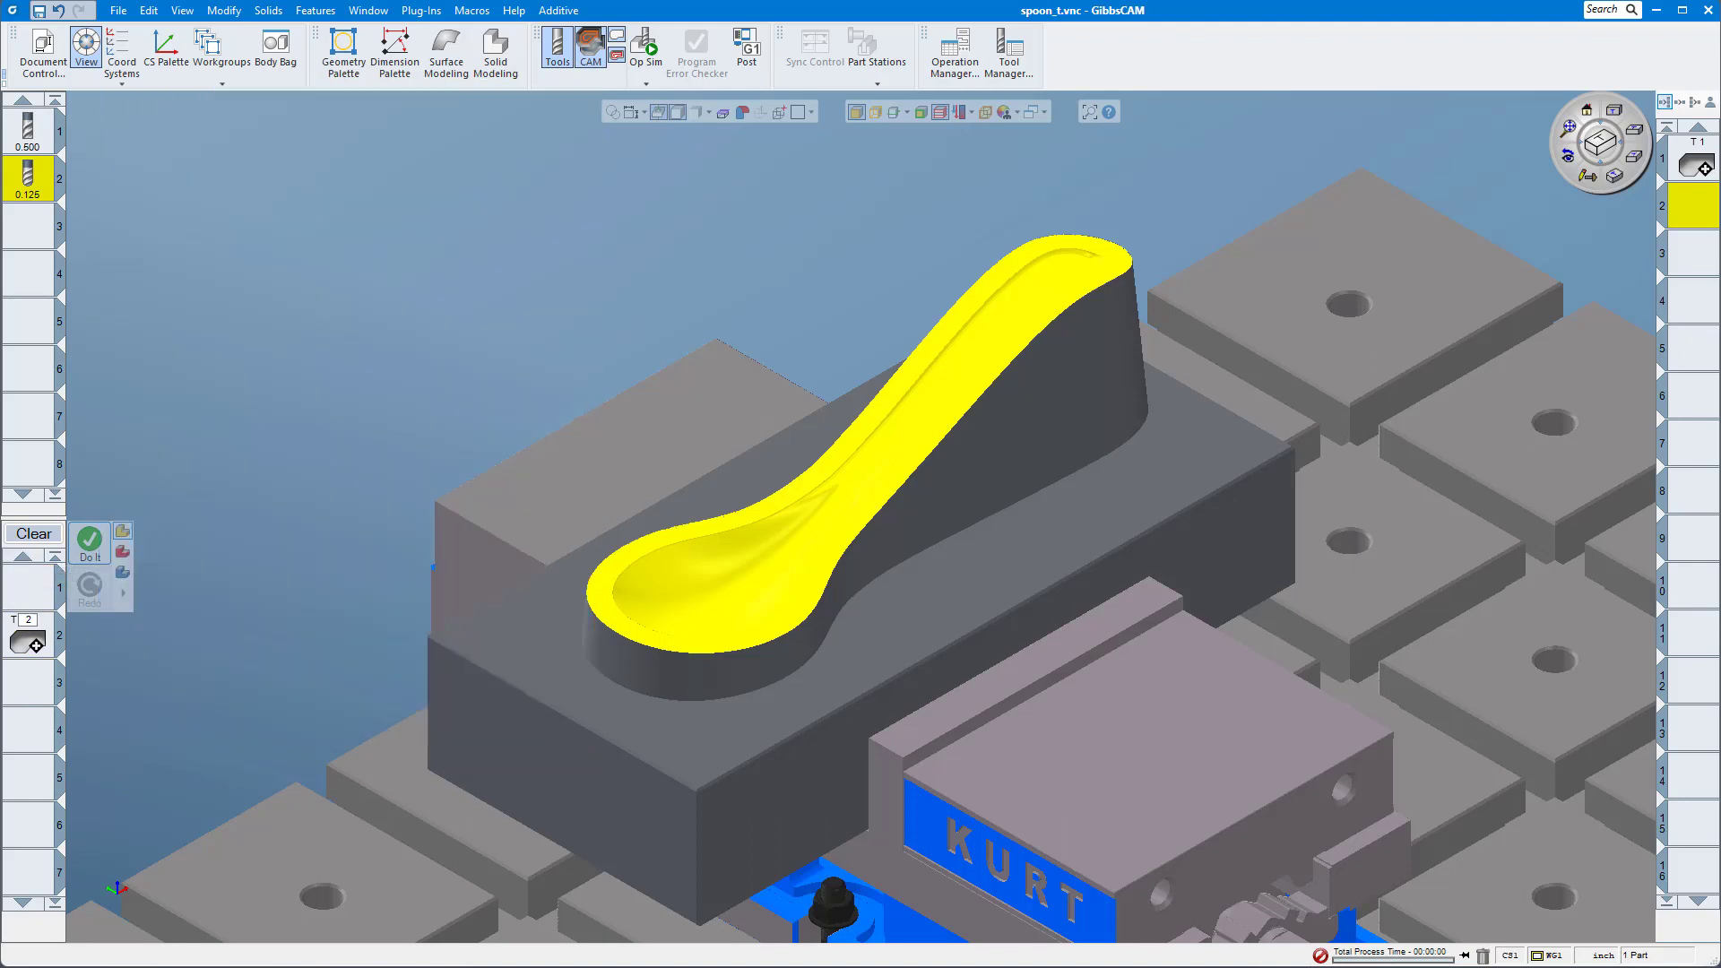
Set the Constant Stepover Cut's entry and exit clearances to 3 and generate its toolpath on the selected spoon faces.
double_click(36, 645)
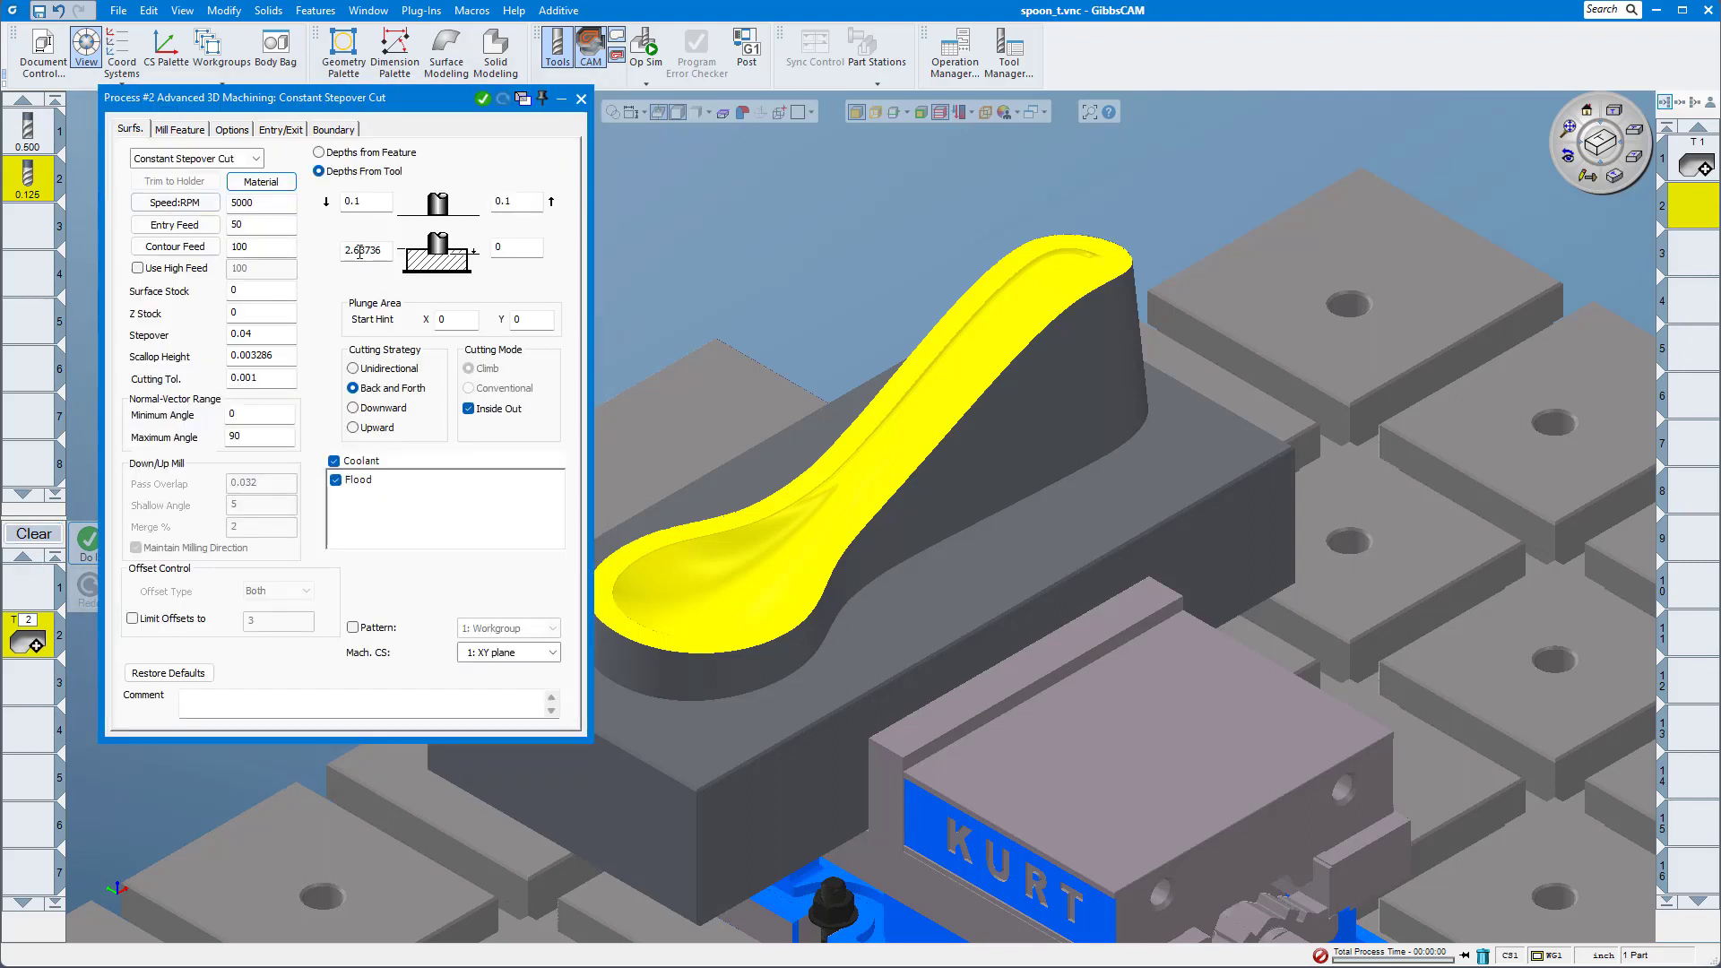
left_click(352, 201)
double_click(373, 200)
type("3")
key("Tab")
type("3")
key("Tab")
key("Tab")
left_click(482, 100)
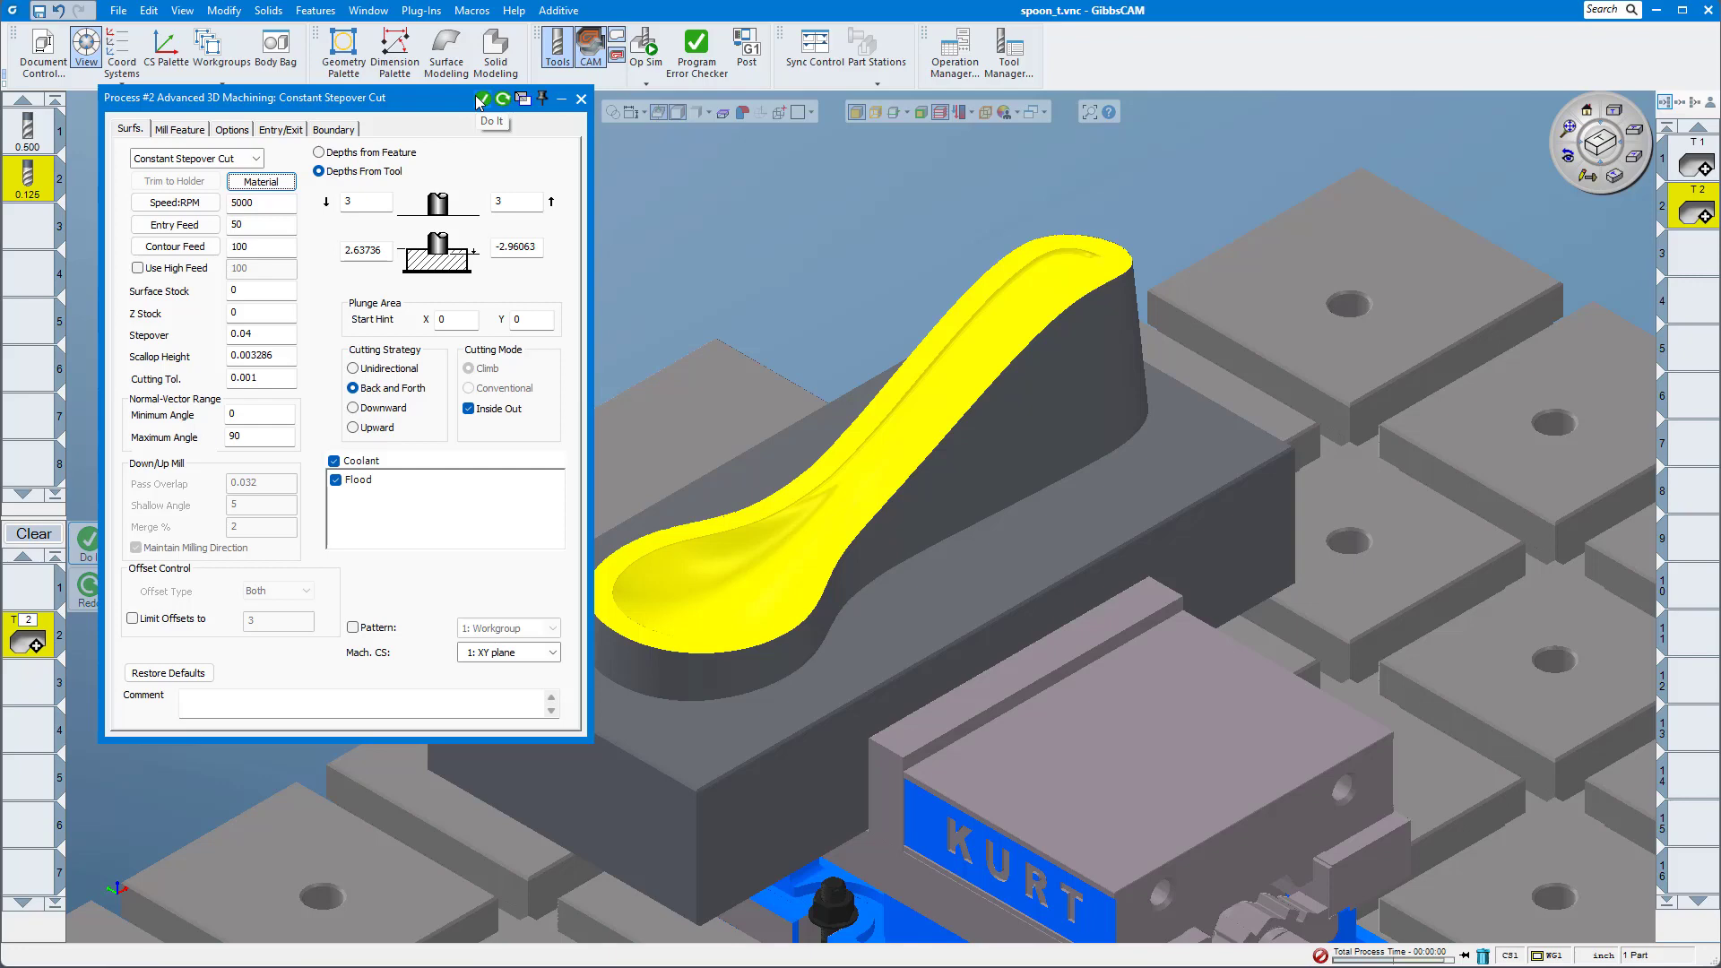
left_click(480, 100)
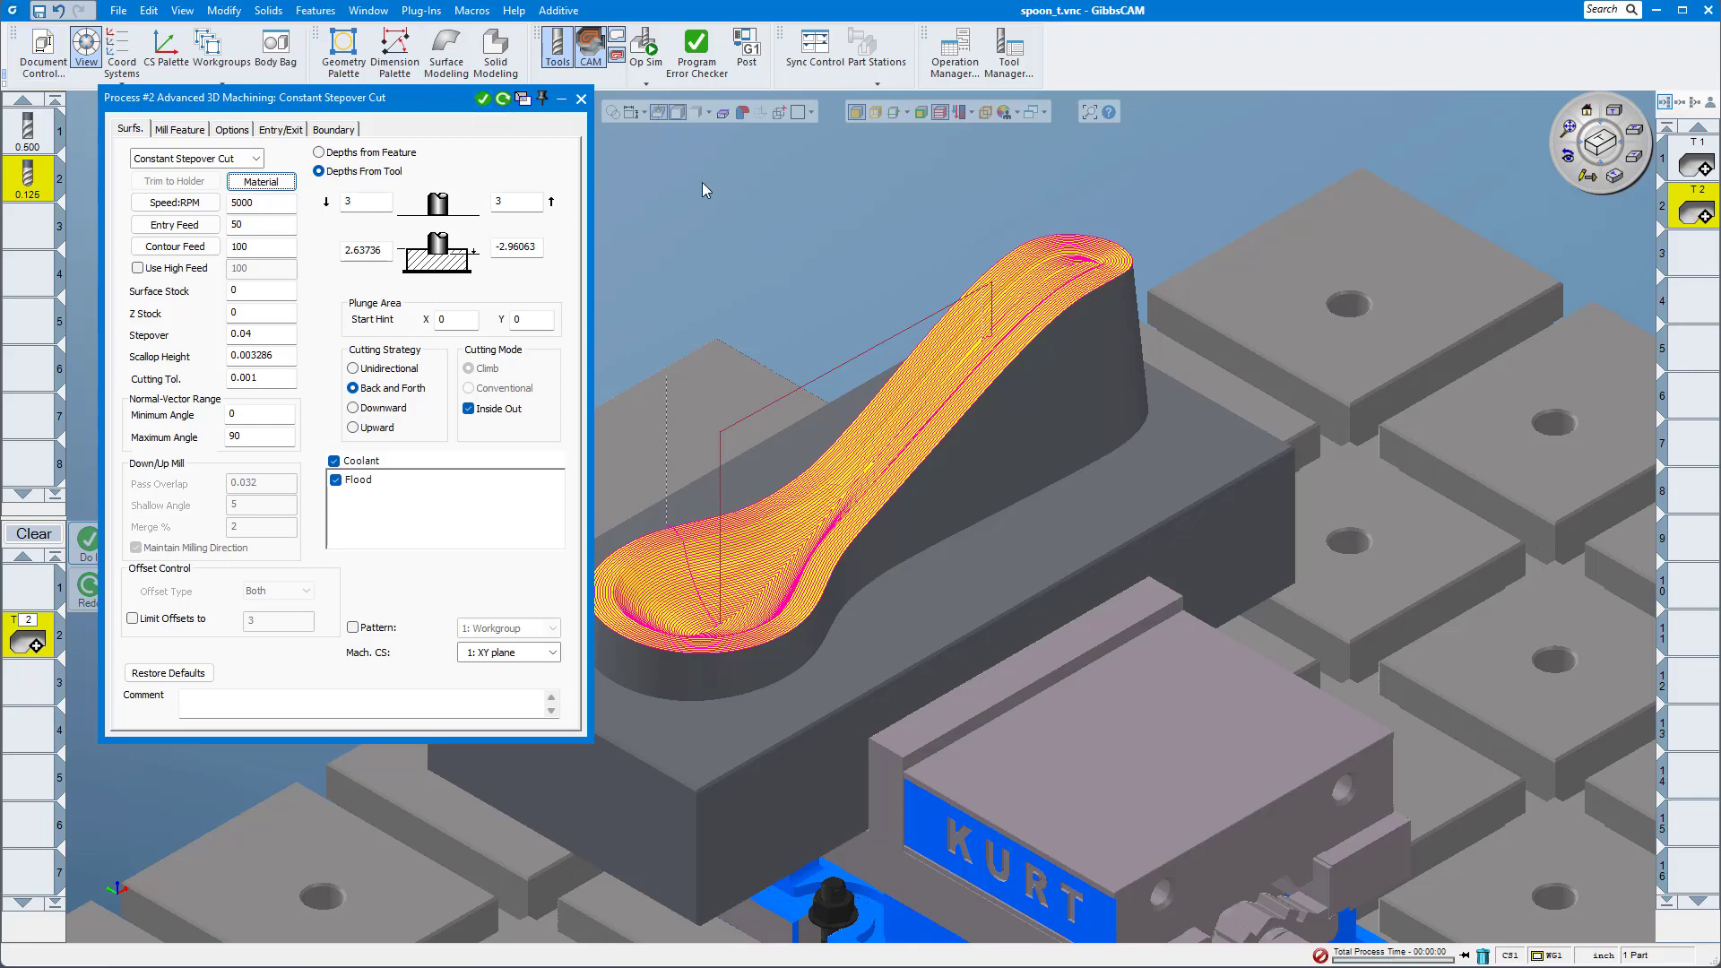
Select both spoon operations, close the process dialog, run them through Op Sim and close the simulation.
left_click(1697, 167)
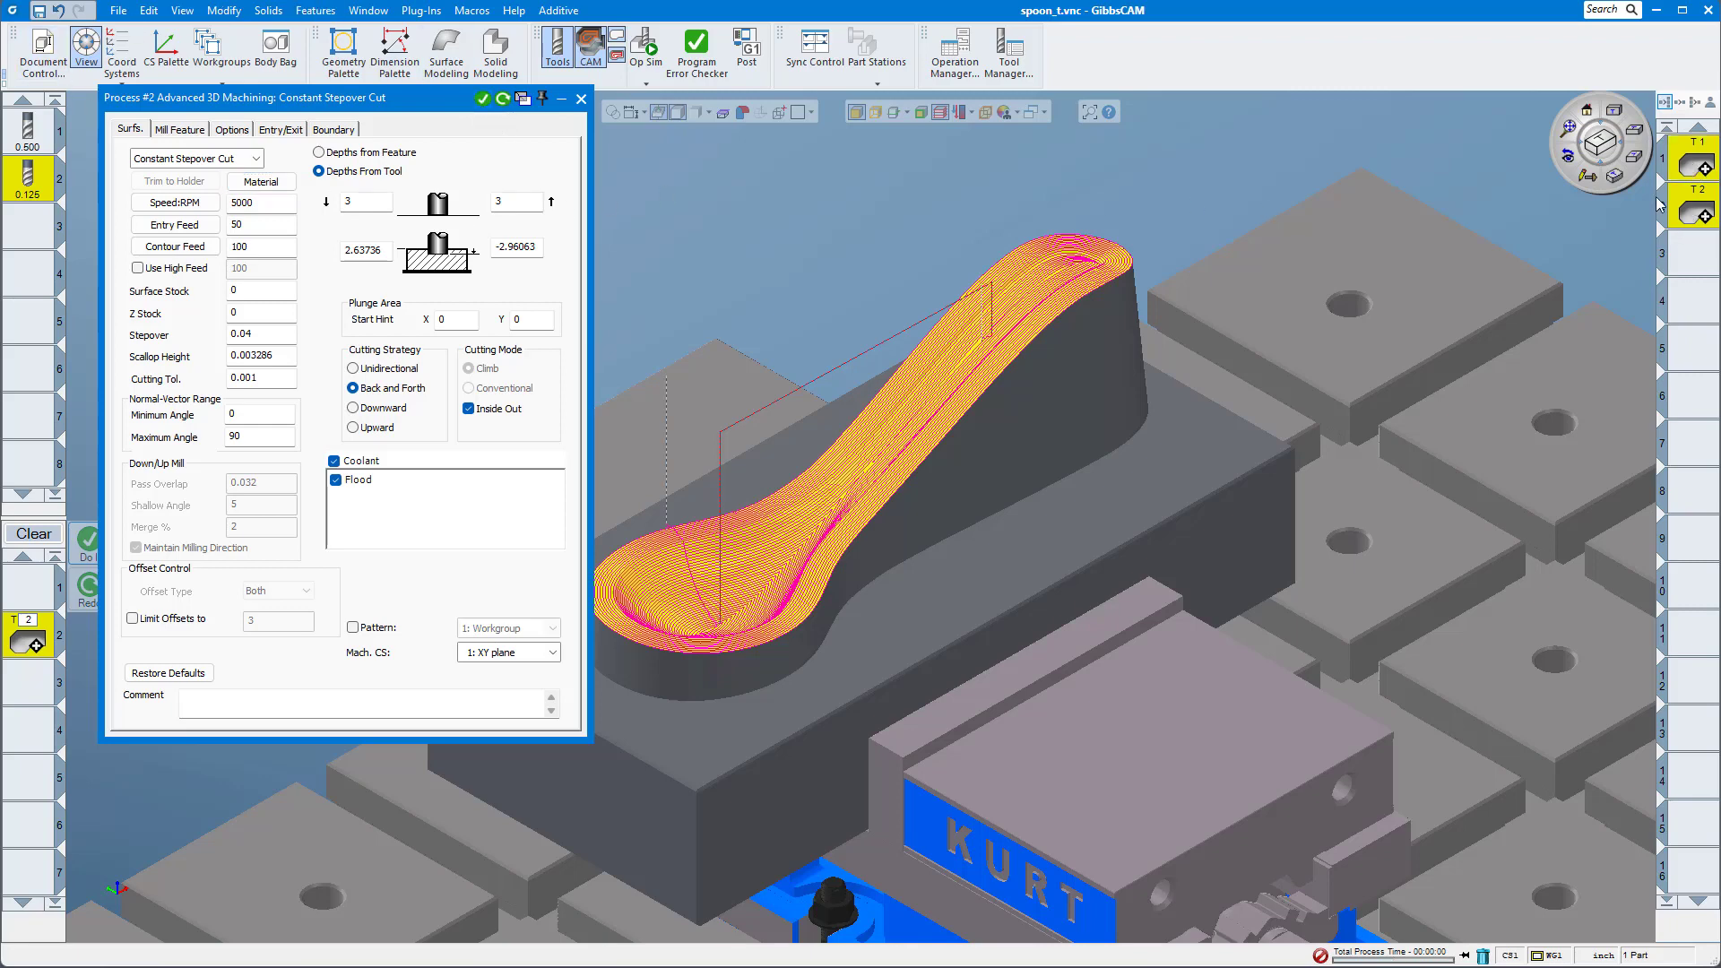
left_click(1588, 178)
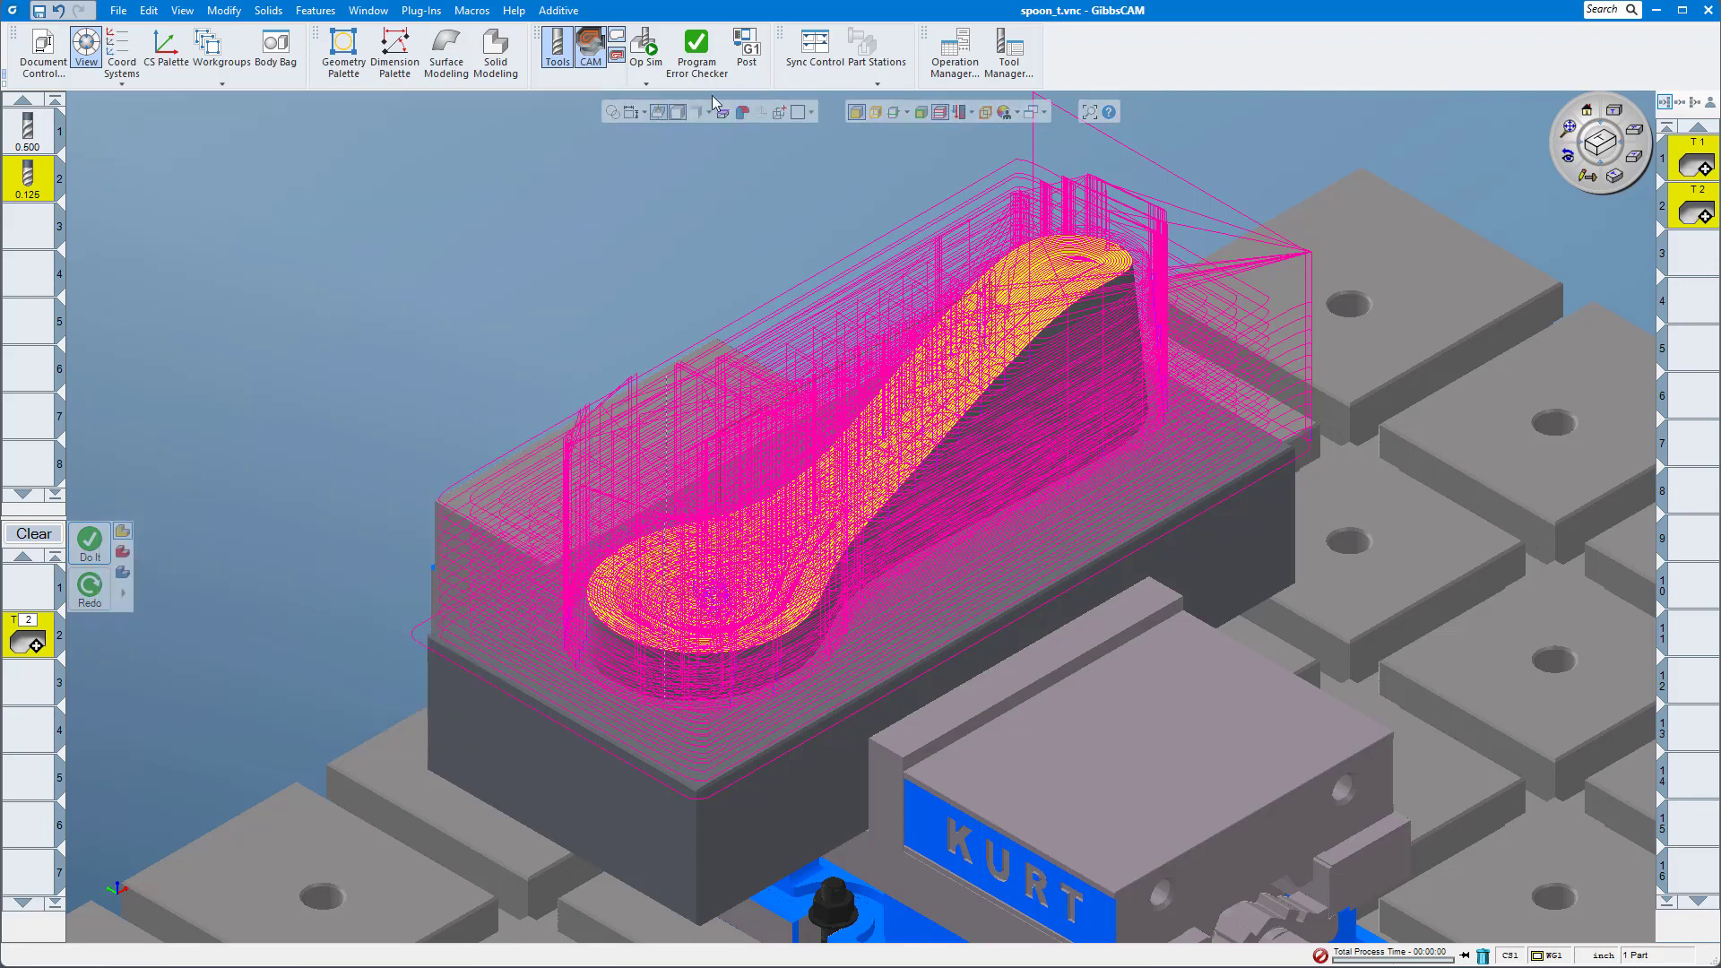
left_click(643, 50)
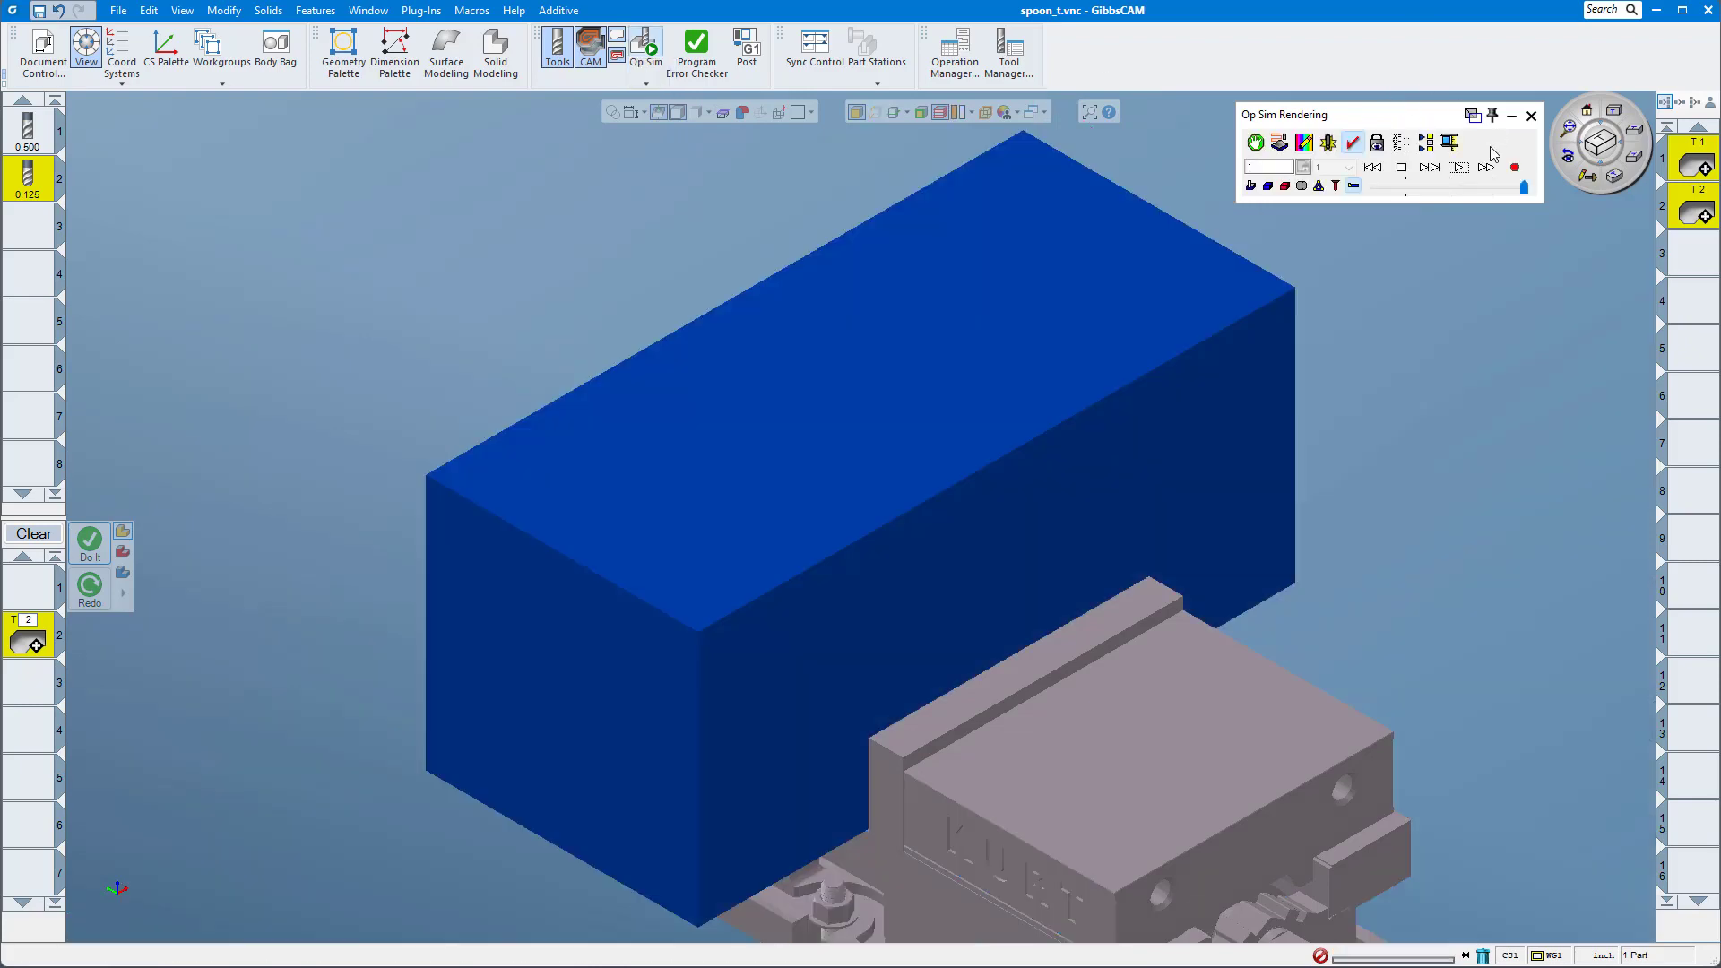
left_click(1486, 167)
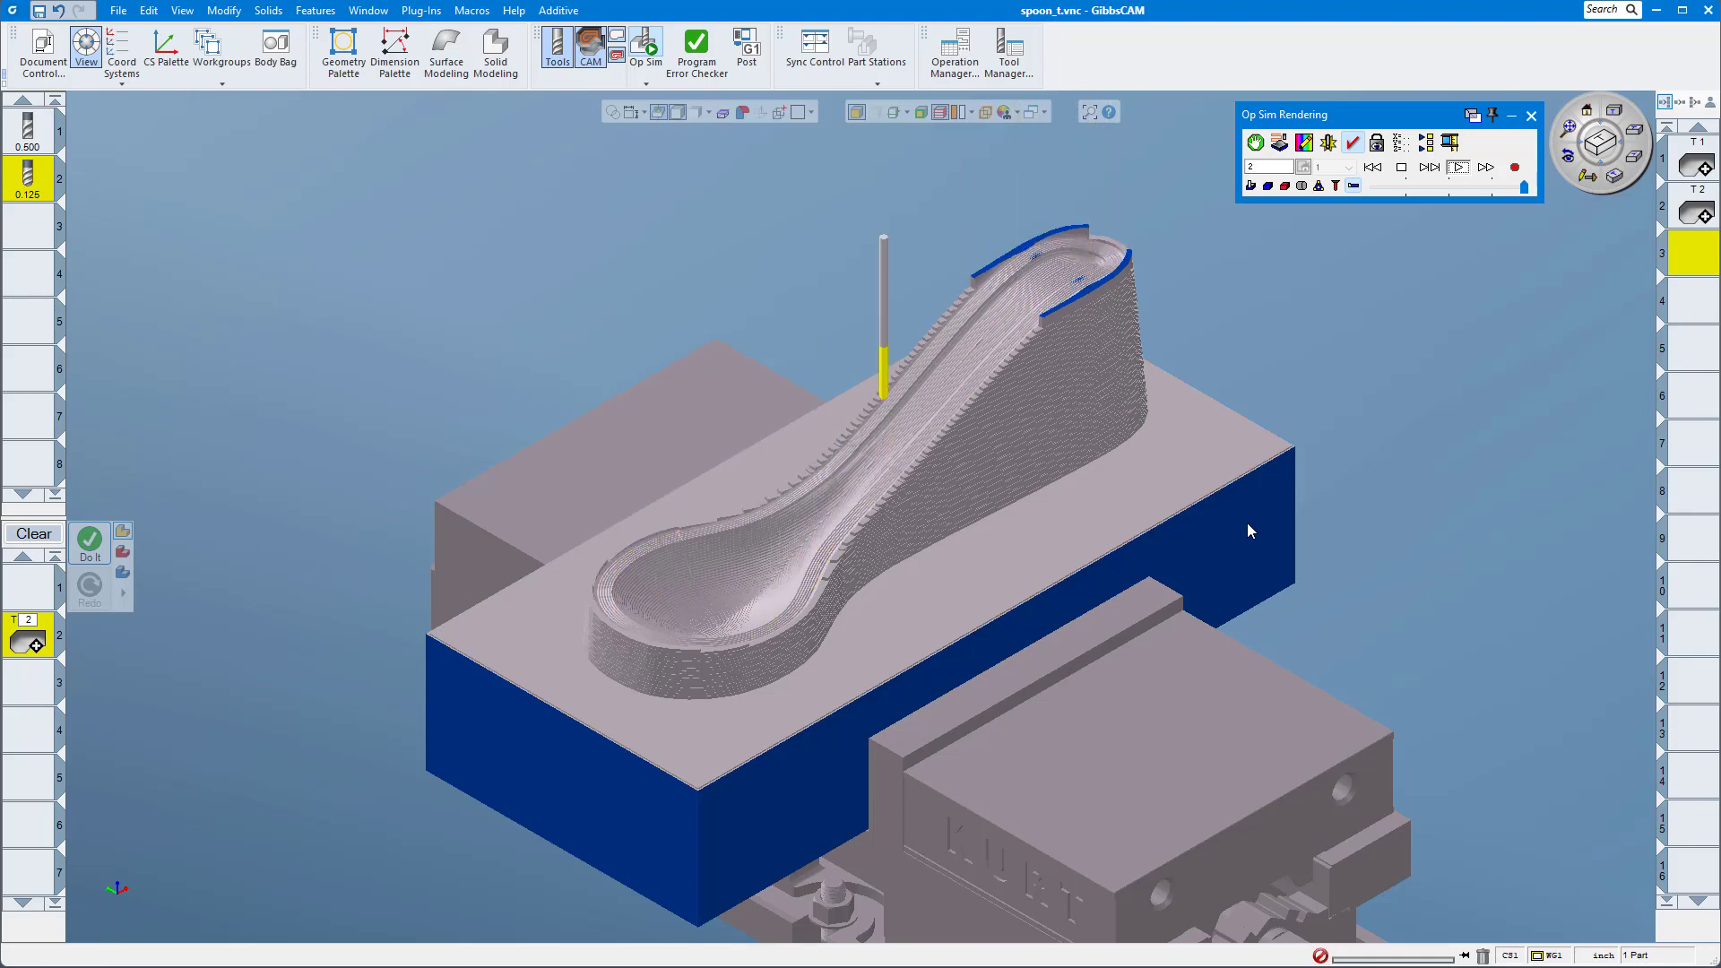
left_click(1531, 116)
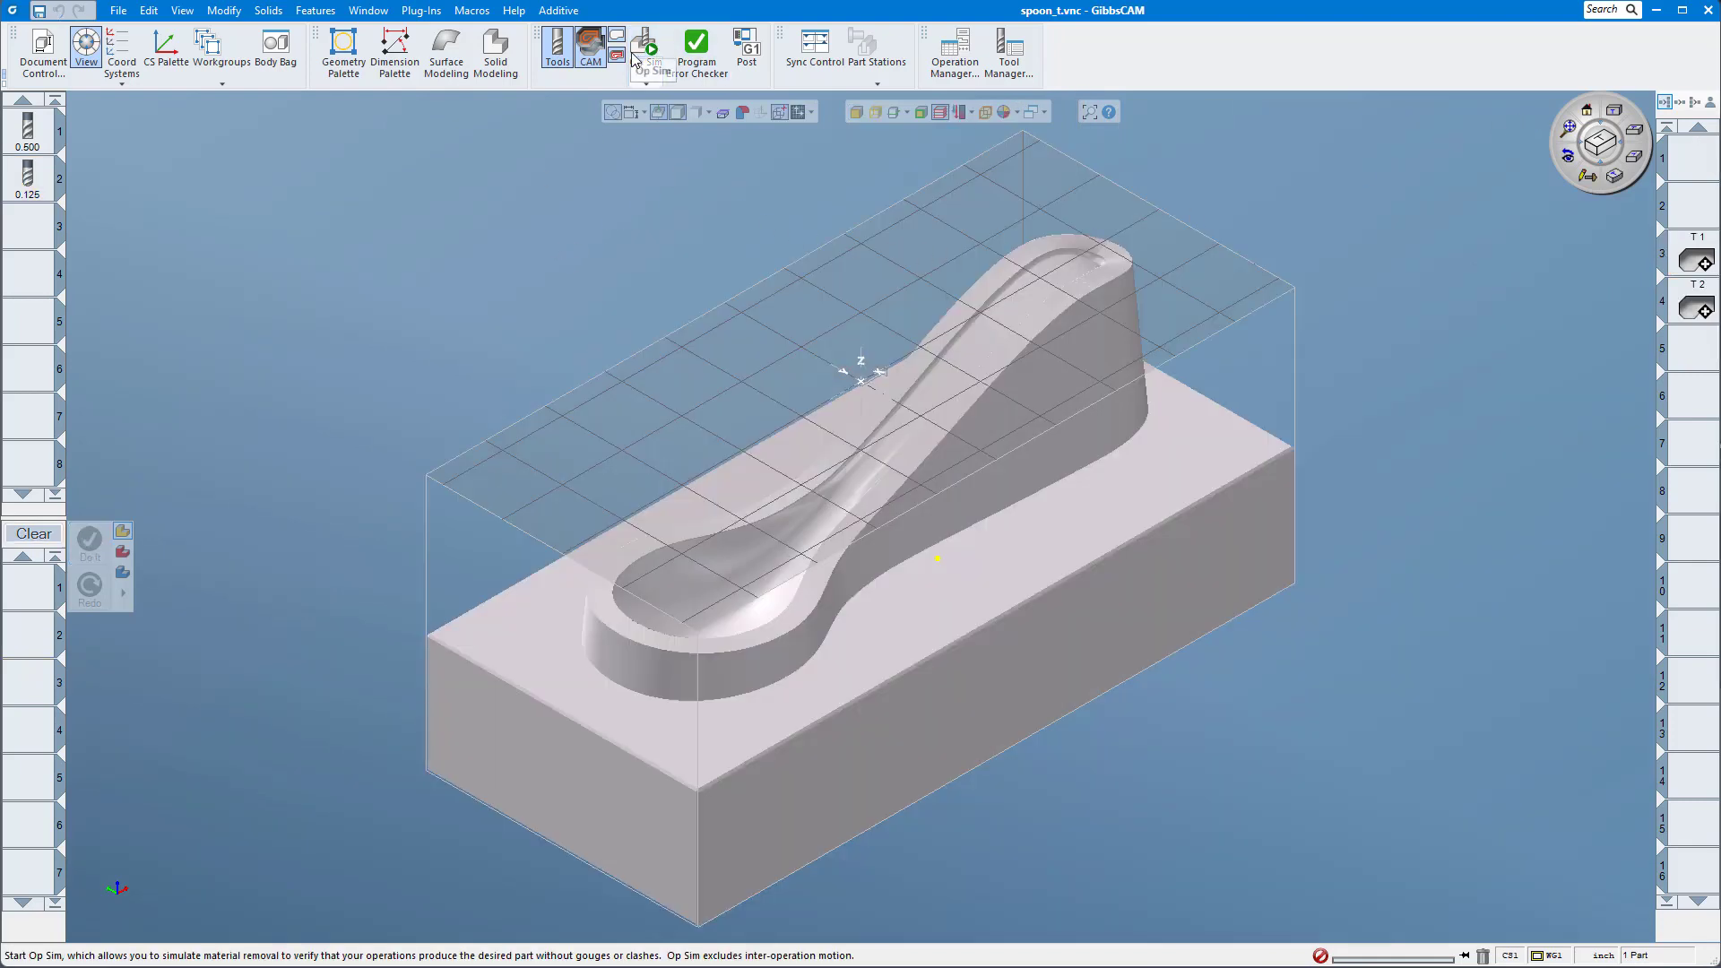
Start Machine Sim for the spoon operations to show the complete milling machine.
left_click(647, 85)
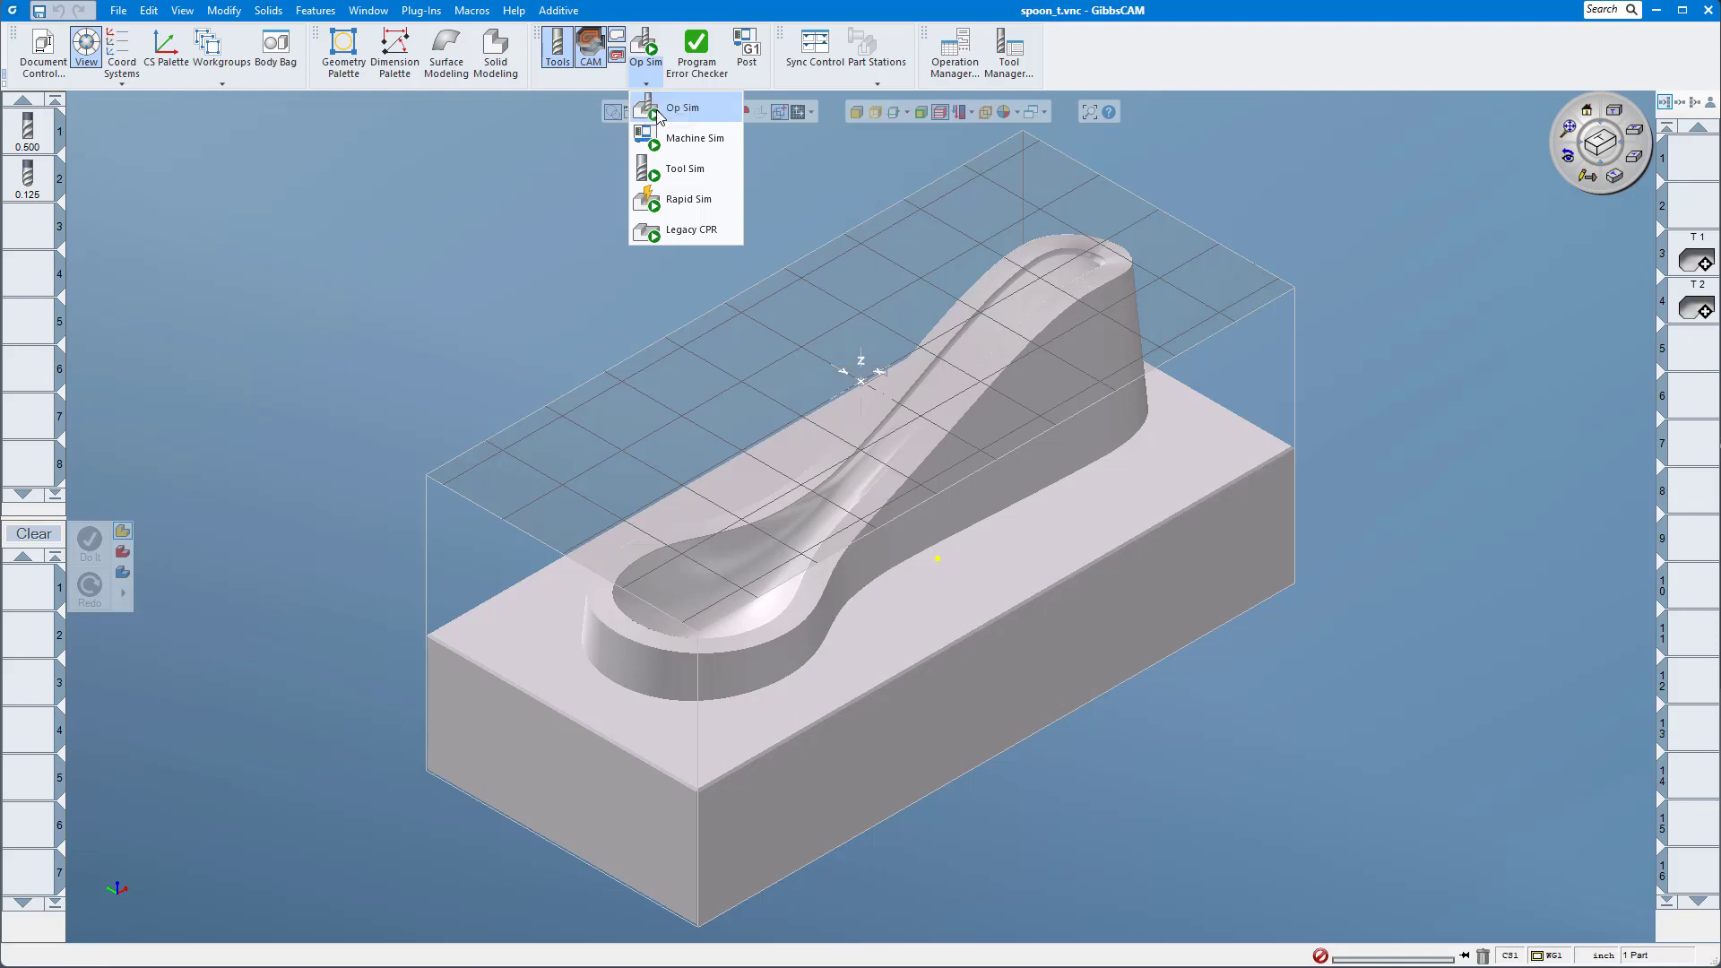
left_click(679, 139)
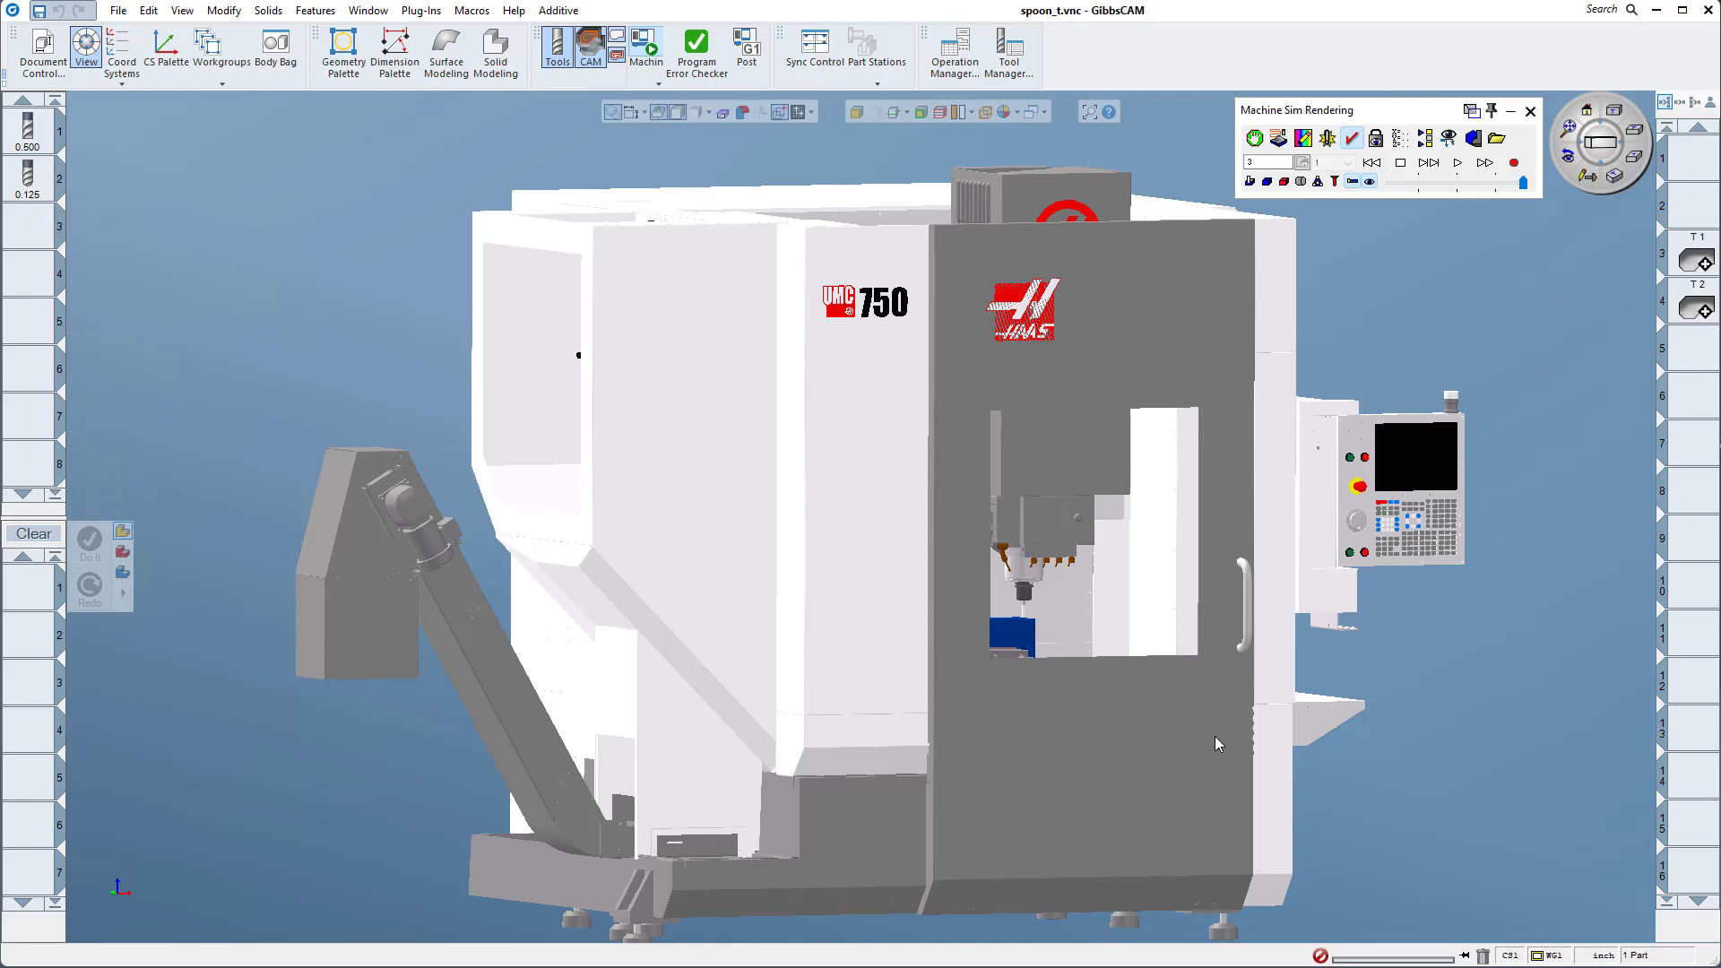
left_click(1531, 799)
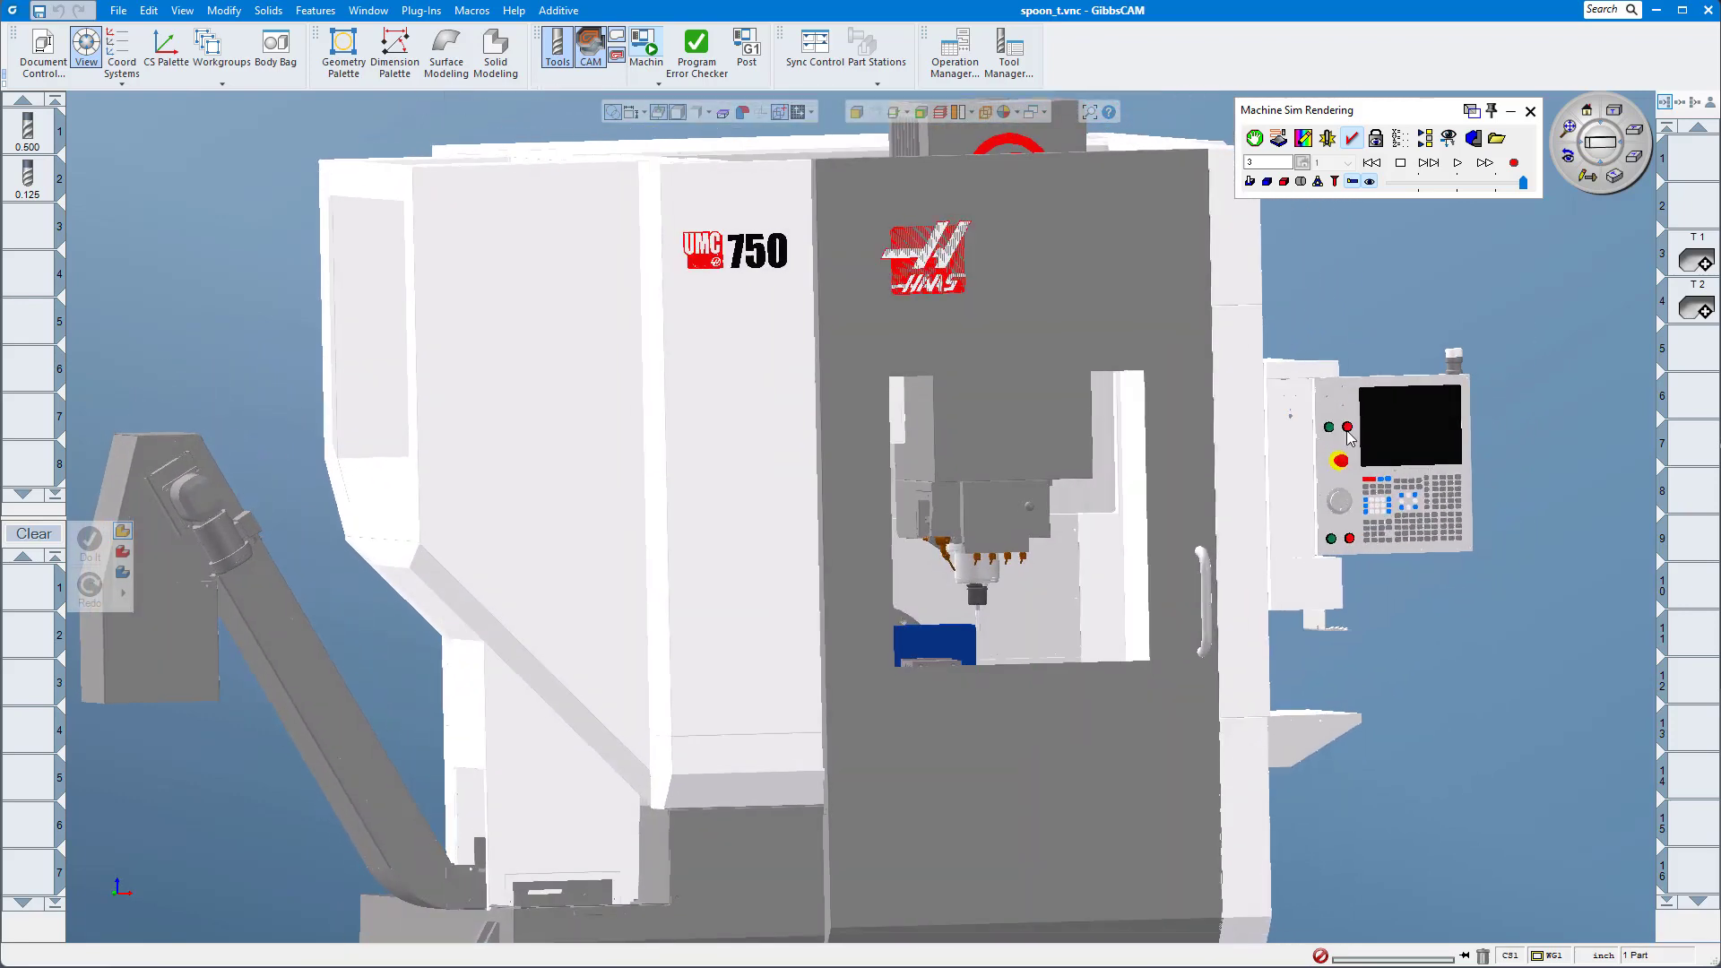
Hide the Door, Left and back sheet metal, and sheet metal by control components in the Machine Component Manager.
left_click(1449, 139)
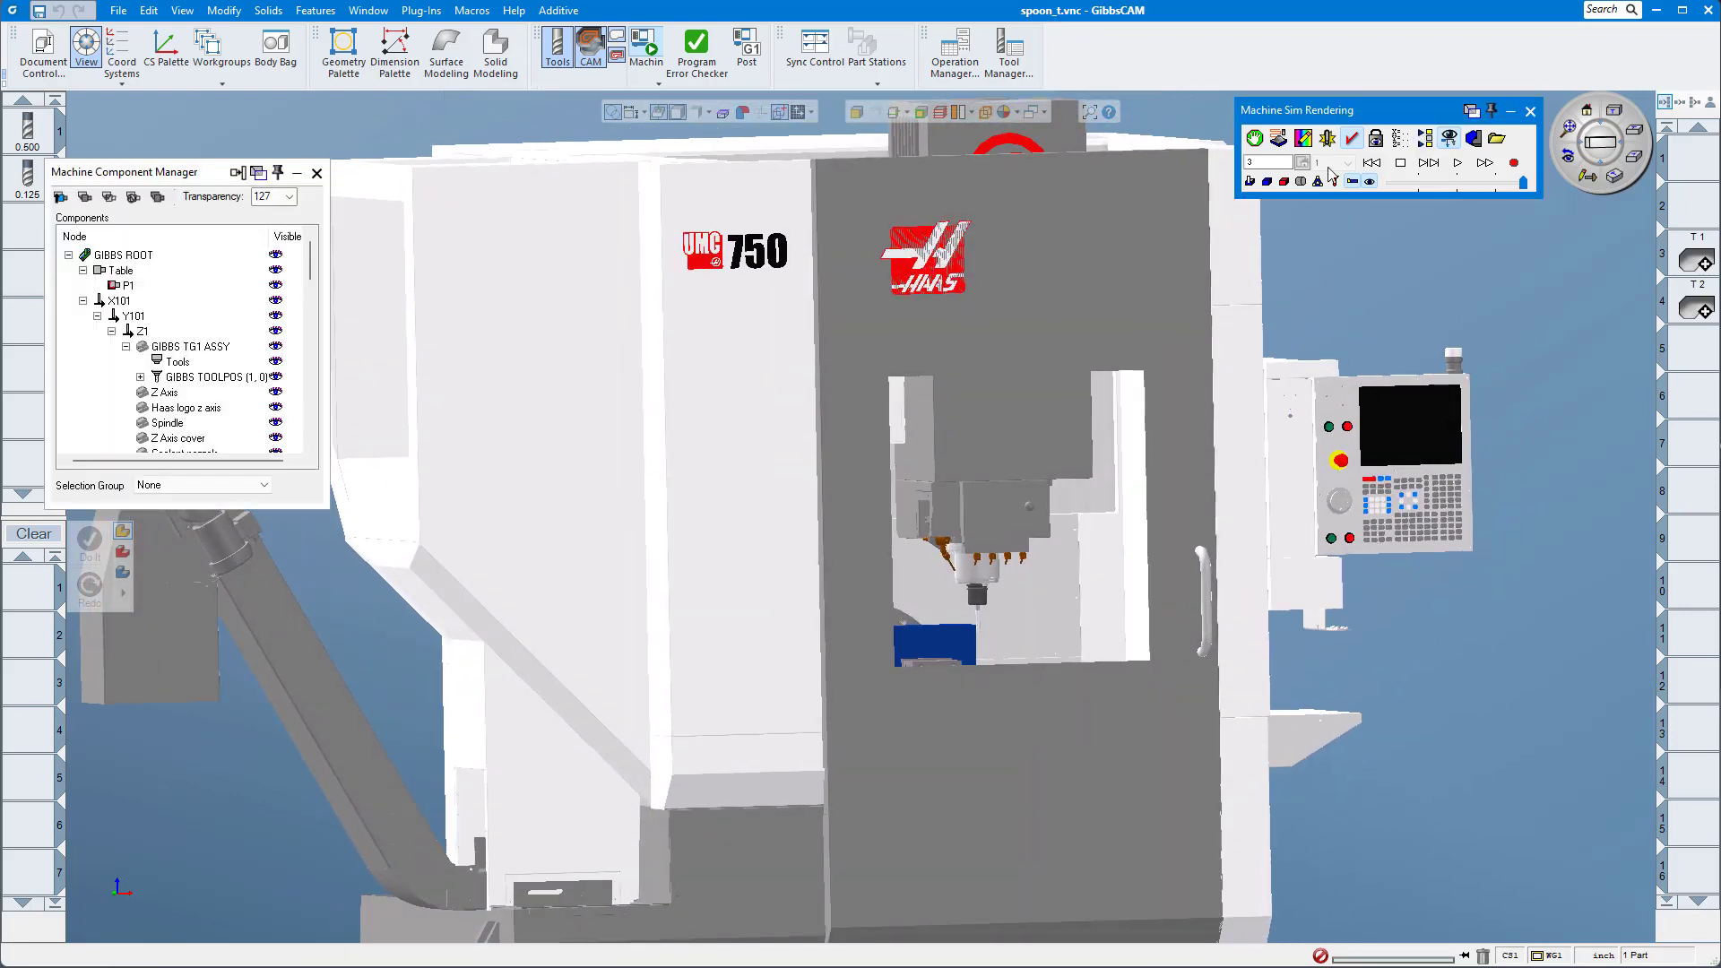
left_click(1130, 278)
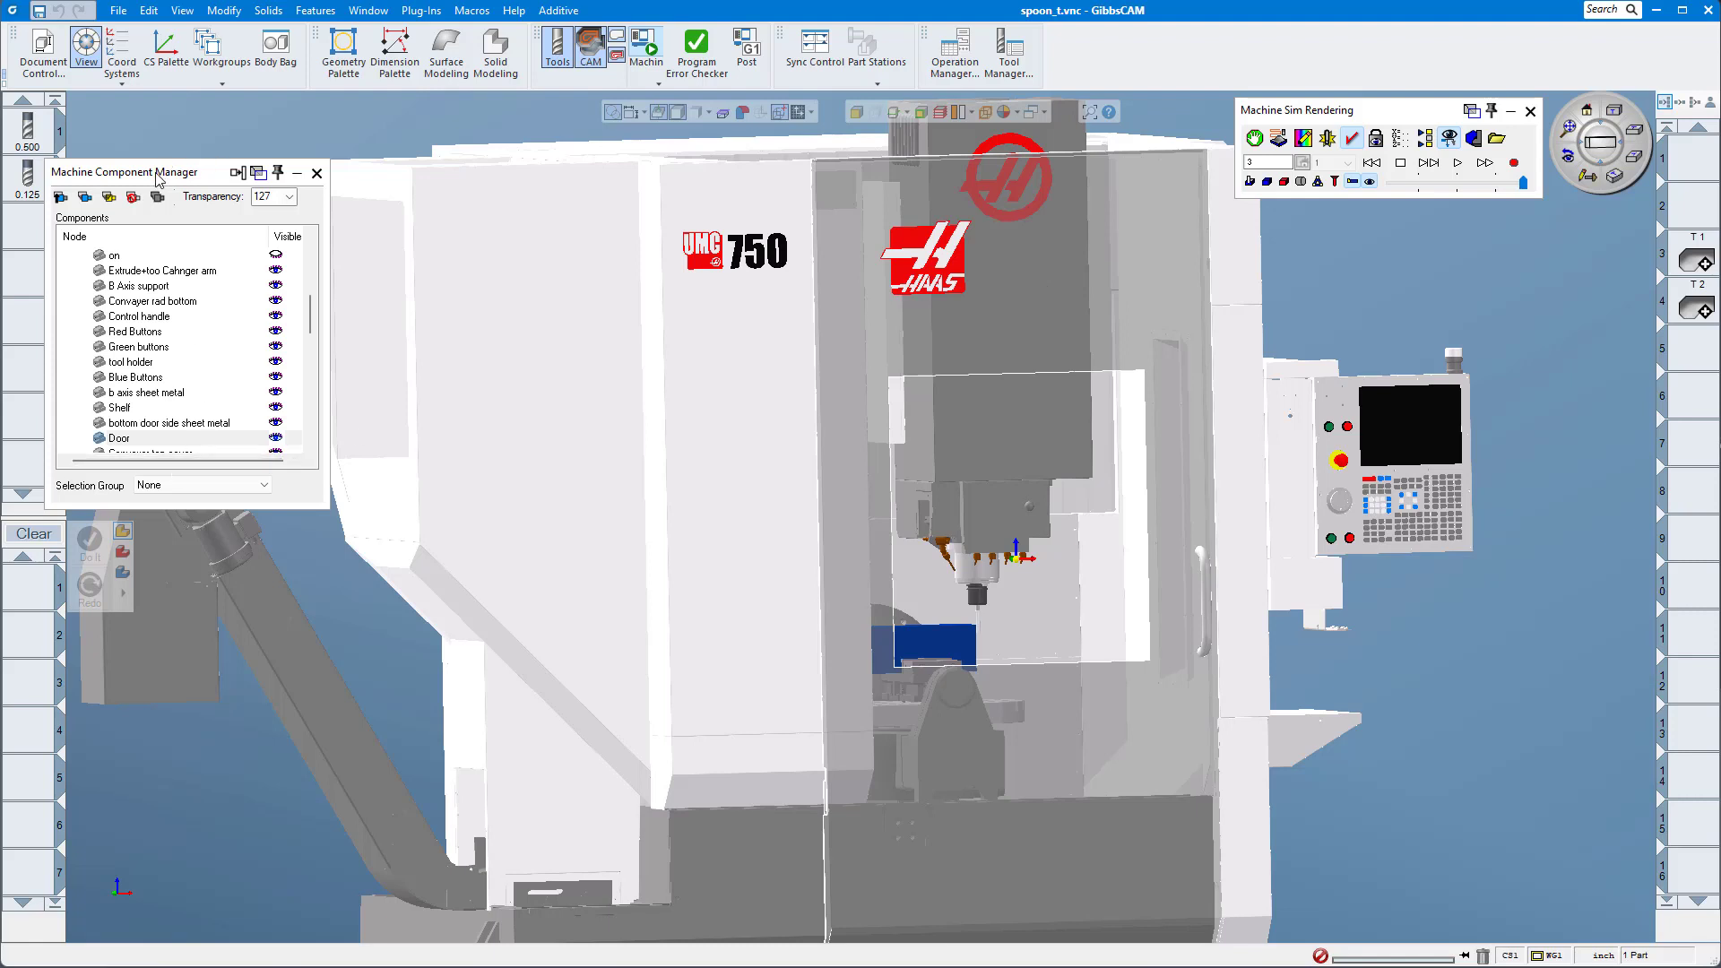
left_click_drag(157, 179, 554, 228)
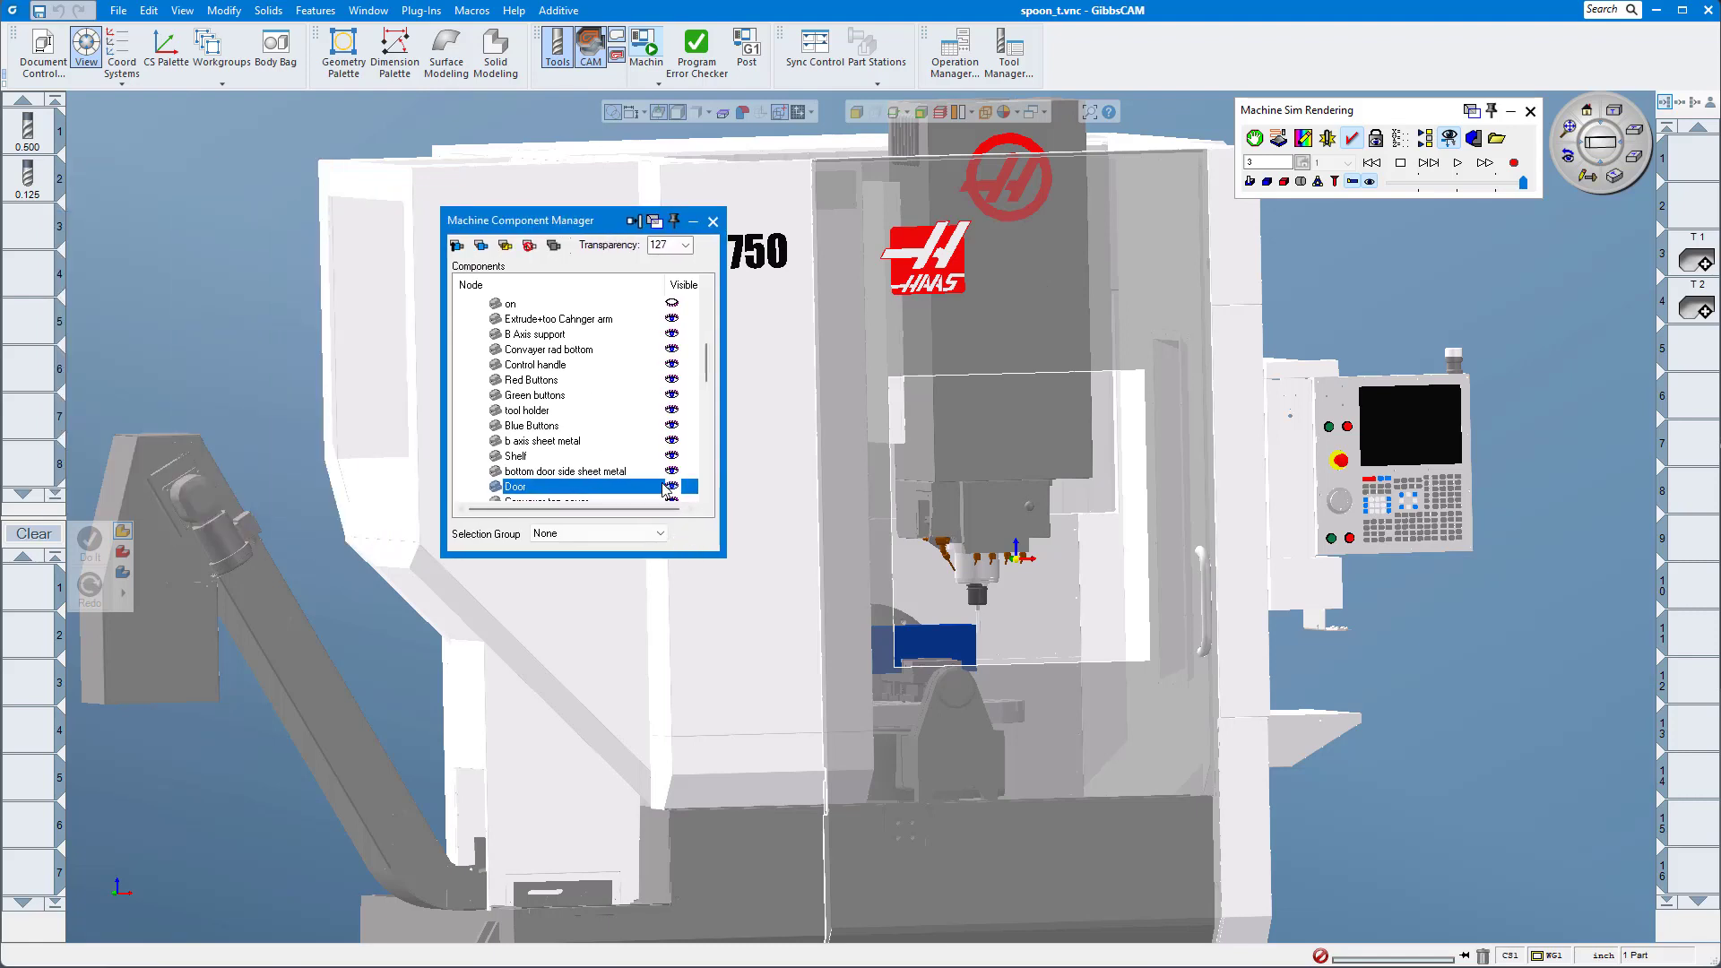
left_click(672, 487)
scroll(1042, 685, "up", 3)
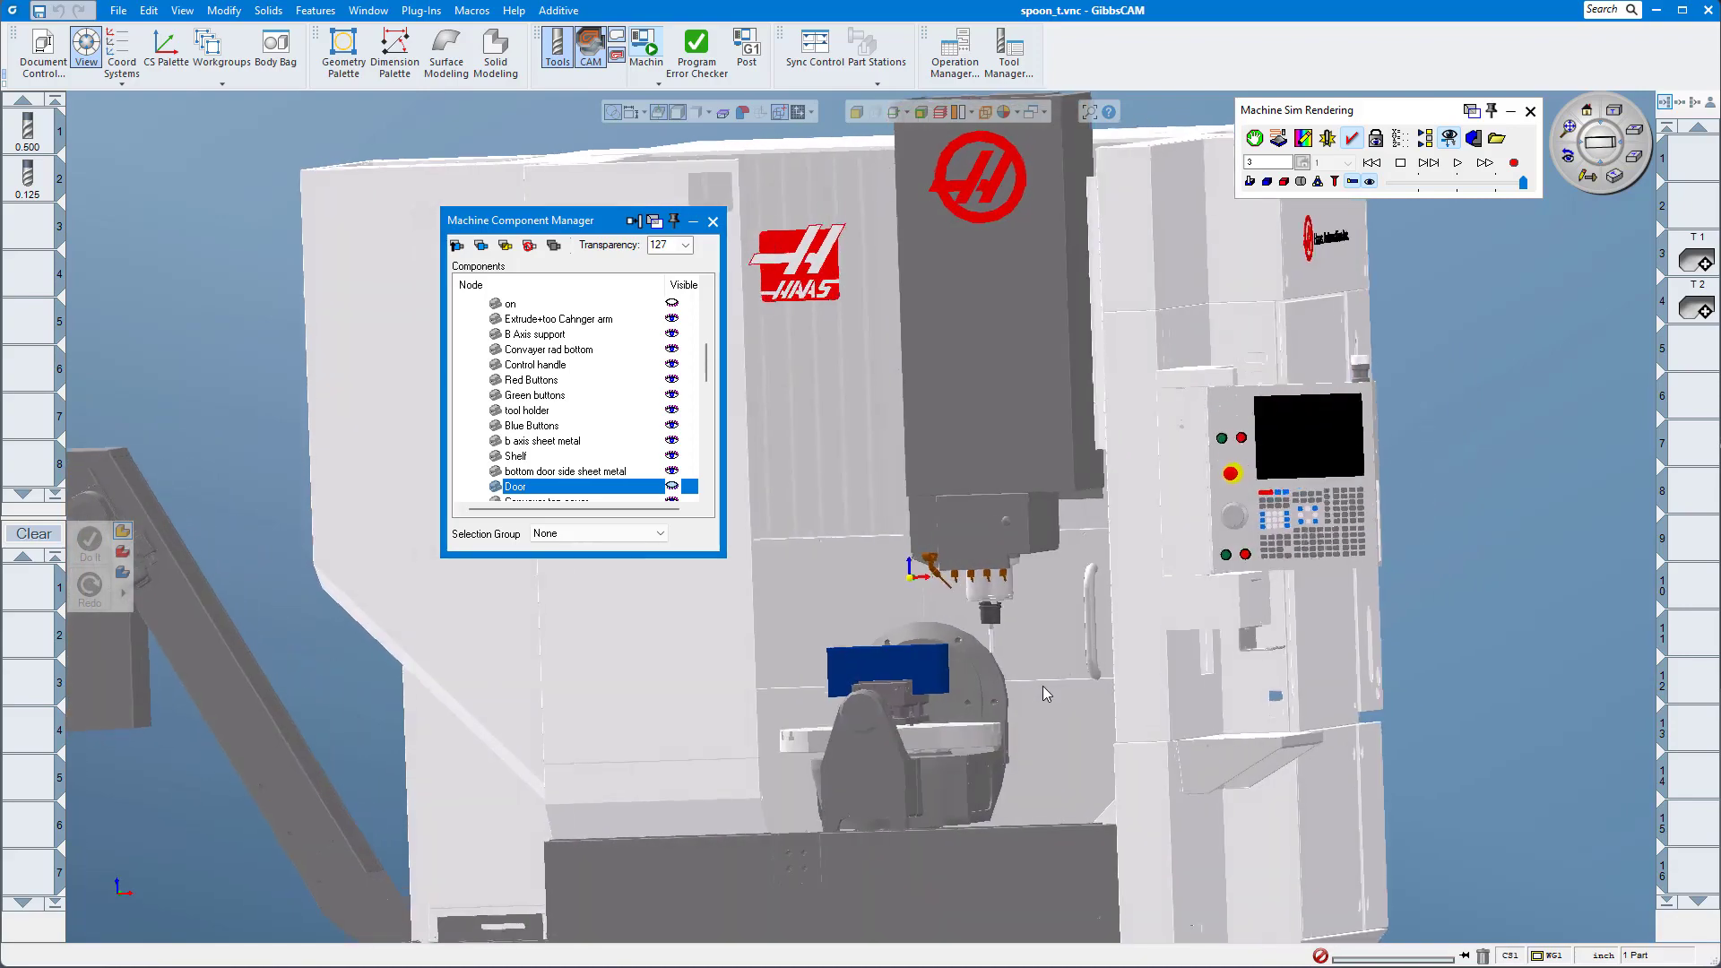
left_click(1042, 686)
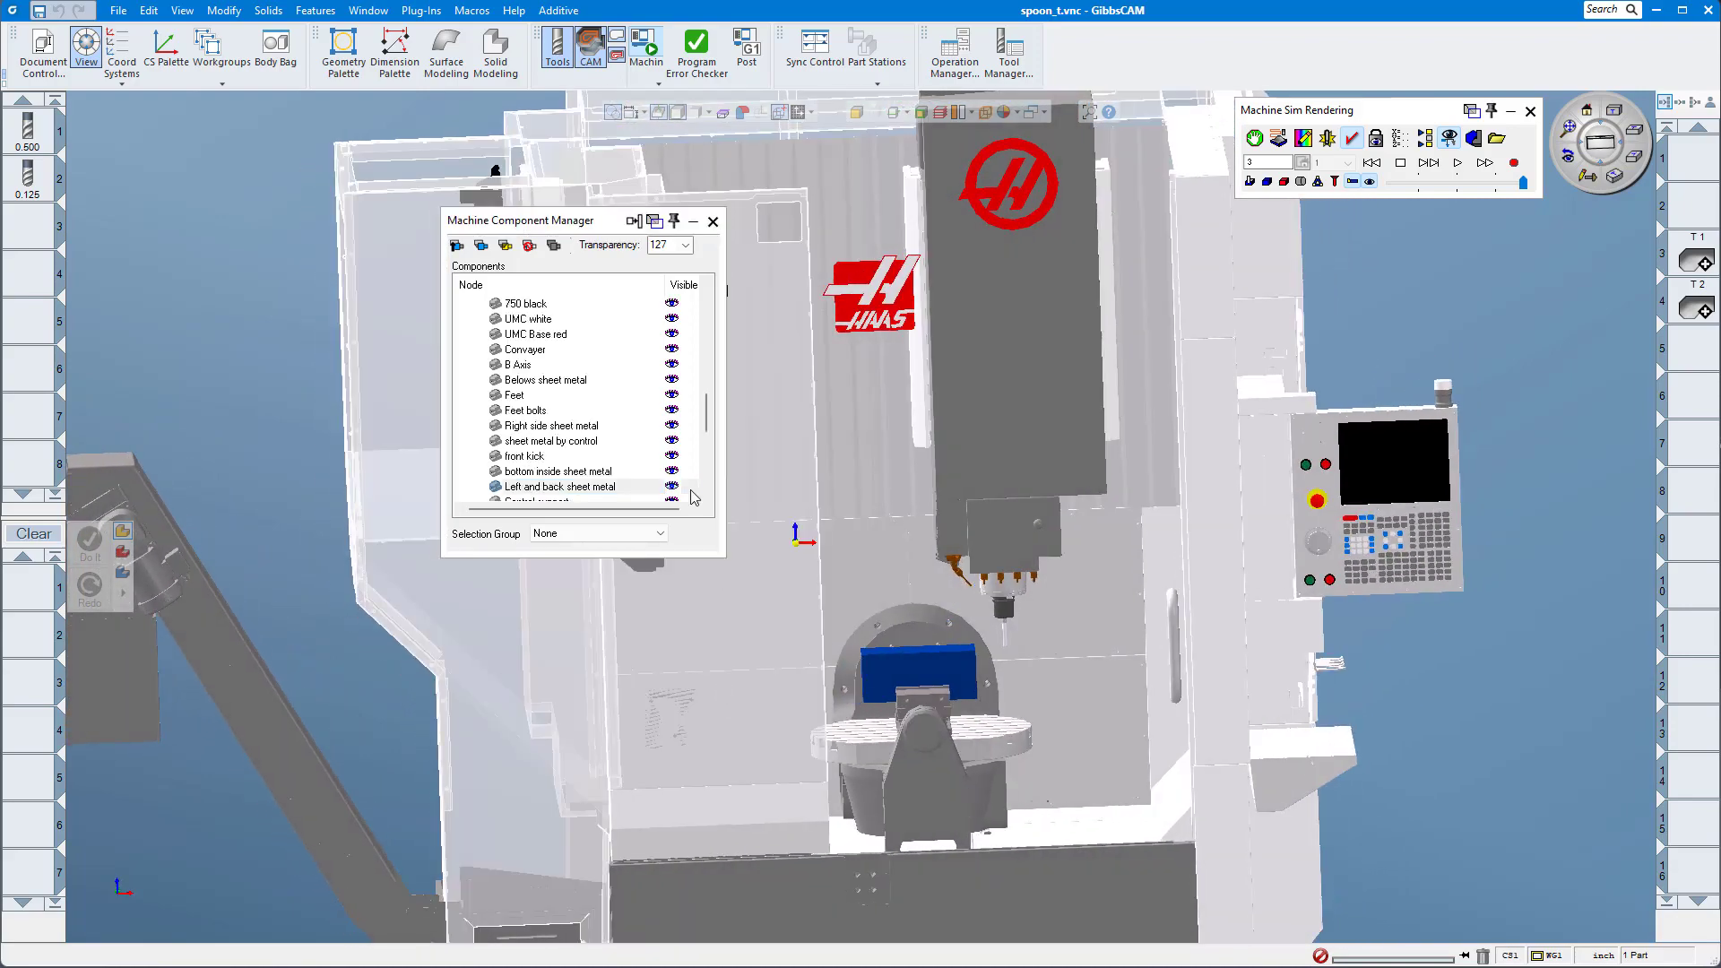
left_click(672, 487)
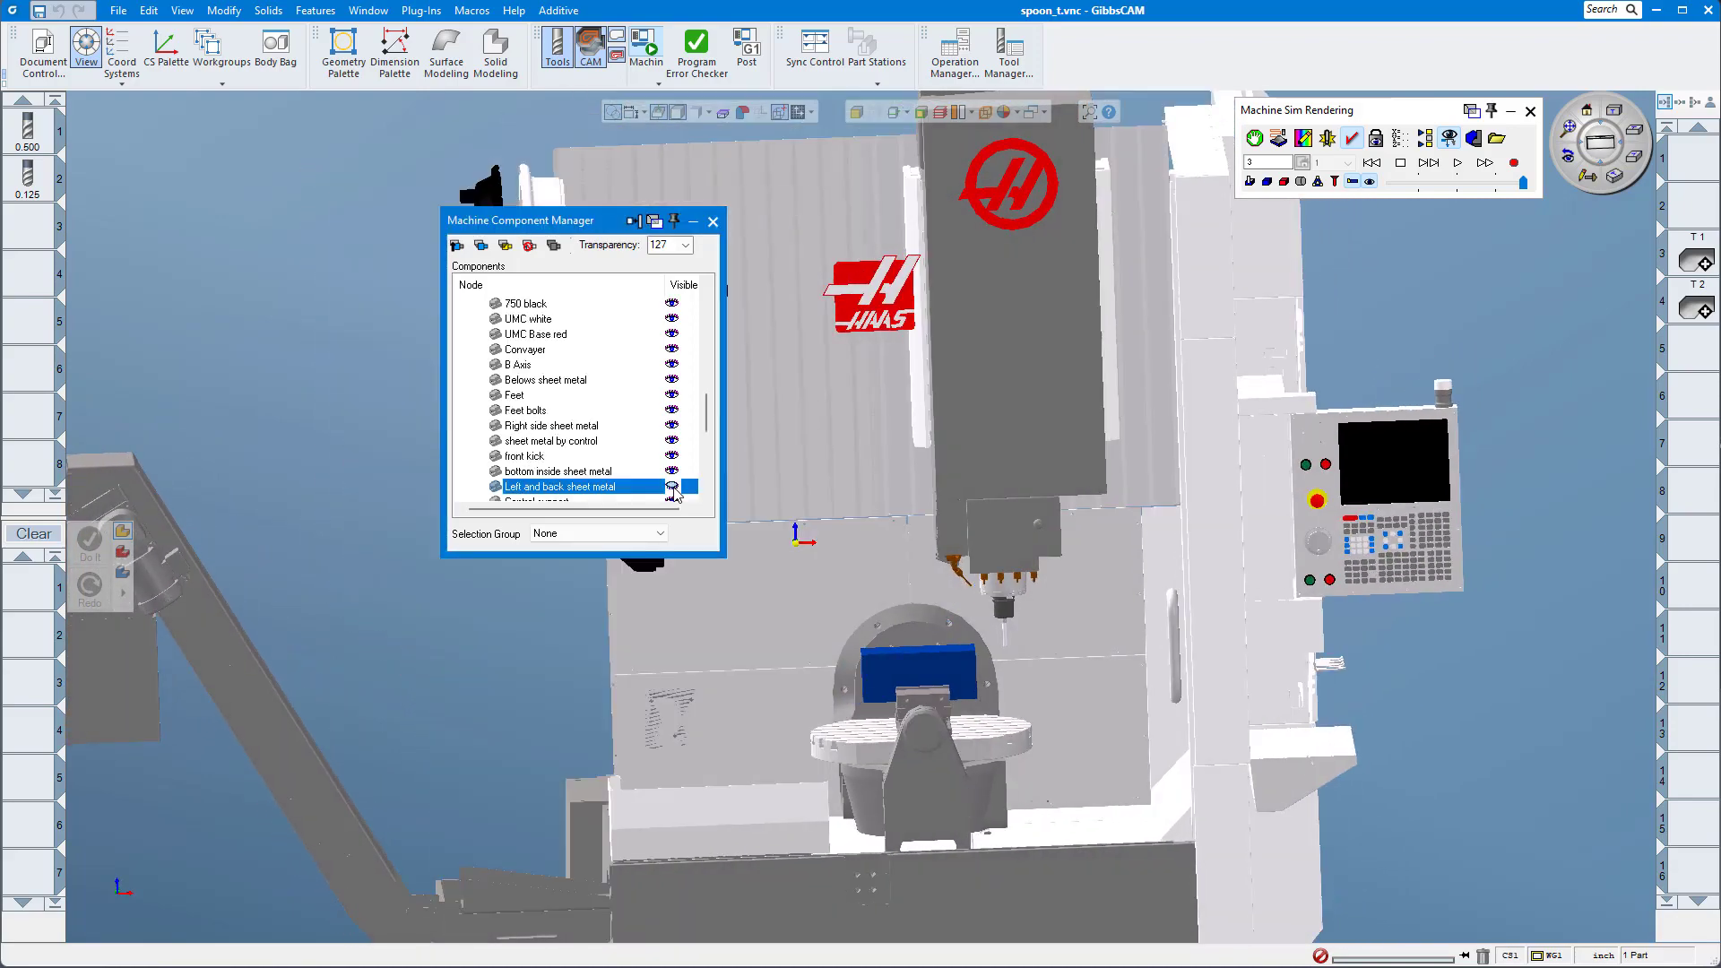
left_click(672, 441)
Play the machine simulation, examine the spindle cutting the spoon block from several angles, and close the Machine Component Manager.
scroll(1068, 744, "up", 3)
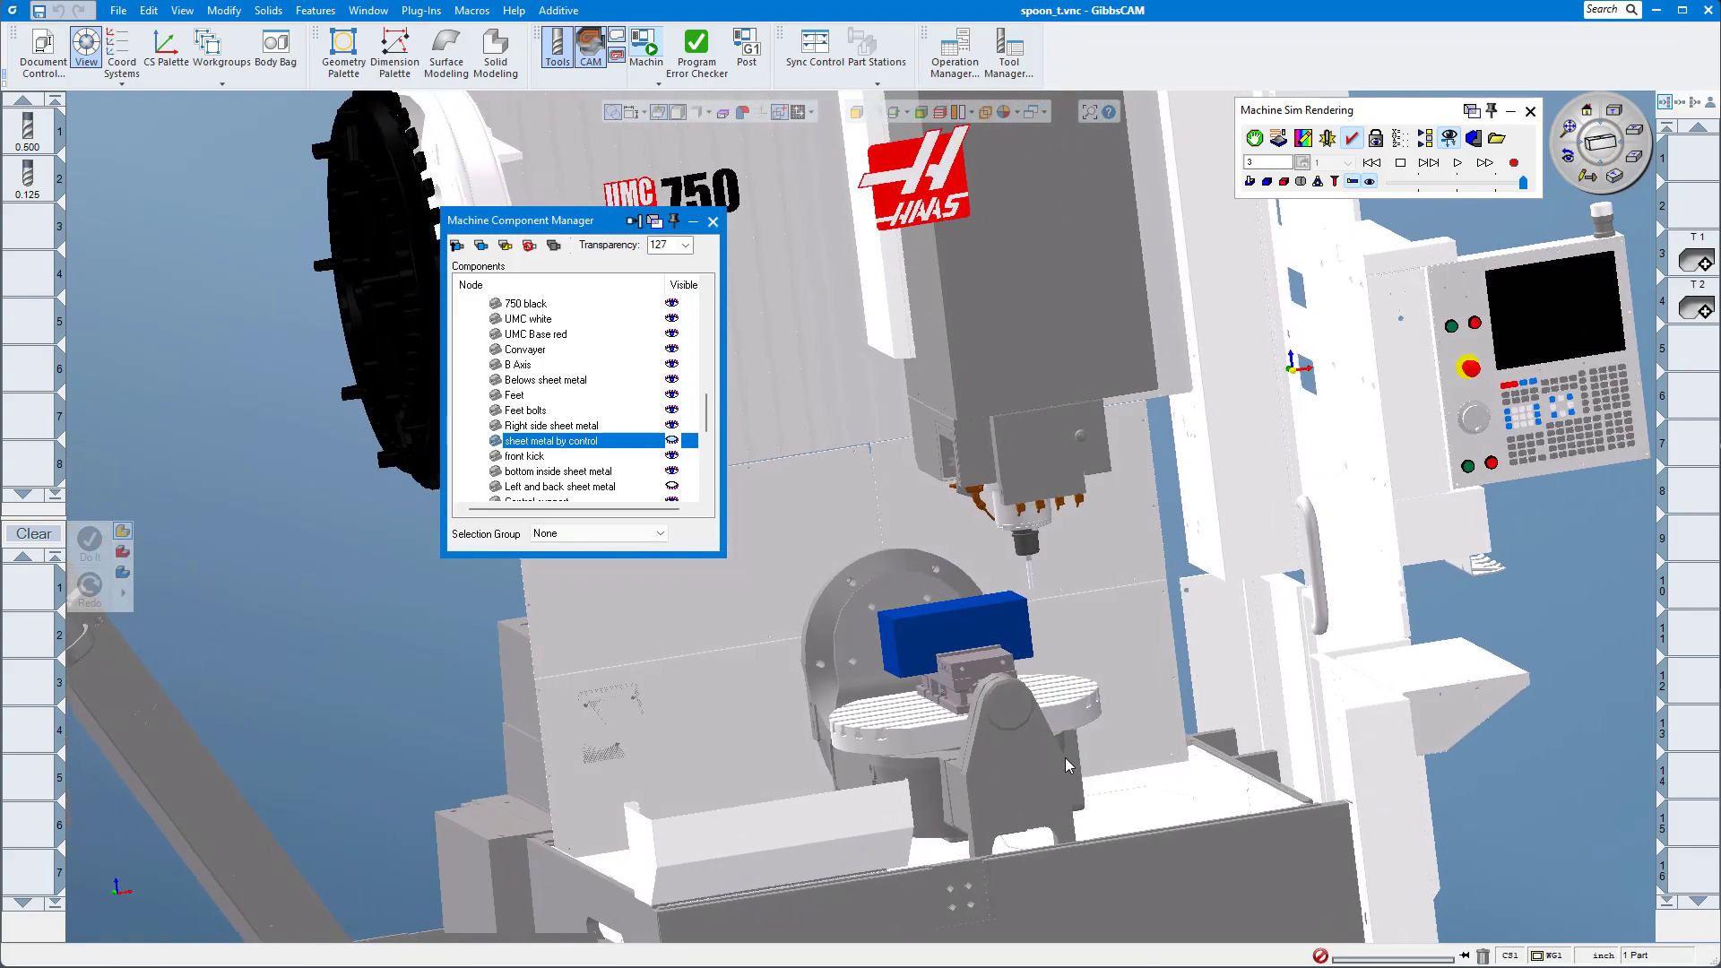
scroll(1060, 759, "up", 5)
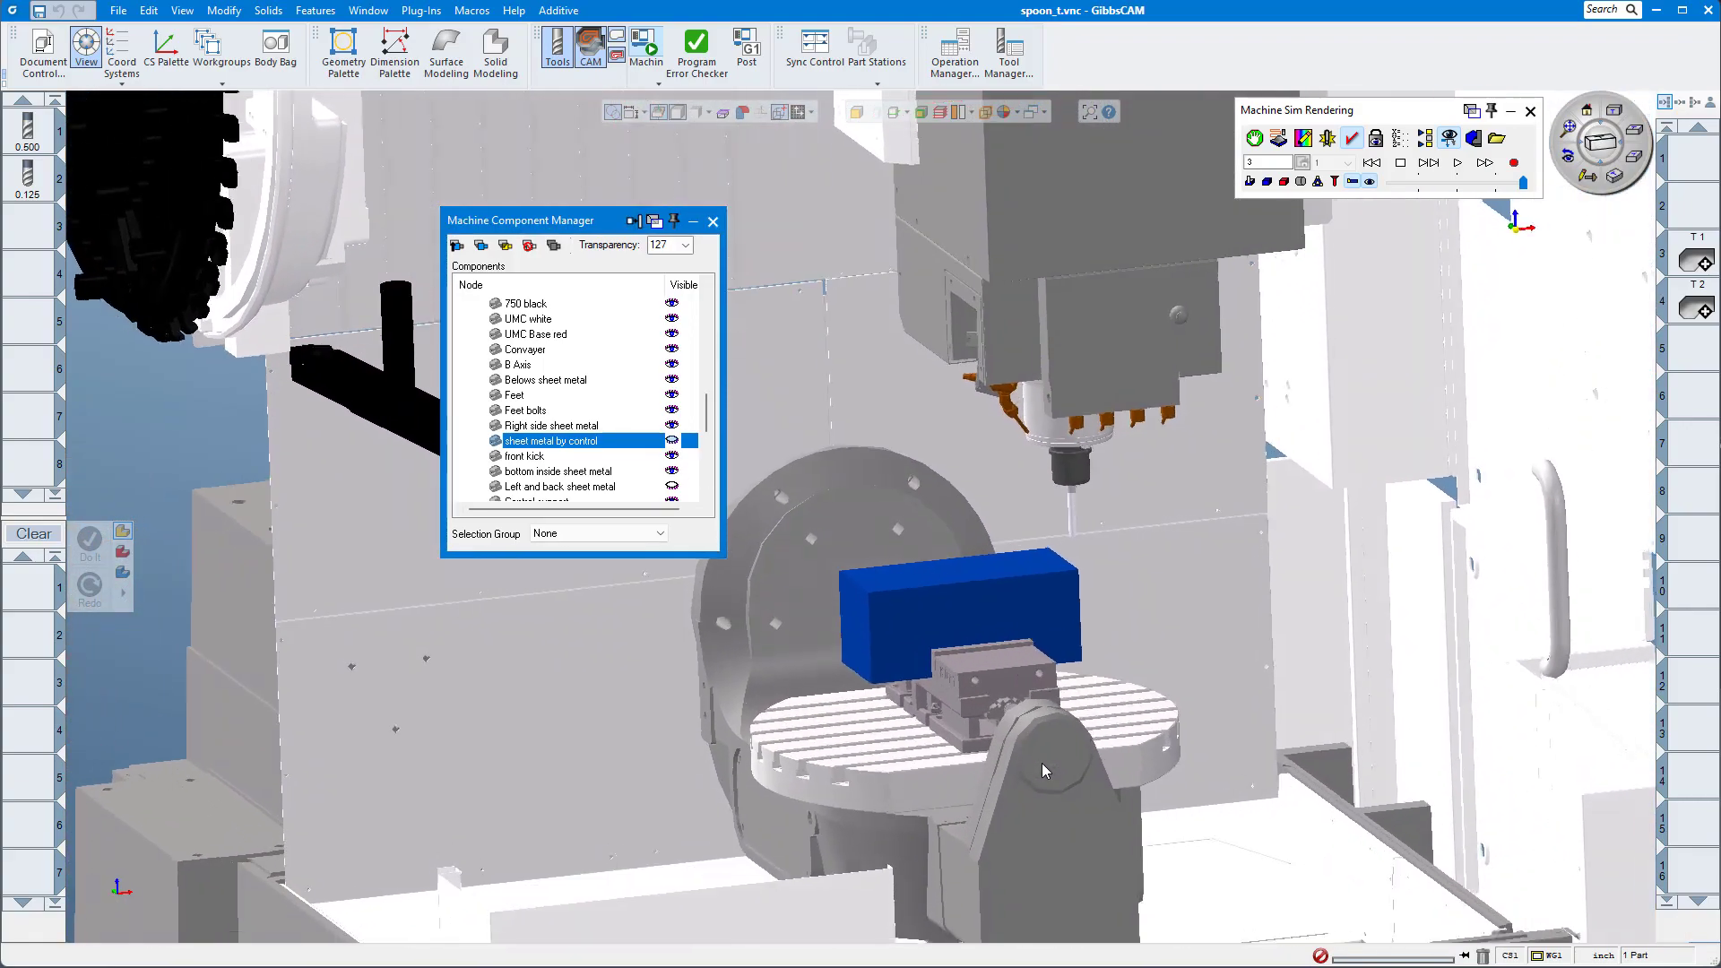
scroll(1040, 768, "up", 3)
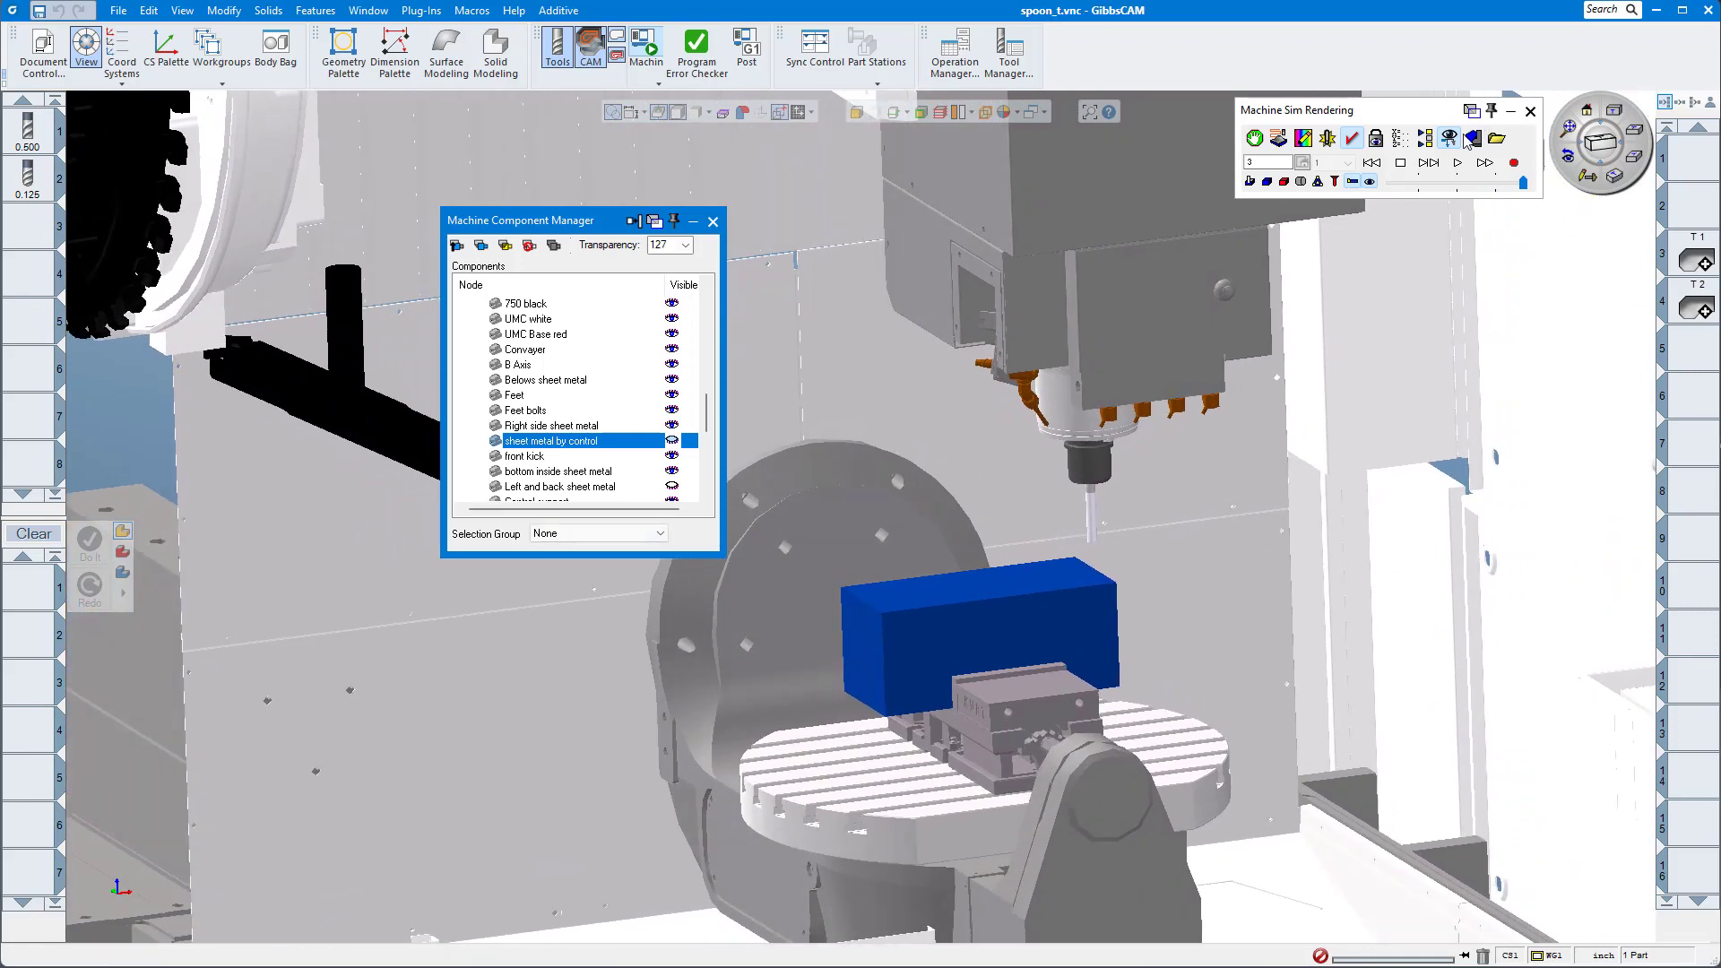
left_click(1457, 163)
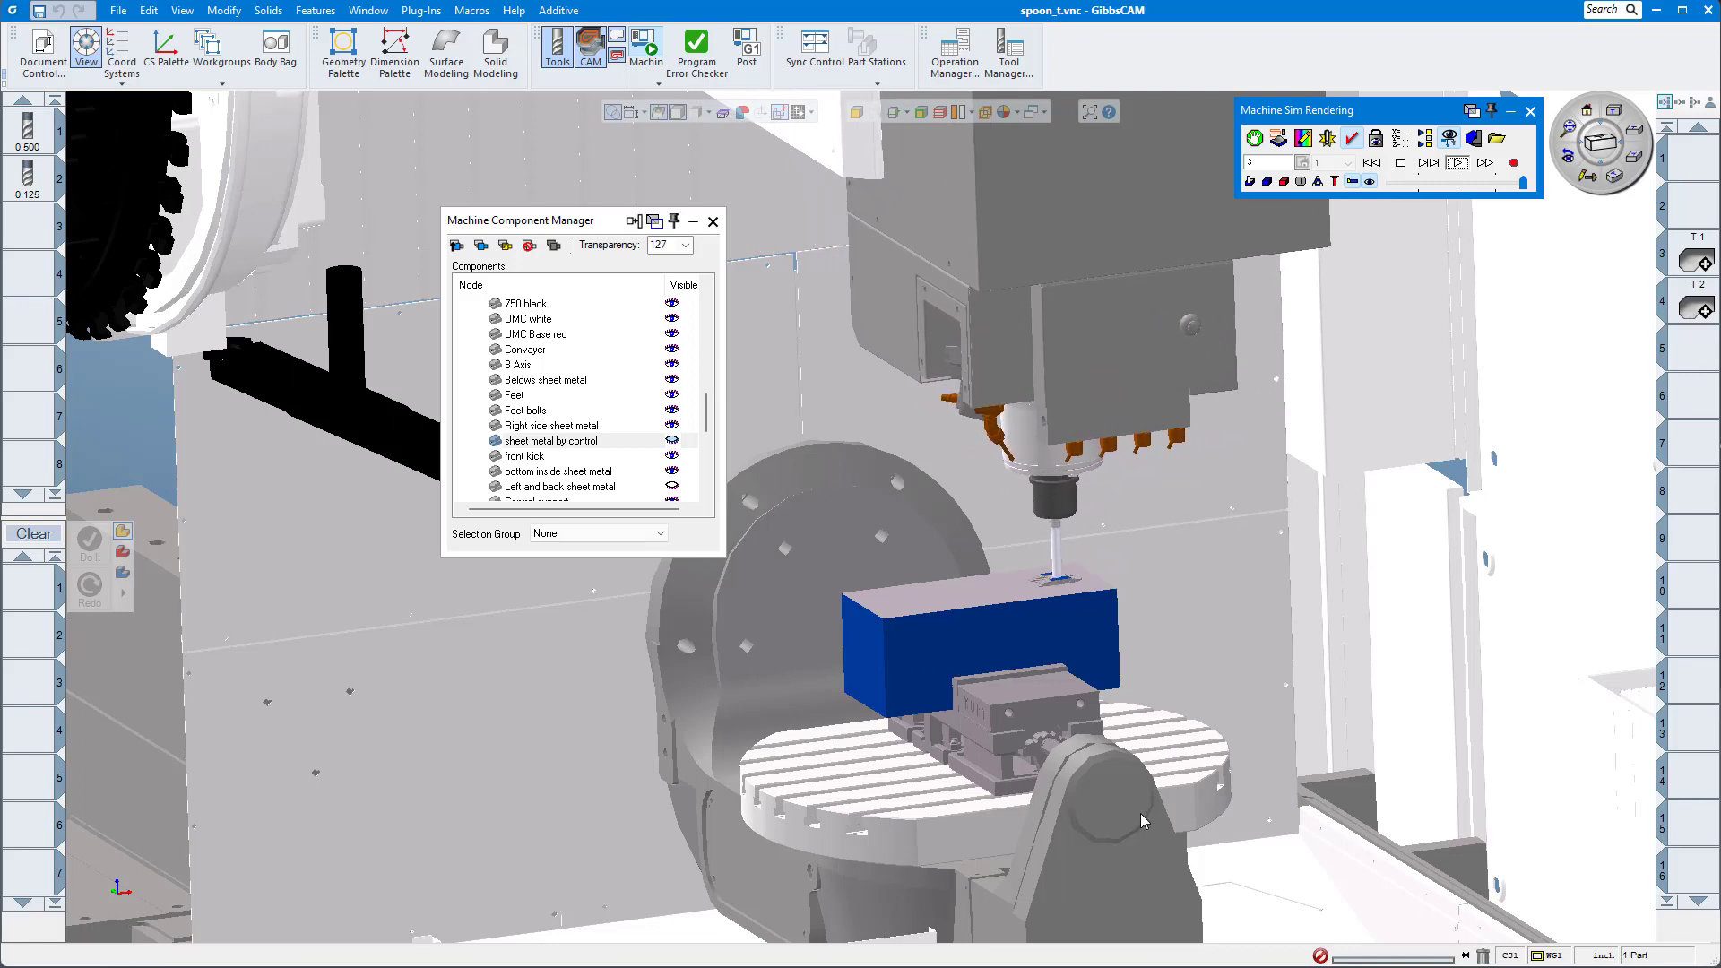
middle_click_drag(1085, 805, 984, 383)
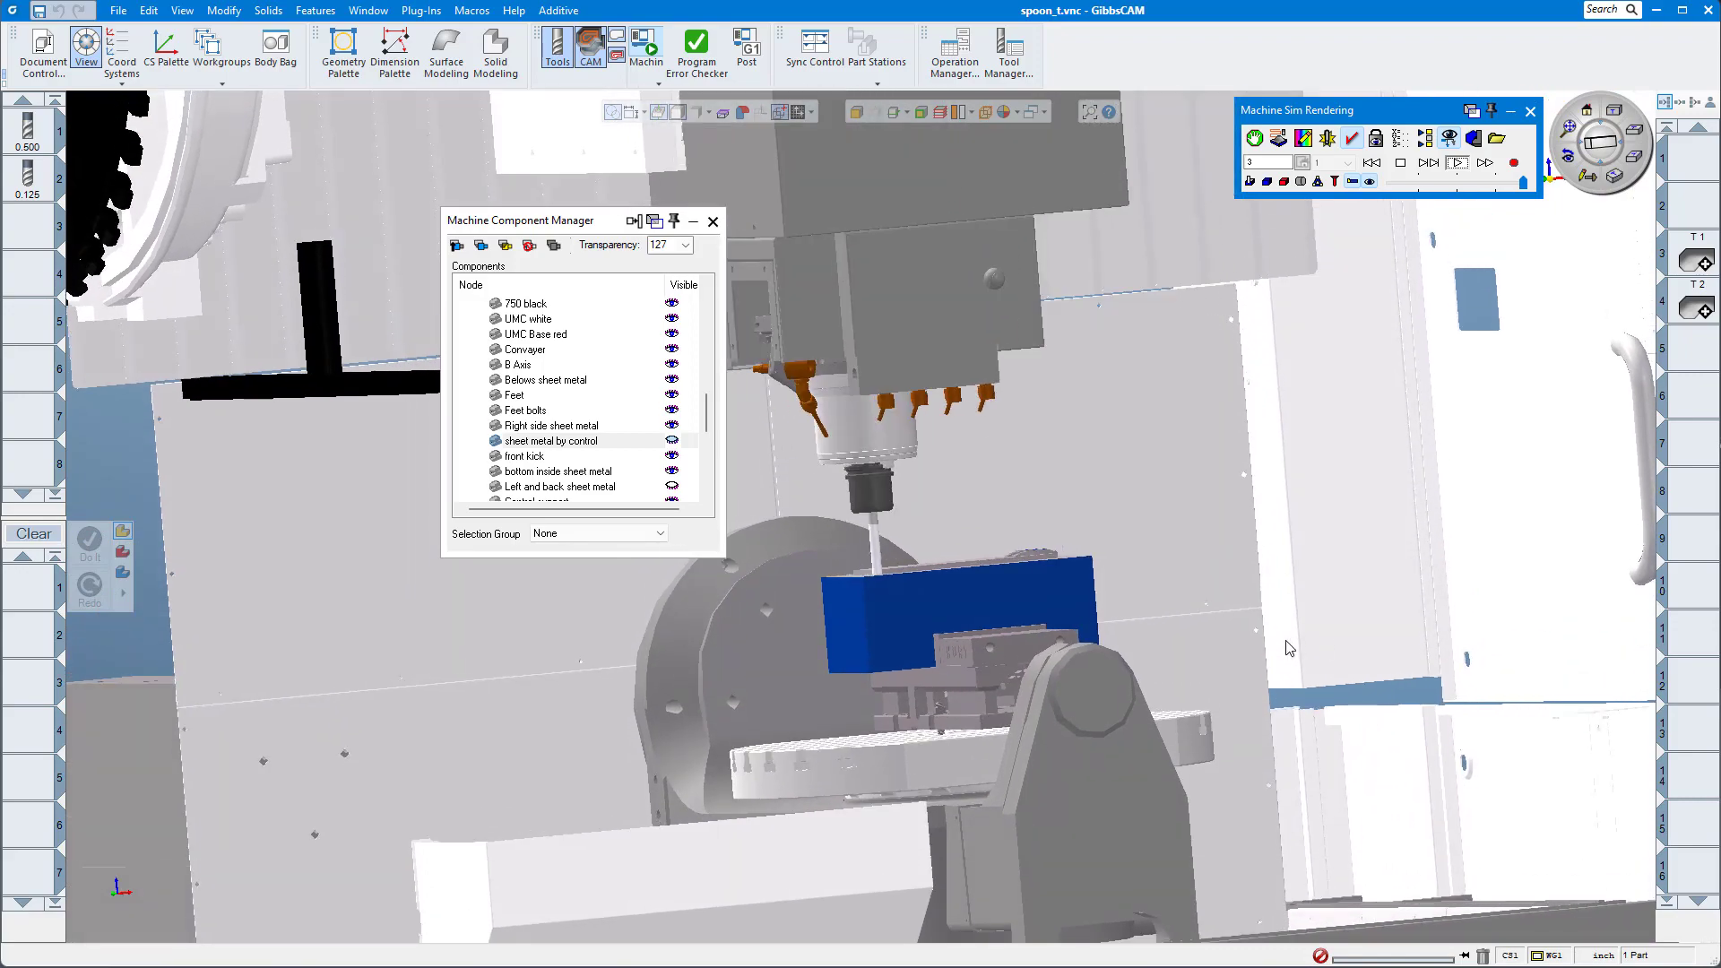
middle_click_drag(1098, 489, 1037, 547)
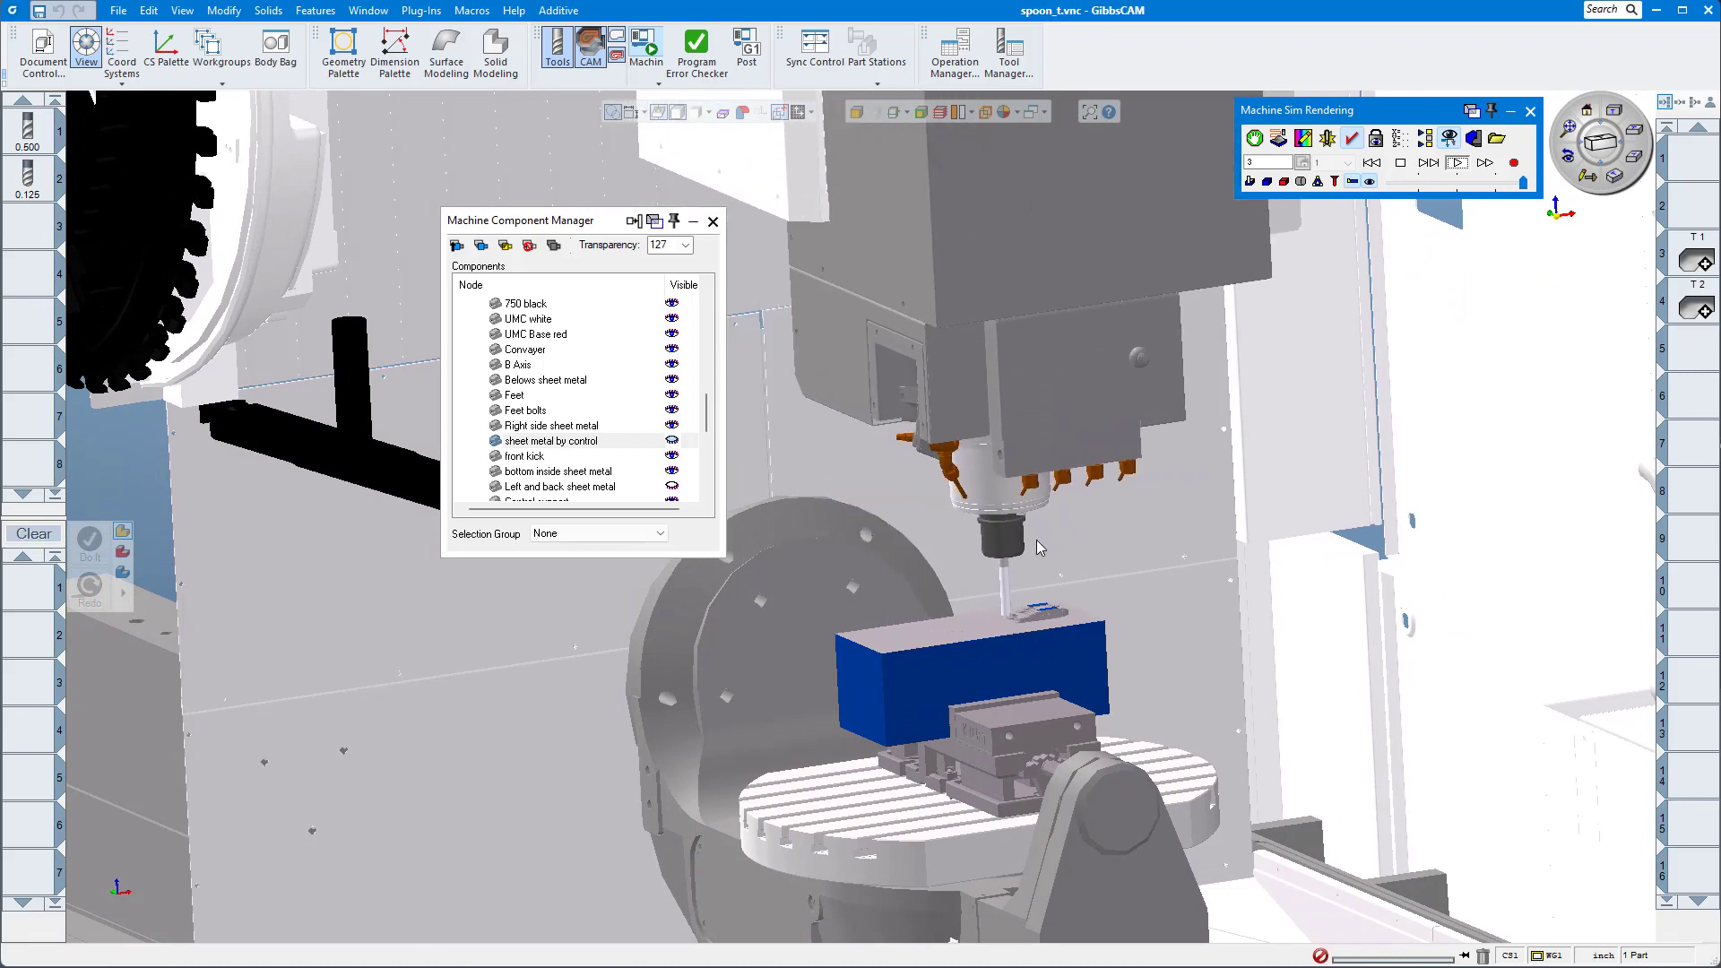
scroll(1037, 540, "down", 3)
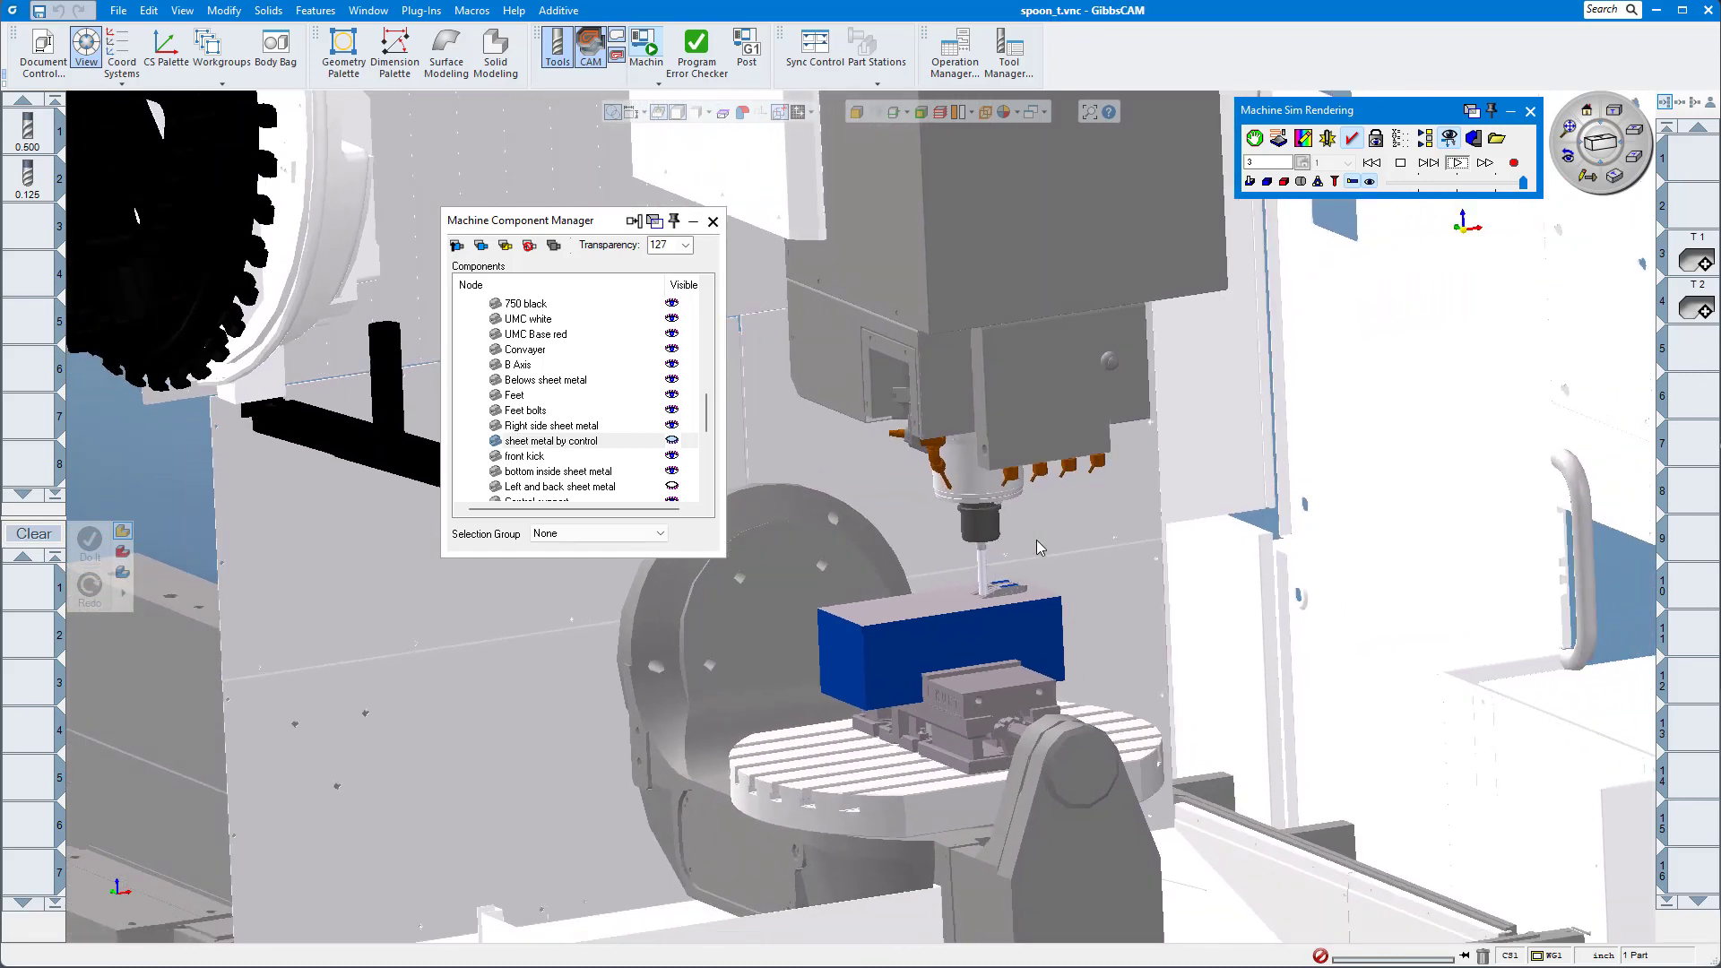
scroll(1036, 539, "down", 5)
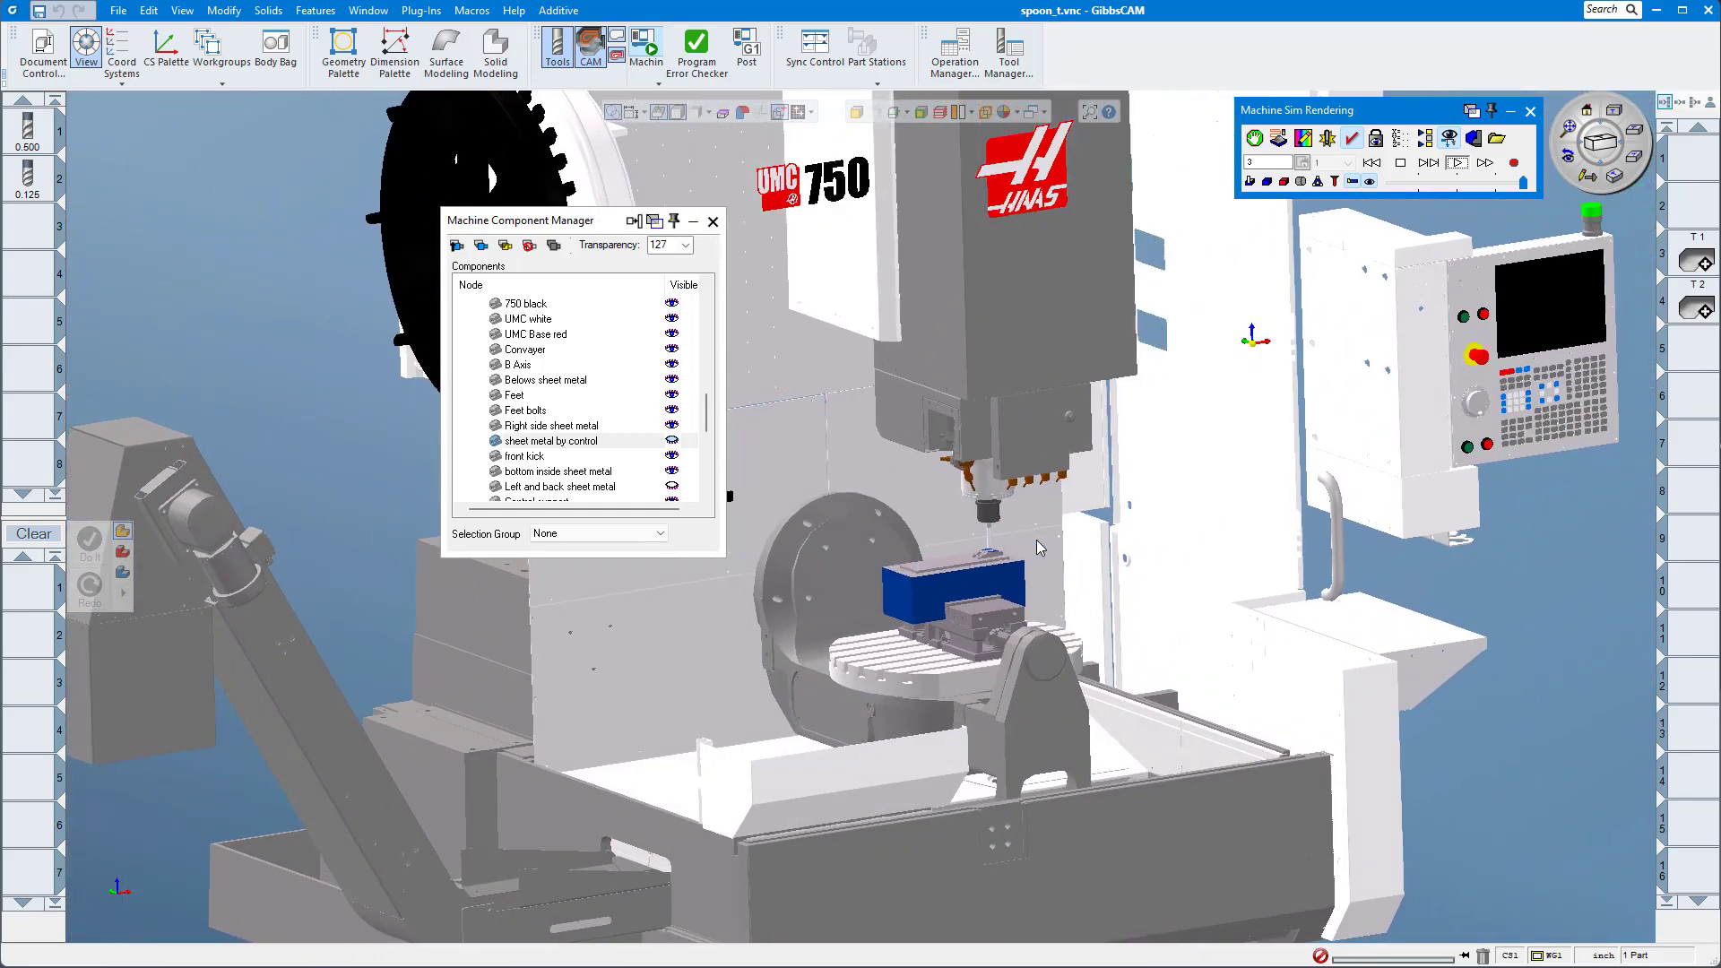
left_click(713, 221)
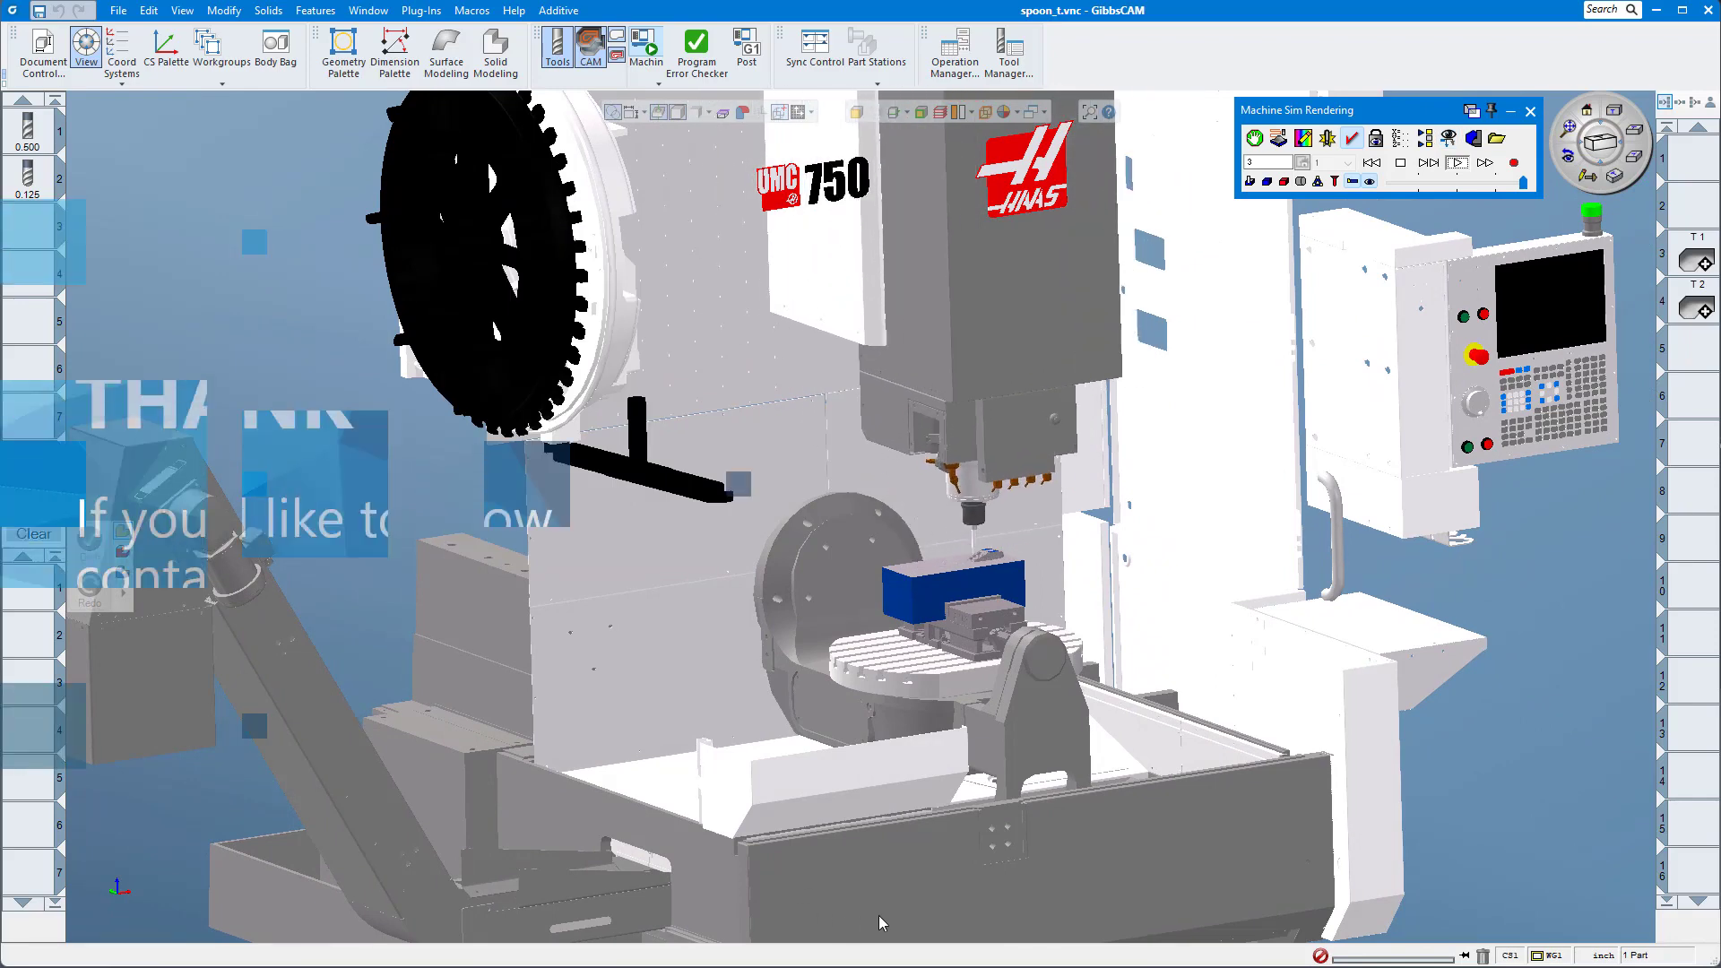